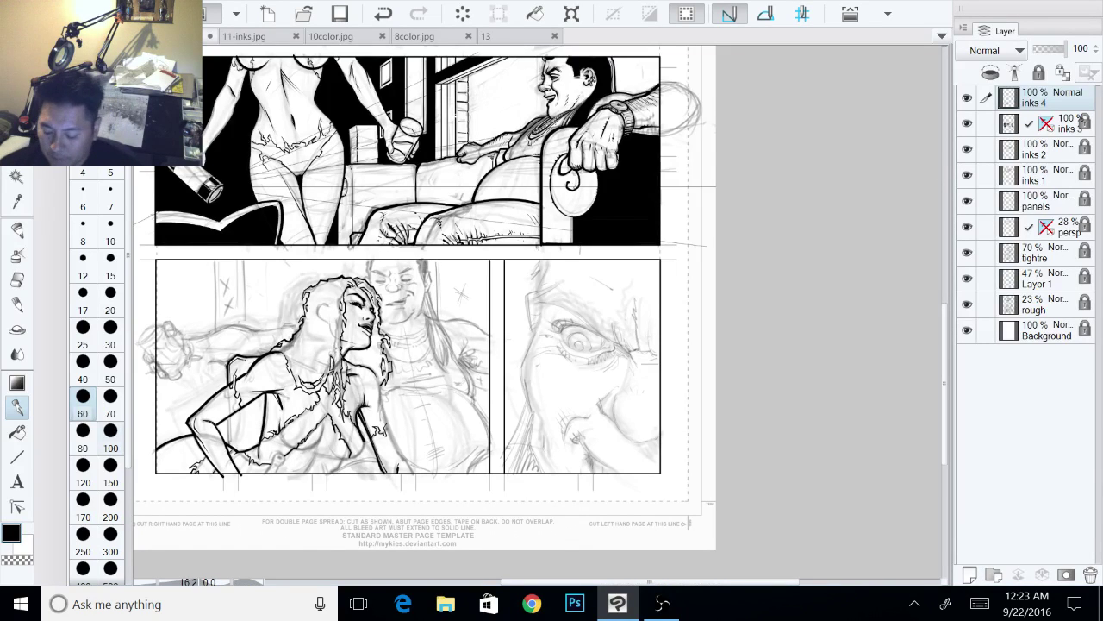
Step: Ink a short stroke joining the outline behind the woman's shoulder in the lower comic panel
{"action": "left_click_drag", "start_coordinate": [563, 379], "coordinate": [720, 352]}
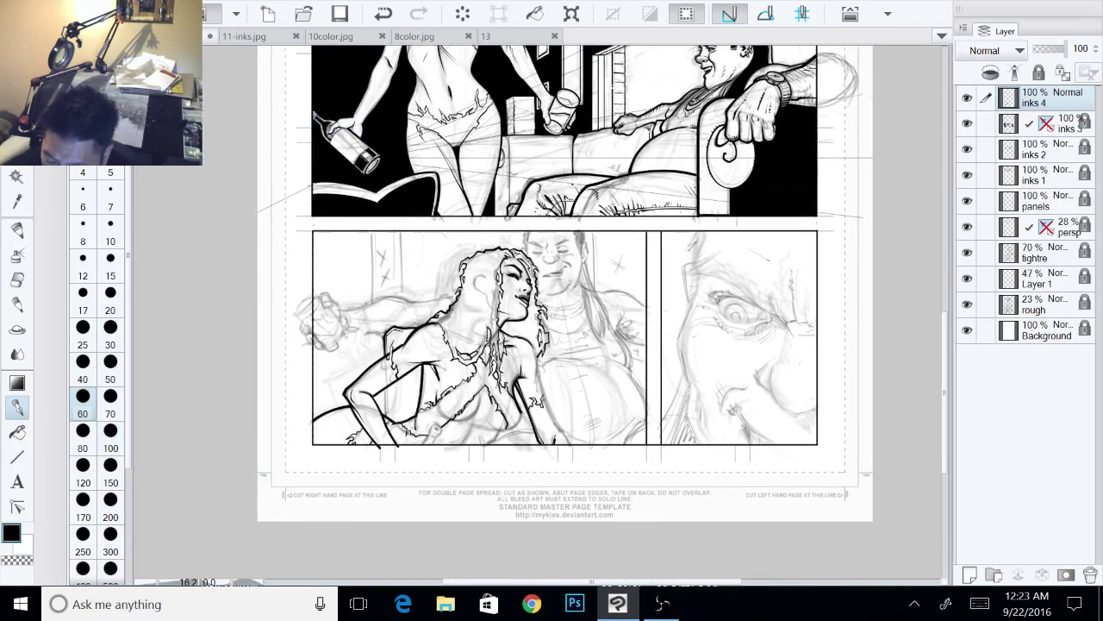
{"action": "scroll", "coordinate": [720, 351], "scroll_direction": "up", "scroll_amount": 1}
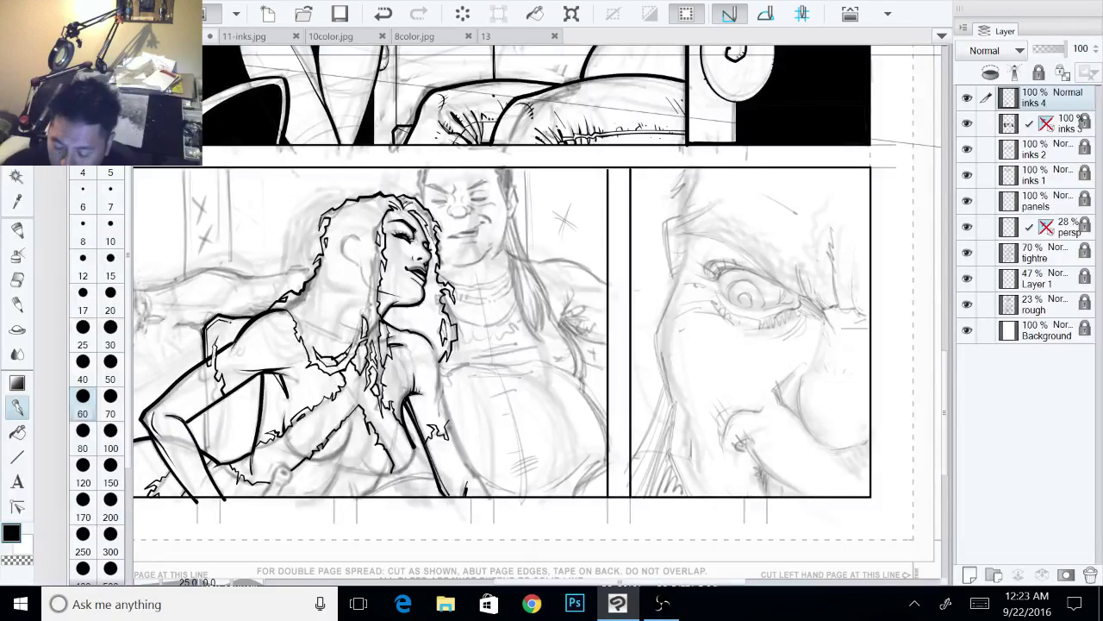
{"action": "left_click_drag", "start_coordinate": [483, 327], "coordinate": [647, 374]}
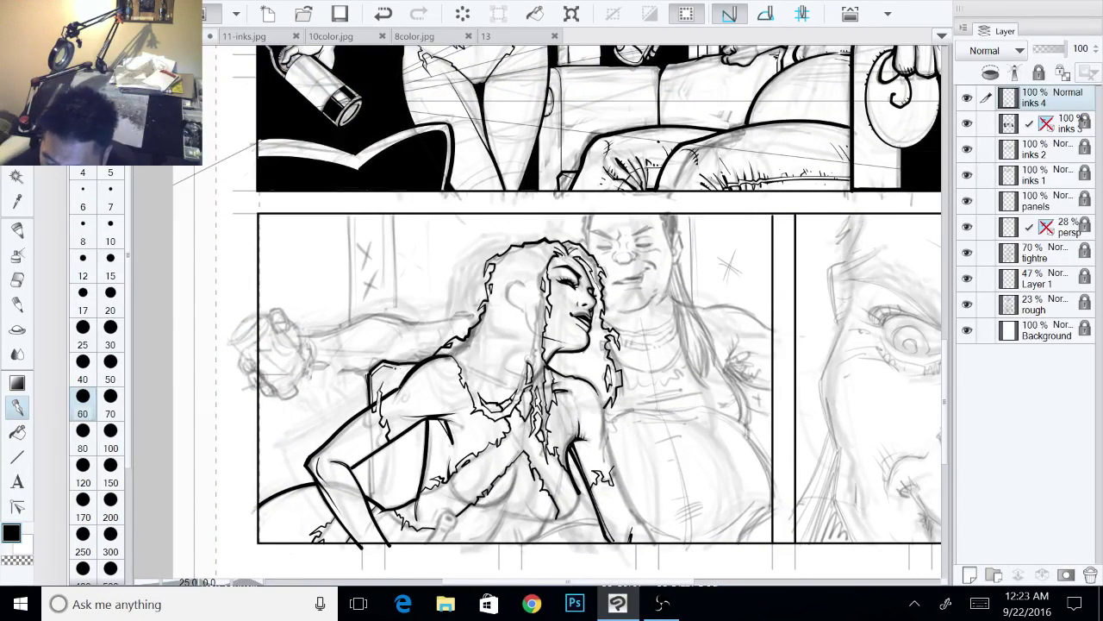
{"action": "scroll", "coordinate": [534, 302], "scroll_direction": "up", "scroll_amount": 1}
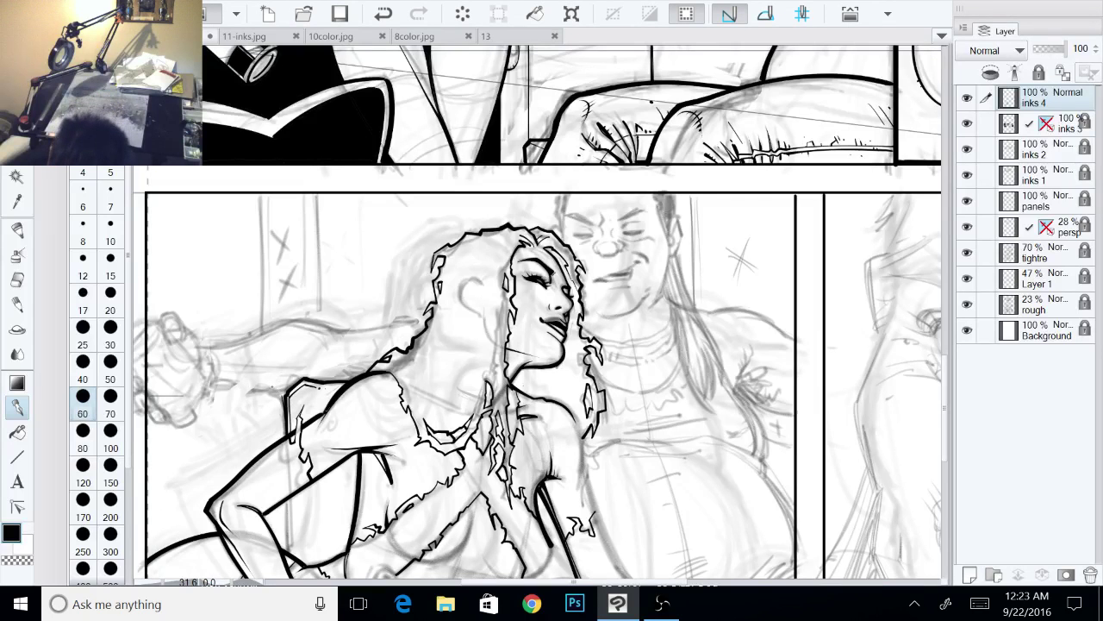
{"action": "left_click_drag", "start_coordinate": [273, 388], "coordinate": [285, 401]}
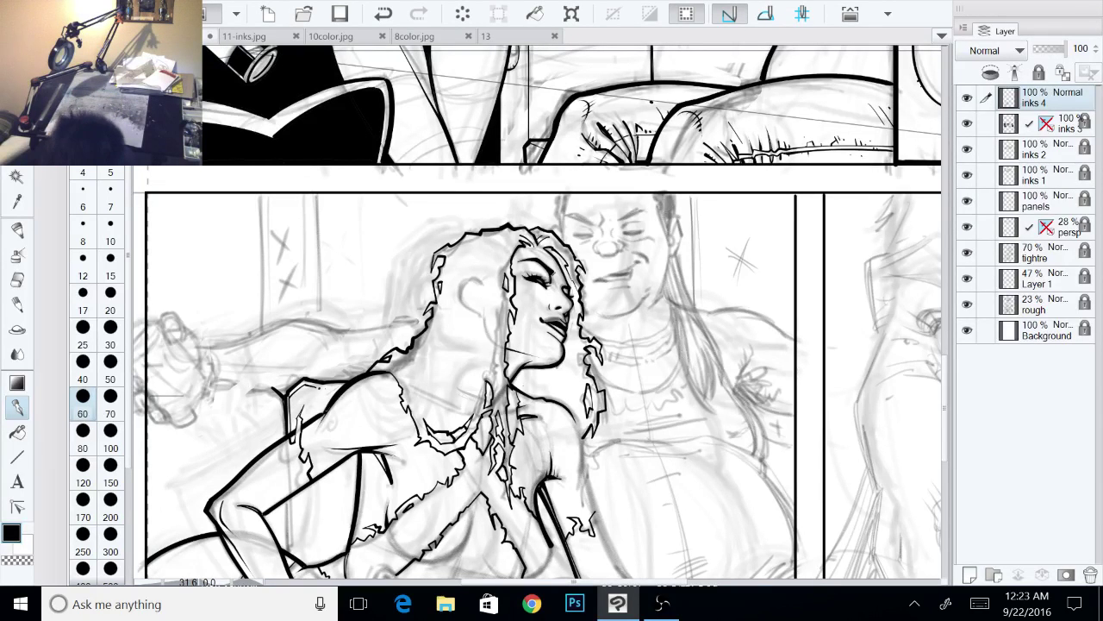
Step: Ink the edge of the man's head above the woman's hair, up to the panel border
{"action": "left_click_drag", "start_coordinate": [534, 311], "coordinate": [540, 341]}
{"action": "scroll", "coordinate": [720, 331], "scroll_direction": "up", "scroll_amount": 1}
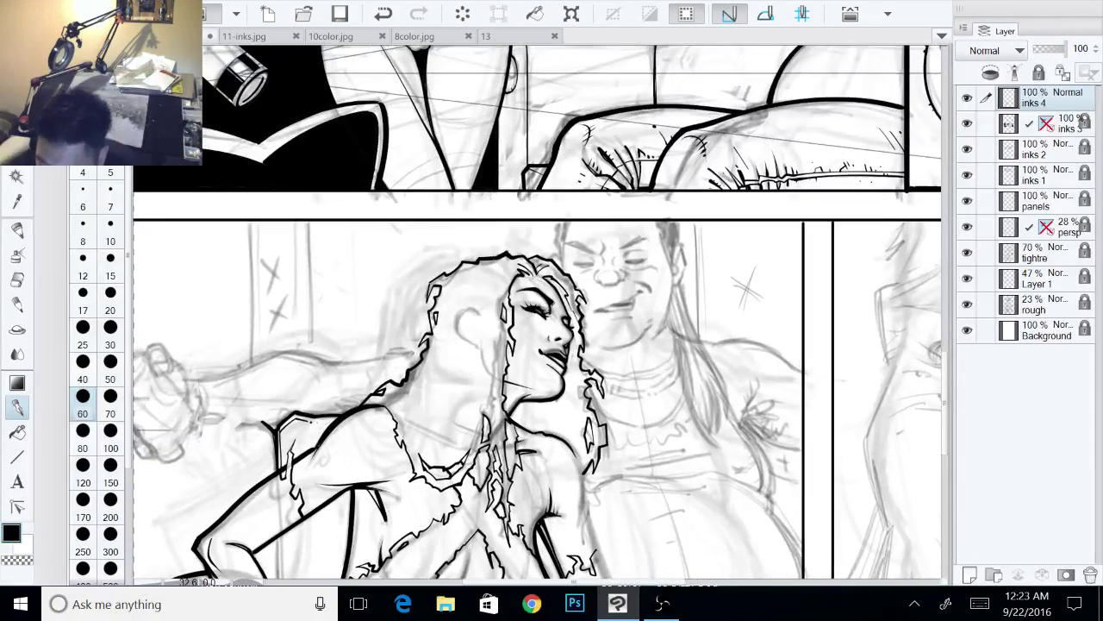
{"action": "scroll", "coordinate": [717, 307], "scroll_direction": "up", "scroll_amount": 1}
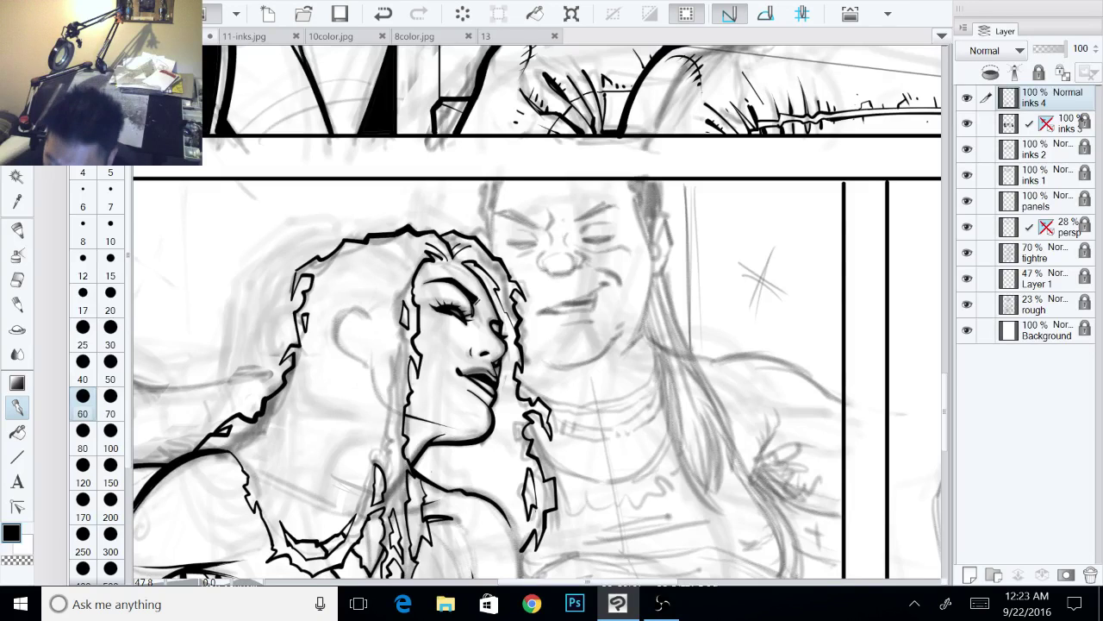
{"action": "left_click_drag", "start_coordinate": [534, 310], "coordinate": [588, 323]}
{"action": "scroll", "coordinate": [680, 269], "scroll_direction": "up", "scroll_amount": 1}
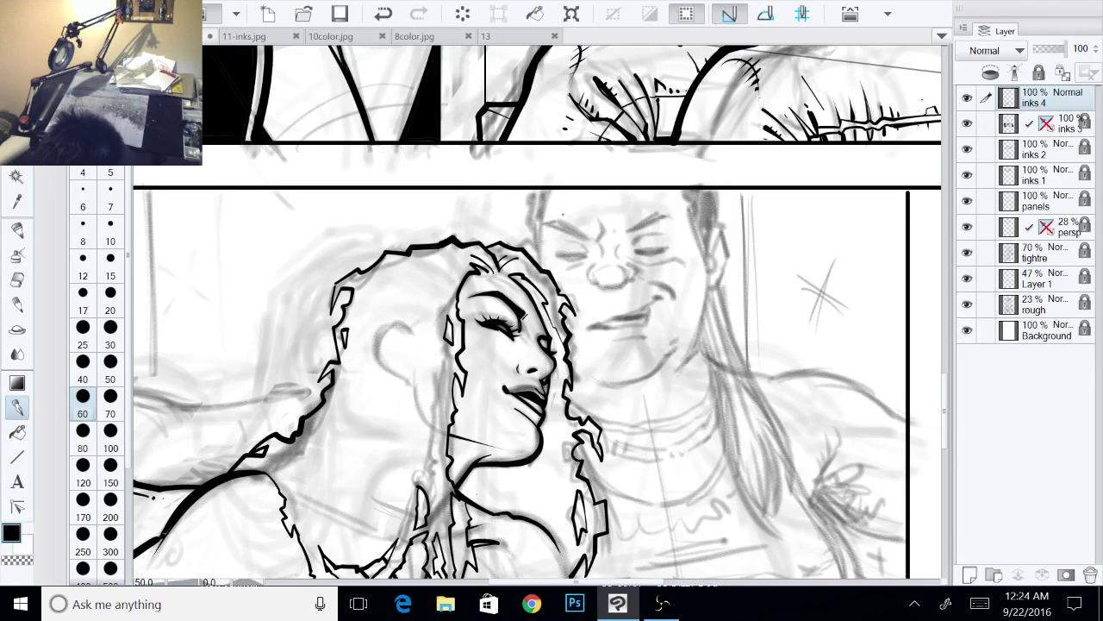
{"action": "left_click_drag", "start_coordinate": [541, 225], "coordinate": [542, 263]}
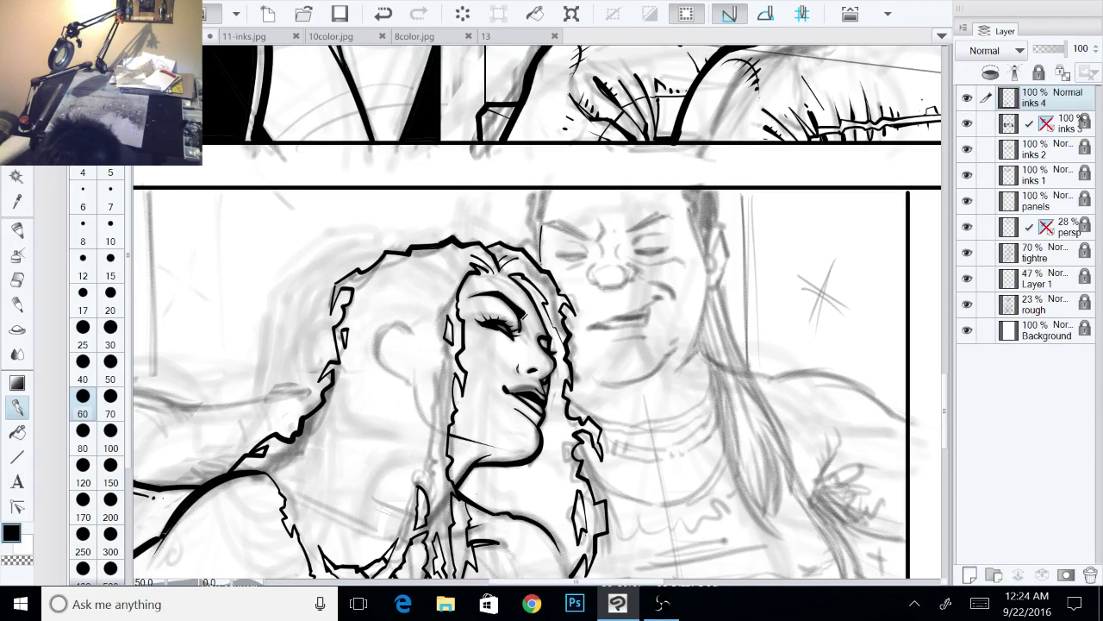
{"action": "left_click_drag", "start_coordinate": [541, 226], "coordinate": [540, 266]}
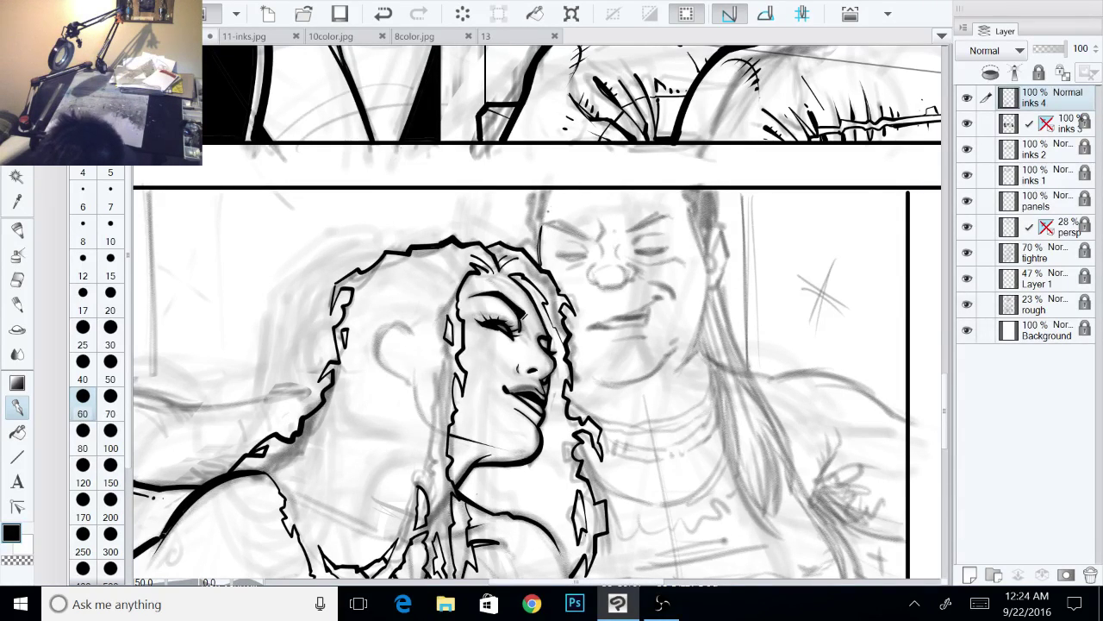
{"action": "mouse_move", "coordinate": [540, 226]}
{"action": "left_mouse_down"}
{"action": "mouse_move", "coordinate": [548, 187]}
{"action": "mouse_move", "coordinate": [534, 210]}
{"action": "mouse_move", "coordinate": [540, 220]}
{"action": "mouse_move", "coordinate": [540, 200]}
{"action": "mouse_move", "coordinate": [538, 250]}
{"action": "left_mouse_up"}
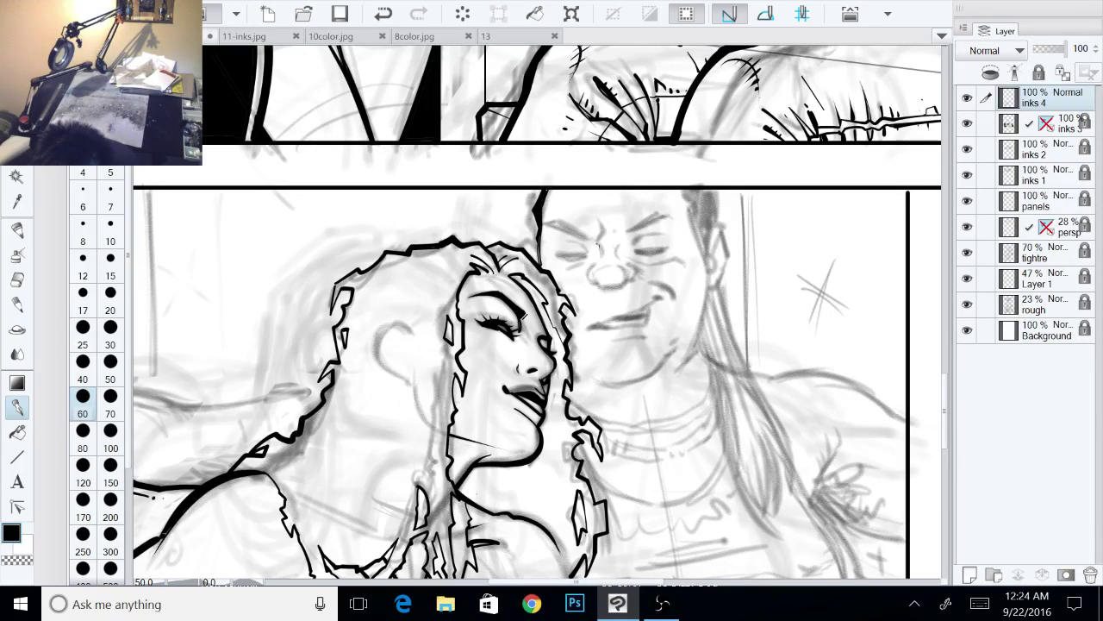
Step: Ink the man's nose outline, nostrils and the crease lines at the bridge over the rough sketch
{"action": "left_click_drag", "start_coordinate": [598, 244], "coordinate": [601, 258]}
{"action": "mouse_move", "coordinate": [589, 272]}
{"action": "left_mouse_down"}
{"action": "mouse_move", "coordinate": [596, 283]}
{"action": "mouse_move", "coordinate": [635, 267]}
{"action": "mouse_move", "coordinate": [628, 259]}
{"action": "mouse_move", "coordinate": [627, 284]}
{"action": "mouse_move", "coordinate": [633, 265]}
{"action": "mouse_move", "coordinate": [618, 254]}
{"action": "mouse_move", "coordinate": [626, 269]}
{"action": "left_mouse_up"}
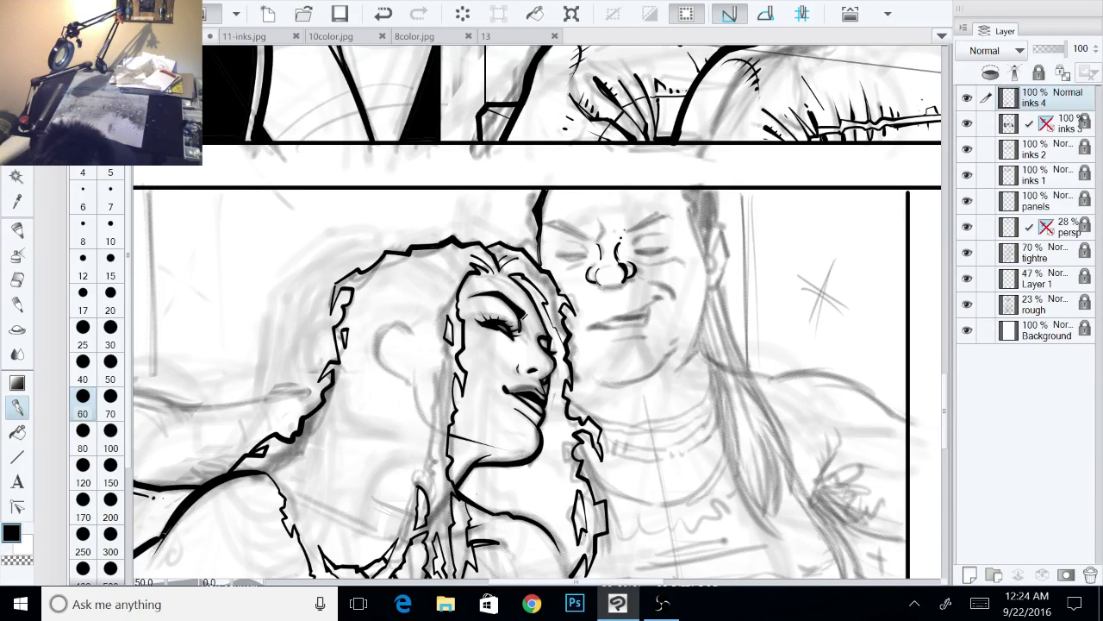
{"action": "left_click_drag", "start_coordinate": [598, 233], "coordinate": [581, 297]}
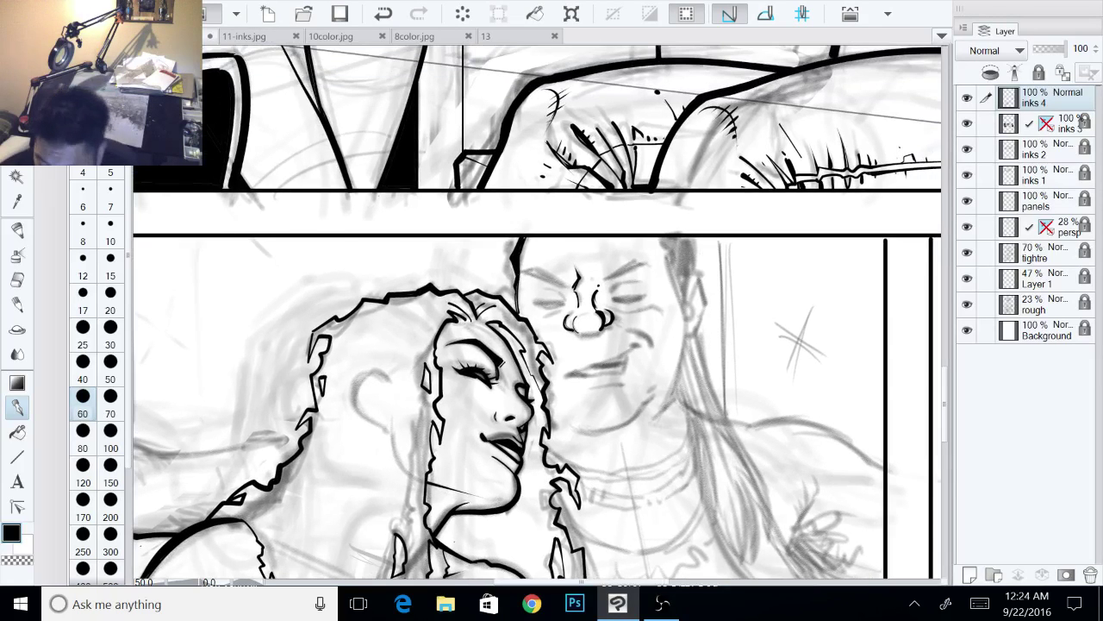
Step: Ink both of the man's slanted eyebrows as solid, tapered black strokes
{"action": "left_click_drag", "start_coordinate": [603, 250], "coordinate": [622, 279]}
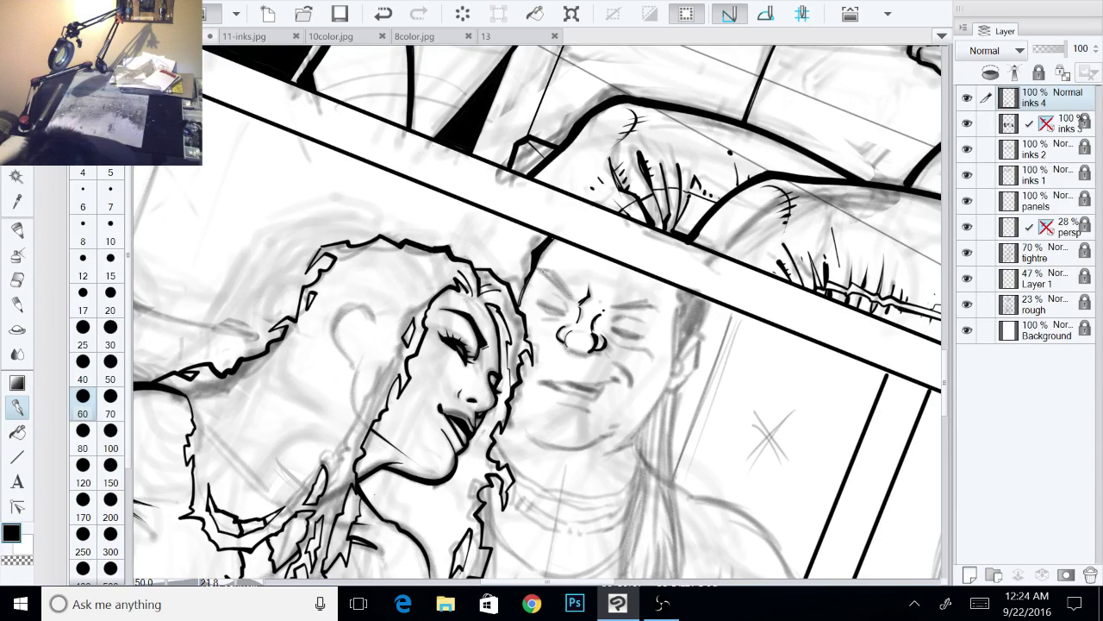
{"action": "left_click_drag", "start_coordinate": [550, 277], "coordinate": [577, 304]}
{"action": "mouse_move", "coordinate": [567, 287]}
{"action": "left_mouse_down"}
{"action": "mouse_move", "coordinate": [551, 274]}
{"action": "mouse_move", "coordinate": [588, 304]}
{"action": "left_mouse_up"}
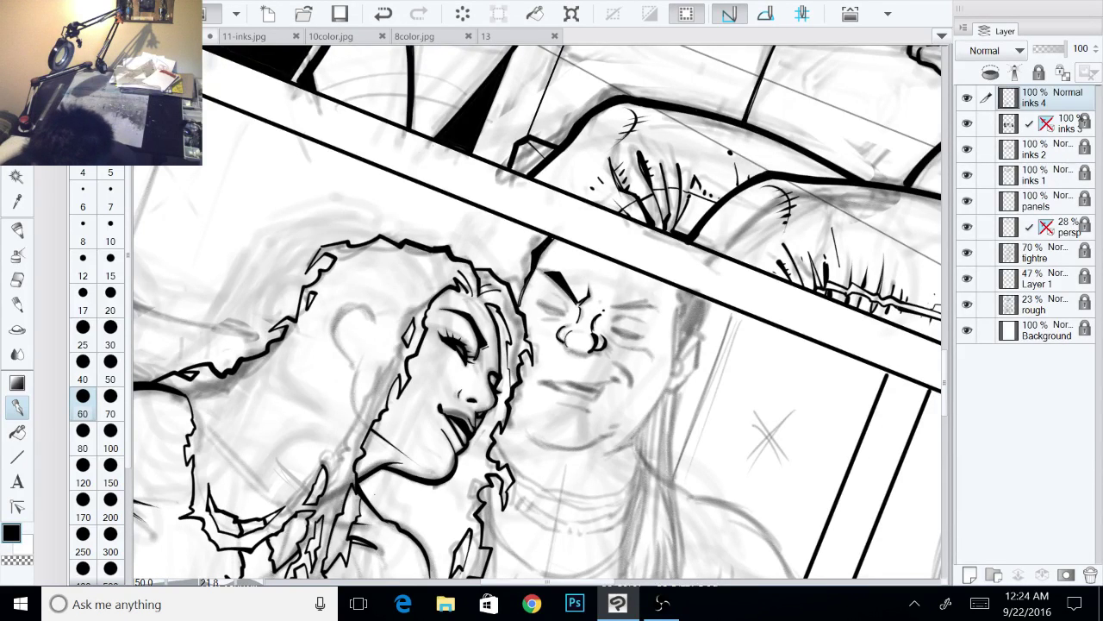
{"action": "left_click_drag", "start_coordinate": [706, 379], "coordinate": [707, 255]}
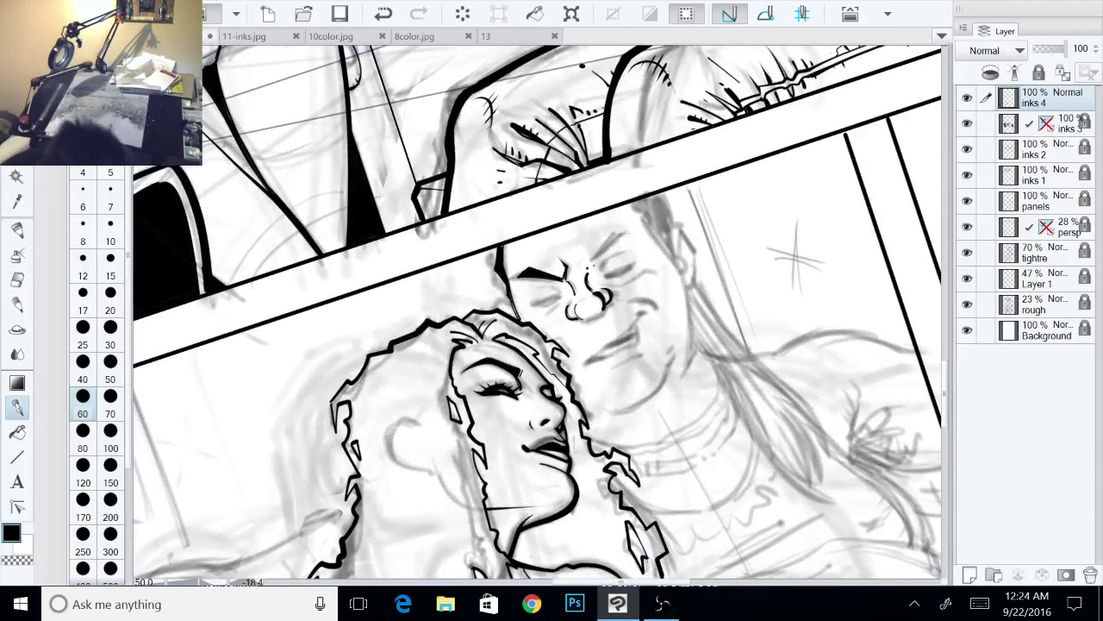
{"action": "mouse_move", "coordinate": [592, 263]}
{"action": "left_mouse_down"}
{"action": "mouse_move", "coordinate": [622, 229]}
{"action": "mouse_move", "coordinate": [589, 262]}
{"action": "left_mouse_up"}
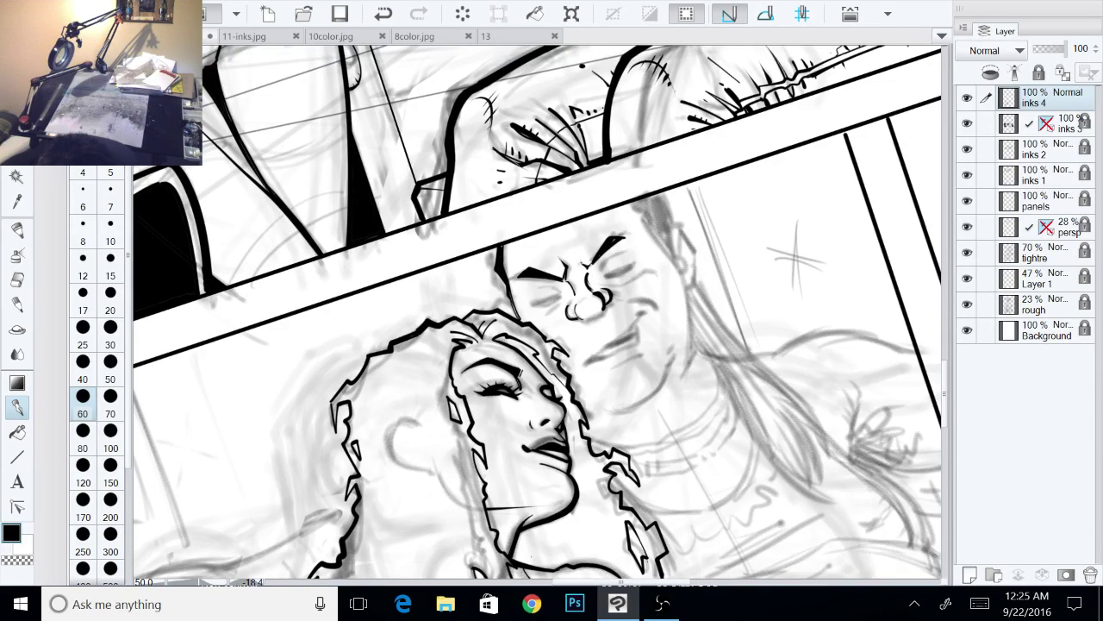
Step: Thicken the man's nose bridge lines and add solid black shading around the nostril and under the nose
{"action": "left_click_drag", "start_coordinate": [639, 239], "coordinate": [606, 268]}
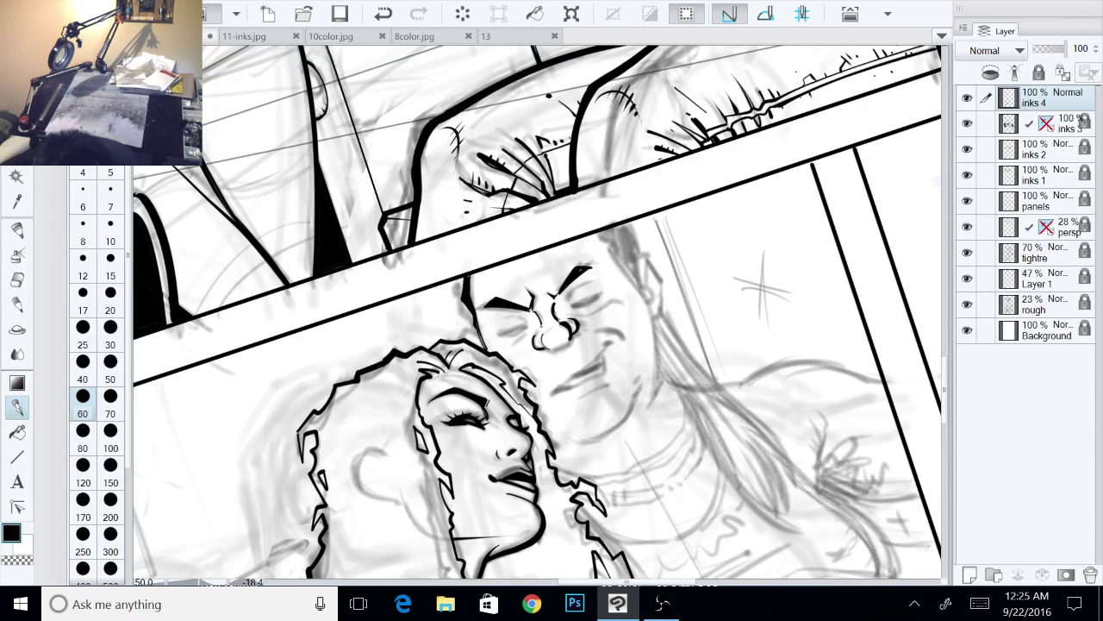
{"action": "mouse_move", "coordinate": [541, 330]}
{"action": "left_mouse_down"}
{"action": "mouse_move", "coordinate": [544, 349]}
{"action": "mouse_move", "coordinate": [541, 333]}
{"action": "left_mouse_up"}
{"action": "left_click_drag", "start_coordinate": [532, 312], "coordinate": [543, 331]}
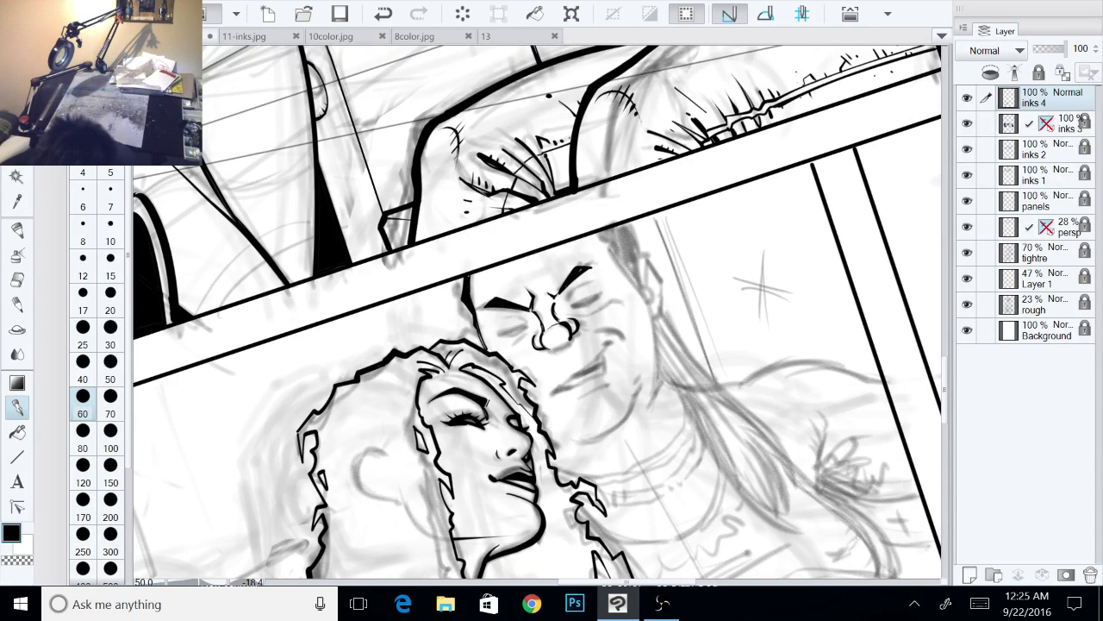
{"action": "mouse_move", "coordinate": [570, 343]}
{"action": "left_mouse_down"}
{"action": "mouse_move", "coordinate": [551, 352]}
{"action": "mouse_move", "coordinate": [562, 346]}
{"action": "left_mouse_up"}
{"action": "mouse_move", "coordinate": [557, 348]}
{"action": "left_mouse_down"}
{"action": "mouse_move", "coordinate": [571, 340]}
{"action": "mouse_move", "coordinate": [558, 351]}
{"action": "mouse_move", "coordinate": [572, 350]}
{"action": "mouse_move", "coordinate": [578, 333]}
{"action": "mouse_move", "coordinate": [566, 351]}
{"action": "left_mouse_up"}
{"action": "left_click_drag", "start_coordinate": [556, 297], "coordinate": [551, 346]}
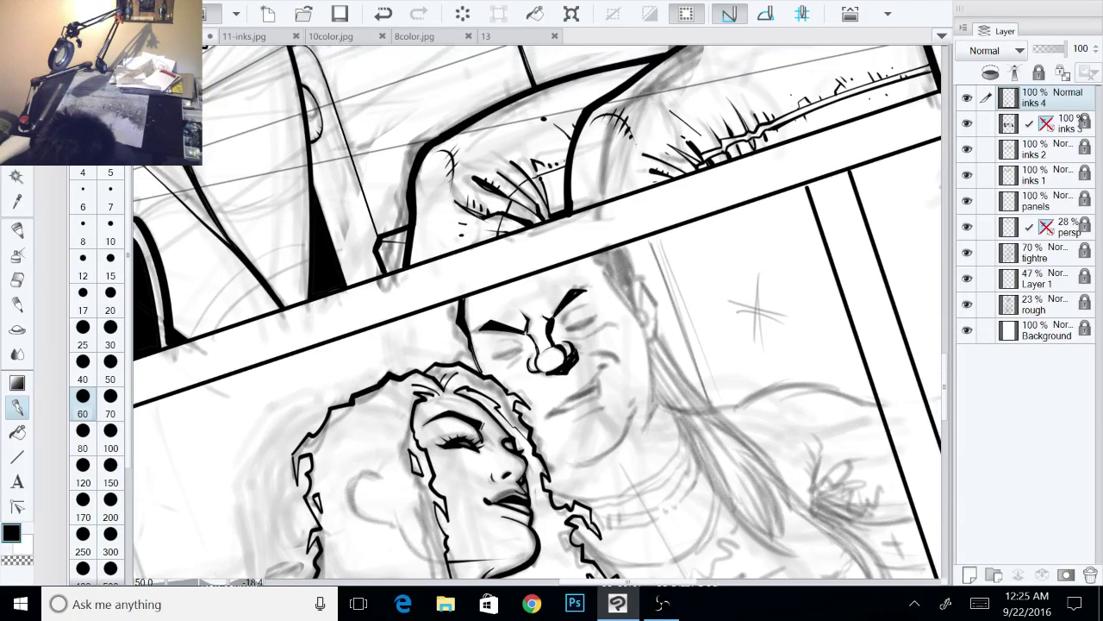
Step: Erase the heavy black shading beside the man's nostril with transparent colour and clean up the nose outline
{"action": "left_click_drag", "start_coordinate": [638, 345], "coordinate": [631, 360]}
{"action": "left_click_drag", "start_coordinate": [552, 353], "coordinate": [550, 311]}
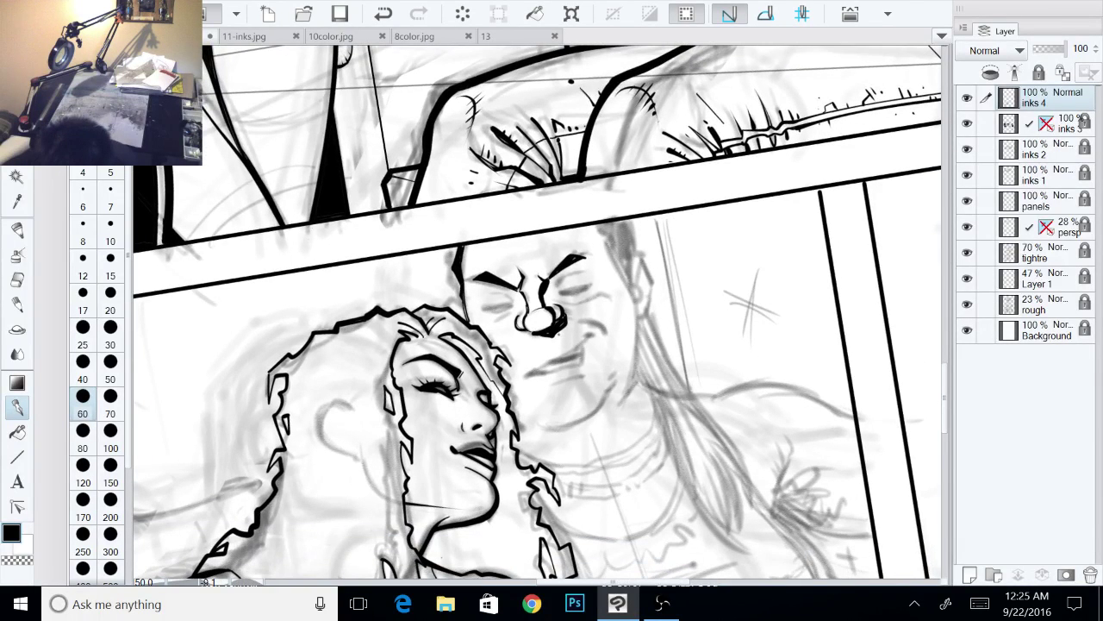
{"action": "key", "text": "c"}
{"action": "left_click_drag", "start_coordinate": [543, 334], "coordinate": [557, 331]}
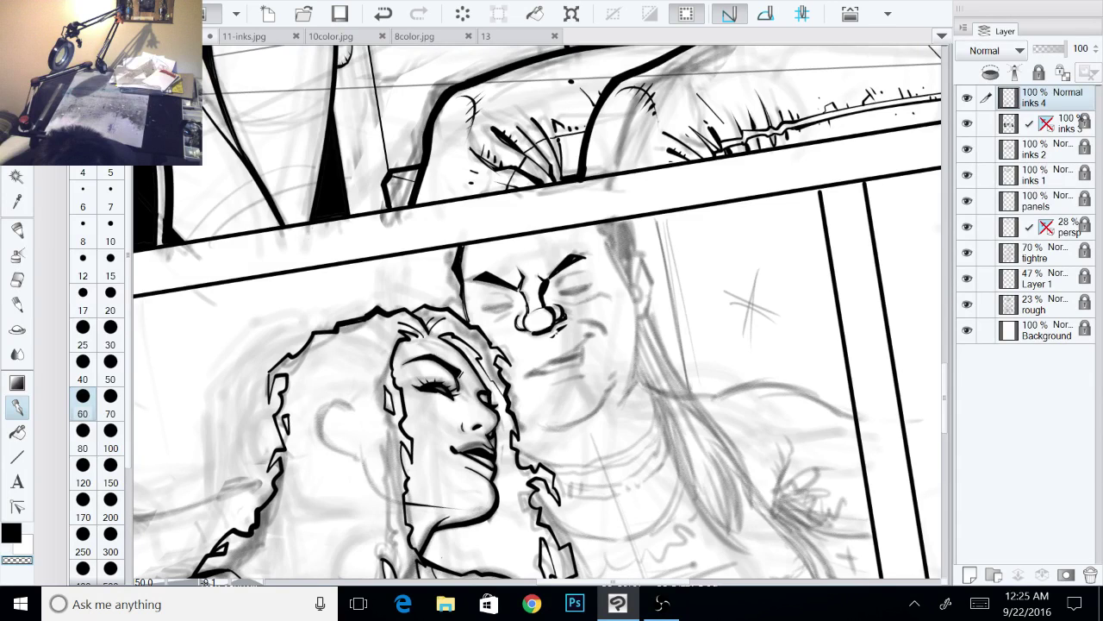
{"action": "key", "text": "c"}
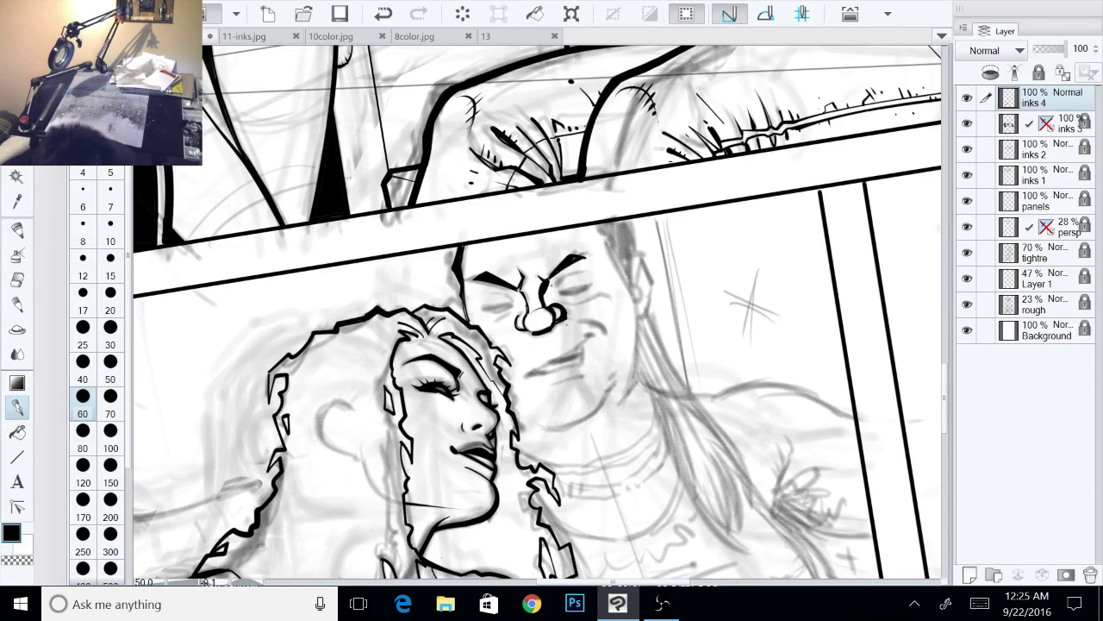
{"action": "key", "text": "c"}
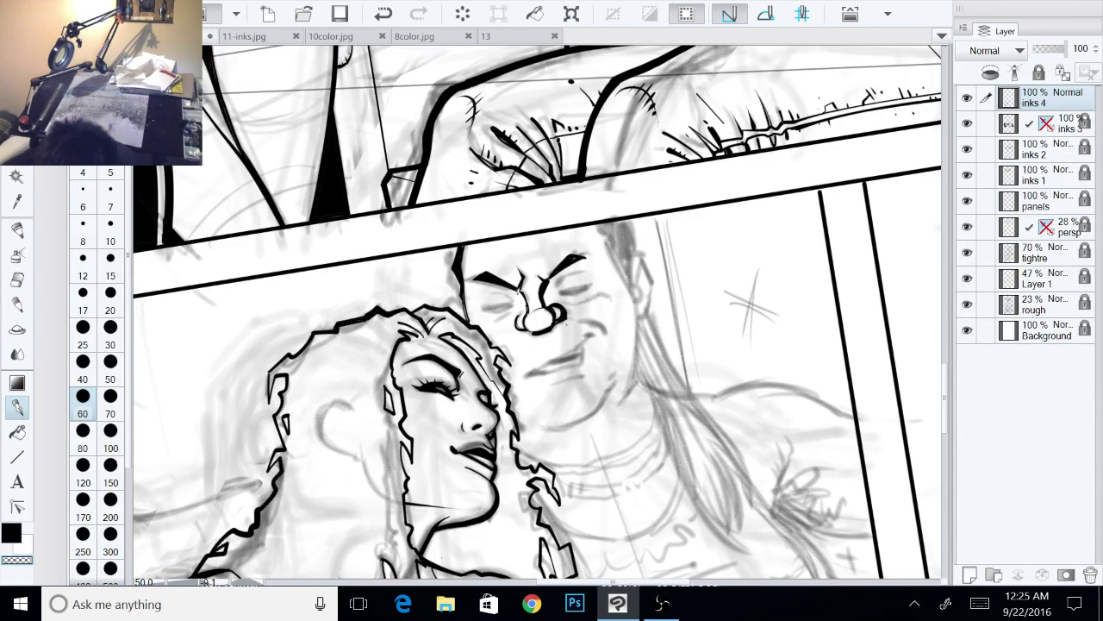
Step: Ink the outline of the man's hairline and sideburn, and fill the enclosed hair area with black
{"action": "left_click_drag", "start_coordinate": [567, 324], "coordinate": [586, 374]}
{"action": "key", "text": "ctrl+at"}
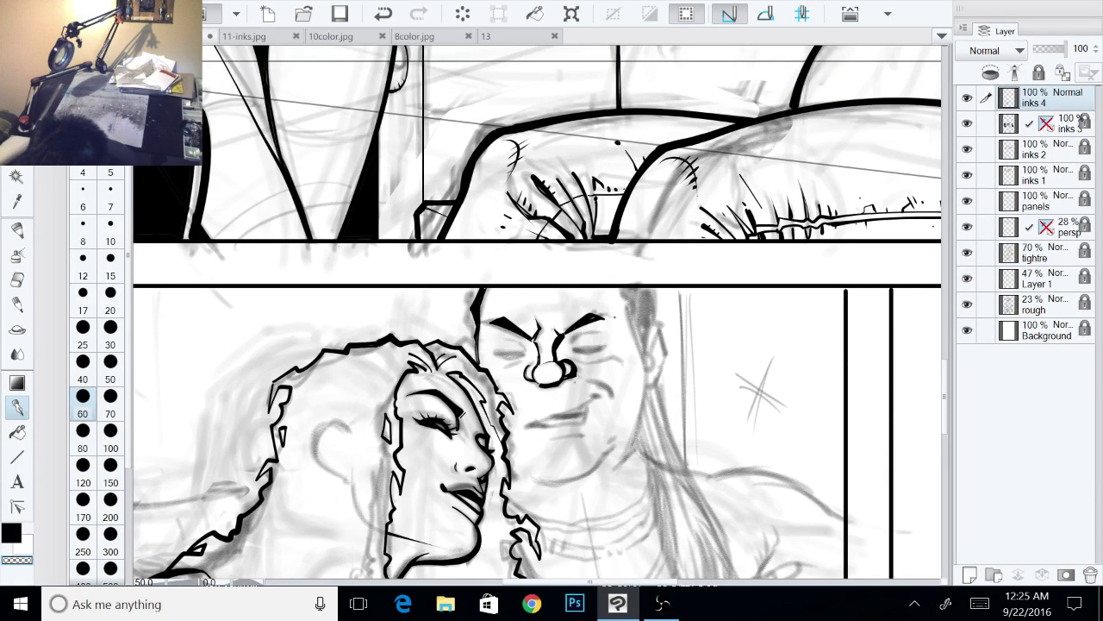
{"action": "key", "text": "c"}
{"action": "mouse_move", "coordinate": [613, 319]}
{"action": "left_mouse_down"}
{"action": "mouse_move", "coordinate": [598, 297]}
{"action": "mouse_move", "coordinate": [641, 326]}
{"action": "mouse_move", "coordinate": [648, 355]}
{"action": "left_mouse_up"}
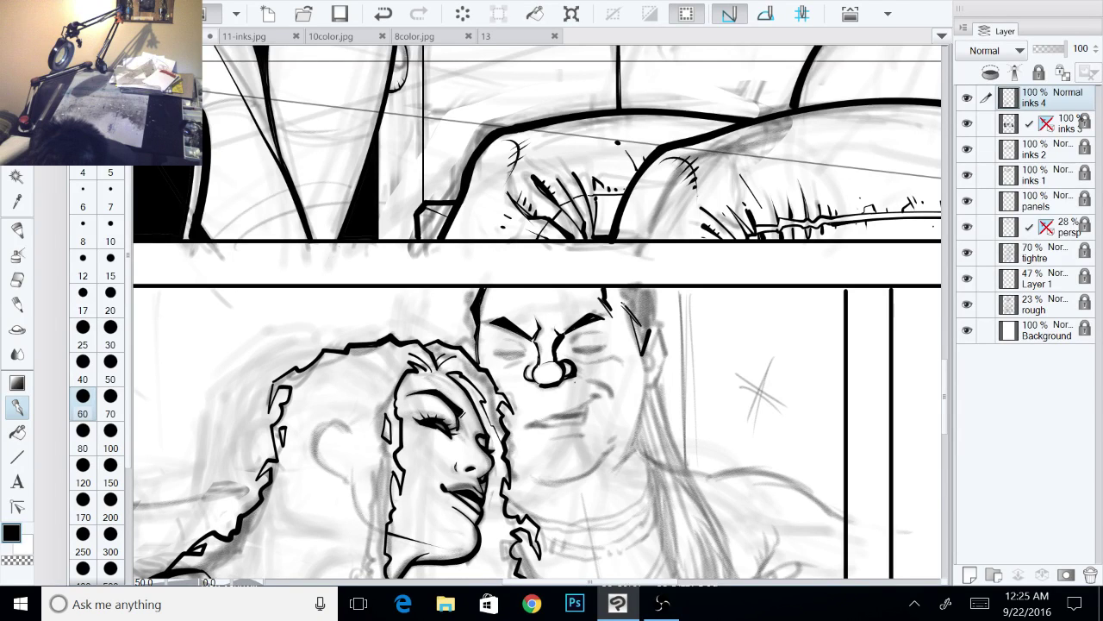
{"action": "mouse_move", "coordinate": [623, 287]}
{"action": "left_mouse_down"}
{"action": "mouse_move", "coordinate": [651, 288]}
{"action": "mouse_move", "coordinate": [641, 287]}
{"action": "mouse_move", "coordinate": [650, 343]}
{"action": "mouse_move", "coordinate": [646, 290]}
{"action": "mouse_move", "coordinate": [650, 332]}
{"action": "mouse_move", "coordinate": [628, 311]}
{"action": "left_mouse_up"}
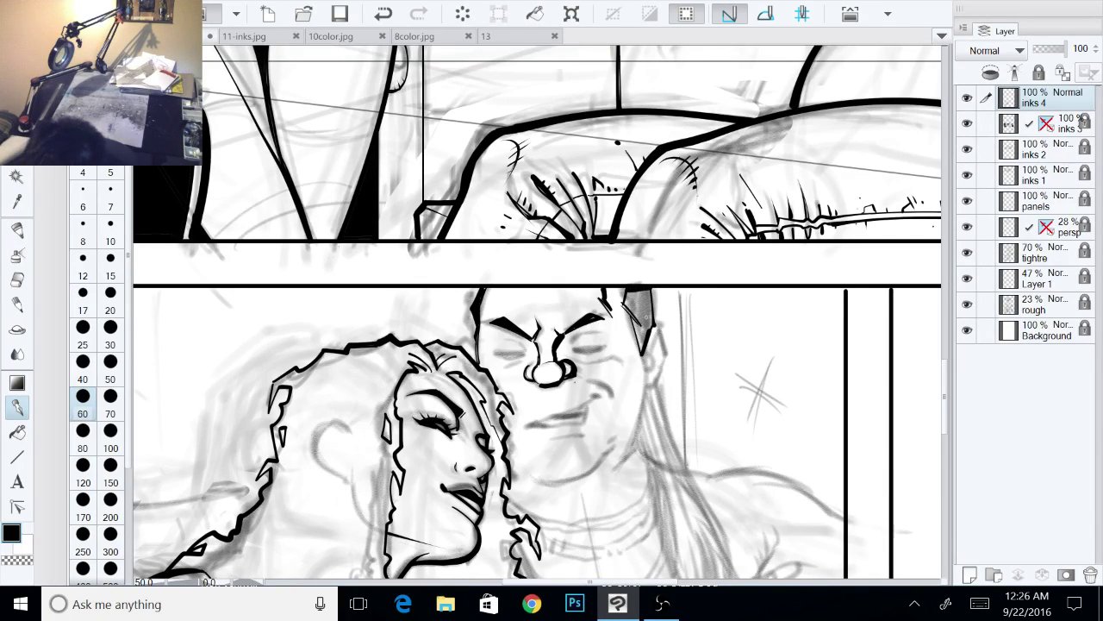
{"action": "key", "text": "g"}
{"action": "left_click", "coordinate": [644, 308]}
{"action": "key", "text": "p"}
Step: Ink both of the man's ears and add the ring earrings on the fully visible ear
{"action": "left_click_drag", "start_coordinate": [603, 362], "coordinate": [632, 337]}
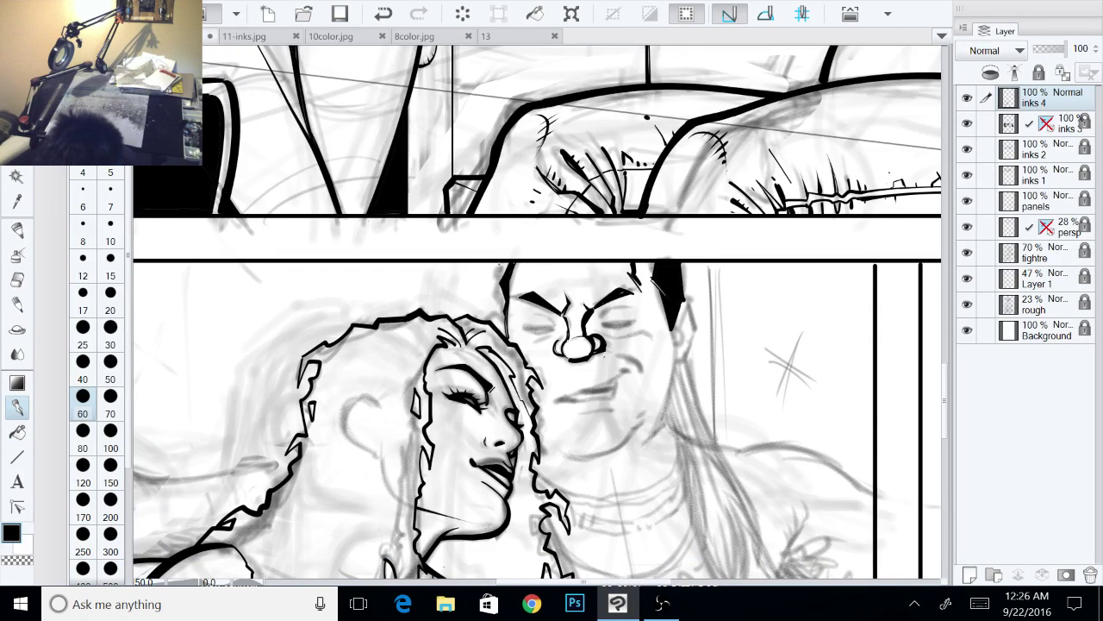
{"action": "left_click_drag", "start_coordinate": [502, 262], "coordinate": [503, 307]}
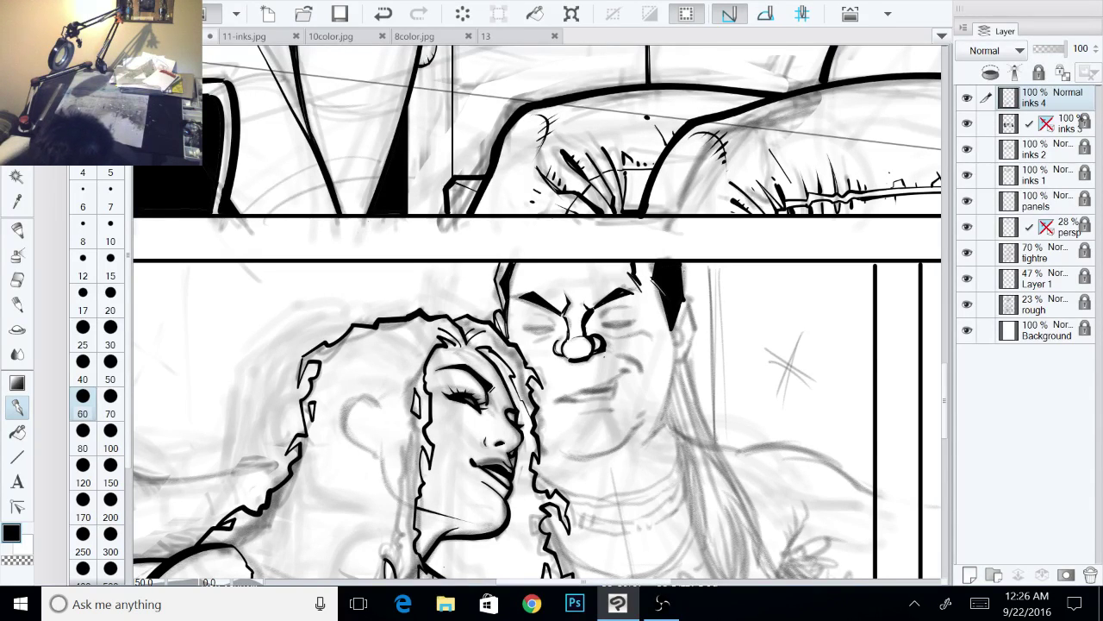
{"action": "left_click_drag", "start_coordinate": [680, 262], "coordinate": [682, 368]}
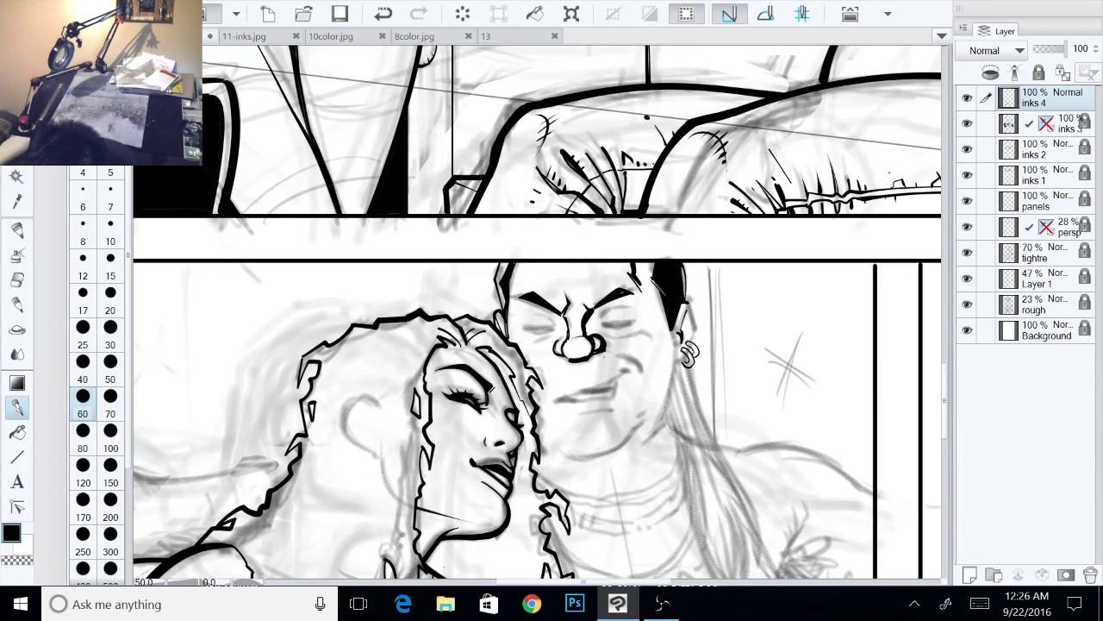
{"action": "left_click_drag", "start_coordinate": [696, 358], "coordinate": [691, 368]}
{"action": "mouse_move", "coordinate": [688, 305]}
{"action": "left_mouse_down"}
{"action": "mouse_move", "coordinate": [697, 329]}
{"action": "mouse_move", "coordinate": [687, 366]}
{"action": "left_mouse_up"}
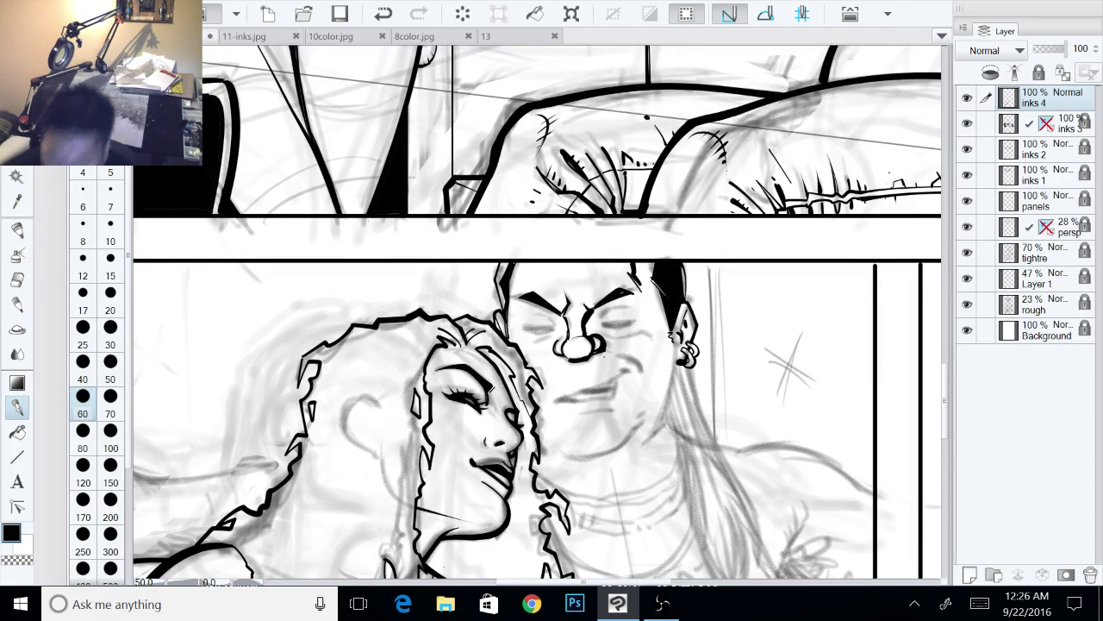
Step: Ink the side of the man's face and jaw from below the pierced ear down towards the chin
{"action": "left_click_drag", "start_coordinate": [551, 362], "coordinate": [560, 322]}
{"action": "left_click_drag", "start_coordinate": [689, 344], "coordinate": [693, 315]}
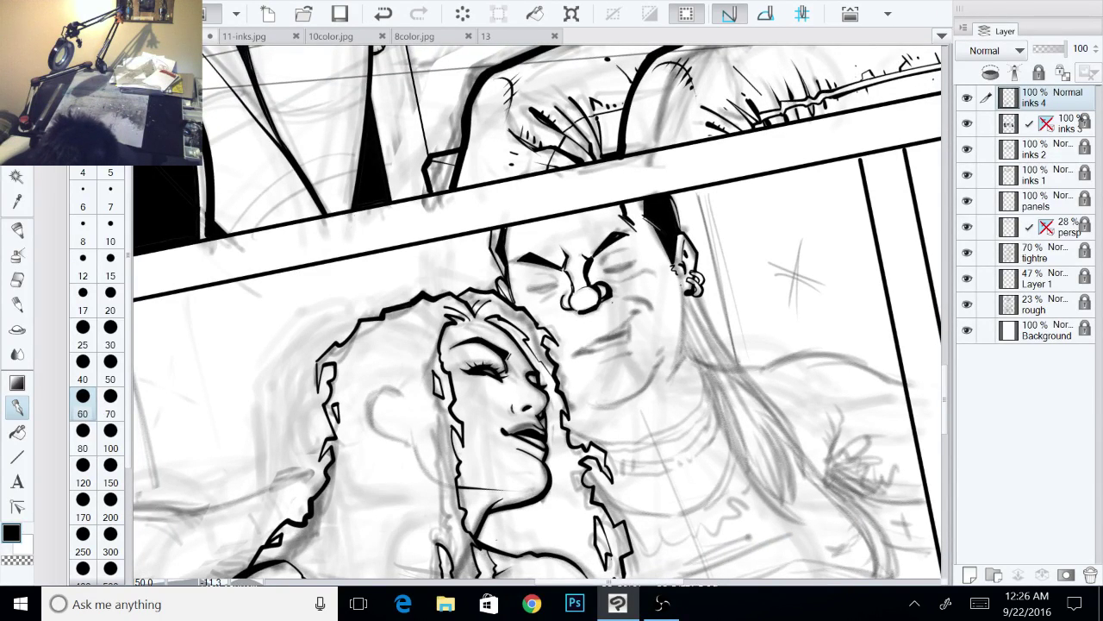
{"action": "left_click_drag", "start_coordinate": [681, 280], "coordinate": [689, 379]}
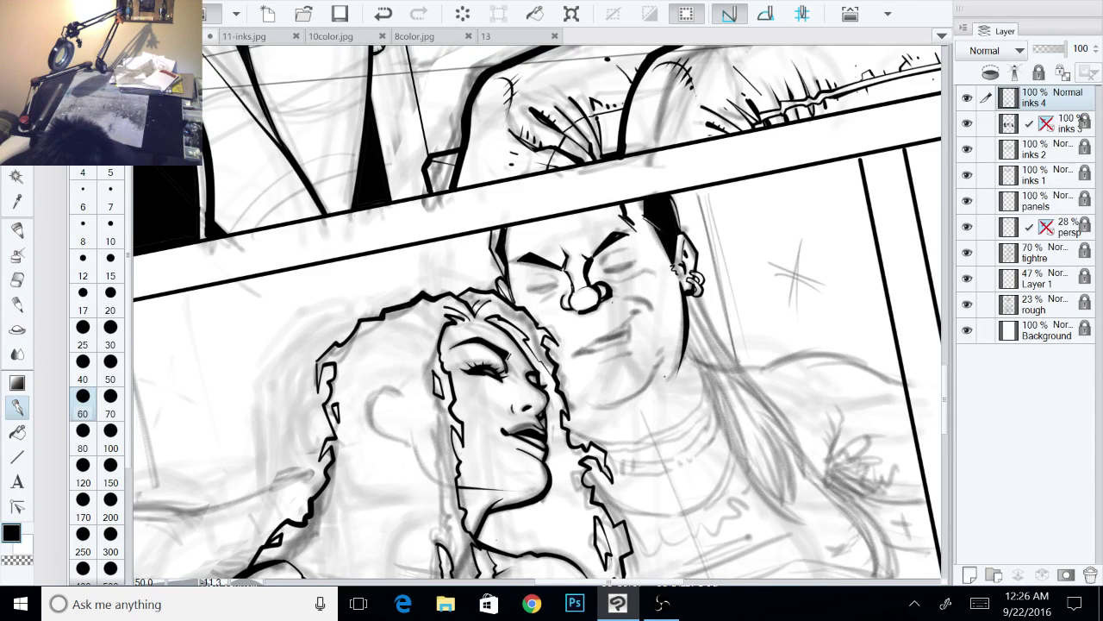
{"action": "mouse_move", "coordinate": [683, 338]}
{"action": "left_mouse_down"}
{"action": "mouse_move", "coordinate": [671, 379]}
{"action": "mouse_move", "coordinate": [589, 301]}
{"action": "mouse_move", "coordinate": [623, 355]}
{"action": "left_mouse_up"}
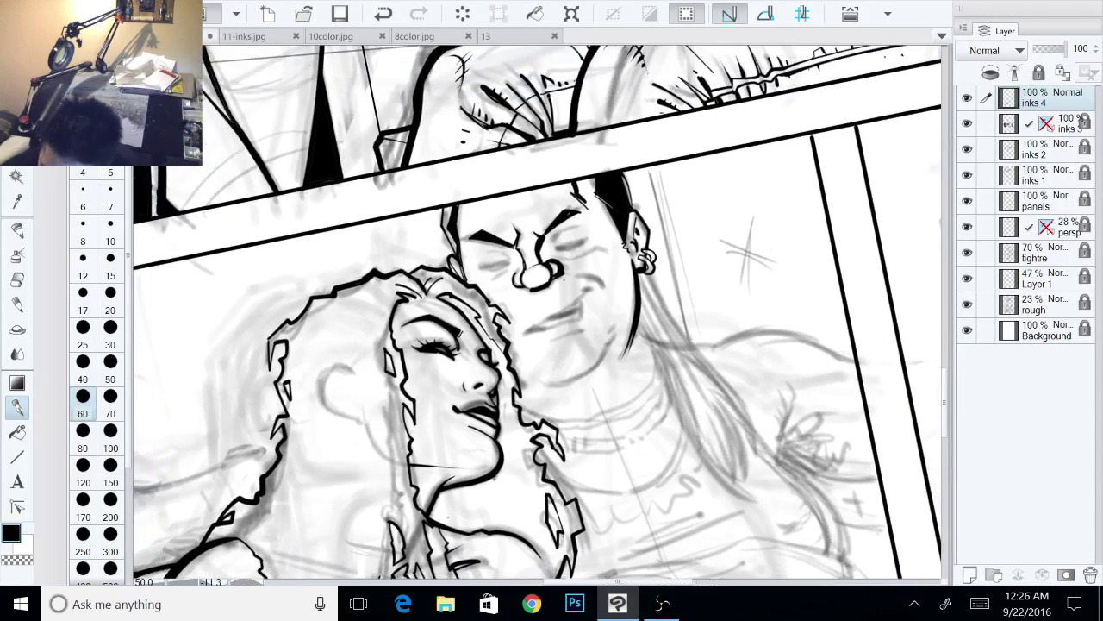
{"action": "left_click_drag", "start_coordinate": [655, 284], "coordinate": [574, 390]}
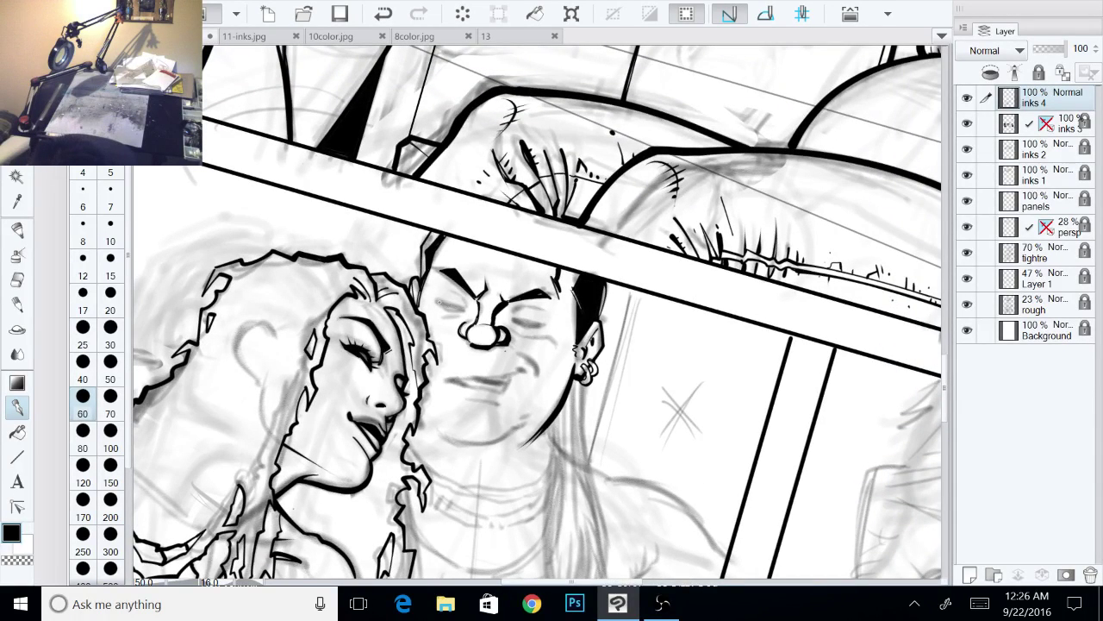
Step: Ink the upper and lower lids of both of the man's closed eyes
{"action": "left_click_drag", "start_coordinate": [436, 301], "coordinate": [462, 311]}
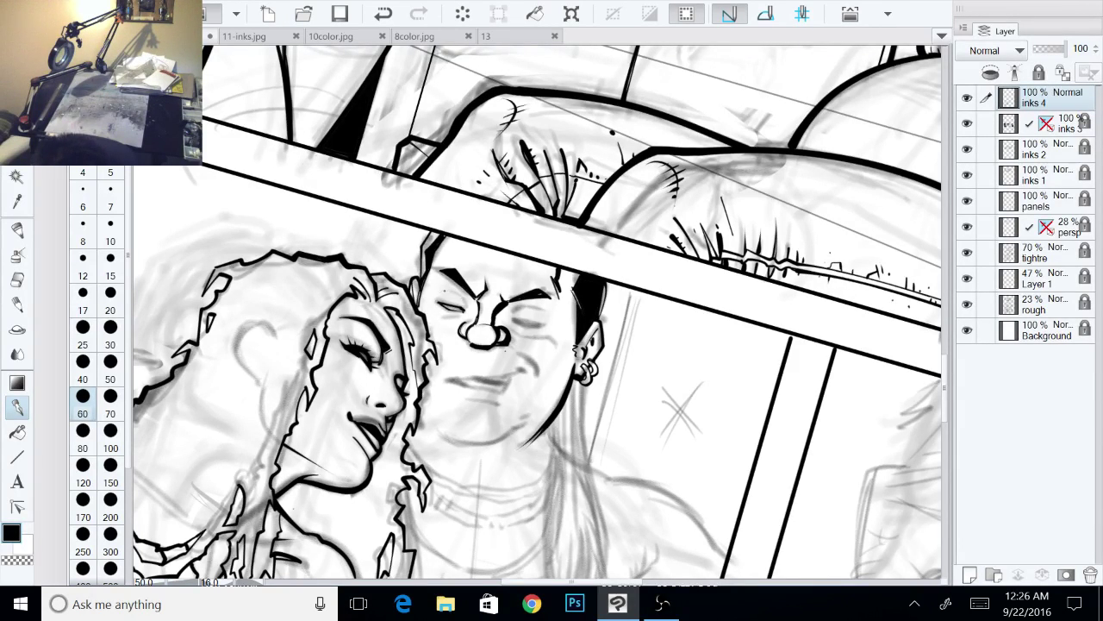
{"action": "left_click_drag", "start_coordinate": [453, 294], "coordinate": [470, 308]}
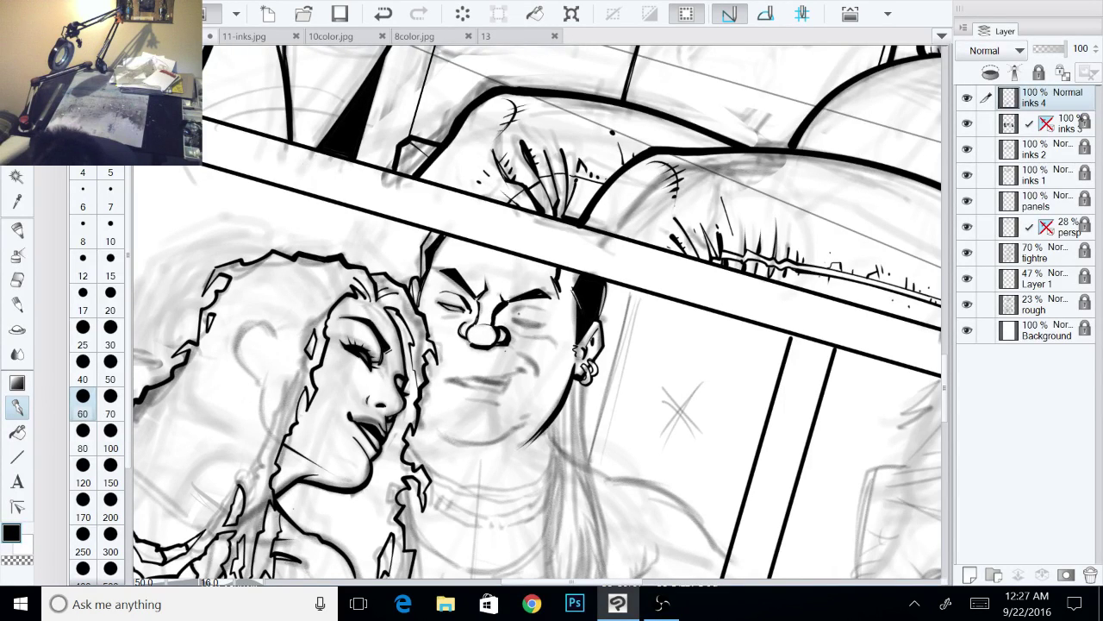
{"action": "left_click_drag", "start_coordinate": [511, 306], "coordinate": [549, 321]}
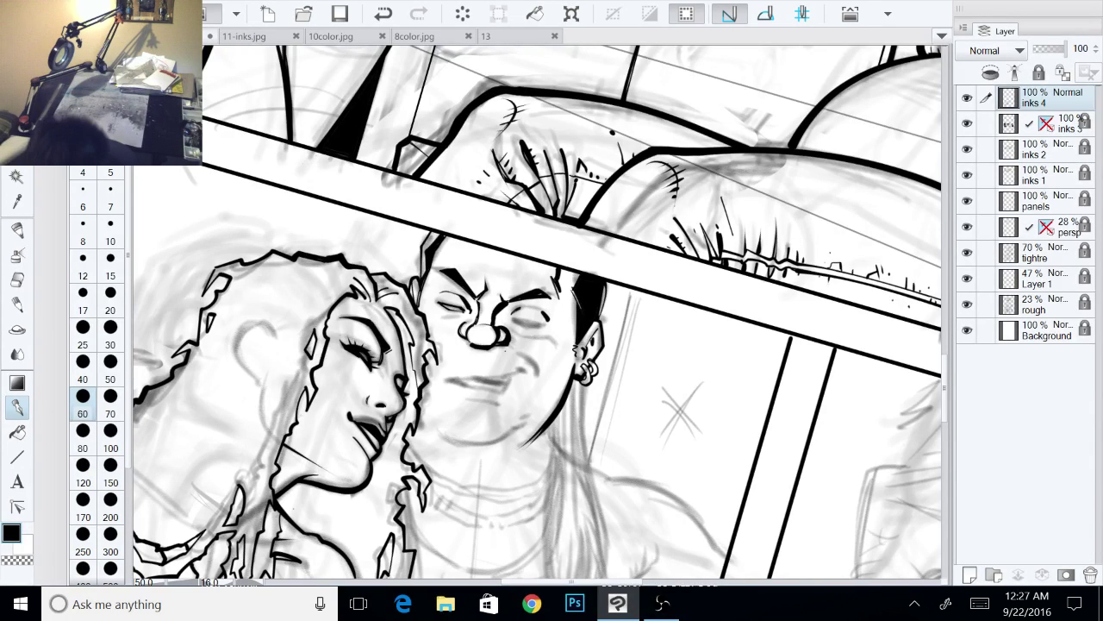
{"action": "key", "text": "shift+space"}
{"action": "key", "text": "asciicircum"}
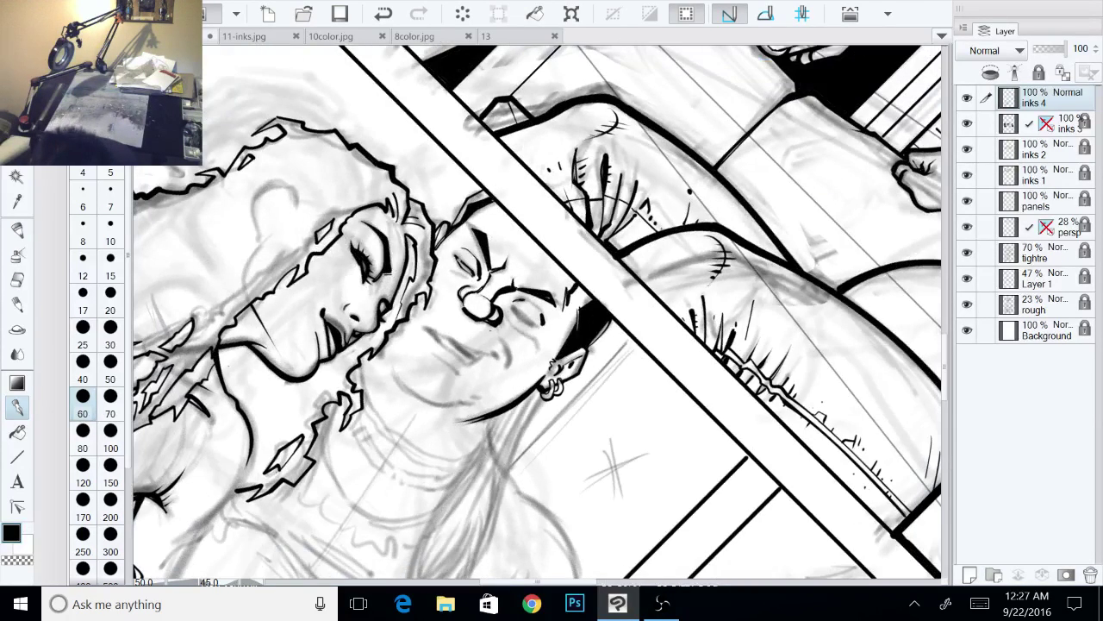
{"action": "left_click_drag", "start_coordinate": [464, 267], "coordinate": [474, 273]}
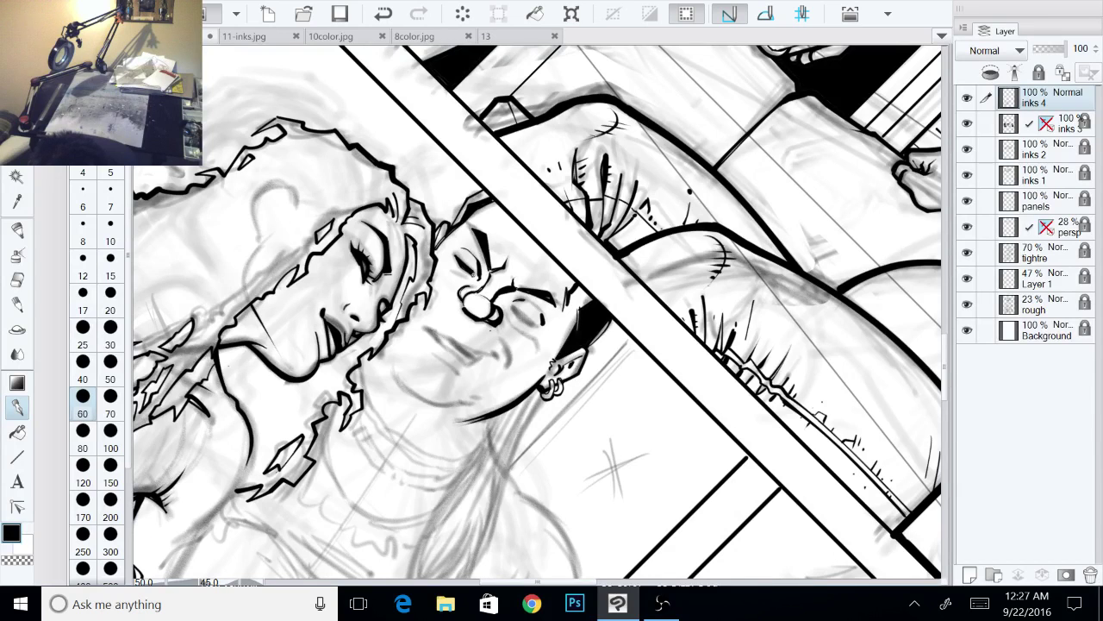
{"action": "left_click_drag", "start_coordinate": [509, 306], "coordinate": [544, 322]}
{"action": "left_click_drag", "start_coordinate": [531, 303], "coordinate": [542, 315]}
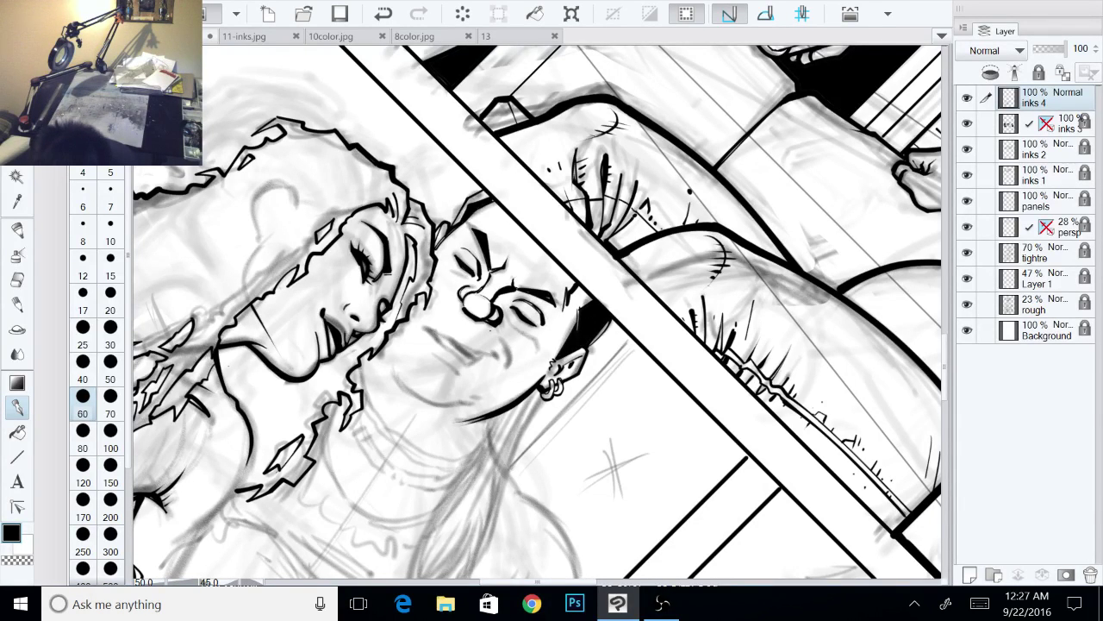
Step: Ink short crease lines beneath both of the man's closed eyes
{"action": "key", "text": "minus"}
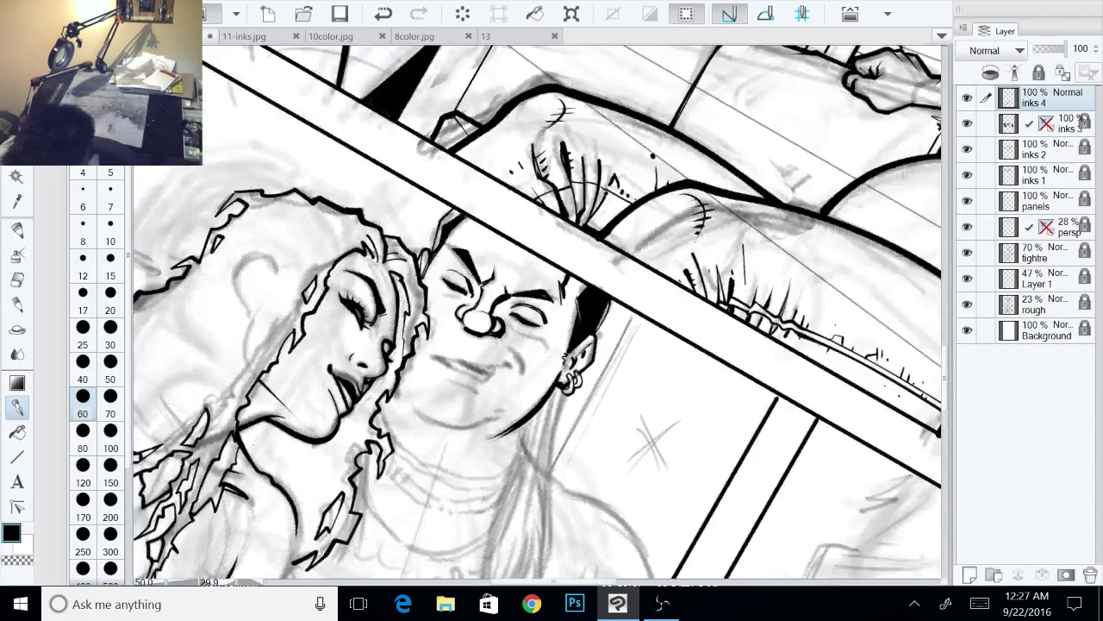
{"action": "key", "text": "minus"}
{"action": "key", "text": "minus"}
{"action": "key", "text": "minus"}
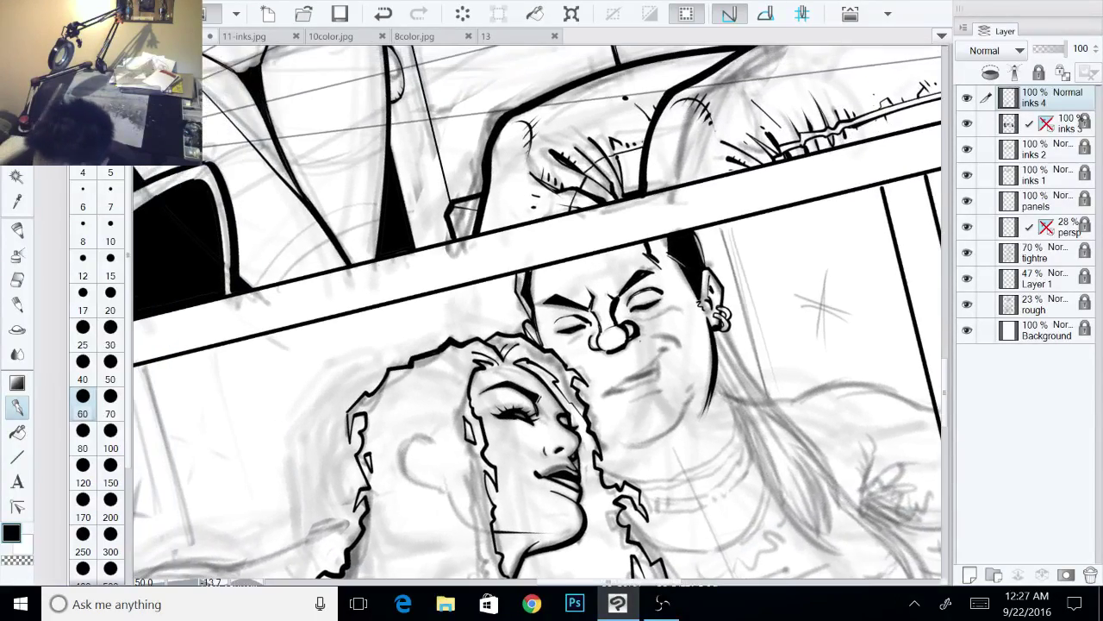
{"action": "key", "text": "minus"}
{"action": "key", "text": "minus"}
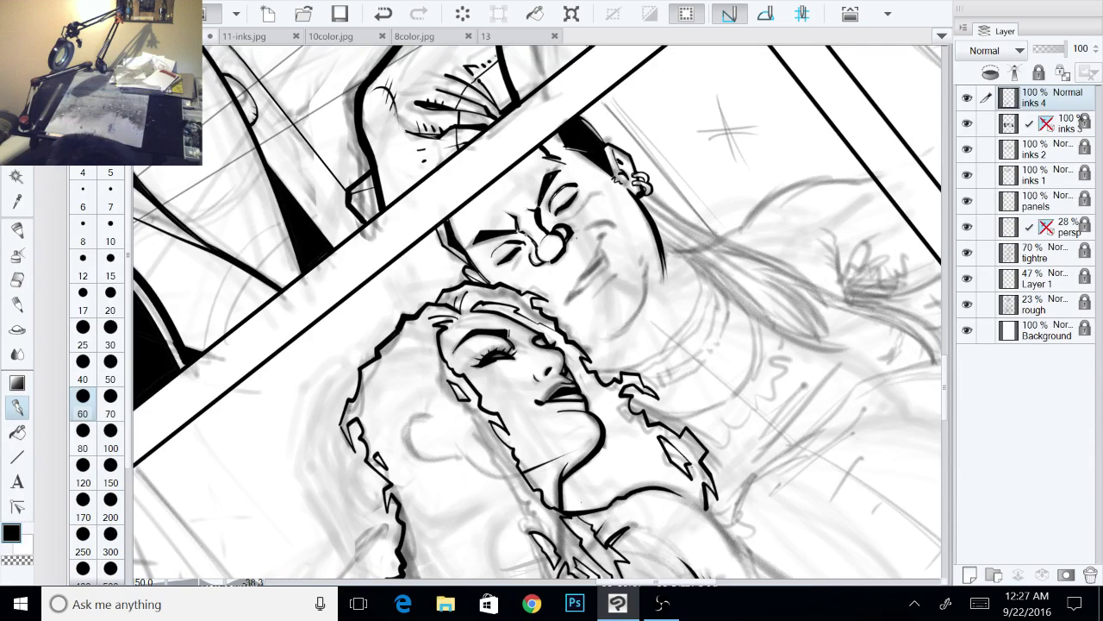
{"action": "mouse_move", "coordinate": [520, 237]}
{"action": "left_mouse_down"}
{"action": "mouse_move", "coordinate": [528, 261]}
{"action": "mouse_move", "coordinate": [519, 265]}
{"action": "mouse_move", "coordinate": [519, 244]}
{"action": "left_mouse_up"}
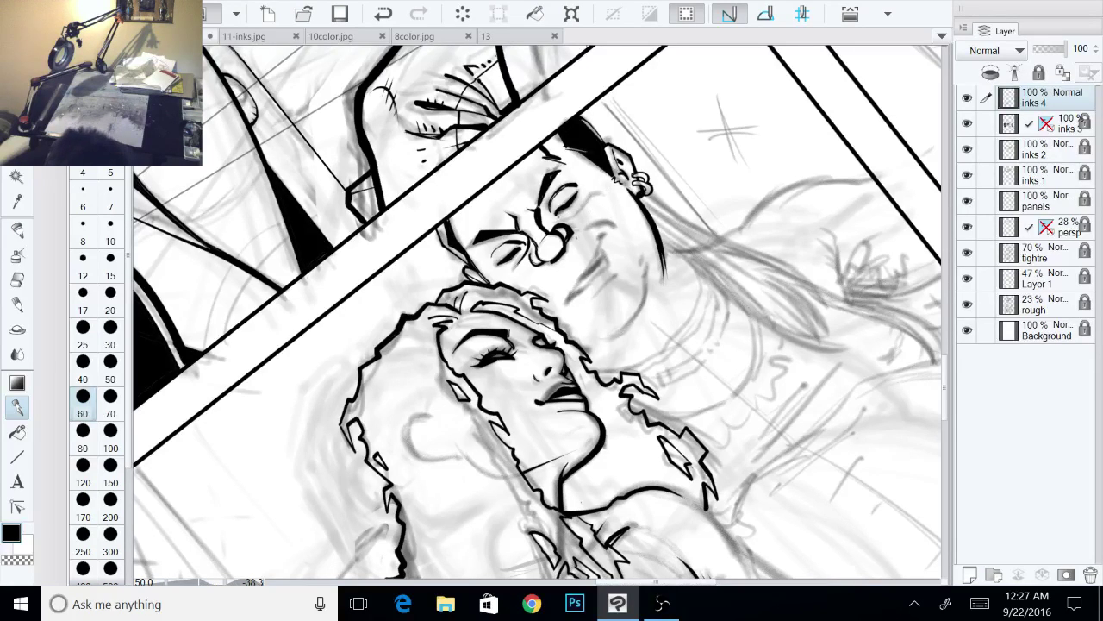
{"action": "mouse_move", "coordinate": [583, 200]}
{"action": "left_mouse_down"}
{"action": "mouse_move", "coordinate": [569, 217]}
{"action": "mouse_move", "coordinate": [591, 195]}
{"action": "mouse_move", "coordinate": [584, 202]}
{"action": "left_mouse_up"}
{"action": "left_click_drag", "start_coordinate": [591, 190], "coordinate": [576, 211]}
Step: Ink the line under the man's nose, the curved smile crease on his cheek and short hatching along the jaw
{"action": "left_click_drag", "start_coordinate": [754, 168], "coordinate": [796, 294]}
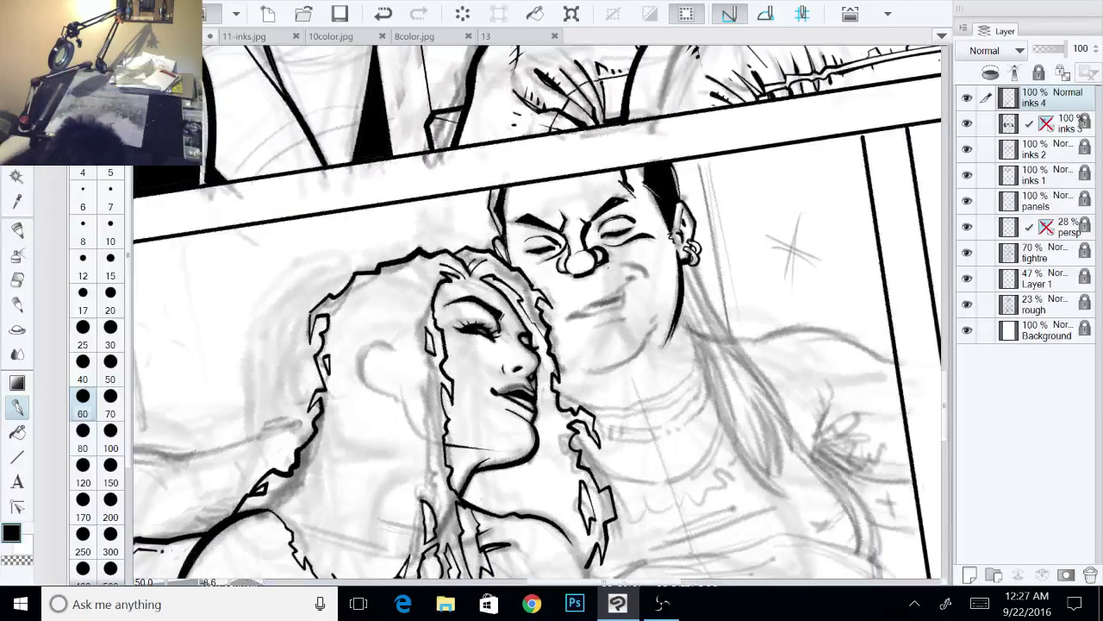
{"action": "left_click_drag", "start_coordinate": [596, 273], "coordinate": [588, 286]}
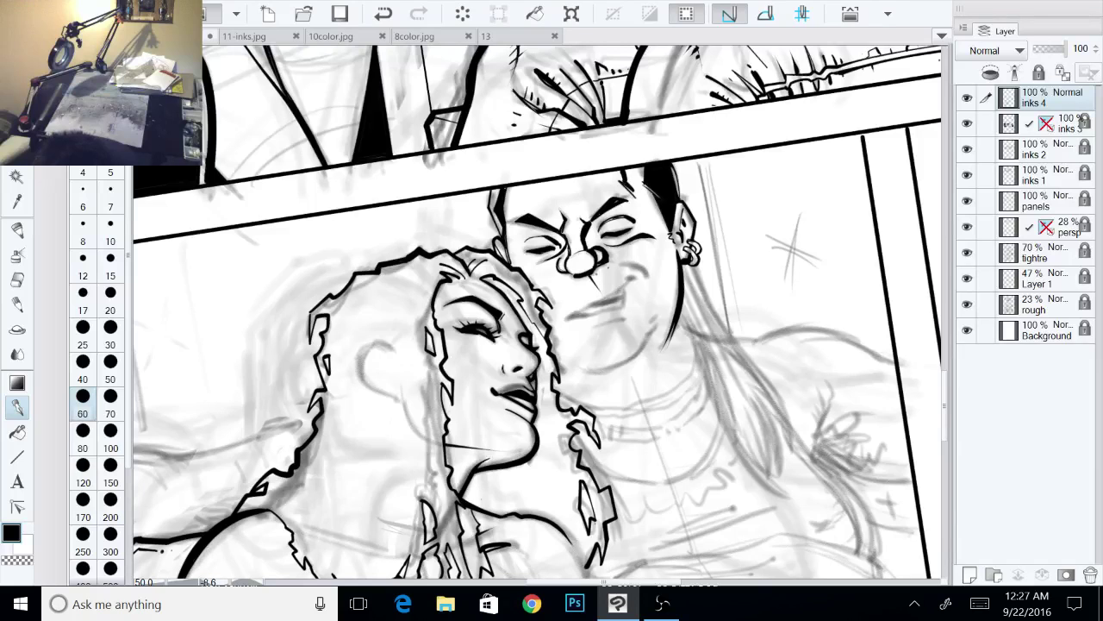
{"action": "left_click", "coordinate": [629, 277]}
{"action": "mouse_move", "coordinate": [608, 251]}
{"action": "left_mouse_down"}
{"action": "mouse_move", "coordinate": [643, 268]}
{"action": "mouse_move", "coordinate": [658, 324]}
{"action": "left_mouse_up"}
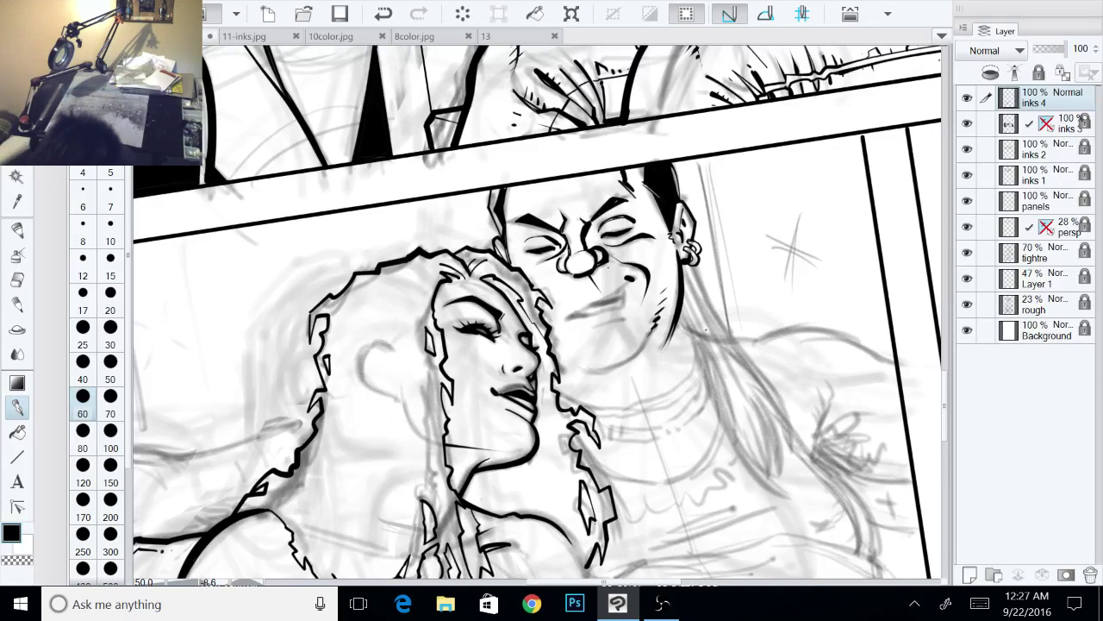
Step: Ink the outline of the man's long hair falling from behind the ear and add a black accent near its tip
{"action": "mouse_move", "coordinate": [679, 305]}
{"action": "left_mouse_down"}
{"action": "mouse_move", "coordinate": [710, 402]}
{"action": "mouse_move", "coordinate": [780, 496]}
{"action": "left_mouse_up"}
{"action": "left_click_drag", "start_coordinate": [690, 331], "coordinate": [780, 484]}
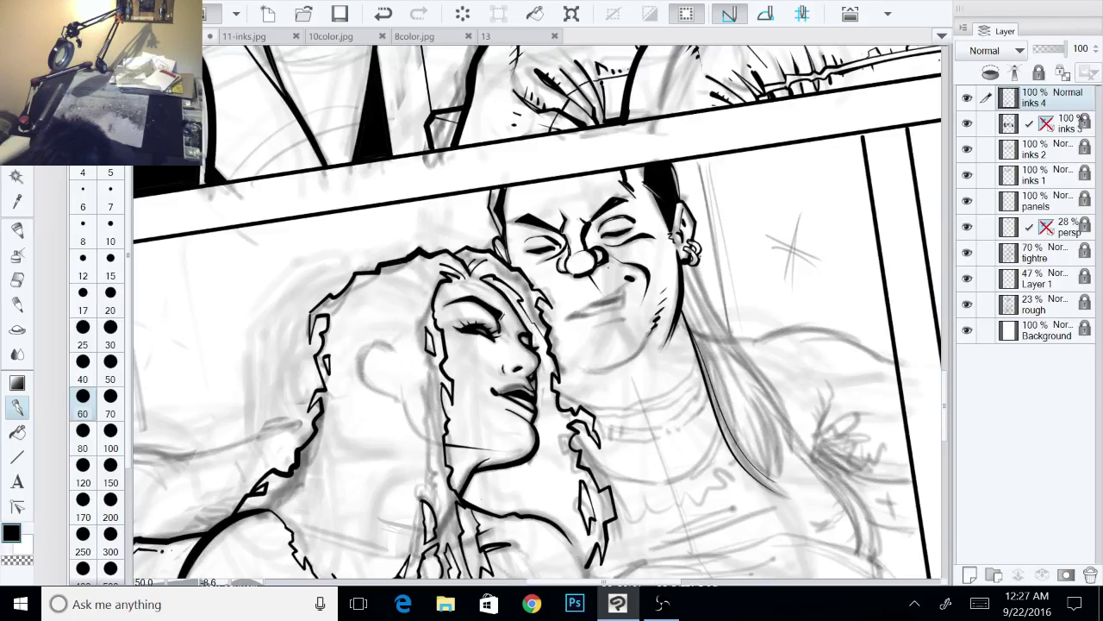
{"action": "left_click_drag", "start_coordinate": [696, 267], "coordinate": [746, 353]}
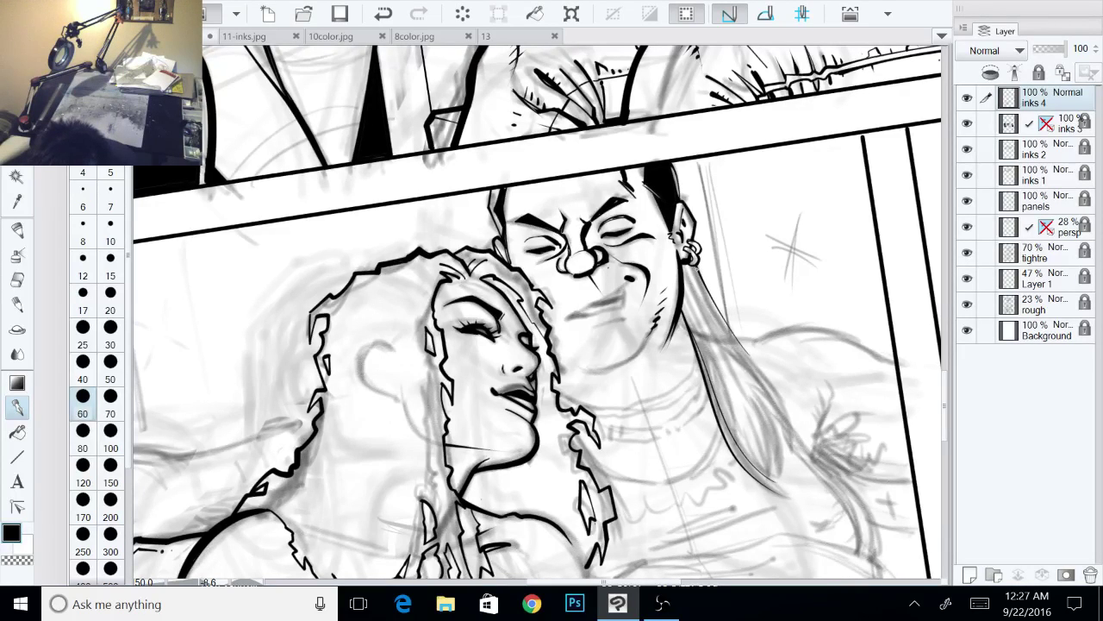
{"action": "left_click_drag", "start_coordinate": [694, 265], "coordinate": [742, 349]}
{"action": "left_click_drag", "start_coordinate": [710, 300], "coordinate": [787, 453]}
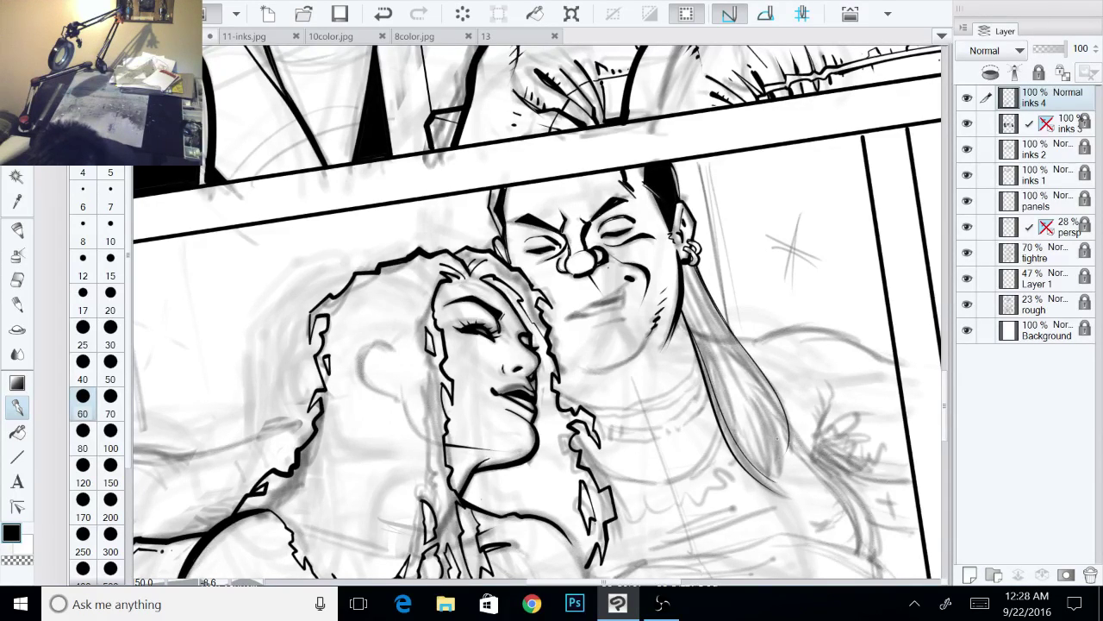
{"action": "mouse_move", "coordinate": [764, 400]}
{"action": "left_mouse_down"}
{"action": "mouse_move", "coordinate": [782, 487]}
{"action": "mouse_move", "coordinate": [764, 393]}
{"action": "mouse_move", "coordinate": [784, 452]}
{"action": "left_mouse_up"}
{"action": "mouse_move", "coordinate": [765, 393]}
{"action": "left_mouse_down"}
{"action": "mouse_move", "coordinate": [784, 450]}
{"action": "mouse_move", "coordinate": [775, 391]}
{"action": "mouse_move", "coordinate": [783, 421]}
{"action": "left_mouse_up"}
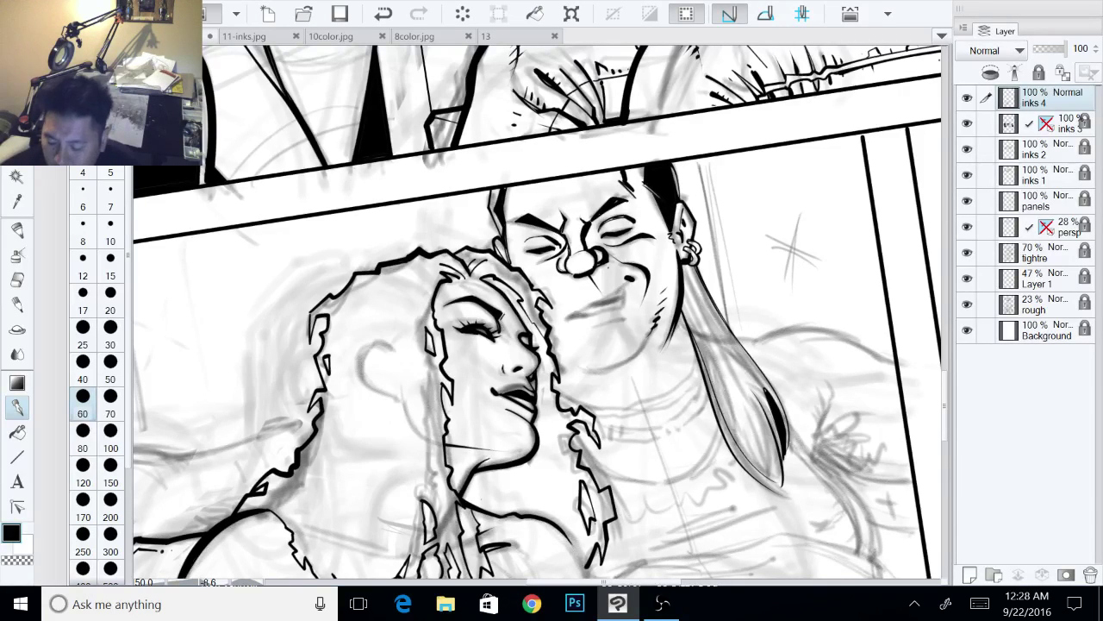
Step: Ink the upper line of the man's smiling mouth up to the corner at the cheek crease
{"action": "left_click_drag", "start_coordinate": [534, 327], "coordinate": [585, 371]}
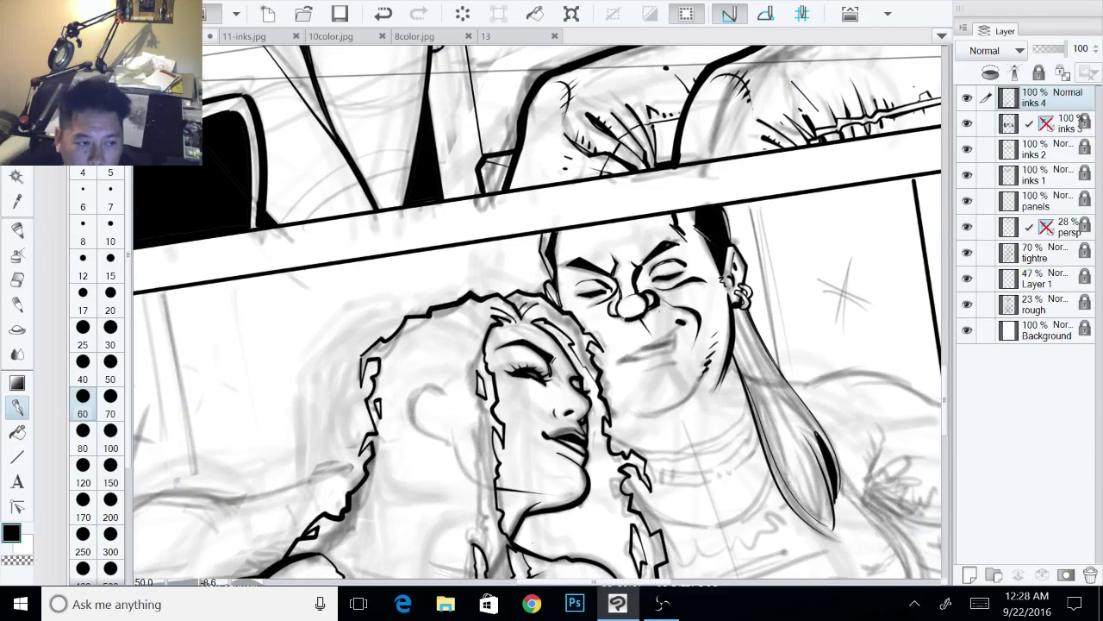
{"action": "left_click_drag", "start_coordinate": [709, 311], "coordinate": [696, 247]}
{"action": "left_click_drag", "start_coordinate": [604, 285], "coordinate": [562, 320]}
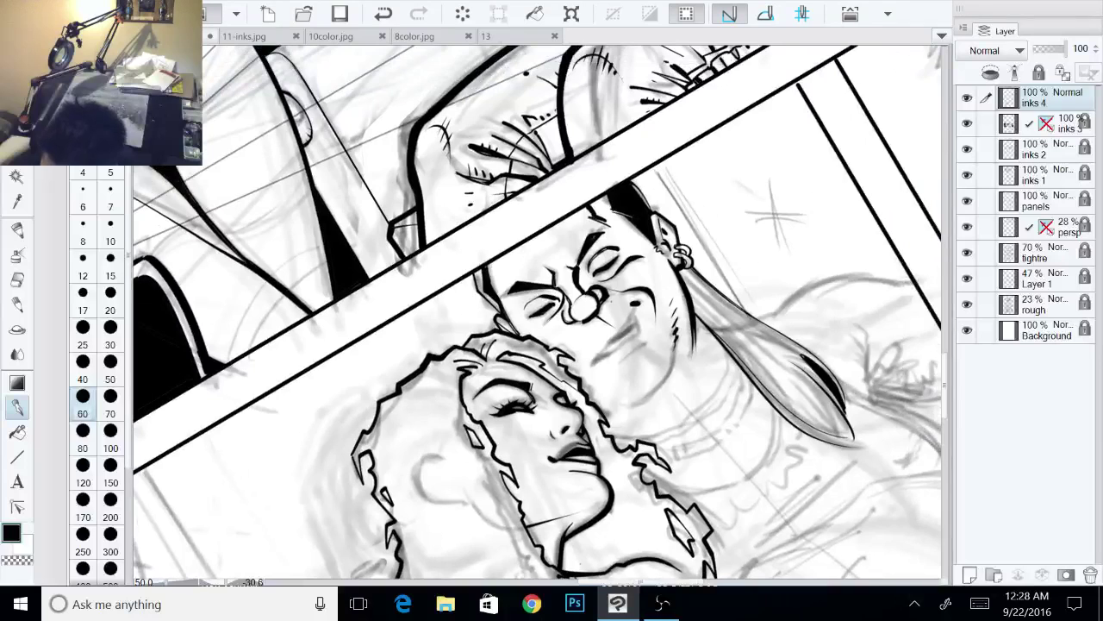
{"action": "left_click_drag", "start_coordinate": [696, 247], "coordinate": [664, 197]}
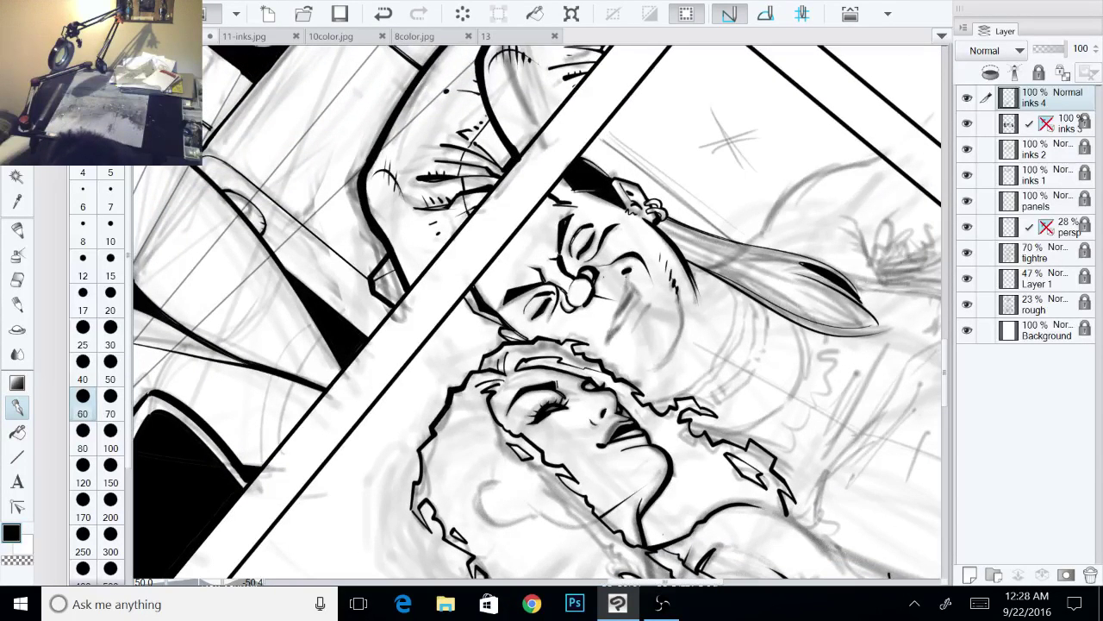
{"action": "left_click_drag", "start_coordinate": [629, 269], "coordinate": [604, 344]}
{"action": "left_click_drag", "start_coordinate": [629, 275], "coordinate": [637, 297]}
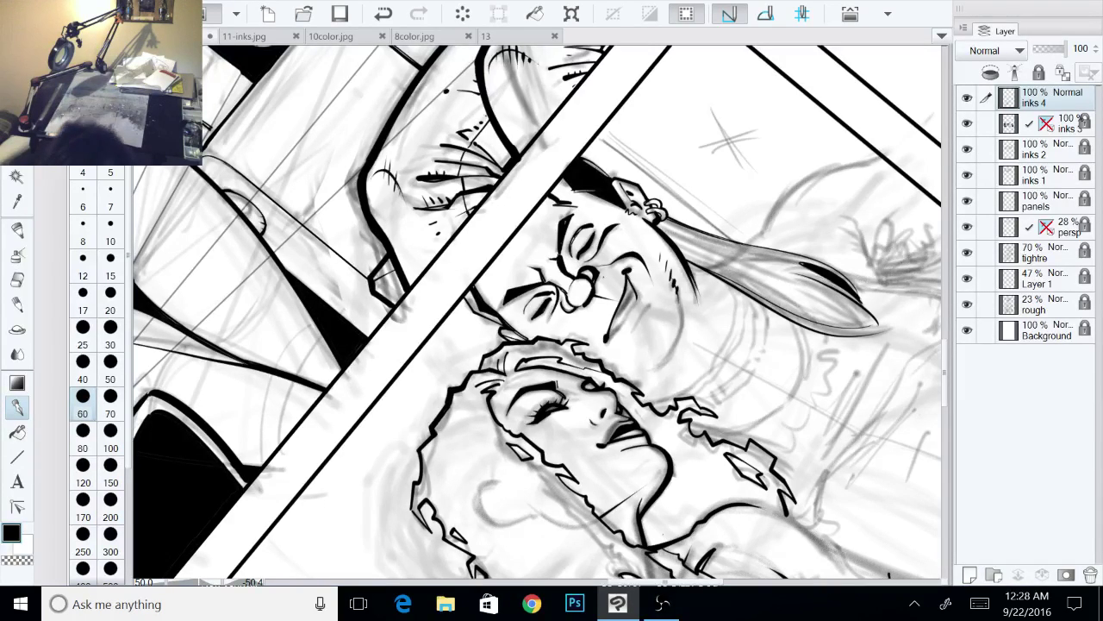
Step: Ink the lower edge of the man's open smile and thicken the dark line inside the mouth
{"action": "key", "text": "ctrl+at"}
{"action": "left_click_drag", "start_coordinate": [655, 258], "coordinate": [661, 350]}
{"action": "left_click_drag", "start_coordinate": [661, 422], "coordinate": [551, 307]}
{"action": "left_click_drag", "start_coordinate": [655, 310], "coordinate": [647, 353]}
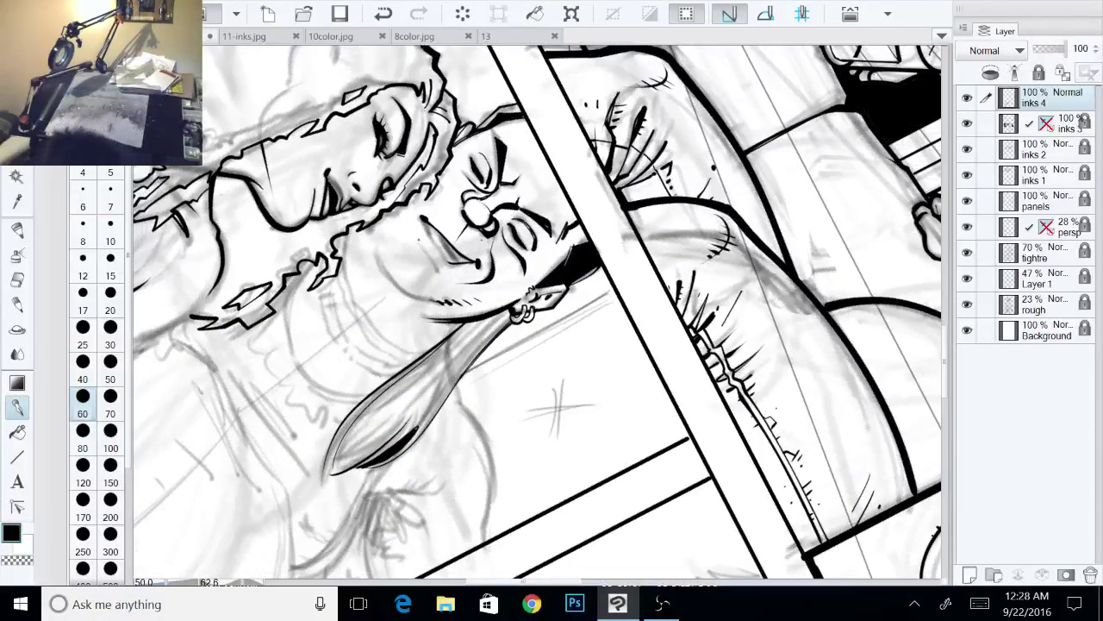
{"action": "left_click_drag", "start_coordinate": [426, 222], "coordinate": [449, 260]}
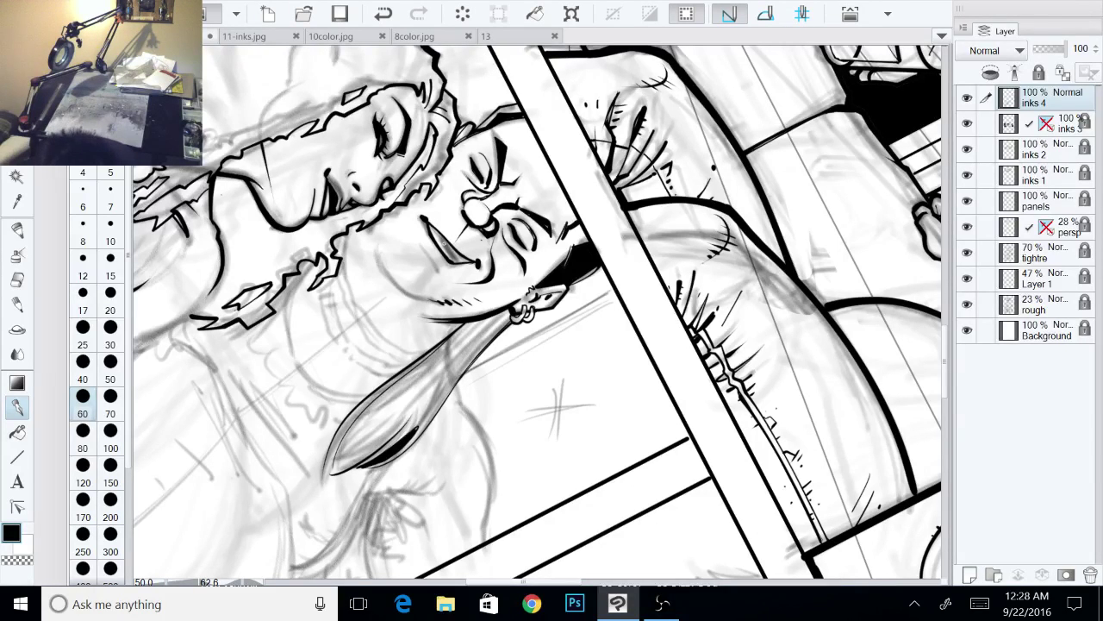
{"action": "left_click_drag", "start_coordinate": [430, 226], "coordinate": [457, 262]}
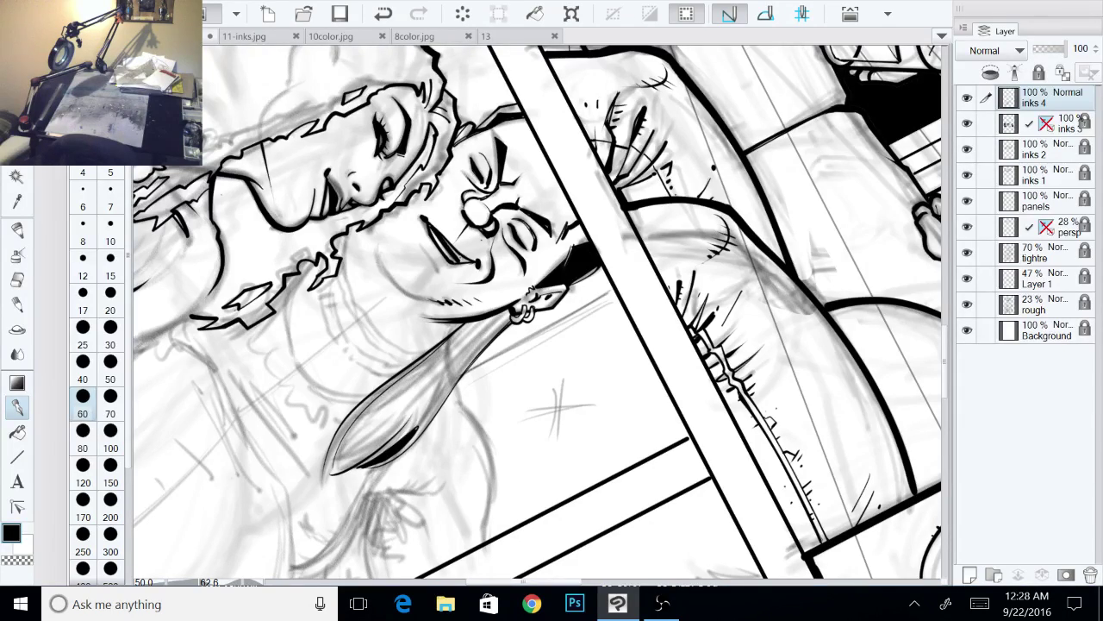
Step: Ink the shadow mark under the man's lower lip and the curved outline of his chin
{"action": "left_click_drag", "start_coordinate": [598, 426], "coordinate": [691, 345]}
{"action": "key", "text": "ctrl+at"}
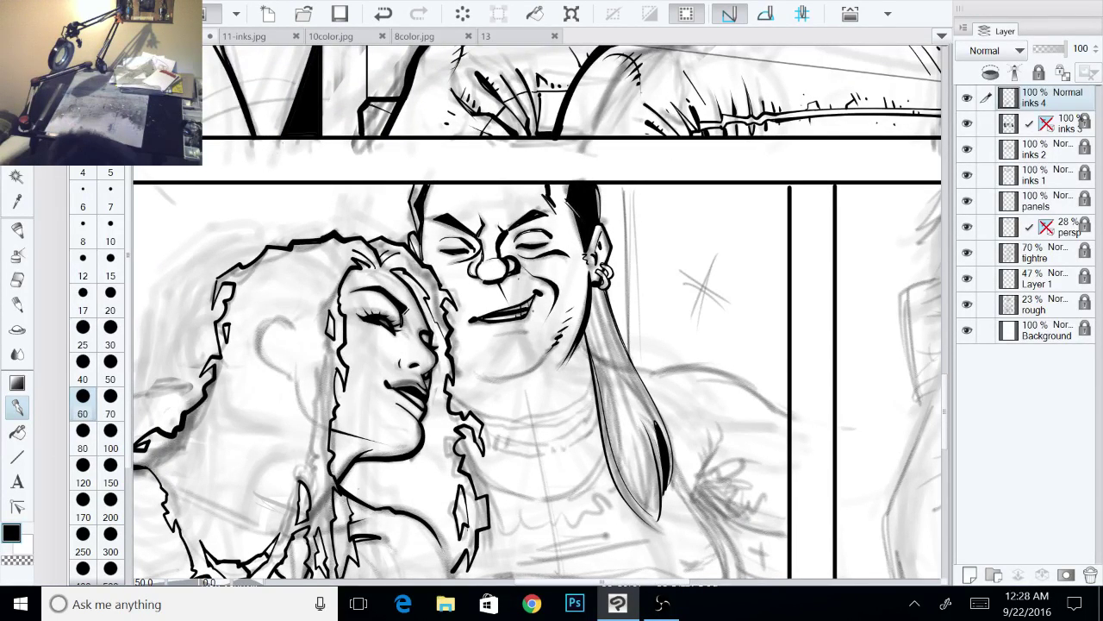
{"action": "left_click_drag", "start_coordinate": [521, 333], "coordinate": [533, 337]}
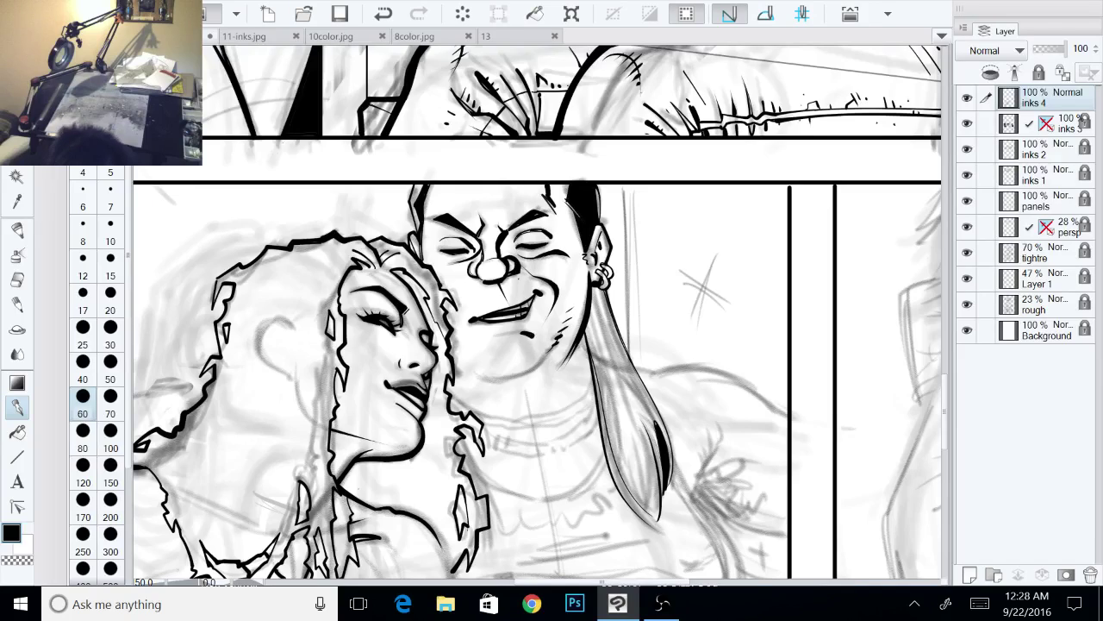
{"action": "key", "text": "minus"}
{"action": "key", "text": "minus"}
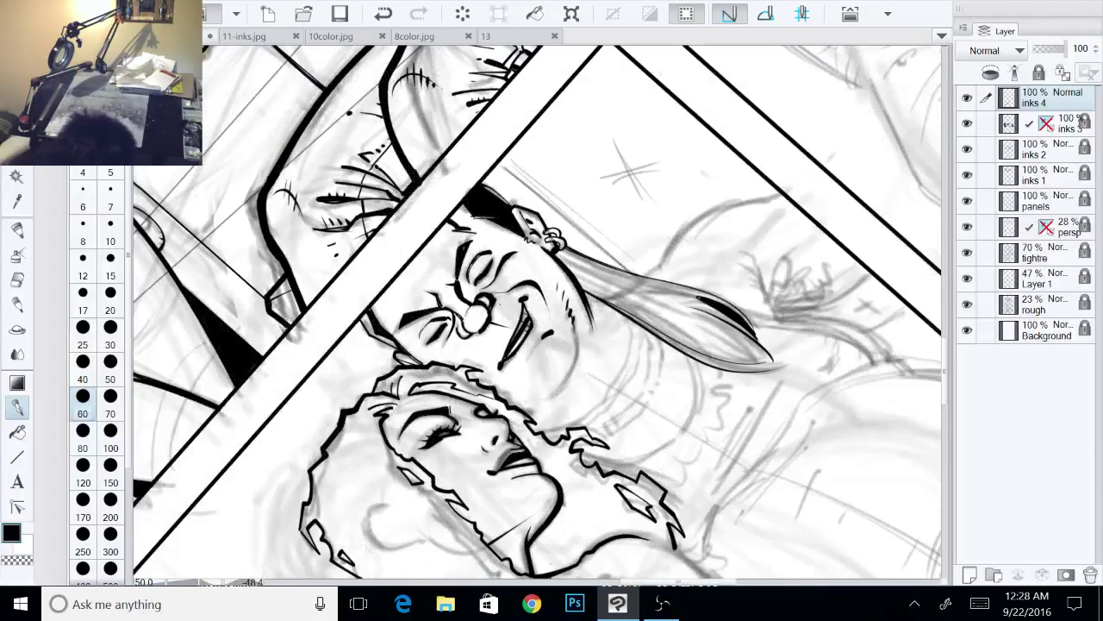
{"action": "key", "text": "minus"}
{"action": "key", "text": "minus"}
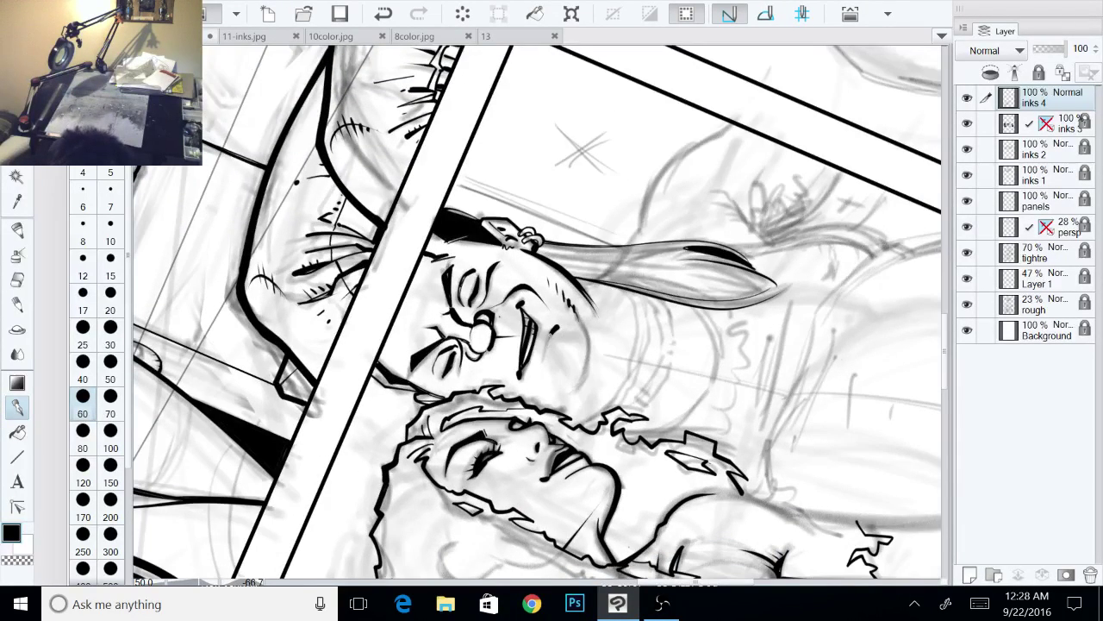
{"action": "mouse_move", "coordinate": [553, 331]}
{"action": "left_mouse_down"}
{"action": "mouse_move", "coordinate": [546, 358]}
{"action": "mouse_move", "coordinate": [557, 338]}
{"action": "mouse_move", "coordinate": [586, 334]}
{"action": "mouse_move", "coordinate": [593, 357]}
{"action": "mouse_move", "coordinate": [574, 390]}
{"action": "mouse_move", "coordinate": [462, 363]}
{"action": "left_mouse_up"}
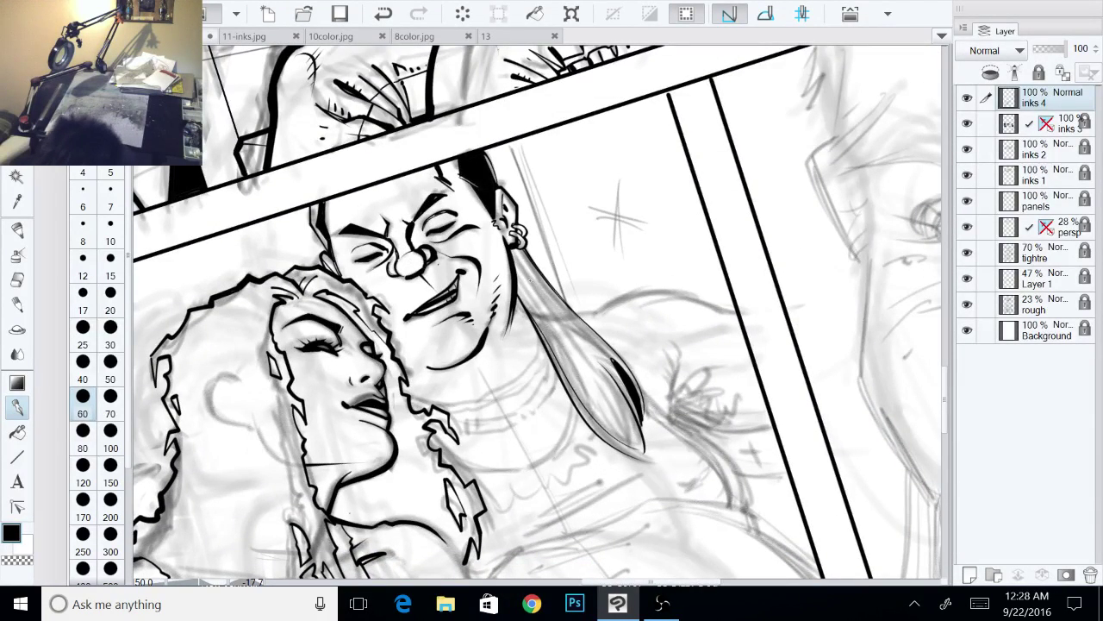
Step: Close off a shadow area at the top of the man's long hair below the earrings and fill it with black
{"action": "mouse_move", "coordinate": [518, 248]}
{"action": "left_mouse_down"}
{"action": "mouse_move", "coordinate": [540, 282]}
{"action": "mouse_move", "coordinate": [517, 291]}
{"action": "left_mouse_up"}
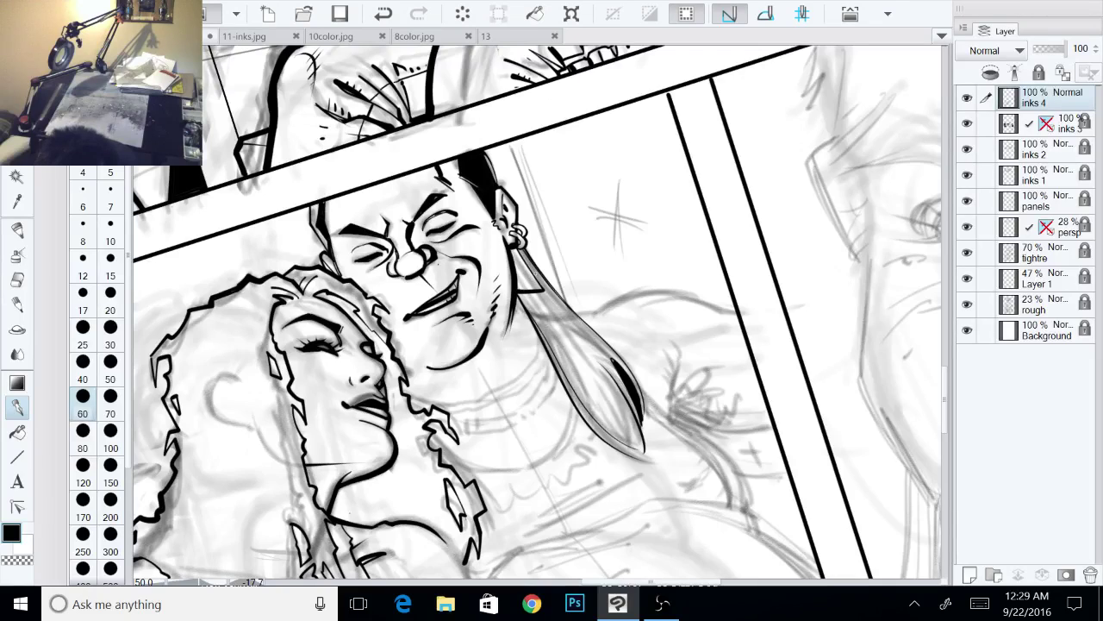
{"action": "key", "text": "g"}
{"action": "left_click", "coordinate": [529, 278]}
{"action": "key", "text": "p"}
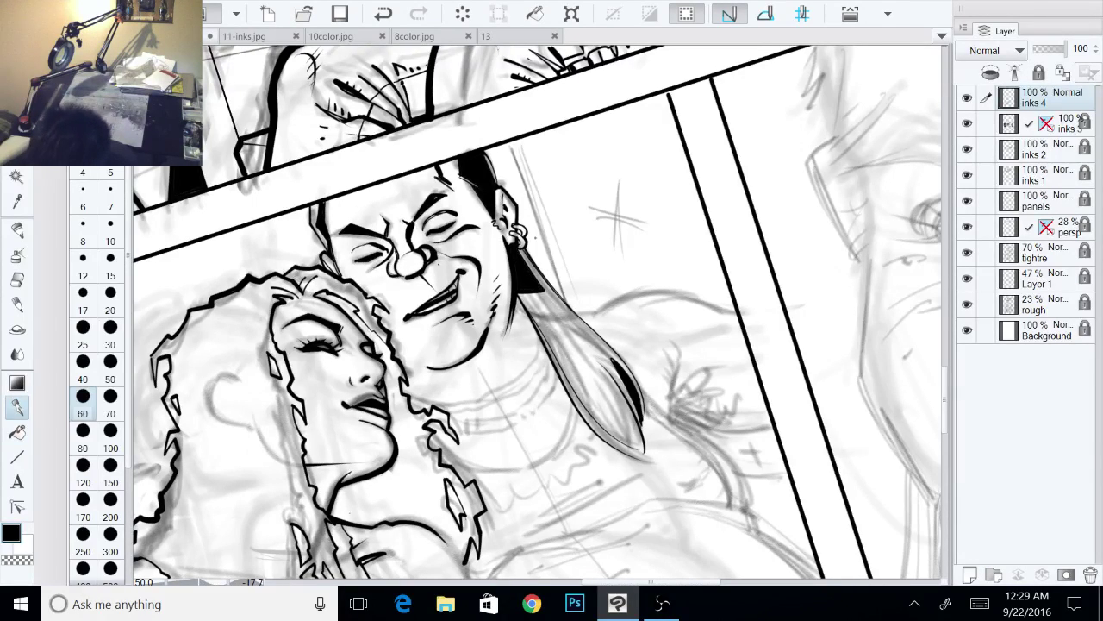
Step: Set the brush size to 70 and ink the first dark strands inside the lower part of the man's long hair
{"action": "key", "text": "ctrl+at"}
{"action": "left_click_drag", "start_coordinate": [641, 249], "coordinate": [552, 54]}
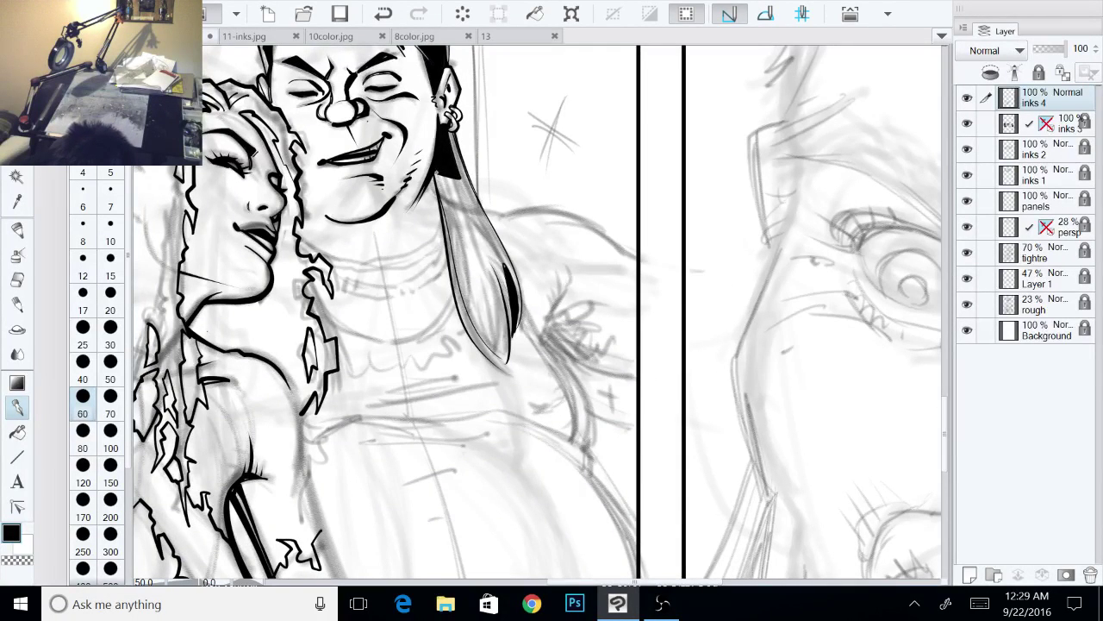
{"action": "left_click_drag", "start_coordinate": [436, 175], "coordinate": [454, 240]}
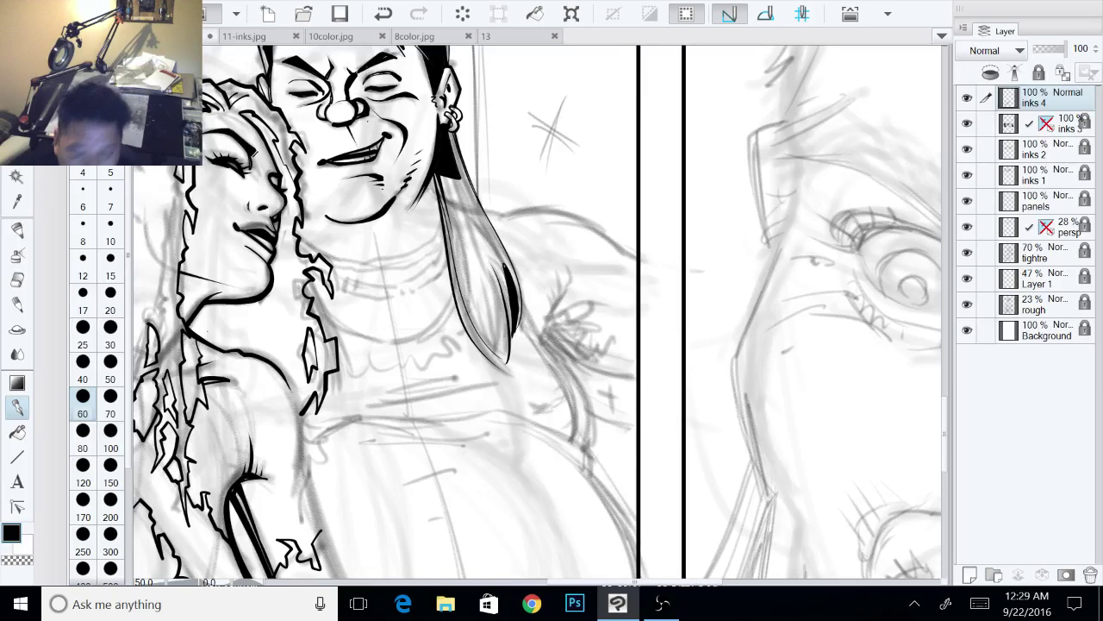
{"action": "left_click_drag", "start_coordinate": [517, 276], "coordinate": [554, 348]}
{"action": "key", "text": "]"}
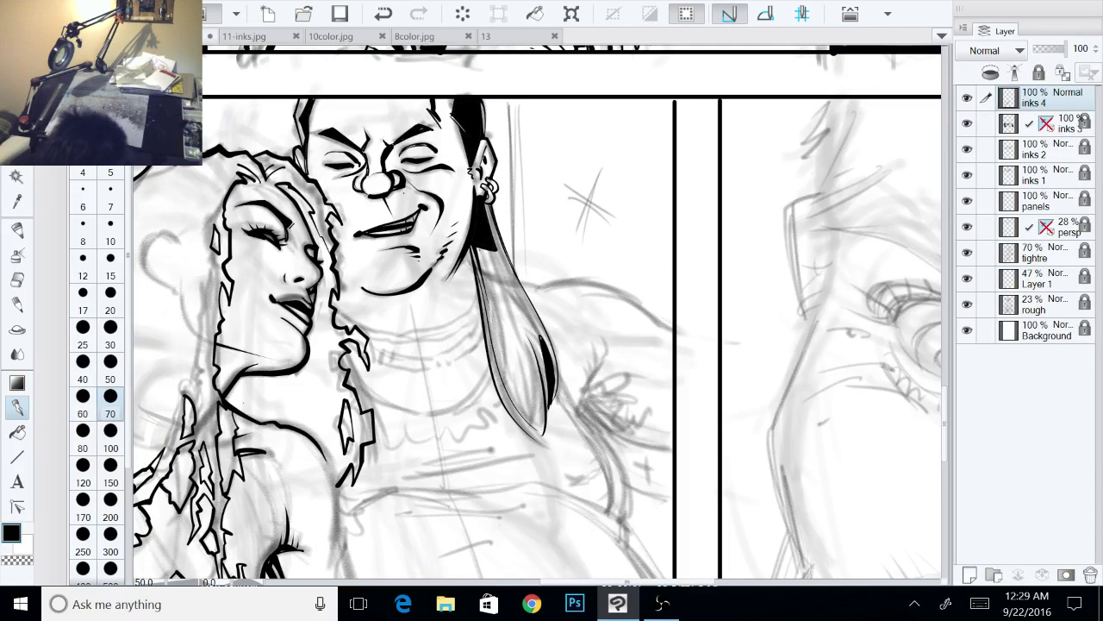
{"action": "left_click_drag", "start_coordinate": [475, 243], "coordinate": [539, 420]}
{"action": "left_click_drag", "start_coordinate": [508, 375], "coordinate": [539, 432]}
{"action": "left_click_drag", "start_coordinate": [501, 346], "coordinate": [532, 421]}
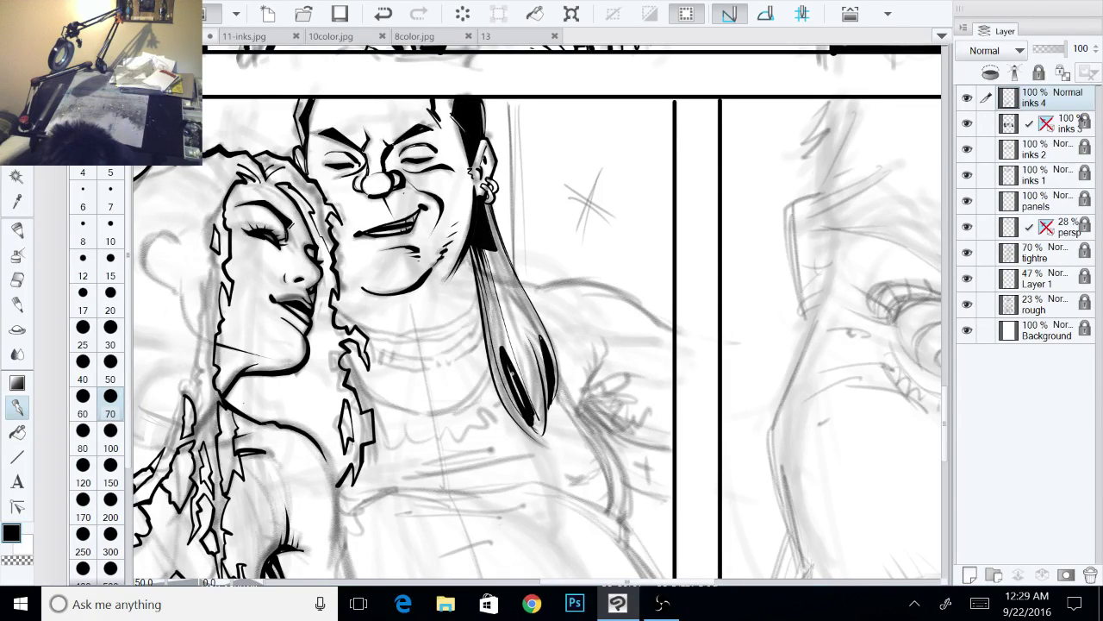
Step: Thicken the black strands toward the tip of the man's hair and add fine strands leading up to the earrings
{"action": "left_click_drag", "start_coordinate": [508, 366], "coordinate": [524, 407]}
{"action": "left_click_drag", "start_coordinate": [496, 356], "coordinate": [538, 438]}
{"action": "left_click_drag", "start_coordinate": [488, 253], "coordinate": [537, 411]}
{"action": "left_click_drag", "start_coordinate": [517, 374], "coordinate": [526, 390]}
{"action": "left_click_drag", "start_coordinate": [498, 314], "coordinate": [527, 395]}
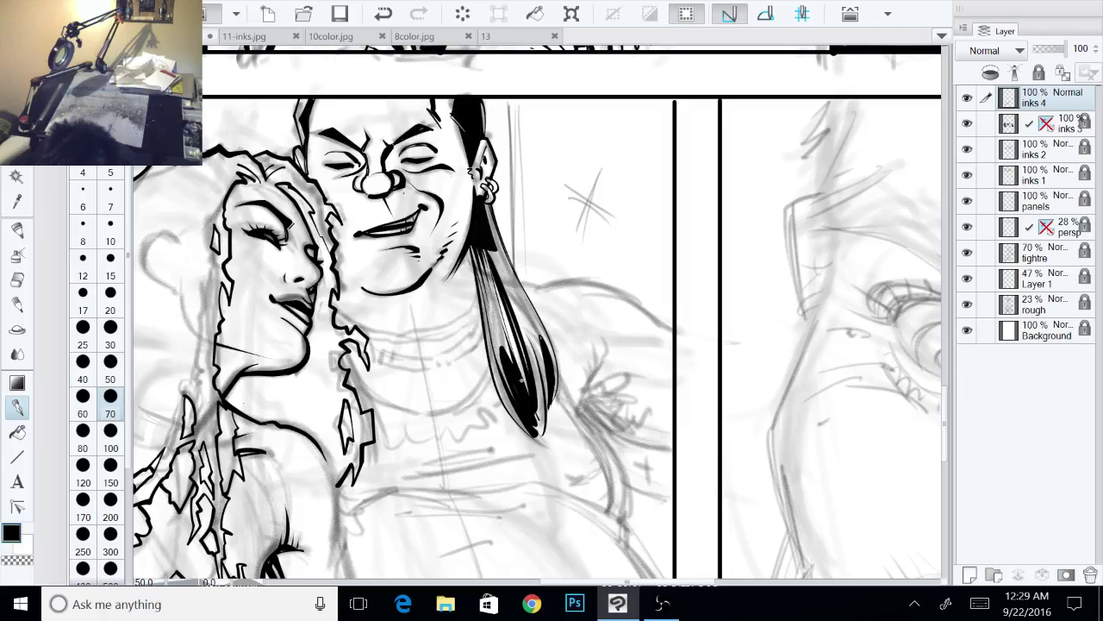
{"action": "left_click_drag", "start_coordinate": [488, 249], "coordinate": [518, 304]}
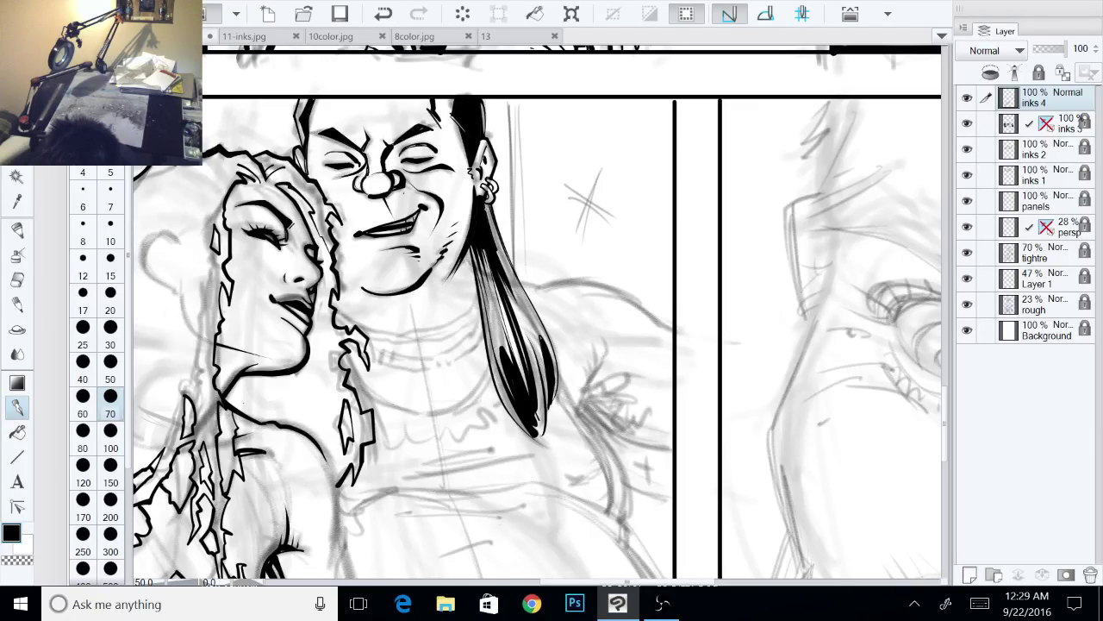
Step: Ink long strands from below the earrings to the hair tip, filling the outer half of the hair with black
{"action": "left_click_drag", "start_coordinate": [485, 205], "coordinate": [525, 313]}
{"action": "left_click_drag", "start_coordinate": [497, 253], "coordinate": [542, 381]}
{"action": "left_click_drag", "start_coordinate": [507, 281], "coordinate": [522, 302]}
{"action": "left_click_drag", "start_coordinate": [521, 302], "coordinate": [546, 402]}
{"action": "left_click_drag", "start_coordinate": [502, 284], "coordinate": [542, 450]}
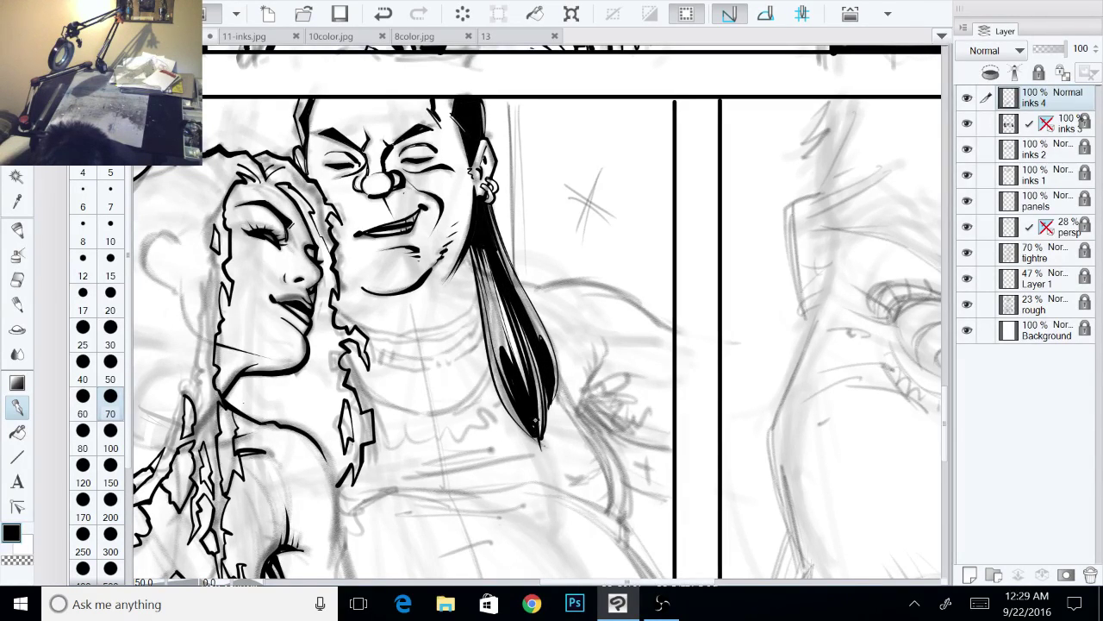
Step: Fill the remaining gaps along the hair's outer edge with black and ink fine strands along its edge beside the neck
{"action": "left_click_drag", "start_coordinate": [548, 386], "coordinate": [549, 426]}
{"action": "left_click_drag", "start_coordinate": [491, 241], "coordinate": [541, 338]}
{"action": "left_click_drag", "start_coordinate": [512, 281], "coordinate": [517, 293]}
{"action": "left_click_drag", "start_coordinate": [519, 291], "coordinate": [544, 341]}
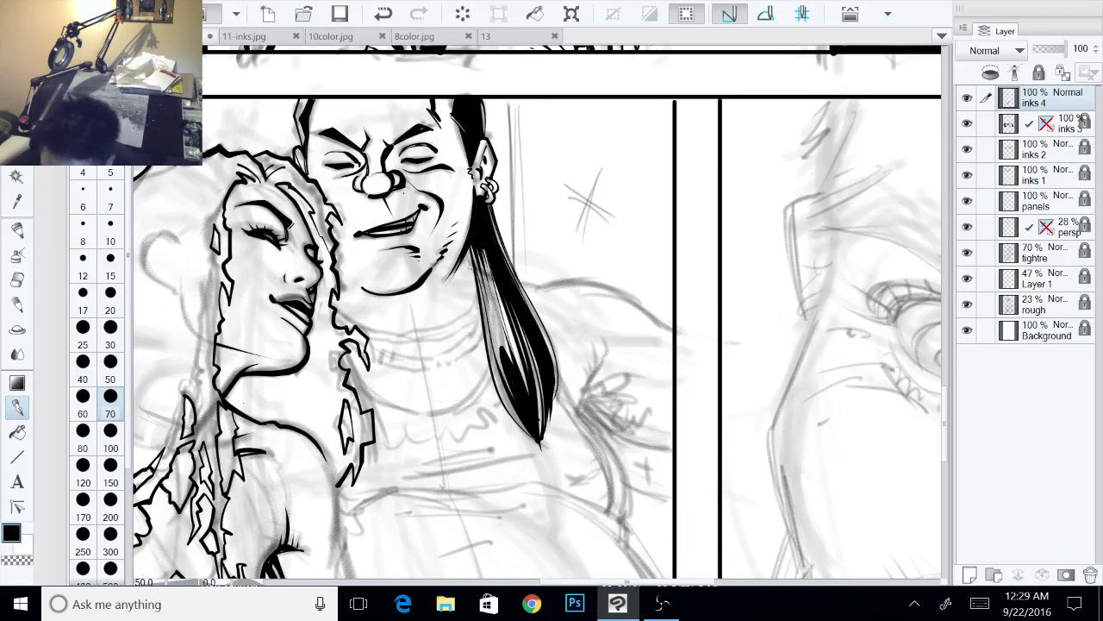
{"action": "left_click_drag", "start_coordinate": [470, 251], "coordinate": [515, 422]}
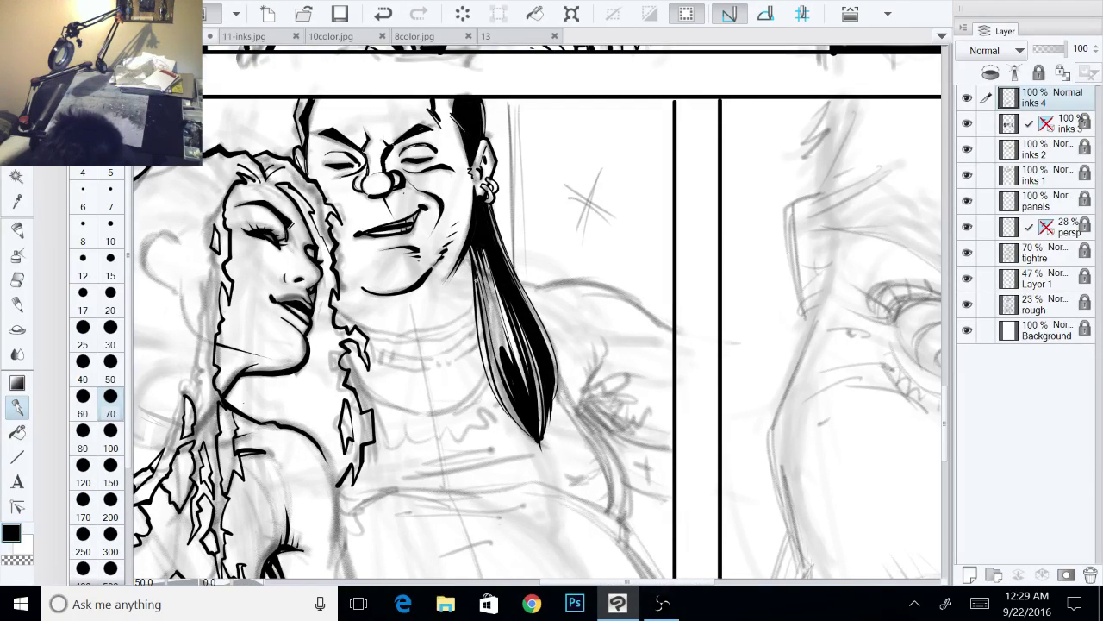
{"action": "left_click_drag", "start_coordinate": [474, 274], "coordinate": [488, 358]}
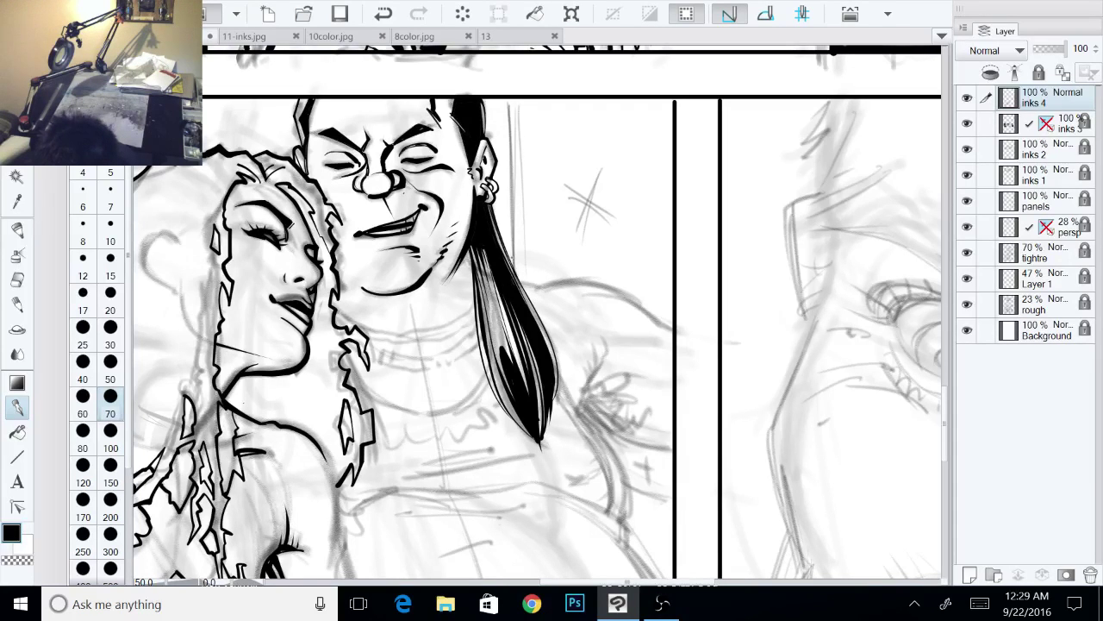
Step: Ink the curved necklace lines on the side of the man's neck next to the woman's hair
{"action": "mouse_move", "coordinate": [500, 231]}
{"action": "left_mouse_down"}
{"action": "mouse_move", "coordinate": [532, 288]}
{"action": "mouse_move", "coordinate": [628, 307]}
{"action": "mouse_move", "coordinate": [626, 355]}
{"action": "left_mouse_up"}
{"action": "mouse_move", "coordinate": [428, 374]}
{"action": "left_mouse_down"}
{"action": "mouse_move", "coordinate": [413, 334]}
{"action": "mouse_move", "coordinate": [424, 354]}
{"action": "left_mouse_up"}
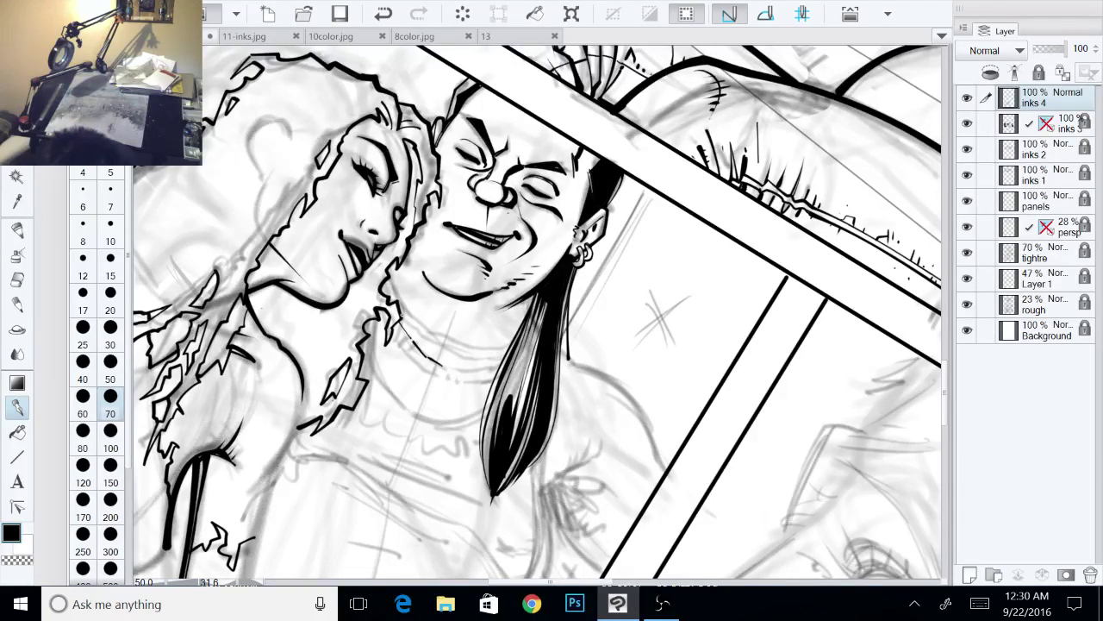
{"action": "left_click_drag", "start_coordinate": [401, 314], "coordinate": [441, 349]}
{"action": "left_click_drag", "start_coordinate": [397, 318], "coordinate": [421, 344]}
{"action": "left_click_drag", "start_coordinate": [418, 341], "coordinate": [447, 363]}
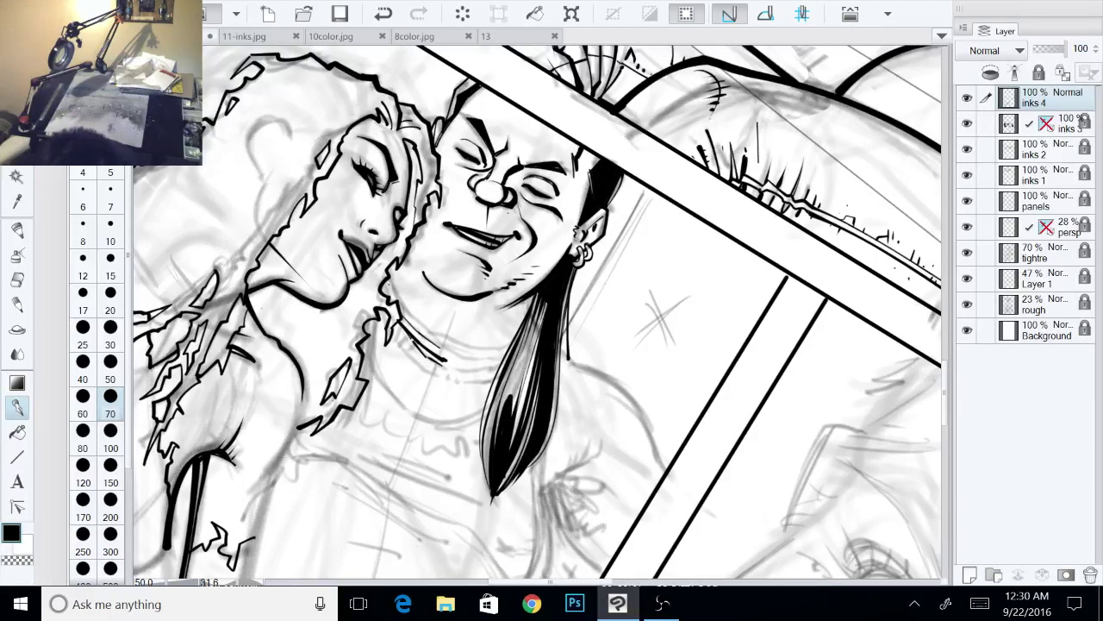
{"action": "mouse_move", "coordinate": [387, 281]}
{"action": "left_mouse_down"}
{"action": "mouse_move", "coordinate": [401, 344]}
{"action": "mouse_move", "coordinate": [437, 378]}
{"action": "left_mouse_up"}
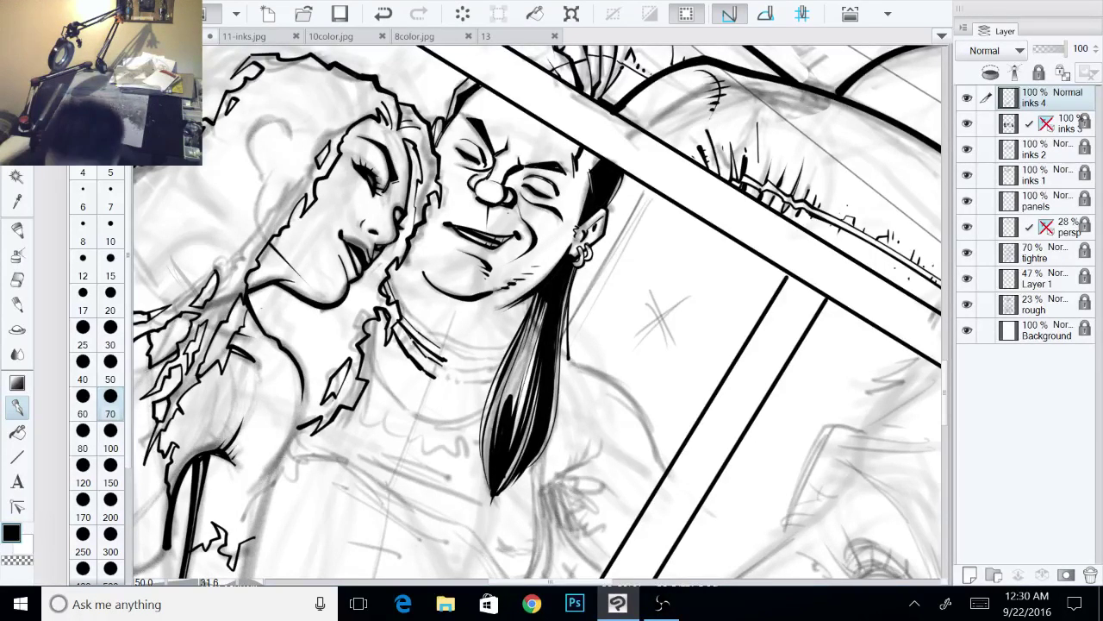
Step: Continue the necklace's curved lines around the man's neck until they meet his long hair
{"action": "key", "text": "ctrl+at"}
{"action": "key", "text": "minus"}
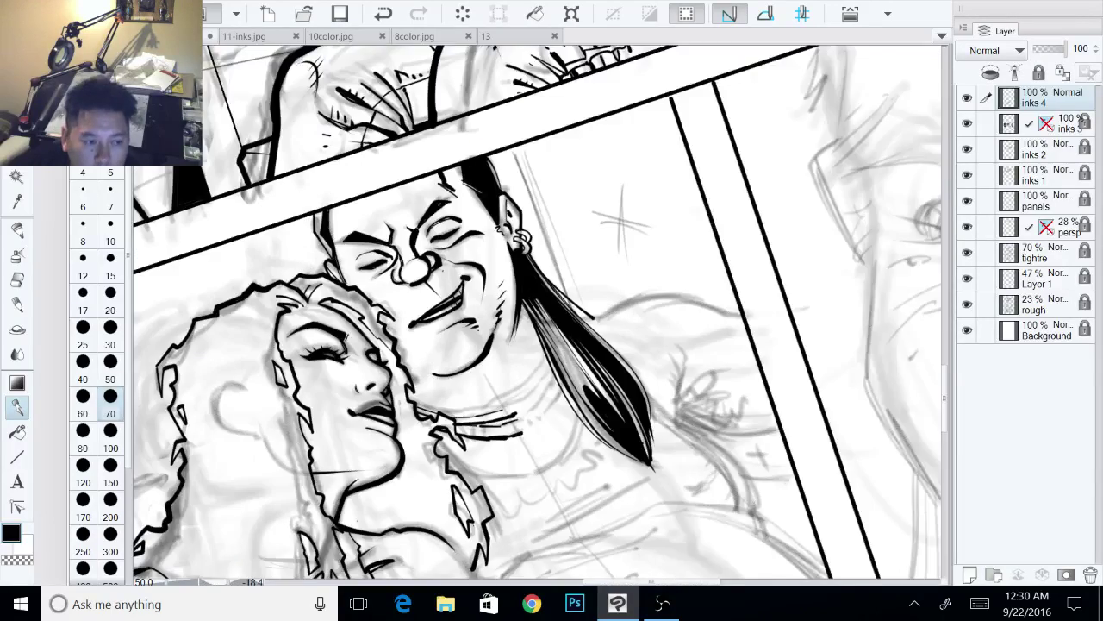
{"action": "key", "text": "minus"}
{"action": "key", "text": "minus"}
{"action": "key", "text": "minus"}
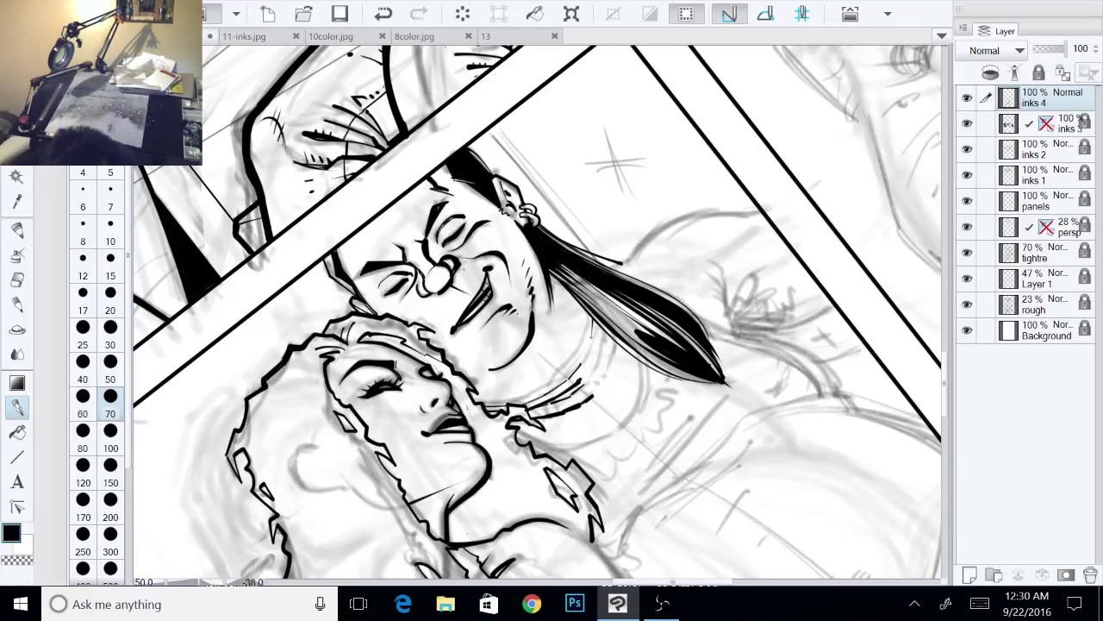
{"action": "mouse_move", "coordinate": [593, 332]}
{"action": "left_mouse_down"}
{"action": "mouse_move", "coordinate": [587, 373]}
{"action": "mouse_move", "coordinate": [597, 347]}
{"action": "mouse_move", "coordinate": [593, 364]}
{"action": "left_mouse_up"}
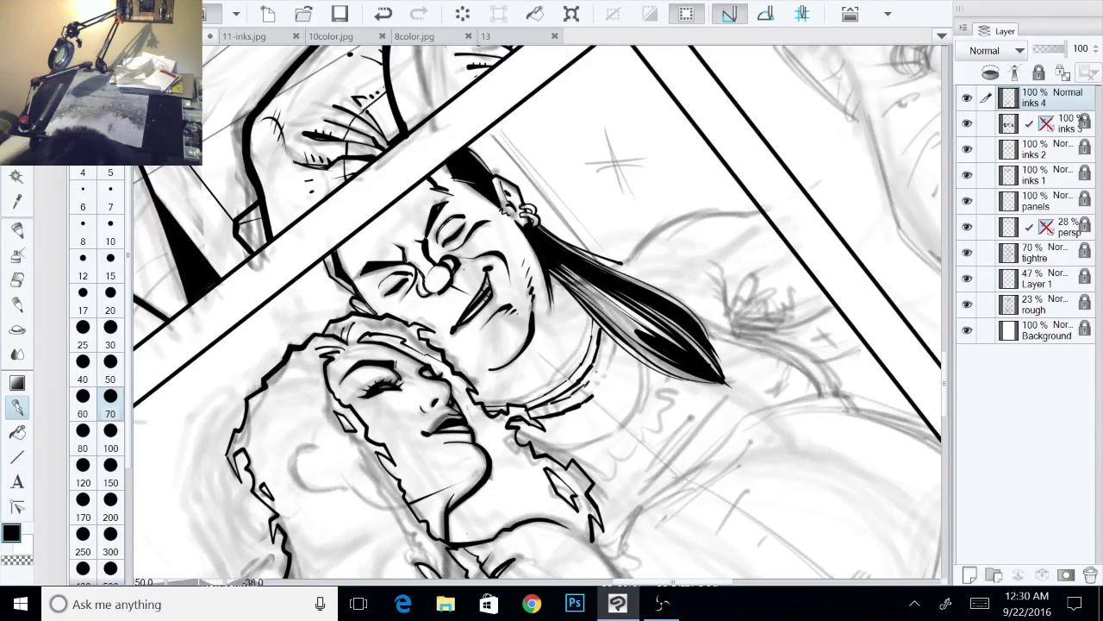
{"action": "mouse_move", "coordinate": [605, 326]}
{"action": "left_mouse_down"}
{"action": "mouse_move", "coordinate": [596, 371]}
{"action": "mouse_move", "coordinate": [570, 397]}
{"action": "left_mouse_up"}
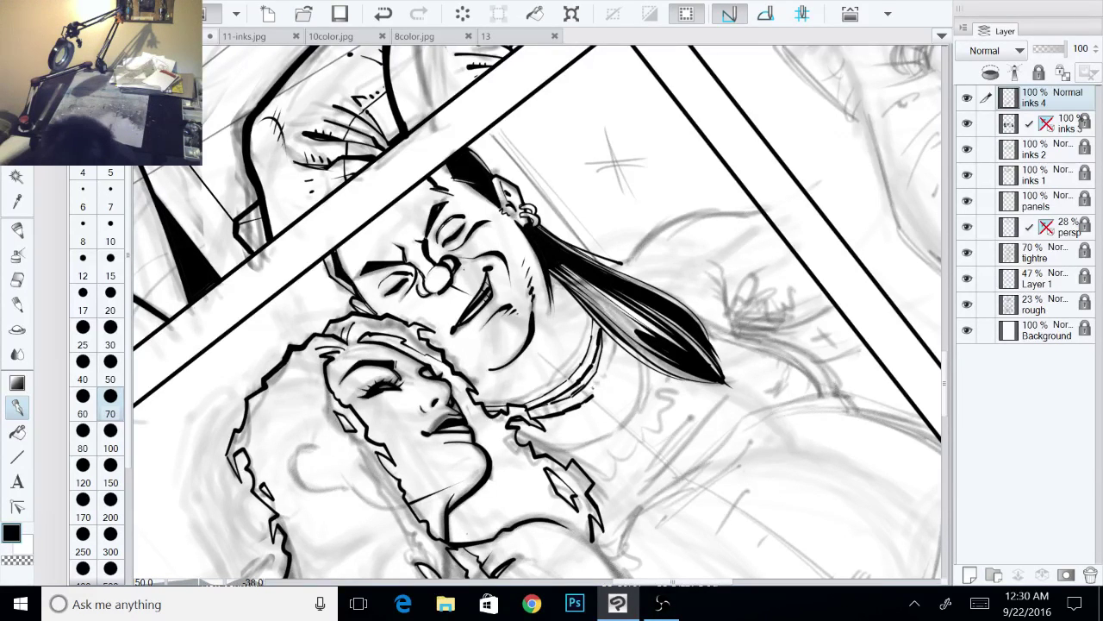
{"action": "key", "text": "c"}
{"action": "key", "text": "c"}
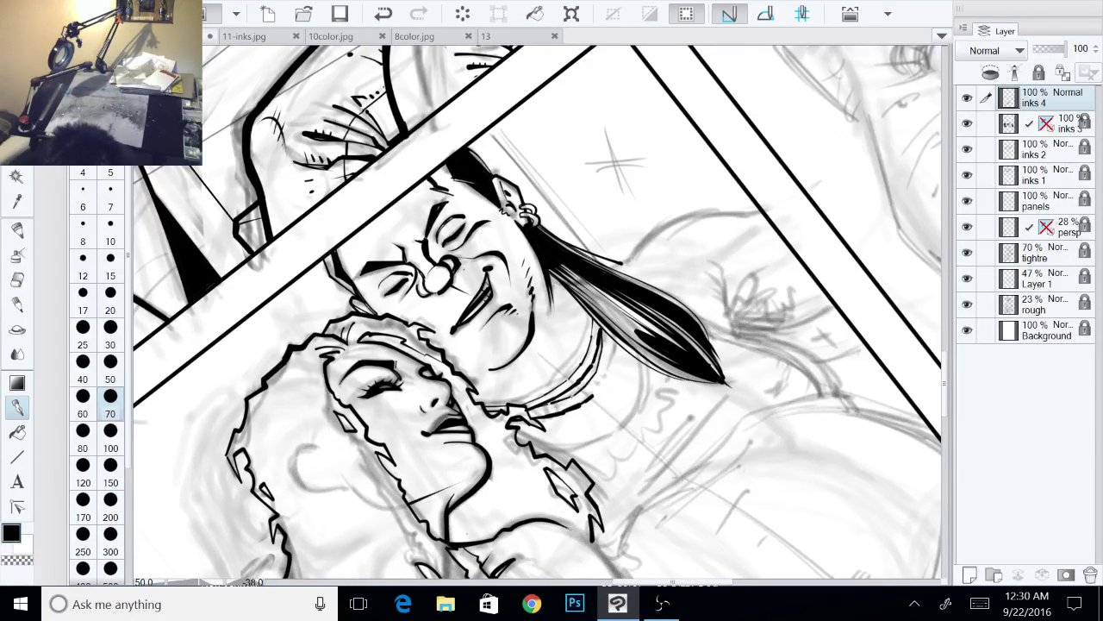
{"action": "mouse_move", "coordinate": [612, 335]}
{"action": "left_mouse_down"}
{"action": "mouse_move", "coordinate": [606, 375]}
{"action": "mouse_move", "coordinate": [588, 398]}
{"action": "left_mouse_up"}
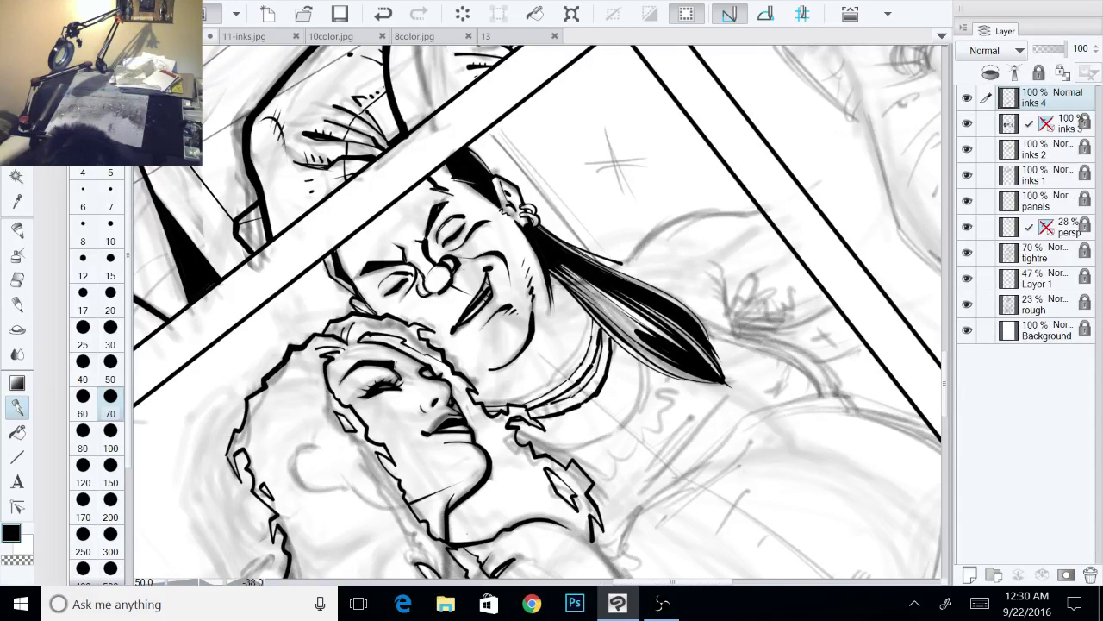
Step: Ink short cross lines along the necklace's lower band to divide it into small segments
{"action": "key", "text": "asciicircum"}
{"action": "key", "text": "asciicircum"}
{"action": "key", "text": "asciicircum"}
{"action": "key", "text": "asciicircum"}
{"action": "key", "text": "asciicircum"}
{"action": "left_click_drag", "start_coordinate": [539, 312], "coordinate": [474, 238]}
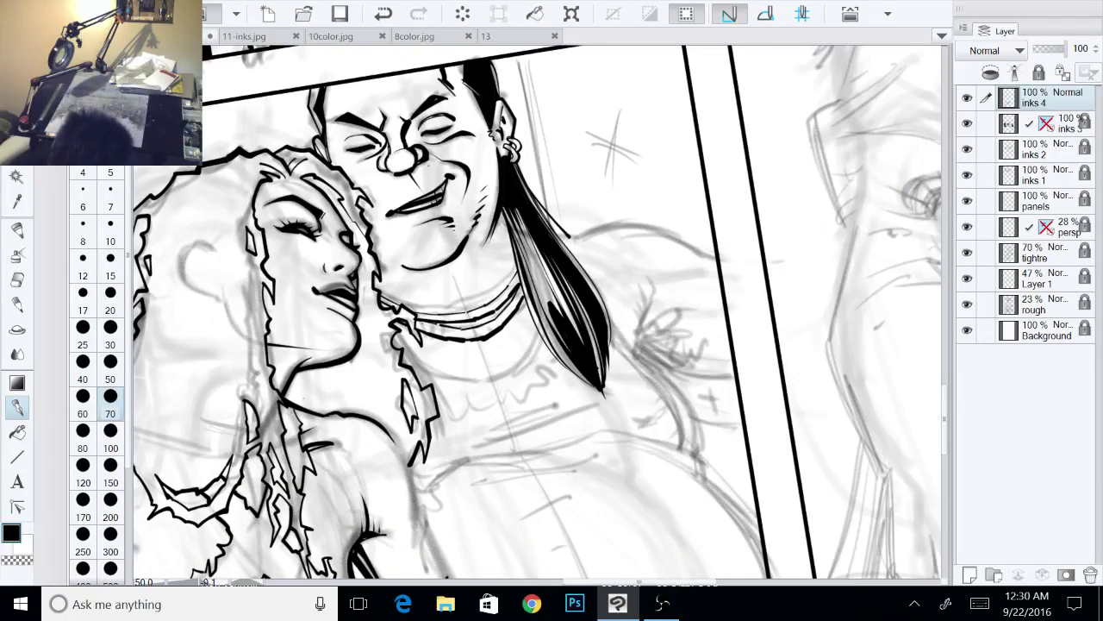
{"action": "left_click_drag", "start_coordinate": [422, 320], "coordinate": [435, 334]}
{"action": "left_click_drag", "start_coordinate": [437, 325], "coordinate": [454, 340]}
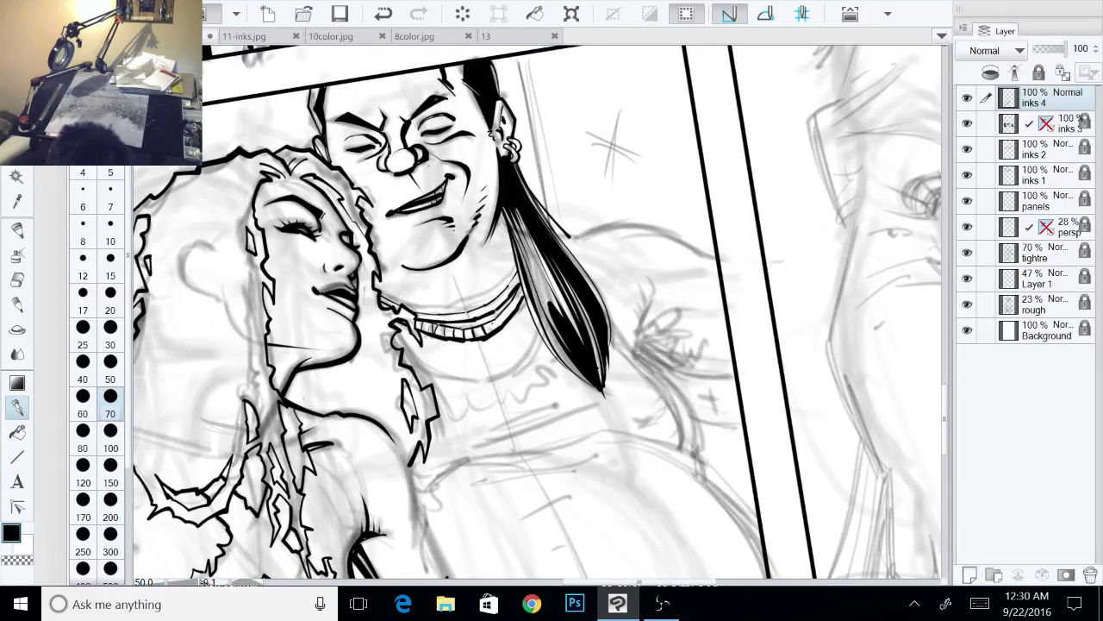
{"action": "mouse_move", "coordinate": [499, 316]}
{"action": "left_mouse_down"}
{"action": "mouse_move", "coordinate": [511, 319]}
{"action": "mouse_move", "coordinate": [515, 301]}
{"action": "left_mouse_up"}
{"action": "left_click_drag", "start_coordinate": [524, 289], "coordinate": [522, 309]}
Step: Ink the man's shirt neckline below the necklace, starting from the woman's hair
{"action": "mouse_move", "coordinate": [538, 312]}
{"action": "left_mouse_down"}
{"action": "mouse_move", "coordinate": [527, 332]}
{"action": "mouse_move", "coordinate": [579, 343]}
{"action": "left_mouse_up"}
{"action": "key", "text": "asciicircum"}
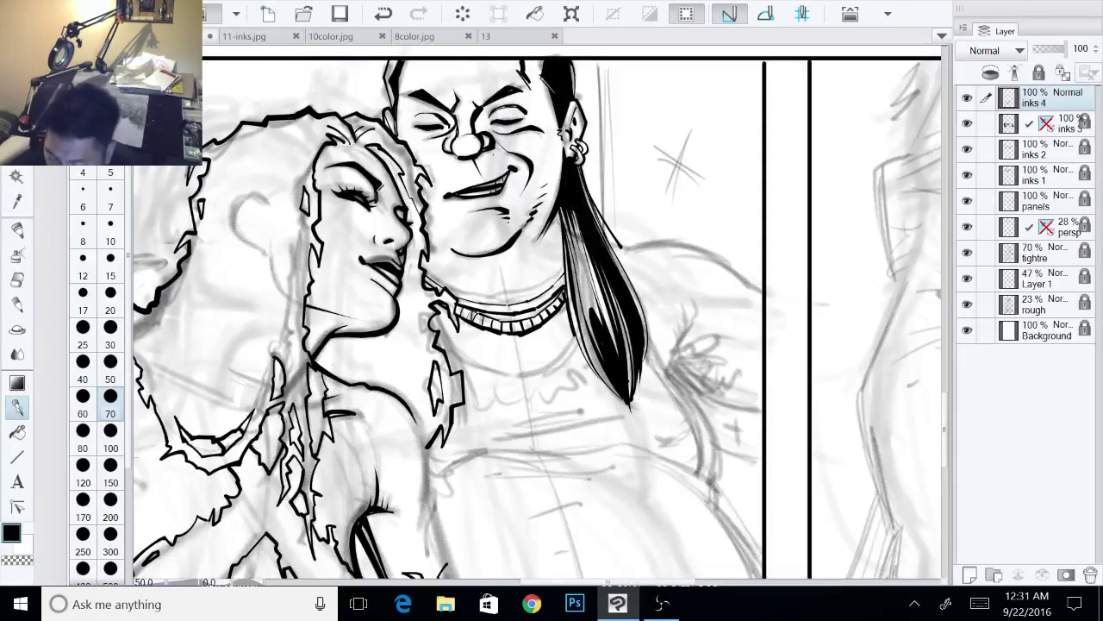
{"action": "left_click_drag", "start_coordinate": [537, 379], "coordinate": [511, 350]}
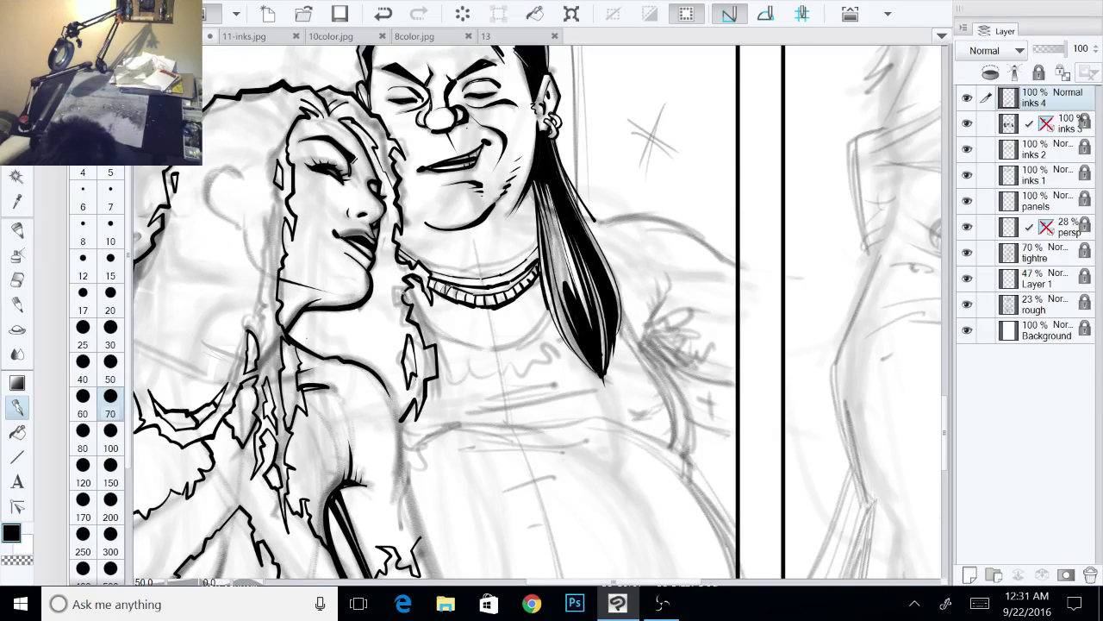
{"action": "left_click_drag", "start_coordinate": [409, 303], "coordinate": [442, 350]}
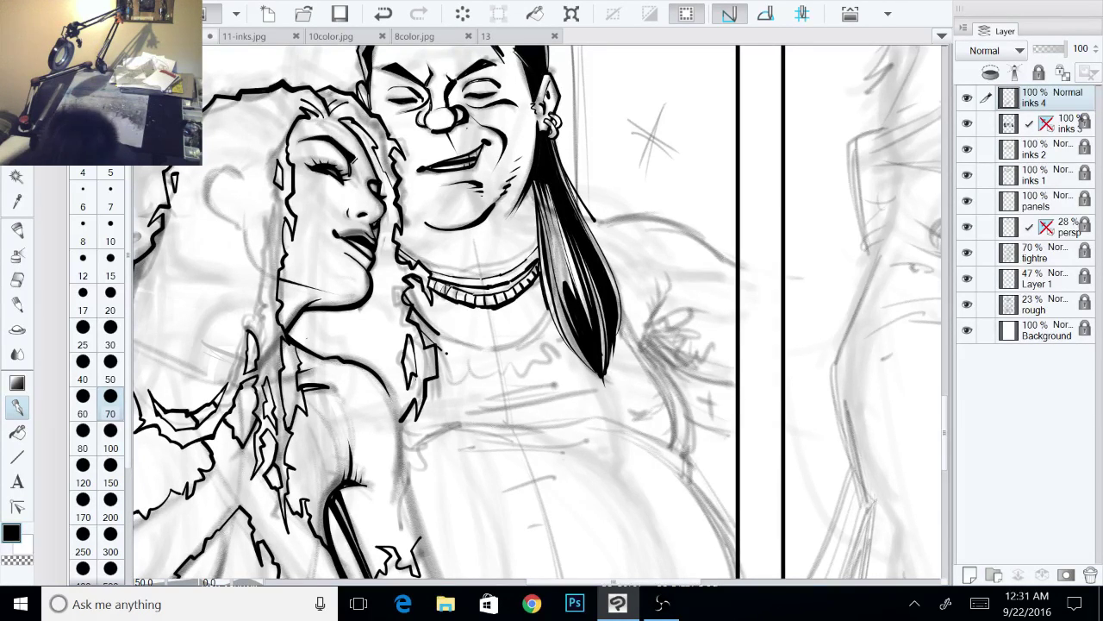
{"action": "left_click_drag", "start_coordinate": [645, 173], "coordinate": [771, 288]}
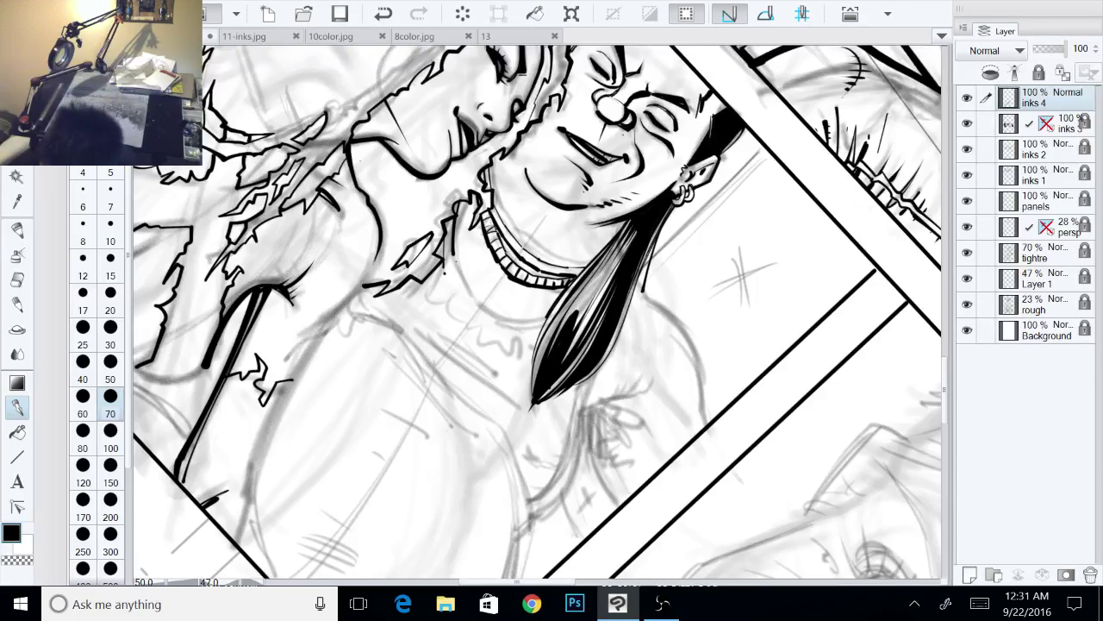
{"action": "left_click_drag", "start_coordinate": [453, 251], "coordinate": [482, 307]}
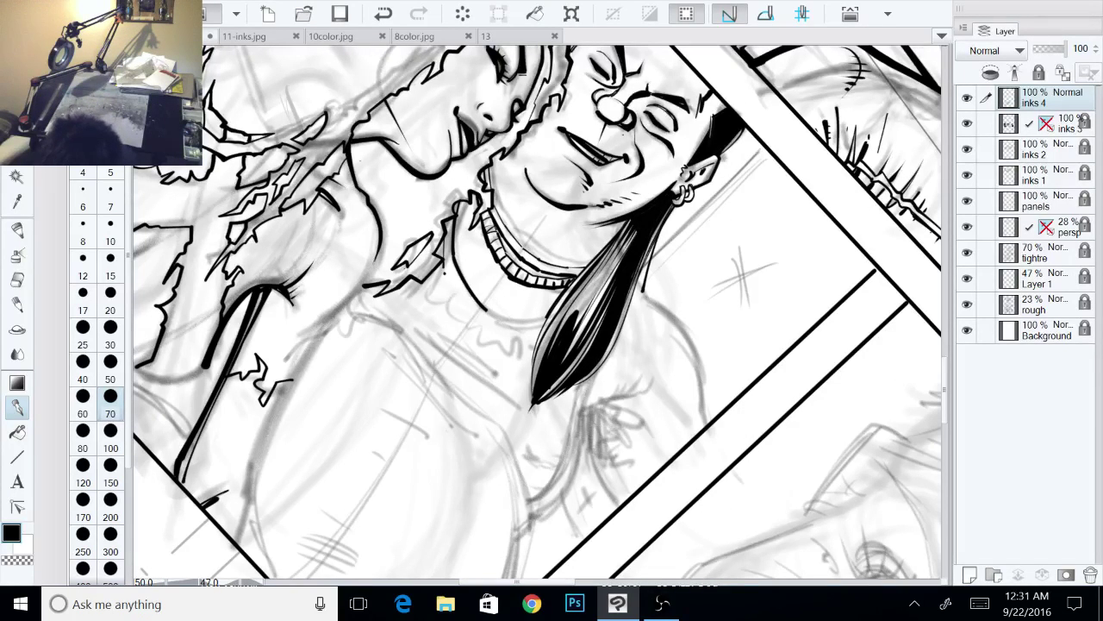
Step: Extend the shirt neckline up to the man's long hair and ink a broken seam line just beneath it
{"action": "left_click_drag", "start_coordinate": [707, 159], "coordinate": [763, 330]}
{"action": "left_click_drag", "start_coordinate": [506, 273], "coordinate": [539, 322]}
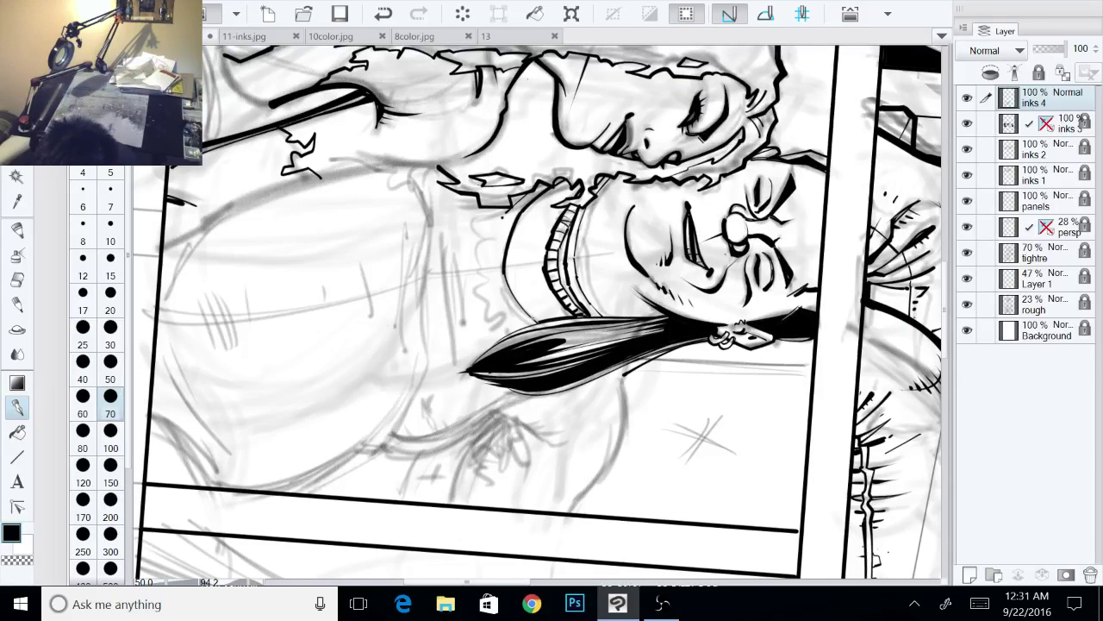
{"action": "left_click_drag", "start_coordinate": [504, 273], "coordinate": [536, 322]}
{"action": "left_click_drag", "start_coordinate": [499, 283], "coordinate": [518, 315]}
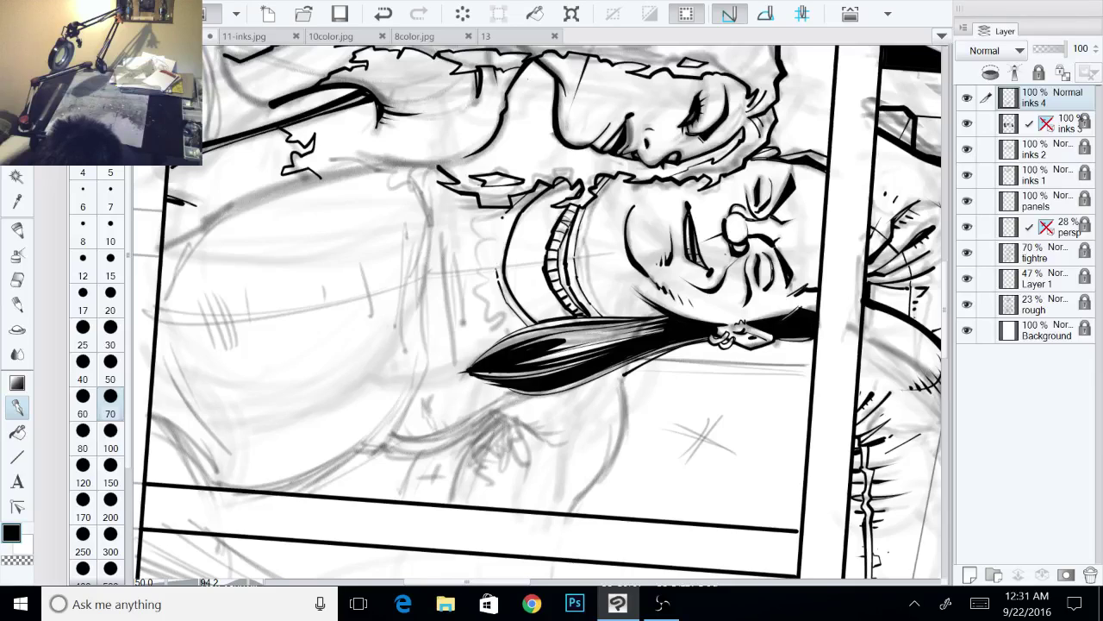
{"action": "left_click_drag", "start_coordinate": [498, 273], "coordinate": [500, 226]}
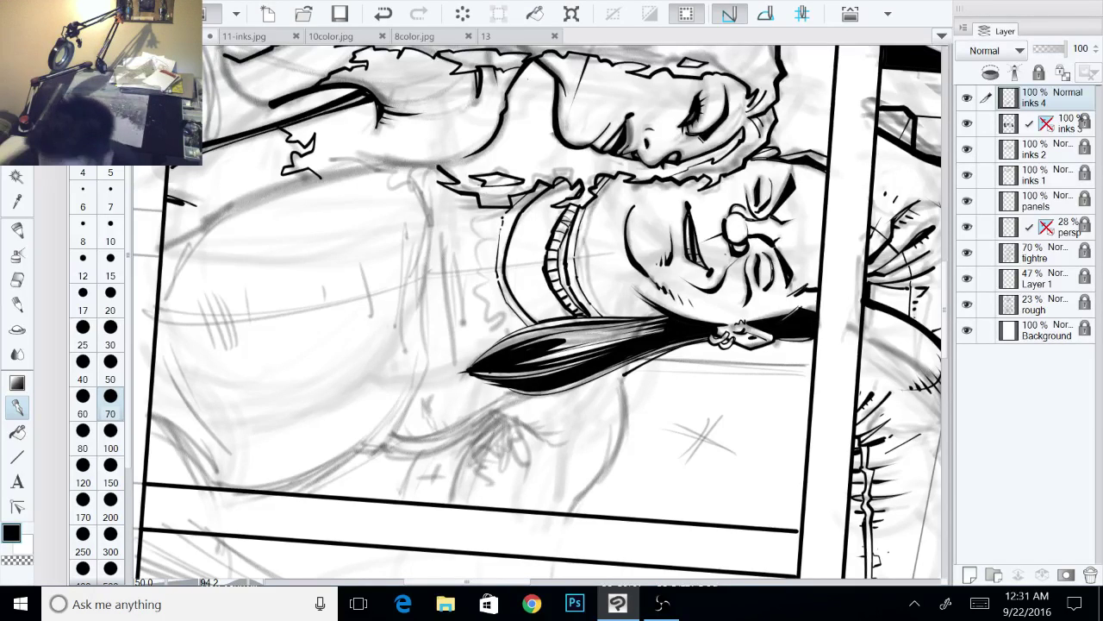
Step: Ink the curved outline of the man's shoulder from behind his hair to the panel border
{"action": "left_click_drag", "start_coordinate": [552, 319], "coordinate": [446, 264]}
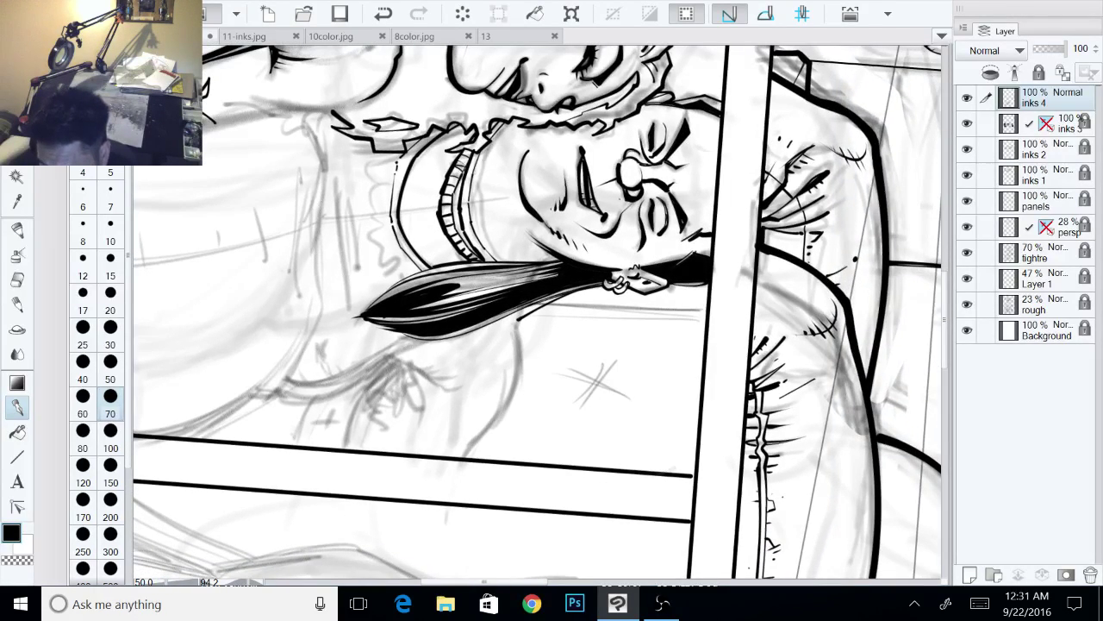
{"action": "left_click_drag", "start_coordinate": [586, 405], "coordinate": [628, 367]}
{"action": "left_click_drag", "start_coordinate": [628, 367], "coordinate": [664, 289]}
{"action": "left_click_drag", "start_coordinate": [663, 344], "coordinate": [667, 324]}
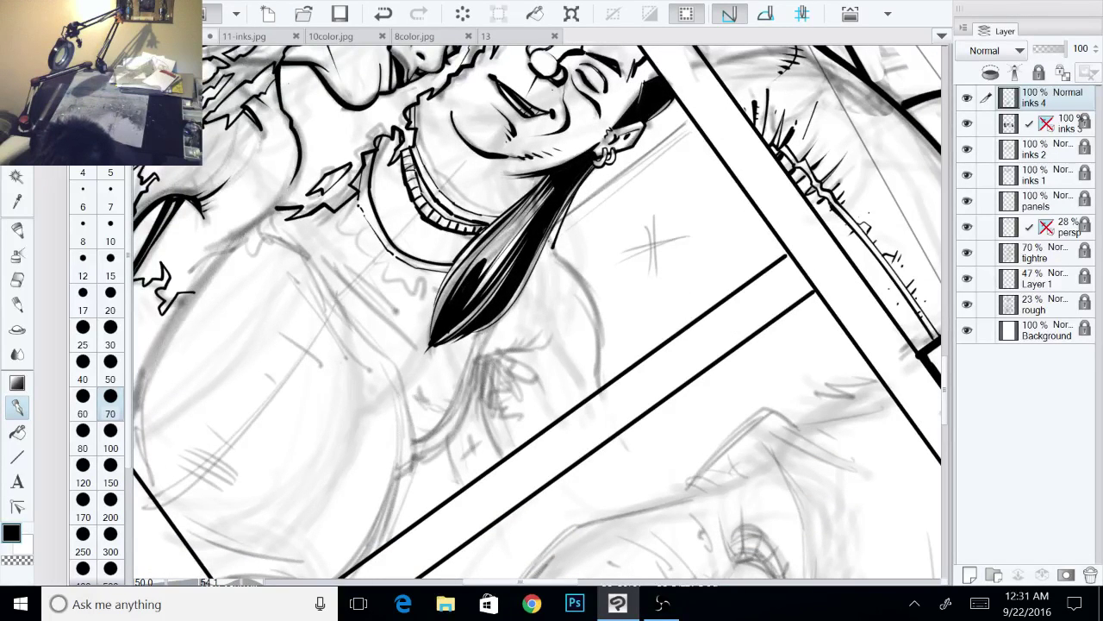
{"action": "mouse_move", "coordinate": [553, 237]}
{"action": "left_mouse_down"}
{"action": "mouse_move", "coordinate": [550, 256]}
{"action": "mouse_move", "coordinate": [599, 333]}
{"action": "mouse_move", "coordinate": [600, 384]}
{"action": "mouse_move", "coordinate": [582, 433]}
{"action": "mouse_move", "coordinate": [643, 387]}
{"action": "left_mouse_up"}
{"action": "mouse_move", "coordinate": [643, 387]}
{"action": "left_mouse_down"}
{"action": "mouse_move", "coordinate": [679, 427]}
{"action": "mouse_move", "coordinate": [701, 393]}
{"action": "left_mouse_up"}
{"action": "left_click_drag", "start_coordinate": [646, 393], "coordinate": [612, 282]}
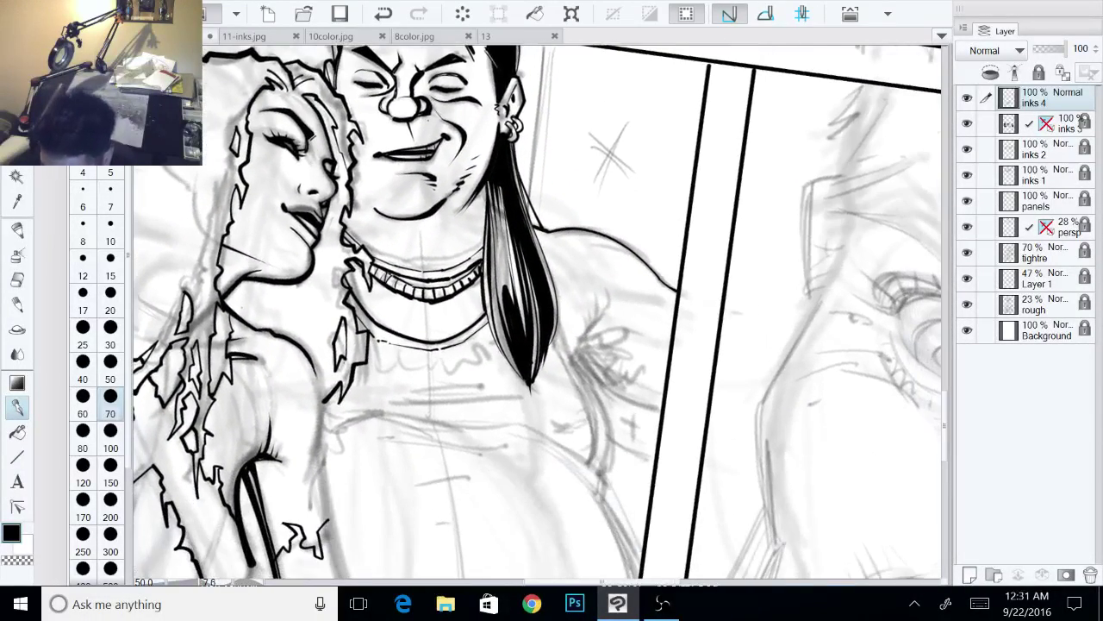
Step: Hide the persp layer and ink the wavy drip pattern and small spots below the man's shirt neckline
{"action": "scroll", "coordinate": [540, 310], "scroll_direction": "down", "scroll_amount": 3}
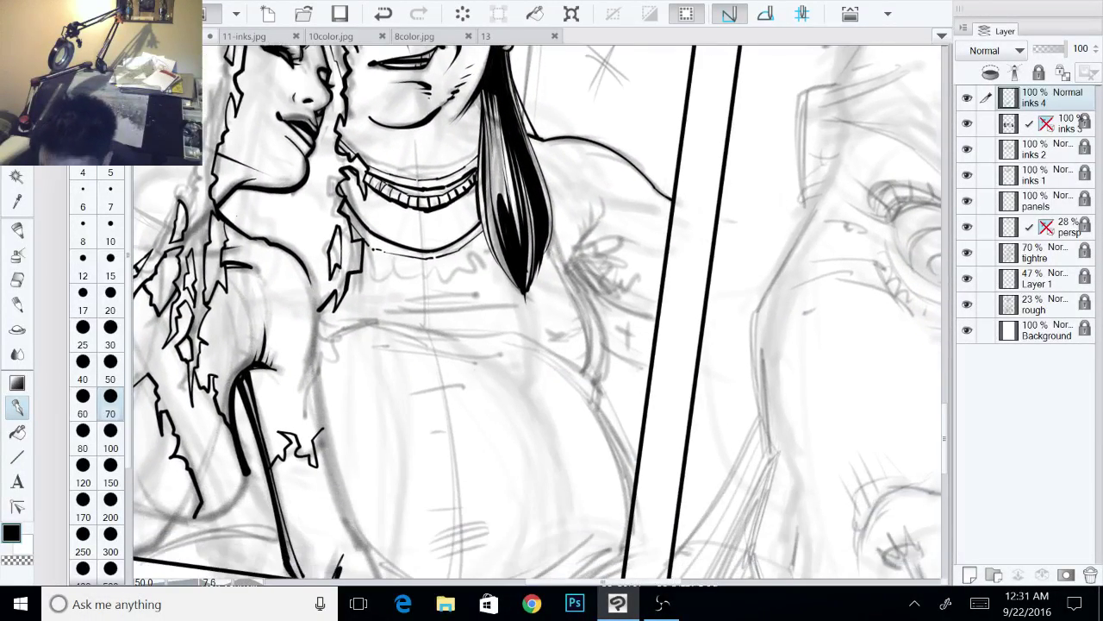
{"action": "left_click", "coordinate": [967, 227]}
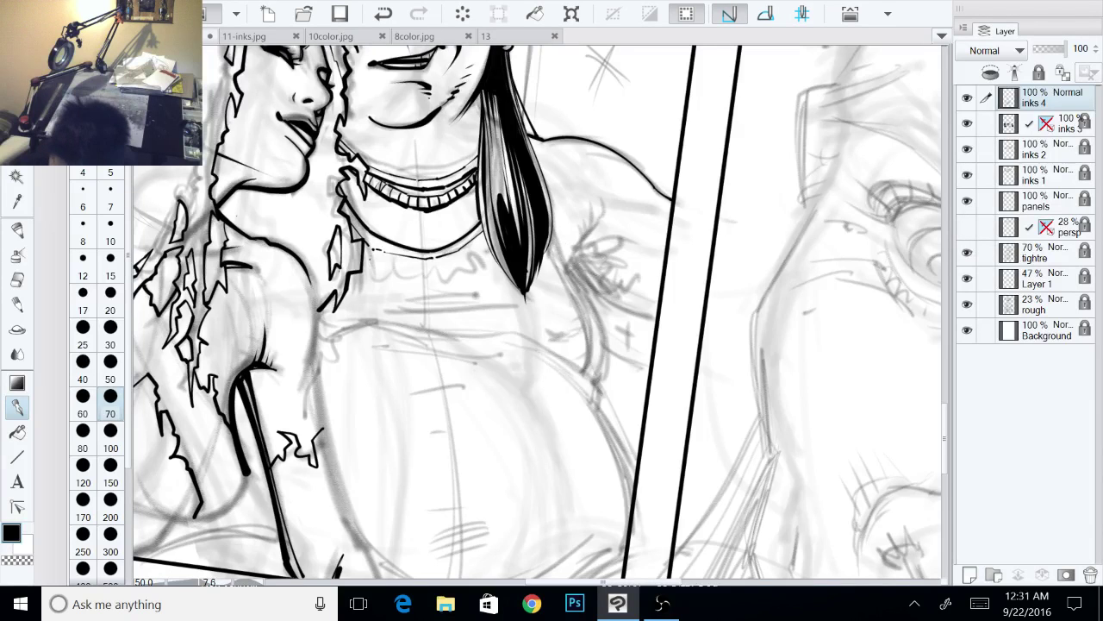
{"action": "mouse_move", "coordinate": [369, 260]}
{"action": "left_mouse_down"}
{"action": "mouse_move", "coordinate": [376, 292]}
{"action": "mouse_move", "coordinate": [419, 256]}
{"action": "mouse_move", "coordinate": [386, 269]}
{"action": "mouse_move", "coordinate": [399, 302]}
{"action": "mouse_move", "coordinate": [433, 259]}
{"action": "mouse_move", "coordinate": [495, 254]}
{"action": "mouse_move", "coordinate": [488, 244]}
{"action": "mouse_move", "coordinate": [468, 281]}
{"action": "mouse_move", "coordinate": [549, 329]}
{"action": "mouse_move", "coordinate": [568, 355]}
{"action": "left_mouse_up"}
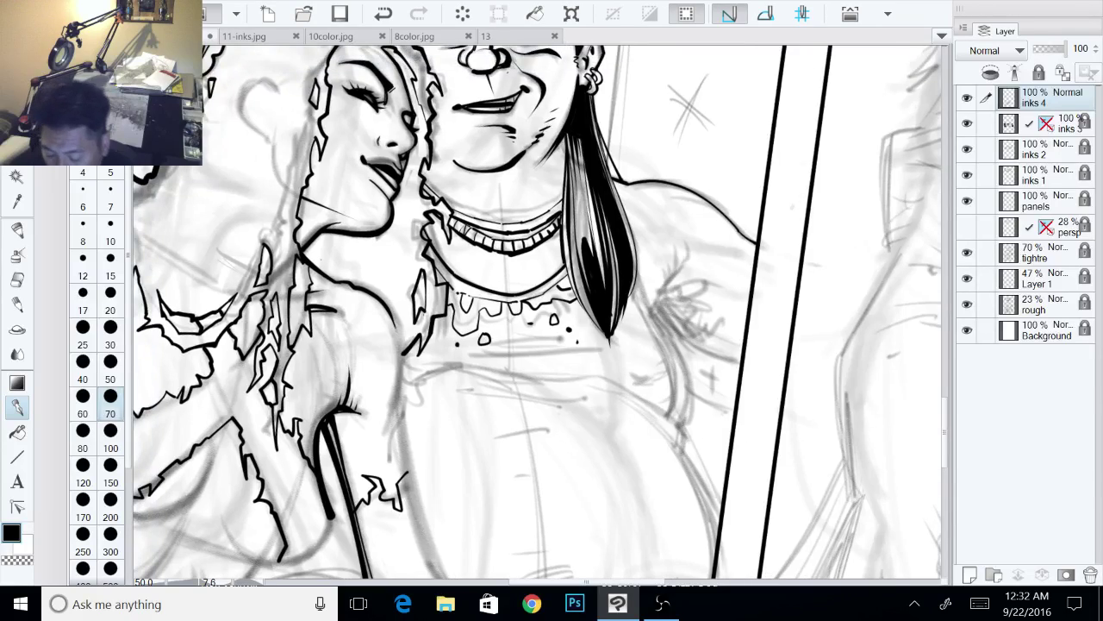
Step: Ink the side contour of the man's chest and the crease lines at his armpit beneath the inked shoulder
{"action": "key", "text": "ctrl+minus"}
{"action": "mouse_move", "coordinate": [569, 311]}
{"action": "left_mouse_down"}
{"action": "mouse_move", "coordinate": [472, 327]}
{"action": "mouse_move", "coordinate": [461, 315]}
{"action": "left_mouse_up"}
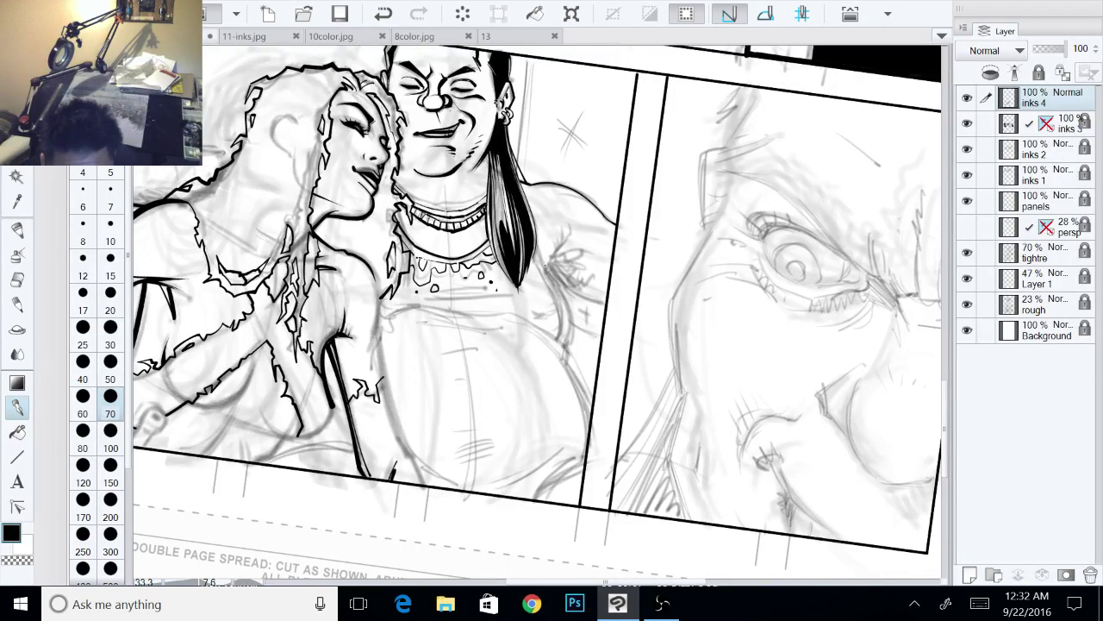
{"action": "left_click_drag", "start_coordinate": [536, 250], "coordinate": [569, 349]}
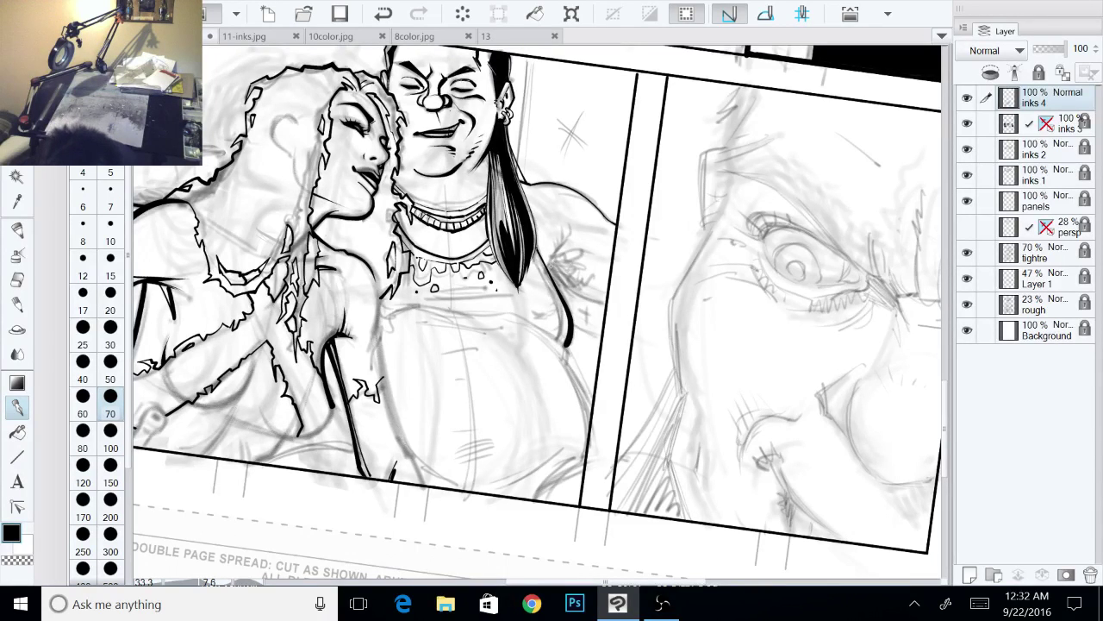
{"action": "mouse_move", "coordinate": [548, 251]}
{"action": "left_mouse_down"}
{"action": "mouse_move", "coordinate": [556, 267]}
{"action": "mouse_move", "coordinate": [572, 240]}
{"action": "mouse_move", "coordinate": [561, 236]}
{"action": "left_mouse_up"}
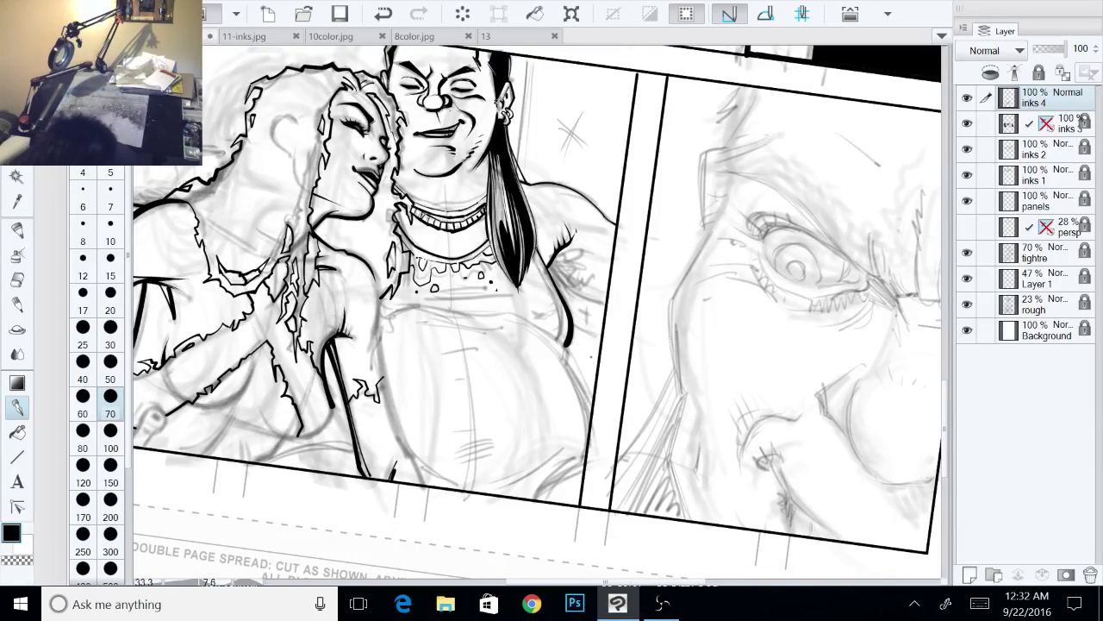
Step: Ink the upper curve of the man's belly to the panel border and trim the stroke crossing it
{"action": "left_click_drag", "start_coordinate": [522, 324], "coordinate": [595, 414]}
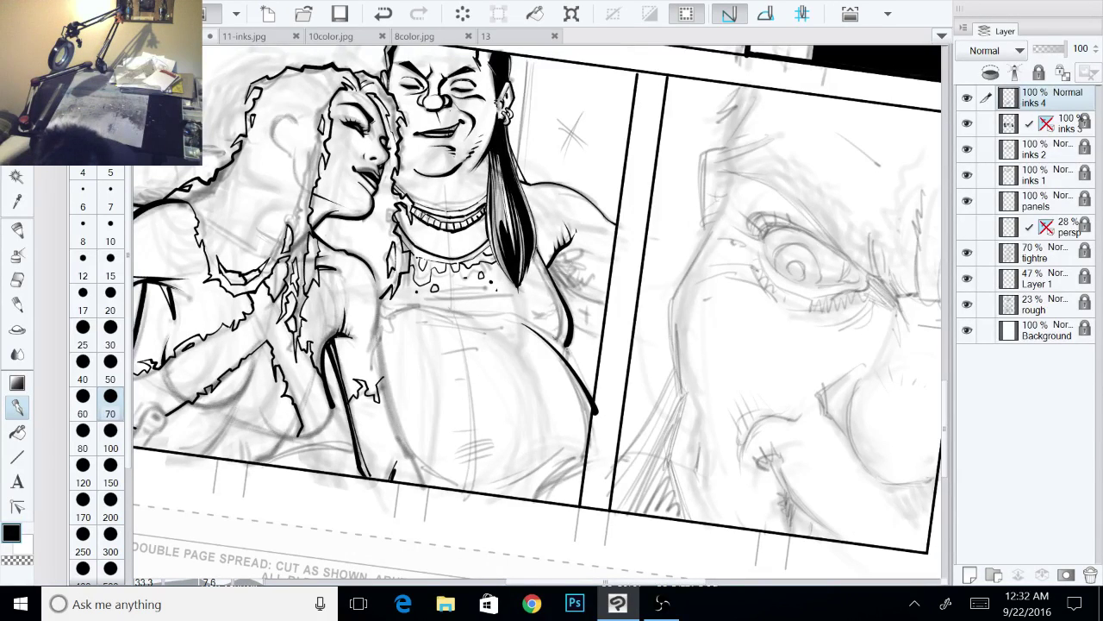
{"action": "left_click_drag", "start_coordinate": [572, 349], "coordinate": [569, 360]}
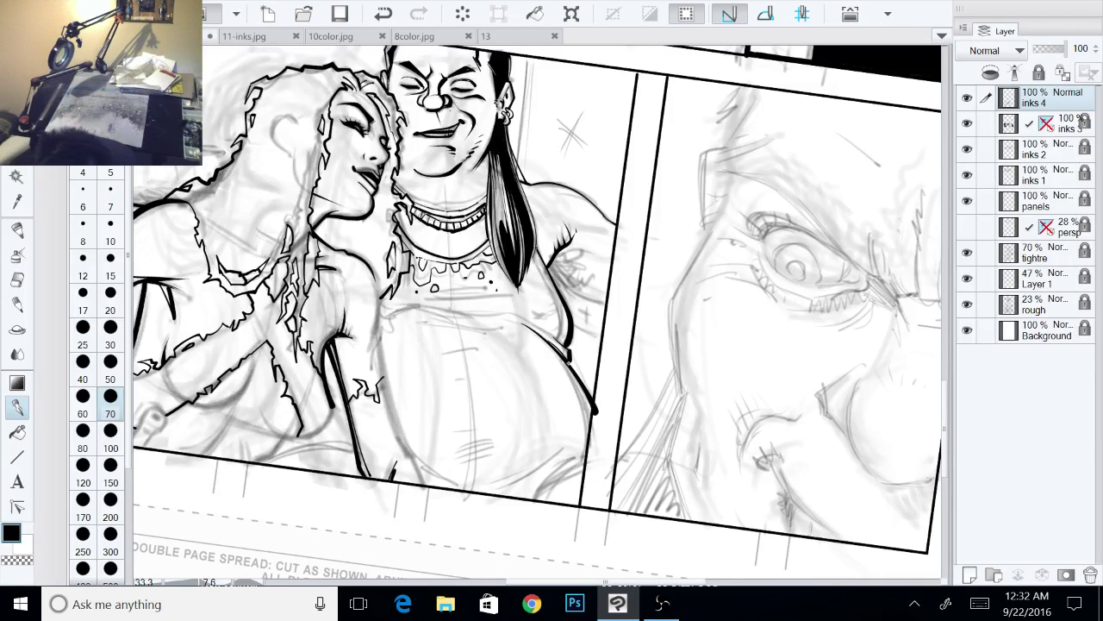
{"action": "key", "text": "c"}
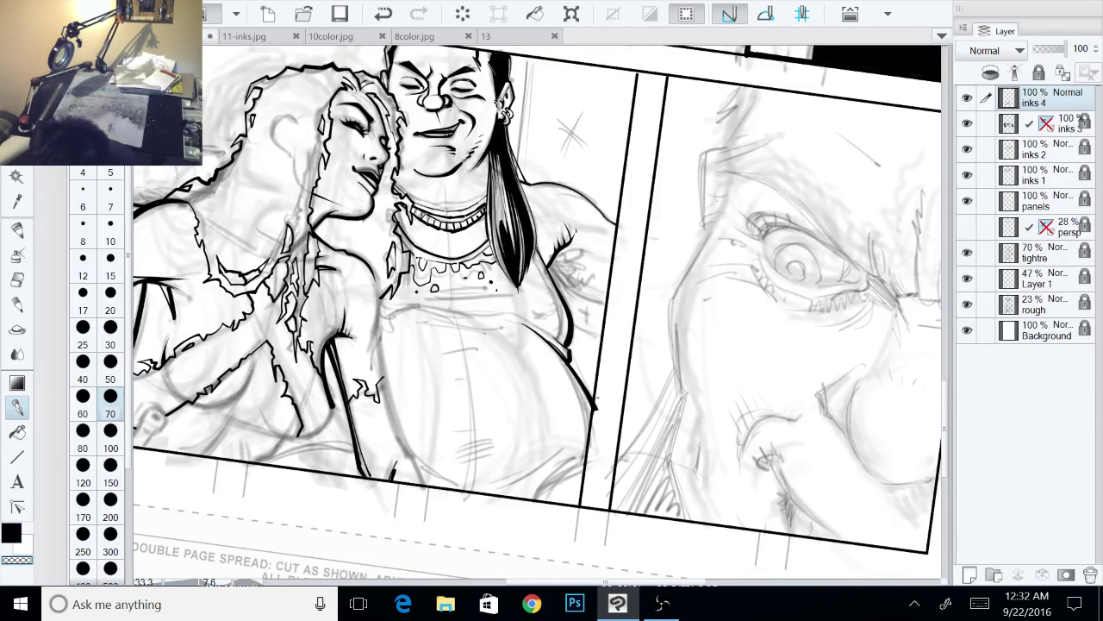
{"action": "key", "text": "c"}
Step: Ink the outer outline of the woman's supporting arm down to the lower panel border, with shading strokes near the elbow, and clean up the wrist
{"action": "left_click_drag", "start_coordinate": [594, 420], "coordinate": [661, 403]}
{"action": "key", "text": "ctrl+at"}
{"action": "left_click_drag", "start_coordinate": [595, 379], "coordinate": [637, 381]}
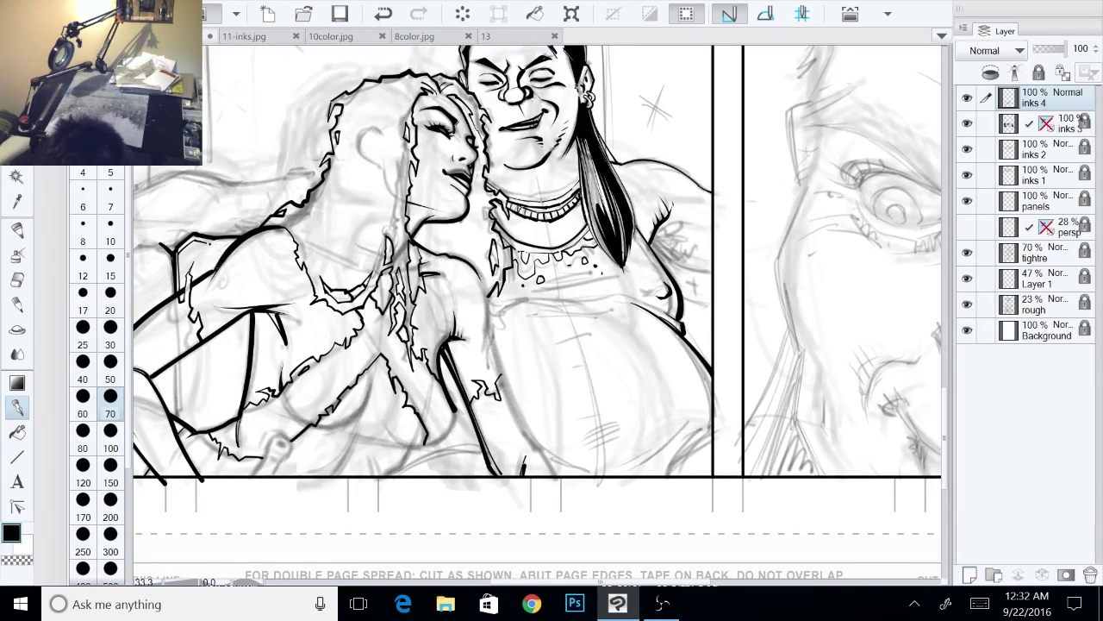
{"action": "left_click_drag", "start_coordinate": [487, 277], "coordinate": [480, 327]}
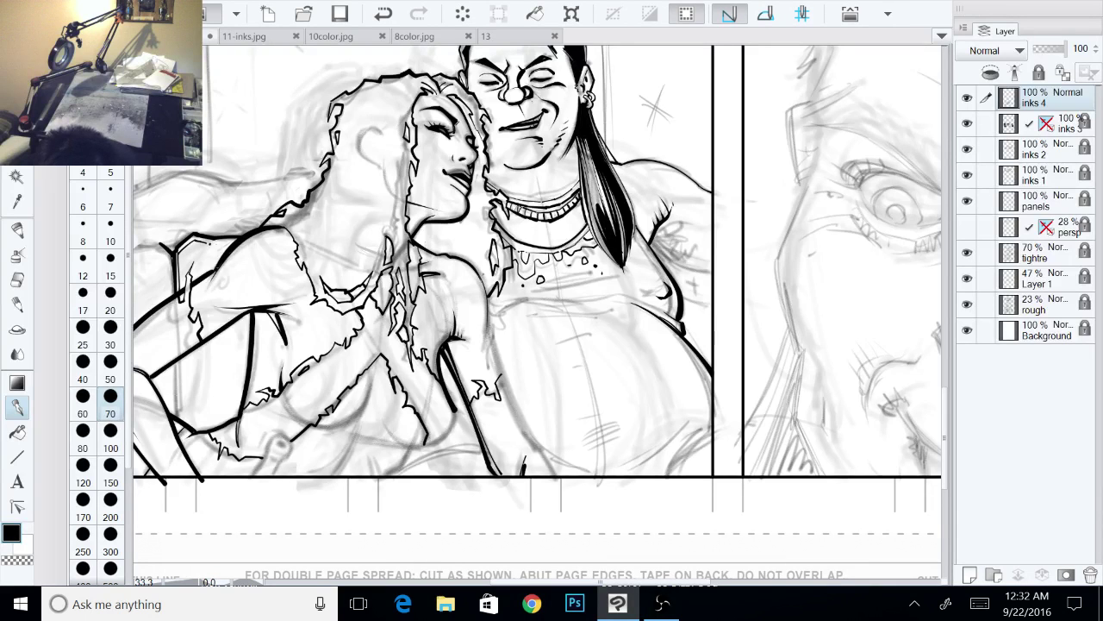
{"action": "left_click_drag", "start_coordinate": [487, 274], "coordinate": [476, 288]}
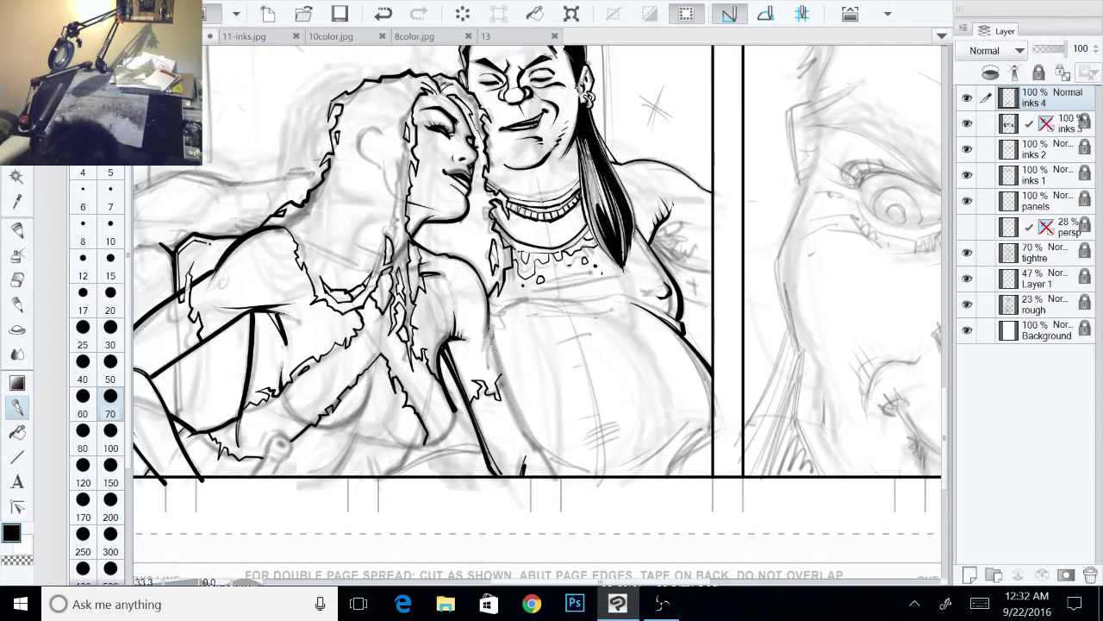
{"action": "left_click_drag", "start_coordinate": [487, 331], "coordinate": [532, 444]}
{"action": "mouse_move", "coordinate": [487, 333]}
{"action": "left_mouse_down"}
{"action": "mouse_move", "coordinate": [513, 410]}
{"action": "mouse_move", "coordinate": [553, 478]}
{"action": "left_mouse_up"}
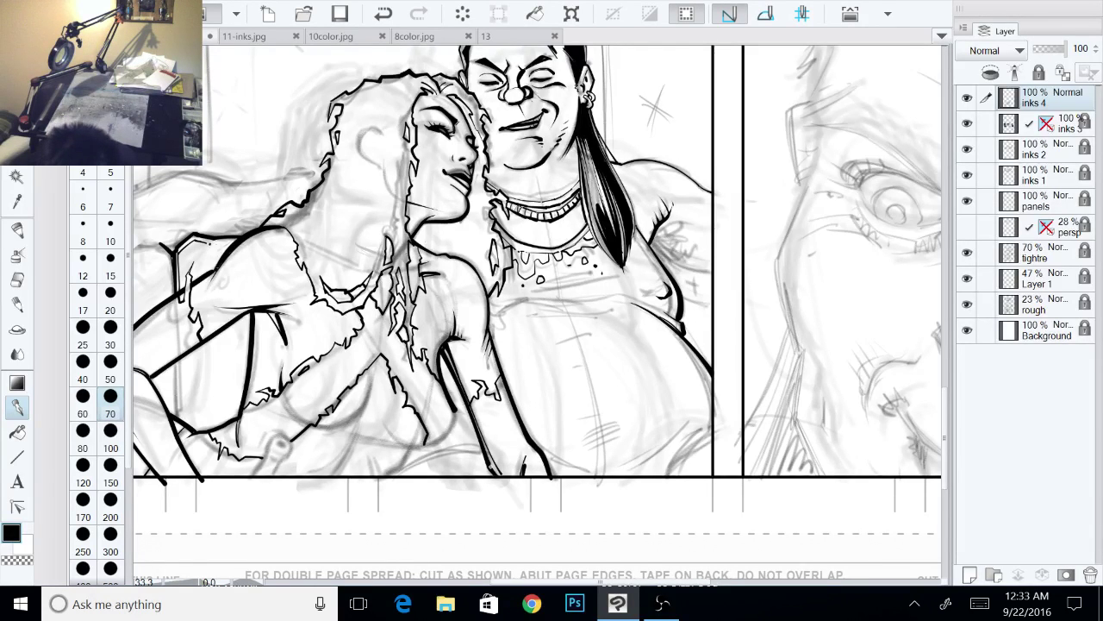
{"action": "key", "text": "c"}
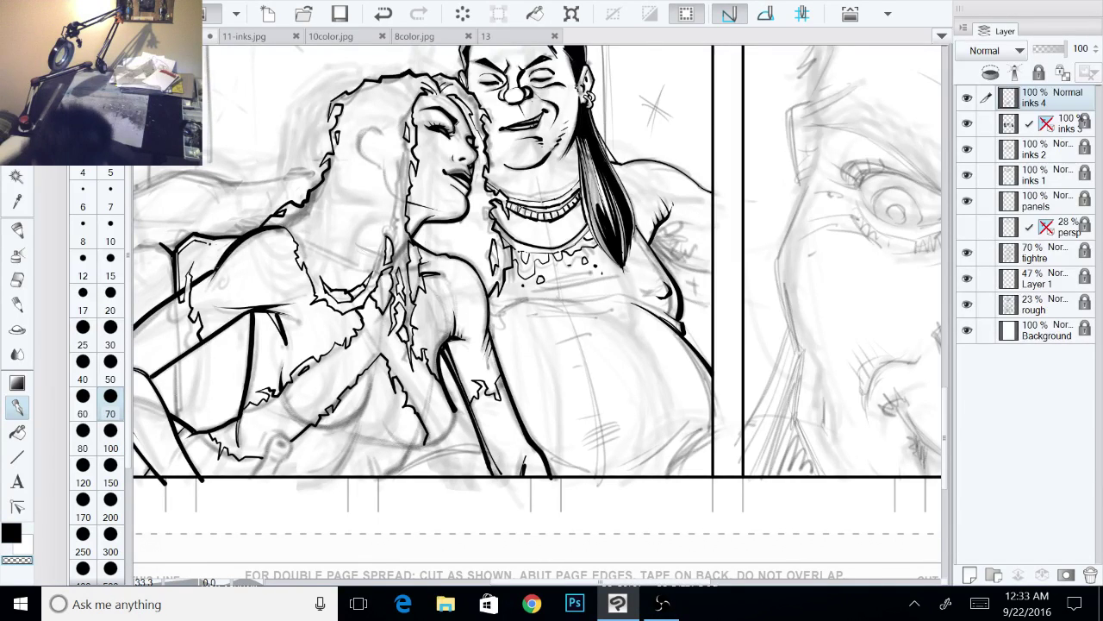
Step: Ink the woman's midriff and waist contours down to the lower panel border and erase the overshooting line ends
{"action": "left_click_drag", "start_coordinate": [535, 311], "coordinate": [612, 310]}
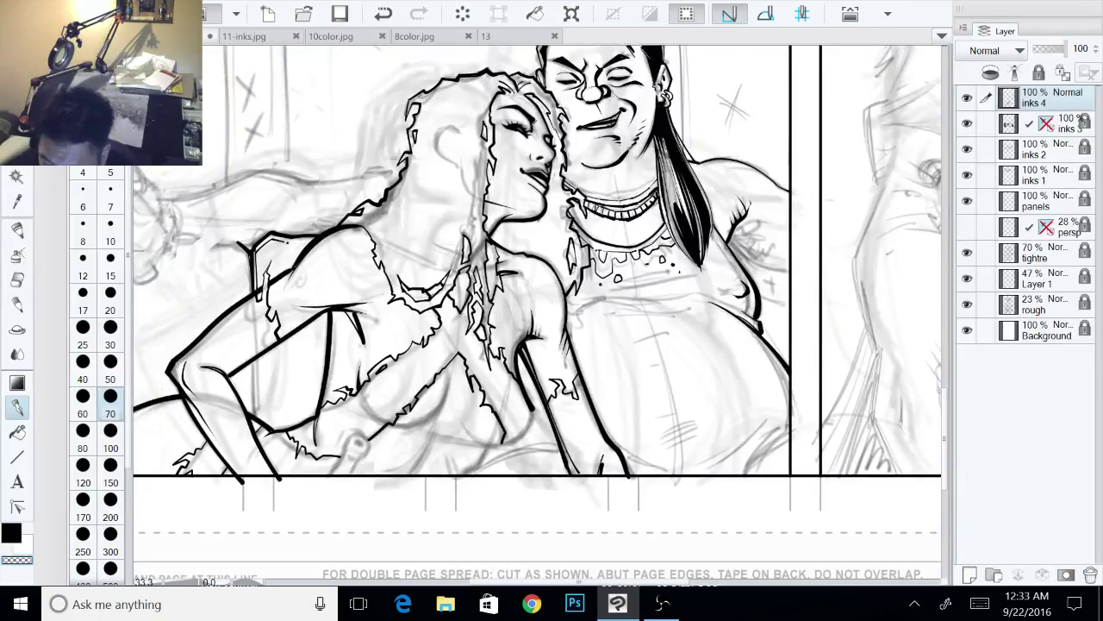
{"action": "left_click_drag", "start_coordinate": [690, 315], "coordinate": [684, 275]}
{"action": "left_click_drag", "start_coordinate": [552, 336], "coordinate": [588, 283]}
{"action": "key", "text": "minus"}
{"action": "key", "text": "minus"}
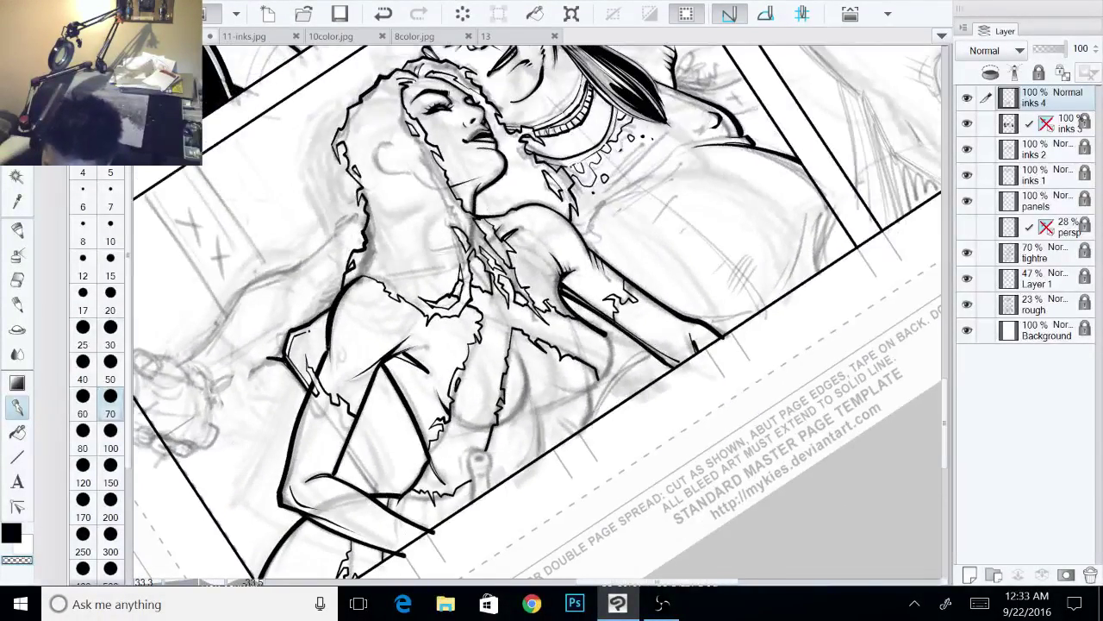
{"action": "key", "text": "c"}
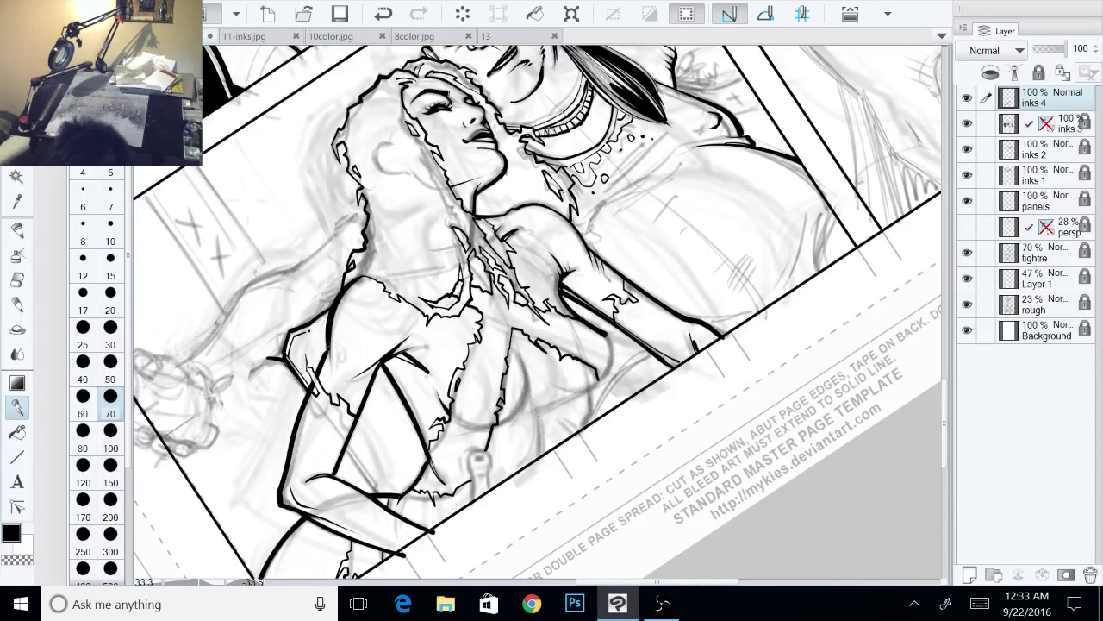
{"action": "left_click_drag", "start_coordinate": [535, 407], "coordinate": [542, 461]}
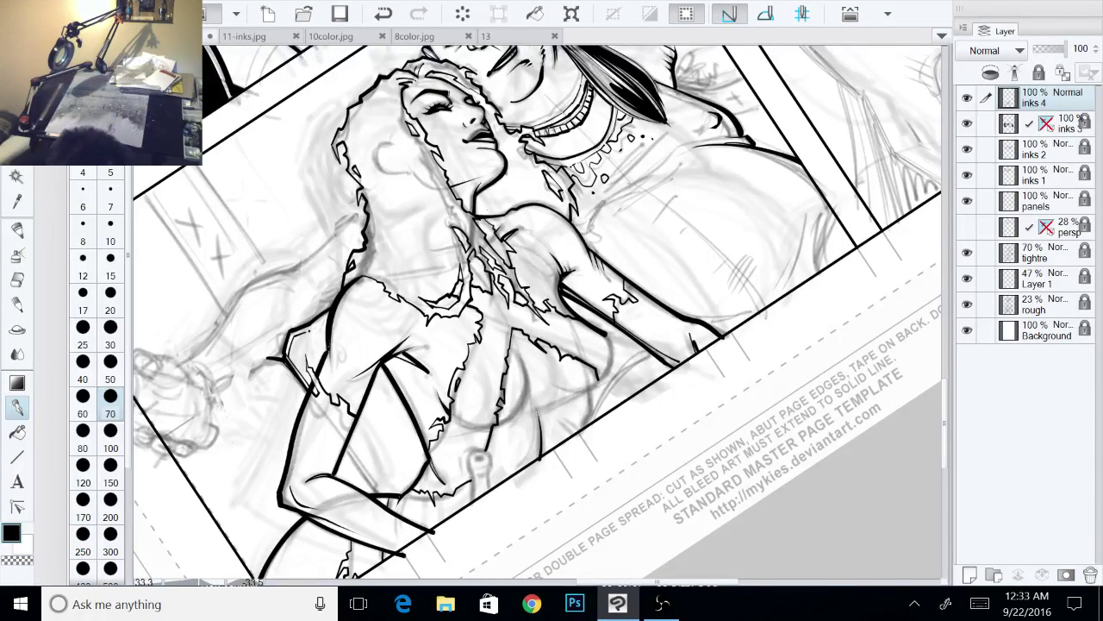
{"action": "left_click_drag", "start_coordinate": [537, 411], "coordinate": [533, 457]}
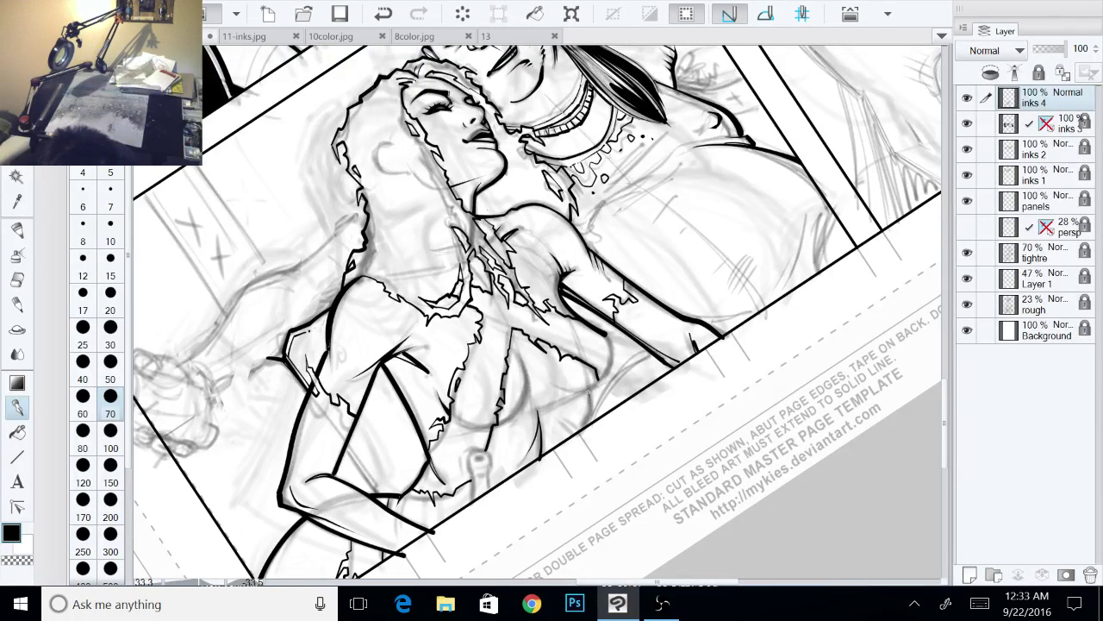
{"action": "left_click_drag", "start_coordinate": [589, 390], "coordinate": [584, 432]}
{"action": "key", "text": "c"}
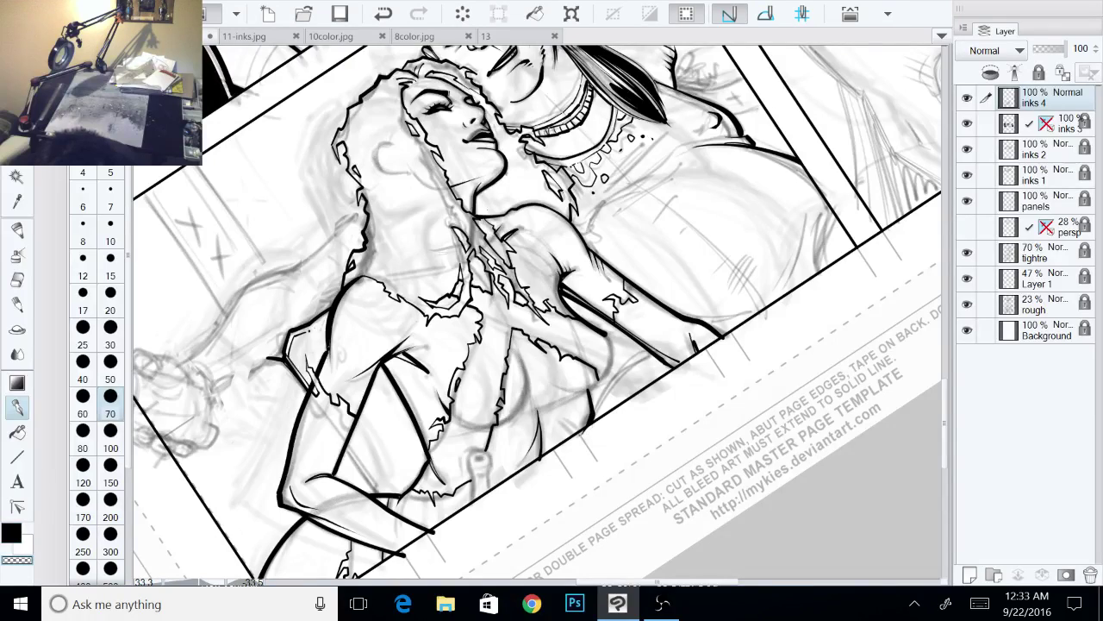
{"action": "left_click_drag", "start_coordinate": [536, 460], "coordinate": [545, 455]}
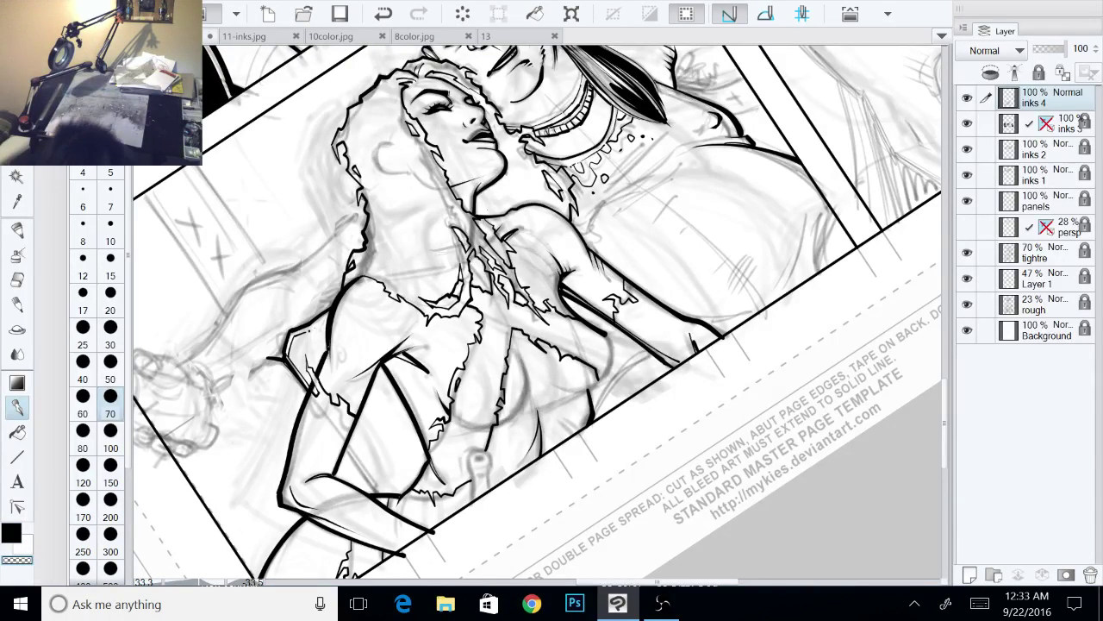
Step: Add short shading strokes to the woman's waist just above the lower panel border
{"action": "mouse_move", "coordinate": [710, 284]}
{"action": "left_mouse_down"}
{"action": "mouse_move", "coordinate": [703, 364]}
{"action": "mouse_move", "coordinate": [676, 418]}
{"action": "left_mouse_up"}
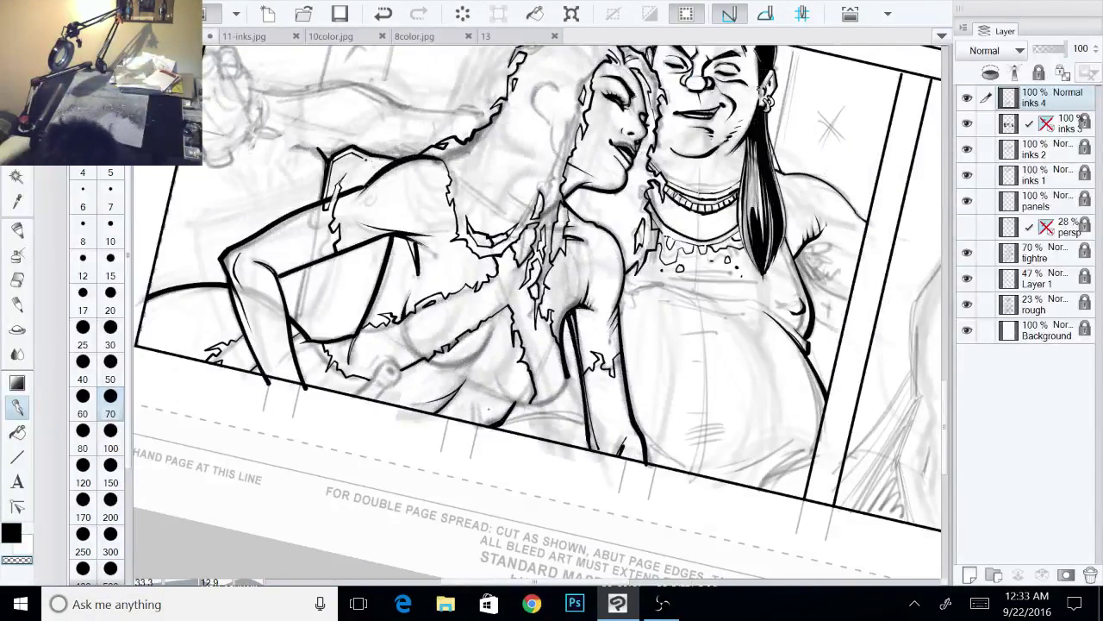
{"action": "key", "text": "c"}
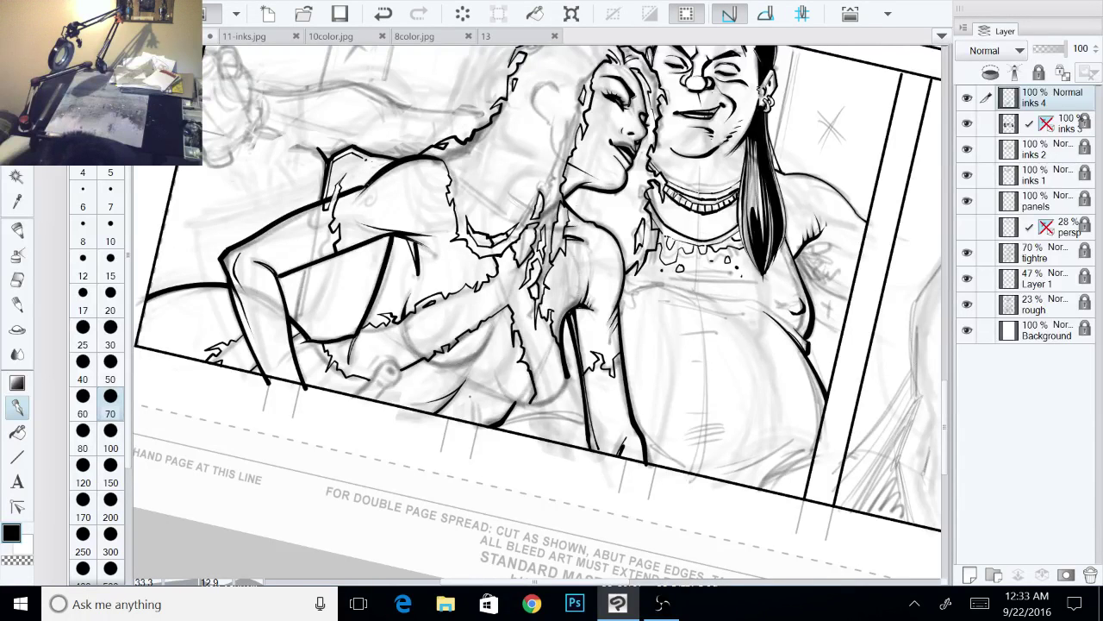
{"action": "mouse_move", "coordinate": [480, 425]}
{"action": "left_mouse_down"}
{"action": "mouse_move", "coordinate": [476, 404]}
{"action": "mouse_move", "coordinate": [487, 416]}
{"action": "left_mouse_up"}
Step: Ink the curved lower contour of the woman's breast beside her supporting arm
{"action": "key", "text": "asciicircum"}
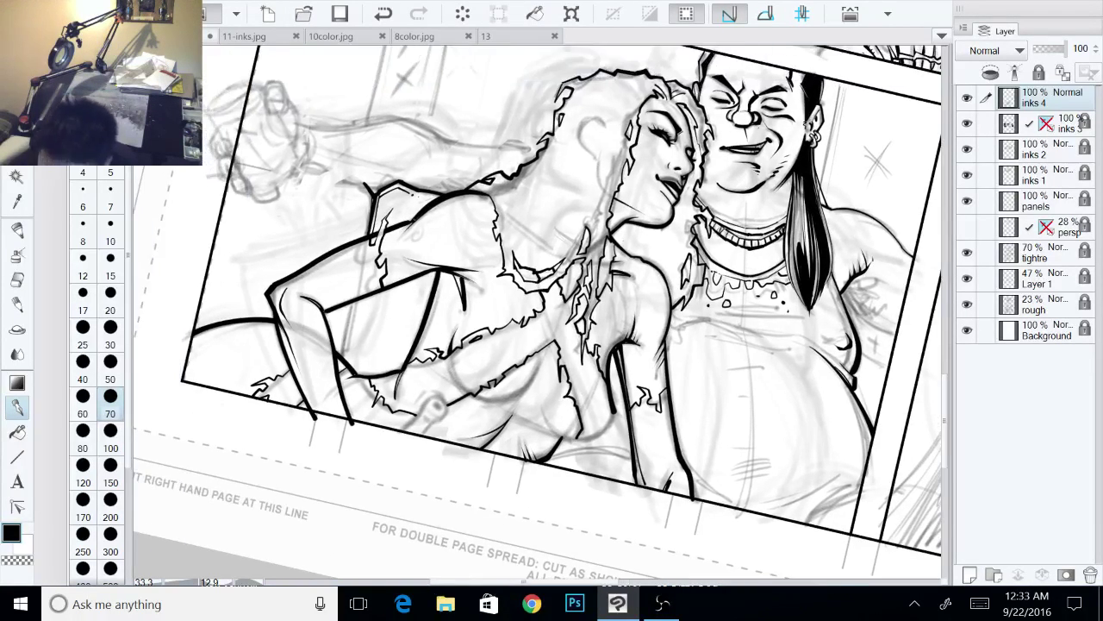
{"action": "key", "text": "asciicircum"}
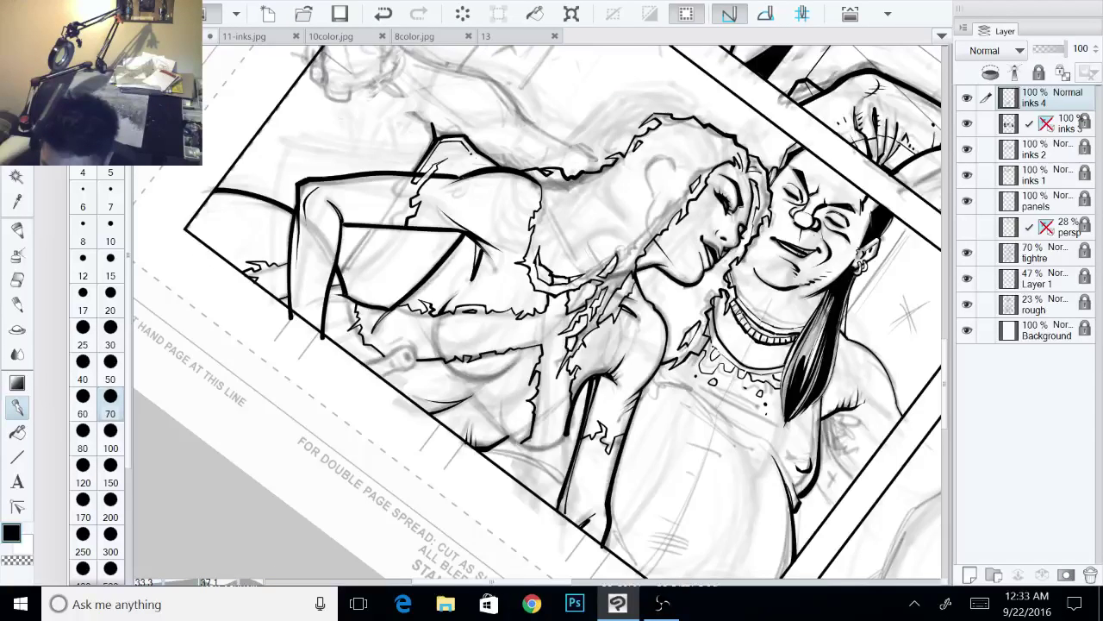
{"action": "key", "text": "asciicircum"}
{"action": "key", "text": "asciicircum"}
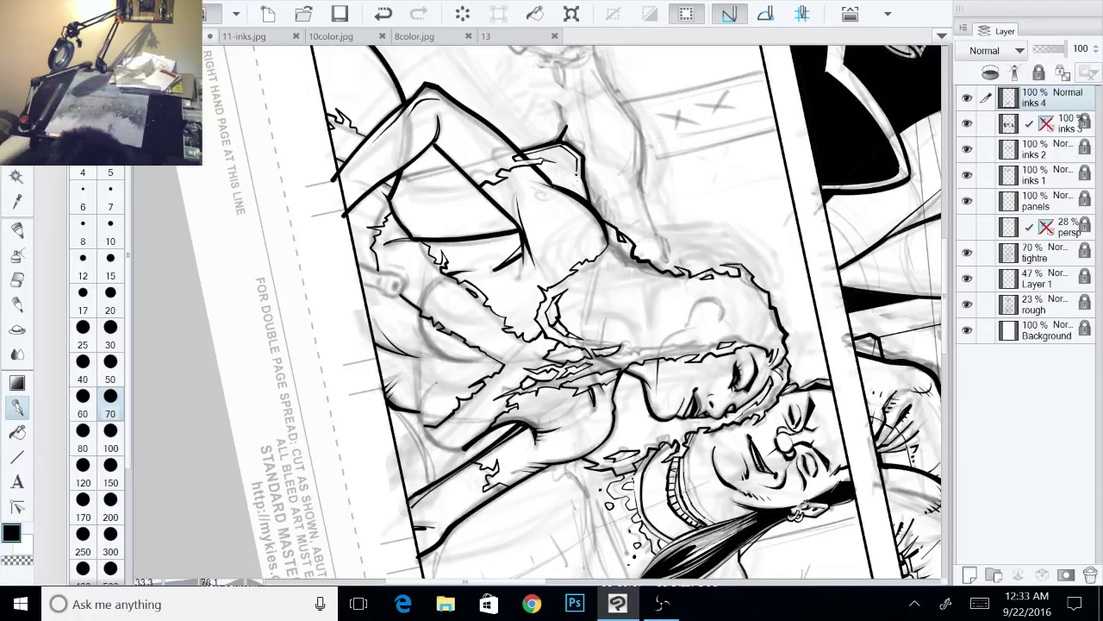
{"action": "left_click_drag", "start_coordinate": [434, 388], "coordinate": [437, 441]}
{"action": "mouse_move", "coordinate": [431, 384]}
{"action": "left_mouse_down"}
{"action": "mouse_move", "coordinate": [424, 438]}
{"action": "mouse_move", "coordinate": [448, 450]}
{"action": "left_mouse_up"}
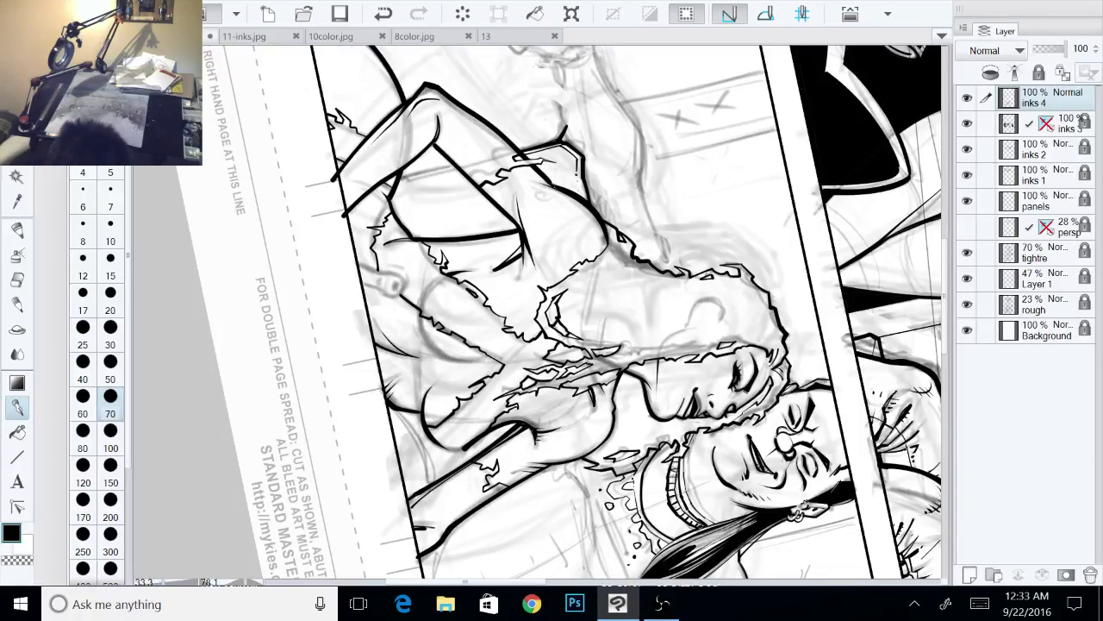
Step: Ink the lower contour of the woman's other breast with a thickened curve beside the torn garment edge
{"action": "left_click_drag", "start_coordinate": [537, 312], "coordinate": [563, 335]}
{"action": "left_click_drag", "start_coordinate": [698, 140], "coordinate": [762, 219]}
{"action": "scroll", "coordinate": [577, 311], "scroll_direction": "up", "scroll_amount": 1}
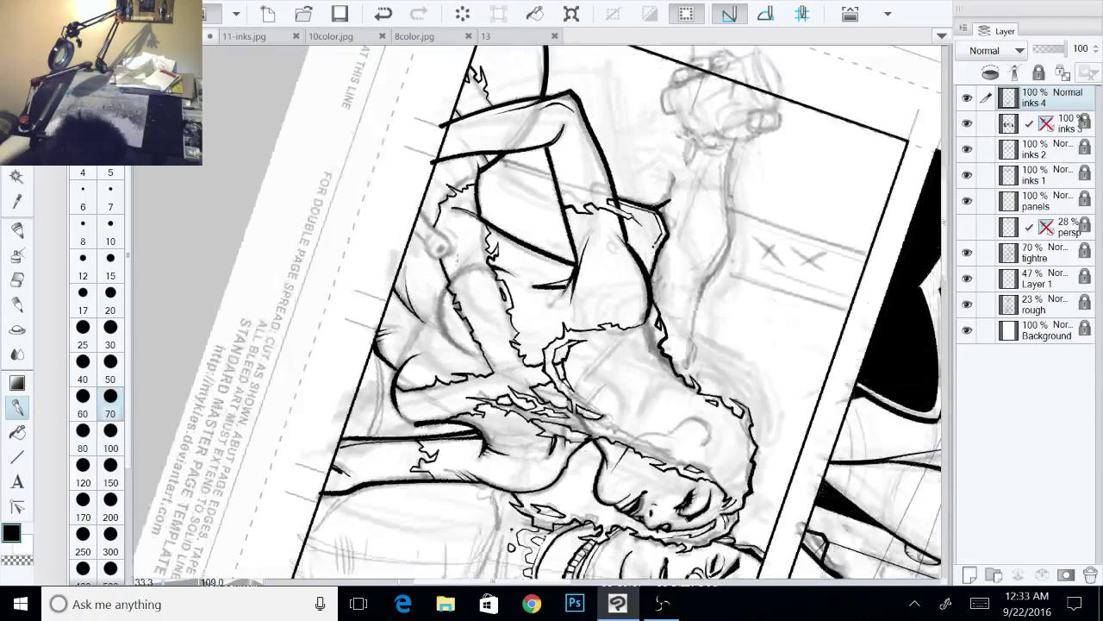
{"action": "left_click_drag", "start_coordinate": [447, 291], "coordinate": [443, 341]}
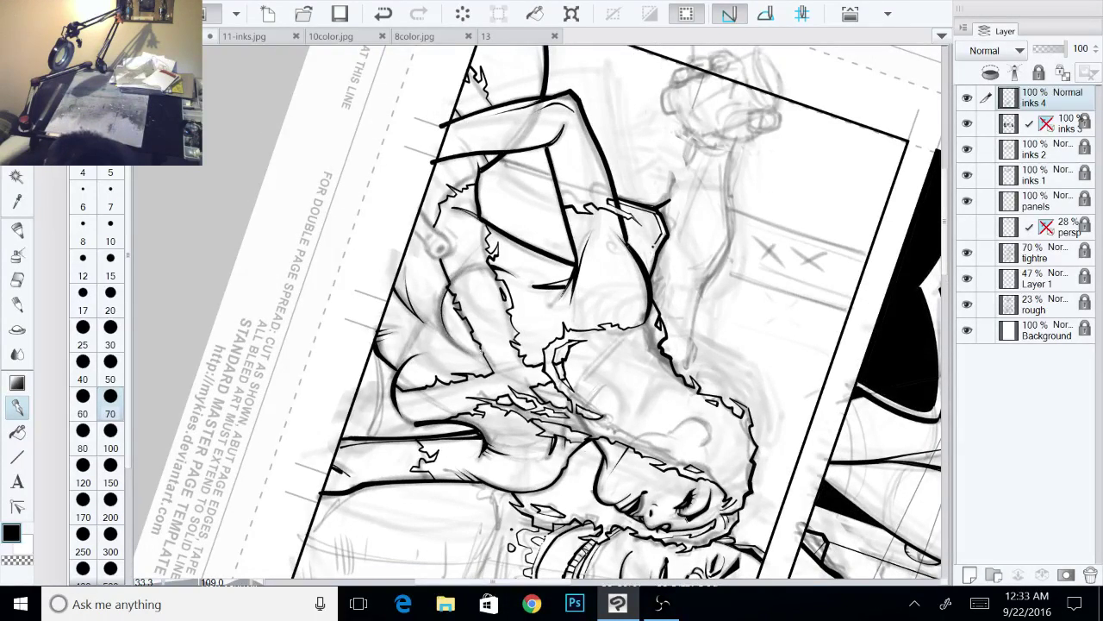
{"action": "mouse_move", "coordinate": [447, 282]}
{"action": "left_mouse_down"}
{"action": "mouse_move", "coordinate": [443, 337]}
{"action": "mouse_move", "coordinate": [457, 349]}
{"action": "left_mouse_up"}
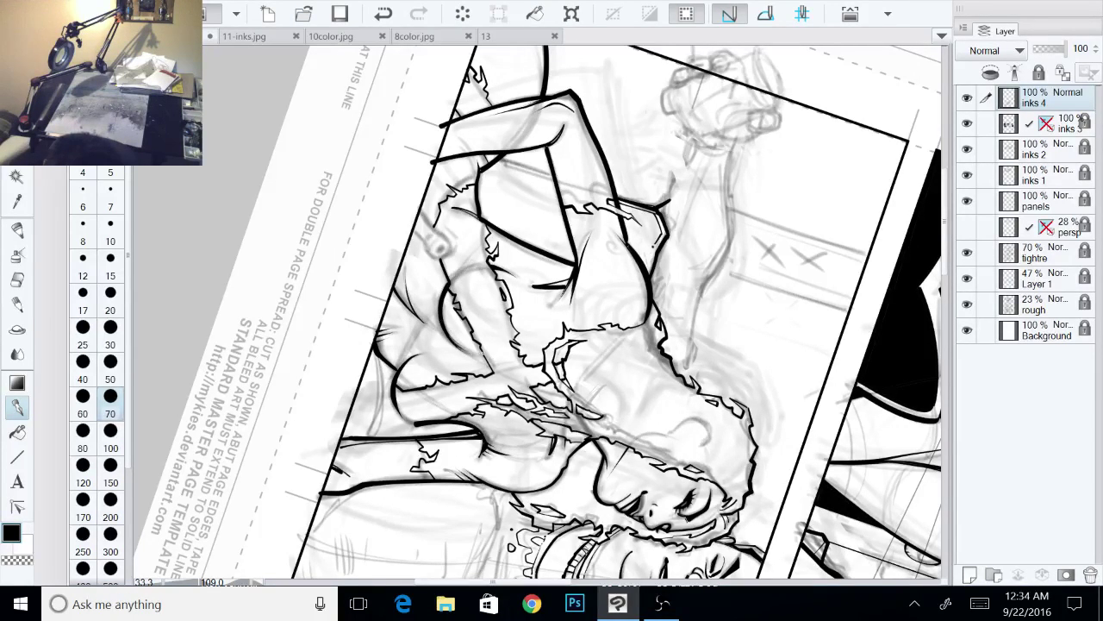
Step: Ink a short line between the woman's torso and supporting arm, redoing the first attempt, and fill the narrow gap along the arm with black
{"action": "mouse_move", "coordinate": [667, 397]}
{"action": "left_mouse_down"}
{"action": "mouse_move", "coordinate": [678, 246]}
{"action": "mouse_move", "coordinate": [576, 161]}
{"action": "left_mouse_up"}
{"action": "left_click_drag", "start_coordinate": [560, 345], "coordinate": [530, 293]}
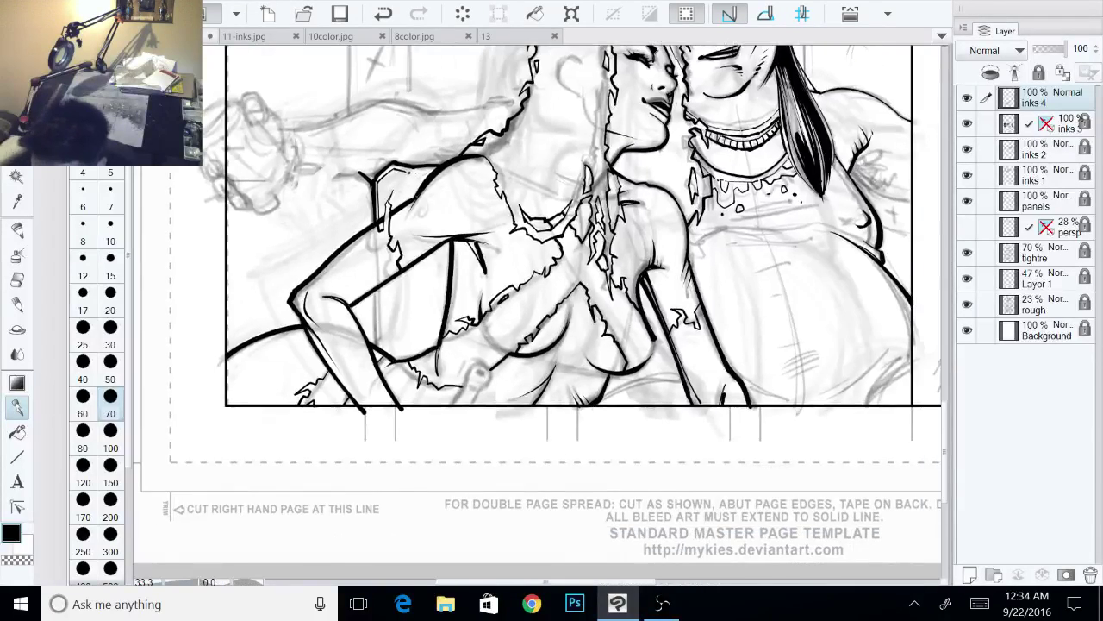
{"action": "mouse_move", "coordinate": [655, 342]}
{"action": "left_mouse_down"}
{"action": "mouse_move", "coordinate": [658, 298]}
{"action": "mouse_move", "coordinate": [651, 332]}
{"action": "mouse_move", "coordinate": [594, 316]}
{"action": "mouse_move", "coordinate": [562, 337]}
{"action": "left_mouse_up"}
{"action": "left_click_drag", "start_coordinate": [619, 357], "coordinate": [519, 391]}
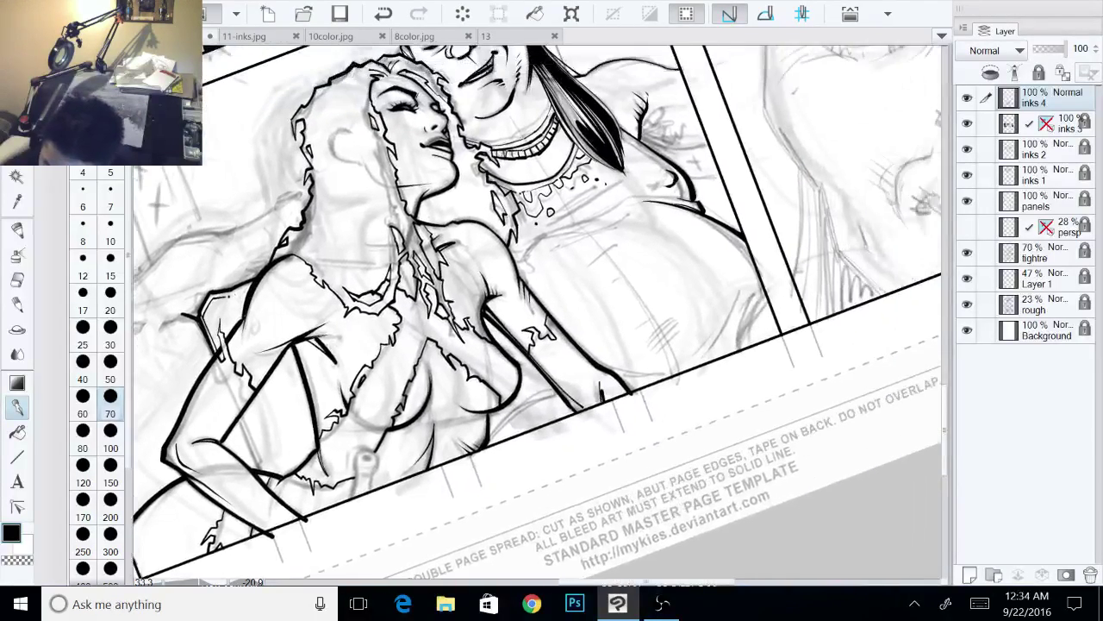
{"action": "left_click_drag", "start_coordinate": [526, 328], "coordinate": [543, 337]}
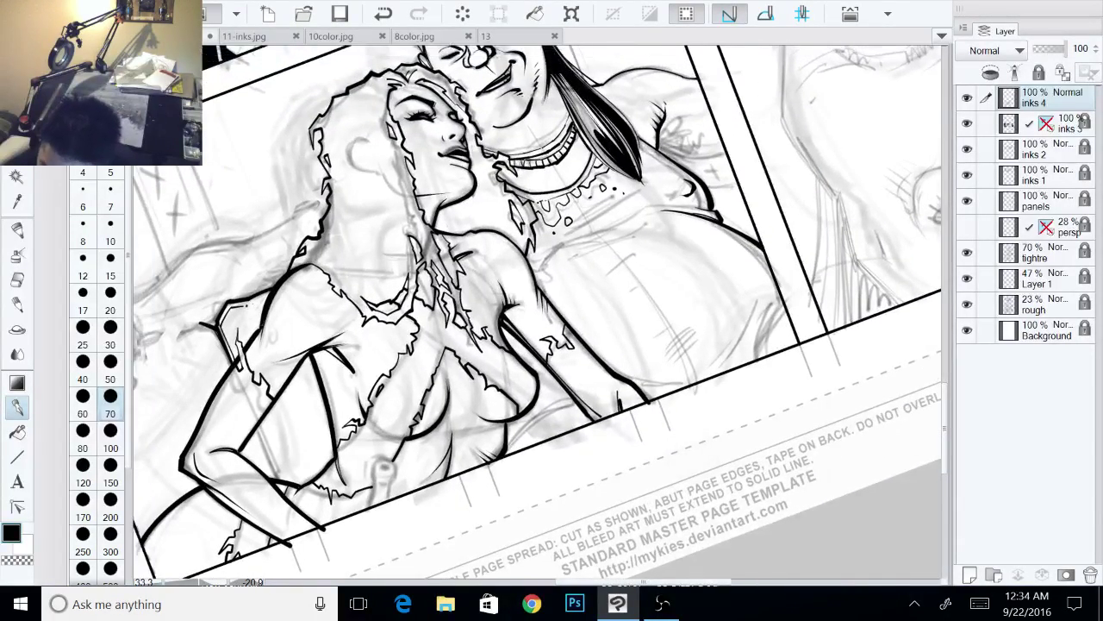
{"action": "left_click_drag", "start_coordinate": [517, 160], "coordinate": [554, 158]}
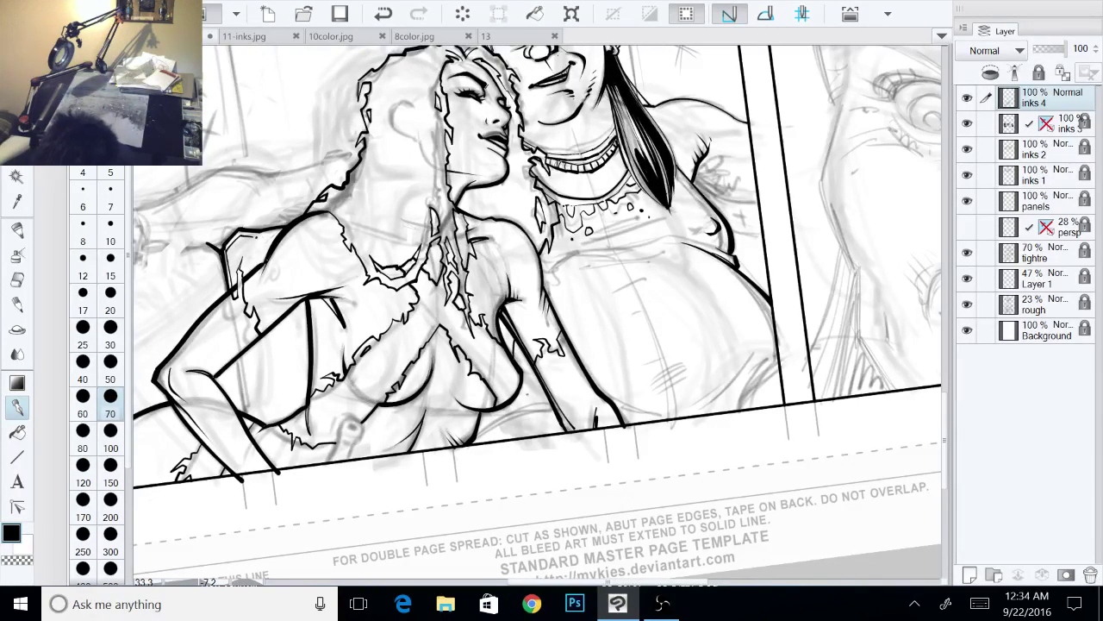
{"action": "left_click_drag", "start_coordinate": [524, 394], "coordinate": [534, 409]}
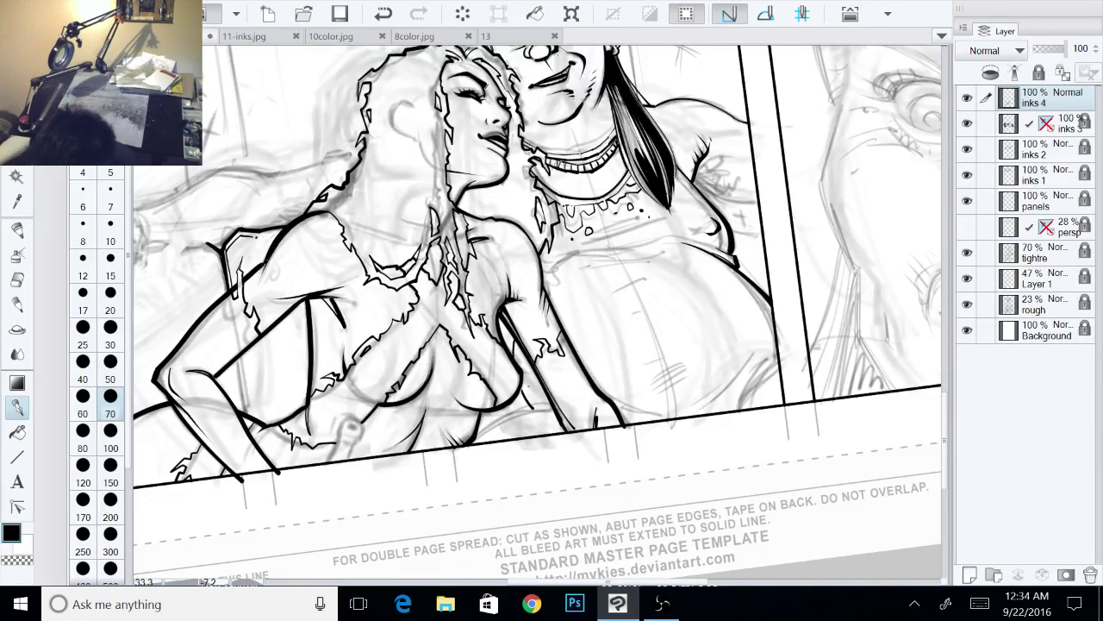
{"action": "key", "text": "ctrl+z"}
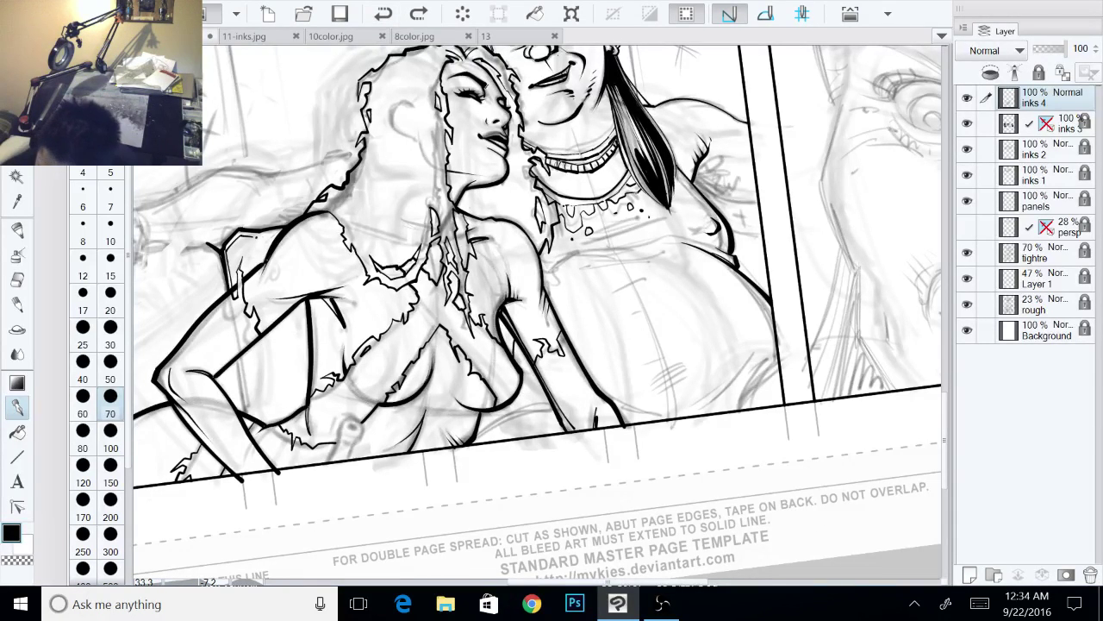
{"action": "left_click_drag", "start_coordinate": [515, 398], "coordinate": [518, 408]}
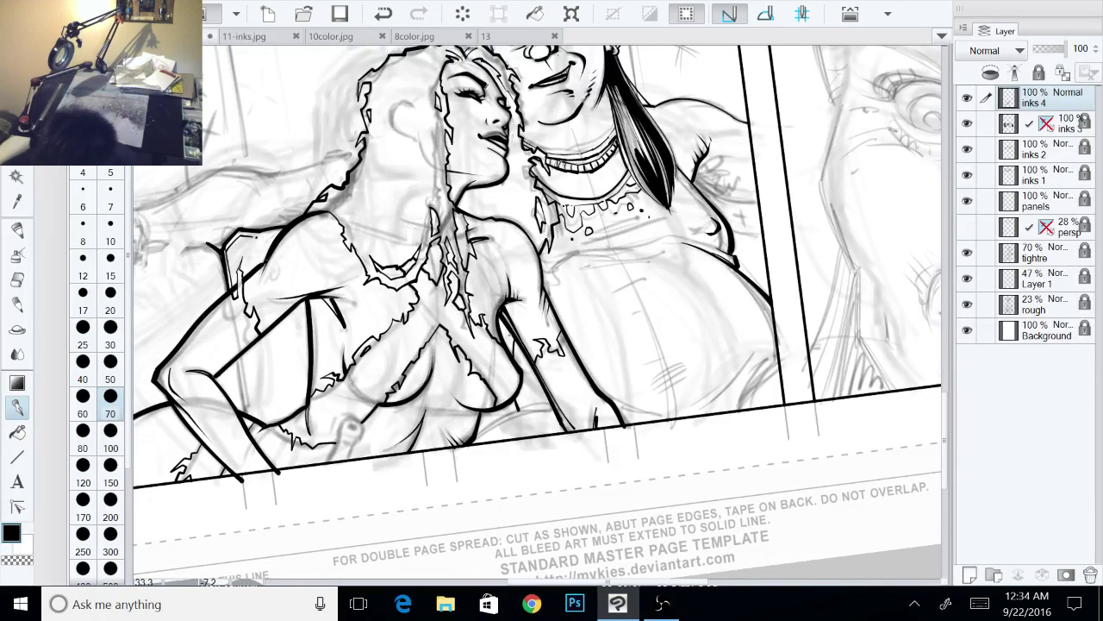
{"action": "key", "text": "e"}
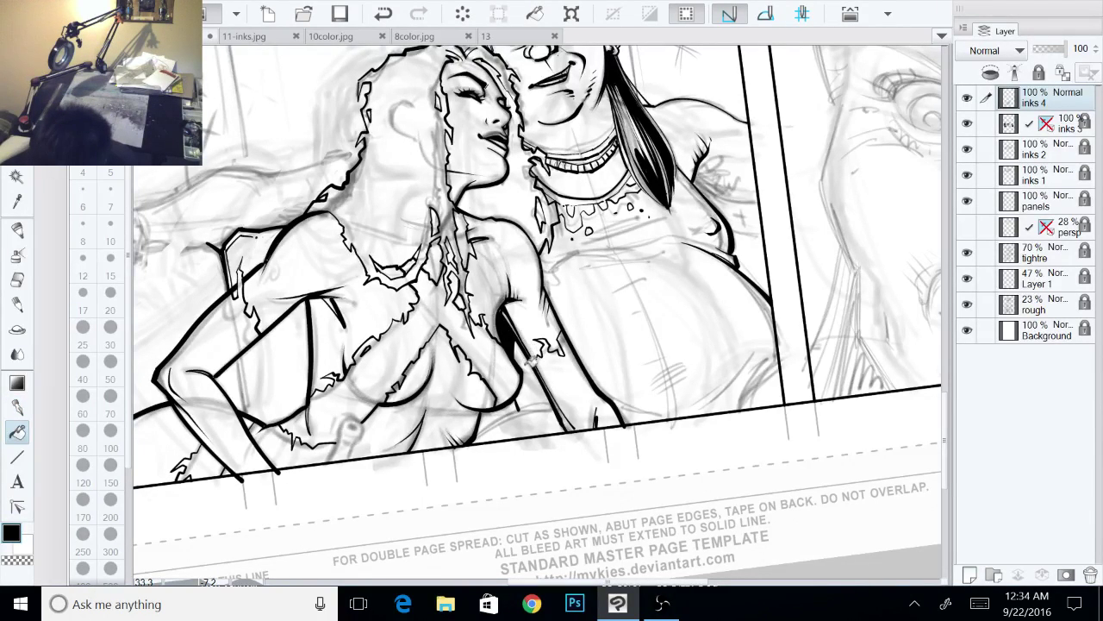
Step: Ink short lines from the woman's resting hand along the man's waist to the lower panel border
{"action": "key", "text": "p"}
{"action": "mouse_move", "coordinate": [583, 418]}
{"action": "left_mouse_down"}
{"action": "mouse_move", "coordinate": [542, 411]}
{"action": "mouse_move", "coordinate": [563, 437]}
{"action": "left_mouse_up"}
{"action": "key", "text": "asciicircum"}
{"action": "key", "text": "asciicircum"}
{"action": "key", "text": "asciicircum"}
{"action": "key", "text": "asciicircum"}
{"action": "key", "text": "asciicircum"}
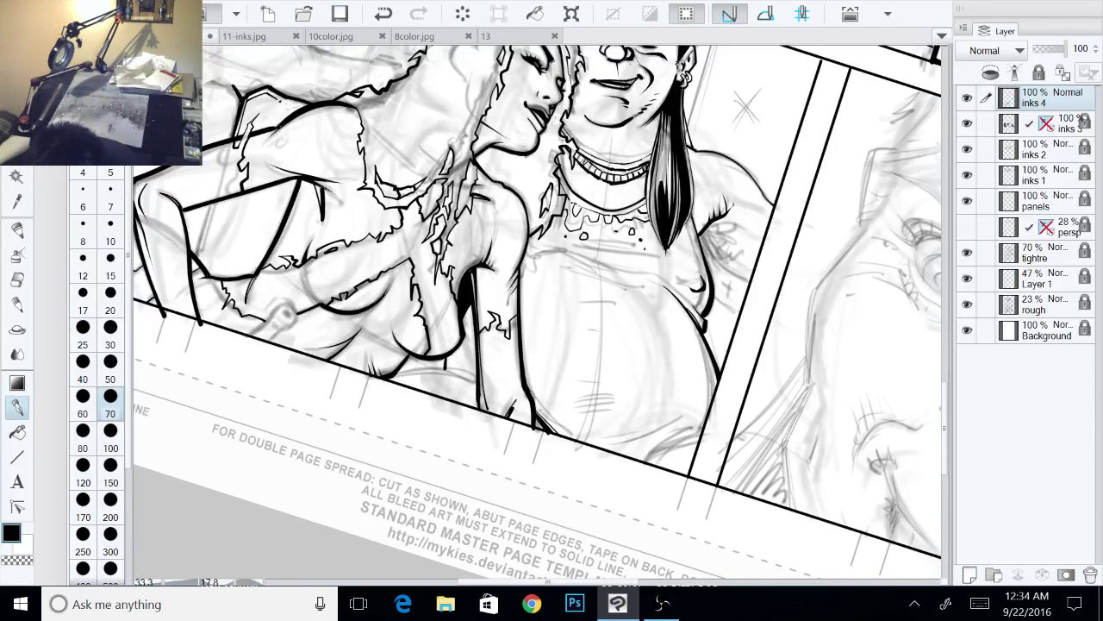
{"action": "mouse_move", "coordinate": [531, 390]}
{"action": "left_mouse_down"}
{"action": "mouse_move", "coordinate": [586, 441]}
{"action": "mouse_move", "coordinate": [570, 436]}
{"action": "left_mouse_up"}
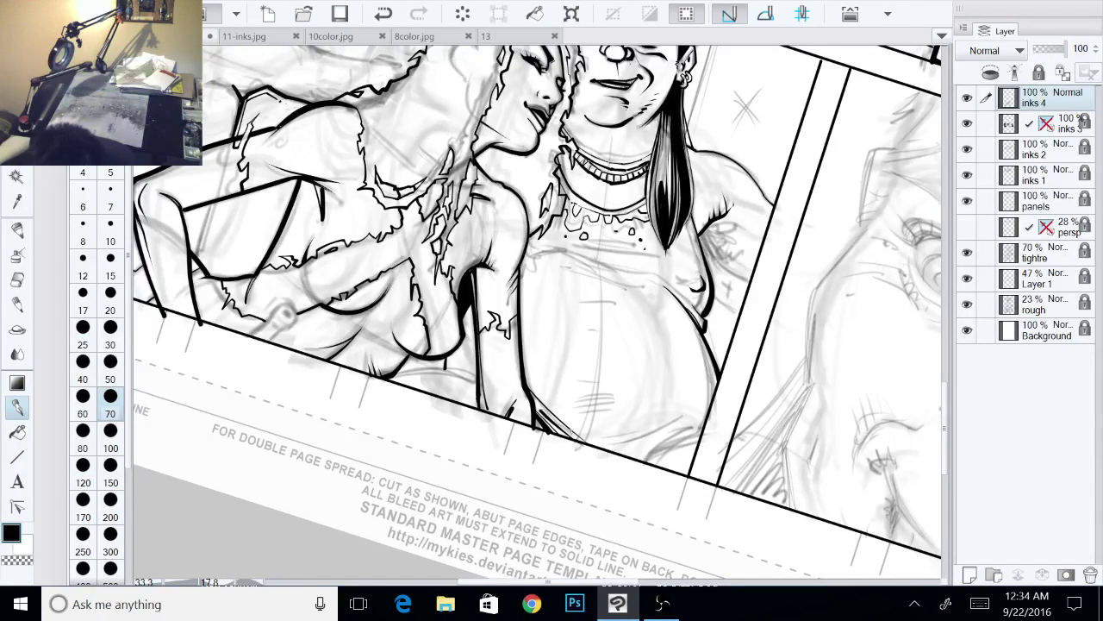
Step: Ink the curved edge between the woman's arm and torso below her breast, and fill the enclosed gap with solid black
{"action": "key", "text": "minus"}
{"action": "key", "text": "minus"}
{"action": "key", "text": "minus"}
{"action": "key", "text": "minus"}
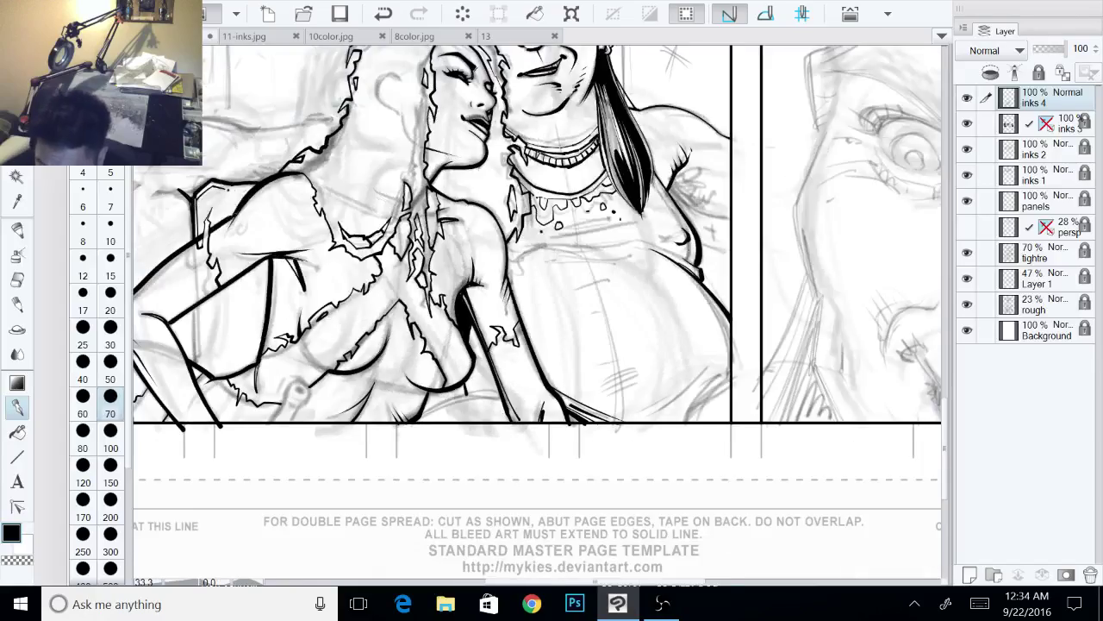
{"action": "key", "text": "minus"}
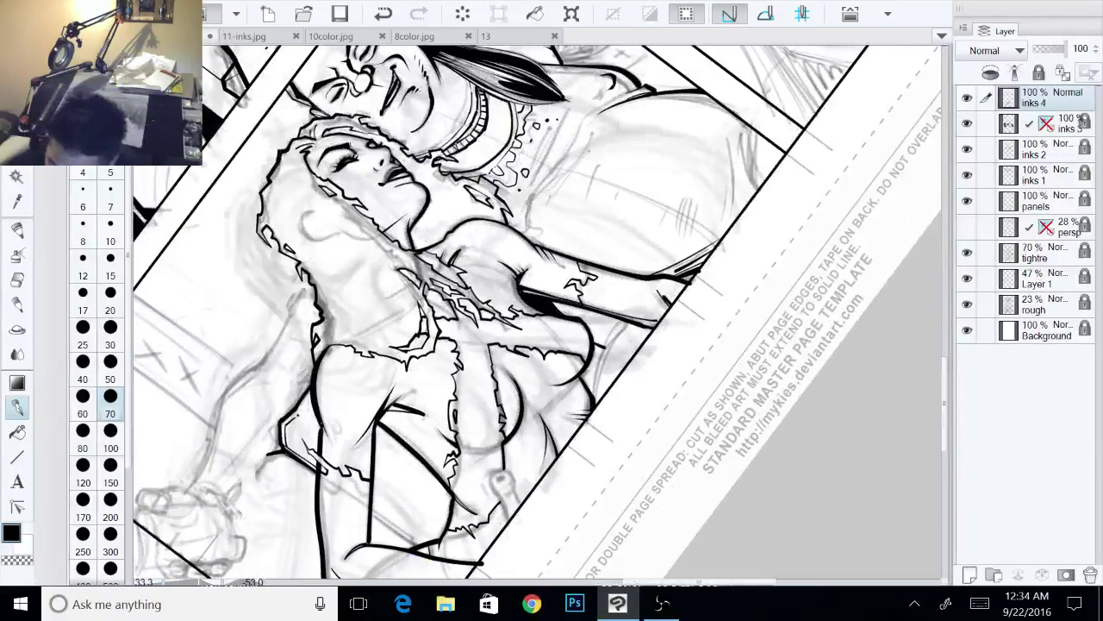
{"action": "key", "text": "minus"}
{"action": "key", "text": "minus"}
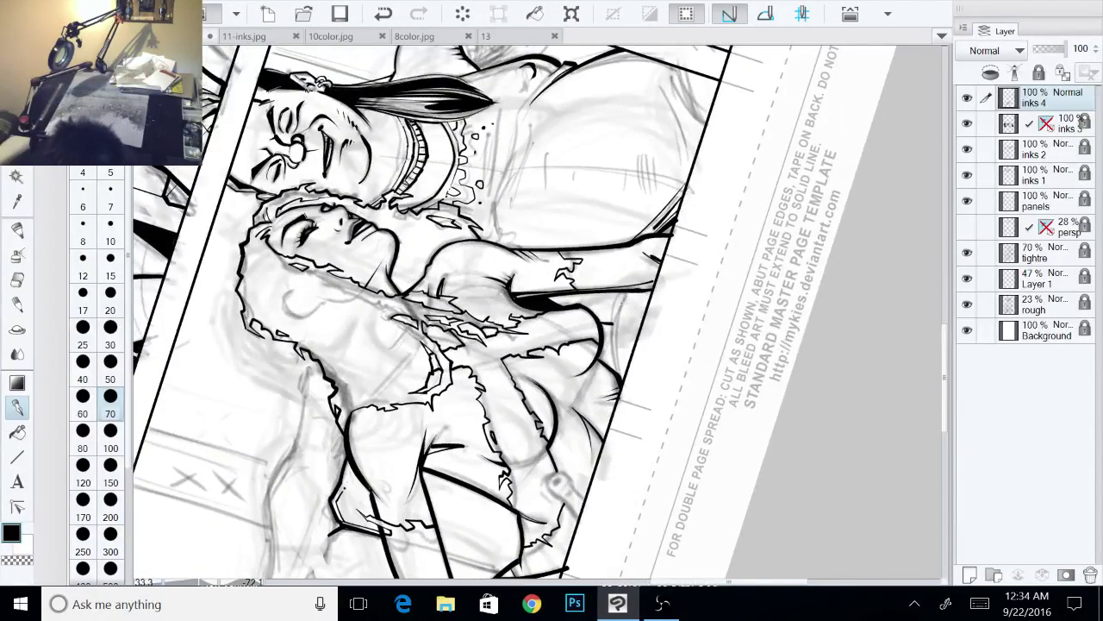
{"action": "left_click_drag", "start_coordinate": [627, 295], "coordinate": [615, 376]}
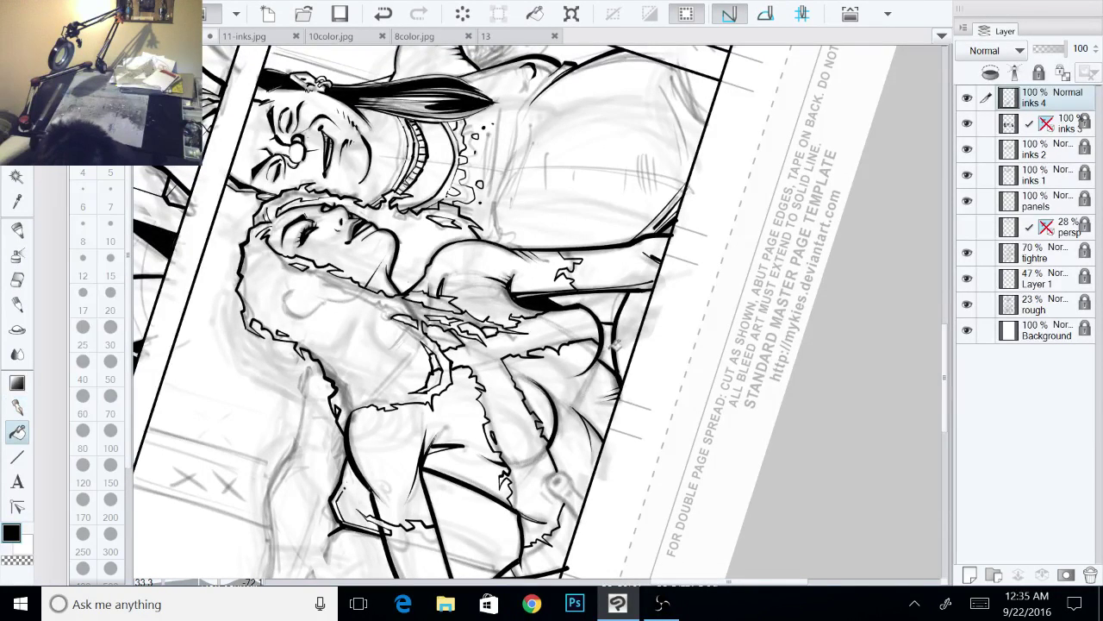
{"action": "mouse_move", "coordinate": [615, 327]}
{"action": "left_mouse_down"}
{"action": "mouse_move", "coordinate": [606, 367]}
{"action": "mouse_move", "coordinate": [571, 309]}
{"action": "left_mouse_up"}
{"action": "left_click_drag", "start_coordinate": [604, 370], "coordinate": [569, 315]}
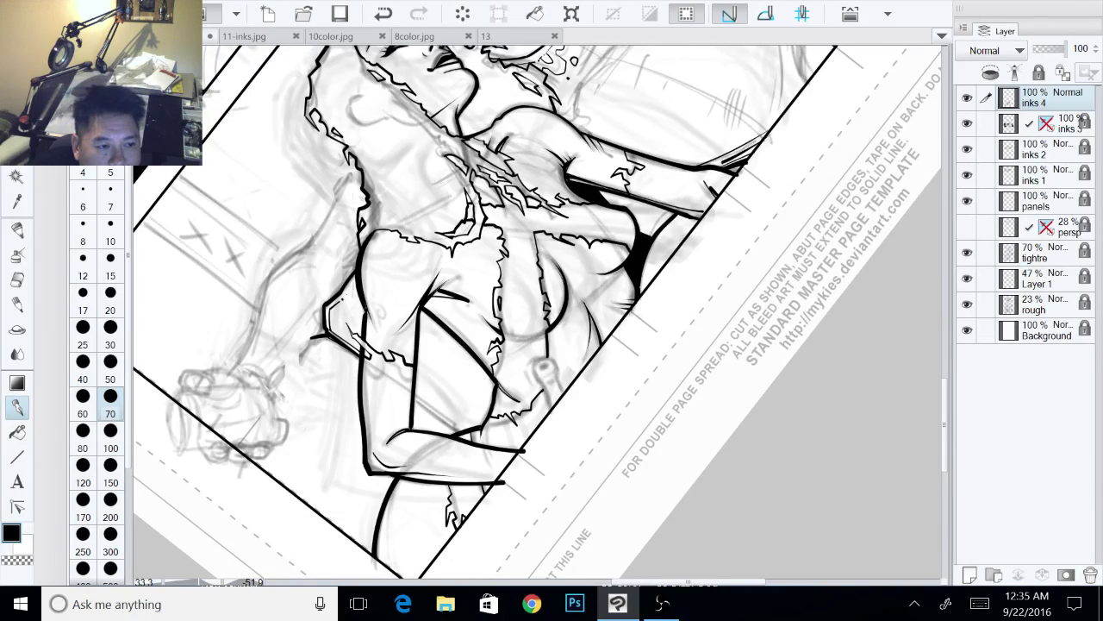
Step: Ink the outline of the finger at the woman's waist near the lower panel border
{"action": "left_click_drag", "start_coordinate": [535, 327], "coordinate": [517, 299]}
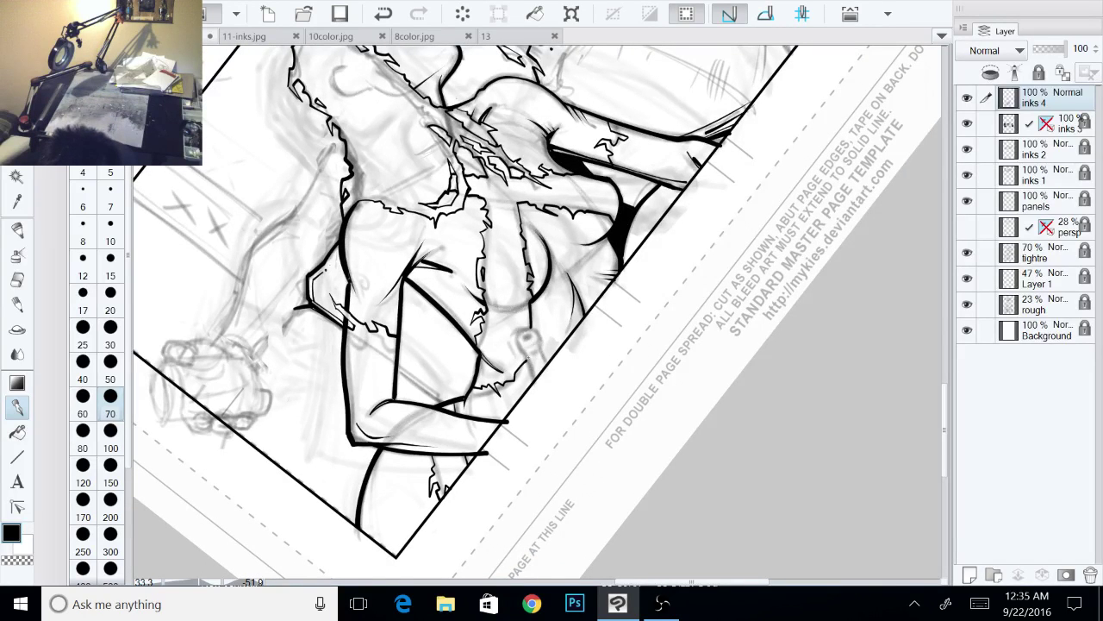
{"action": "left_click_drag", "start_coordinate": [528, 358], "coordinate": [535, 378]}
{"action": "mouse_move", "coordinate": [519, 339]}
{"action": "left_mouse_down"}
{"action": "mouse_move", "coordinate": [524, 356]}
{"action": "mouse_move", "coordinate": [544, 349]}
{"action": "mouse_move", "coordinate": [528, 359]}
{"action": "left_mouse_up"}
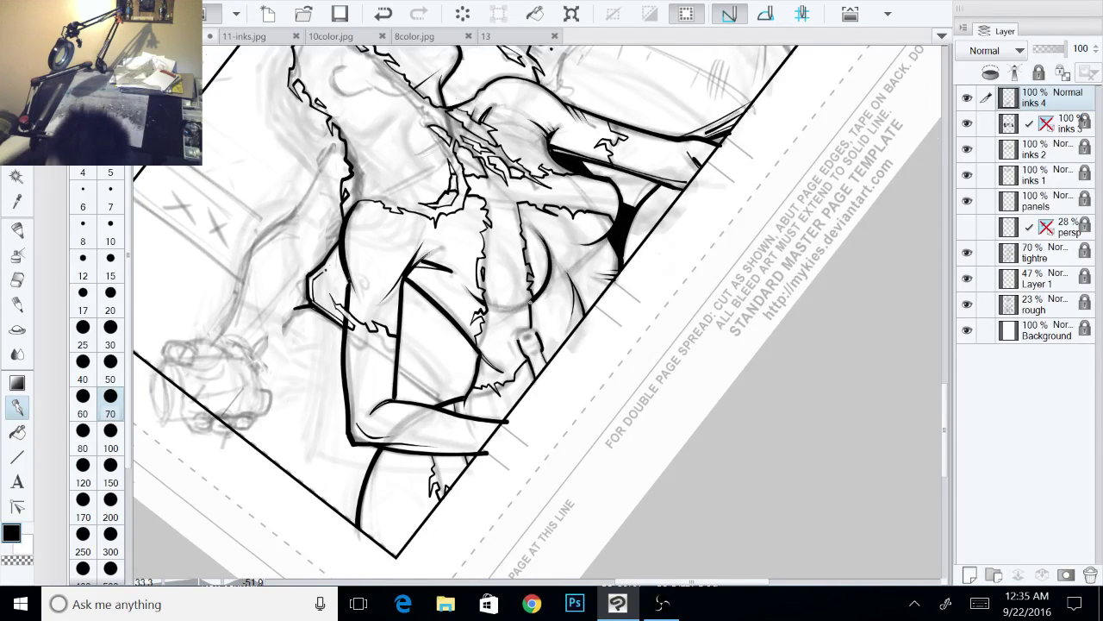
{"action": "scroll", "coordinate": [540, 312], "scroll_direction": "up", "scroll_amount": 2}
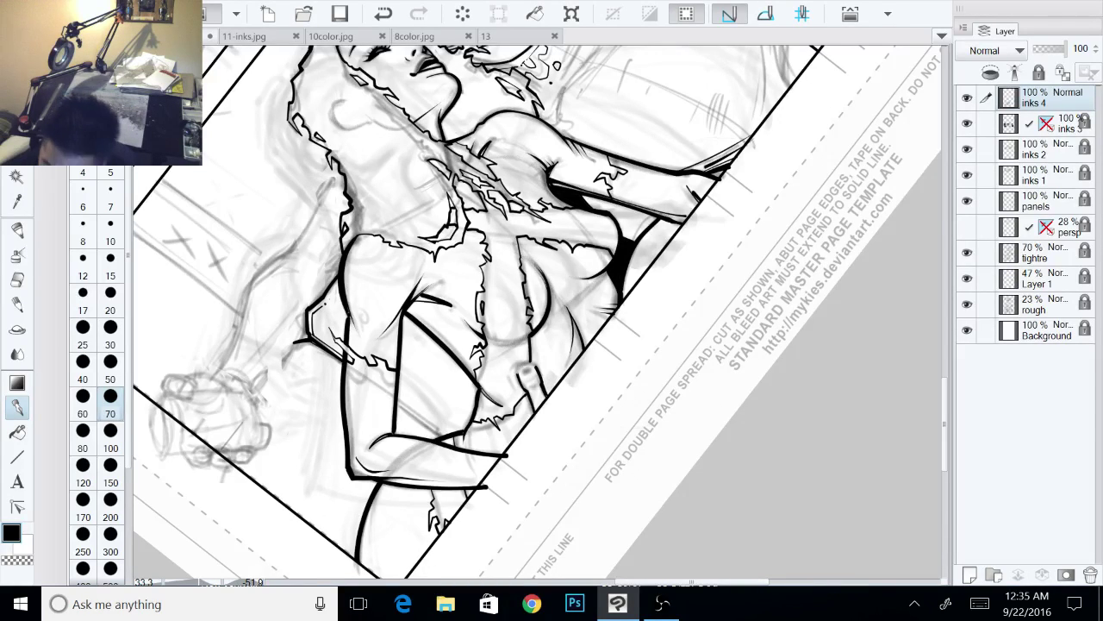
Step: Ink the rounded tip, nail and knuckle lines of the finger at the woman's waist
{"action": "key", "text": "^"}
{"action": "key", "text": "^"}
{"action": "key", "text": "^"}
{"action": "key", "text": "^"}
{"action": "key", "text": "^"}
{"action": "key", "text": "^"}
{"action": "key", "text": "^"}
{"action": "key", "text": "^"}
{"action": "key", "text": "^"}
{"action": "key", "text": "^"}
{"action": "key", "text": "^"}
{"action": "key", "text": "^"}
{"action": "key", "text": "^"}
{"action": "key", "text": "^"}
{"action": "key", "text": "^"}
{"action": "key", "text": "^"}
{"action": "key", "text": "^"}
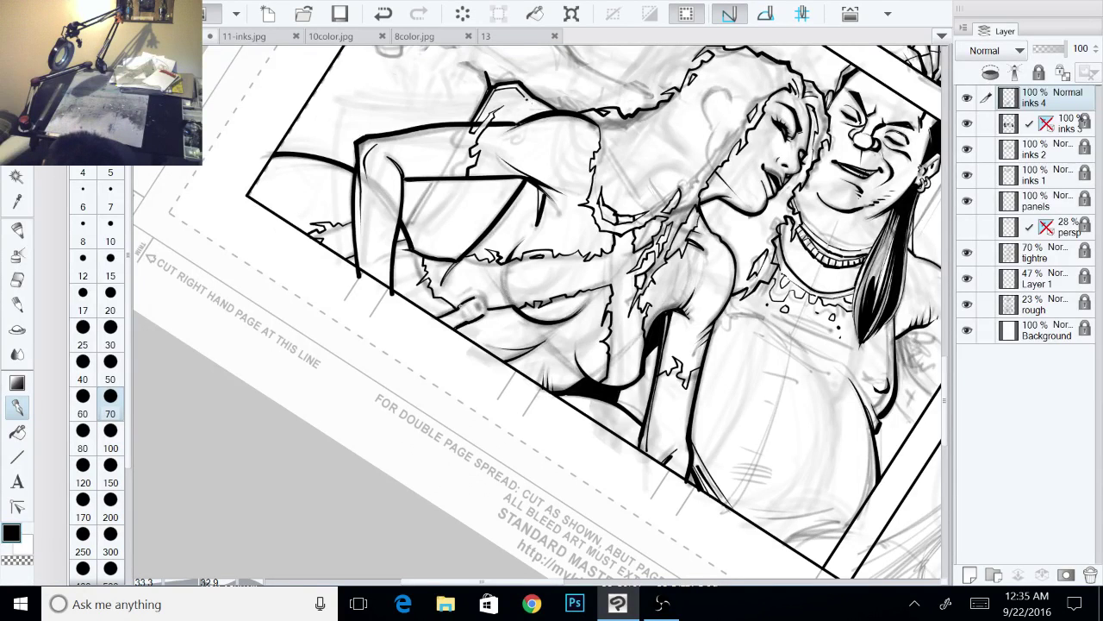
{"action": "left_click_drag", "start_coordinate": [458, 312], "coordinate": [467, 323]}
{"action": "mouse_move", "coordinate": [470, 308]}
{"action": "left_mouse_down"}
{"action": "mouse_move", "coordinate": [463, 316]}
{"action": "mouse_move", "coordinate": [487, 302]}
{"action": "left_mouse_up"}
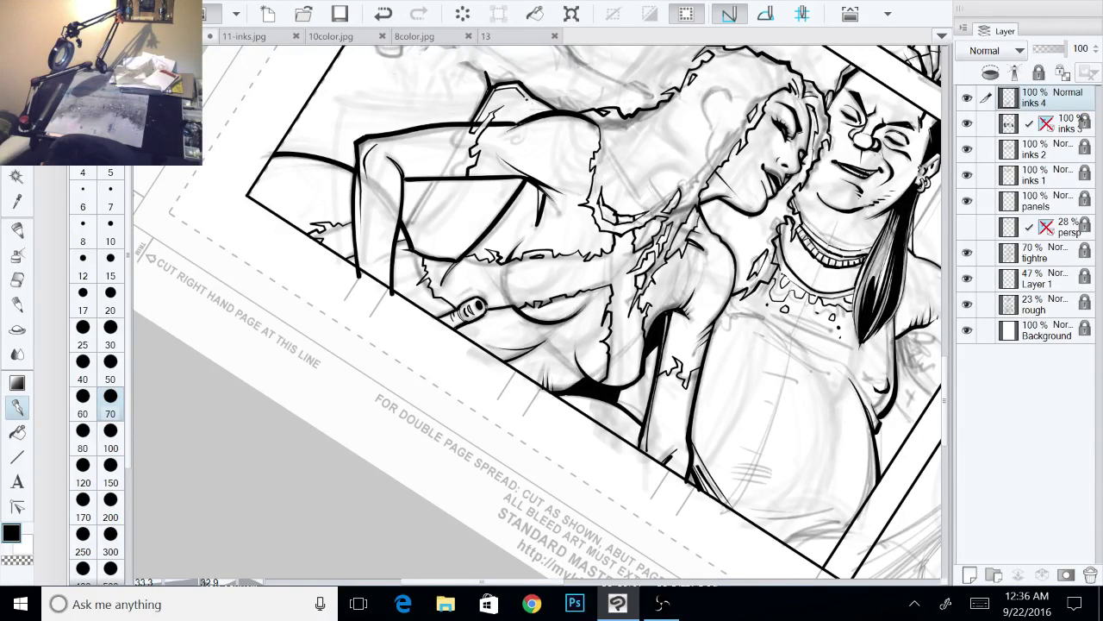
Step: Ink the man's hip curve in the lower panel corner and the lower contour of his belly with short shading strokes
{"action": "left_click_drag", "start_coordinate": [603, 276], "coordinate": [407, 263]}
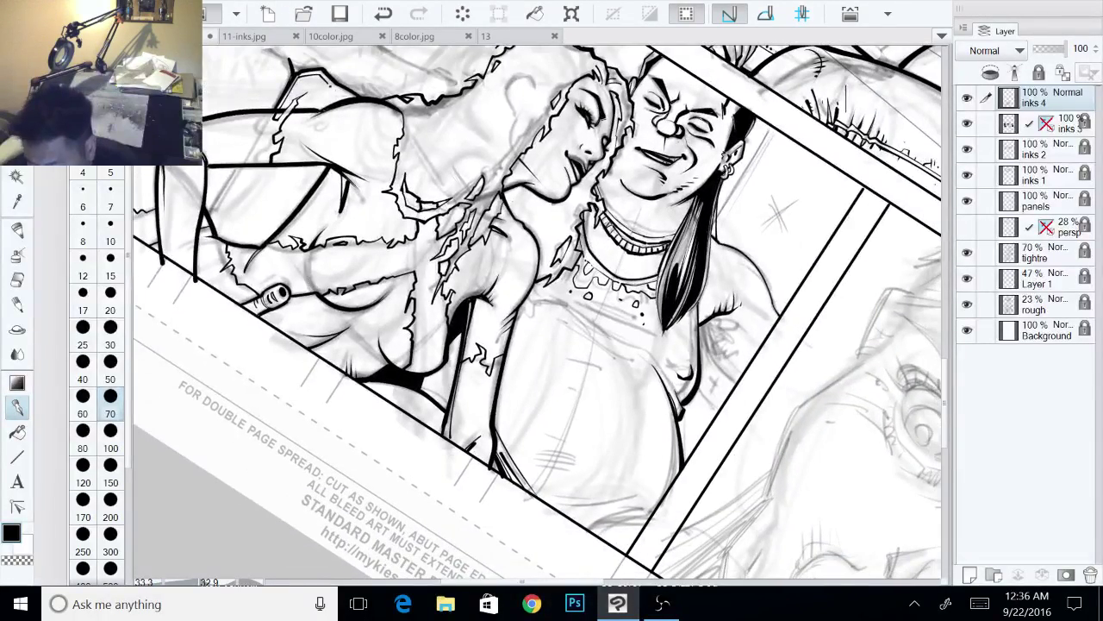
{"action": "left_click_drag", "start_coordinate": [824, 198], "coordinate": [716, 61]}
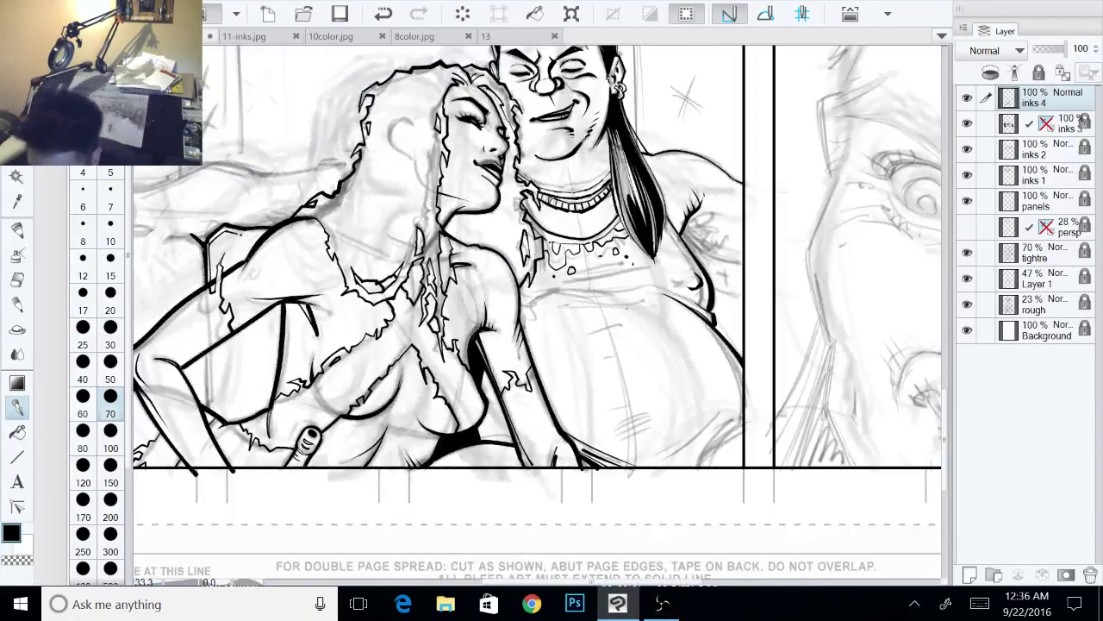
{"action": "left_click_drag", "start_coordinate": [538, 345], "coordinate": [484, 305]}
{"action": "left_click_drag", "start_coordinate": [742, 312], "coordinate": [731, 248]}
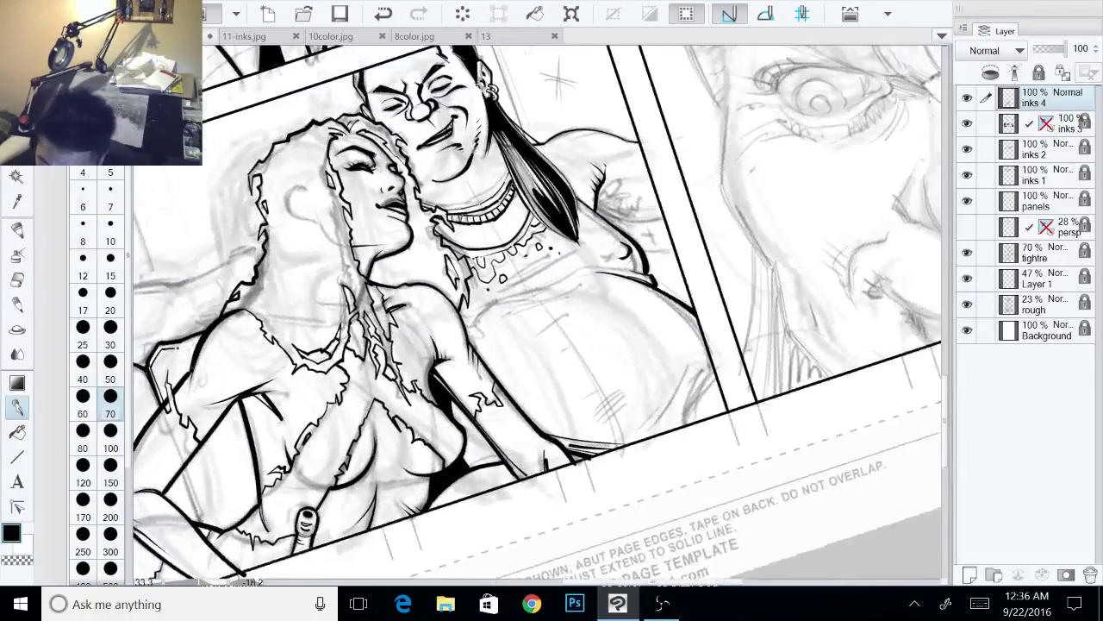
{"action": "left_click_drag", "start_coordinate": [517, 293], "coordinate": [560, 343]}
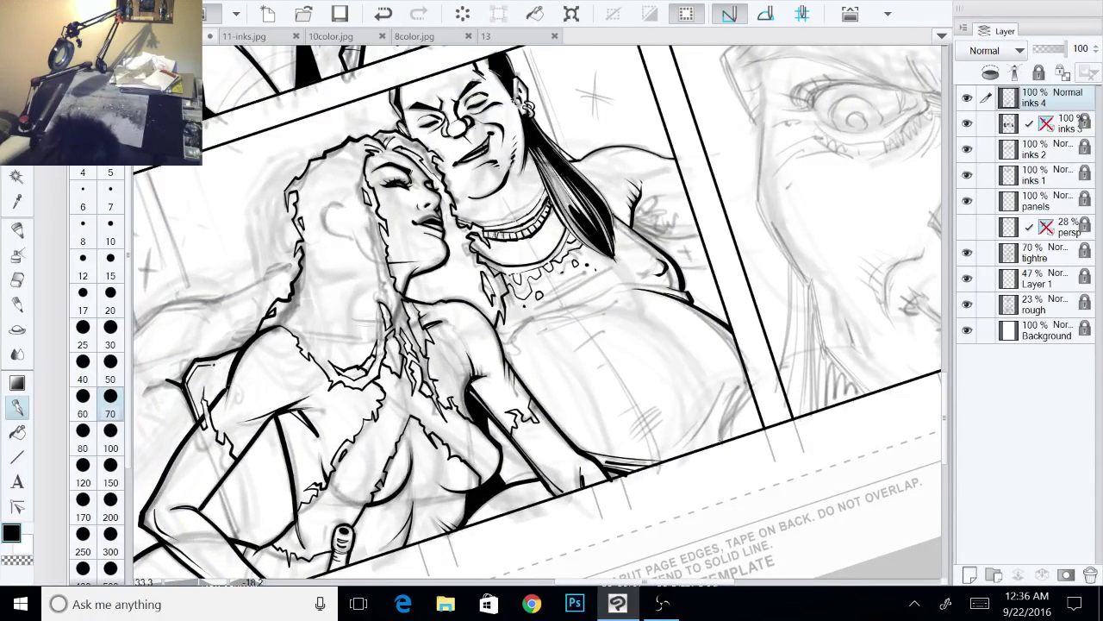
{"action": "left_click_drag", "start_coordinate": [727, 431], "coordinate": [724, 443]}
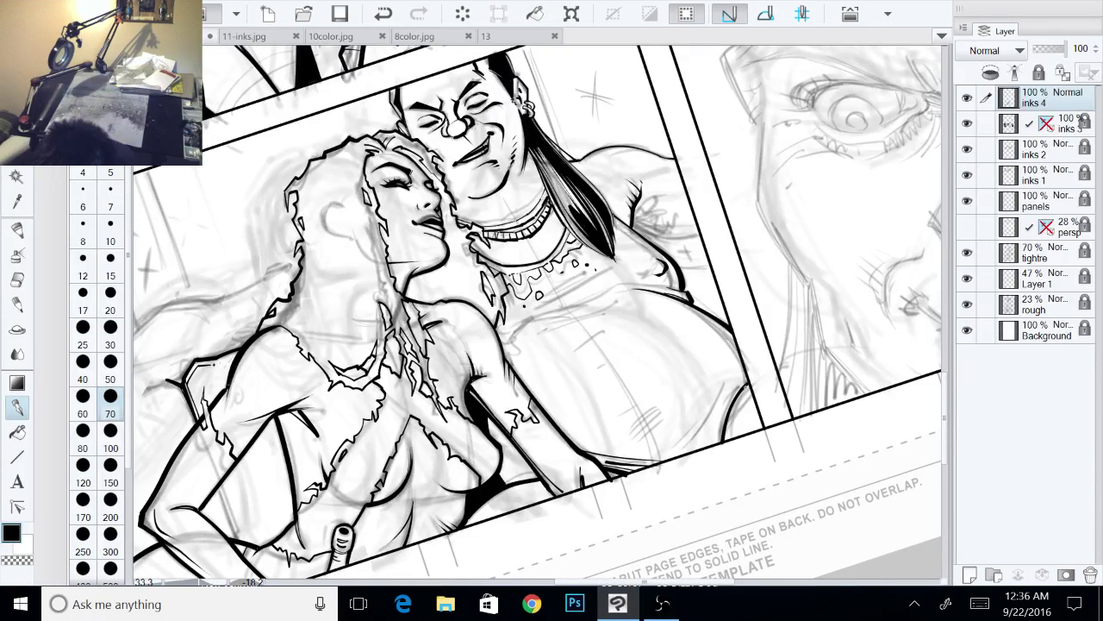
{"action": "left_click_drag", "start_coordinate": [741, 390], "coordinate": [723, 443]}
{"action": "mouse_move", "coordinate": [735, 397]}
{"action": "left_mouse_down"}
{"action": "mouse_move", "coordinate": [719, 445]}
{"action": "mouse_move", "coordinate": [668, 452]}
{"action": "mouse_move", "coordinate": [713, 411]}
{"action": "mouse_move", "coordinate": [710, 436]}
{"action": "left_mouse_up"}
{"action": "mouse_move", "coordinate": [747, 383]}
{"action": "left_mouse_down"}
{"action": "mouse_move", "coordinate": [724, 406]}
{"action": "mouse_move", "coordinate": [723, 382]}
{"action": "left_mouse_up"}
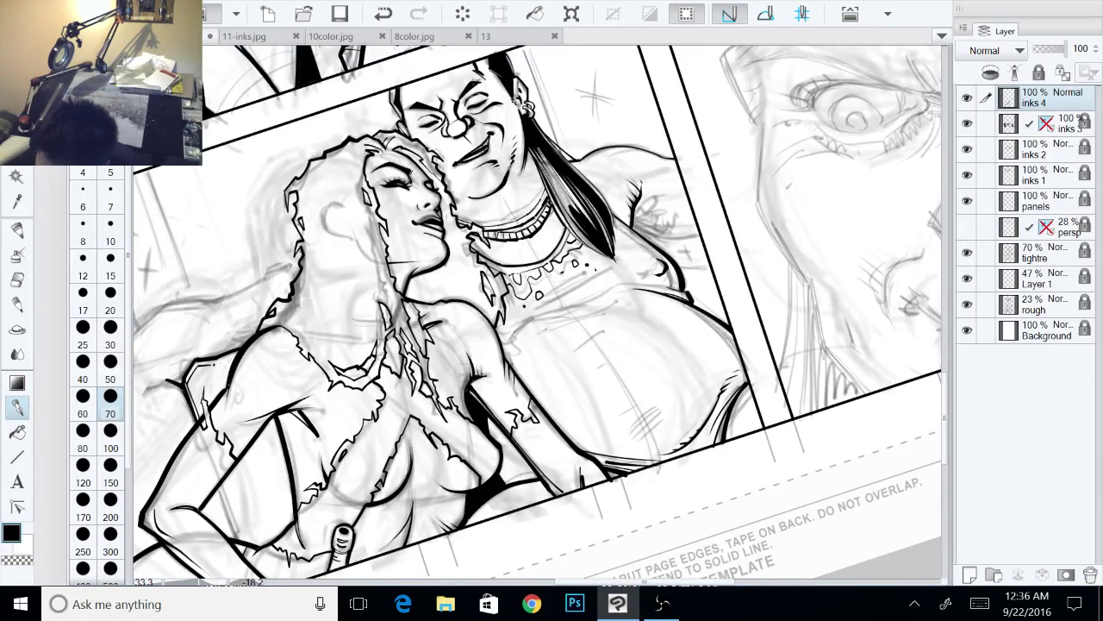
Step: Add a few short, parallel crease lines to the upper middle of the man's belly
{"action": "left_click_drag", "start_coordinate": [689, 267], "coordinate": [680, 379]}
{"action": "left_click_drag", "start_coordinate": [680, 379], "coordinate": [639, 380]}
{"action": "key", "text": "ctrl+]"}
{"action": "key", "text": "ctrl+]"}
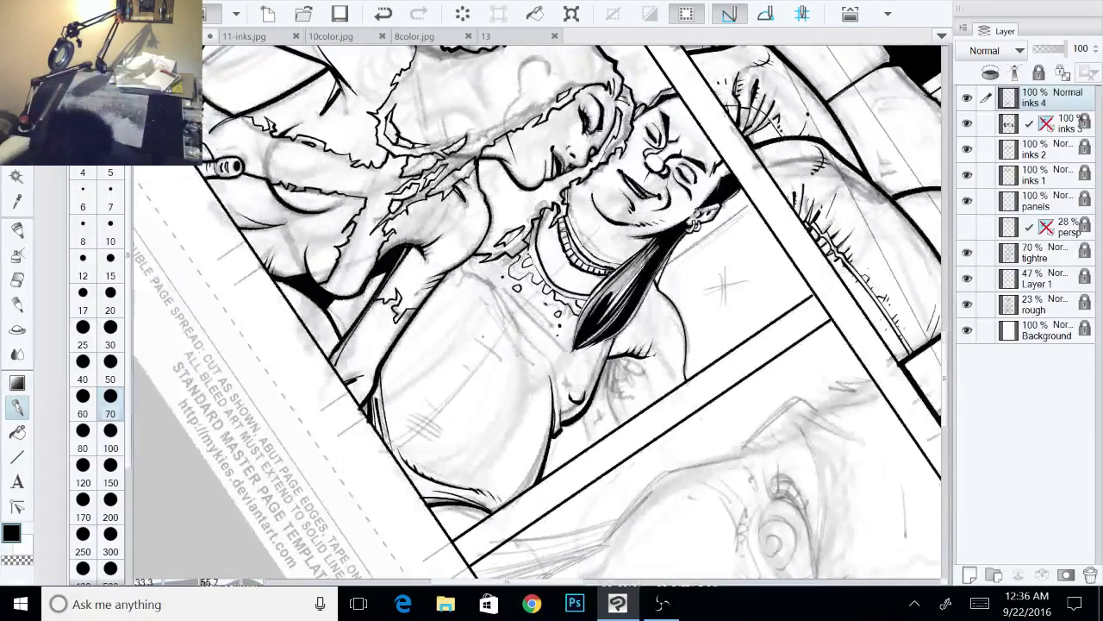
{"action": "left_click_drag", "start_coordinate": [472, 335], "coordinate": [505, 362]}
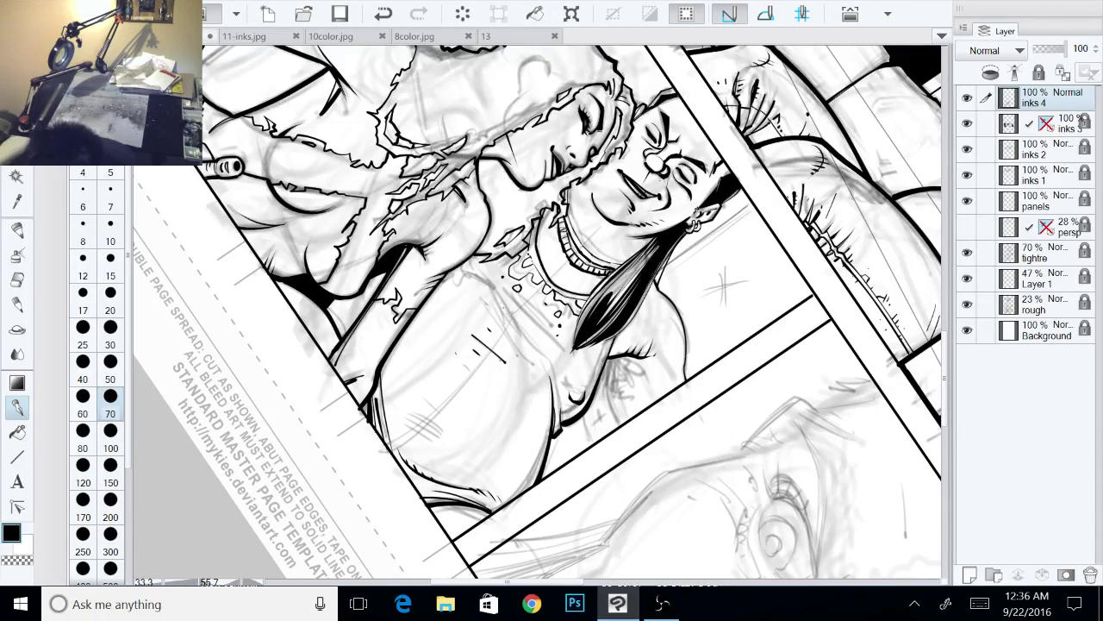
Step: Ink and thicken the upper curve of the man's belly where it meets the woman's arm
{"action": "key", "text": "minus"}
{"action": "key", "text": "minus"}
{"action": "key", "text": "minus"}
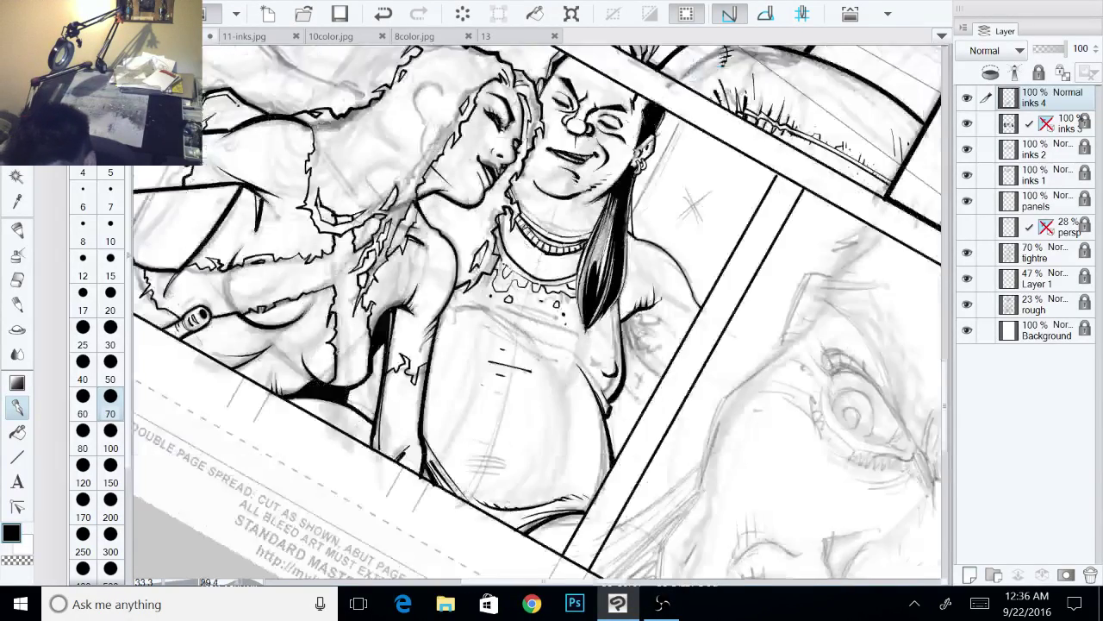
{"action": "key", "text": "minus"}
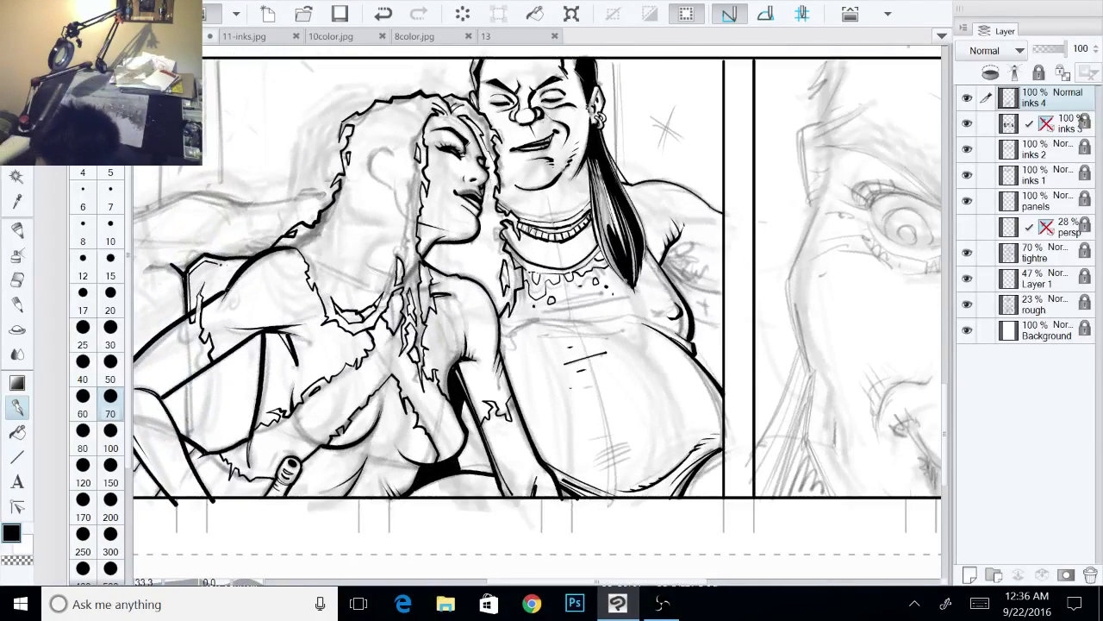
{"action": "left_click_drag", "start_coordinate": [501, 357], "coordinate": [546, 326]}
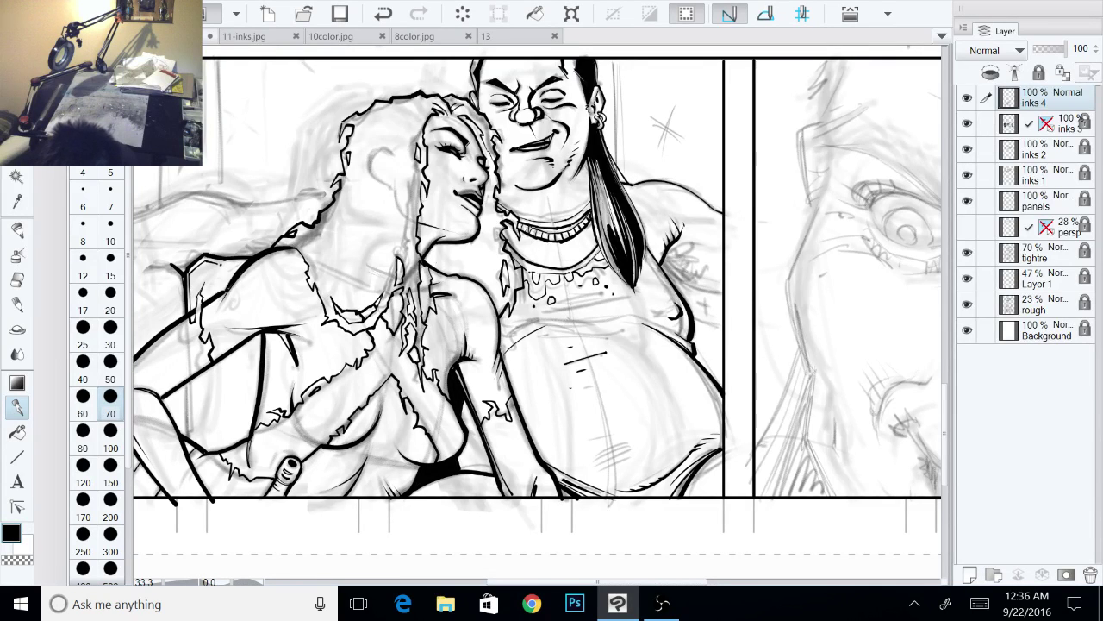
{"action": "left_click_drag", "start_coordinate": [498, 357], "coordinate": [550, 326]}
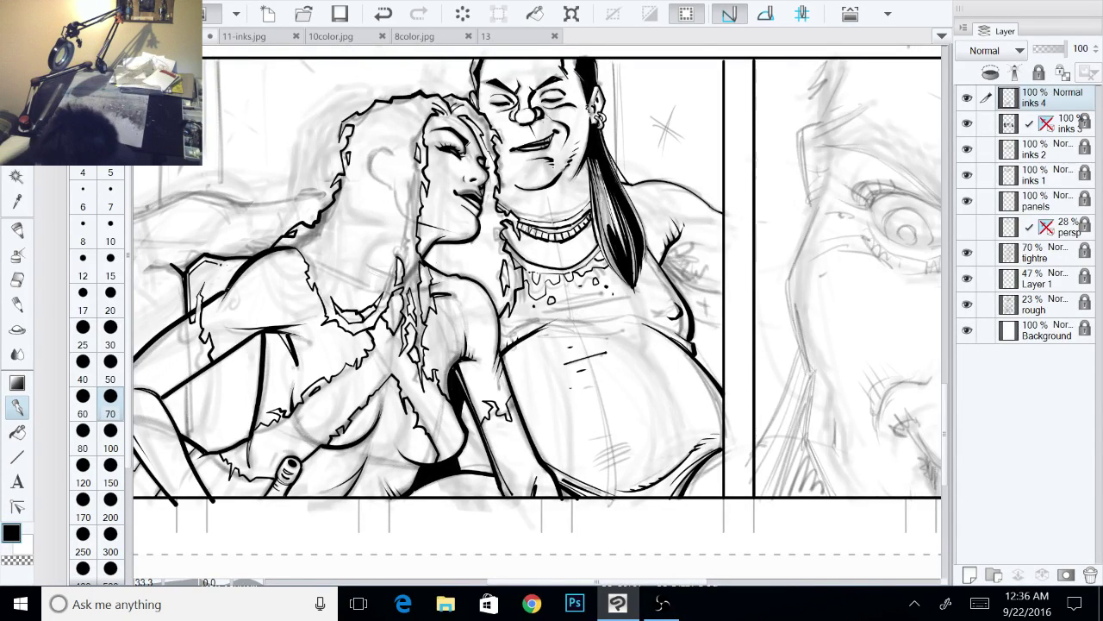
Step: Continue the upper contour of the man's belly across his torso with long curved strokes
{"action": "key", "text": "asciicircum"}
{"action": "key", "text": "asciicircum"}
{"action": "key", "text": "asciicircum"}
{"action": "key", "text": "asciicircum"}
{"action": "key", "text": "asciicircum"}
{"action": "left_click_drag", "start_coordinate": [910, 392], "coordinate": [707, 522]}
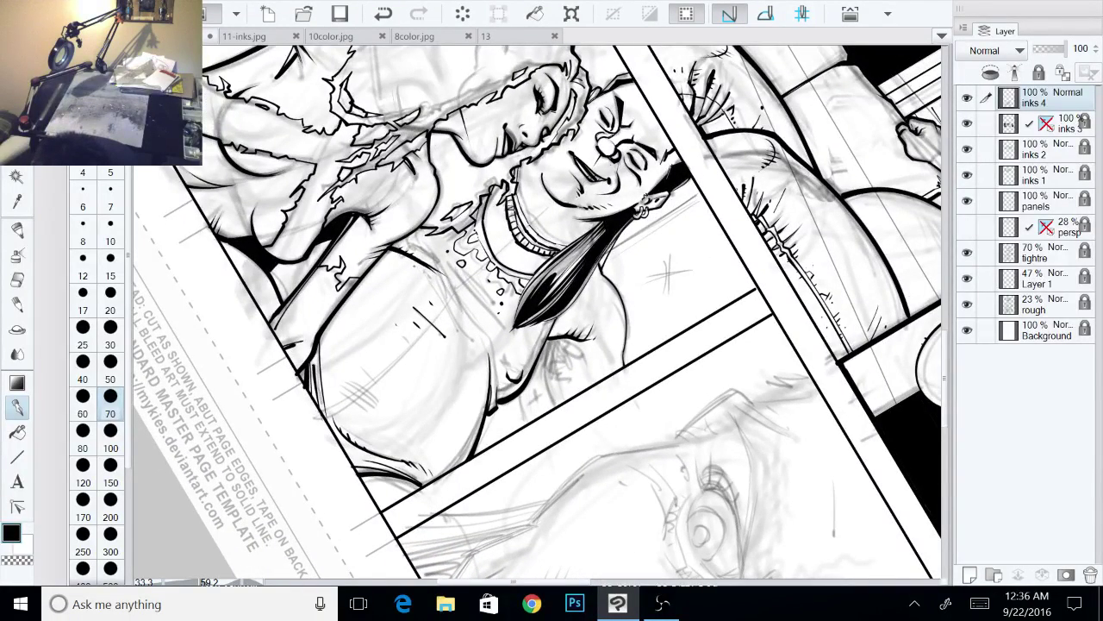
{"action": "left_click_drag", "start_coordinate": [413, 264], "coordinate": [487, 347]}
{"action": "left_click_drag", "start_coordinate": [420, 268], "coordinate": [470, 327]}
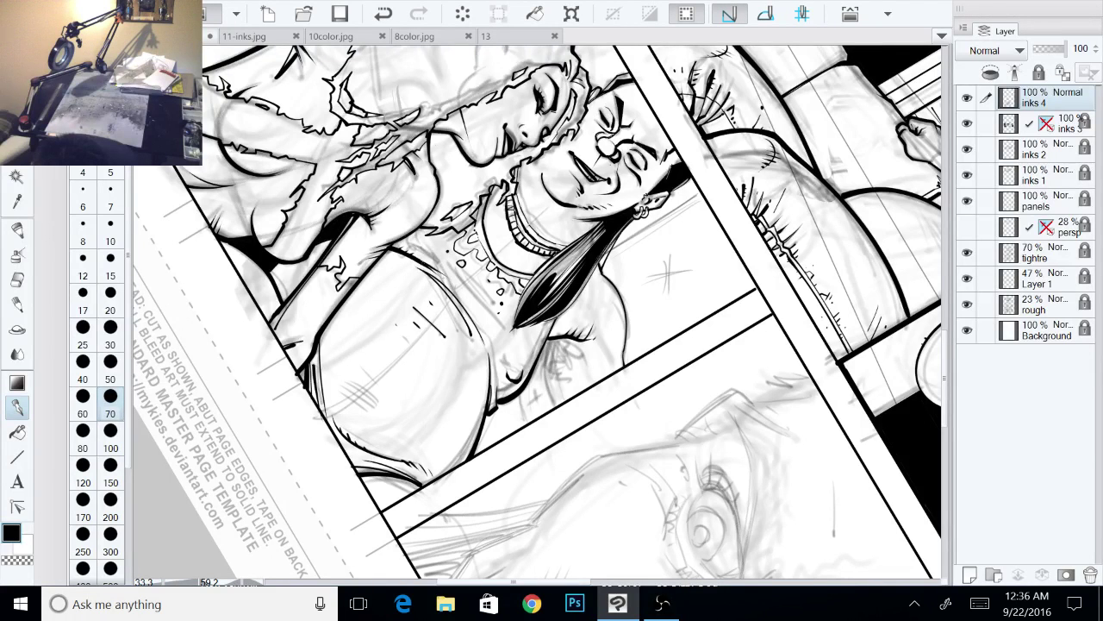
Step: Thicken the fold above the man's belly with layered strokes and add short dark lines on his chest below the necklace
{"action": "mouse_move", "coordinate": [429, 267]}
{"action": "left_mouse_down"}
{"action": "mouse_move", "coordinate": [493, 335]}
{"action": "mouse_move", "coordinate": [458, 291]}
{"action": "mouse_move", "coordinate": [499, 381]}
{"action": "left_mouse_up"}
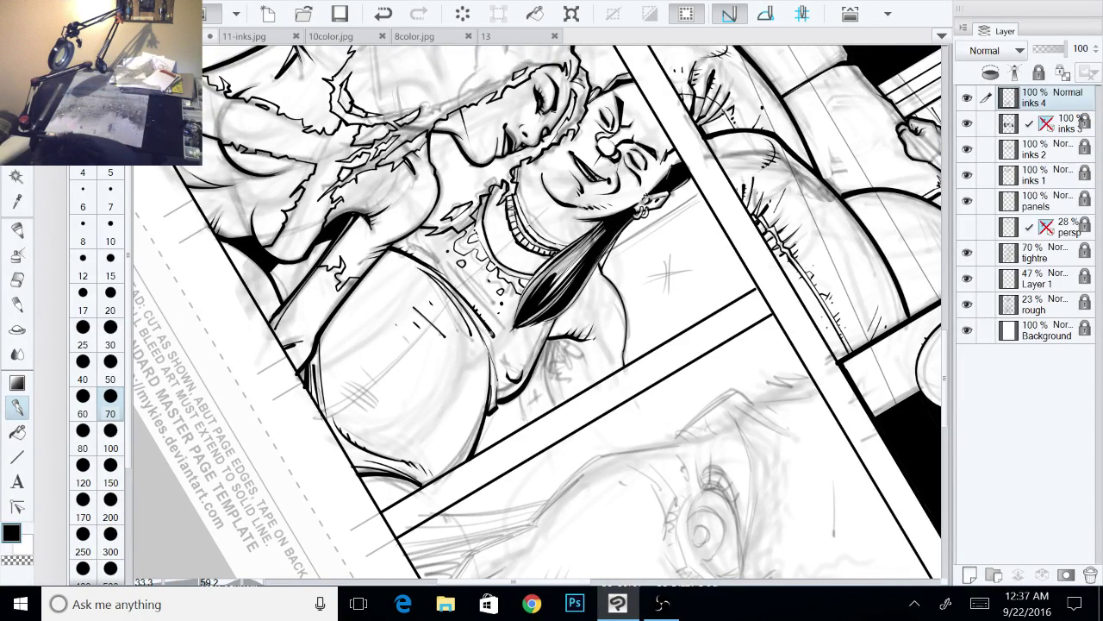
{"action": "left_click_drag", "start_coordinate": [466, 309], "coordinate": [496, 364]}
{"action": "left_click_drag", "start_coordinate": [475, 321], "coordinate": [492, 354]}
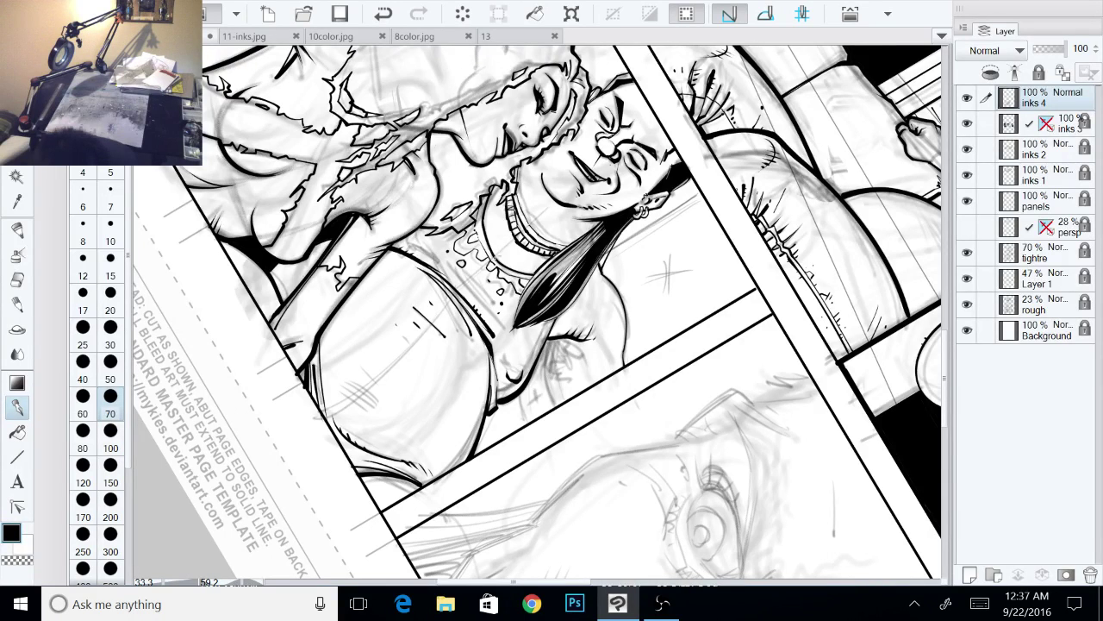
{"action": "mouse_move", "coordinate": [457, 275]}
{"action": "left_mouse_down"}
{"action": "mouse_move", "coordinate": [499, 331]}
{"action": "mouse_move", "coordinate": [468, 282]}
{"action": "mouse_move", "coordinate": [498, 314]}
{"action": "mouse_move", "coordinate": [485, 292]}
{"action": "left_mouse_up"}
{"action": "left_click_drag", "start_coordinate": [462, 270], "coordinate": [479, 296]}
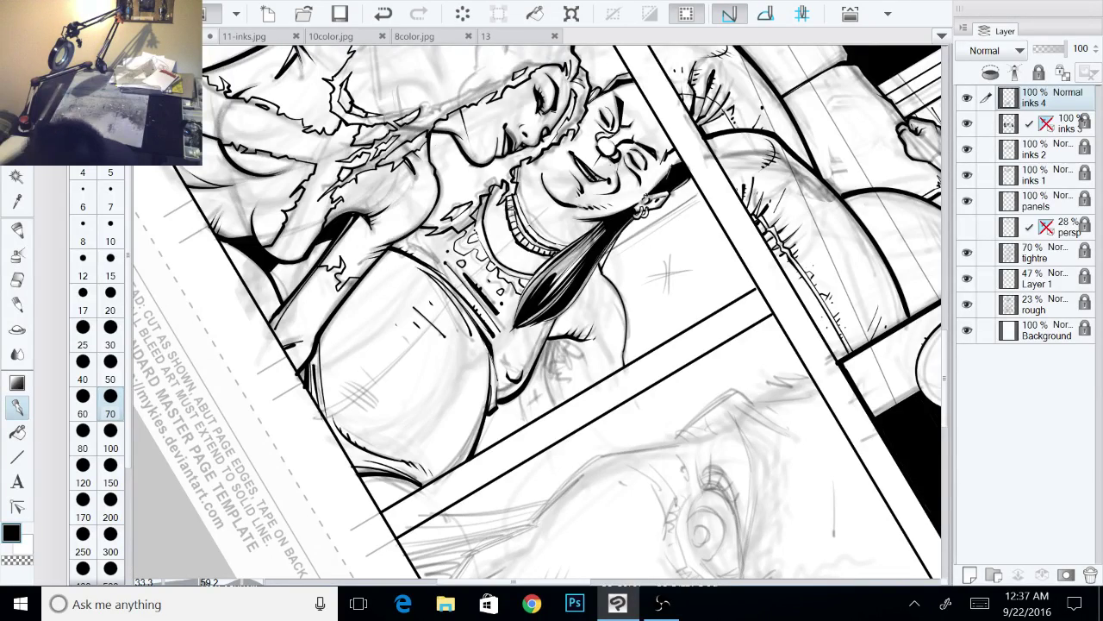
Step: Ink a closing line below the man's raised arm and fill the gap between his side and the panel border with black
{"action": "left_click_drag", "start_coordinate": [689, 345], "coordinate": [645, 198]}
{"action": "key", "text": "-"}
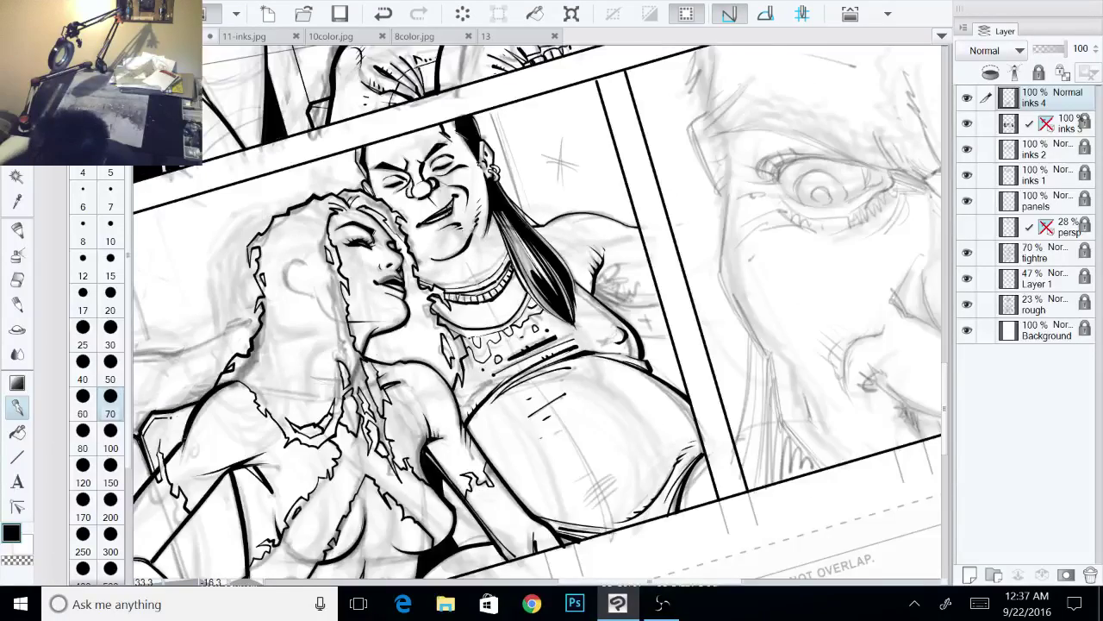
{"action": "key", "text": "-"}
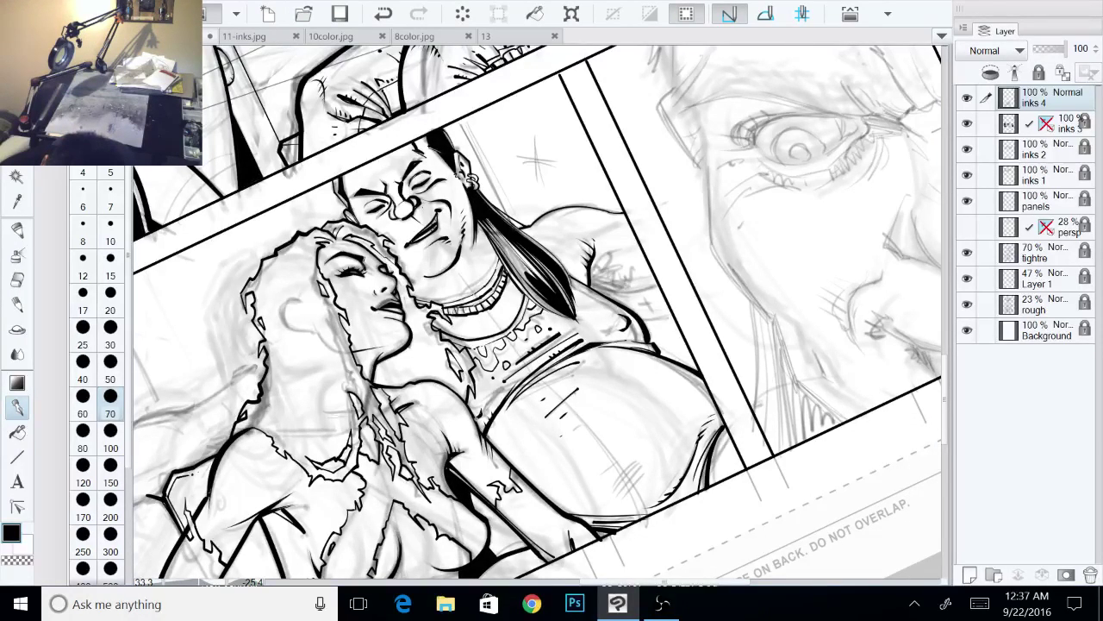
{"action": "left_click_drag", "start_coordinate": [538, 312], "coordinate": [493, 273]}
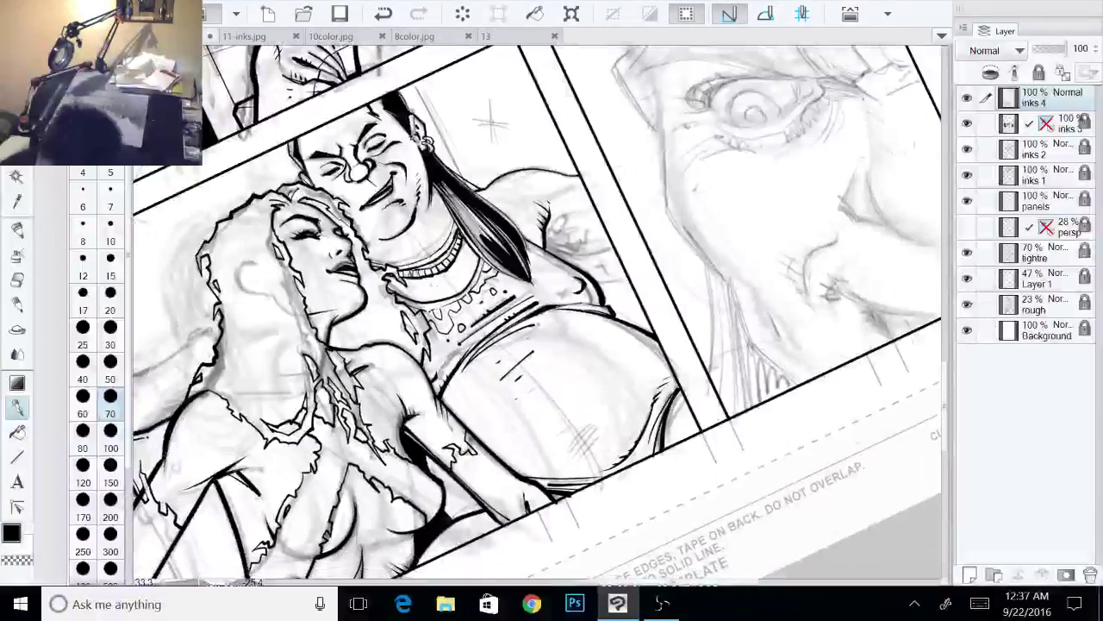
{"action": "key", "text": "^"}
{"action": "key", "text": "^"}
{"action": "key", "text": "ctrl+@"}
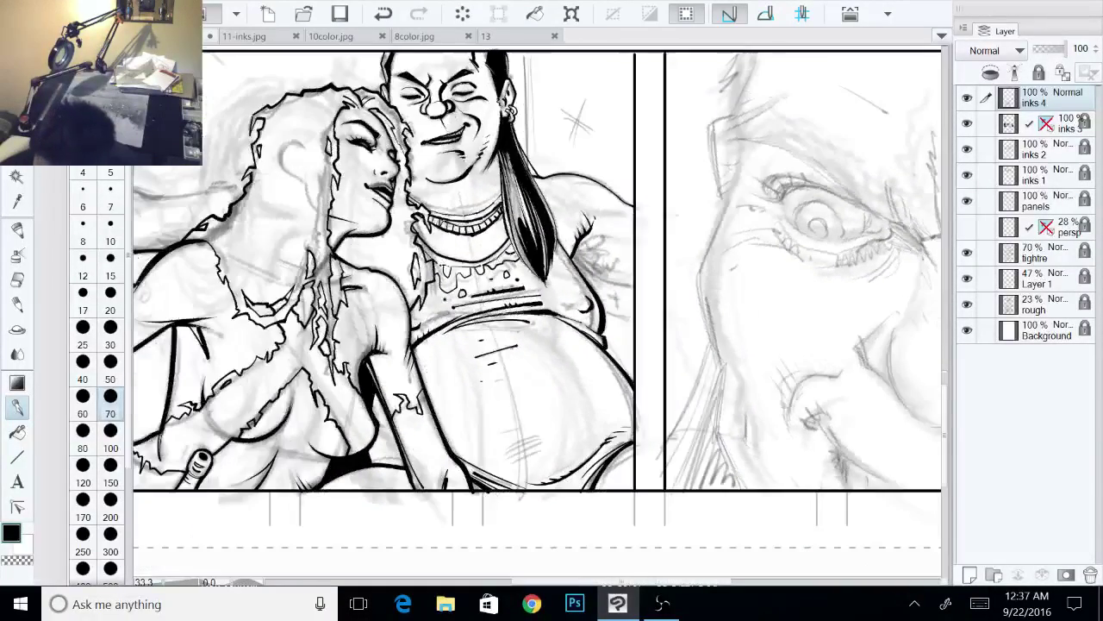
{"action": "left_click_drag", "start_coordinate": [538, 276], "coordinate": [502, 302]}
{"action": "key", "text": "asciicircum"}
{"action": "key", "text": "asciicircum"}
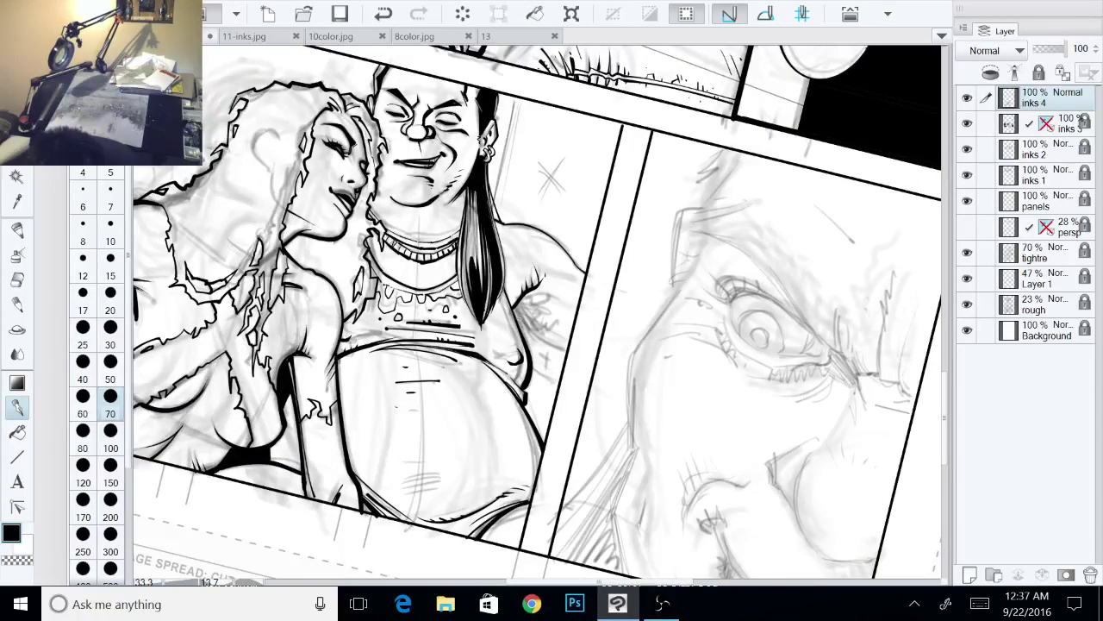
{"action": "mouse_move", "coordinate": [521, 320]}
{"action": "left_mouse_down"}
{"action": "mouse_move", "coordinate": [568, 356]}
{"action": "mouse_move", "coordinate": [559, 380]}
{"action": "mouse_move", "coordinate": [566, 354]}
{"action": "left_mouse_up"}
{"action": "key", "text": "g"}
{"action": "left_click", "coordinate": [555, 361]}
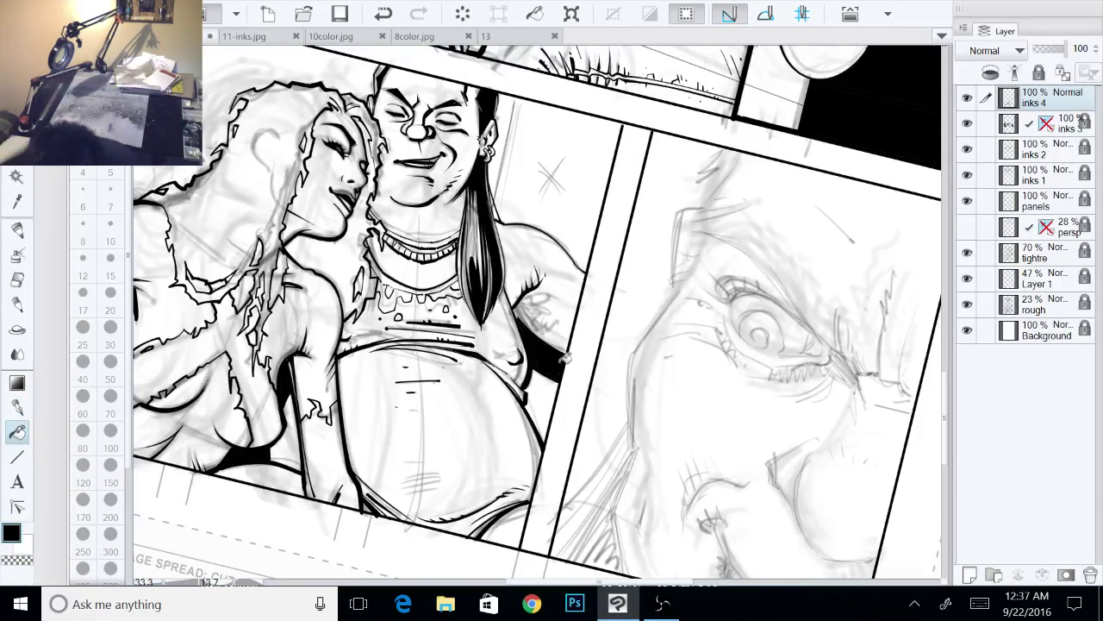
Step: Ink curly underarm hair below the man's raised arm, refining the tangled strokes with transparent color
{"action": "key", "text": "p"}
{"action": "left_click_drag", "start_coordinate": [534, 310], "coordinate": [564, 318]}
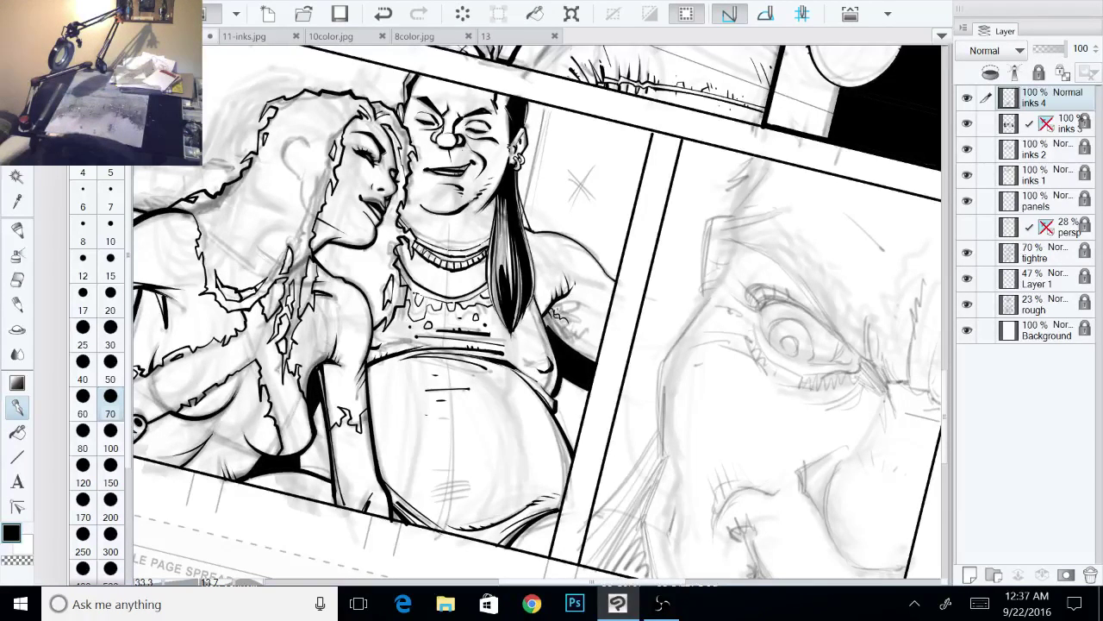
{"action": "left_click_drag", "start_coordinate": [561, 300], "coordinate": [571, 307]}
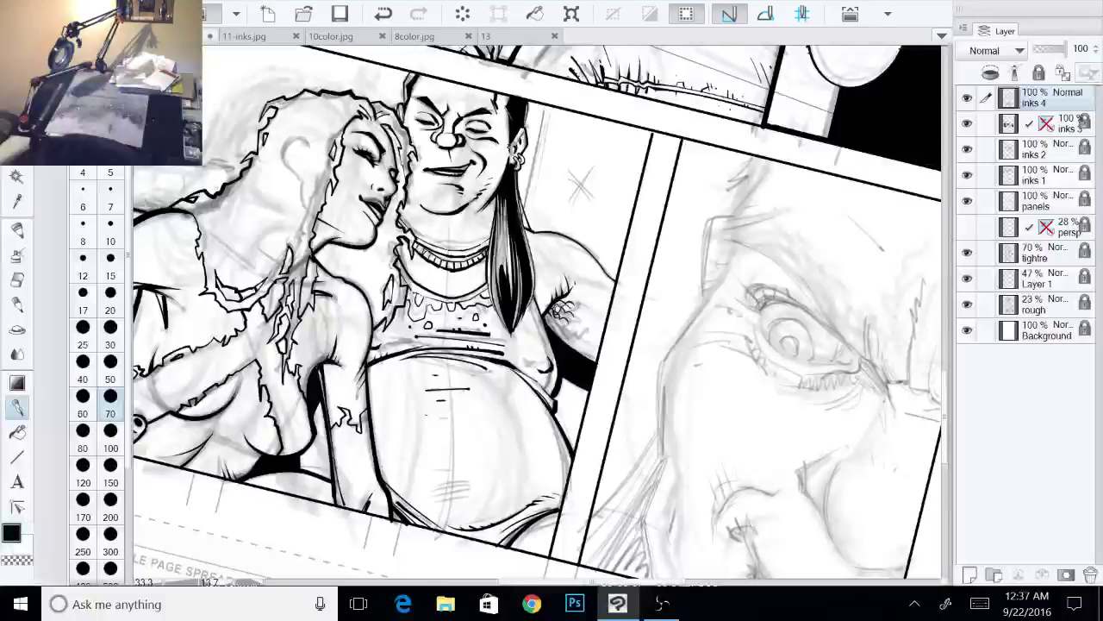
{"action": "mouse_move", "coordinate": [551, 302]}
{"action": "left_mouse_down"}
{"action": "mouse_move", "coordinate": [562, 336]}
{"action": "mouse_move", "coordinate": [581, 332]}
{"action": "mouse_move", "coordinate": [575, 297]}
{"action": "left_mouse_up"}
{"action": "mouse_move", "coordinate": [573, 321]}
{"action": "left_mouse_down"}
{"action": "mouse_move", "coordinate": [584, 314]}
{"action": "mouse_move", "coordinate": [561, 341]}
{"action": "mouse_move", "coordinate": [550, 332]}
{"action": "left_mouse_up"}
{"action": "key", "text": "x"}
{"action": "left_click_drag", "start_coordinate": [555, 322], "coordinate": [552, 340]}
{"action": "left_click_drag", "start_coordinate": [552, 337], "coordinate": [564, 351]}
{"action": "left_click_drag", "start_coordinate": [570, 345], "coordinate": [565, 350]}
{"action": "mouse_move", "coordinate": [557, 342]}
{"action": "left_mouse_down"}
{"action": "mouse_move", "coordinate": [564, 361]}
{"action": "mouse_move", "coordinate": [624, 290]}
{"action": "left_mouse_up"}
{"action": "key", "text": "x"}
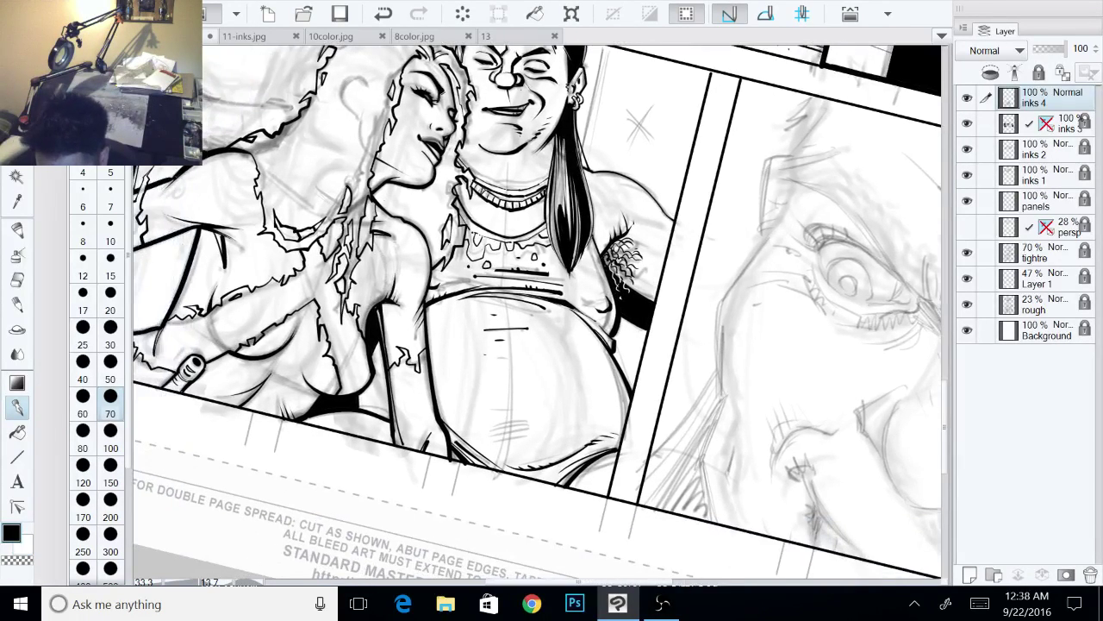
Step: Ink a curved contour beneath the woman's bust on the side nearest the man, tapering it into the black shadow
{"action": "key", "text": "ctrl+at"}
{"action": "left_click_drag", "start_coordinate": [517, 302], "coordinate": [585, 309]}
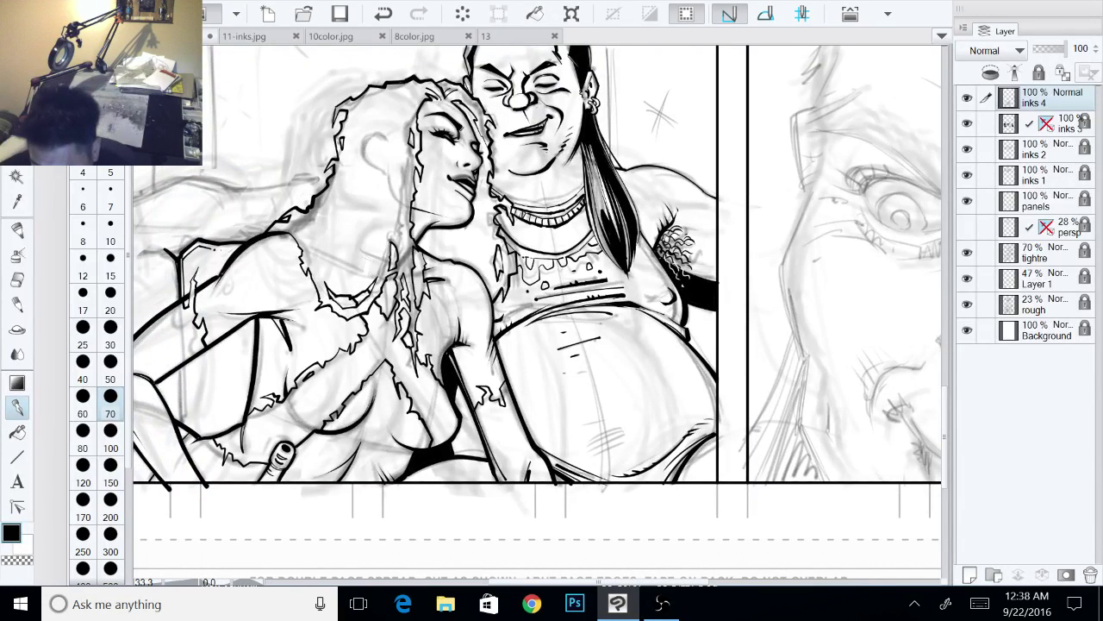
{"action": "left_click_drag", "start_coordinate": [517, 328], "coordinate": [559, 270]}
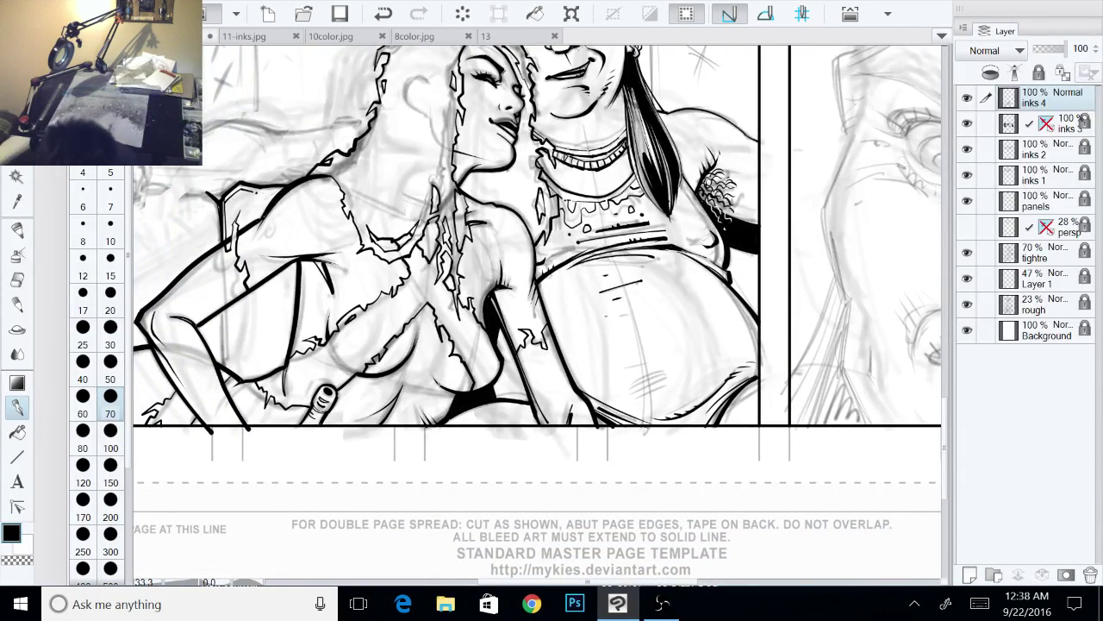
{"action": "left_click_drag", "start_coordinate": [433, 378], "coordinate": [451, 404]}
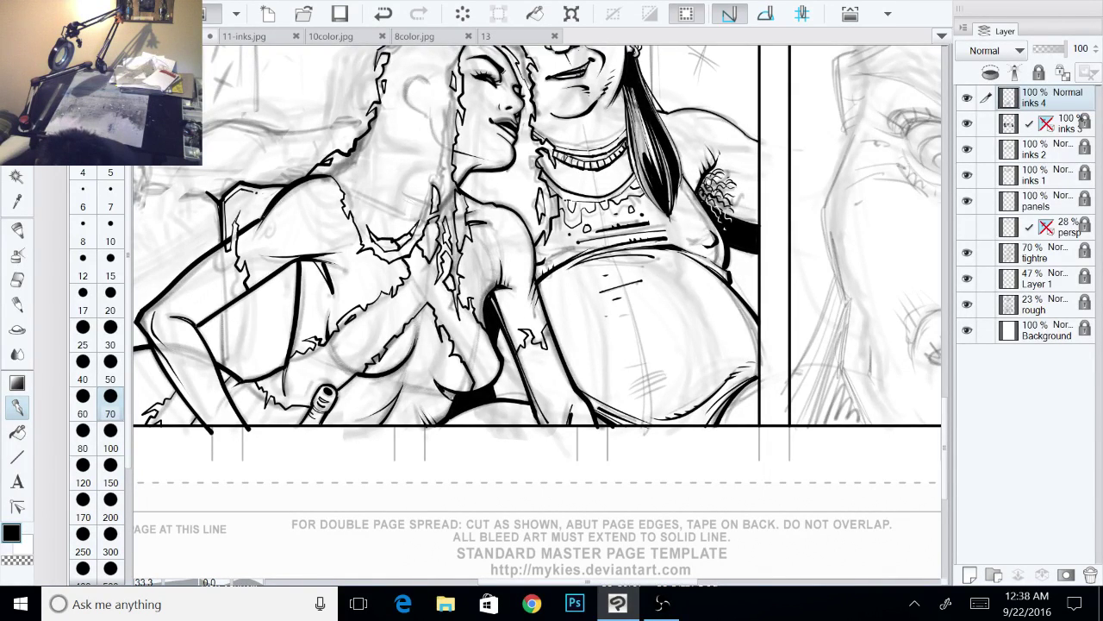
{"action": "left_click_drag", "start_coordinate": [444, 390], "coordinate": [522, 412]}
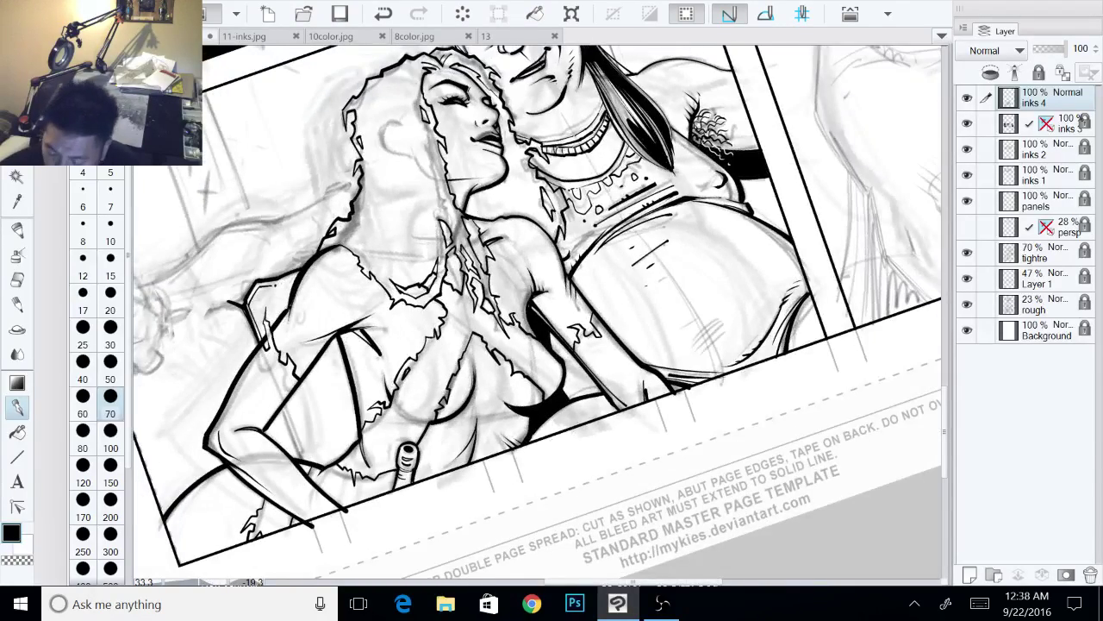
Step: Ink a narrow trim band with short hatch marks in the gap between the woman's forearm and the black shadow below her bust
{"action": "key", "text": "minus"}
{"action": "key", "text": "minus"}
{"action": "key", "text": "minus"}
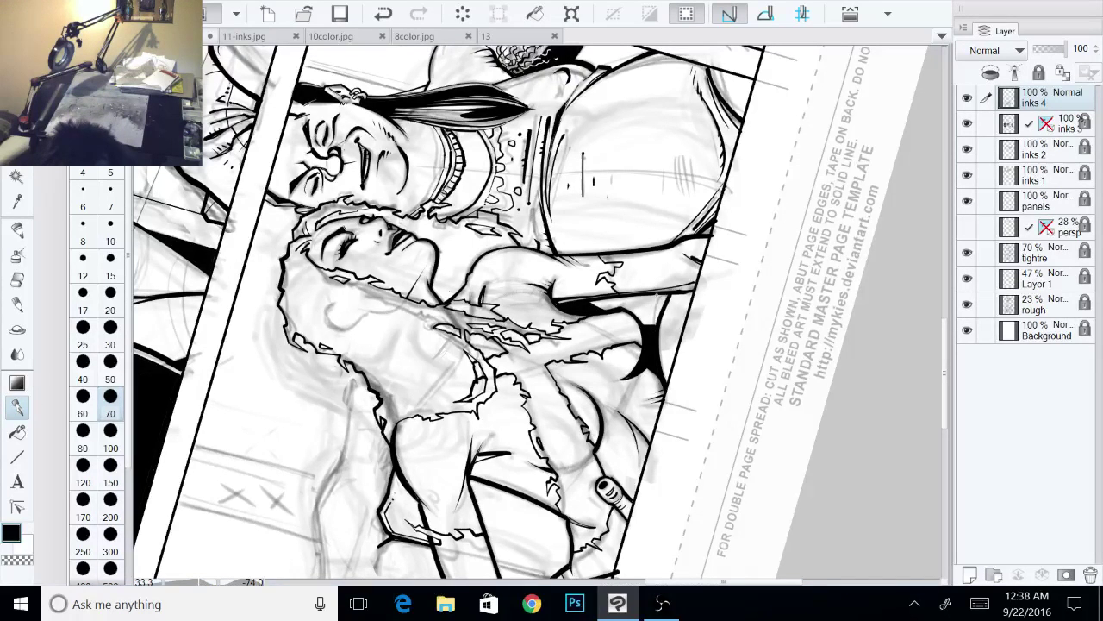
{"action": "left_click_drag", "start_coordinate": [659, 293], "coordinate": [657, 321]}
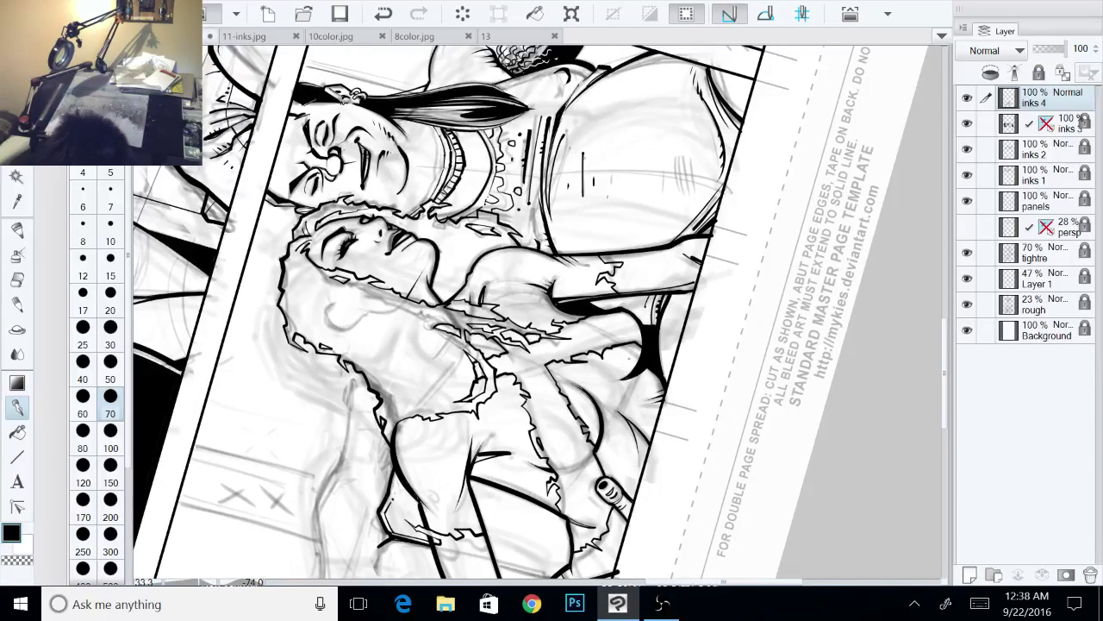
Step: Outline a crescent shadow beneath the woman's bust above the raised fingertip and fill it with black
{"action": "left_click_drag", "start_coordinate": [606, 487], "coordinate": [489, 428]}
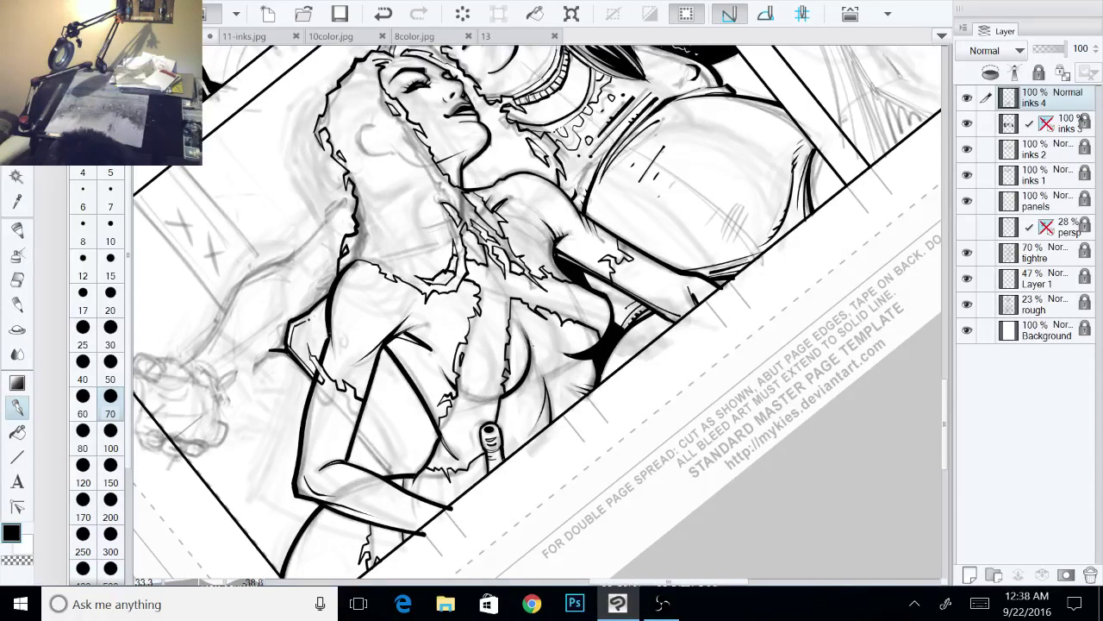
{"action": "left_click_drag", "start_coordinate": [536, 340], "coordinate": [504, 411]}
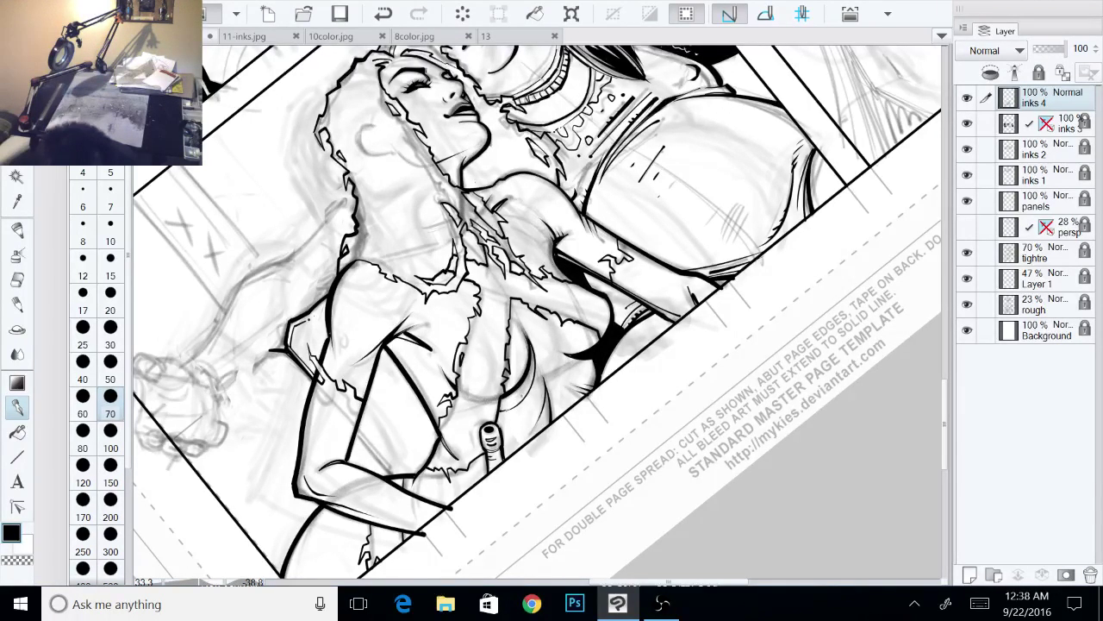
{"action": "key", "text": "g"}
{"action": "left_click", "coordinate": [524, 393]}
{"action": "key", "text": "p"}
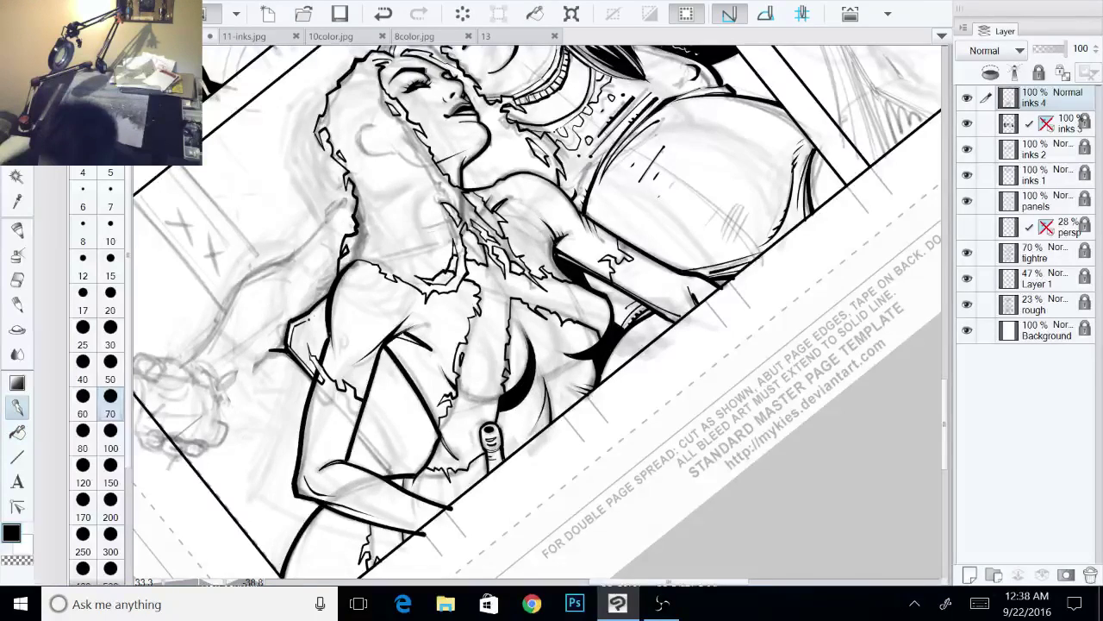
Step: Close off the small underarm shadow between the woman's bent arm and torso, fill it with black and feather its edge
{"action": "mouse_move", "coordinate": [543, 406]}
{"action": "left_mouse_down"}
{"action": "mouse_move", "coordinate": [549, 427]}
{"action": "mouse_move", "coordinate": [484, 414]}
{"action": "left_mouse_up"}
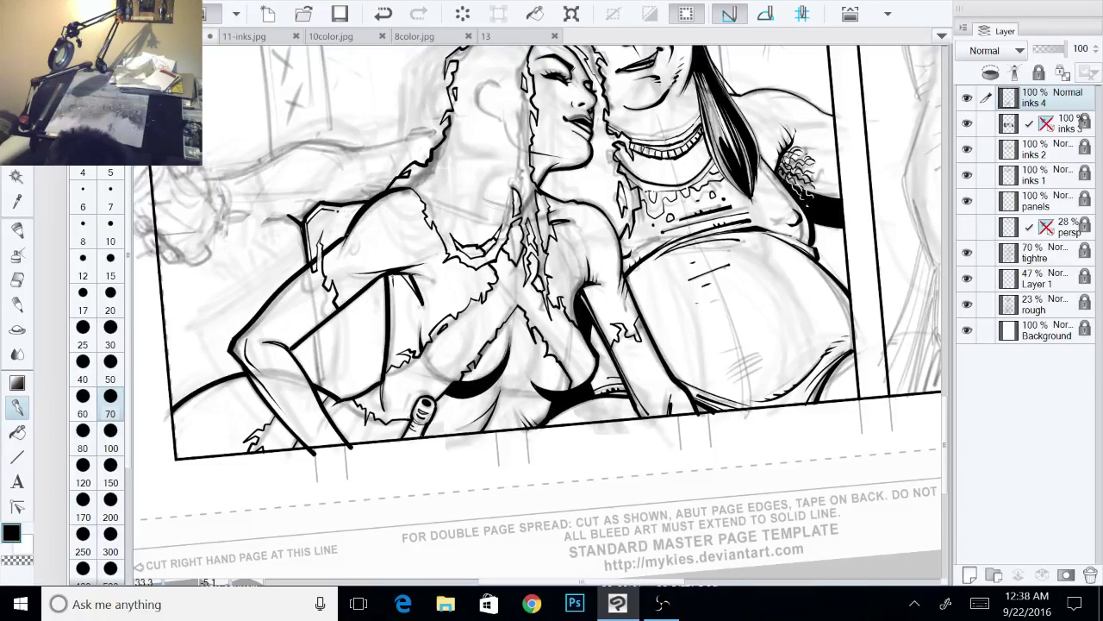
{"action": "left_click_drag", "start_coordinate": [402, 286], "coordinate": [416, 292]}
{"action": "key", "text": "g"}
{"action": "left_click", "coordinate": [402, 283]}
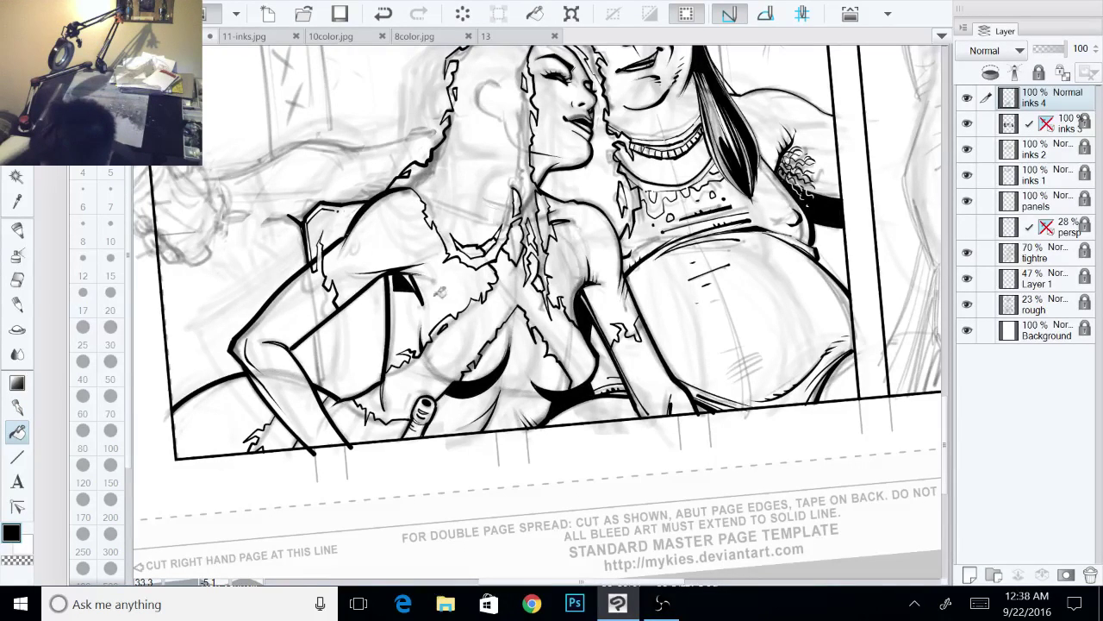
{"action": "key", "text": "p"}
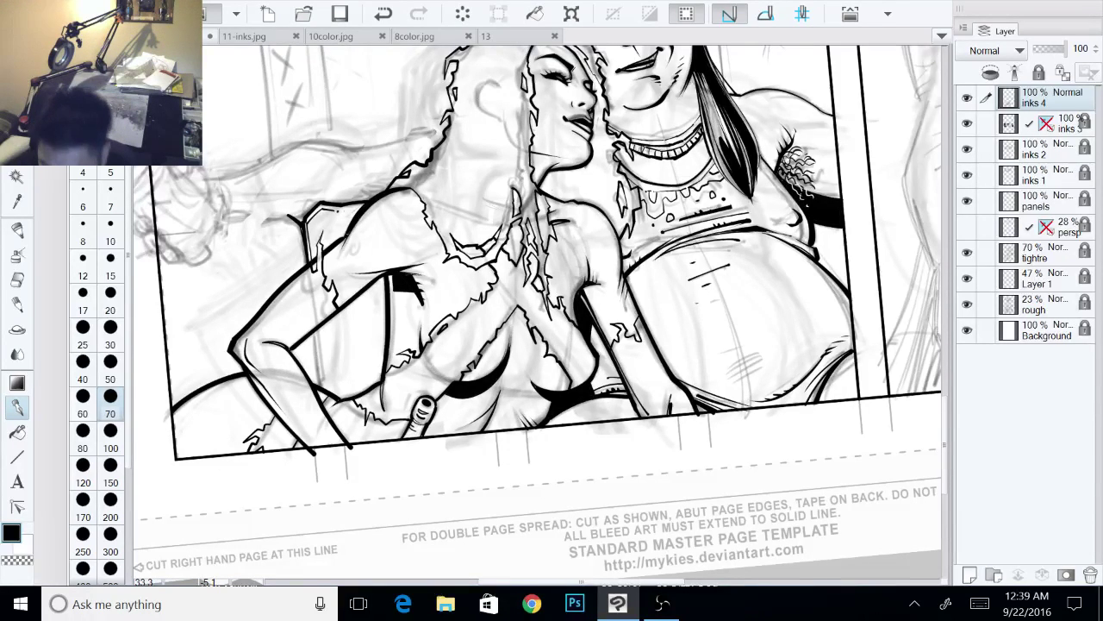
{"action": "left_click_drag", "start_coordinate": [535, 284], "coordinate": [491, 391]}
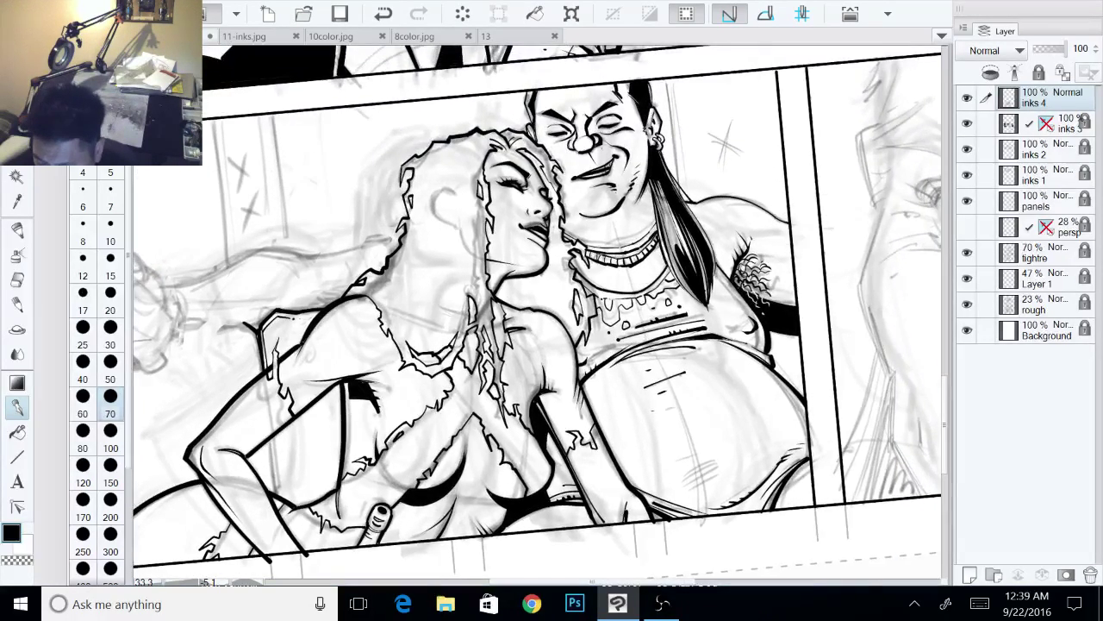
{"action": "left_click_drag", "start_coordinate": [648, 133], "coordinate": [716, 168]}
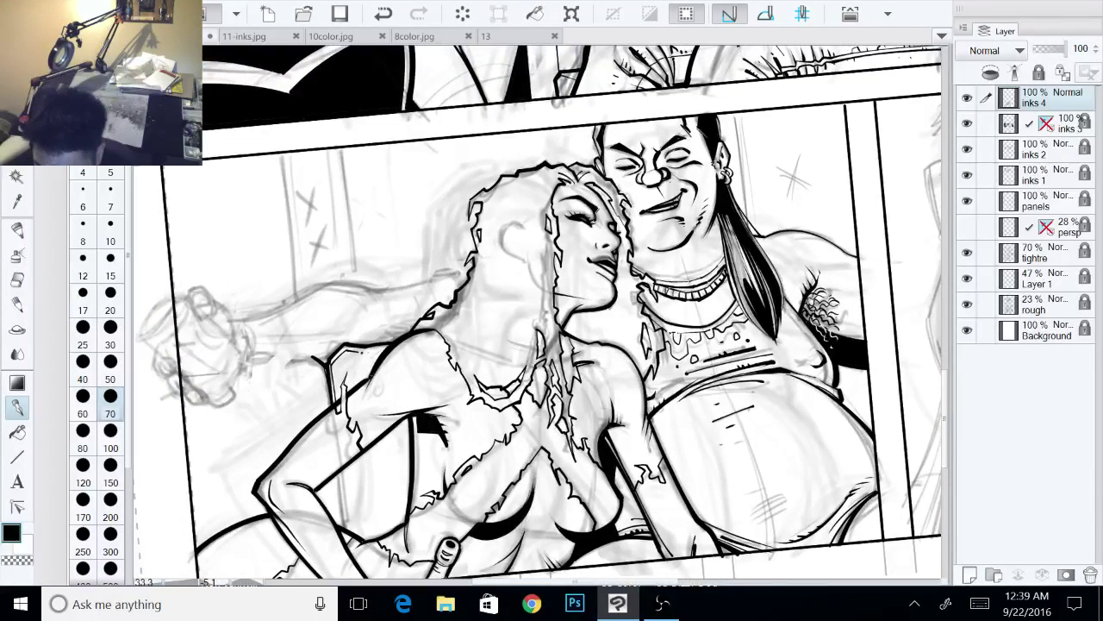
{"action": "left_click_drag", "start_coordinate": [551, 310], "coordinate": [747, 314]}
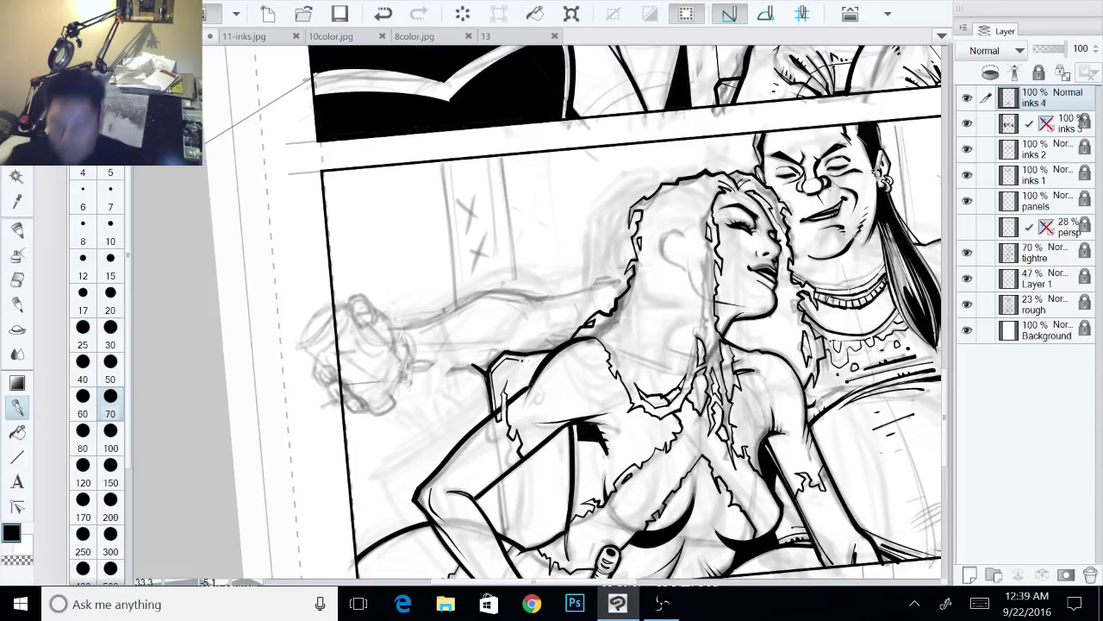
{"action": "left_click_drag", "start_coordinate": [655, 285], "coordinate": [474, 346]}
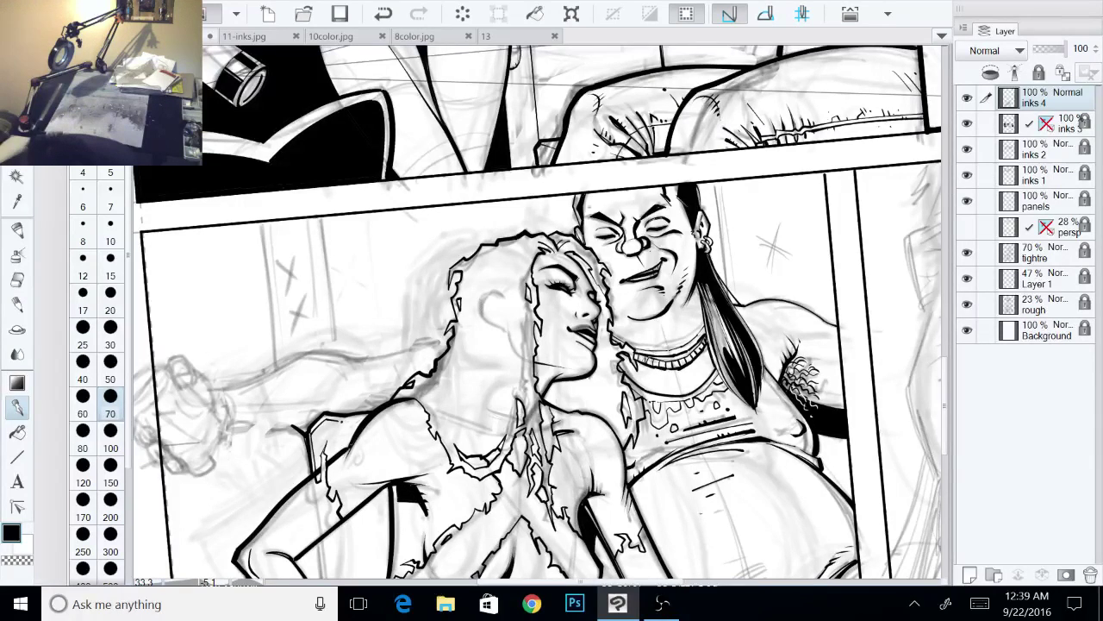
{"action": "key", "text": "c"}
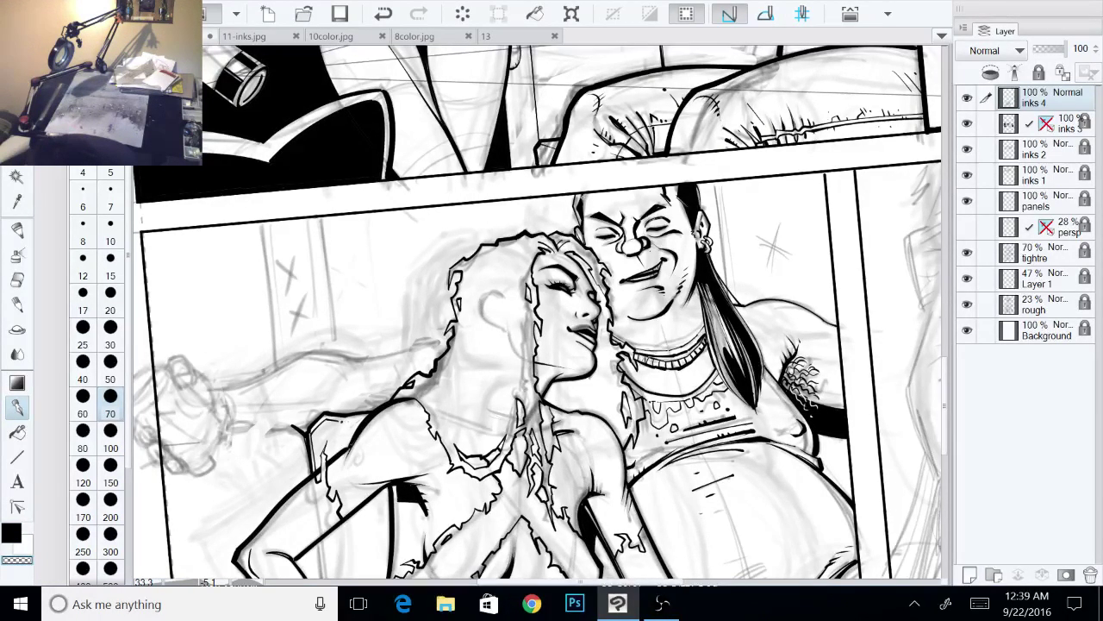
{"action": "key", "text": "c"}
{"action": "left_click_drag", "start_coordinate": [538, 345], "coordinate": [590, 295]}
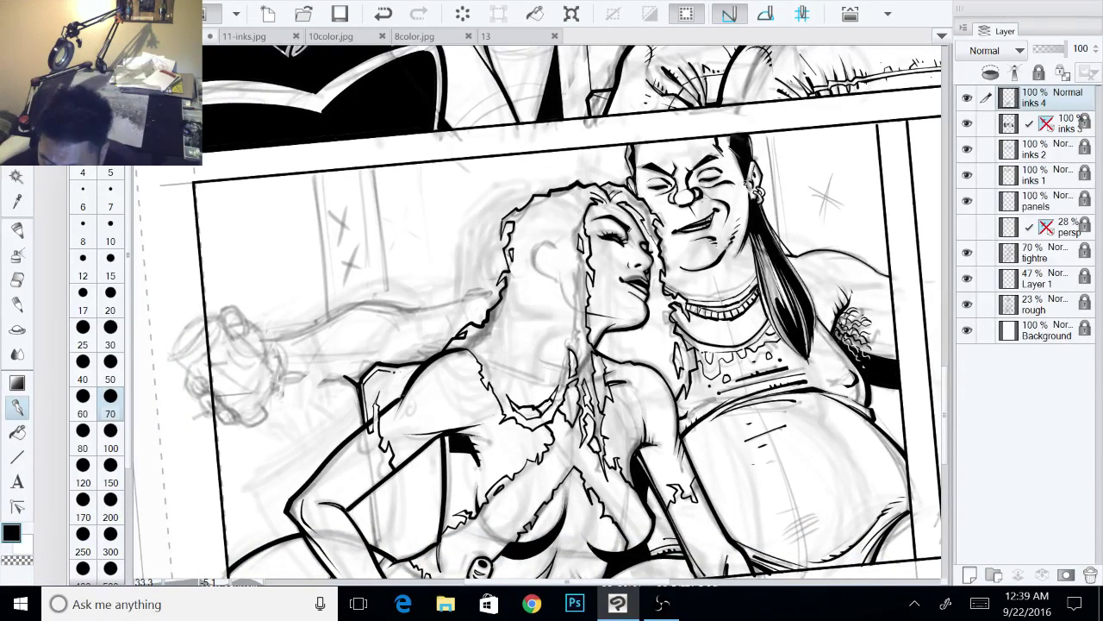
Step: Ink the elbow crease and short shading strokes on the outstretched arm behind the woman's shoulder
{"action": "left_click_drag", "start_coordinate": [690, 362], "coordinate": [724, 190]}
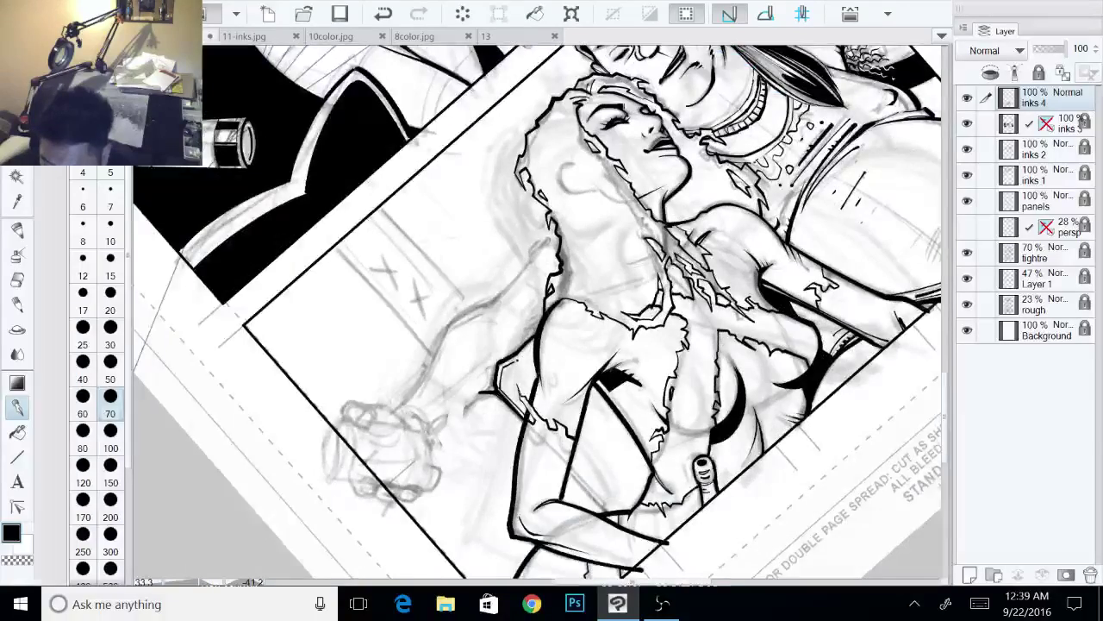
{"action": "left_click_drag", "start_coordinate": [689, 345], "coordinate": [686, 268]}
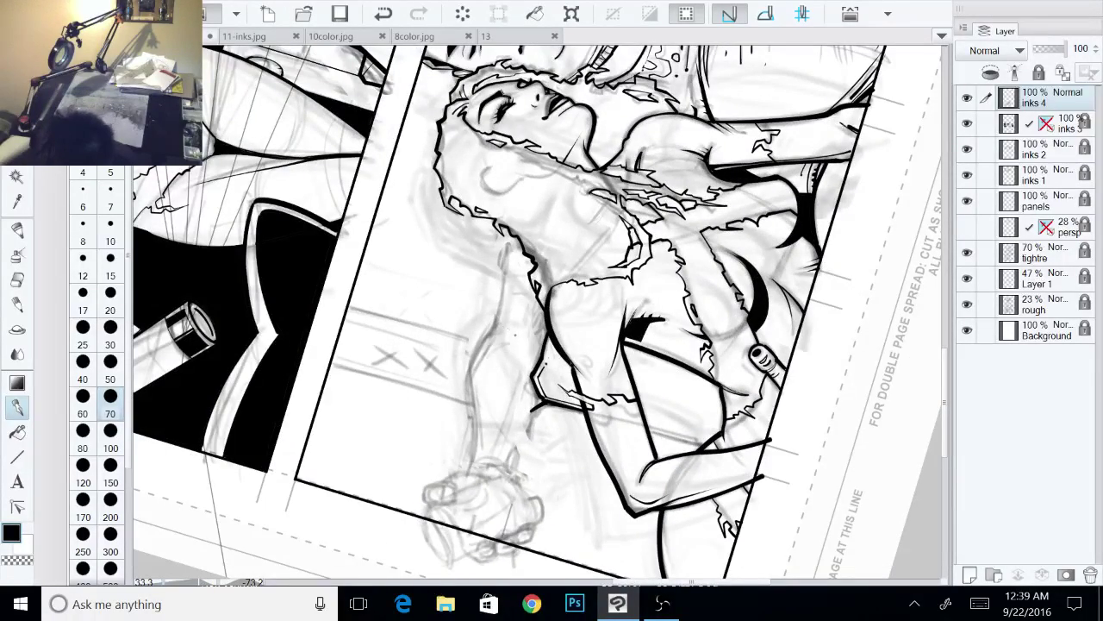
{"action": "left_click_drag", "start_coordinate": [506, 327], "coordinate": [540, 354]}
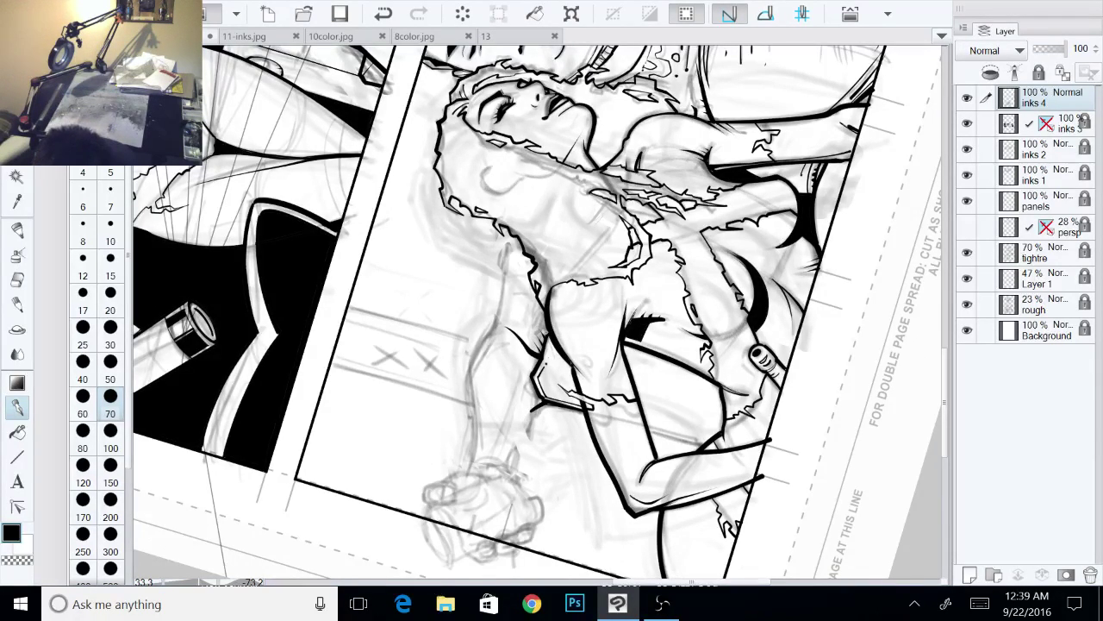
Step: Ink the upper contour of the outstretched arm from the woman's hair down to the wrist of the hand holding the glass
{"action": "left_click_drag", "start_coordinate": [596, 90], "coordinate": [482, 87]}
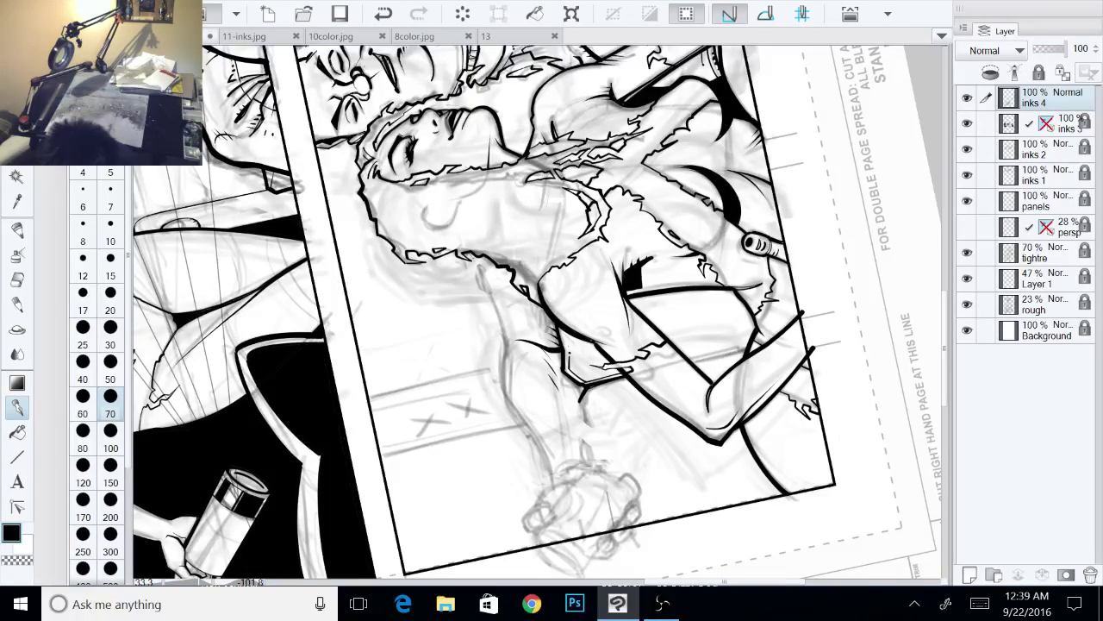
{"action": "left_click_drag", "start_coordinate": [473, 257], "coordinate": [530, 426]}
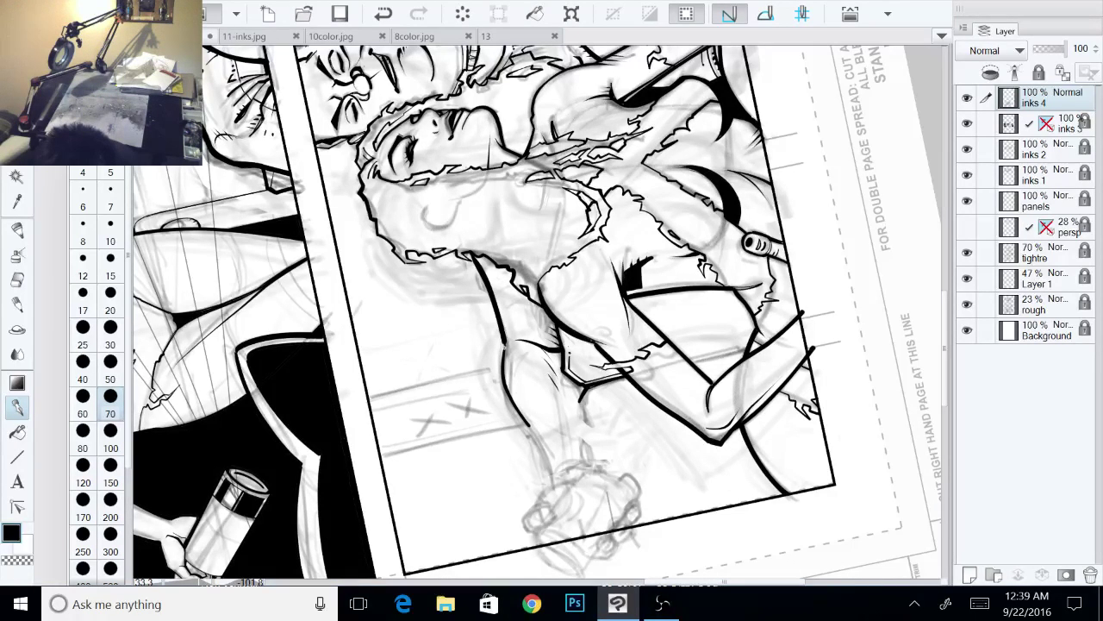
{"action": "mouse_move", "coordinate": [499, 343]}
{"action": "left_mouse_down"}
{"action": "mouse_move", "coordinate": [511, 407]}
{"action": "mouse_move", "coordinate": [545, 481]}
{"action": "left_mouse_up"}
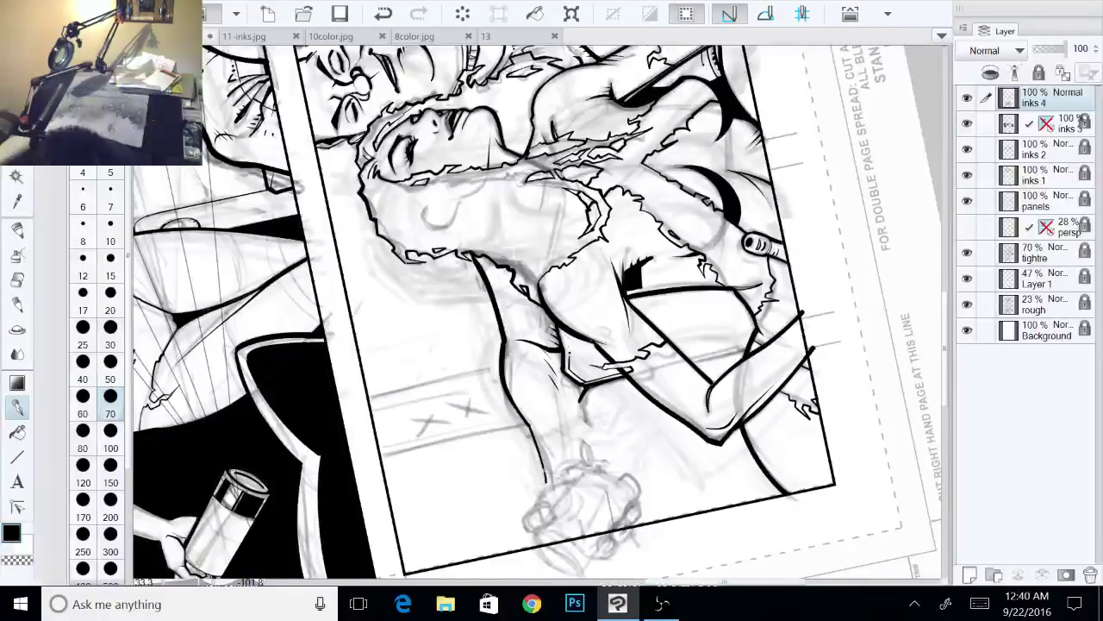
Step: Ink the underside of the outstretched forearm from the wrist to the angular corner behind the woman's shoulder with layered strokes
{"action": "mouse_move", "coordinate": [529, 427]}
{"action": "left_mouse_down"}
{"action": "mouse_move", "coordinate": [546, 484]}
{"action": "mouse_move", "coordinate": [529, 426]}
{"action": "mouse_move", "coordinate": [438, 408]}
{"action": "mouse_move", "coordinate": [408, 428]}
{"action": "mouse_move", "coordinate": [365, 343]}
{"action": "mouse_move", "coordinate": [355, 386]}
{"action": "mouse_move", "coordinate": [344, 270]}
{"action": "mouse_move", "coordinate": [381, 278]}
{"action": "mouse_move", "coordinate": [403, 224]}
{"action": "left_mouse_up"}
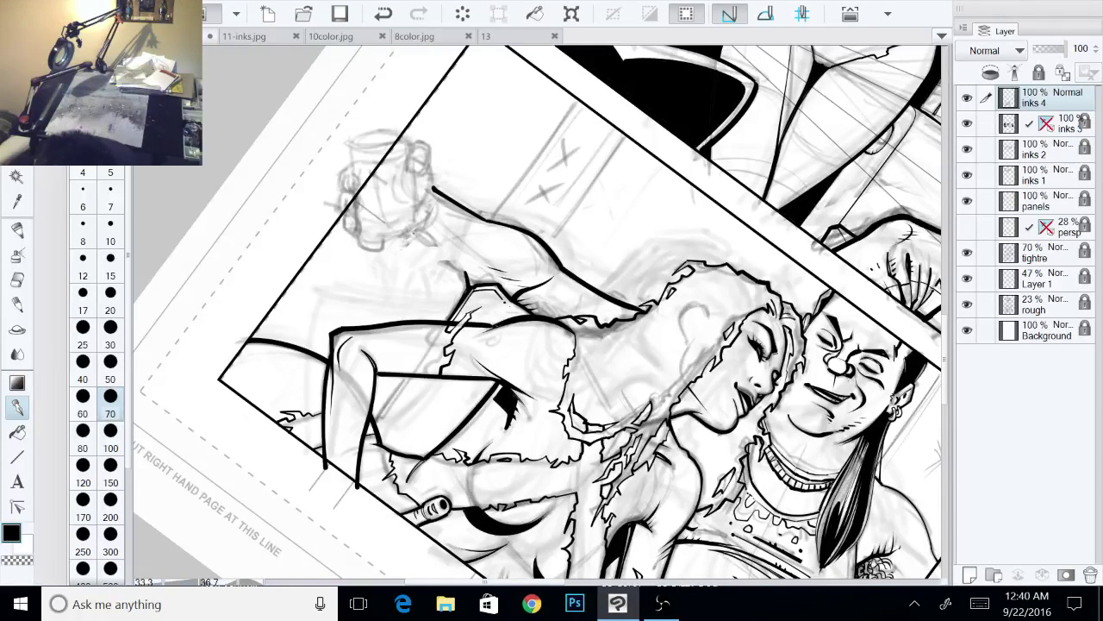
{"action": "left_click_drag", "start_coordinate": [412, 231], "coordinate": [461, 269]}
{"action": "left_click_drag", "start_coordinate": [412, 233], "coordinate": [466, 273]}
{"action": "left_click_drag", "start_coordinate": [409, 237], "coordinate": [454, 269]}
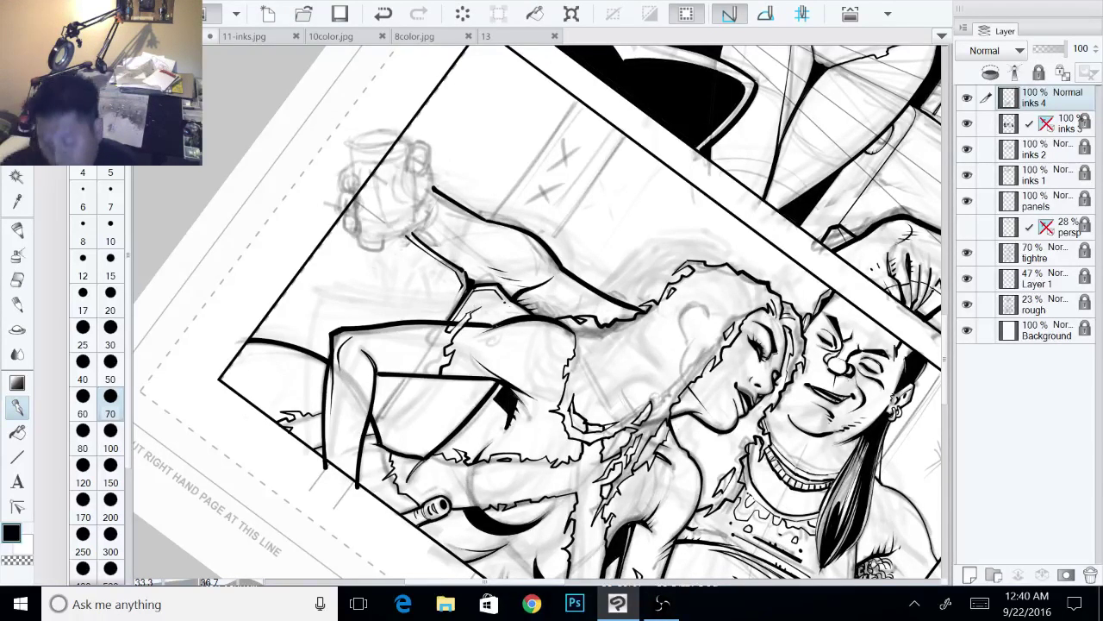
Step: Outline the upper fingertip of the hand holding the glass, including its nail, and thicken the contour
{"action": "left_click_drag", "start_coordinate": [414, 232], "coordinate": [391, 298]}
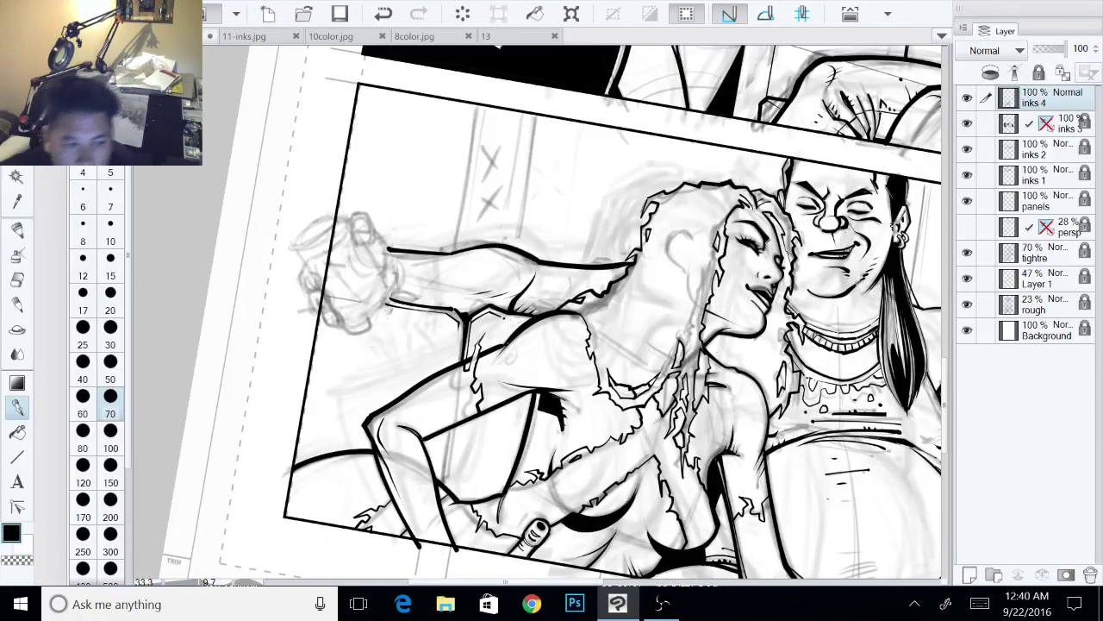
{"action": "left_click_drag", "start_coordinate": [414, 276], "coordinate": [639, 295]}
{"action": "left_click_drag", "start_coordinate": [492, 285], "coordinate": [630, 308]}
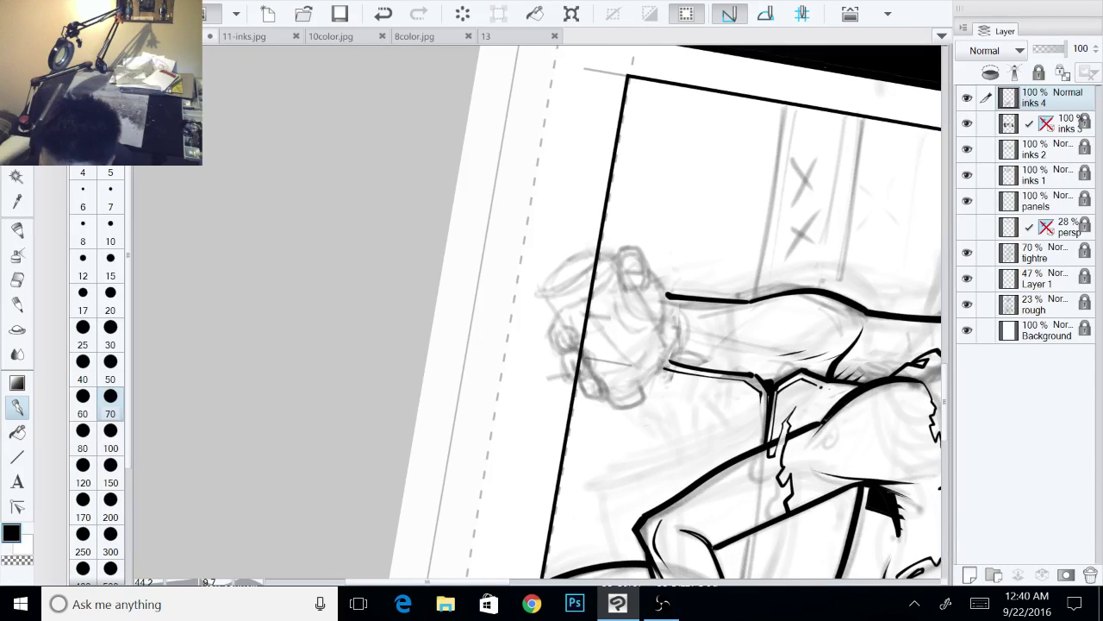
{"action": "key", "text": "ctrl+at"}
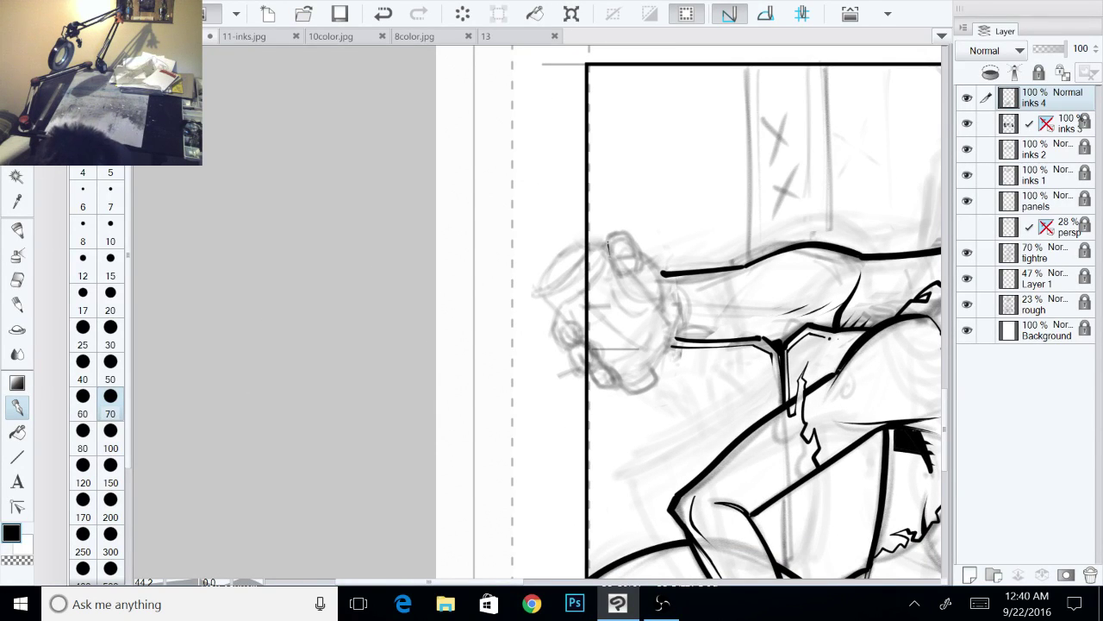
{"action": "mouse_move", "coordinate": [608, 241]}
{"action": "left_mouse_down"}
{"action": "mouse_move", "coordinate": [612, 265]}
{"action": "mouse_move", "coordinate": [633, 248]}
{"action": "mouse_move", "coordinate": [626, 271]}
{"action": "mouse_move", "coordinate": [638, 256]}
{"action": "left_mouse_up"}
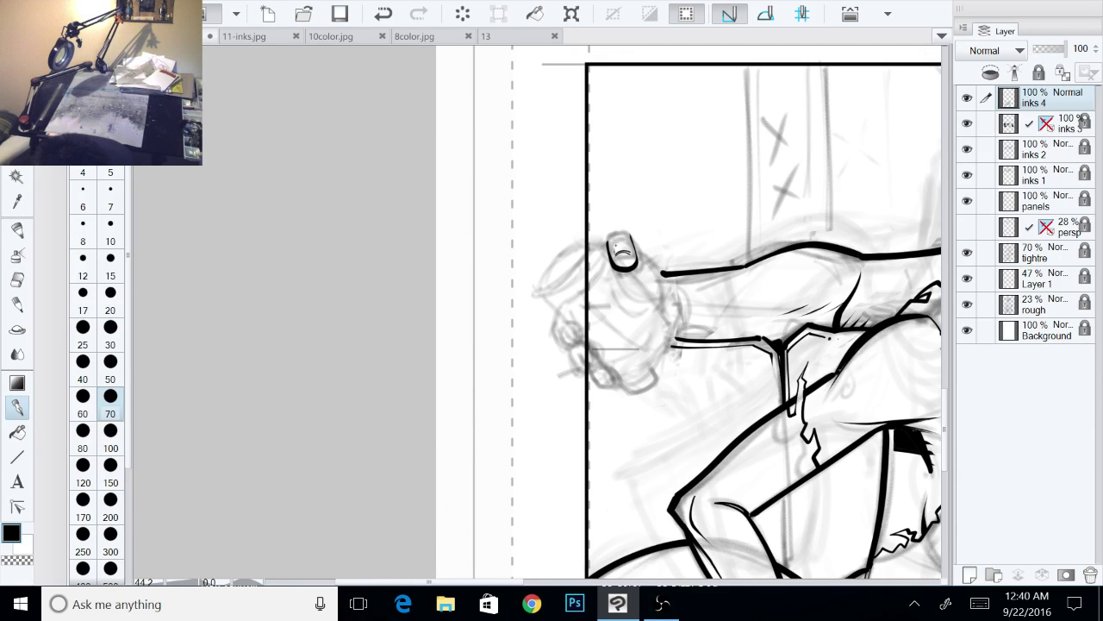
{"action": "left_click_drag", "start_coordinate": [629, 246], "coordinate": [615, 256]}
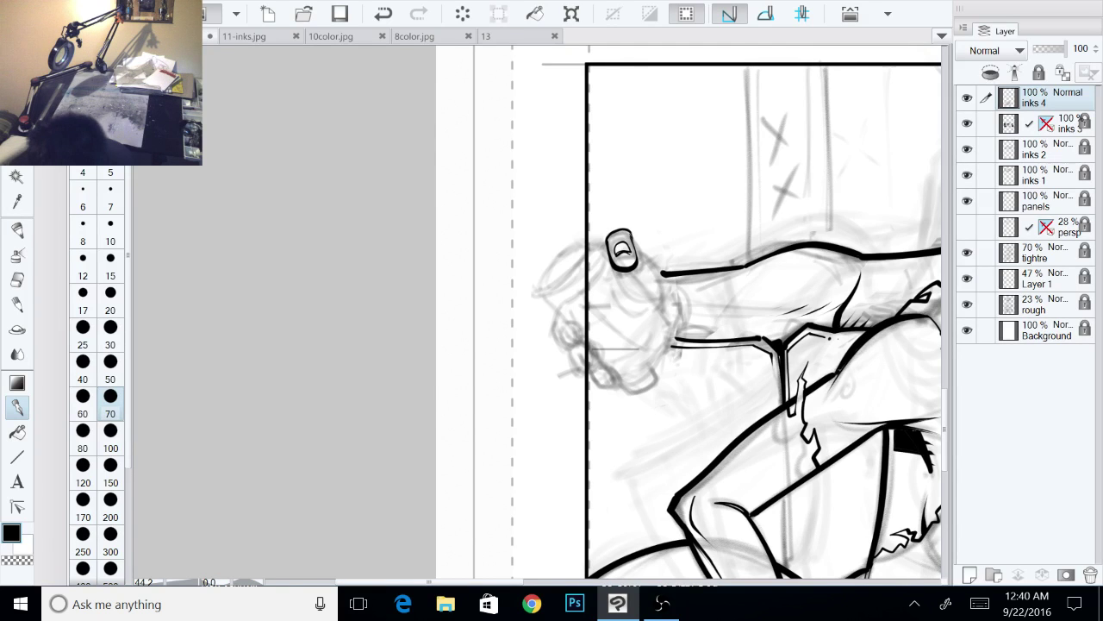
{"action": "left_click_drag", "start_coordinate": [752, 383], "coordinate": [662, 400]}
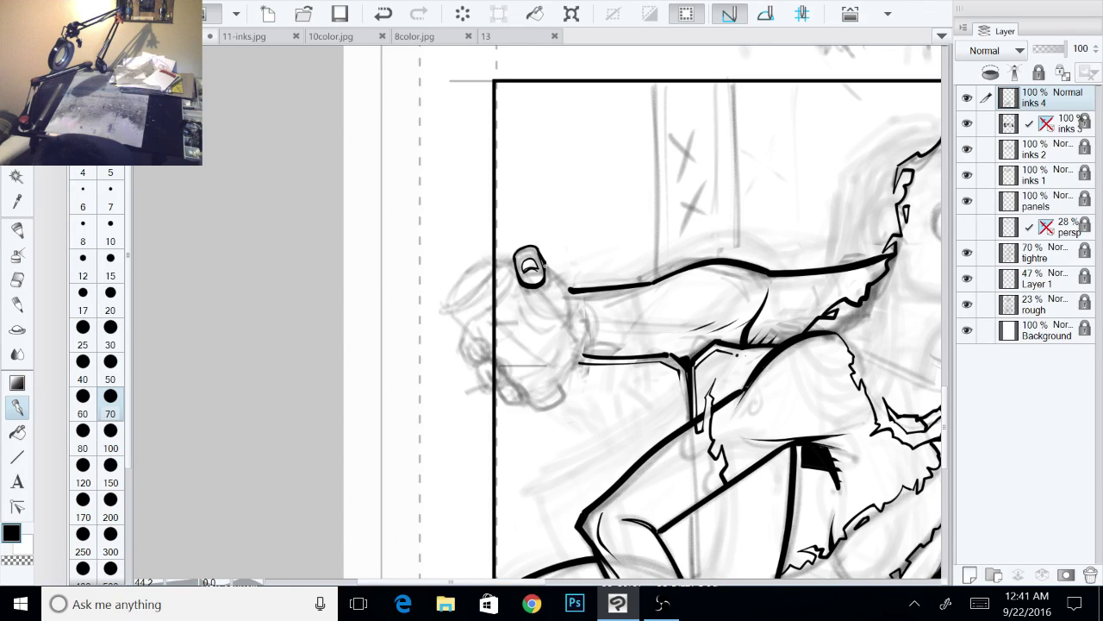
Step: Ink the thumb's outer contour from the inked tip down to the wrist and add short crease strokes
{"action": "left_click_drag", "start_coordinate": [561, 273], "coordinate": [569, 322]}
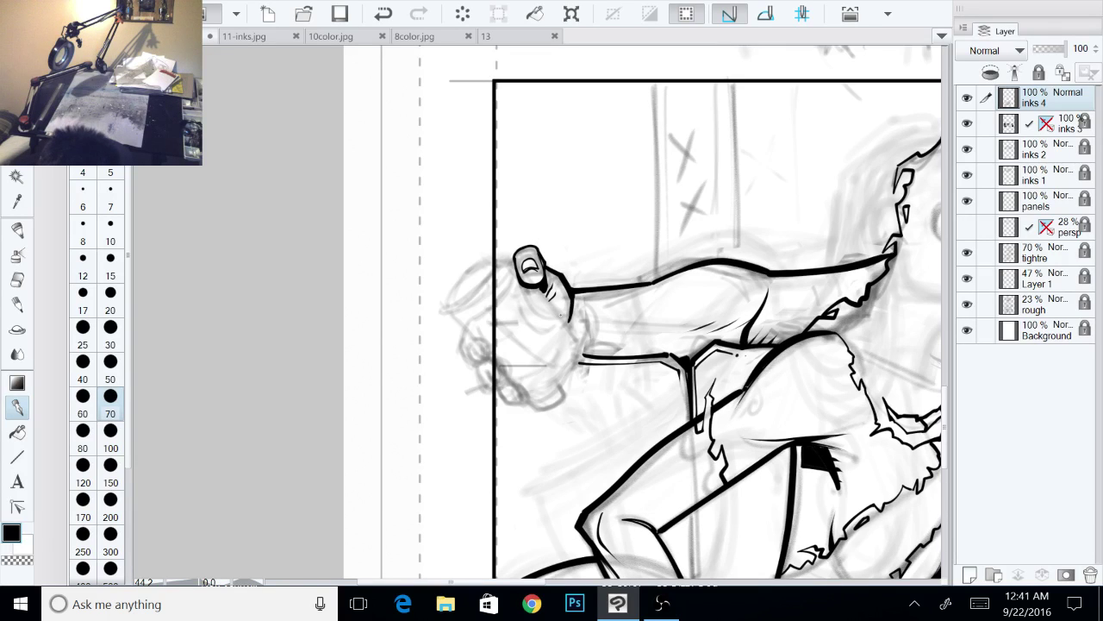
{"action": "left_click_drag", "start_coordinate": [562, 316], "coordinate": [571, 304]}
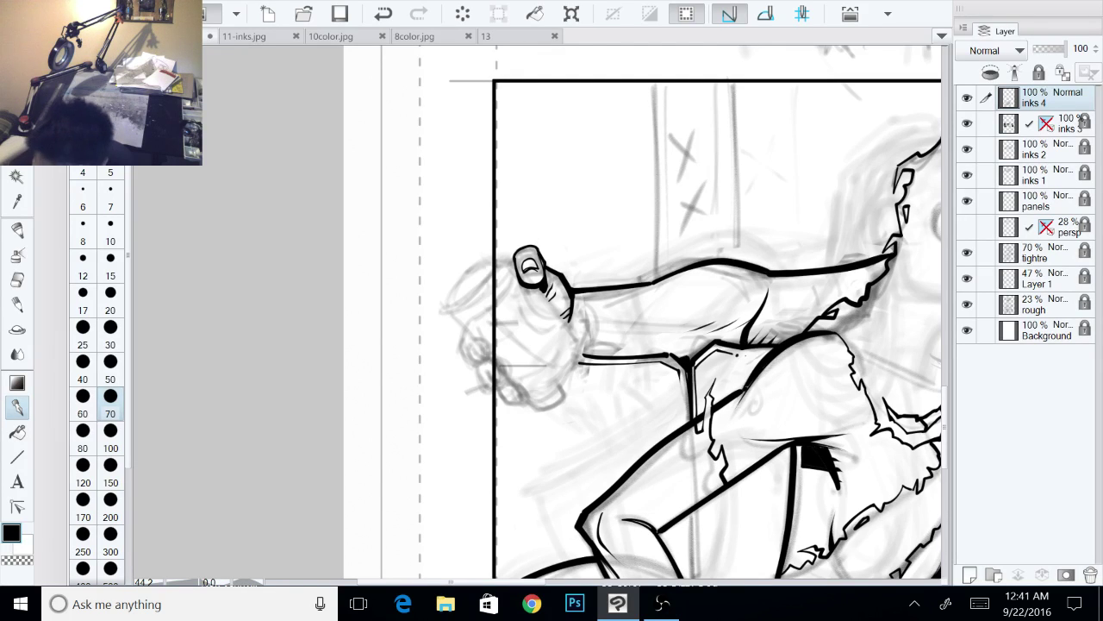
Step: Select the inked thumb tip, rotate it slightly clockwise in line with the thumb, and clear the selection
{"action": "key", "text": "shift+space"}
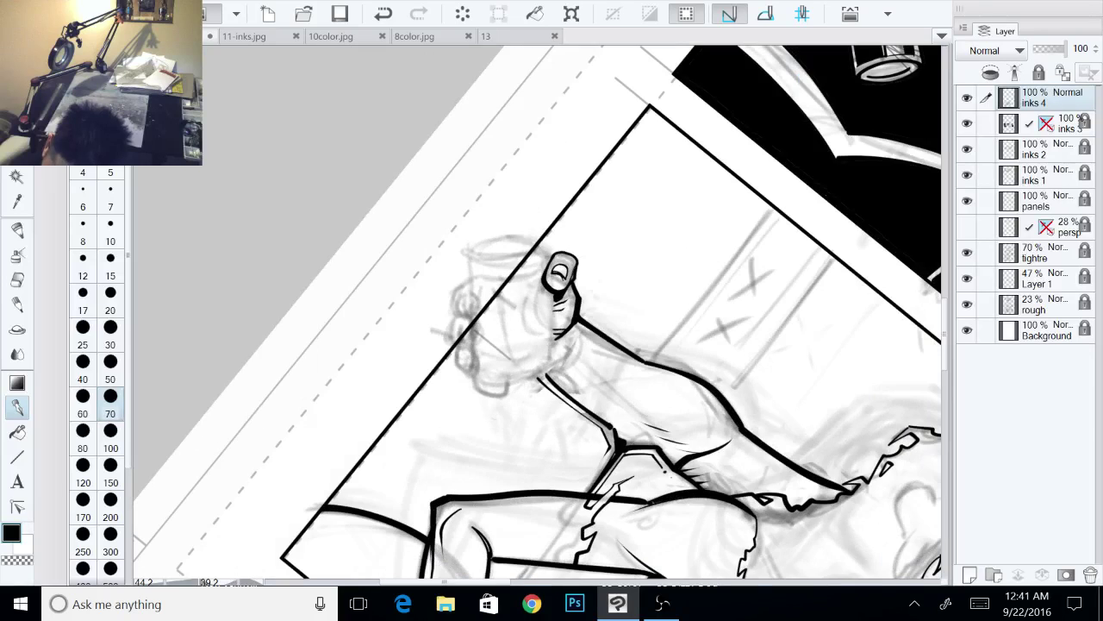
{"action": "key", "text": "space"}
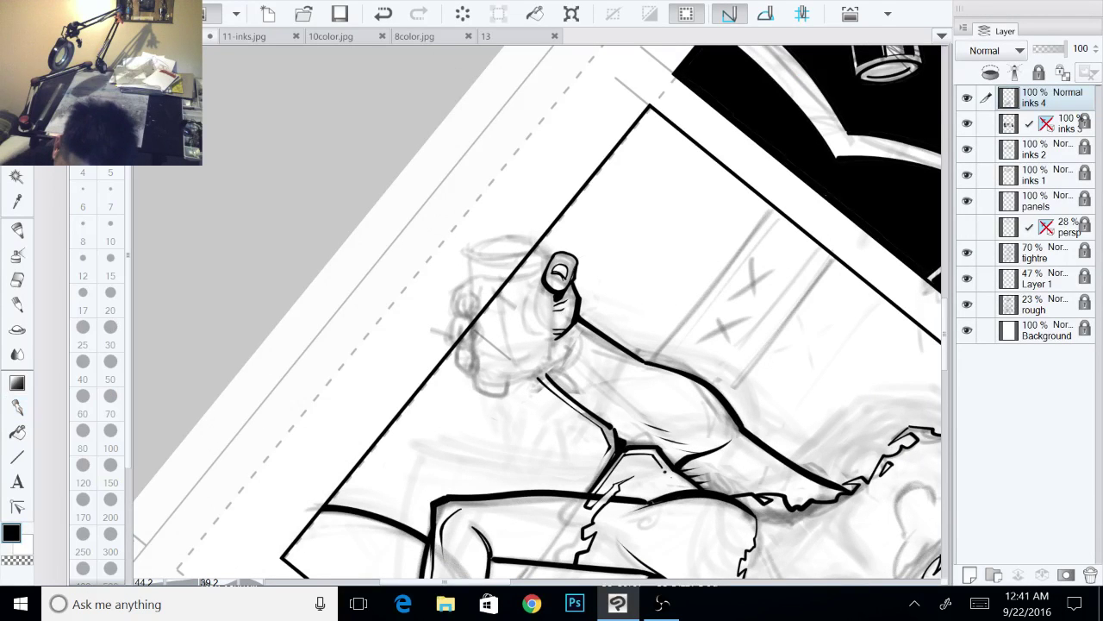
{"action": "mouse_move", "coordinate": [554, 250]}
{"action": "left_mouse_down"}
{"action": "mouse_move", "coordinate": [540, 286]}
{"action": "mouse_move", "coordinate": [556, 296]}
{"action": "mouse_move", "coordinate": [583, 266]}
{"action": "mouse_move", "coordinate": [556, 246]}
{"action": "left_mouse_up"}
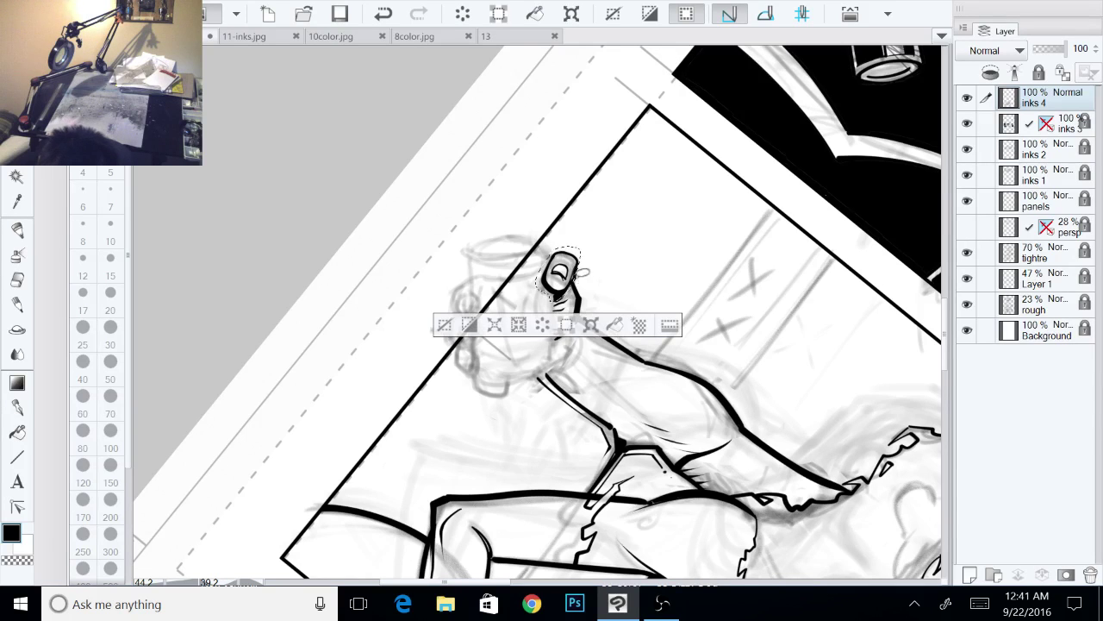
{"action": "key", "text": "ctrl+t"}
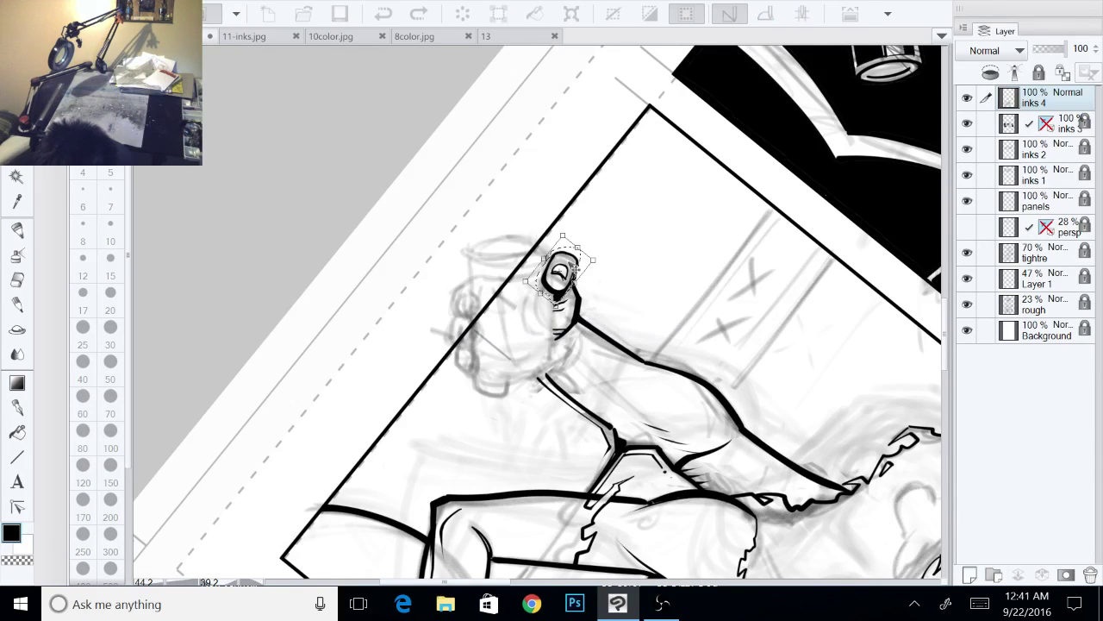
{"action": "mouse_move", "coordinate": [570, 268]}
{"action": "left_mouse_down"}
{"action": "mouse_move", "coordinate": [581, 233]}
{"action": "mouse_move", "coordinate": [585, 267]}
{"action": "left_mouse_up"}
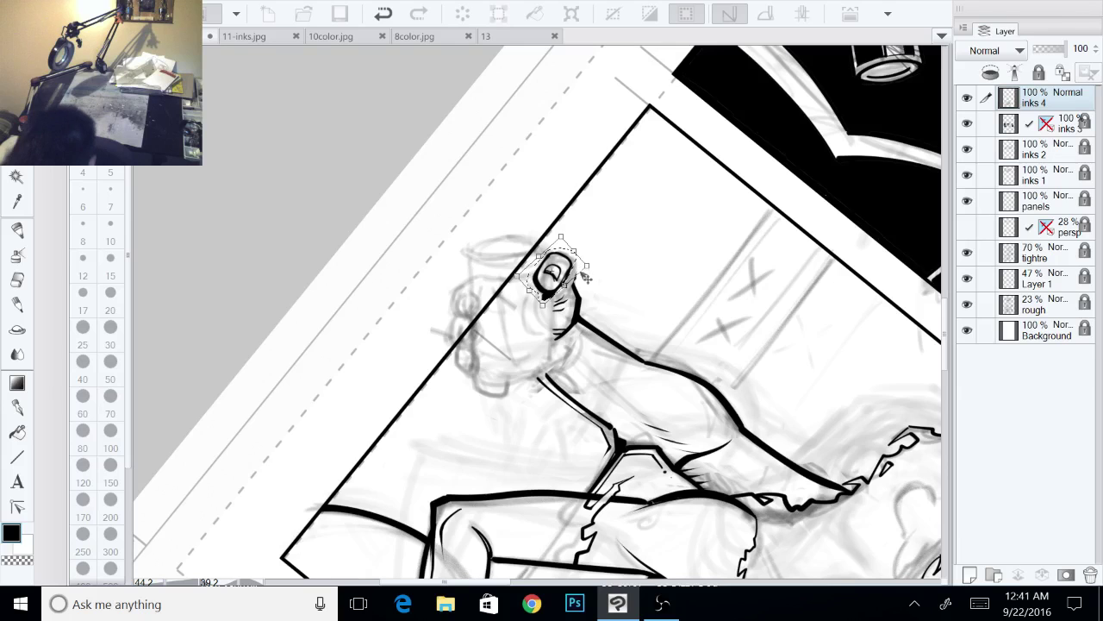
{"action": "key", "text": "Return"}
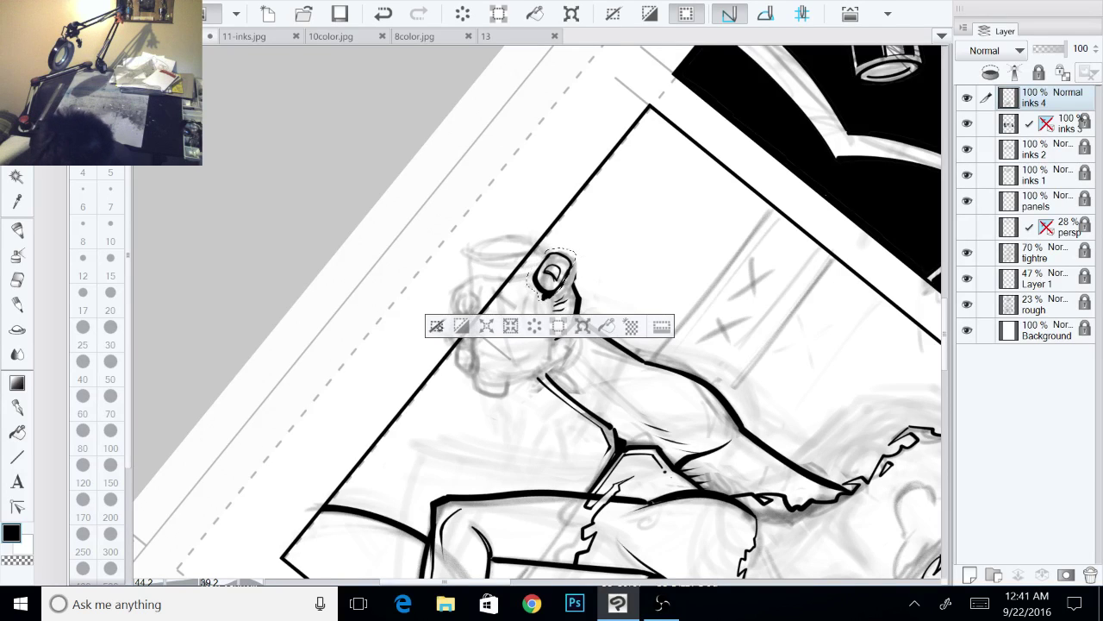
{"action": "left_click", "coordinate": [436, 326]}
{"action": "key", "text": "p"}
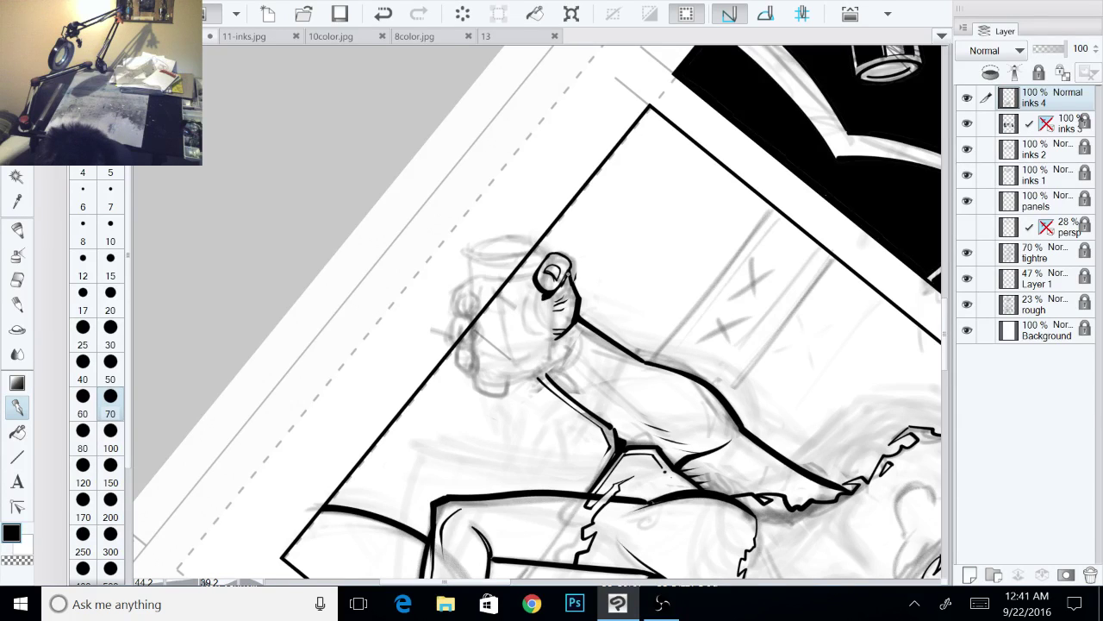
Step: Erase the excess ink where the rotated thumb tip meets the rest of the thumb
{"action": "key", "text": "c"}
{"action": "left_click_drag", "start_coordinate": [572, 269], "coordinate": [575, 278]}
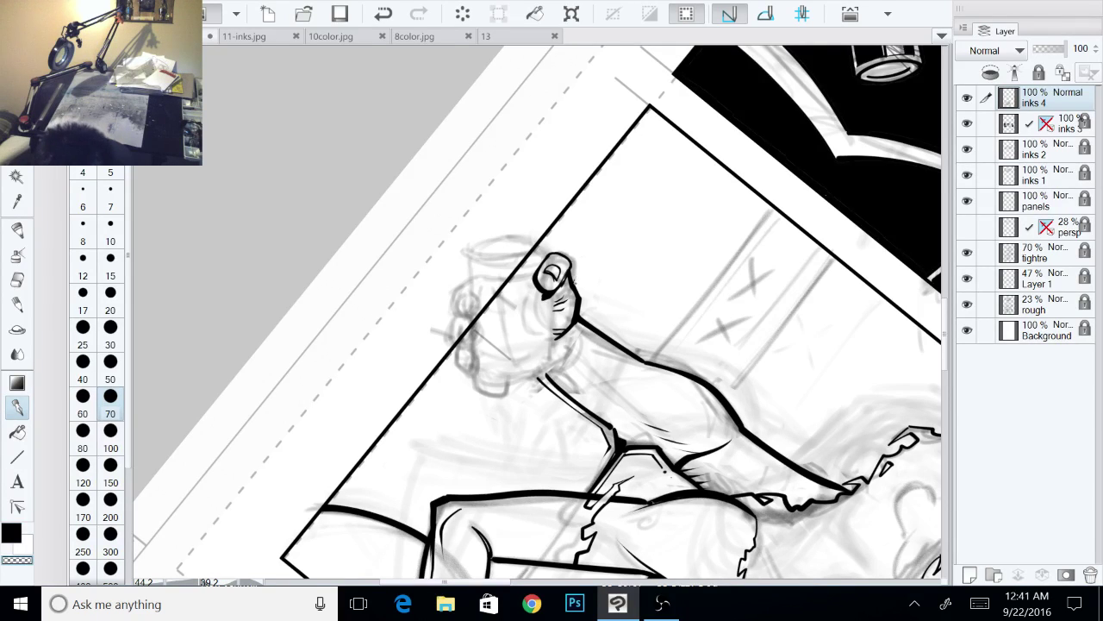
{"action": "key", "text": "c"}
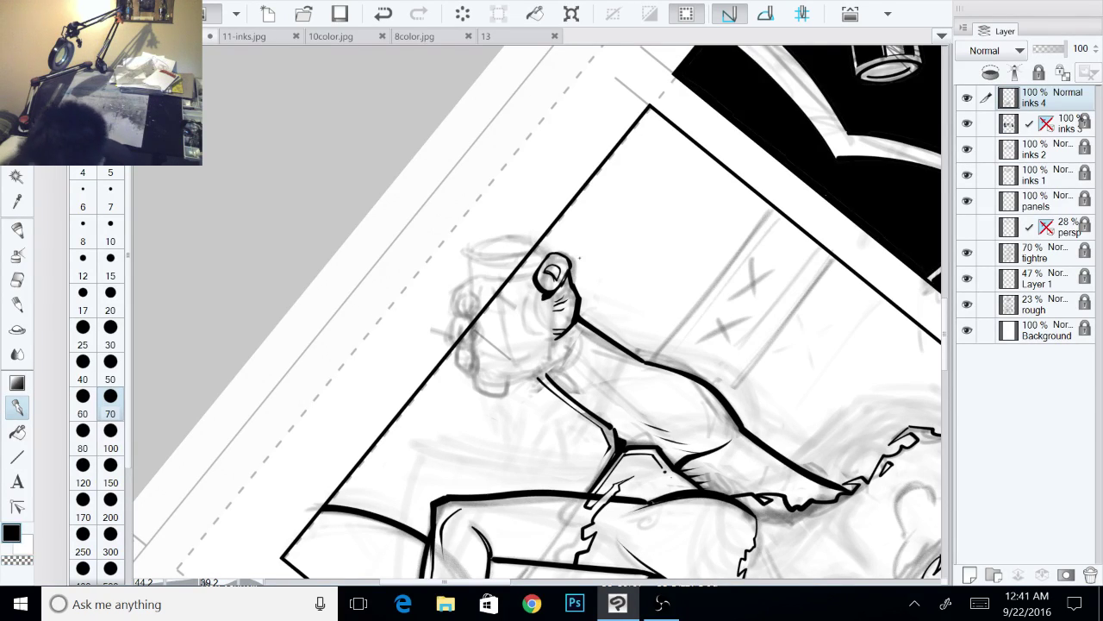
{"action": "key", "text": "minus"}
{"action": "key", "text": "minus"}
{"action": "key", "text": "minus"}
{"action": "key", "text": "minus"}
{"action": "left_click_drag", "start_coordinate": [551, 328], "coordinate": [599, 316]}
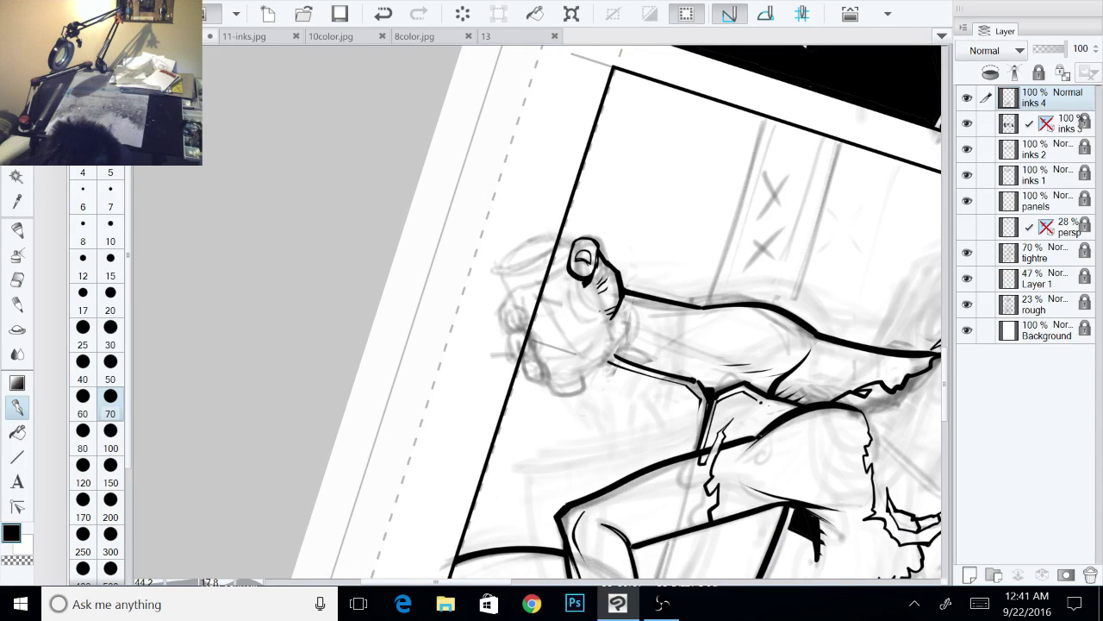
{"action": "left_click_drag", "start_coordinate": [588, 280], "coordinate": [613, 340]}
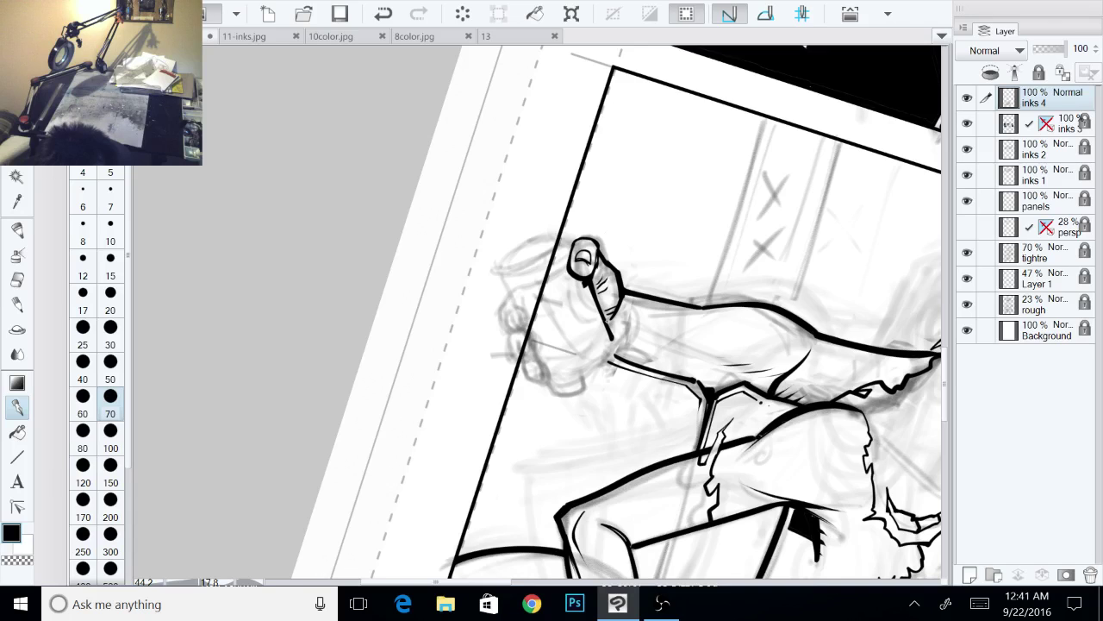
{"action": "key", "text": "ctrl+z"}
{"action": "key", "text": "ctrl+z"}
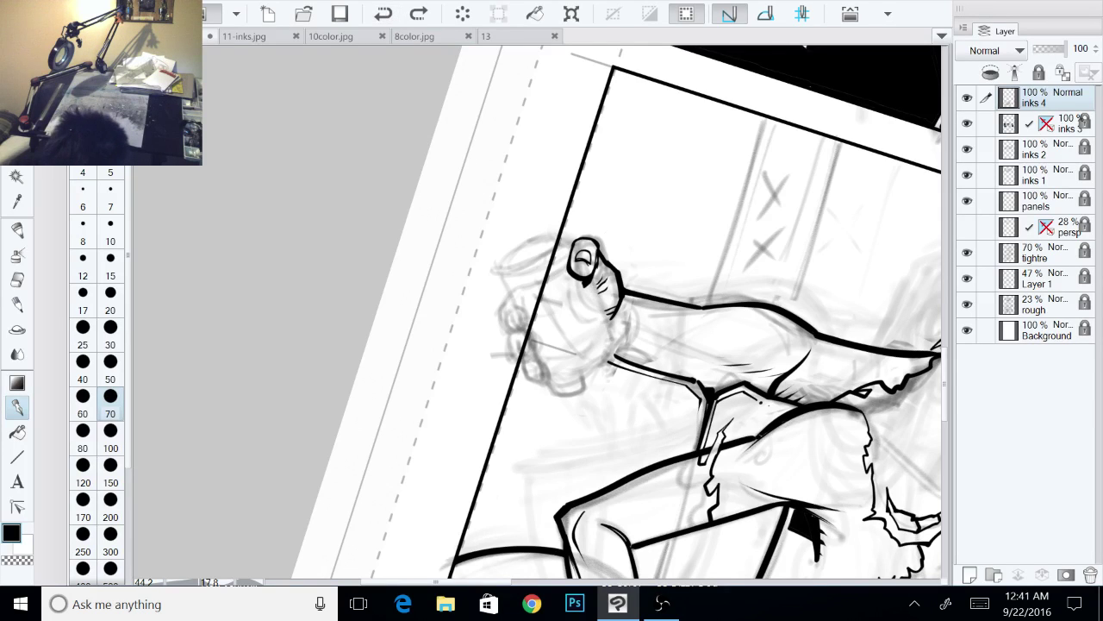
Step: Ink the glass's rim corner beside the thumb, its side running down along the thumb, and its curved base
{"action": "left_click_drag", "start_coordinate": [570, 237], "coordinate": [573, 241]}
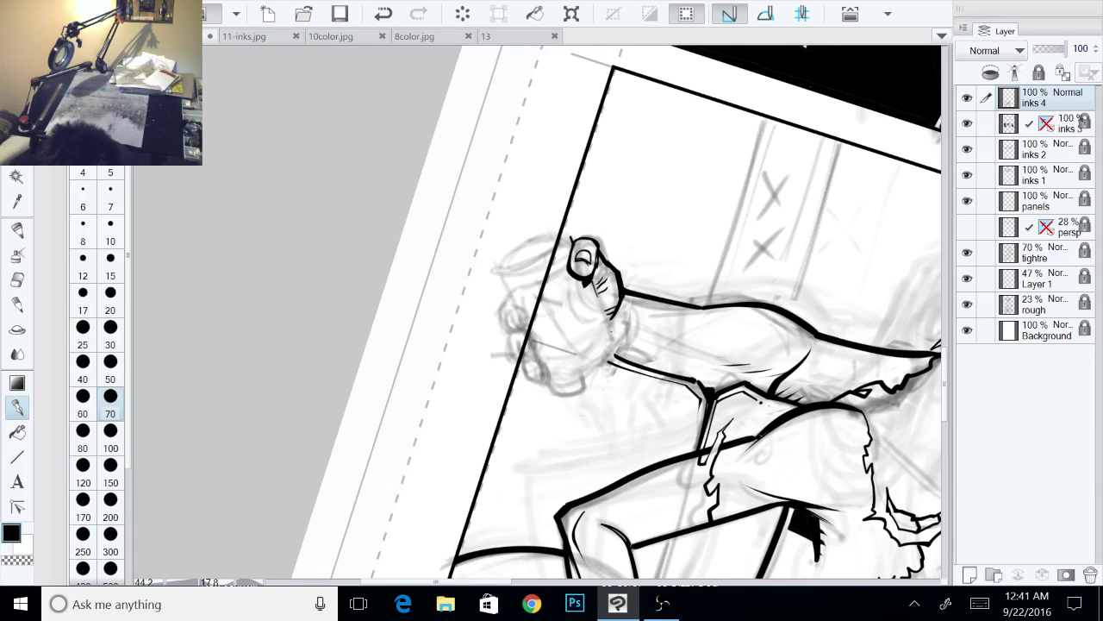
{"action": "left_click_drag", "start_coordinate": [587, 277], "coordinate": [612, 331]}
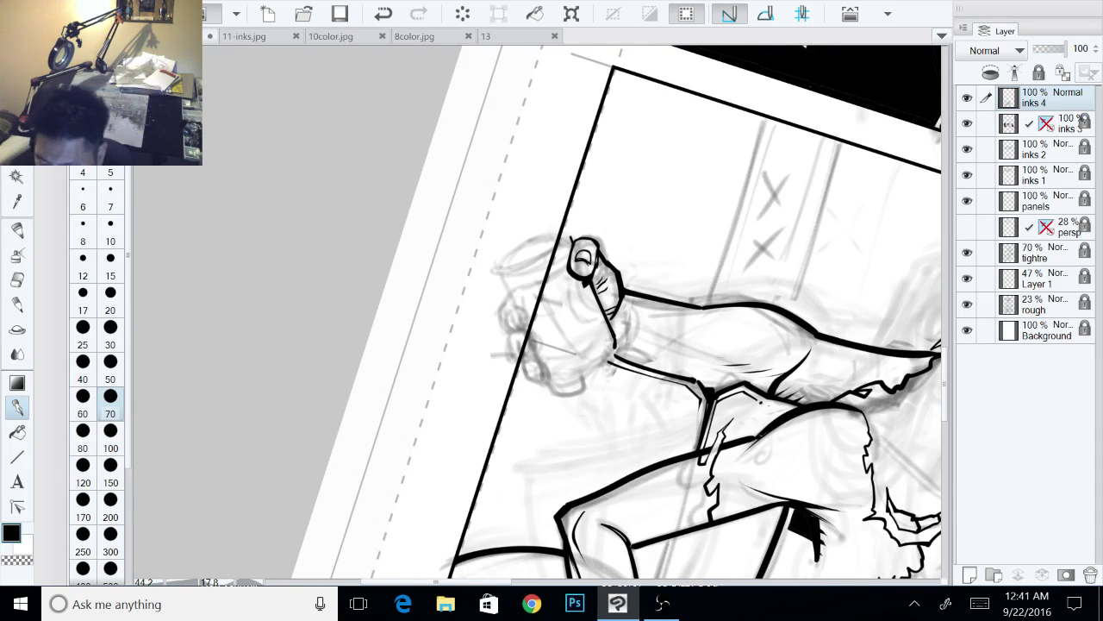
{"action": "left_click_drag", "start_coordinate": [663, 346], "coordinate": [609, 203]}
{"action": "left_click_drag", "start_coordinate": [536, 302], "coordinate": [592, 323]}
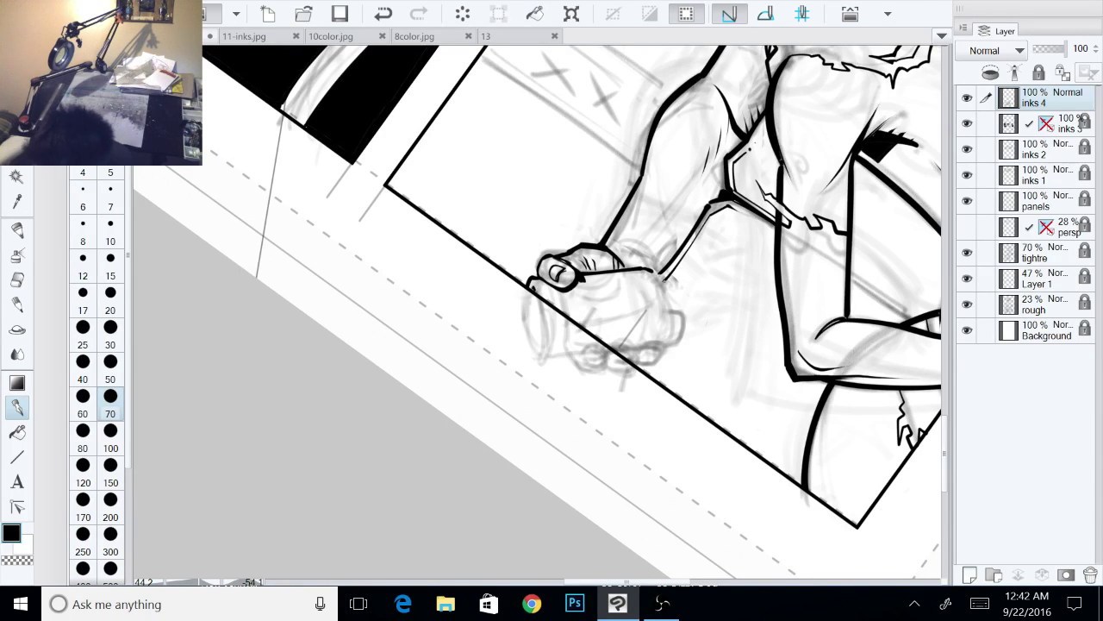
{"action": "mouse_move", "coordinate": [648, 270]}
{"action": "left_mouse_down"}
{"action": "mouse_move", "coordinate": [661, 284]}
{"action": "mouse_move", "coordinate": [664, 336]}
{"action": "left_mouse_up"}
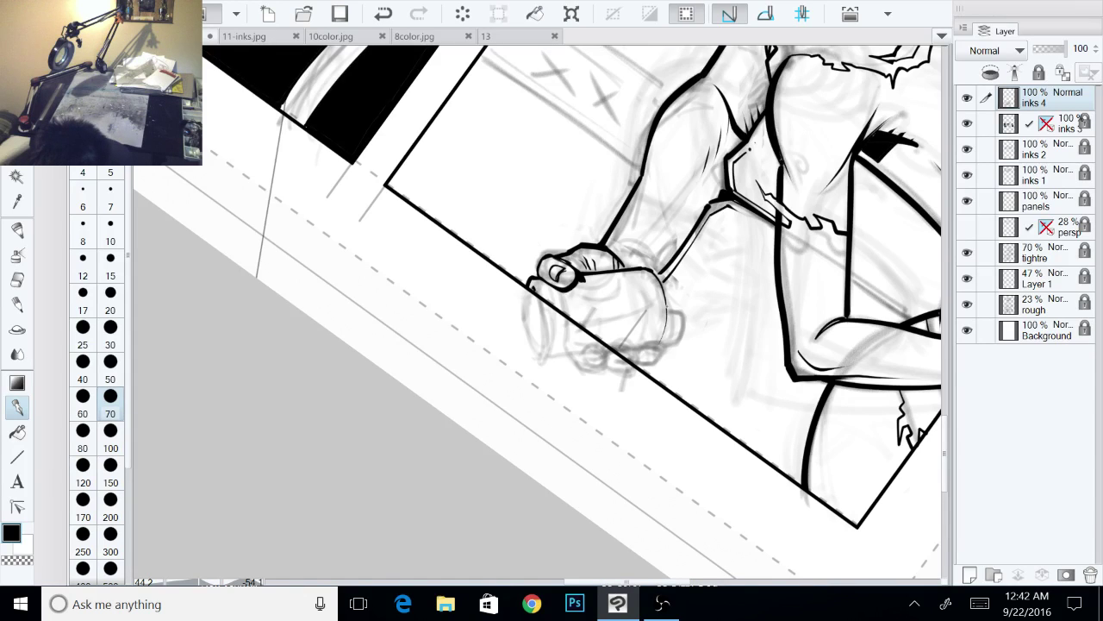
{"action": "left_click_drag", "start_coordinate": [660, 277], "coordinate": [657, 347]}
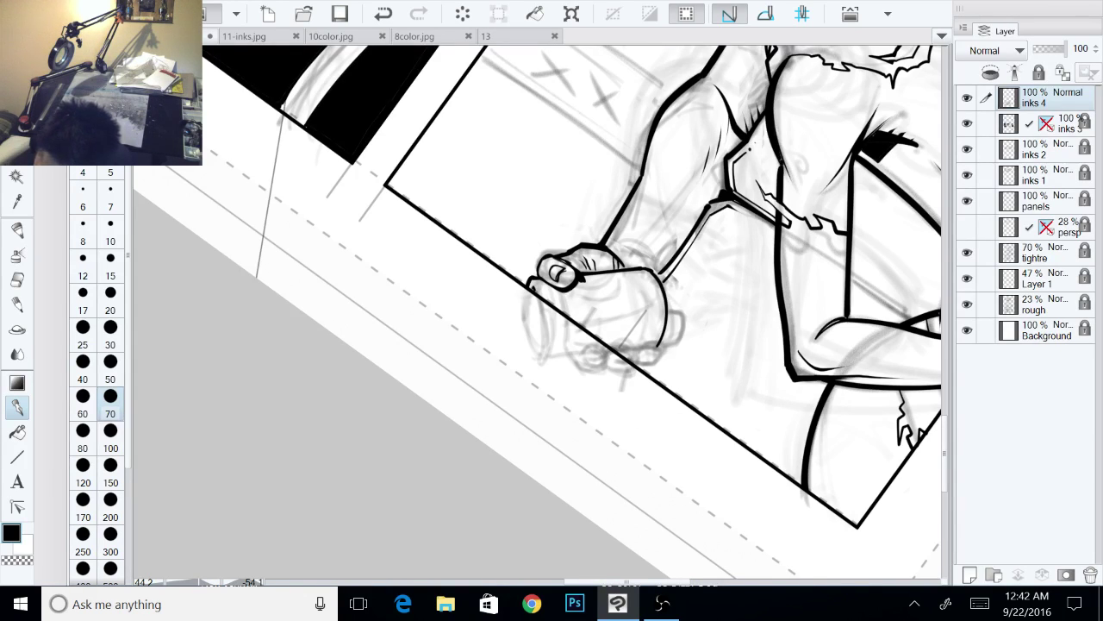
Step: Clean up the end of the glass's base curve and outline the fingertips wrapping around the glass at the panel border
{"action": "left_click_drag", "start_coordinate": [620, 276], "coordinate": [530, 329]}
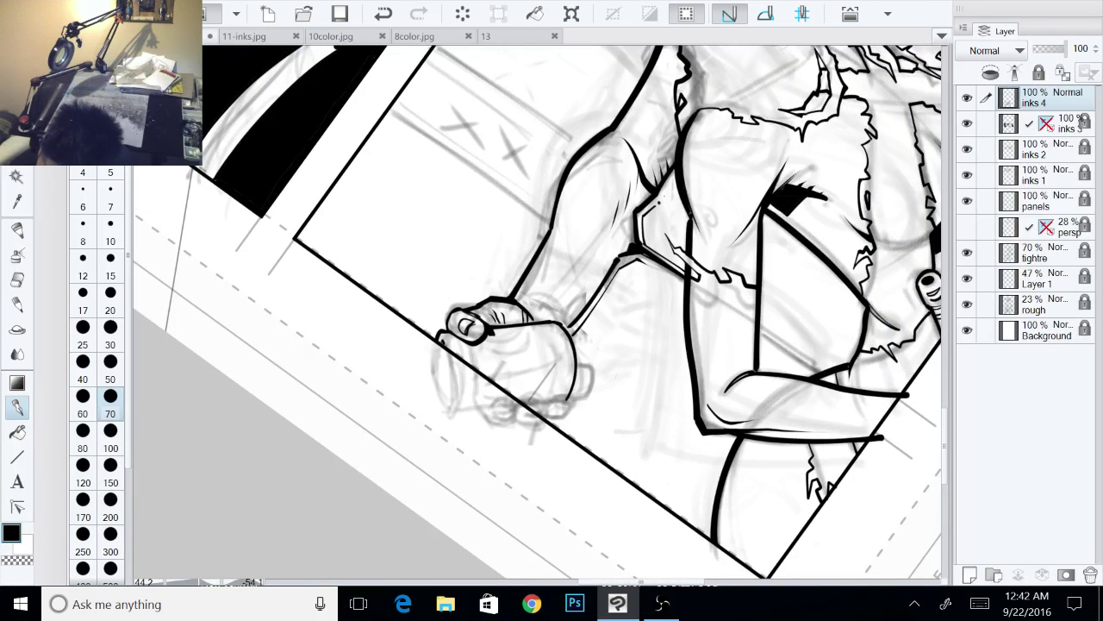
{"action": "left_click_drag", "start_coordinate": [482, 189], "coordinate": [631, 218]}
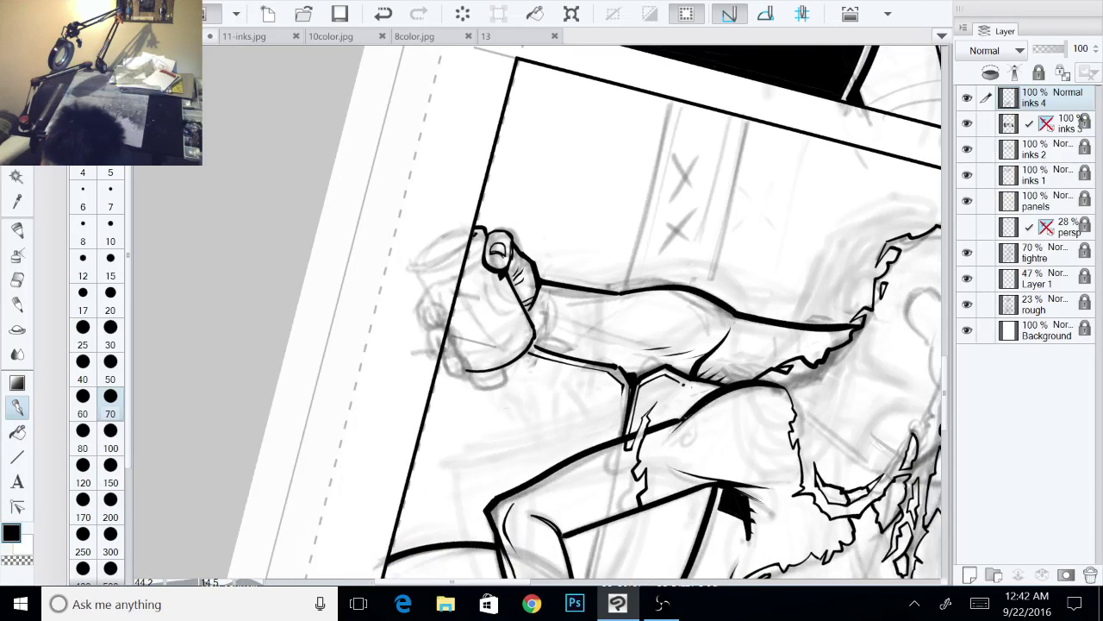
{"action": "left_click_drag", "start_coordinate": [616, 149], "coordinate": [698, 234]}
{"action": "key", "text": "c"}
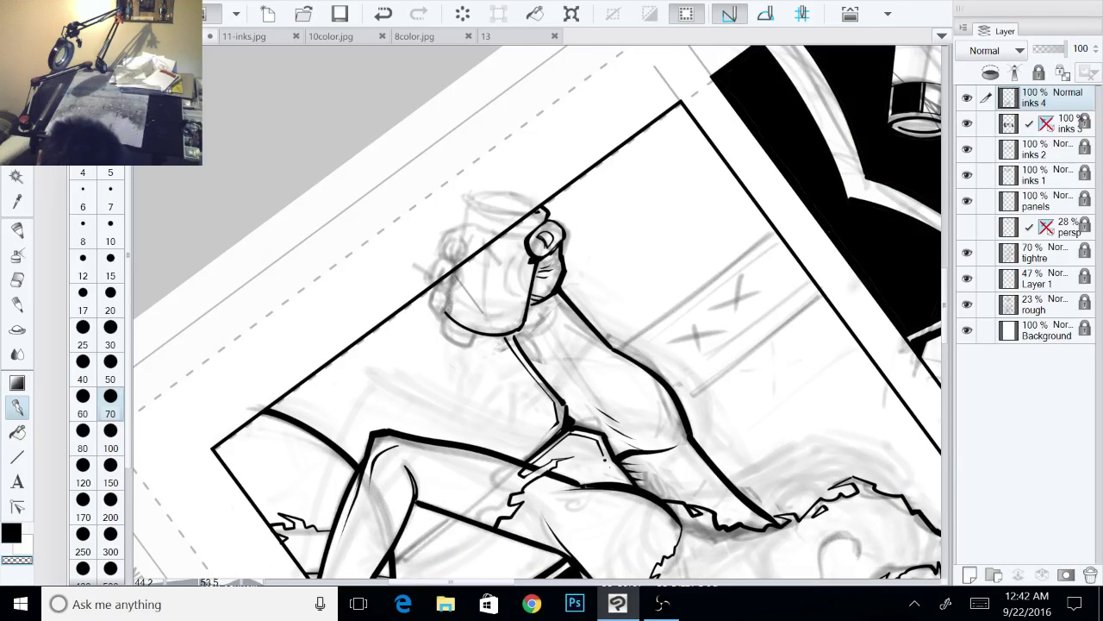
{"action": "key", "text": "c"}
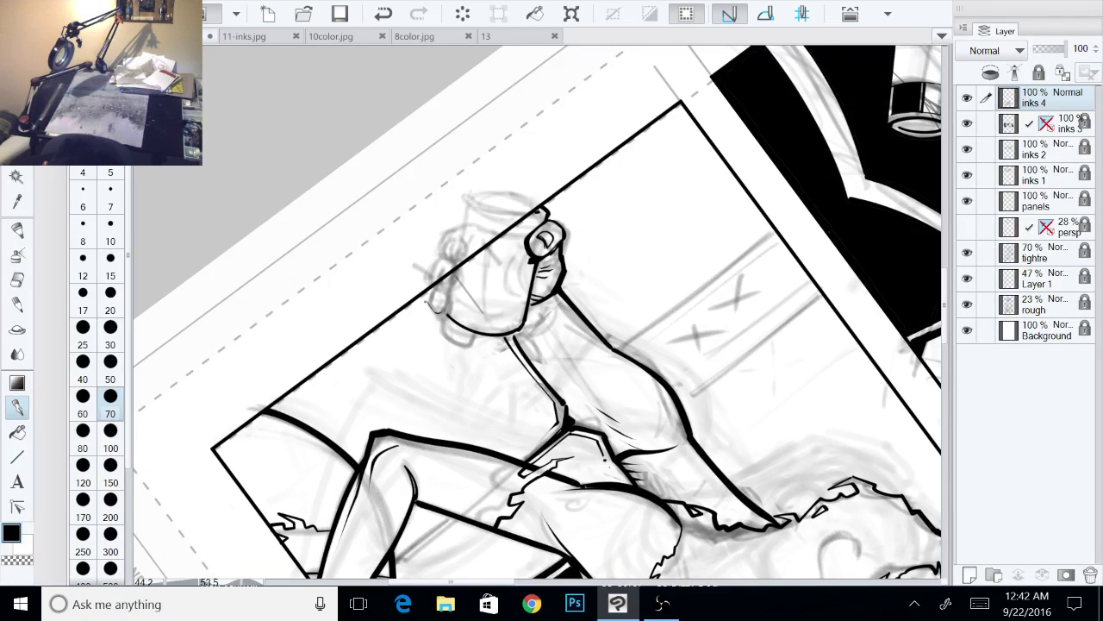
{"action": "mouse_move", "coordinate": [425, 300]}
{"action": "left_mouse_down"}
{"action": "mouse_move", "coordinate": [437, 316]}
{"action": "mouse_move", "coordinate": [449, 304]}
{"action": "left_mouse_up"}
{"action": "left_click_drag", "start_coordinate": [452, 273], "coordinate": [446, 290]}
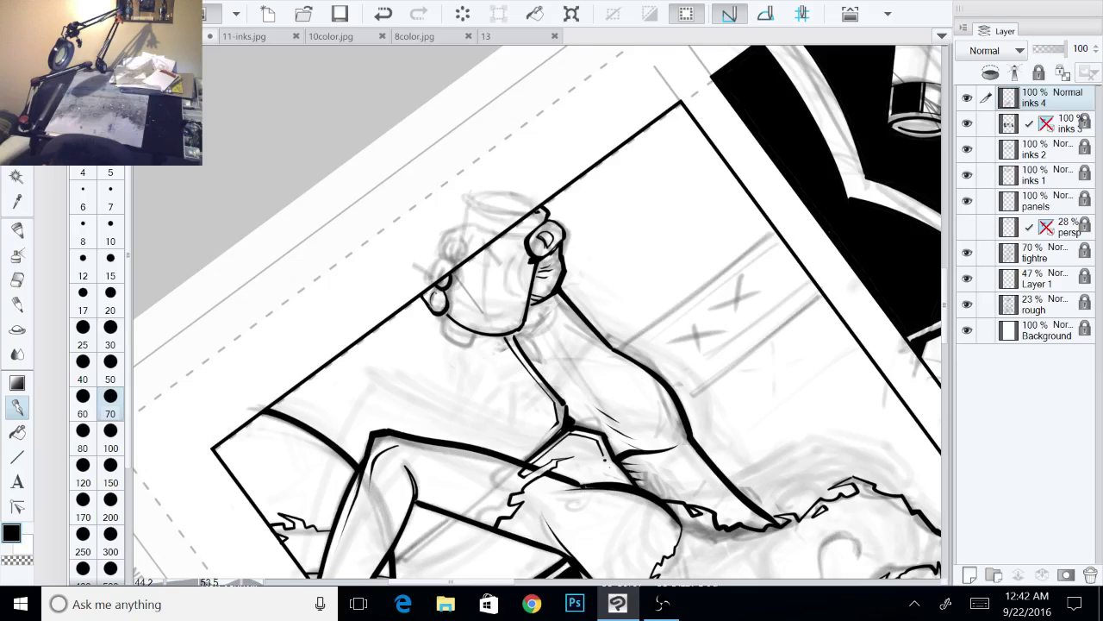
{"action": "left_click_drag", "start_coordinate": [432, 287], "coordinate": [425, 306]}
Step: Ink a solid black shadow between the fingertips and the glass at the panel border
{"action": "key", "text": "minus"}
{"action": "key", "text": "minus"}
{"action": "key", "text": "minus"}
{"action": "key", "text": "minus"}
{"action": "key", "text": "minus"}
{"action": "key", "text": "minus"}
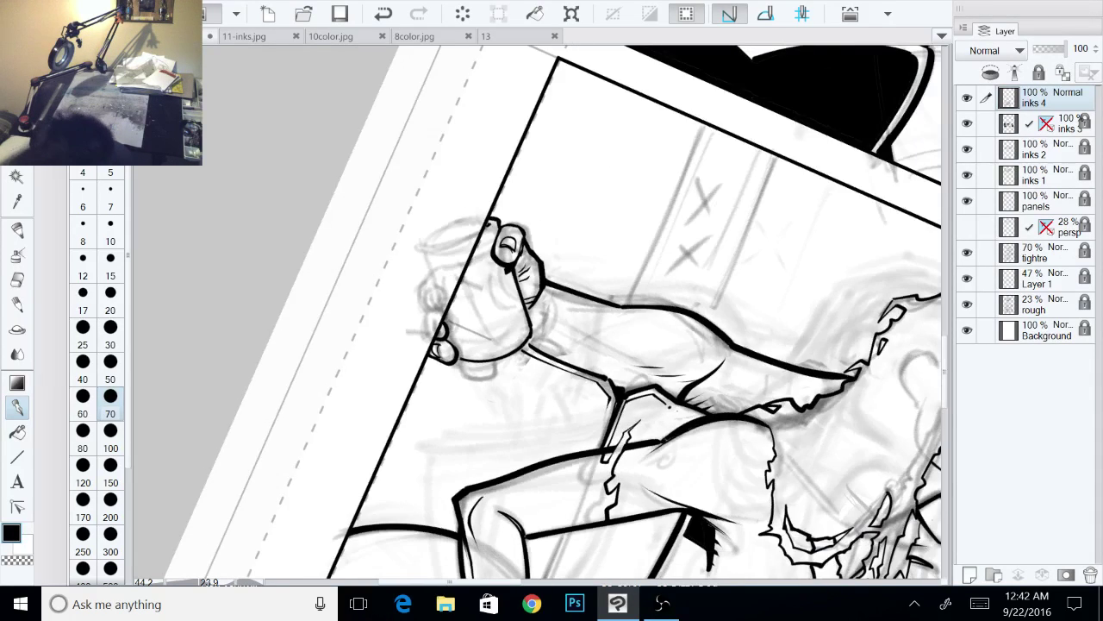
{"action": "left_click_drag", "start_coordinate": [444, 319], "coordinate": [451, 336]}
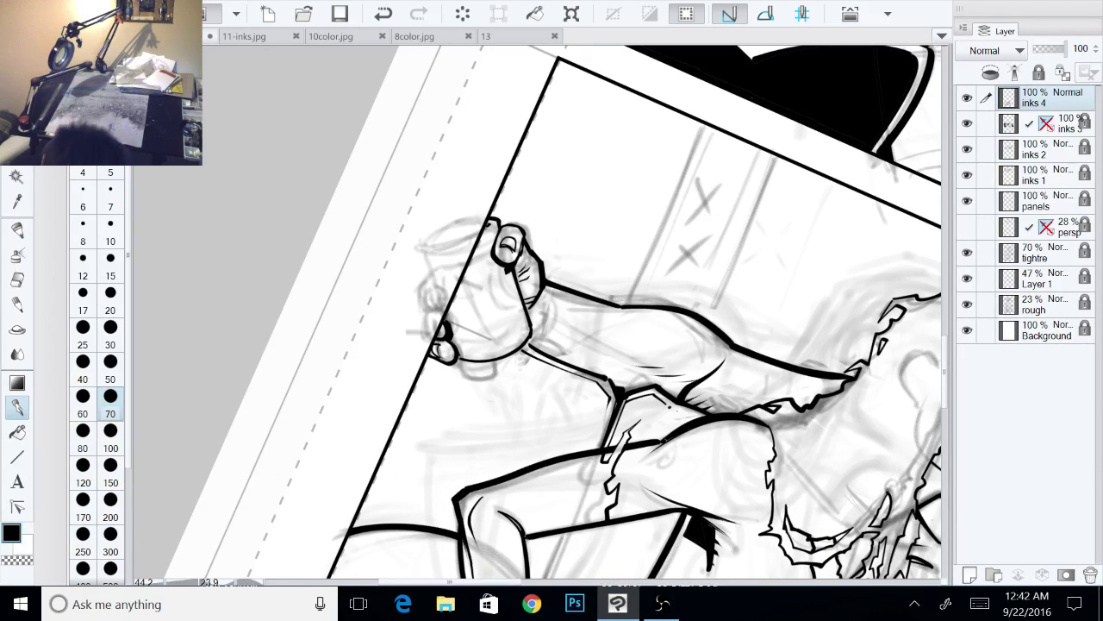
Step: Outline the lowest finger beneath the glass and fill it with solid black
{"action": "key", "text": "asciicircum"}
{"action": "key", "text": "asciicircum"}
{"action": "key", "text": "asciicircum"}
{"action": "key", "text": "asciicircum"}
{"action": "key", "text": "asciicircum"}
{"action": "key", "text": "asciicircum"}
{"action": "key", "text": "asciicircum"}
{"action": "key", "text": "asciicircum"}
{"action": "key", "text": "asciicircum"}
{"action": "key", "text": "asciicircum"}
{"action": "key", "text": "asciicircum"}
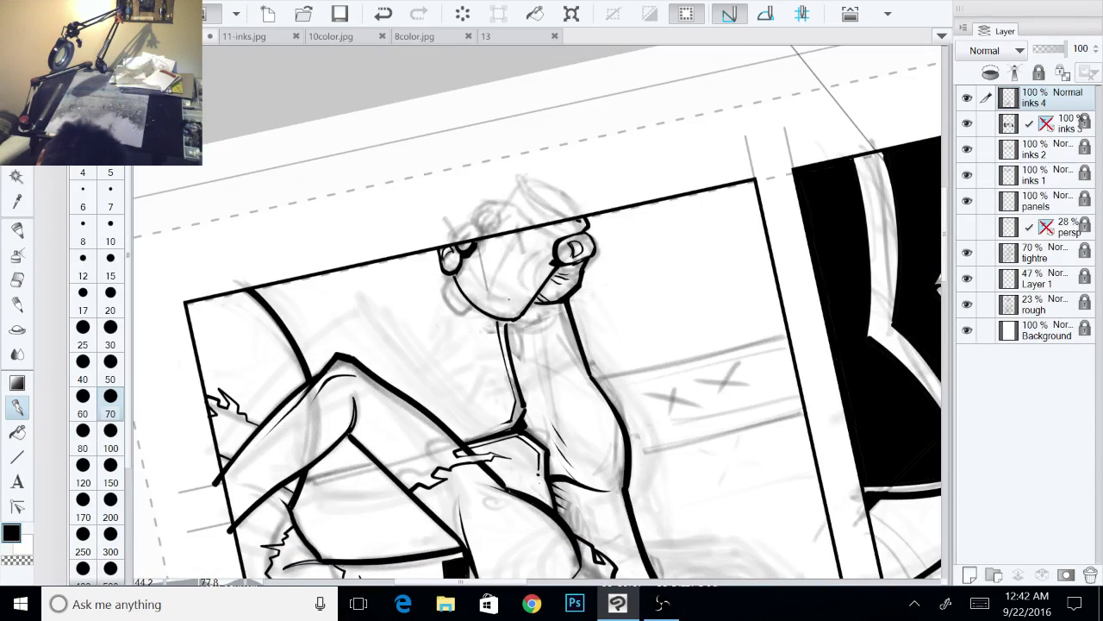
{"action": "left_click_drag", "start_coordinate": [503, 320], "coordinate": [506, 328]}
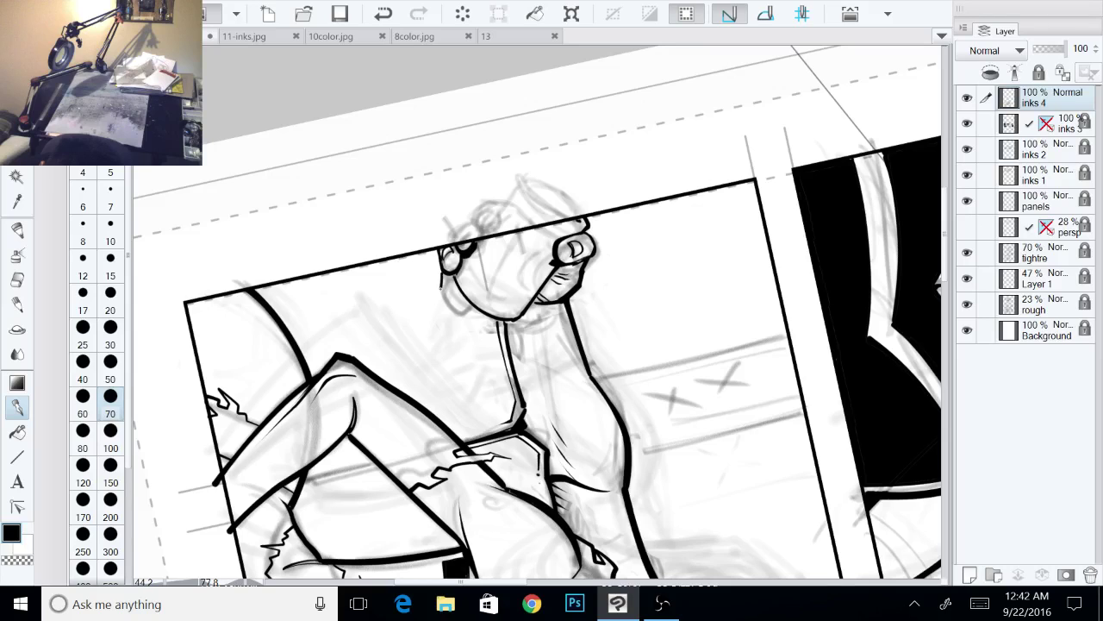
{"action": "left_click_drag", "start_coordinate": [443, 294], "coordinate": [471, 306]}
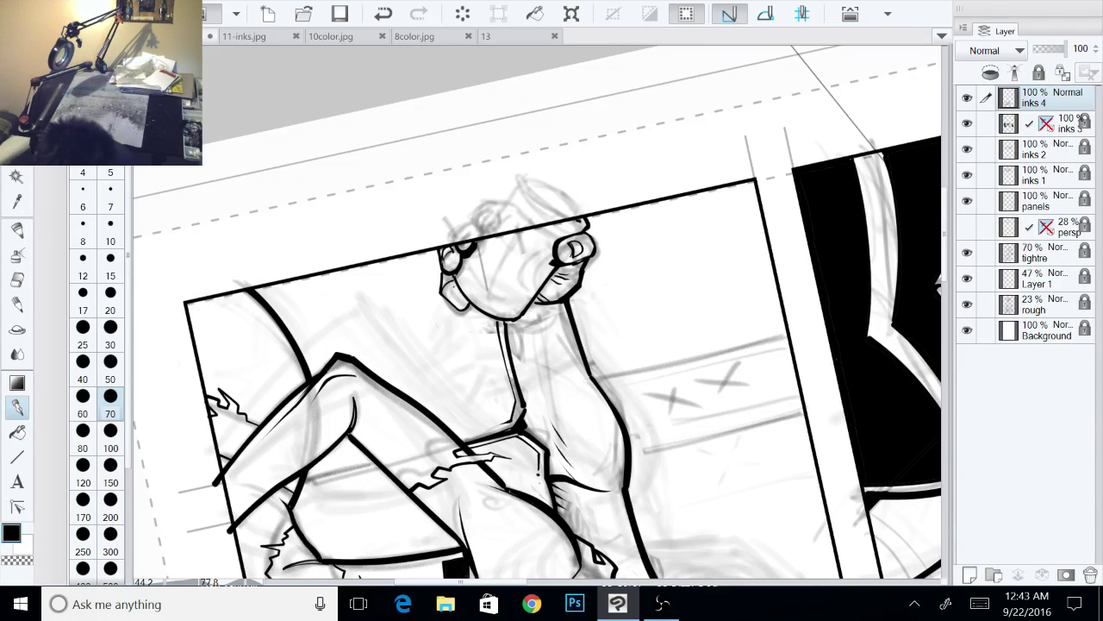
{"action": "key", "text": "g"}
{"action": "left_click", "coordinate": [454, 294]}
{"action": "key", "text": "p"}
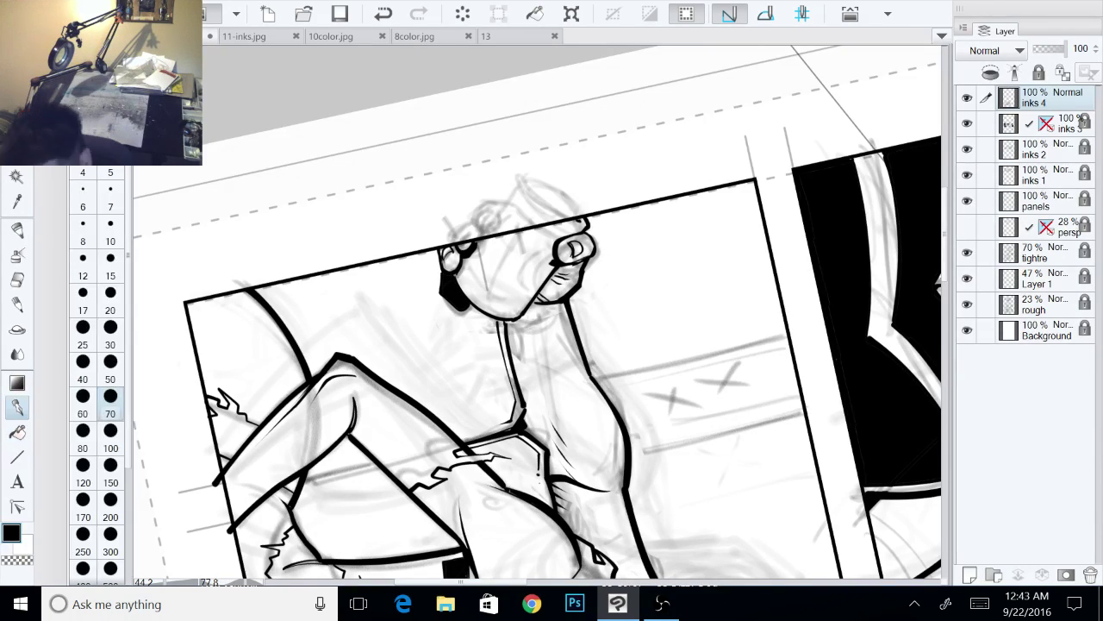
{"action": "key", "text": "shift+space"}
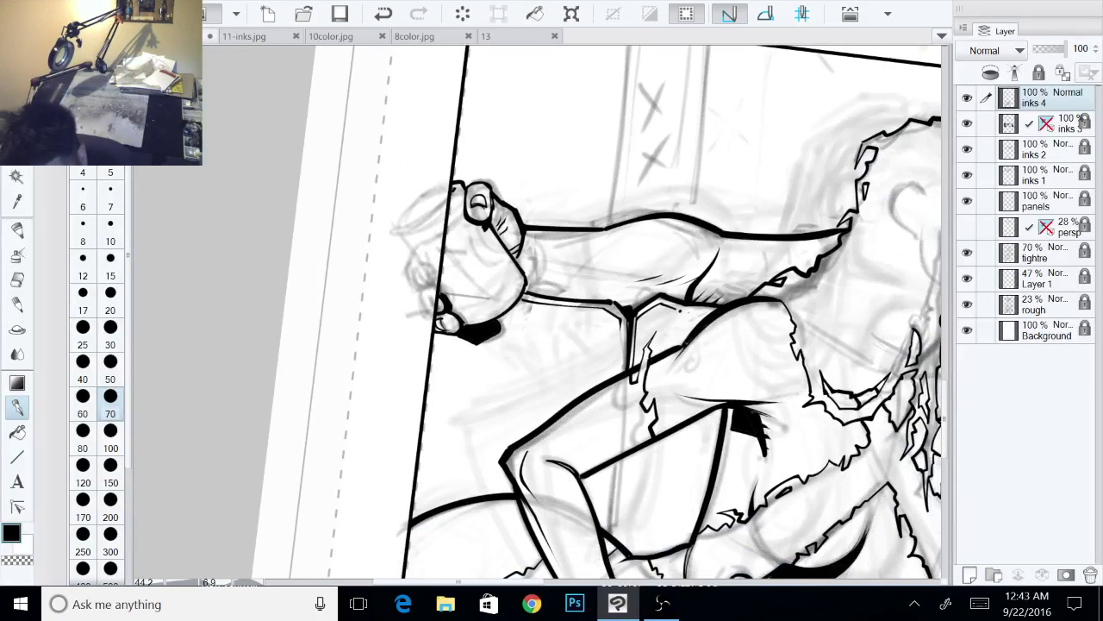
{"action": "mouse_move", "coordinate": [638, 437]}
{"action": "left_mouse_down"}
{"action": "mouse_move", "coordinate": [460, 380]}
{"action": "mouse_move", "coordinate": [480, 327]}
{"action": "left_mouse_up"}
{"action": "scroll", "coordinate": [673, 296], "scroll_direction": "down", "scroll_amount": 5}
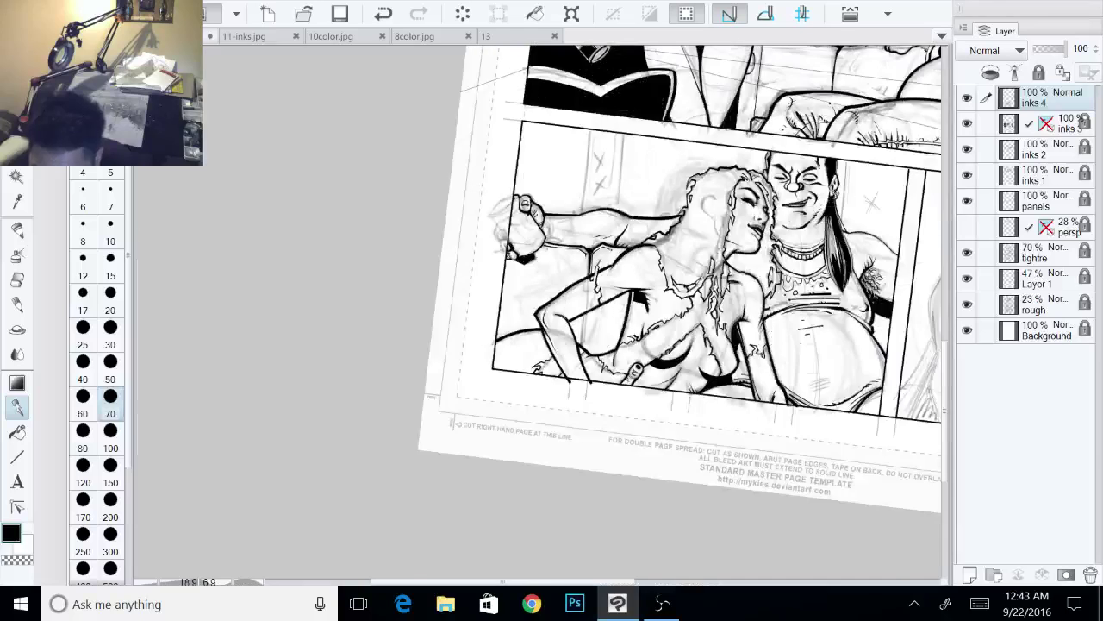
{"action": "key", "text": "shift+space"}
{"action": "scroll", "coordinate": [668, 258], "scroll_direction": "up", "scroll_amount": 3}
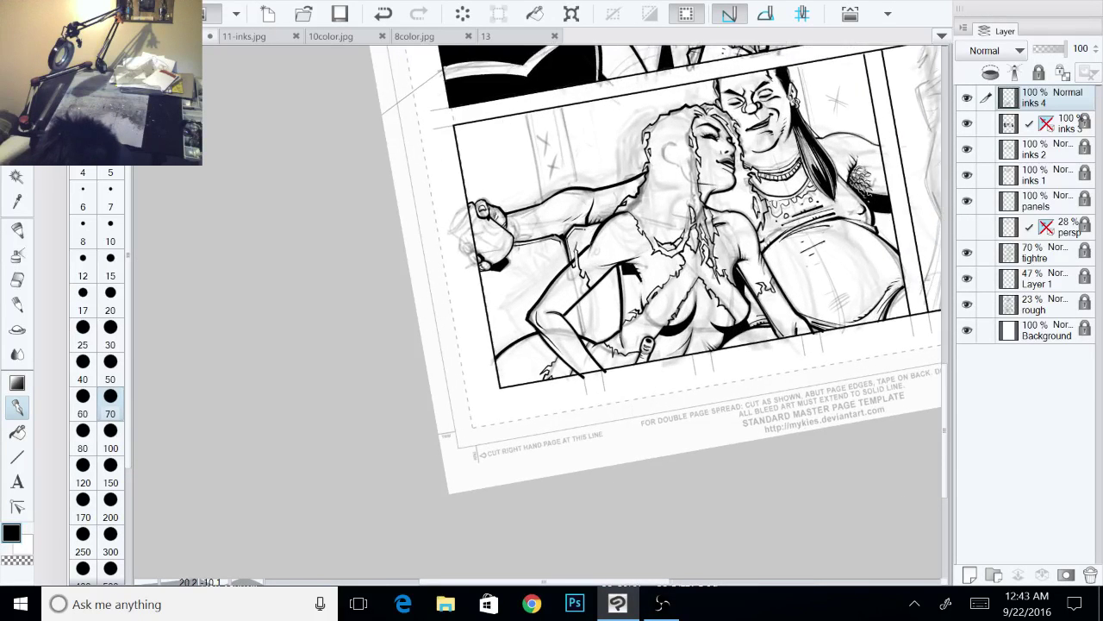
{"action": "left_click", "coordinate": [568, 308], "text": "ctrl+shift"}
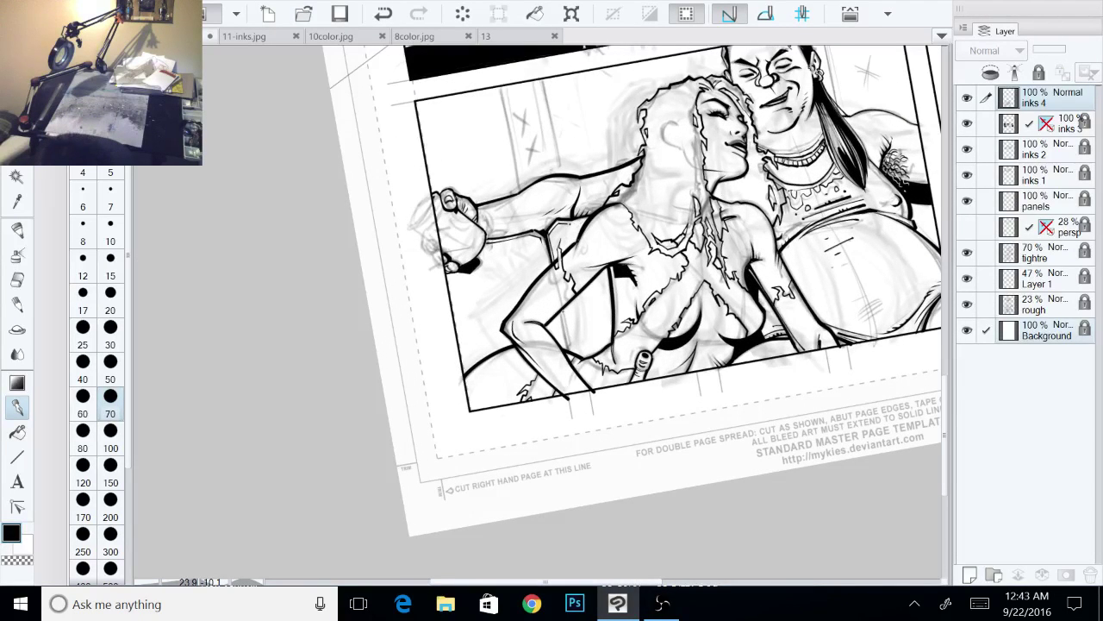
{"action": "left_click_drag", "start_coordinate": [563, 309], "coordinate": [573, 354]}
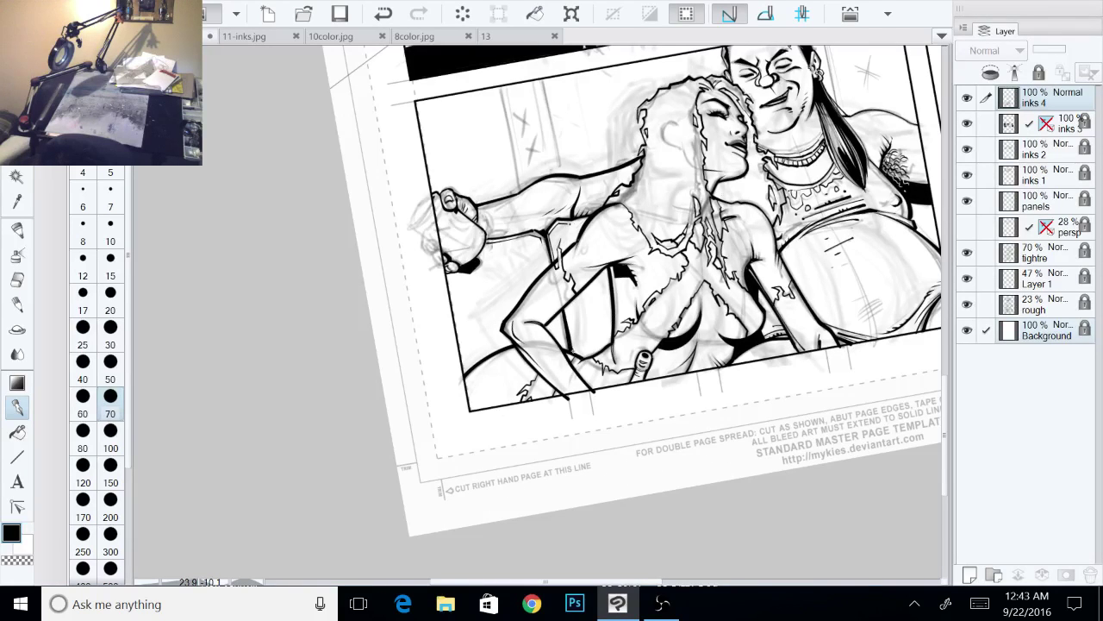
Step: Ink the couch seam and cushion edges in the gap inside the woman's bent arm and above her forearm
{"action": "left_click_drag", "start_coordinate": [567, 308], "coordinate": [575, 355]}
{"action": "left_click_drag", "start_coordinate": [557, 312], "coordinate": [566, 341]}
{"action": "left_click_drag", "start_coordinate": [545, 243], "coordinate": [550, 266]}
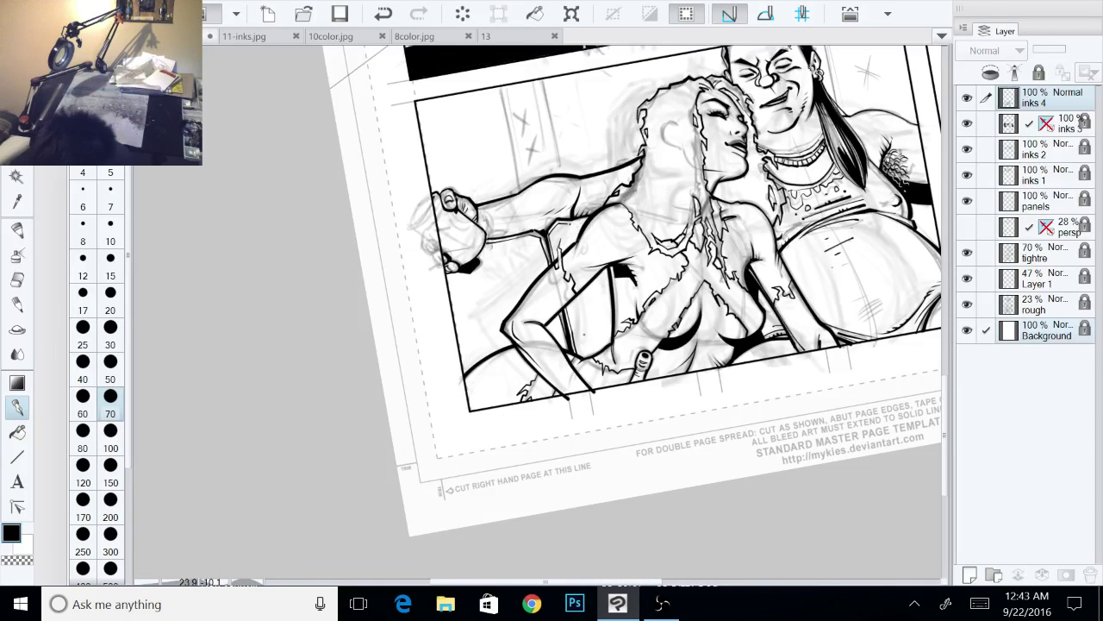
{"action": "left_click_drag", "start_coordinate": [573, 325], "coordinate": [578, 336]}
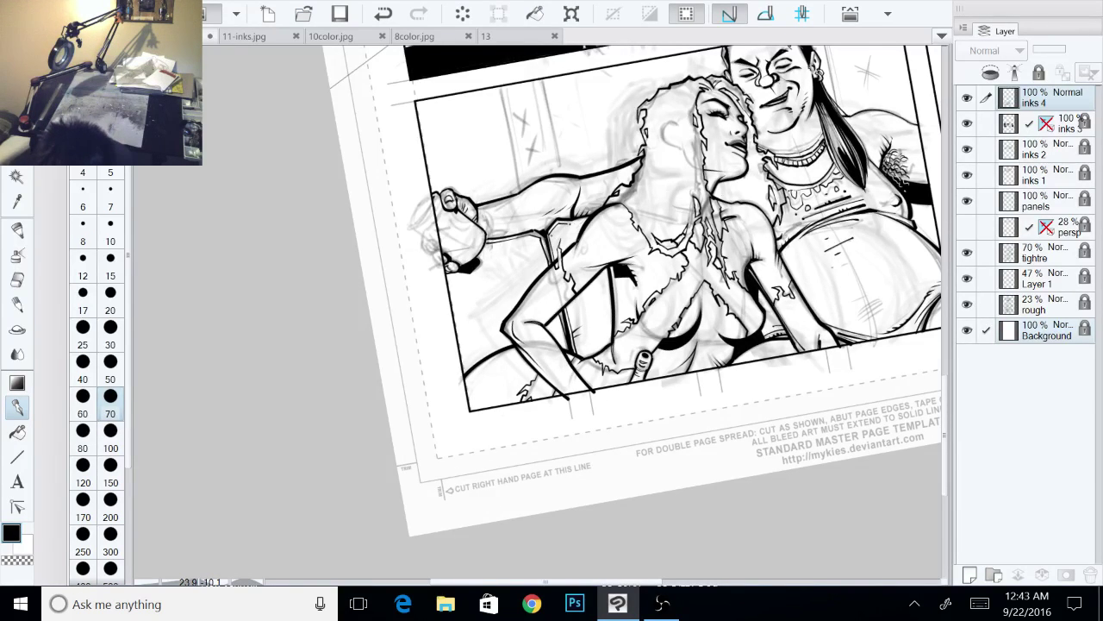
Step: Draw the two vertical edges and the top edge of the background column above the outstretched arm with size 10 straight lines
{"action": "mouse_move", "coordinate": [560, 251]}
{"action": "left_mouse_down"}
{"action": "mouse_move", "coordinate": [561, 366]}
{"action": "mouse_move", "coordinate": [526, 352]}
{"action": "left_mouse_up"}
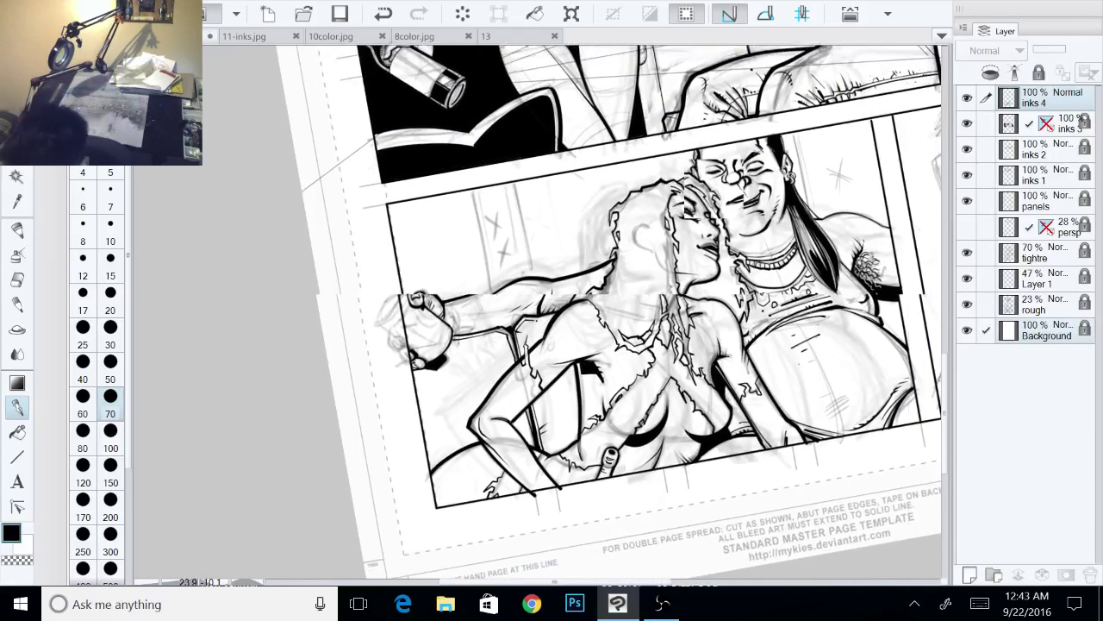
{"action": "key", "text": "ctrl+@"}
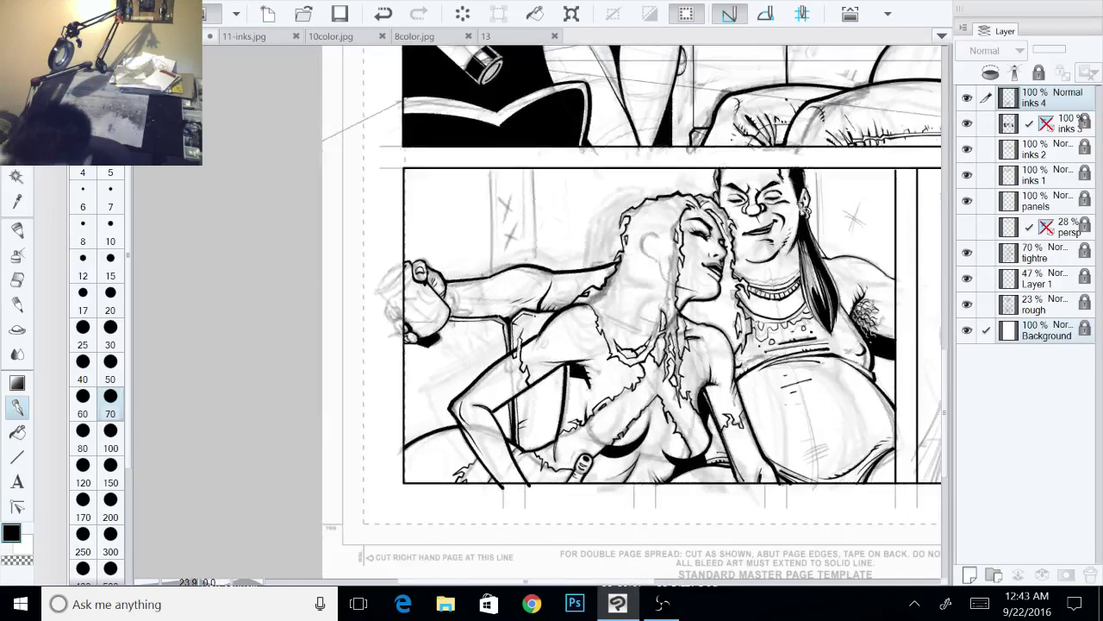
{"action": "left_click_drag", "start_coordinate": [560, 327], "coordinate": [516, 330]}
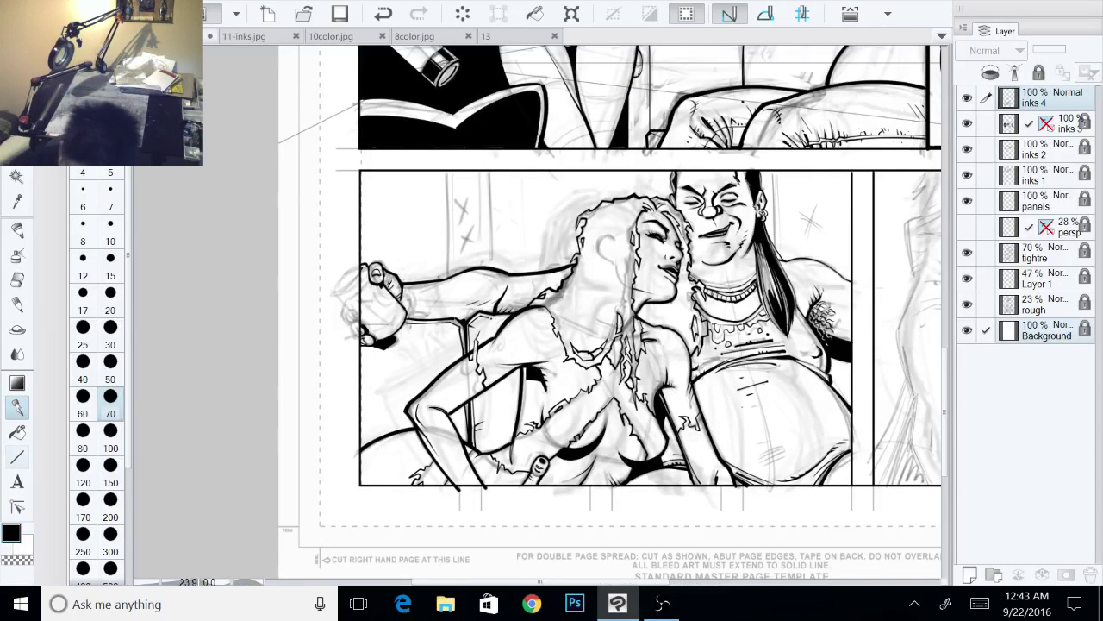
{"action": "key", "text": "u"}
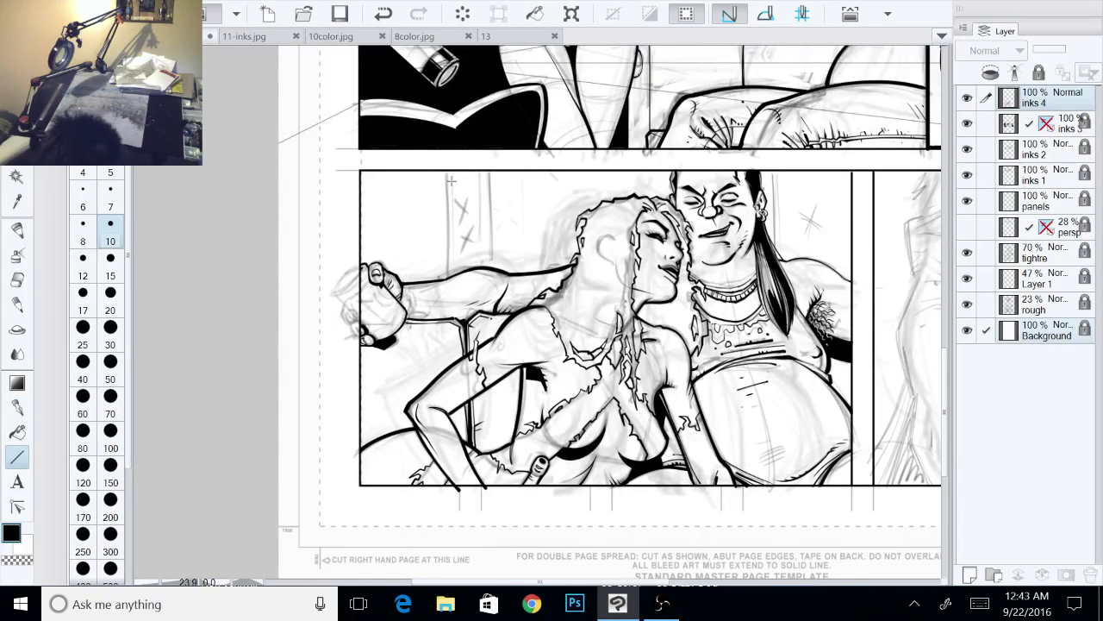
{"action": "left_click_drag", "start_coordinate": [449, 176], "coordinate": [479, 230]}
{"action": "key", "text": "ctrl+plus"}
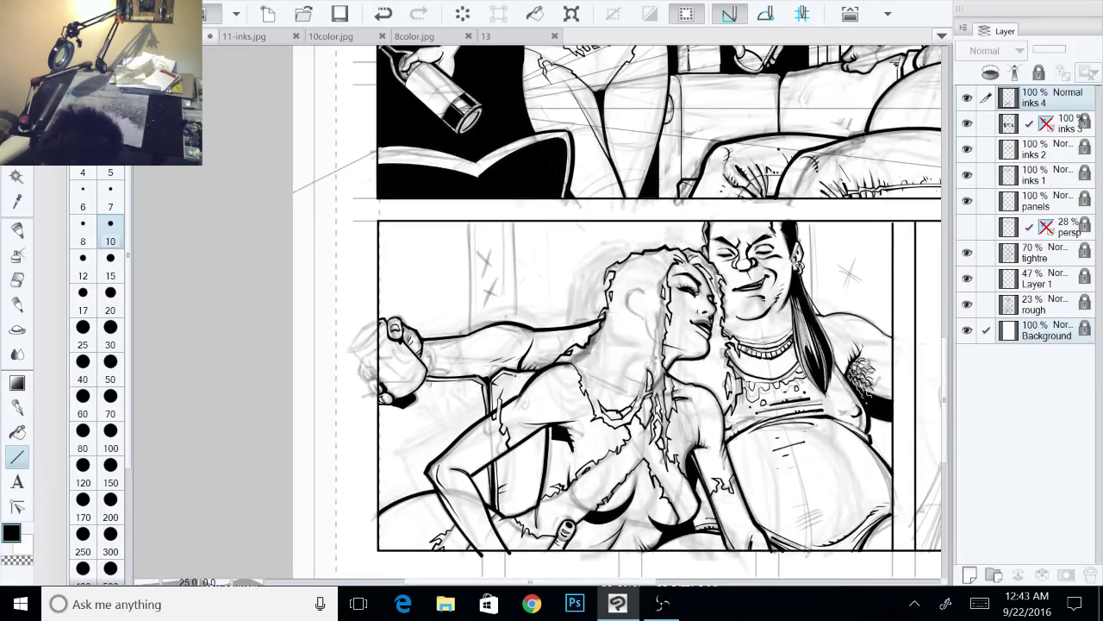
{"action": "left_click_drag", "start_coordinate": [652, 344], "coordinate": [687, 348]}
{"action": "scroll", "coordinate": [687, 348], "scroll_direction": "up", "scroll_amount": 4}
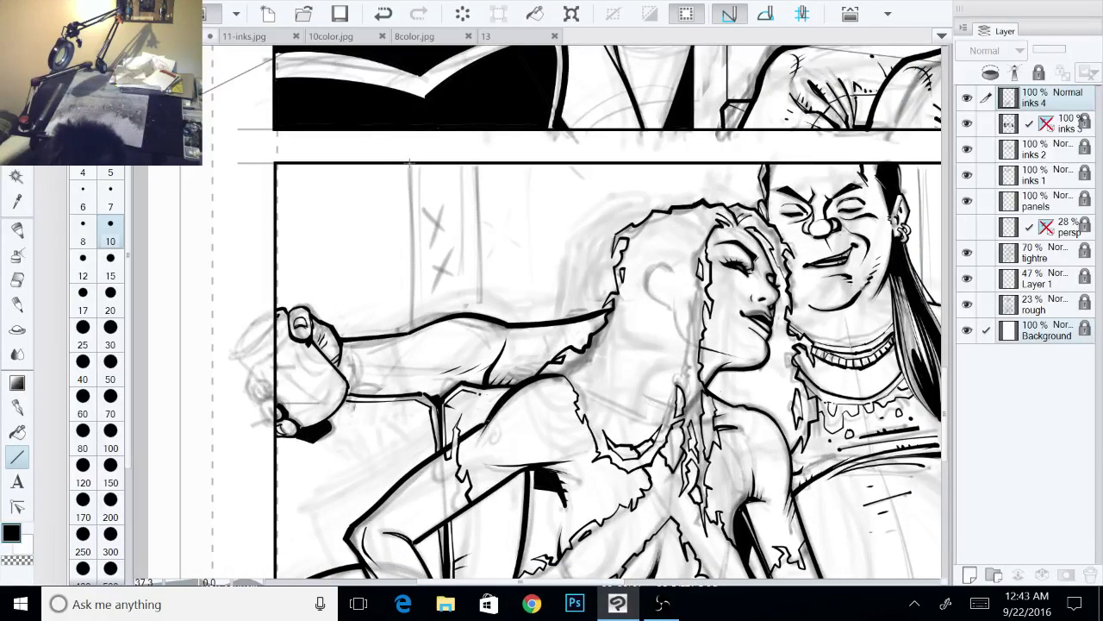
{"action": "left_click_drag", "start_coordinate": [410, 166], "coordinate": [429, 330]}
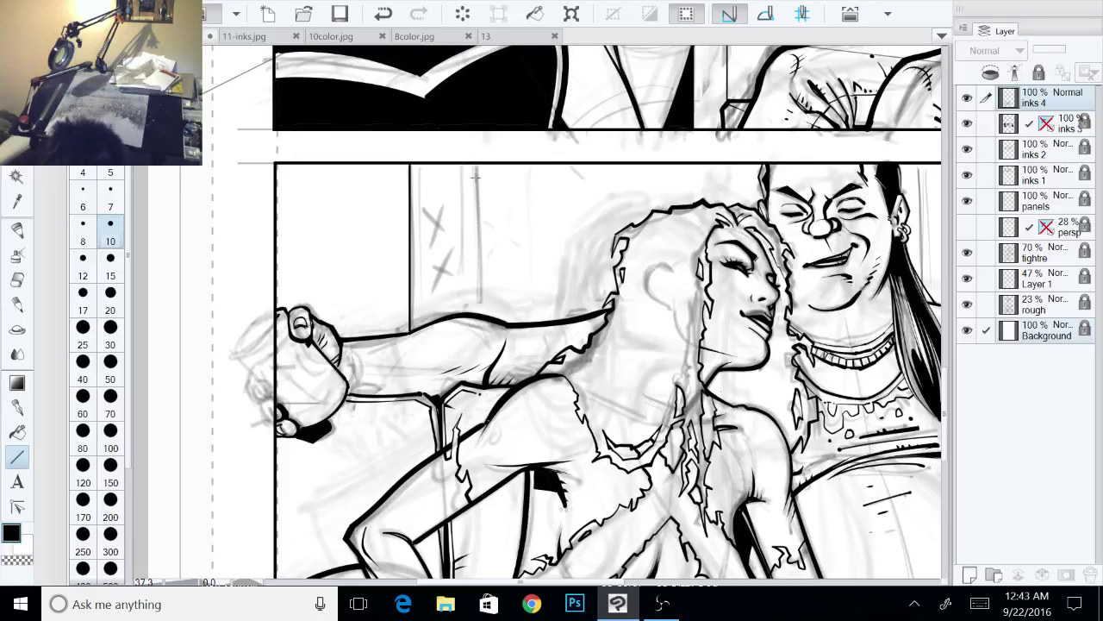
{"action": "left_click_drag", "start_coordinate": [476, 164], "coordinate": [515, 353]}
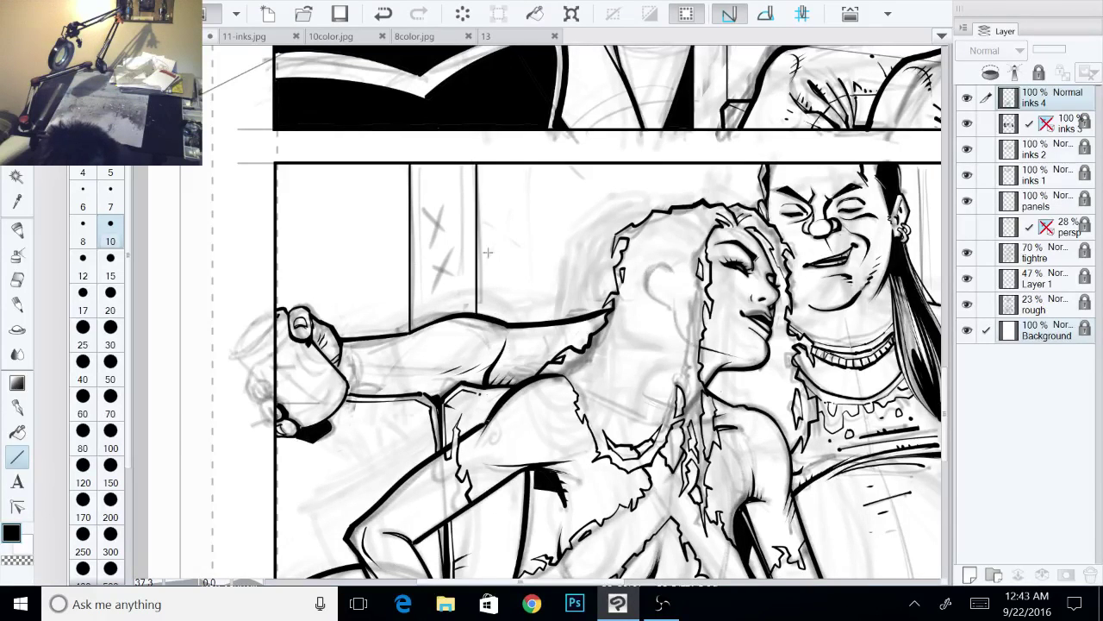
{"action": "left_click_drag", "start_coordinate": [412, 165], "coordinate": [478, 165]}
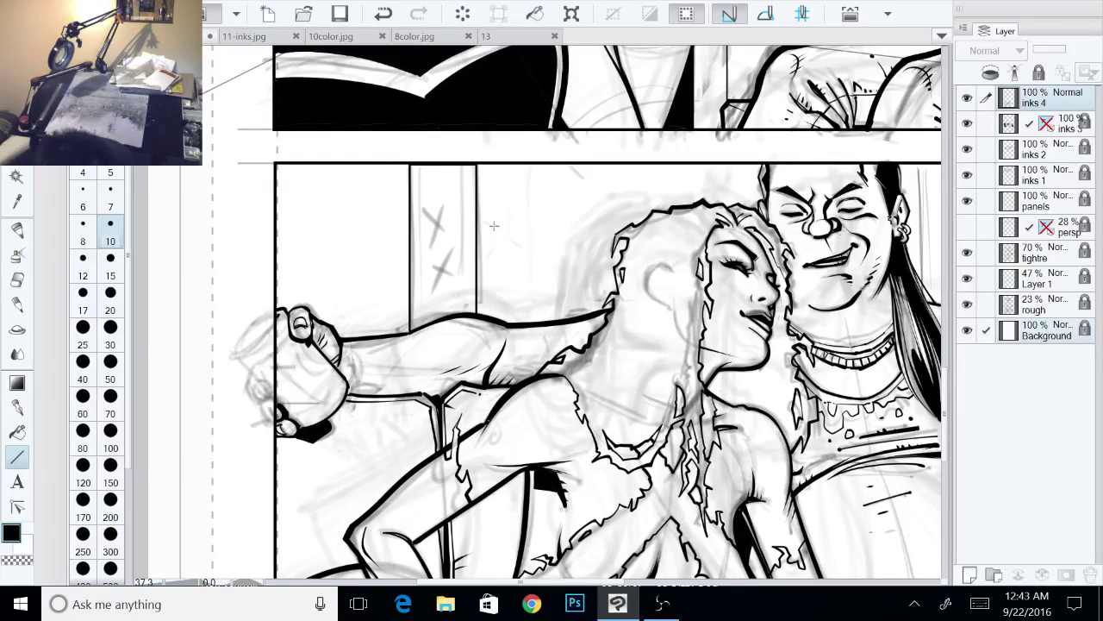
Step: Fill the background column above the outstretched arm with solid black
{"action": "key", "text": "g"}
{"action": "left_click", "coordinate": [456, 255]}
{"action": "key", "text": "p"}
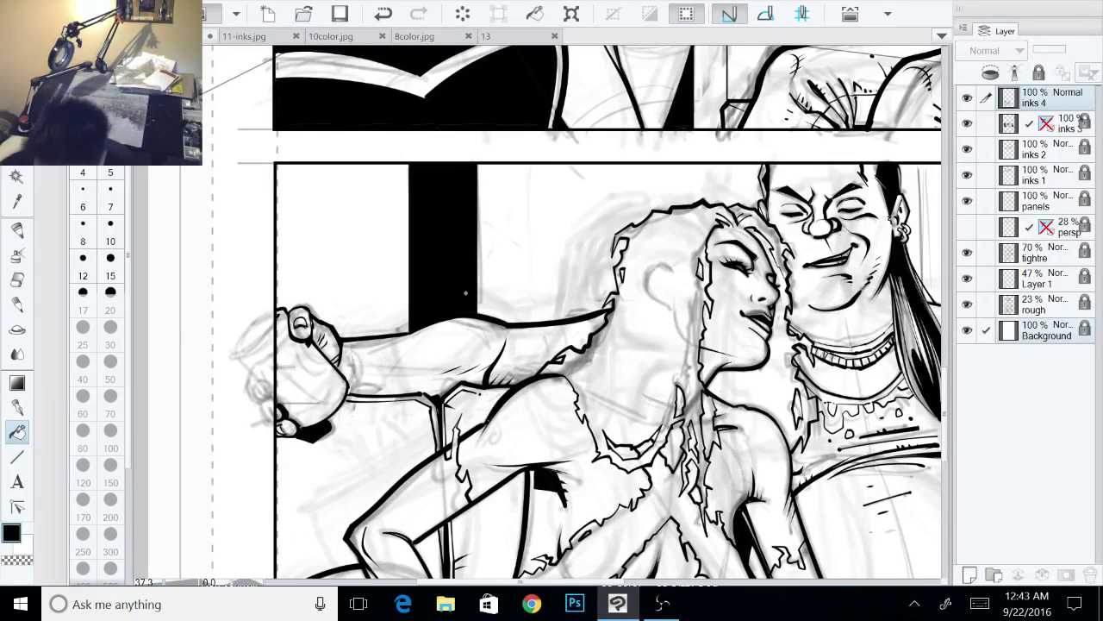
Step: Outline the background area between the man's hair and the panel border above his shoulder with straight lines
{"action": "left_click_drag", "start_coordinate": [690, 345], "coordinate": [332, 321]}
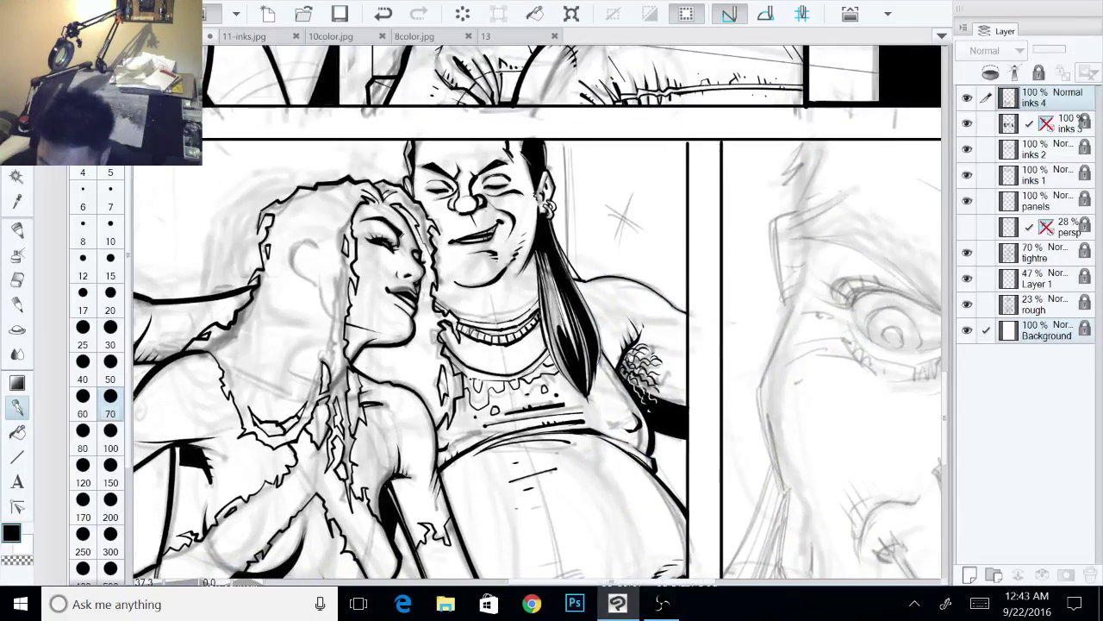
{"action": "left_click_drag", "start_coordinate": [448, 328], "coordinate": [627, 336]}
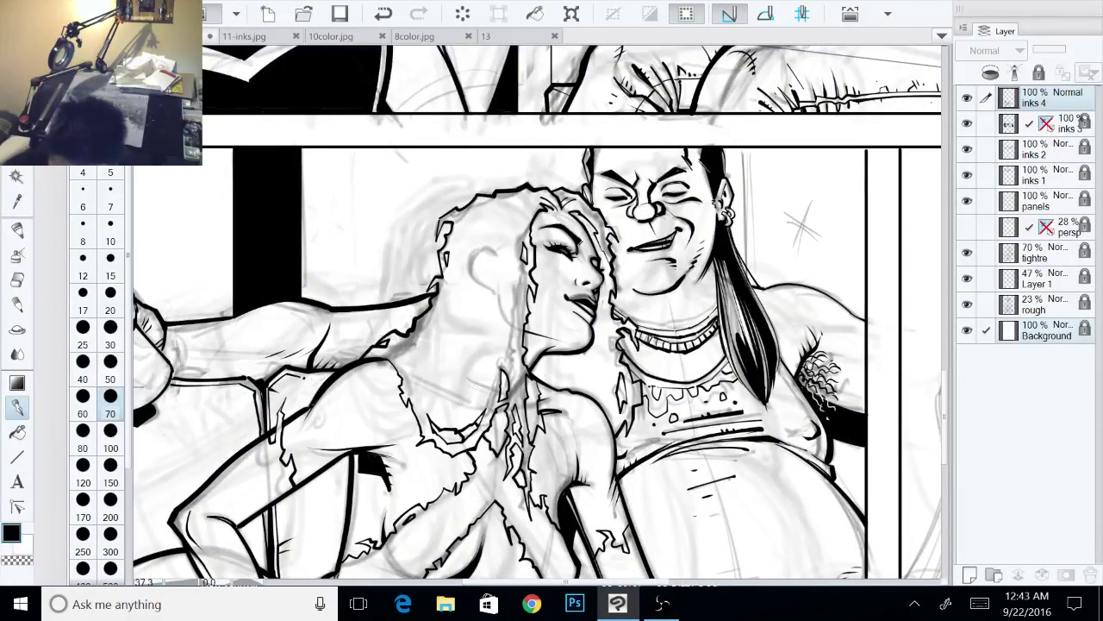
{"action": "key", "text": "u"}
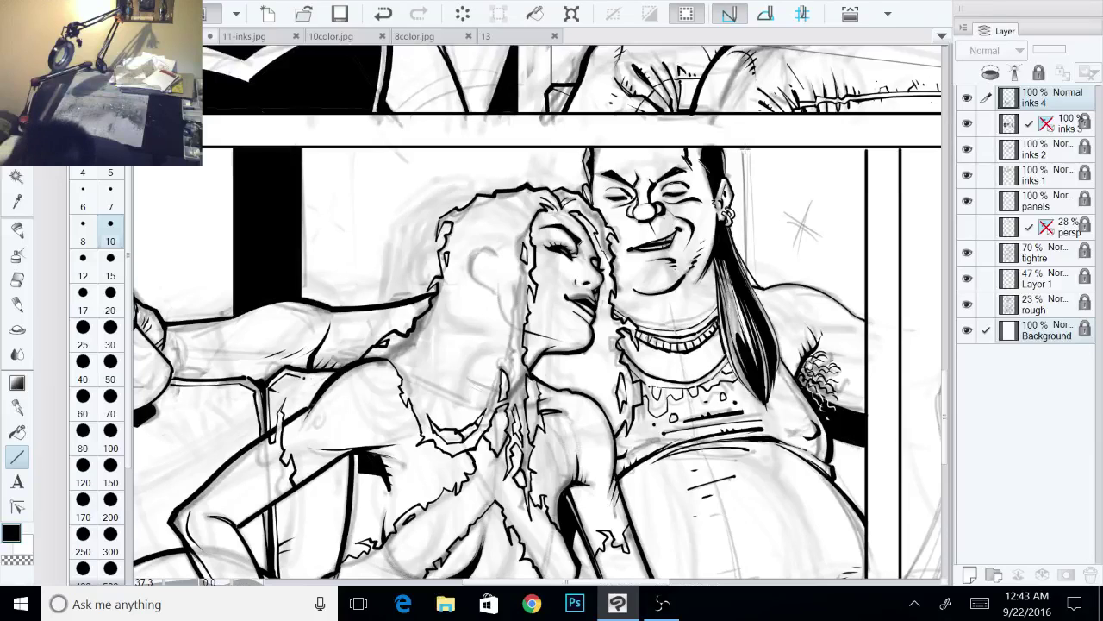
{"action": "mouse_move", "coordinate": [746, 149]}
{"action": "left_mouse_down"}
{"action": "mouse_move", "coordinate": [765, 263]}
{"action": "mouse_move", "coordinate": [747, 263]}
{"action": "mouse_move", "coordinate": [719, 299]}
{"action": "mouse_move", "coordinate": [534, 362]}
{"action": "left_mouse_up"}
{"action": "left_click", "coordinate": [944, 293]}
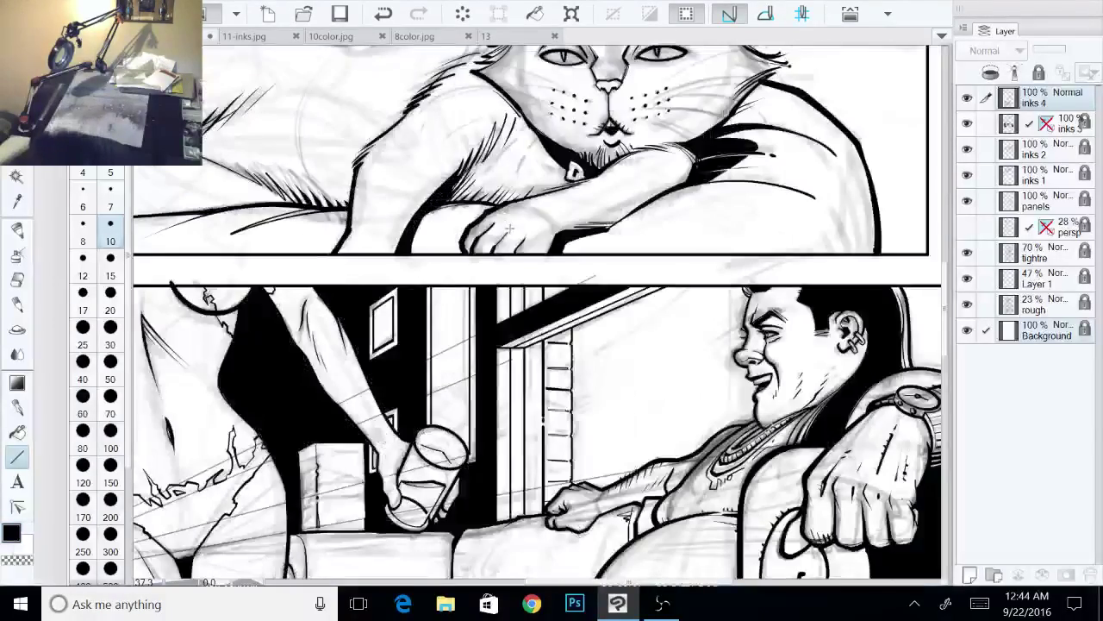
{"action": "left_click_drag", "start_coordinate": [522, 232], "coordinate": [336, 48]}
{"action": "mouse_move", "coordinate": [534, 397]}
{"action": "left_mouse_down"}
{"action": "mouse_move", "coordinate": [414, 230]}
{"action": "mouse_move", "coordinate": [487, 131]}
{"action": "mouse_move", "coordinate": [758, 78]}
{"action": "left_mouse_up"}
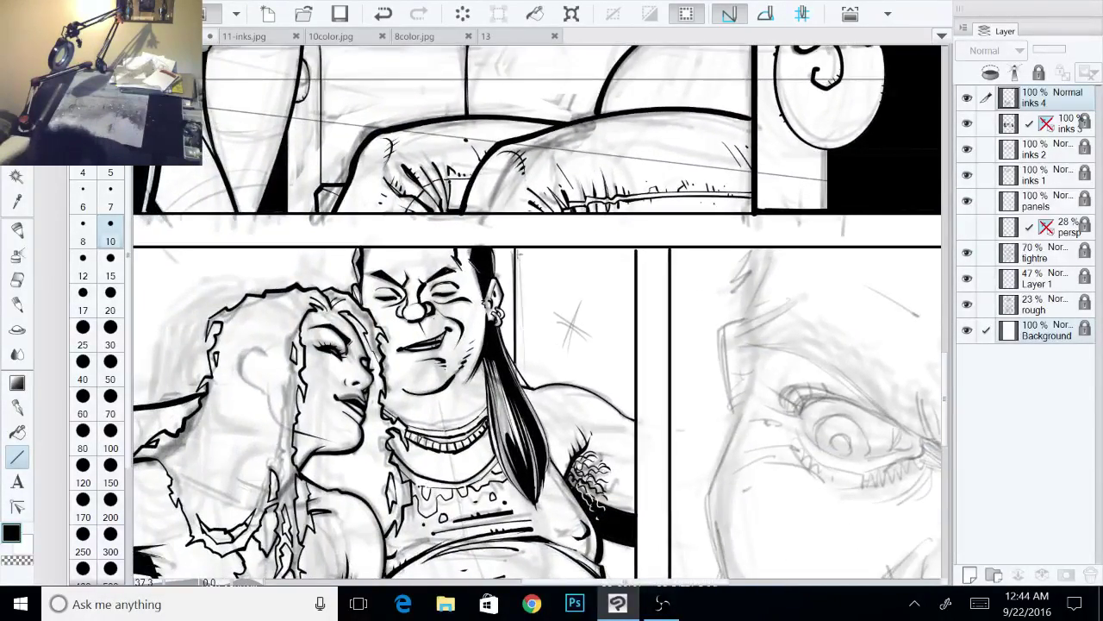
{"action": "mouse_move", "coordinate": [516, 250]}
{"action": "left_mouse_down"}
{"action": "mouse_move", "coordinate": [642, 255]}
{"action": "mouse_move", "coordinate": [645, 422]}
{"action": "left_mouse_up"}
Step: Fill the outlined background area above the man's shoulder with solid black
{"action": "key", "text": "g"}
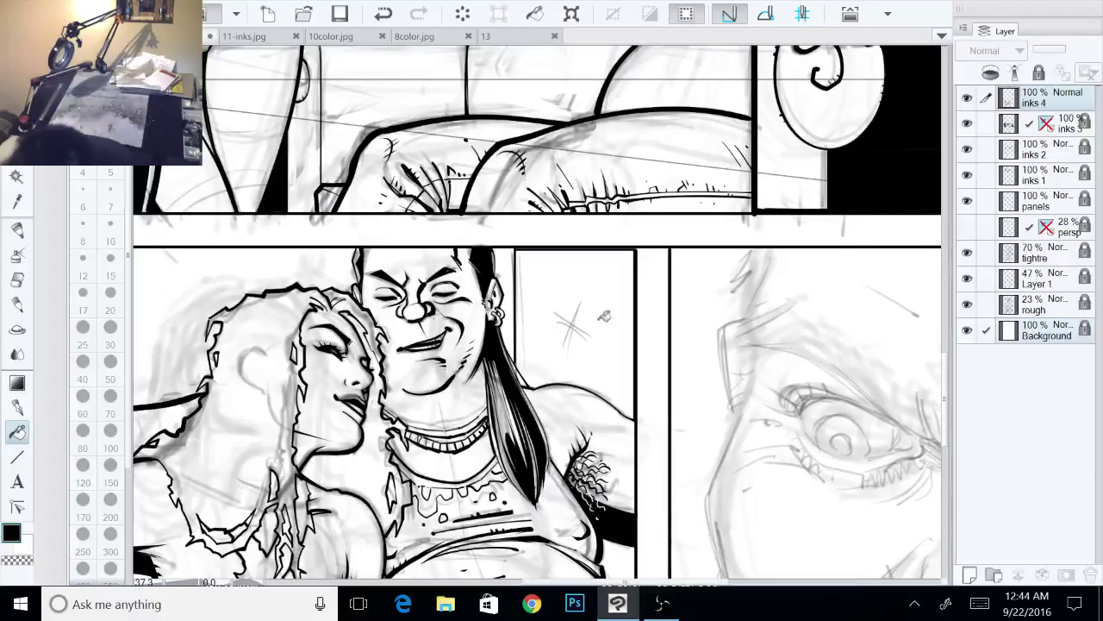
{"action": "left_click", "coordinate": [604, 316]}
{"action": "key", "text": "p"}
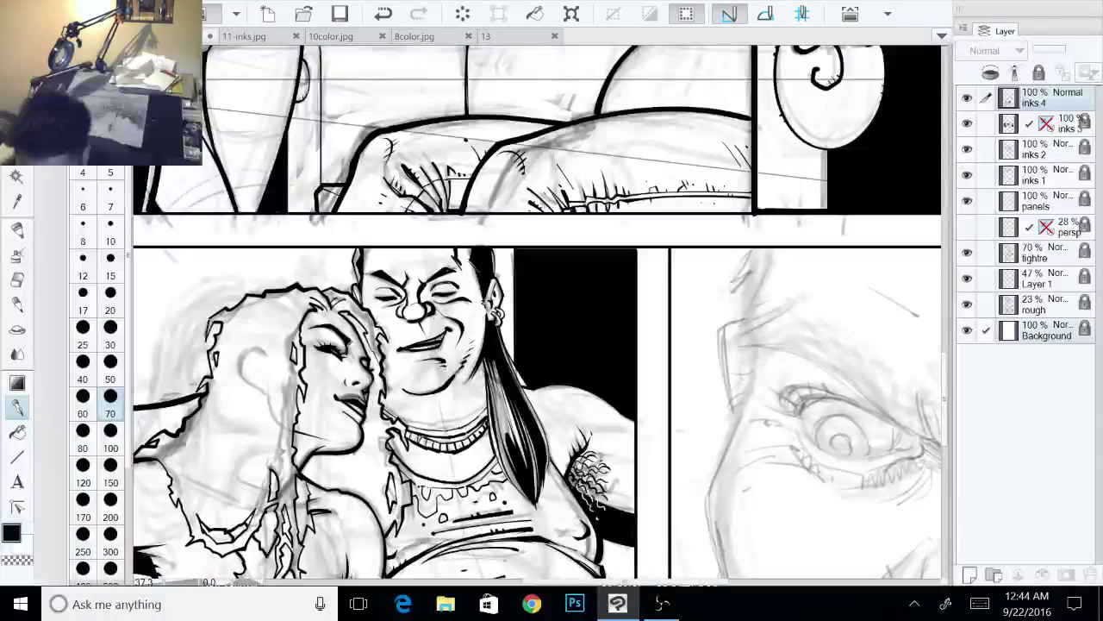
Step: Ink the edge in the gap between the man's belly and the panel border, and fill the gap with solid black
{"action": "left_click_drag", "start_coordinate": [517, 345], "coordinate": [542, 341]}
{"action": "scroll", "coordinate": [675, 297], "scroll_direction": "down", "scroll_amount": 3}
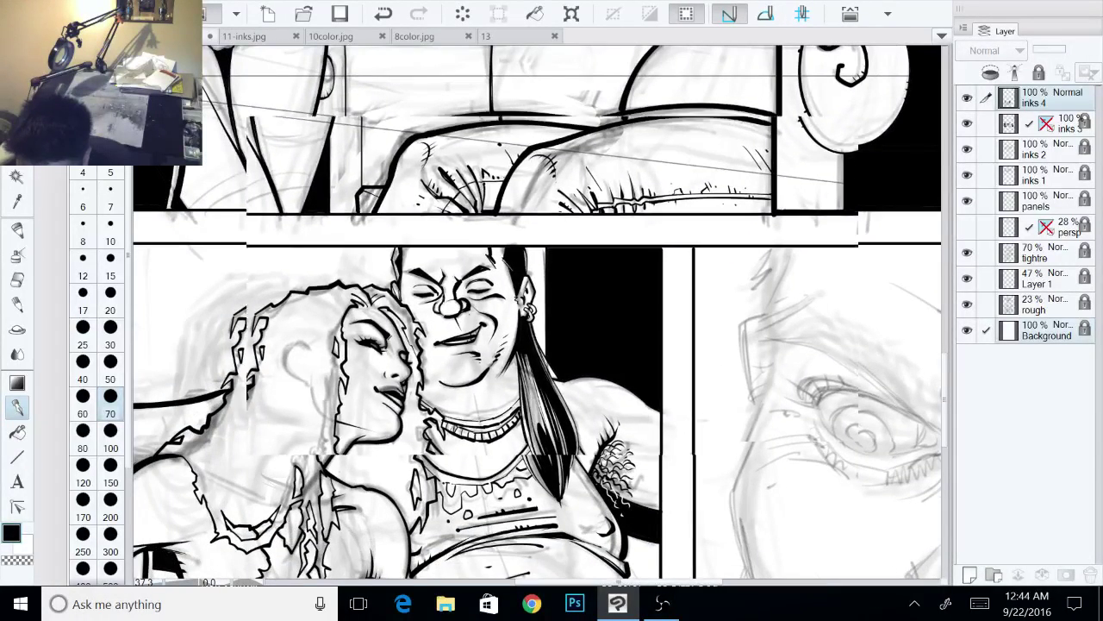
{"action": "left_click_drag", "start_coordinate": [674, 297], "coordinate": [710, 120]}
{"action": "left_click_drag", "start_coordinate": [552, 293], "coordinate": [501, 371]}
{"action": "scroll", "coordinate": [538, 313], "scroll_direction": "right", "scroll_amount": 3}
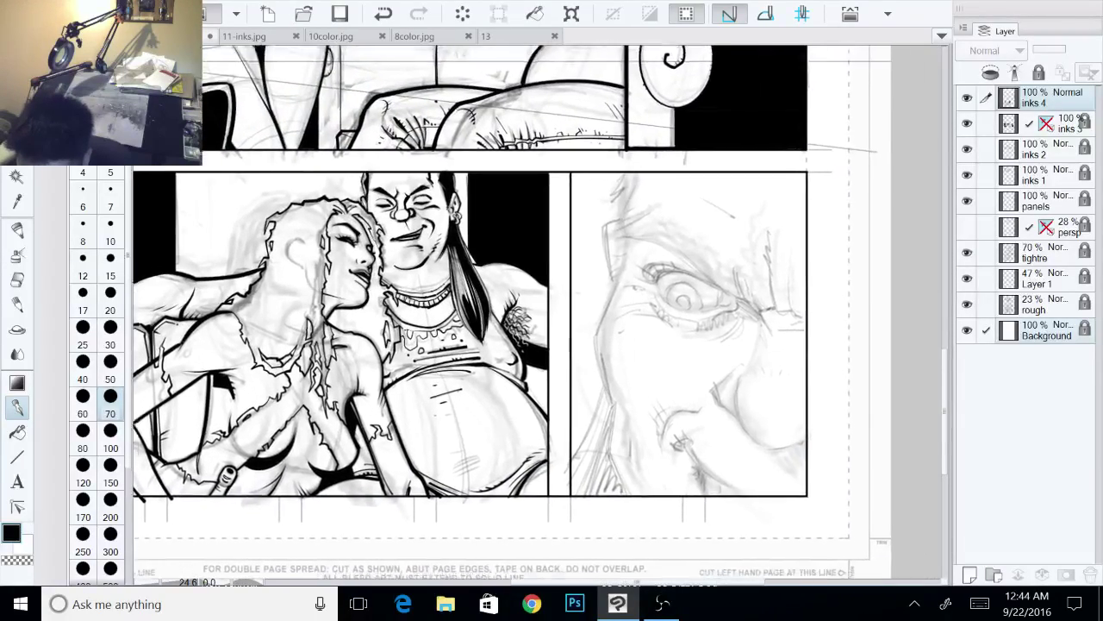
{"action": "scroll", "coordinate": [552, 311], "scroll_direction": "up", "scroll_amount": 1}
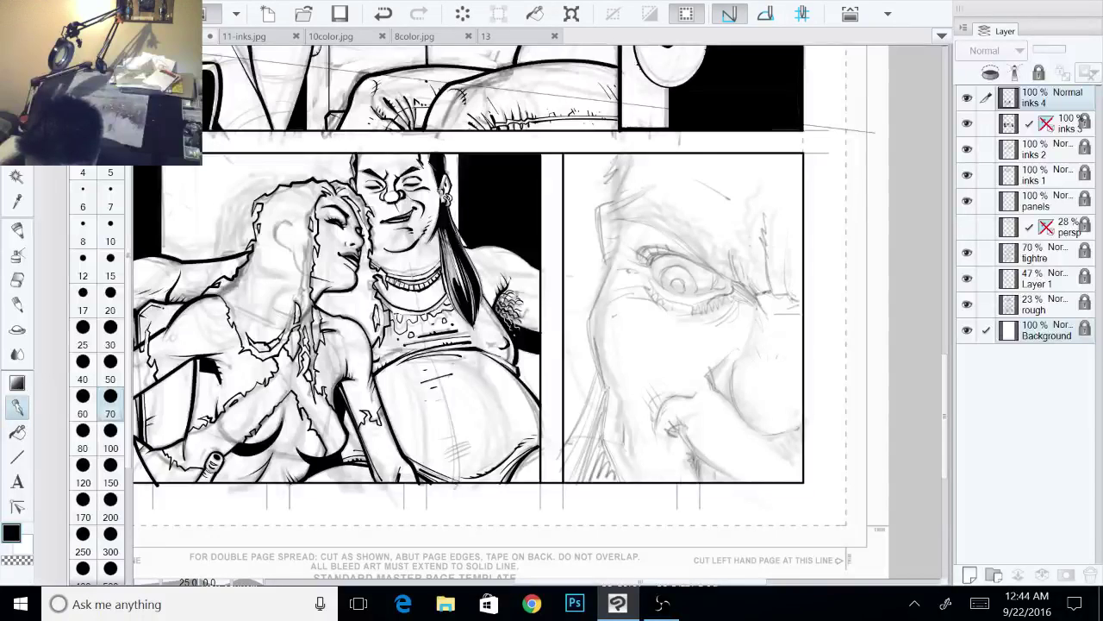
{"action": "left_click_drag", "start_coordinate": [551, 311], "coordinate": [589, 289]}
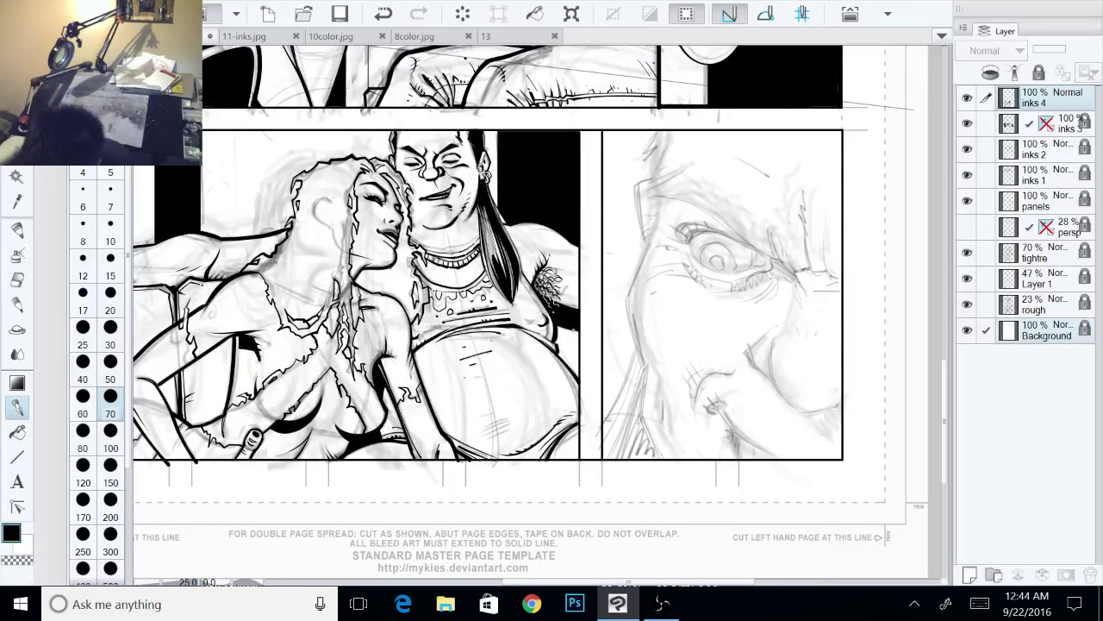
{"action": "left_click_drag", "start_coordinate": [564, 328], "coordinate": [579, 379]}
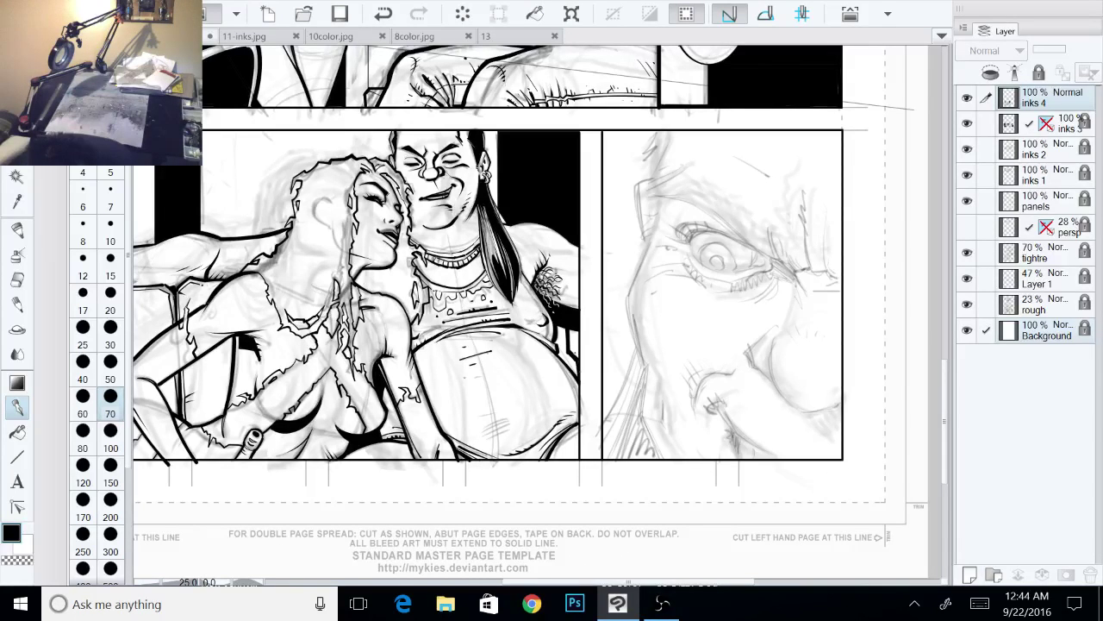
{"action": "key", "text": "g"}
{"action": "left_click", "coordinate": [566, 339]}
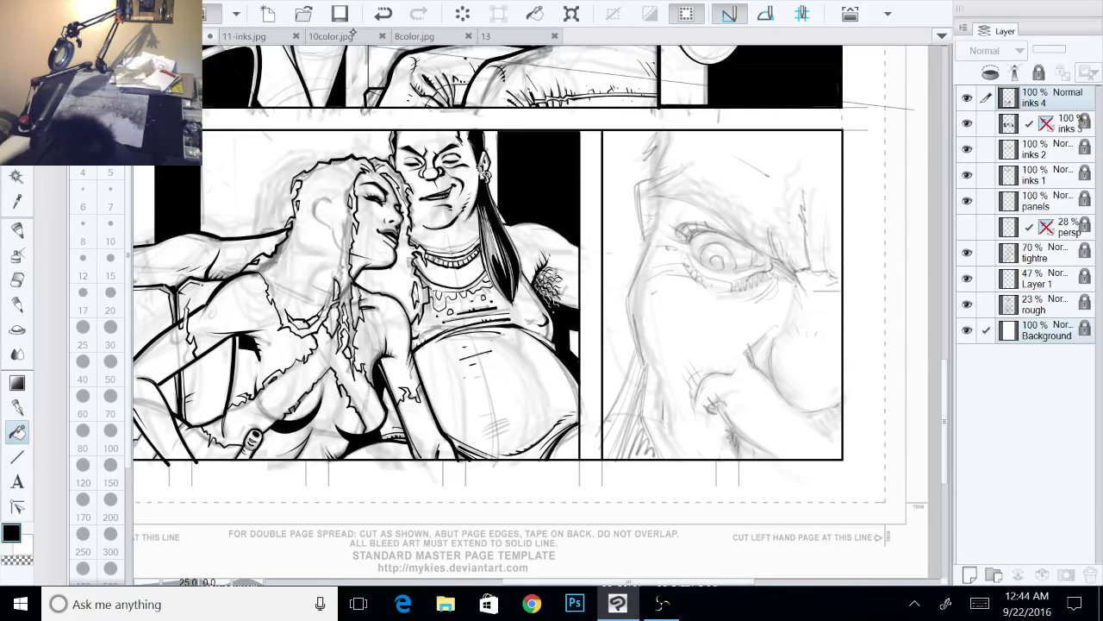
Step: Save the inked comic page
{"action": "left_click", "coordinate": [349, 16]}
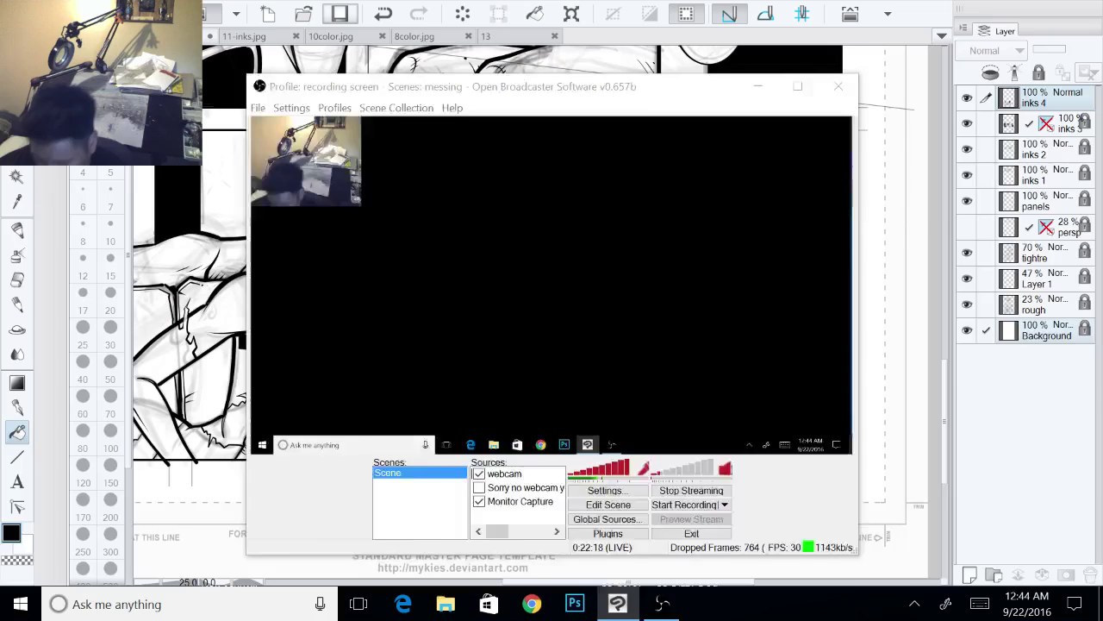
{"action": "left_click", "coordinate": [345, 13]}
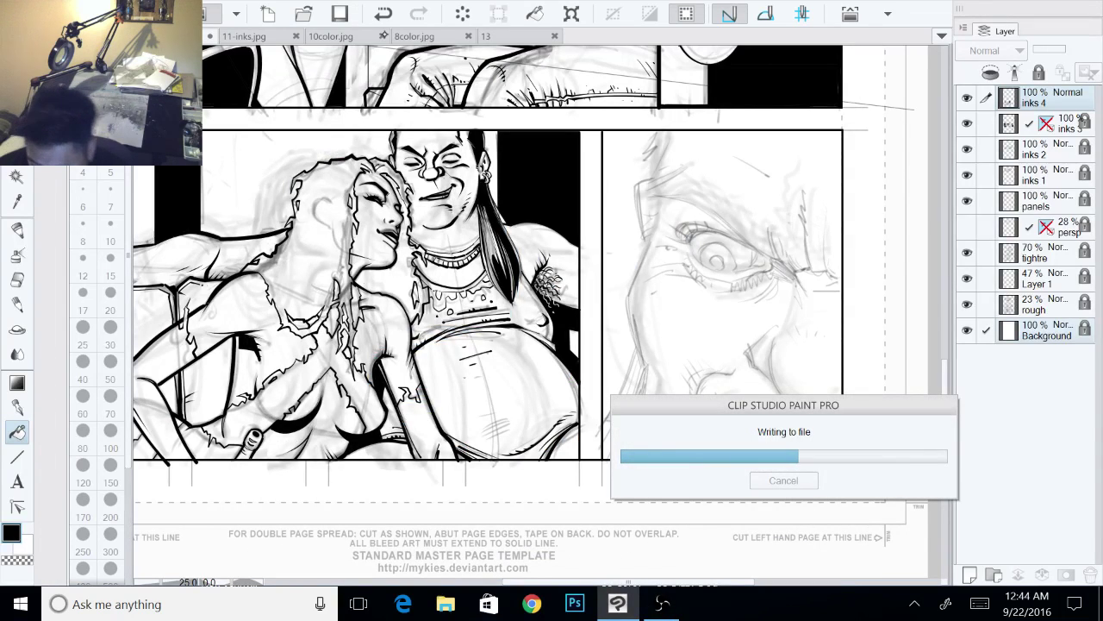
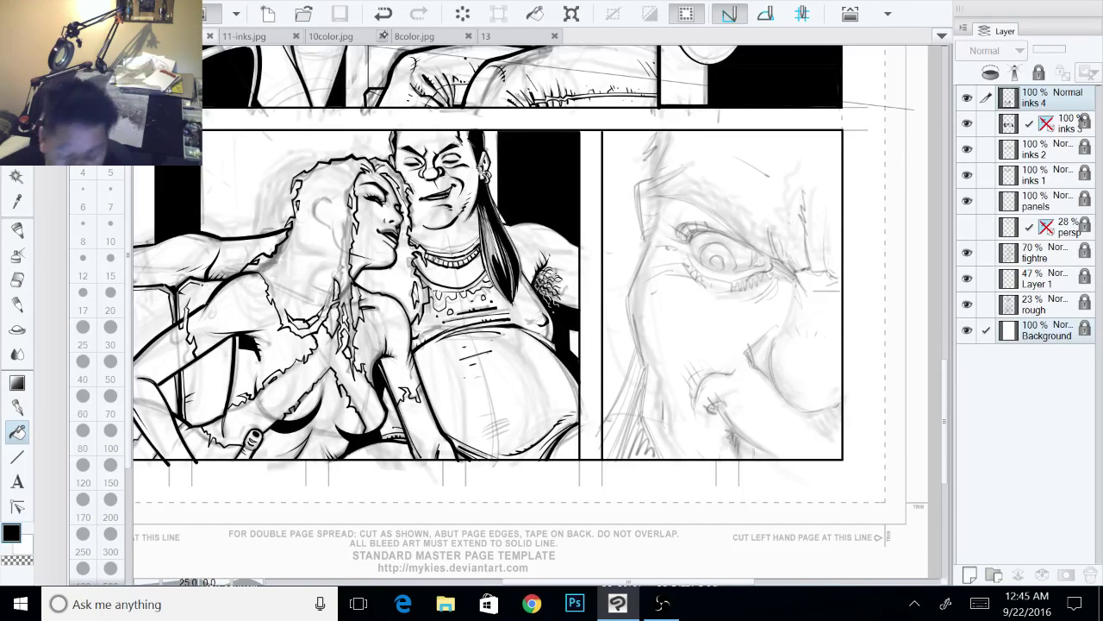
Step: Ink the furrow at the inner end of the brow and the brow's lower edge in the close-up eye panel
{"action": "left_click_drag", "start_coordinate": [604, 302], "coordinate": [507, 316]}
{"action": "left_click_drag", "start_coordinate": [421, 316], "coordinate": [386, 303]}
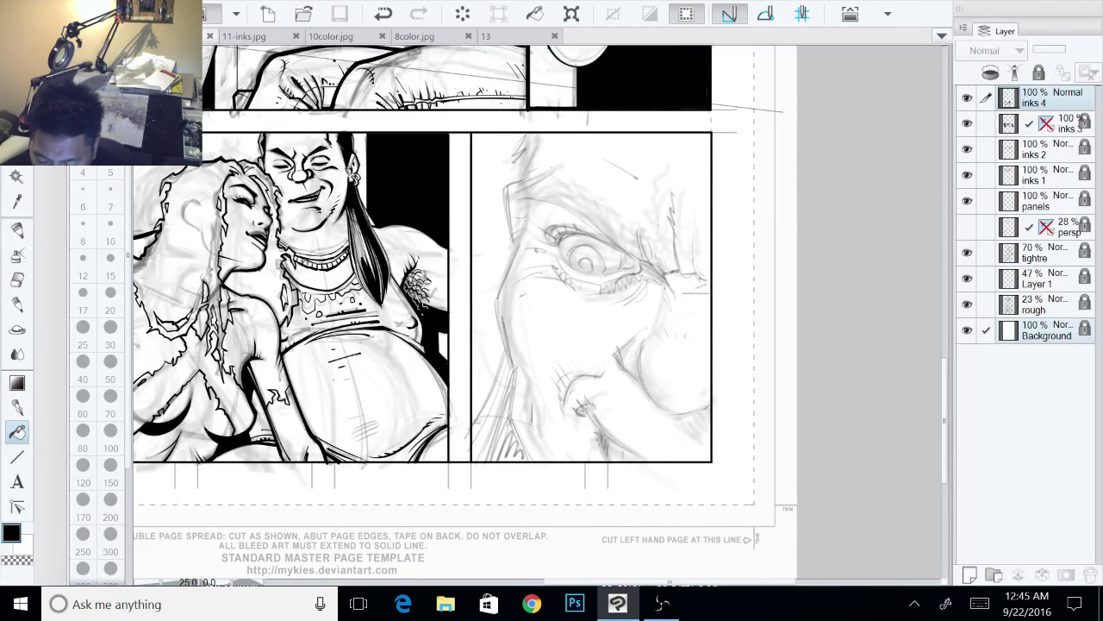
{"action": "key", "text": "p"}
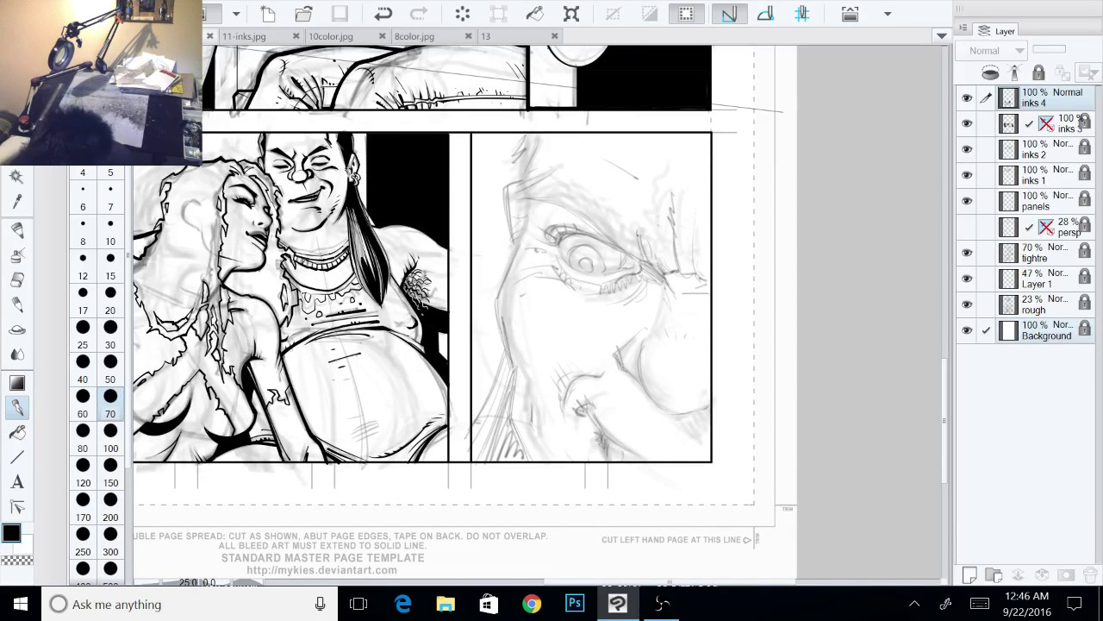
{"action": "mouse_move", "coordinate": [642, 241]}
{"action": "left_mouse_down"}
{"action": "mouse_move", "coordinate": [650, 262]}
{"action": "mouse_move", "coordinate": [591, 297]}
{"action": "mouse_move", "coordinate": [604, 287]}
{"action": "left_mouse_up"}
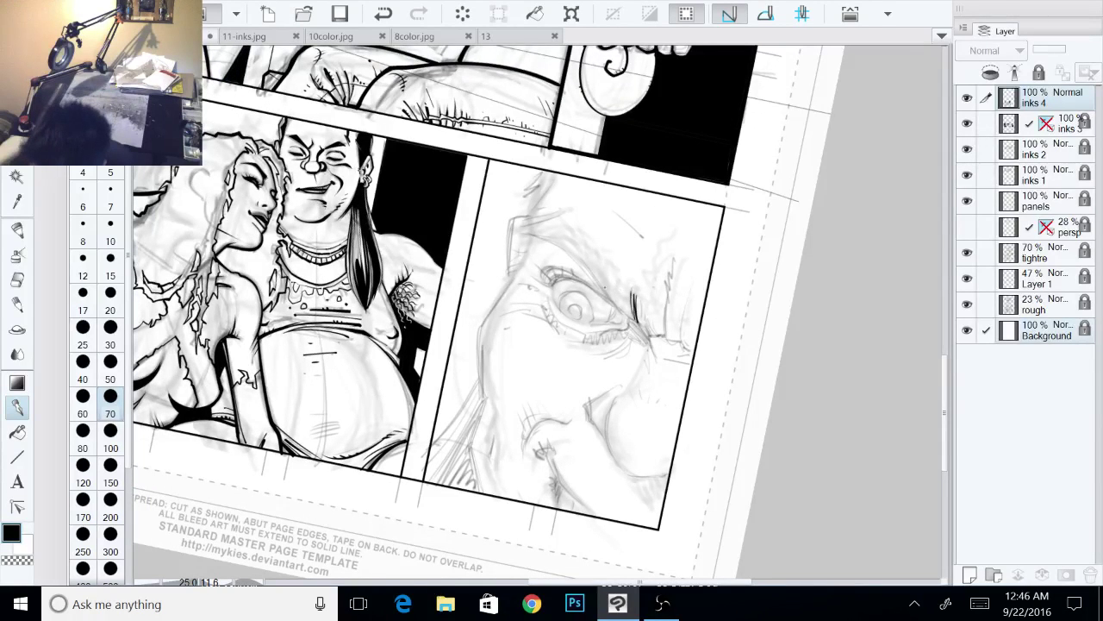
{"action": "left_click_drag", "start_coordinate": [581, 262], "coordinate": [634, 322]}
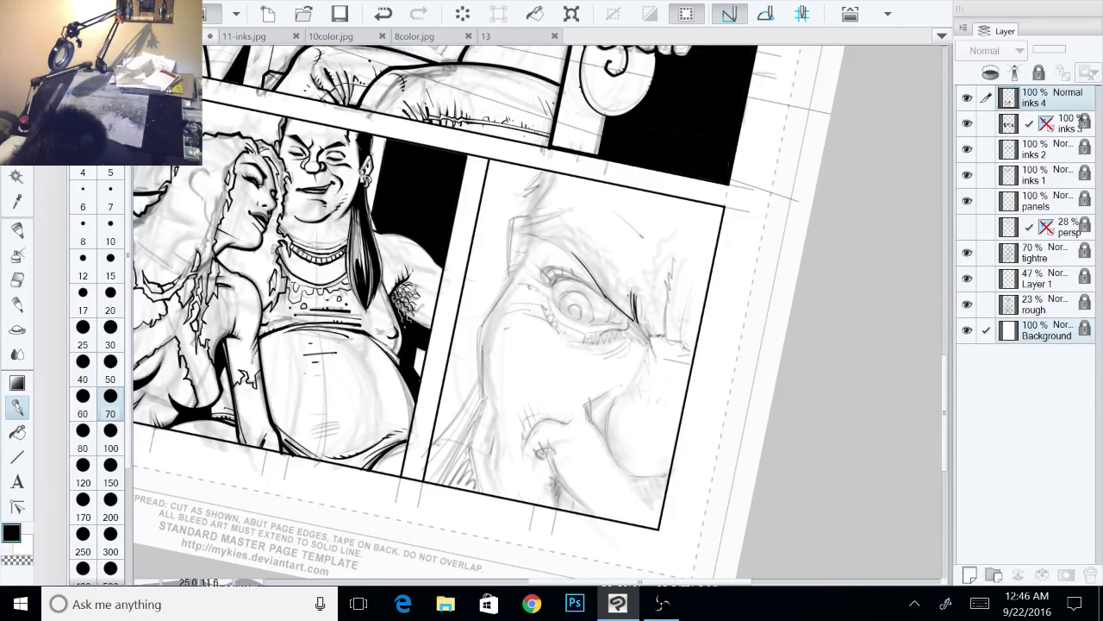
{"action": "left_click_drag", "start_coordinate": [623, 287], "coordinate": [635, 300]}
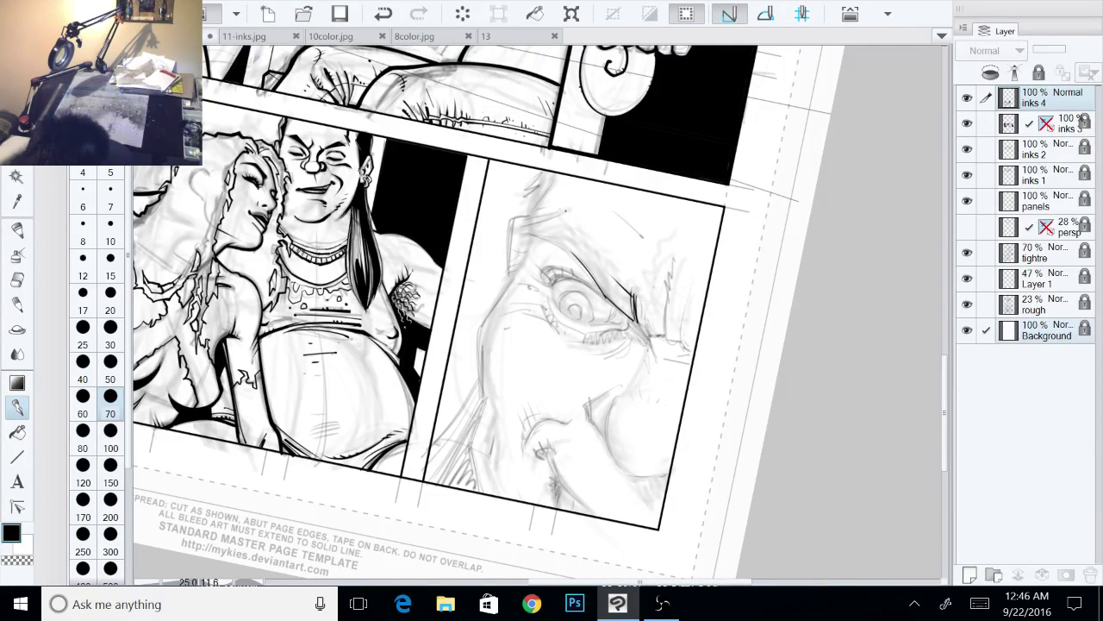
Step: Ink the outer end and upper edge of the eyebrow in the close-up panel
{"action": "left_click_drag", "start_coordinate": [567, 211], "coordinate": [591, 261]}
{"action": "left_click_drag", "start_coordinate": [569, 212], "coordinate": [598, 269]}
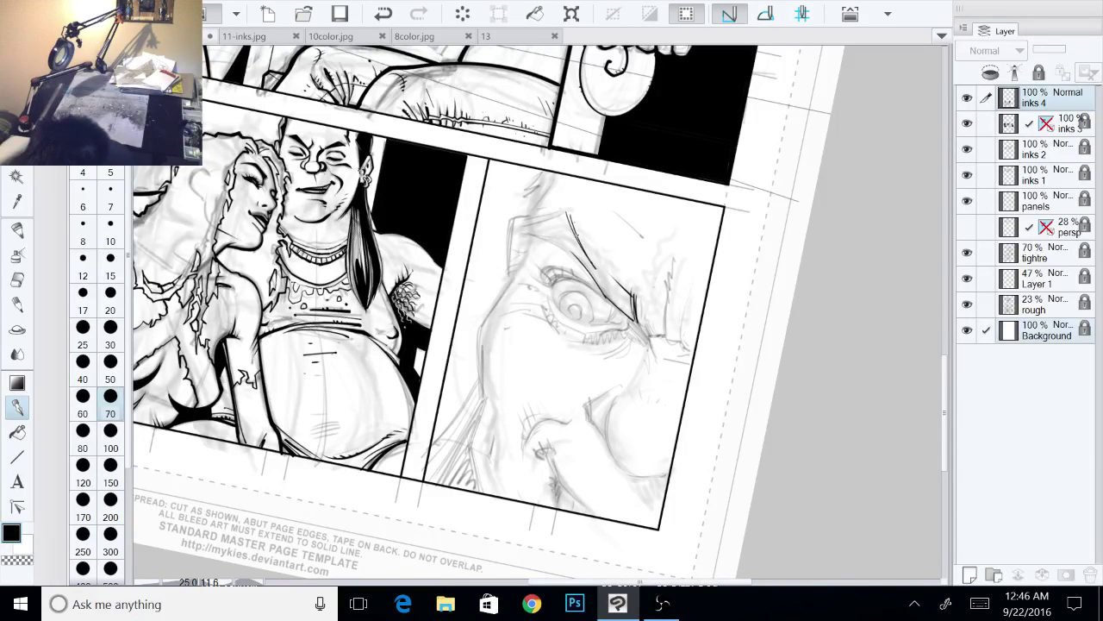
{"action": "mouse_move", "coordinate": [575, 221]}
{"action": "left_mouse_down"}
{"action": "mouse_move", "coordinate": [637, 322]}
{"action": "mouse_move", "coordinate": [632, 276]}
{"action": "left_mouse_up"}
{"action": "mouse_move", "coordinate": [567, 289]}
{"action": "left_mouse_down"}
{"action": "mouse_move", "coordinate": [633, 315]}
{"action": "mouse_move", "coordinate": [623, 285]}
{"action": "mouse_move", "coordinate": [694, 317]}
{"action": "mouse_move", "coordinate": [679, 303]}
{"action": "mouse_move", "coordinate": [669, 336]}
{"action": "mouse_move", "coordinate": [668, 285]}
{"action": "left_mouse_up"}
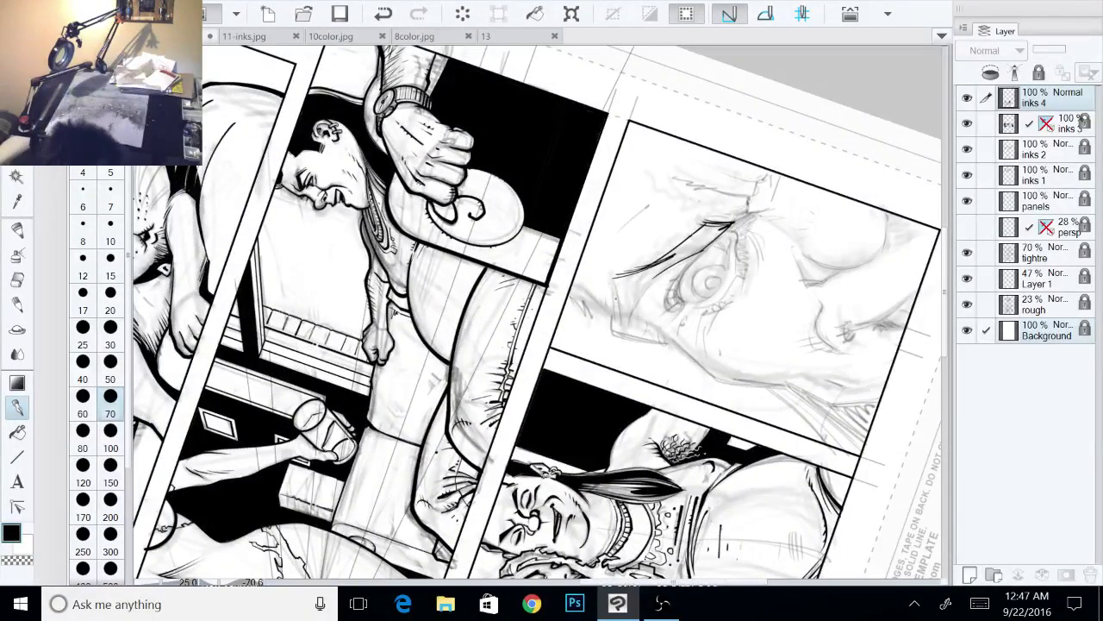
Step: Ink the edges of the eyebrow's pointed outer tip in the close-up eye panel
{"action": "left_click_drag", "start_coordinate": [620, 287], "coordinate": [610, 322]}
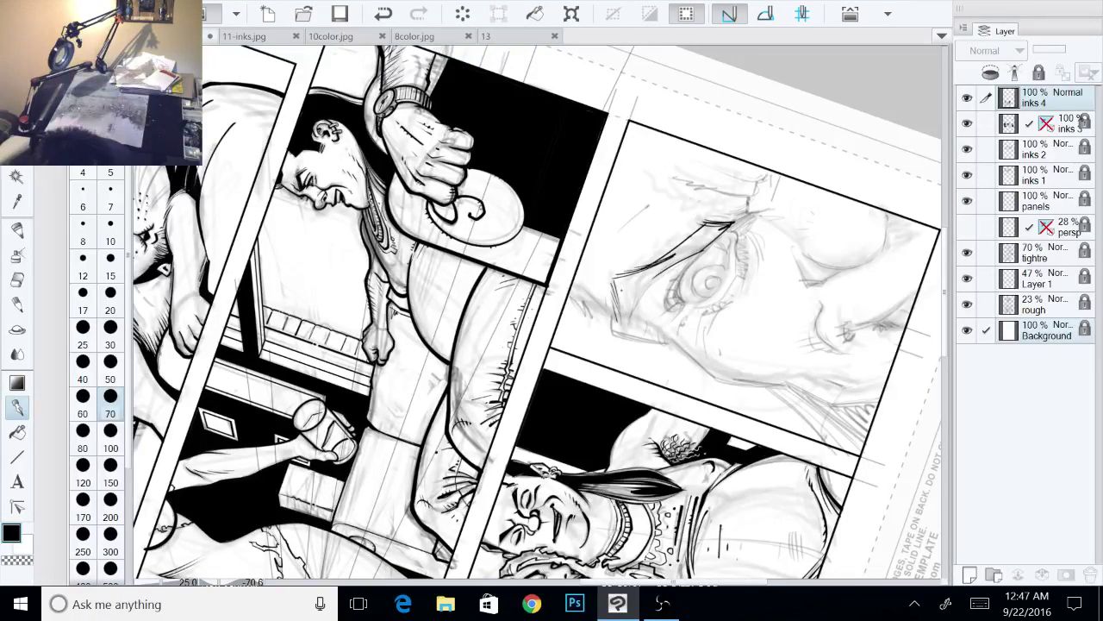
{"action": "left_click_drag", "start_coordinate": [615, 278], "coordinate": [624, 324]}
{"action": "left_click_drag", "start_coordinate": [635, 304], "coordinate": [628, 328]}
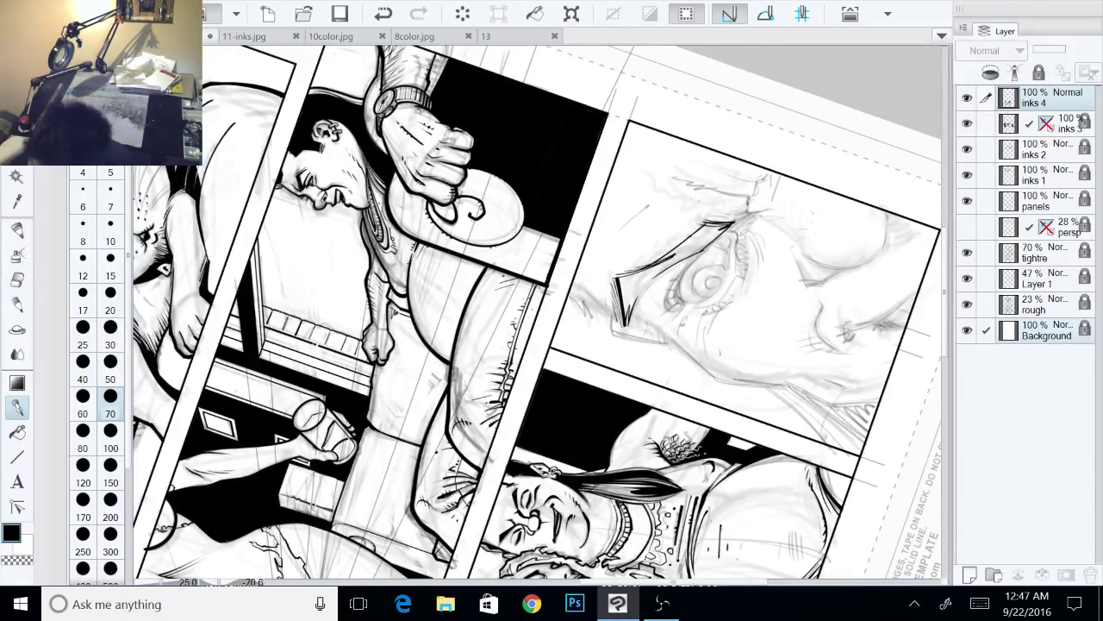
{"action": "left_click_drag", "start_coordinate": [629, 310], "coordinate": [587, 357]}
{"action": "left_click_drag", "start_coordinate": [642, 258], "coordinate": [648, 285]}
Step: Close the eyebrow's lower edge with feathered strokes and fill the brow with solid black
{"action": "key", "text": "ctrl+at"}
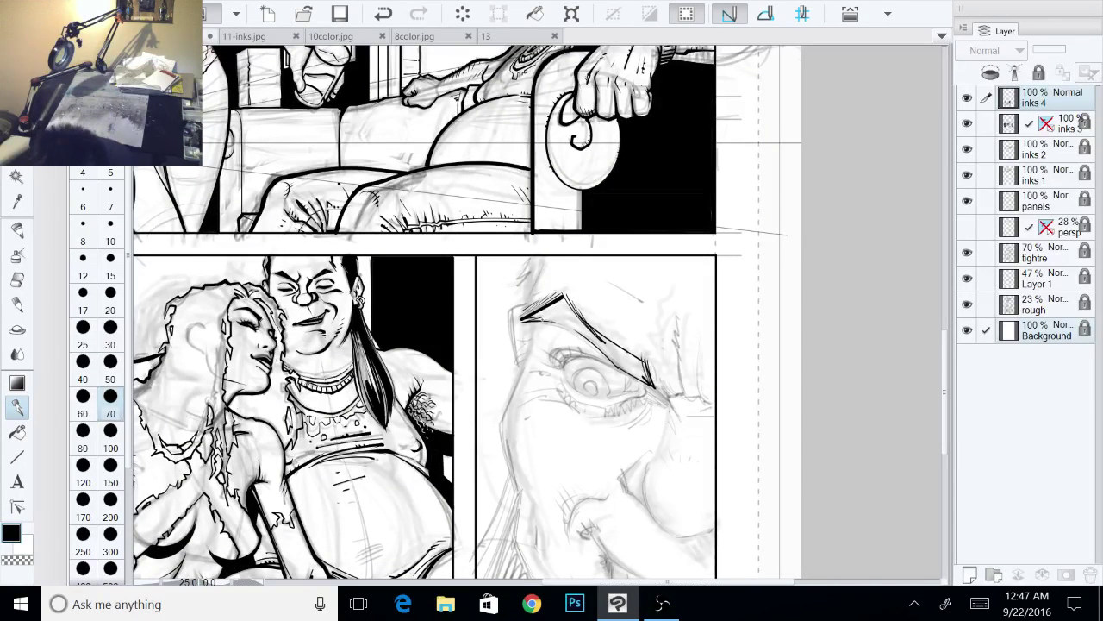
{"action": "left_click_drag", "start_coordinate": [543, 317], "coordinate": [595, 348]}
{"action": "key", "text": "g"}
{"action": "left_click", "coordinate": [638, 358]}
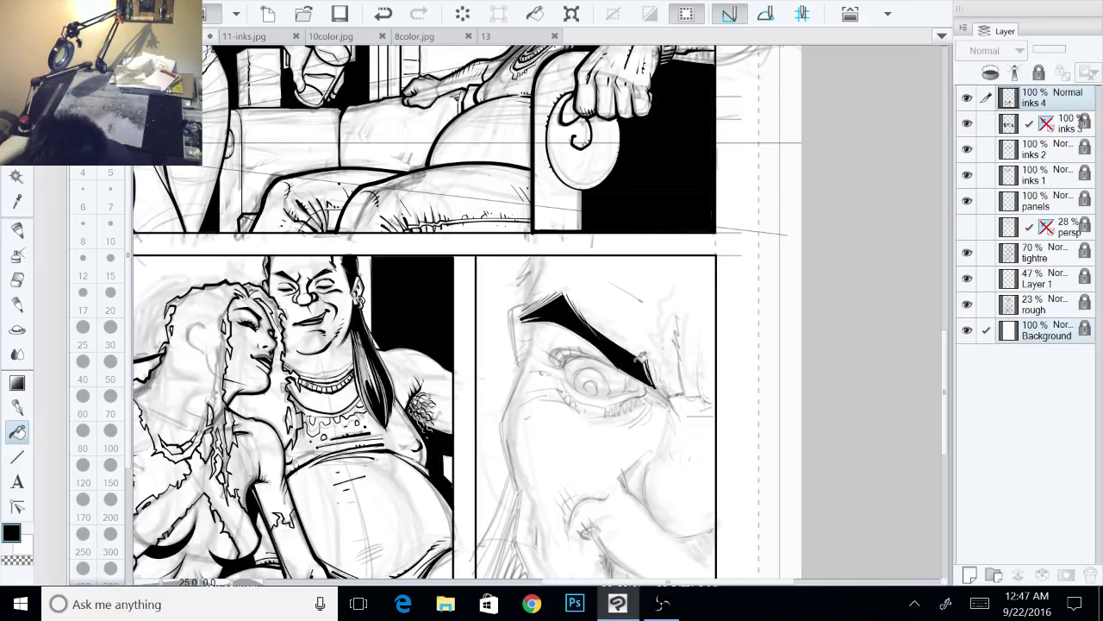
{"action": "key", "text": "p"}
Step: Ink the frown creases between the brow and nose bridge, plus the nose tip's side edge and short ticks on top
{"action": "mouse_move", "coordinate": [638, 358]}
{"action": "left_mouse_down"}
{"action": "mouse_move", "coordinate": [589, 281]}
{"action": "mouse_move", "coordinate": [572, 281]}
{"action": "left_mouse_up"}
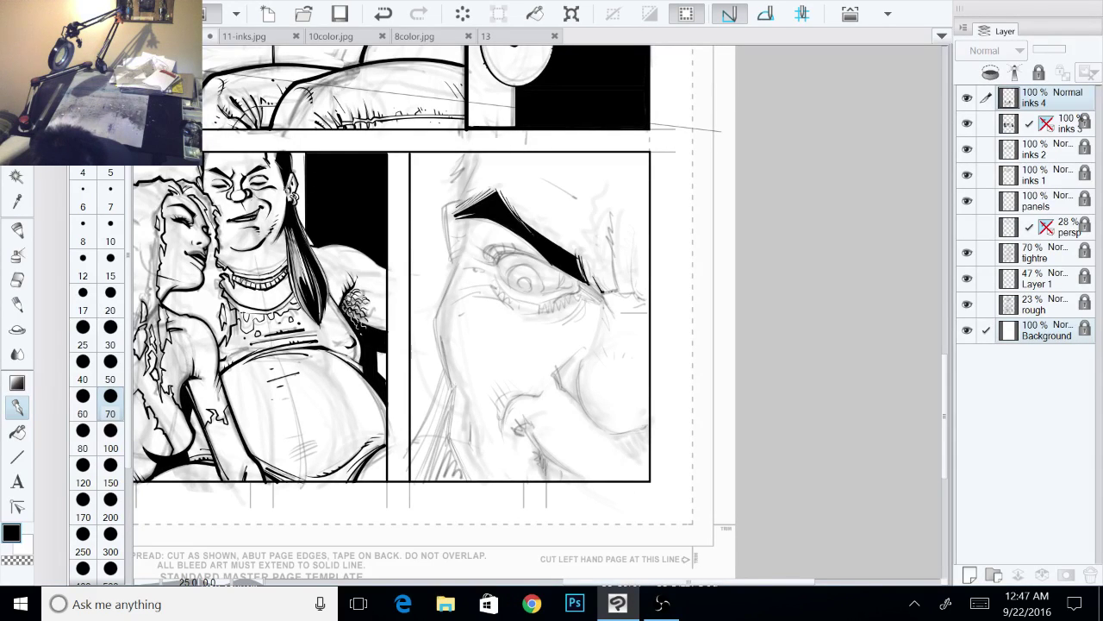
{"action": "mouse_move", "coordinate": [602, 291]}
{"action": "left_mouse_down"}
{"action": "mouse_move", "coordinate": [616, 291]}
{"action": "mouse_move", "coordinate": [589, 236]}
{"action": "left_mouse_up"}
{"action": "mouse_move", "coordinate": [600, 292]}
{"action": "left_mouse_down"}
{"action": "mouse_move", "coordinate": [590, 284]}
{"action": "mouse_move", "coordinate": [615, 319]}
{"action": "mouse_move", "coordinate": [621, 295]}
{"action": "mouse_move", "coordinate": [645, 279]}
{"action": "mouse_move", "coordinate": [632, 247]}
{"action": "left_mouse_up"}
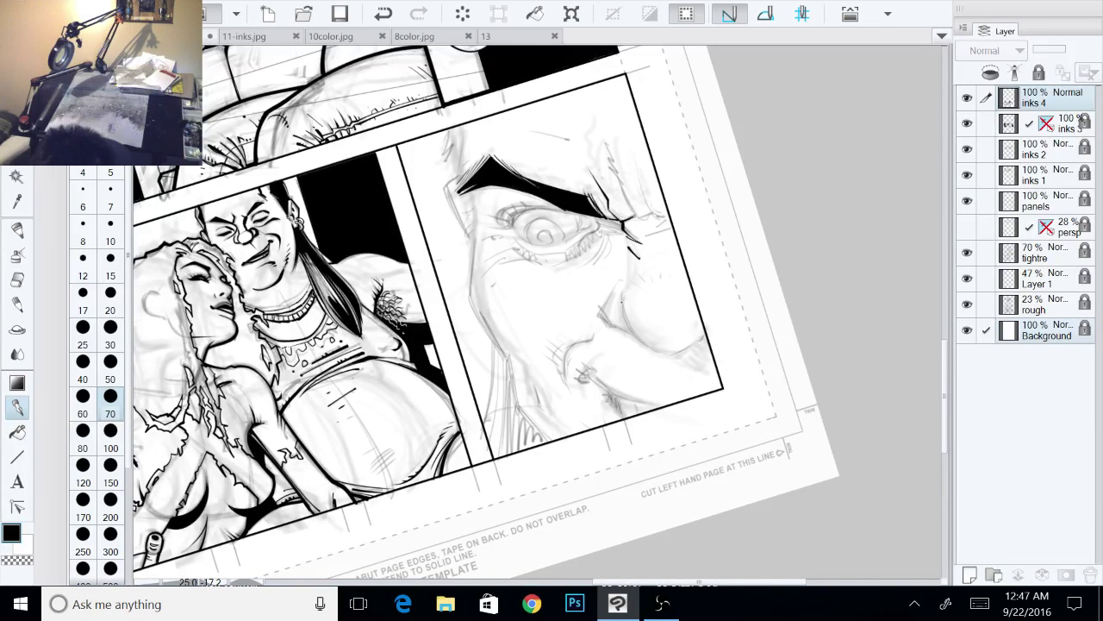
{"action": "left_click_drag", "start_coordinate": [623, 299], "coordinate": [635, 335]}
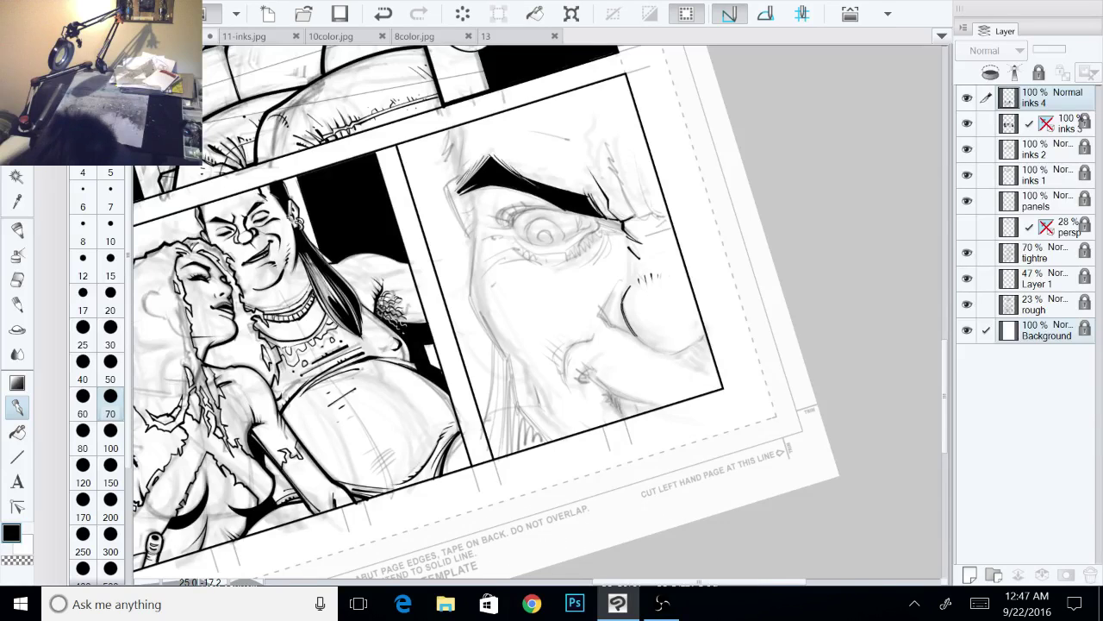
{"action": "left_click_drag", "start_coordinate": [669, 292], "coordinate": [636, 309]}
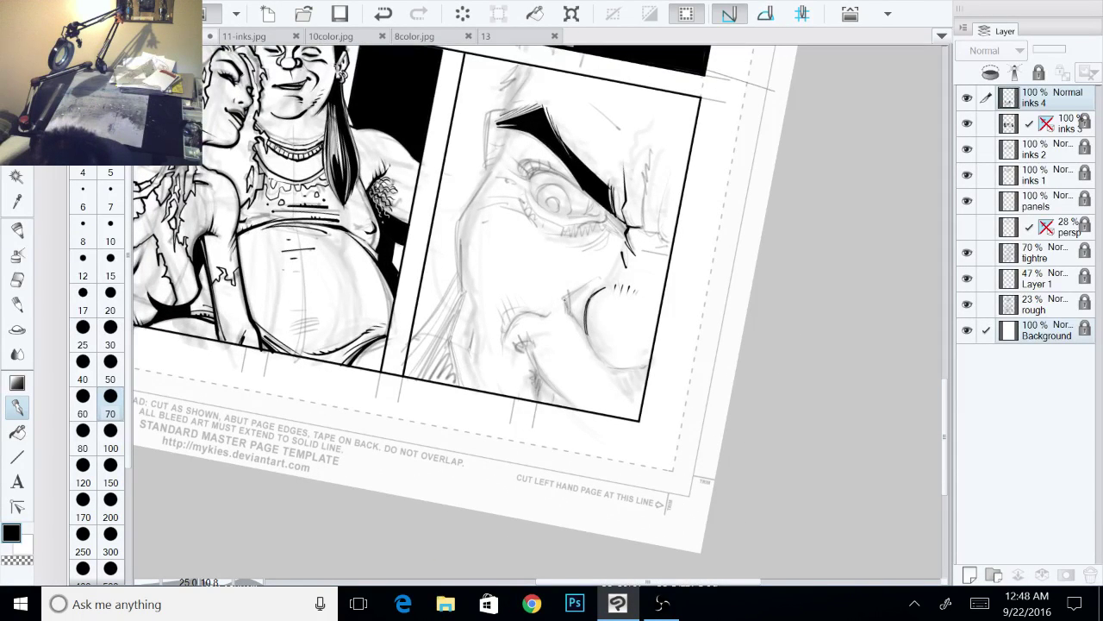
Step: Ink the thick curve under the nose tip and the outline of the nostril wing
{"action": "left_click_drag", "start_coordinate": [564, 299], "coordinate": [616, 372]}
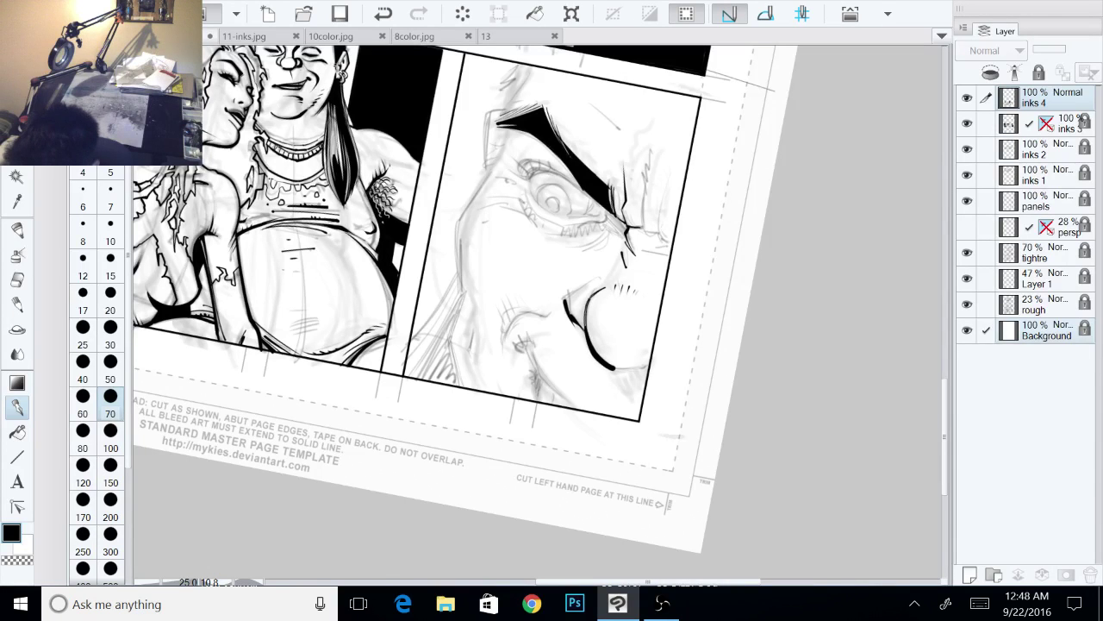
{"action": "key", "text": "minus"}
{"action": "key", "text": "minus"}
{"action": "key", "text": "minus"}
{"action": "key", "text": "minus"}
{"action": "key", "text": "minus"}
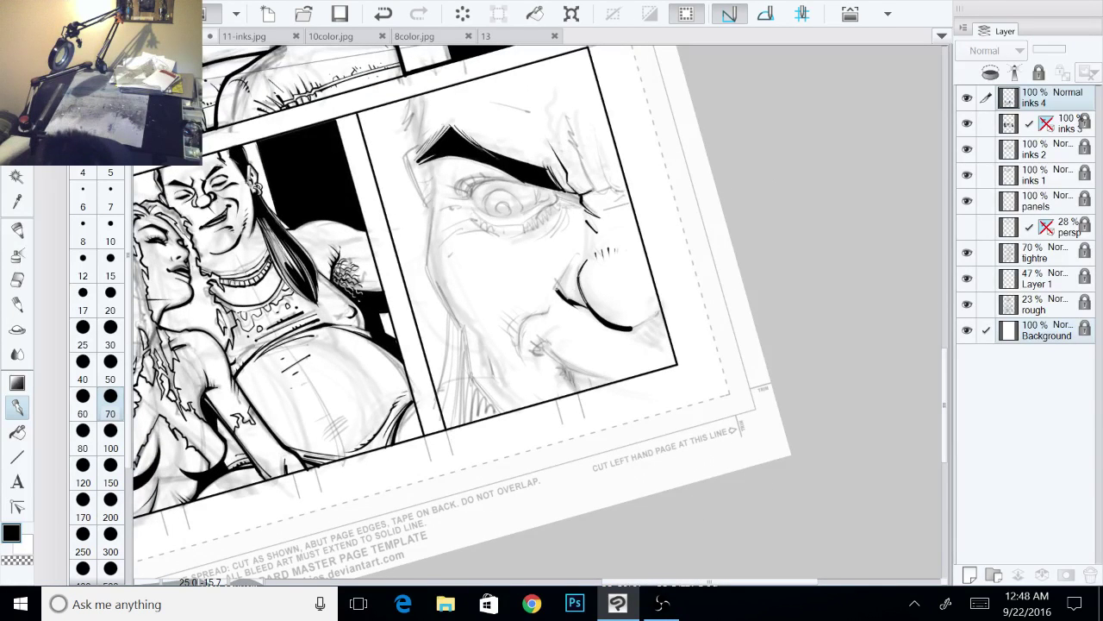
{"action": "mouse_move", "coordinate": [557, 289]}
{"action": "left_mouse_down"}
{"action": "mouse_move", "coordinate": [567, 268]}
{"action": "mouse_move", "coordinate": [556, 291]}
{"action": "left_mouse_up"}
{"action": "left_click_drag", "start_coordinate": [568, 262], "coordinate": [558, 272]}
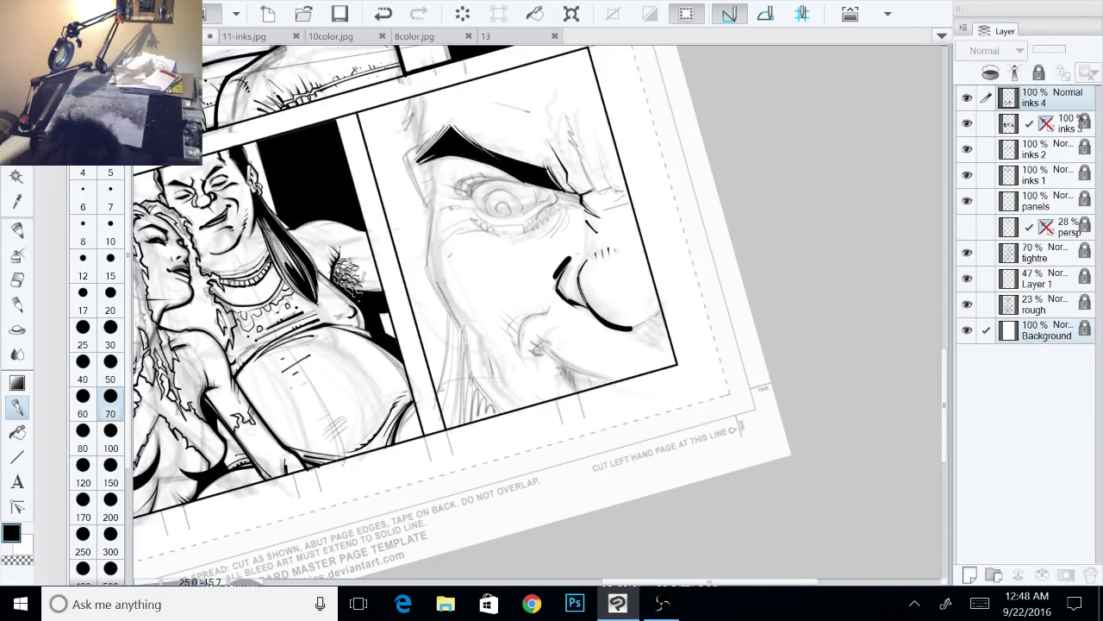
{"action": "left_click_drag", "start_coordinate": [577, 443], "coordinate": [557, 500]}
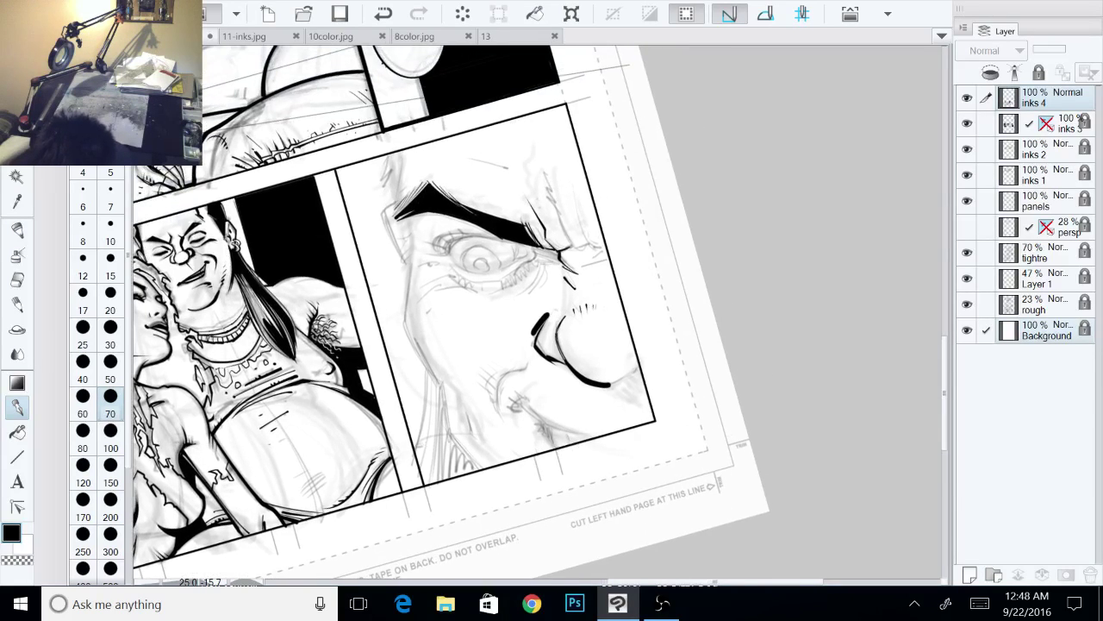
Step: Add short hatch ticks above the nostril wing and extend the nose's underside line to the panel border
{"action": "key", "text": "ctrl+at"}
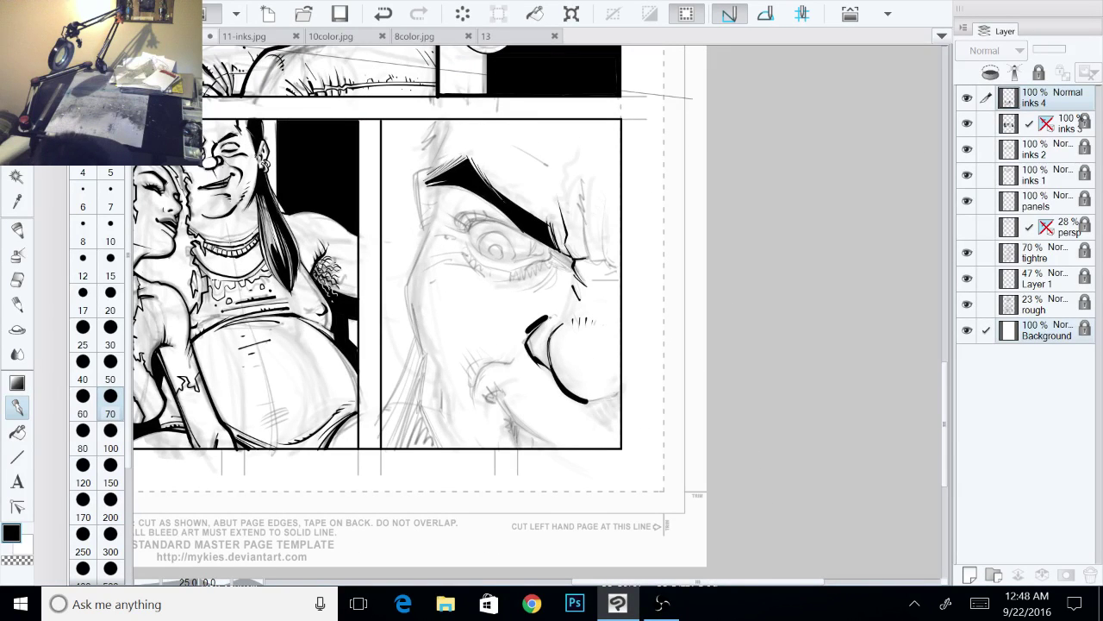
{"action": "mouse_move", "coordinate": [544, 317]}
{"action": "left_mouse_down"}
{"action": "mouse_move", "coordinate": [556, 321]}
{"action": "mouse_move", "coordinate": [521, 329]}
{"action": "mouse_move", "coordinate": [564, 293]}
{"action": "left_mouse_up"}
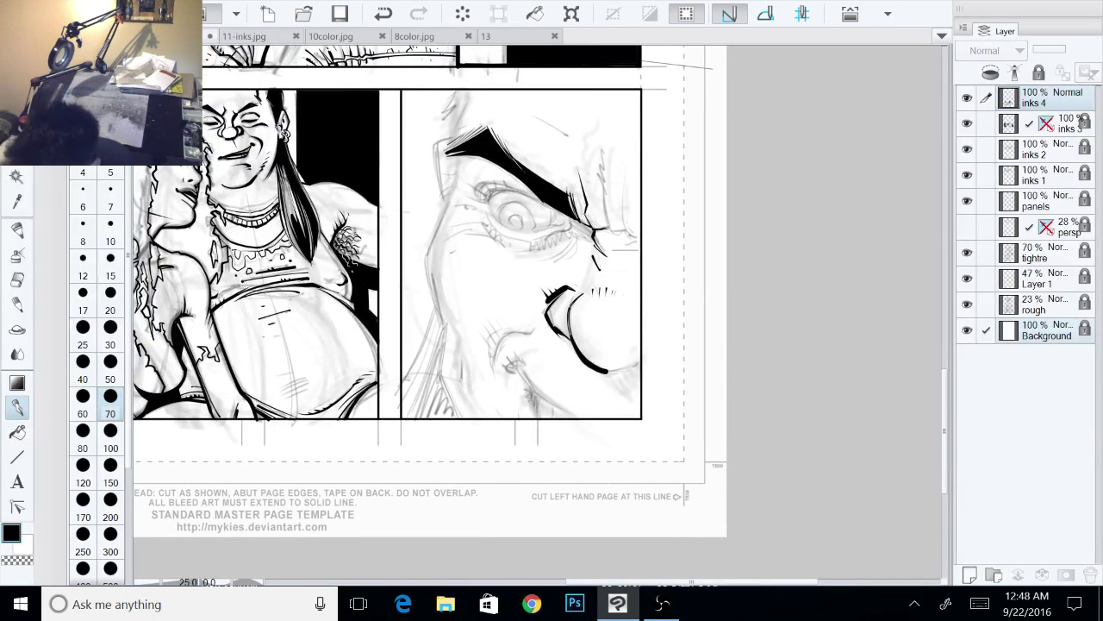
{"action": "mouse_move", "coordinate": [605, 360]}
{"action": "left_mouse_down"}
{"action": "mouse_move", "coordinate": [559, 392]}
{"action": "mouse_move", "coordinate": [576, 412]}
{"action": "mouse_move", "coordinate": [564, 414]}
{"action": "mouse_move", "coordinate": [587, 420]}
{"action": "mouse_move", "coordinate": [561, 401]}
{"action": "mouse_move", "coordinate": [588, 380]}
{"action": "left_mouse_up"}
{"action": "left_click_drag", "start_coordinate": [549, 328], "coordinate": [557, 337]}
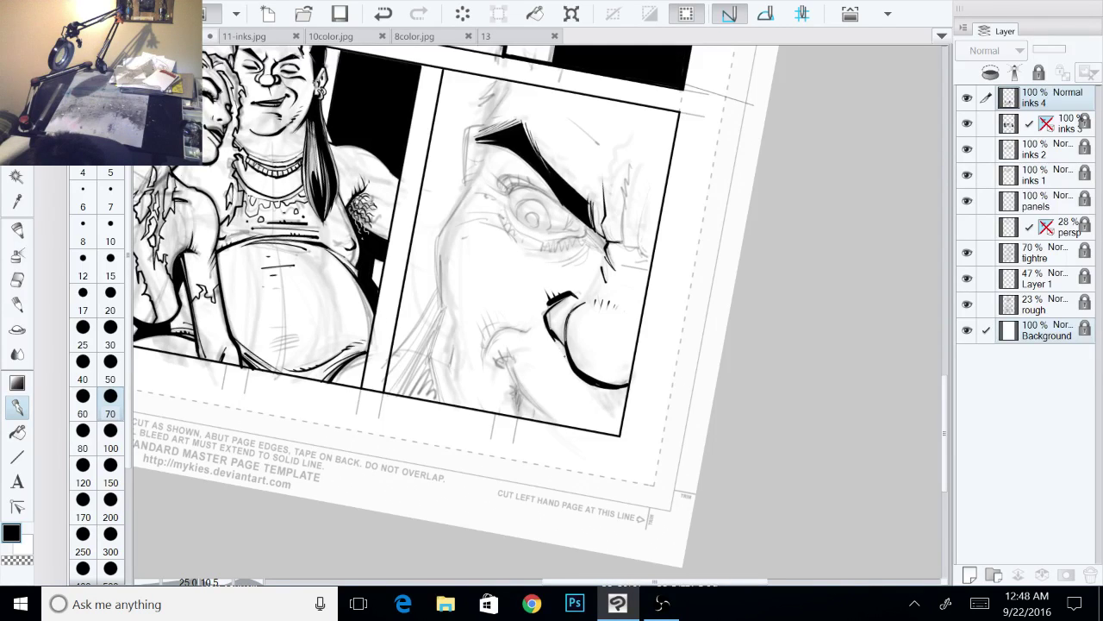
Step: Ink the lower edge of the shadow beneath the nose, close it at the panel border, and fill it with solid black
{"action": "left_click_drag", "start_coordinate": [557, 341], "coordinate": [620, 414]}
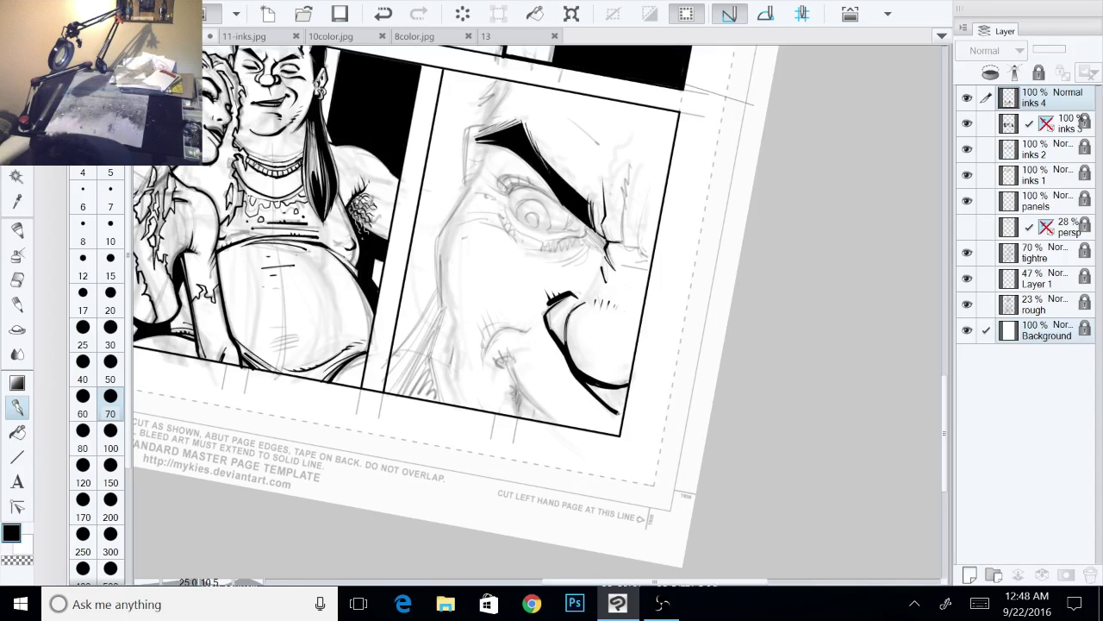
{"action": "key", "text": "ctrl+@"}
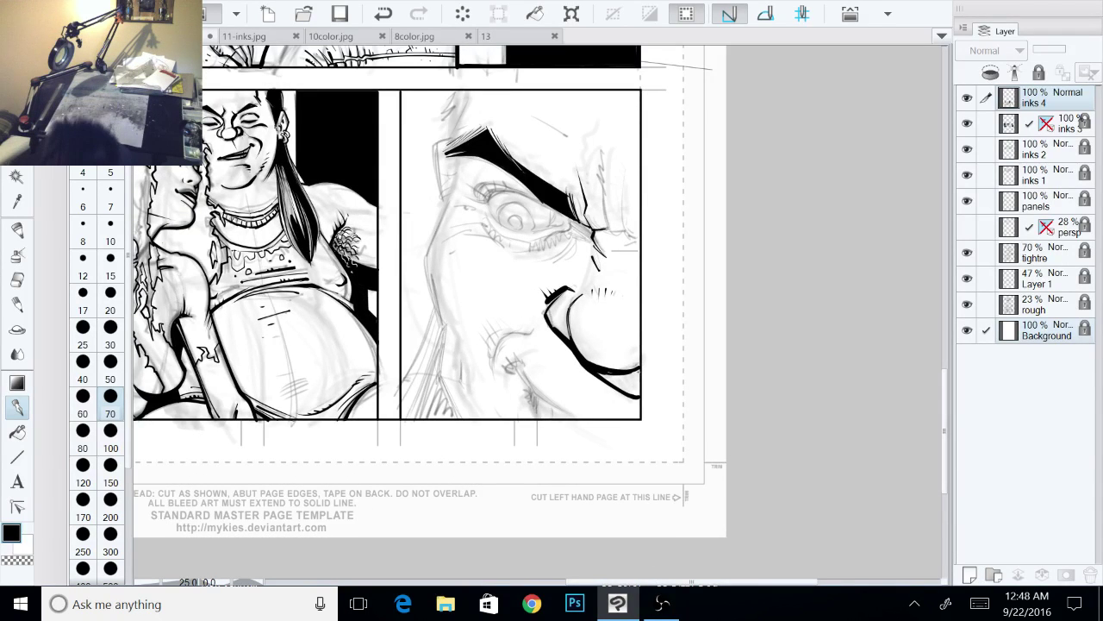
{"action": "left_click_drag", "start_coordinate": [638, 368], "coordinate": [638, 396]}
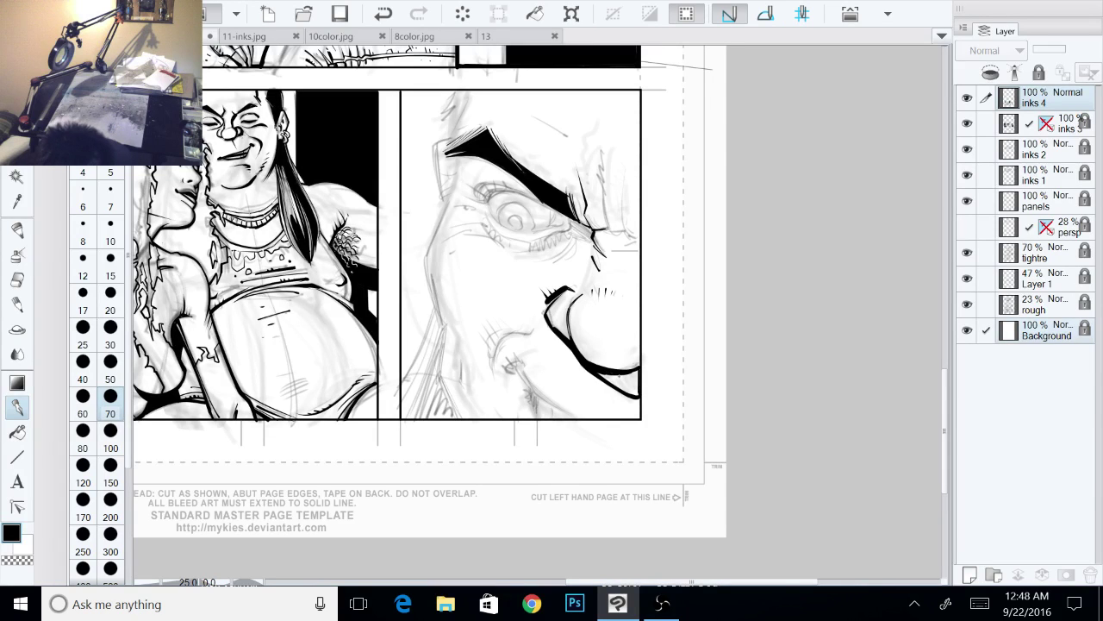
{"action": "key", "text": "g"}
{"action": "left_click", "coordinate": [632, 381]}
{"action": "key", "text": "p"}
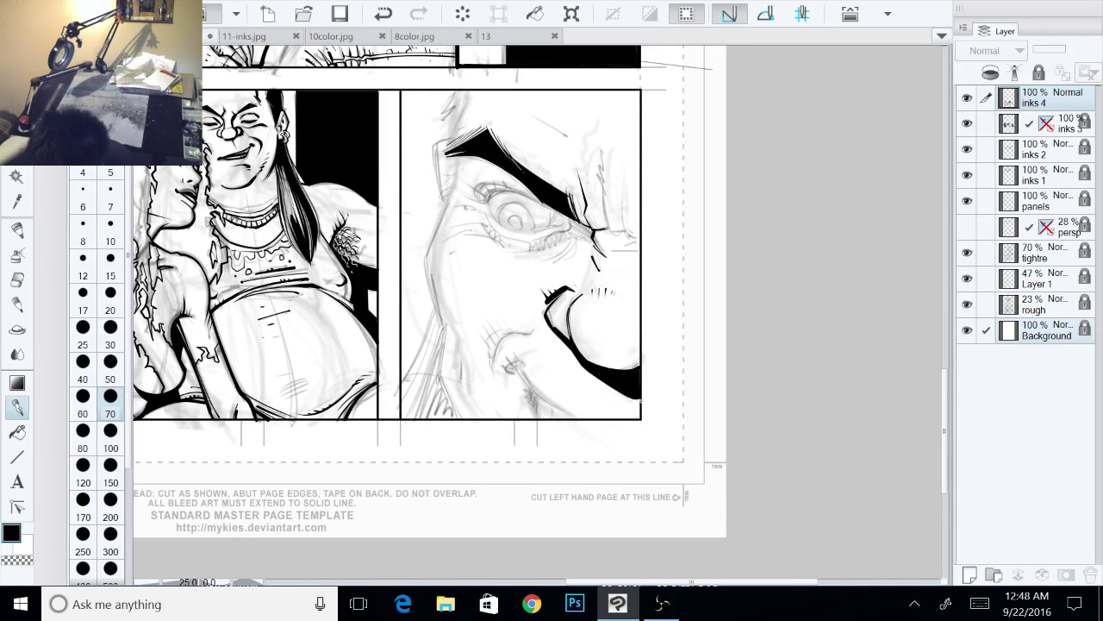
Step: Ink the thick curved smile crease beside the mouth and add short hatch ticks along its upper edge
{"action": "left_click_drag", "start_coordinate": [517, 302], "coordinate": [593, 313]}
{"action": "left_click_drag", "start_coordinate": [689, 344], "coordinate": [686, 266]}
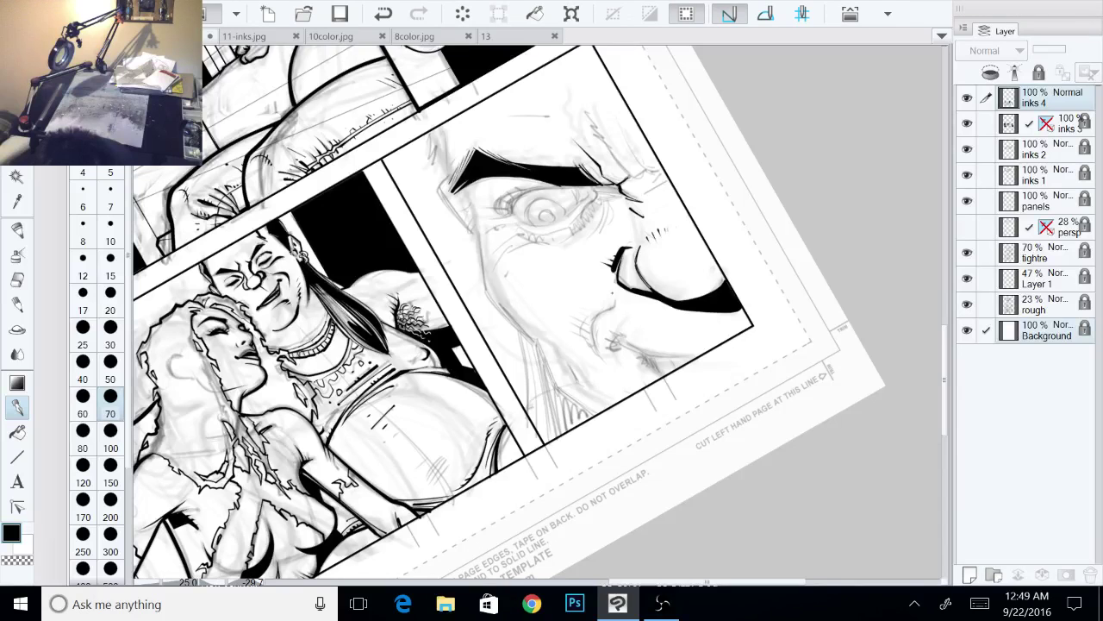
{"action": "mouse_move", "coordinate": [613, 288]}
{"action": "left_mouse_down"}
{"action": "mouse_move", "coordinate": [586, 336]}
{"action": "mouse_move", "coordinate": [591, 355]}
{"action": "left_mouse_up"}
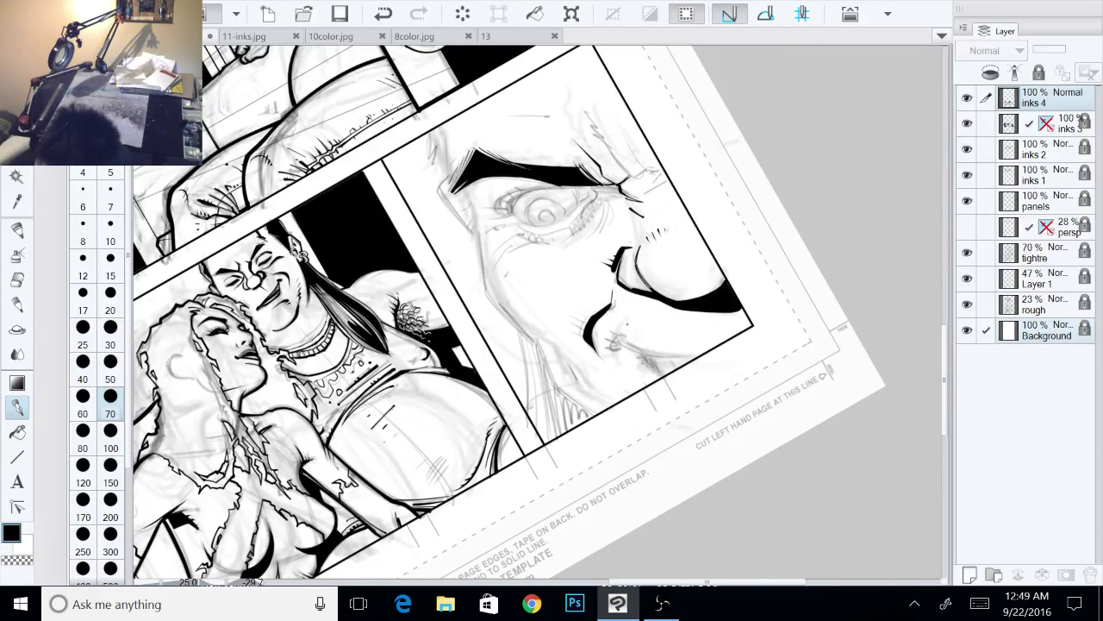
{"action": "key", "text": "ctrl+at"}
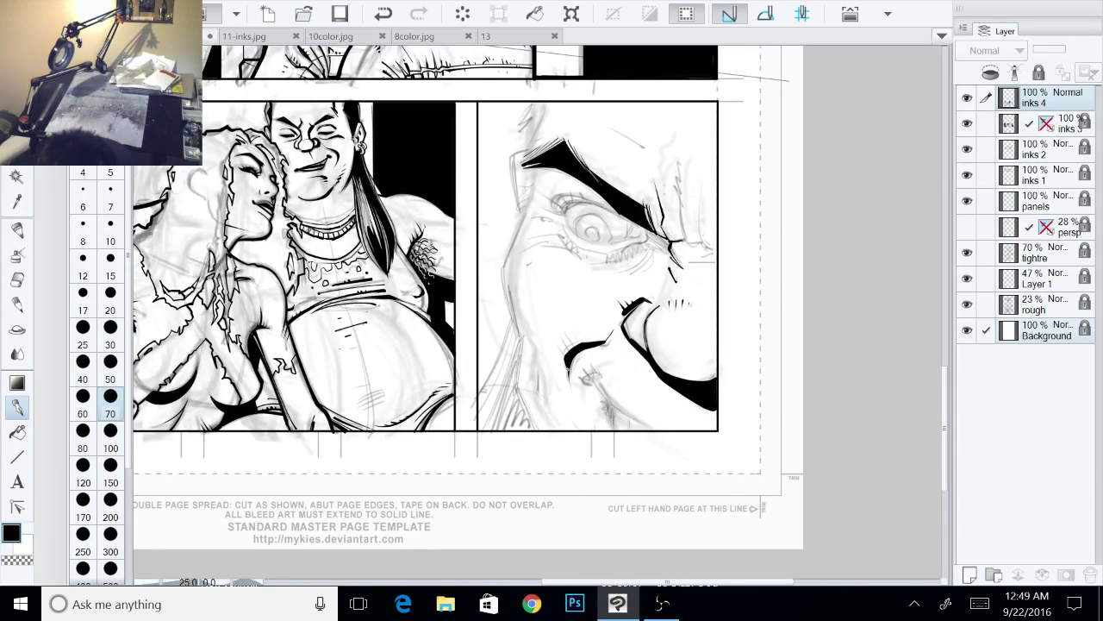
{"action": "mouse_move", "coordinate": [567, 361]}
{"action": "left_mouse_down"}
{"action": "mouse_move", "coordinate": [569, 381]}
{"action": "mouse_move", "coordinate": [562, 336]}
{"action": "mouse_move", "coordinate": [583, 347]}
{"action": "mouse_move", "coordinate": [541, 317]}
{"action": "left_mouse_up"}
{"action": "left_click_drag", "start_coordinate": [664, 403], "coordinate": [647, 423]}
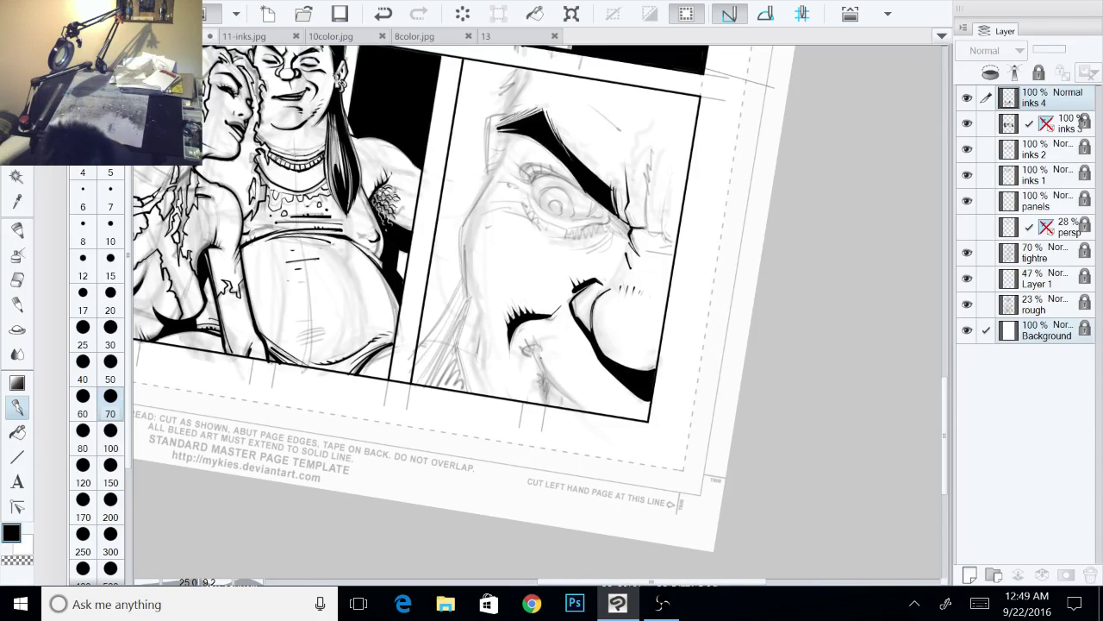
Step: Ink the open mouth's tapered black shape and teeth lines, and the dark mouth corner with small radiating ticks
{"action": "left_click_drag", "start_coordinate": [540, 355], "coordinate": [581, 412]}
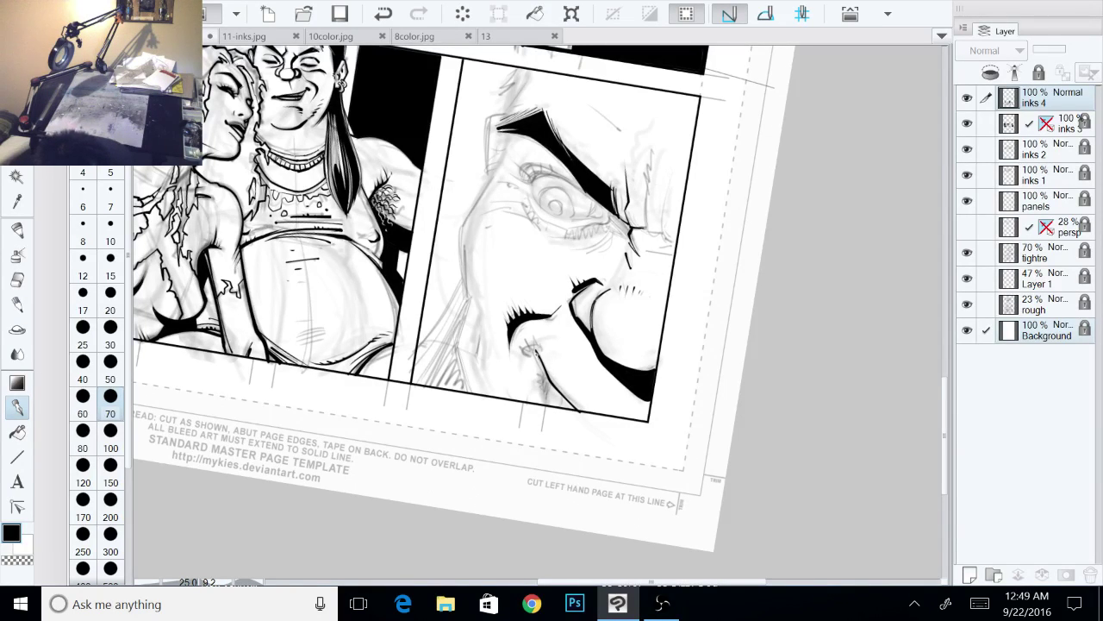
{"action": "left_click_drag", "start_coordinate": [536, 352], "coordinate": [547, 407]}
{"action": "left_click_drag", "start_coordinate": [648, 422], "coordinate": [680, 374]}
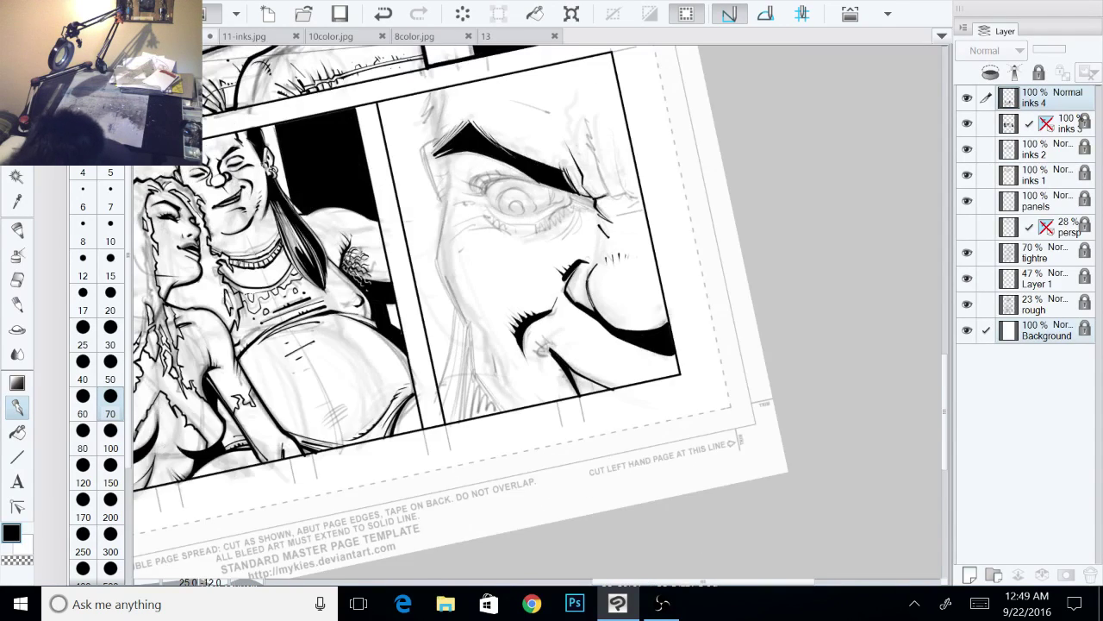
{"action": "left_click_drag", "start_coordinate": [1025, 443], "coordinate": [1036, 392]}
{"action": "mouse_move", "coordinate": [585, 370]}
{"action": "left_mouse_down"}
{"action": "mouse_move", "coordinate": [586, 388]}
{"action": "mouse_move", "coordinate": [582, 374]}
{"action": "mouse_move", "coordinate": [599, 387]}
{"action": "left_mouse_up"}
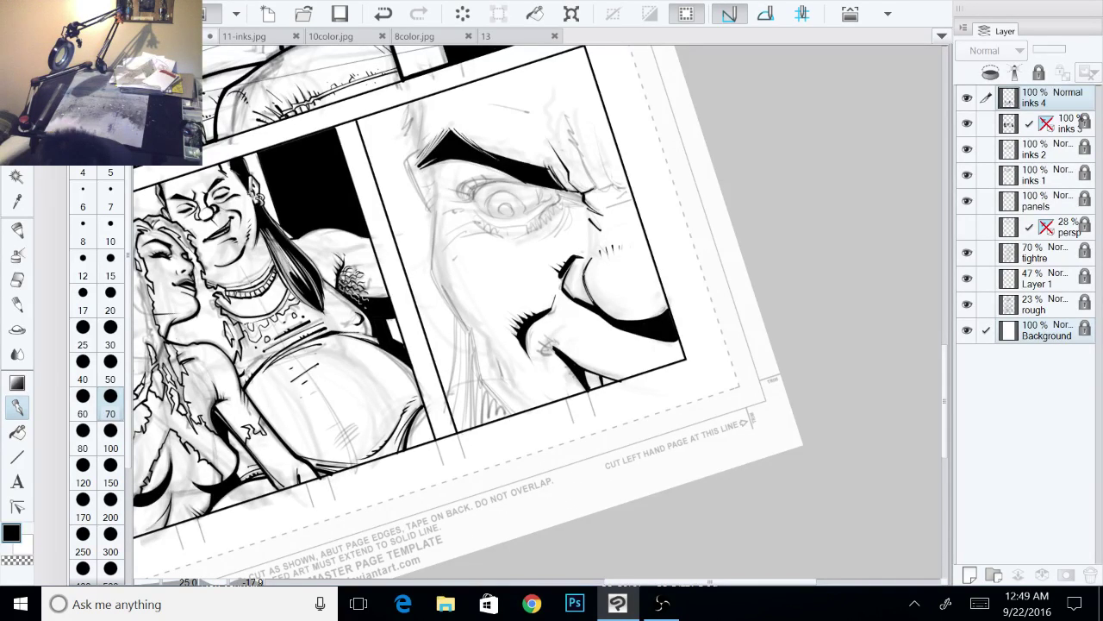
{"action": "left_click_drag", "start_coordinate": [545, 349], "coordinate": [554, 353]}
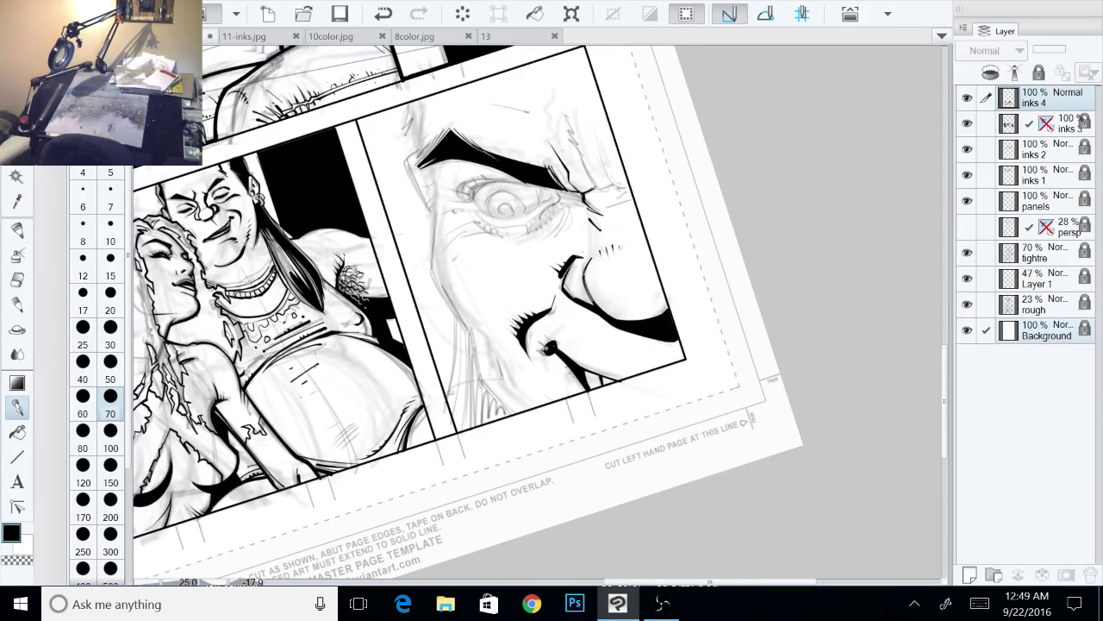
{"action": "left_click_drag", "start_coordinate": [548, 343], "coordinate": [553, 336]}
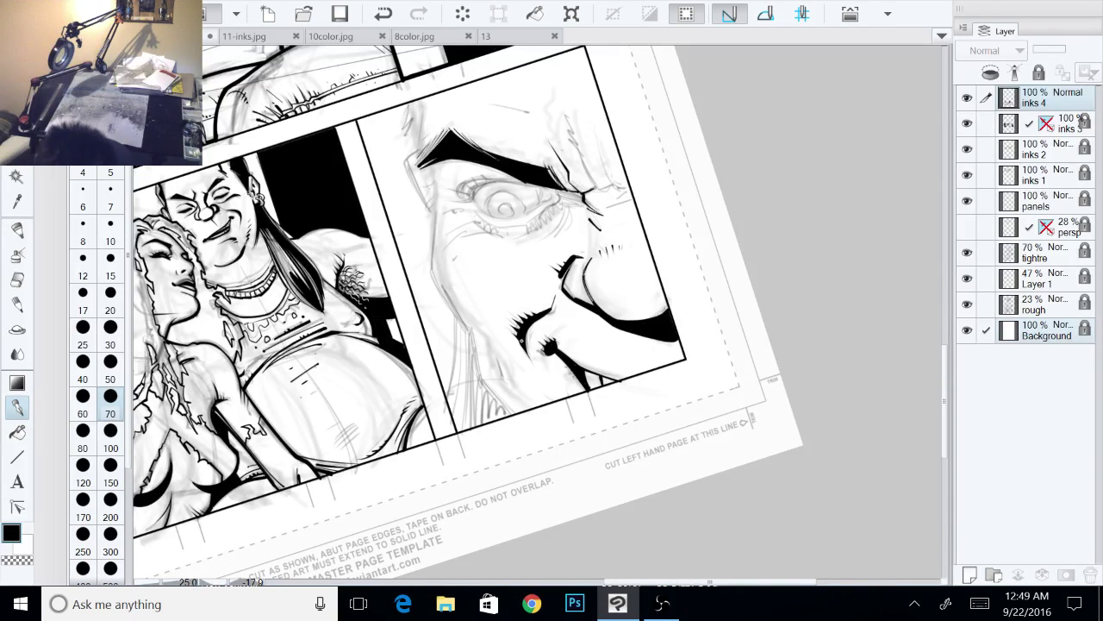
Step: Add hatch ticks down the outer side of the smile crease and a small black wedge on the lower cheek
{"action": "left_click_drag", "start_coordinate": [522, 346], "coordinate": [535, 369]}
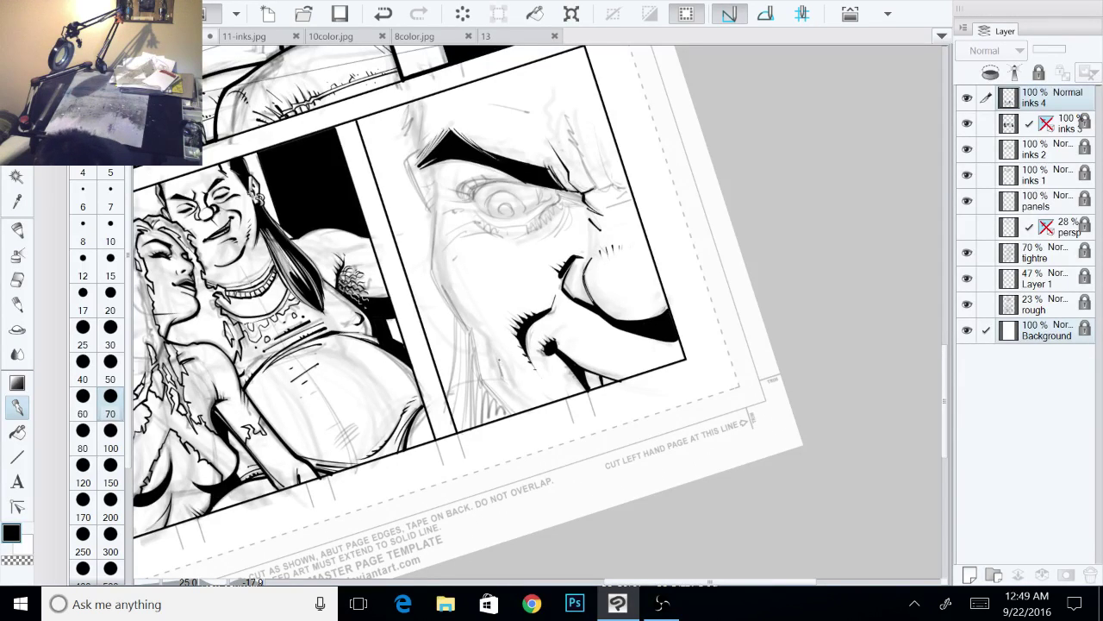
{"action": "left_click_drag", "start_coordinate": [498, 357], "coordinate": [513, 385]}
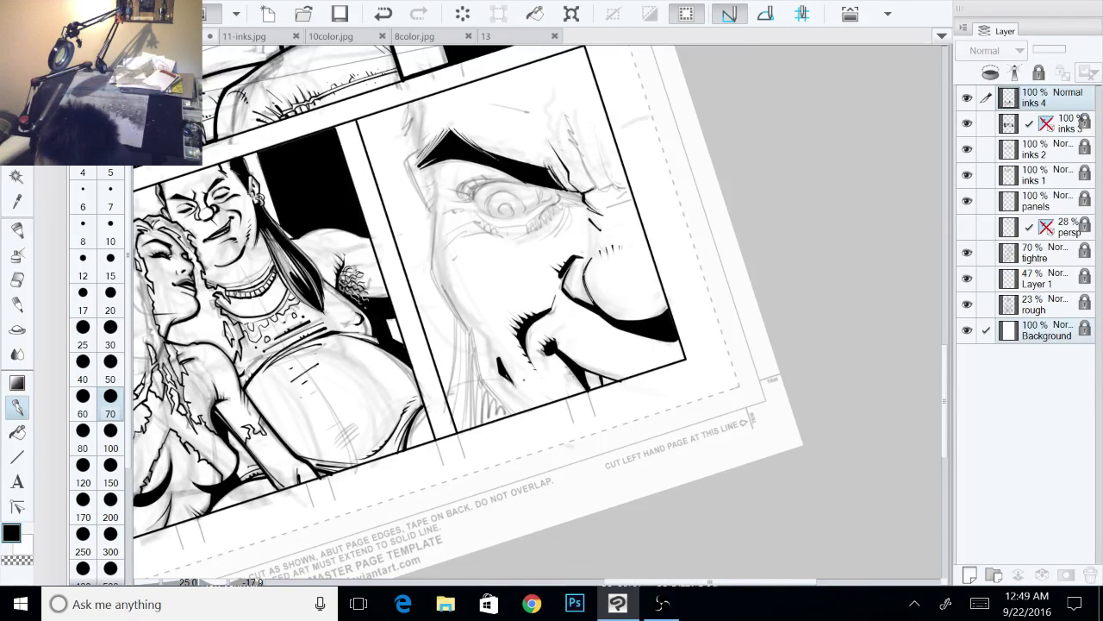
{"action": "key", "text": "ctrl+at"}
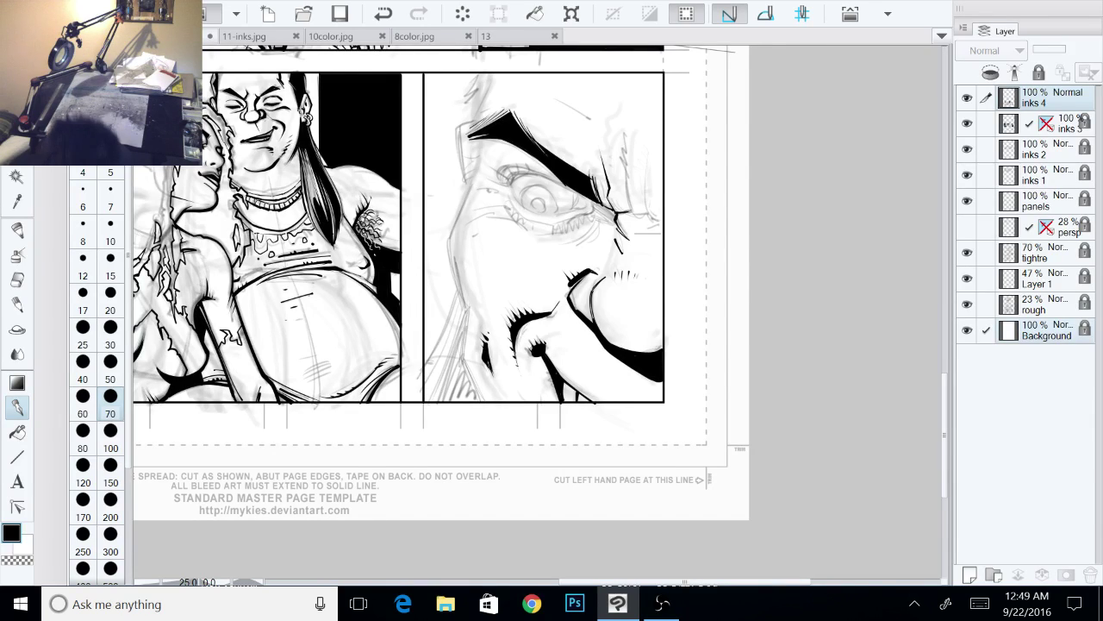
Step: Ink the face's outer contour from the eyebrow tip down the cheek and jaw to the panel's lower border
{"action": "left_click_drag", "start_coordinate": [517, 258], "coordinate": [557, 297]}
{"action": "left_click_drag", "start_coordinate": [672, 345], "coordinate": [675, 299]}
{"action": "left_click_drag", "start_coordinate": [517, 259], "coordinate": [634, 292]}
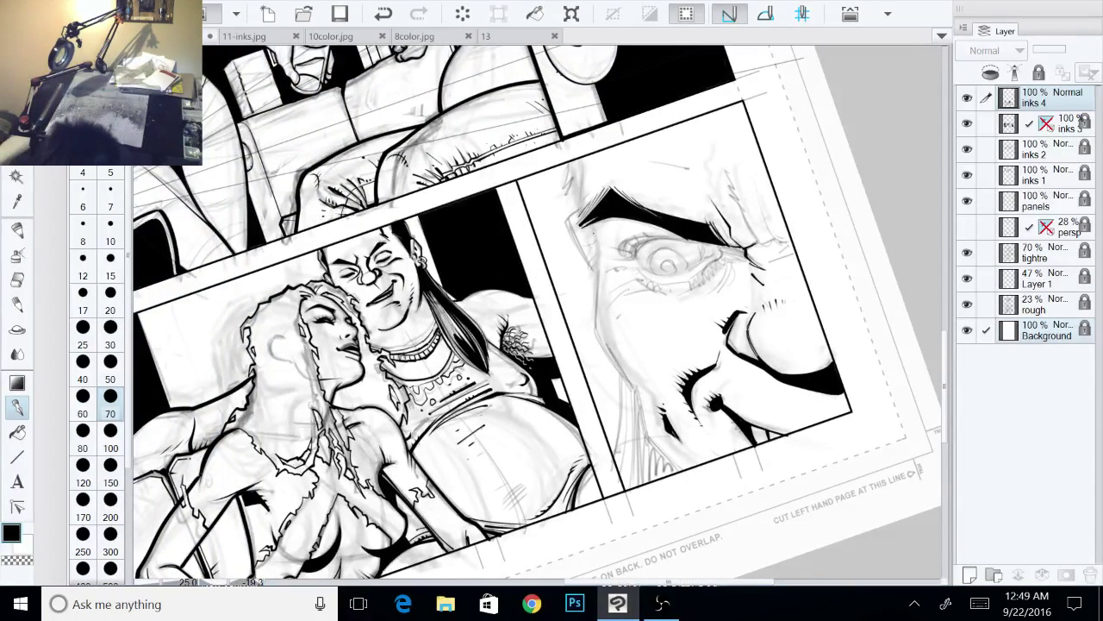
{"action": "mouse_move", "coordinate": [586, 224]}
{"action": "left_mouse_down"}
{"action": "mouse_move", "coordinate": [599, 272]}
{"action": "mouse_move", "coordinate": [595, 335]}
{"action": "mouse_move", "coordinate": [634, 387]}
{"action": "left_mouse_up"}
{"action": "mouse_move", "coordinate": [595, 324]}
{"action": "left_mouse_down"}
{"action": "mouse_move", "coordinate": [672, 472]}
{"action": "mouse_move", "coordinate": [640, 426]}
{"action": "mouse_move", "coordinate": [668, 392]}
{"action": "left_mouse_up"}
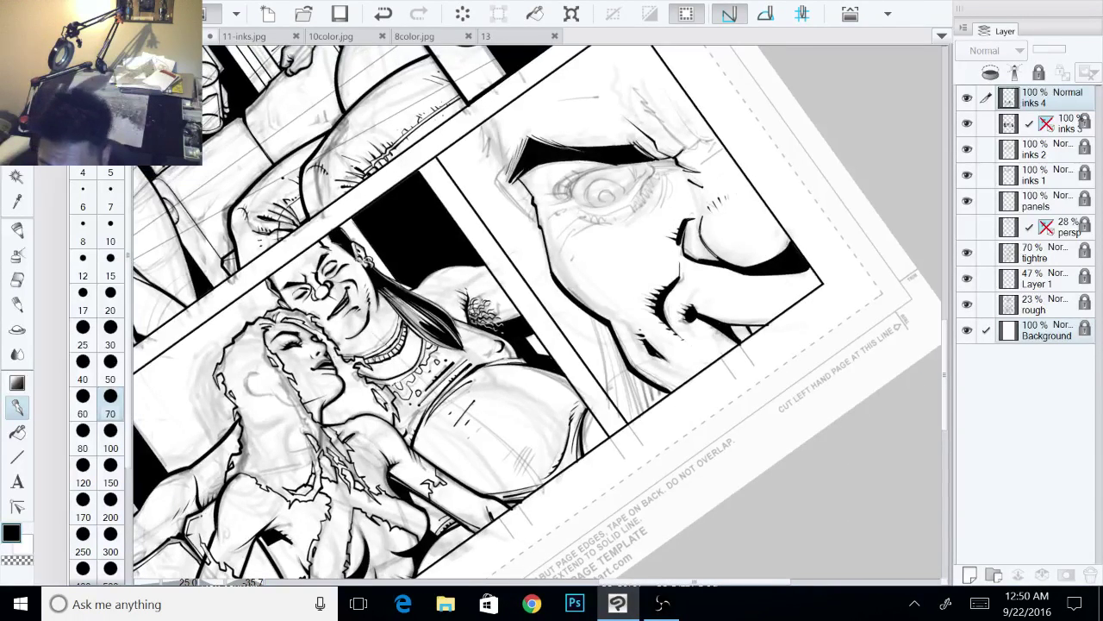
Step: Ink the hair strands sweeping from behind the jaw to the panel's lower corner
{"action": "left_click_drag", "start_coordinate": [589, 318], "coordinate": [606, 392]}
{"action": "left_click_drag", "start_coordinate": [595, 318], "coordinate": [618, 409]}
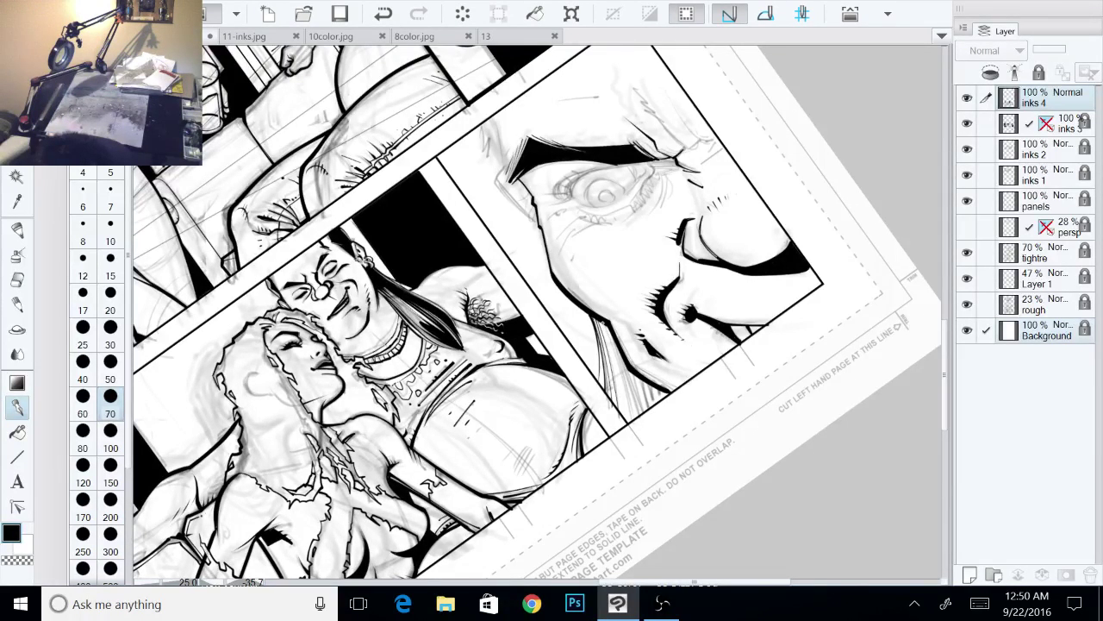
{"action": "left_click_drag", "start_coordinate": [601, 321], "coordinate": [634, 425]}
{"action": "mouse_move", "coordinate": [627, 370]}
{"action": "left_mouse_down"}
{"action": "mouse_move", "coordinate": [643, 416]}
{"action": "mouse_move", "coordinate": [648, 395]}
{"action": "mouse_move", "coordinate": [658, 407]}
{"action": "mouse_move", "coordinate": [558, 457]}
{"action": "left_mouse_up"}
{"action": "left_click_drag", "start_coordinate": [671, 369], "coordinate": [691, 263]}
{"action": "left_click_drag", "start_coordinate": [676, 345], "coordinate": [637, 415]}
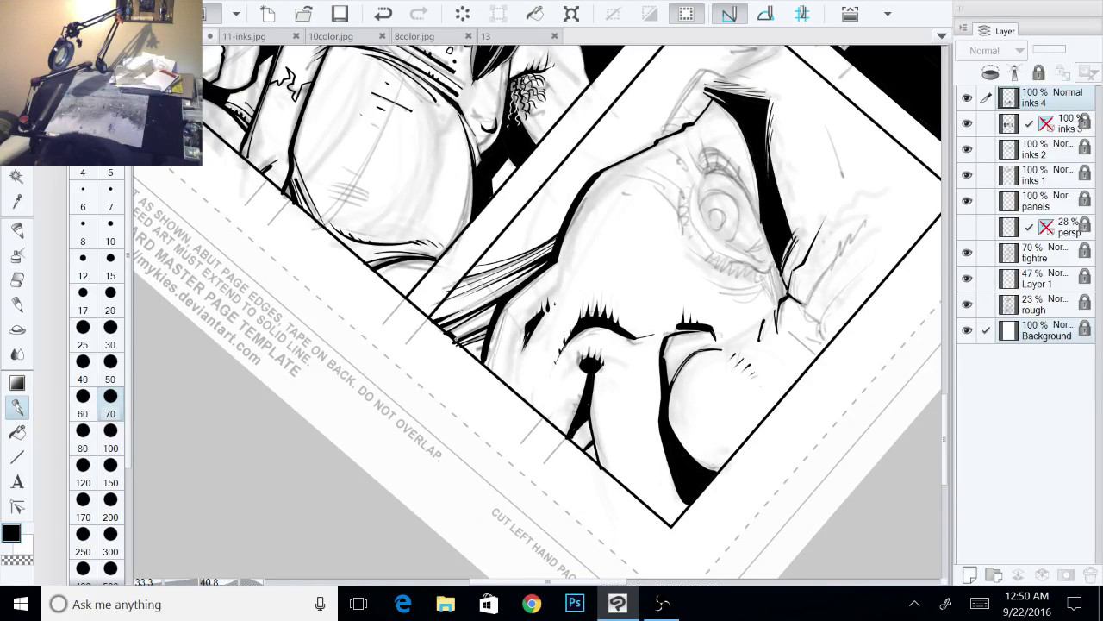
Step: Ink the missing edge of the dark hair at the close-up panel's lower corner and fill the enclosed gap with black
{"action": "left_click_drag", "start_coordinate": [464, 346], "coordinate": [483, 362]}
{"action": "key", "text": "g"}
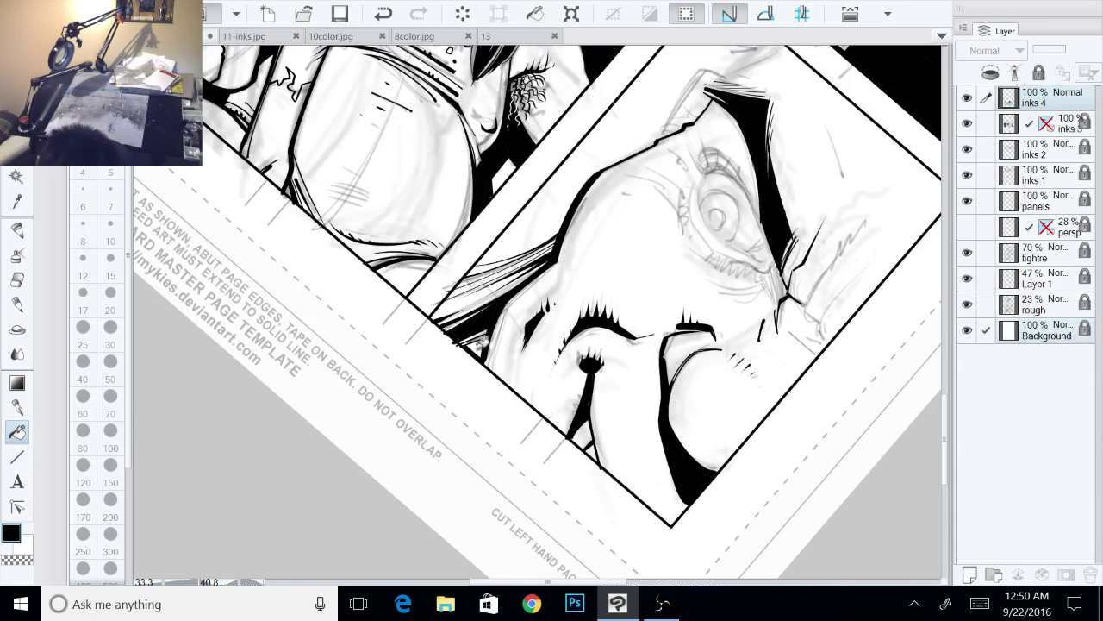
{"action": "left_click", "coordinate": [483, 343]}
Step: Ink the crease running from the mouth corner to the panel's lower border, adding short feathered hatch marks along it
{"action": "key", "text": "p"}
{"action": "left_click_drag", "start_coordinate": [560, 337], "coordinate": [483, 345]}
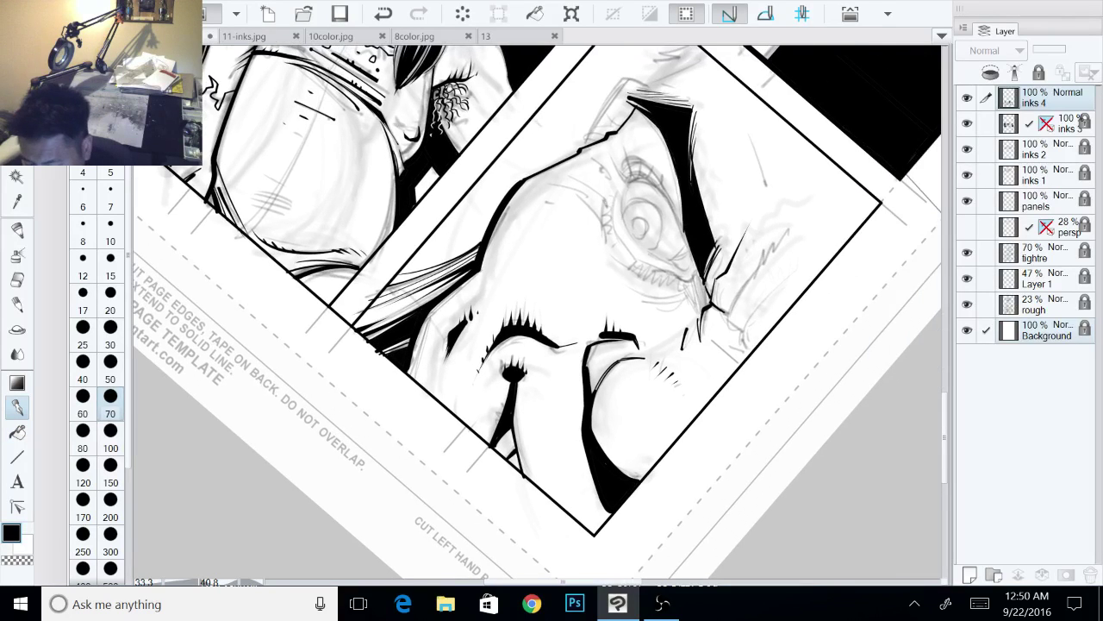
{"action": "key", "text": "minus"}
{"action": "key", "text": "minus"}
{"action": "key", "text": "minus"}
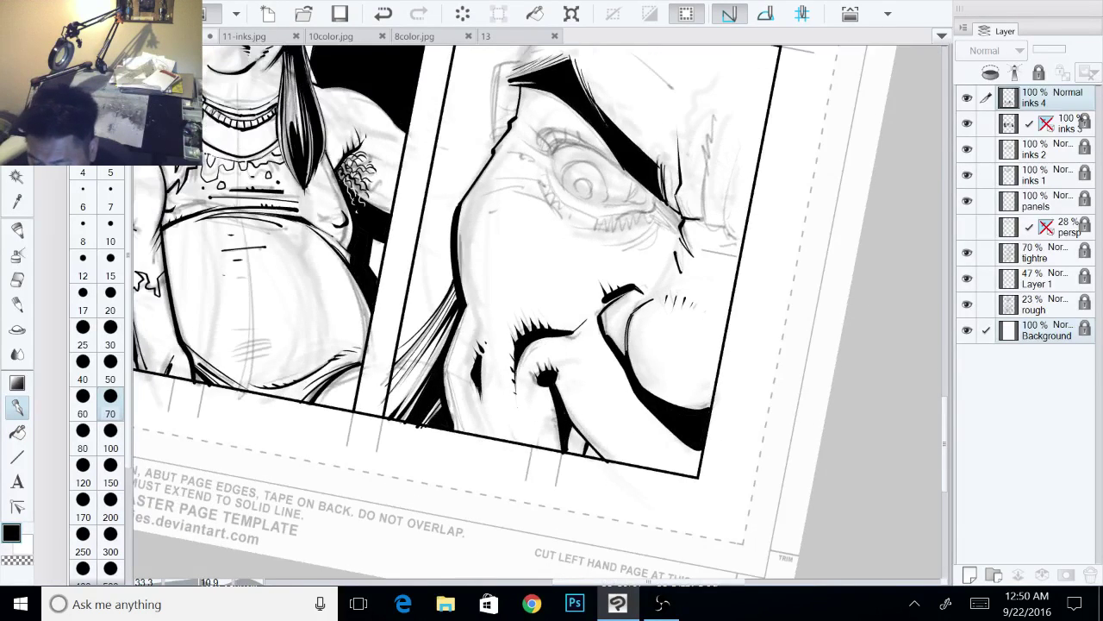
{"action": "key", "text": "minus"}
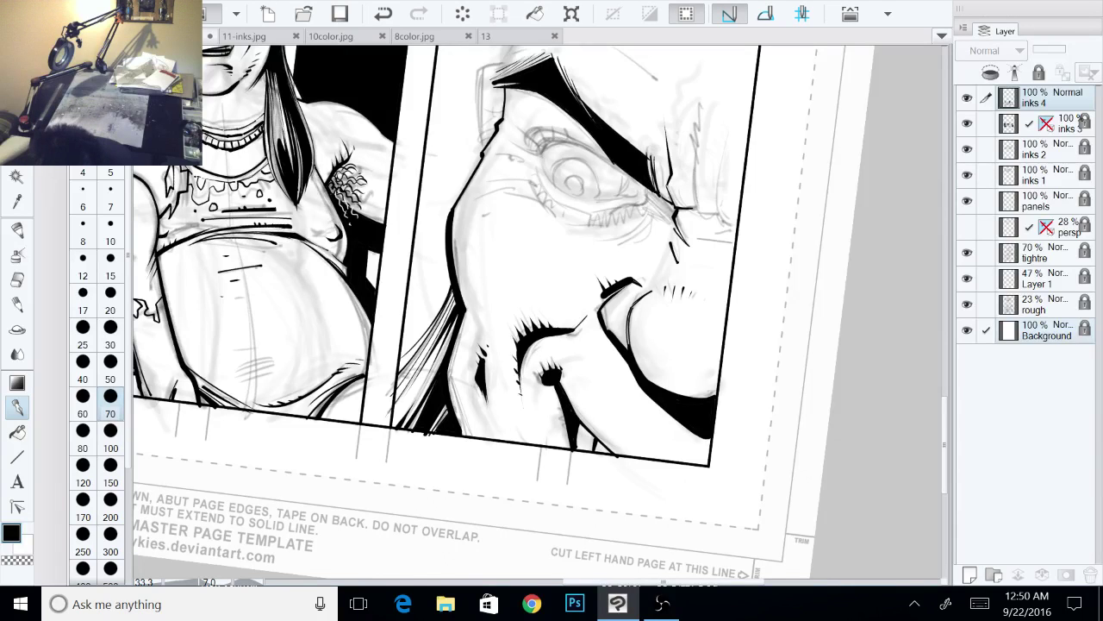
{"action": "left_click_drag", "start_coordinate": [575, 413], "coordinate": [614, 454]}
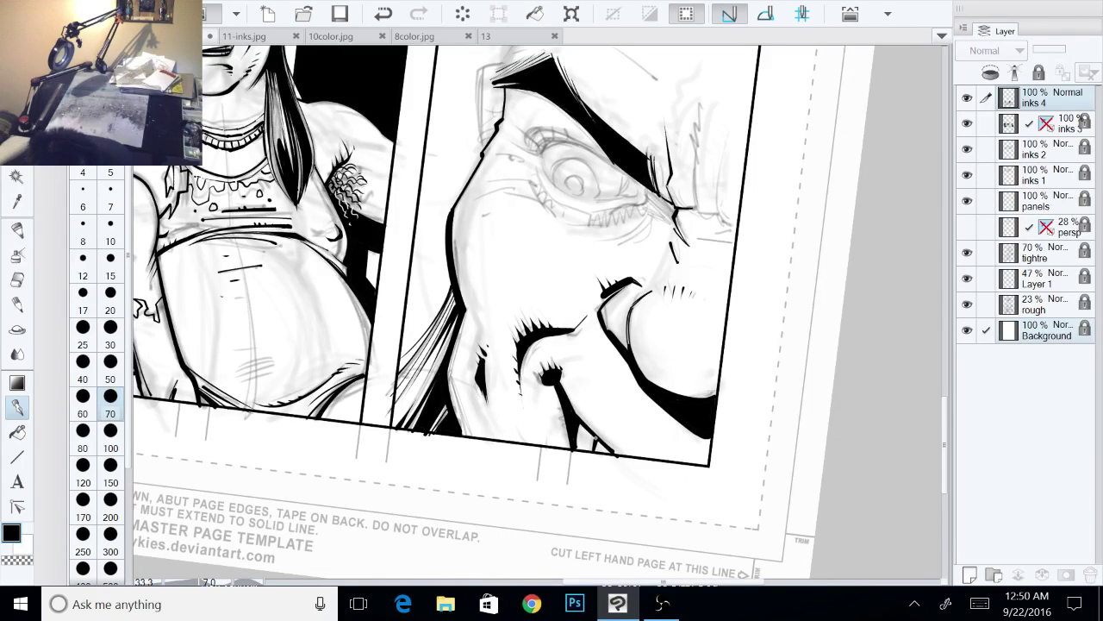
{"action": "left_click_drag", "start_coordinate": [574, 407], "coordinate": [619, 454]}
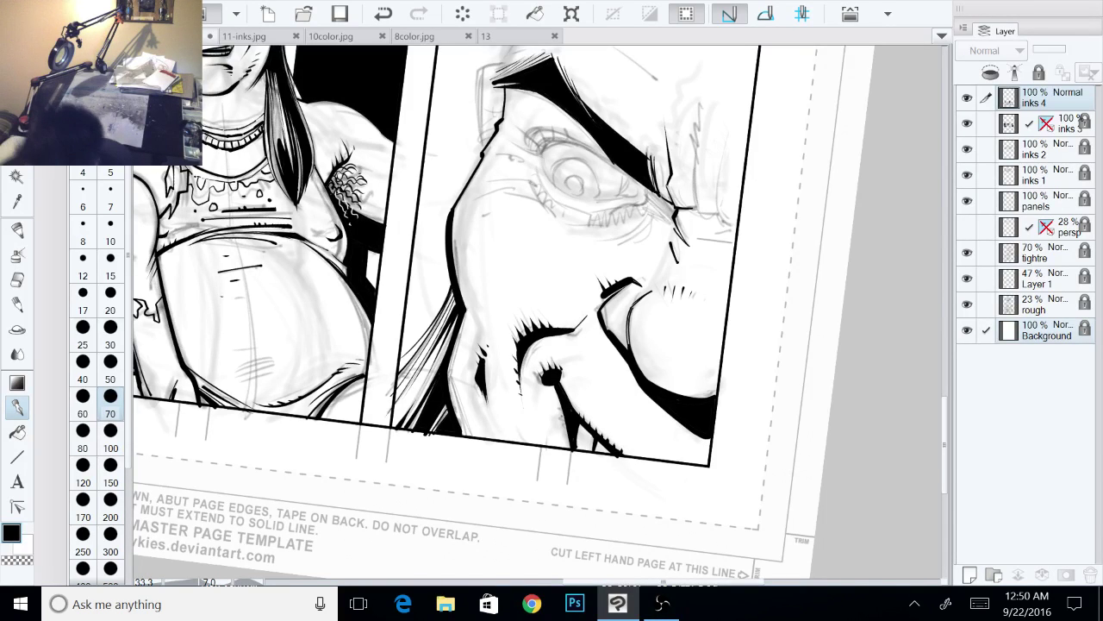
{"action": "mouse_move", "coordinate": [549, 435]}
{"action": "left_mouse_down"}
{"action": "mouse_move", "coordinate": [547, 446]}
{"action": "mouse_move", "coordinate": [569, 429]}
{"action": "left_mouse_up"}
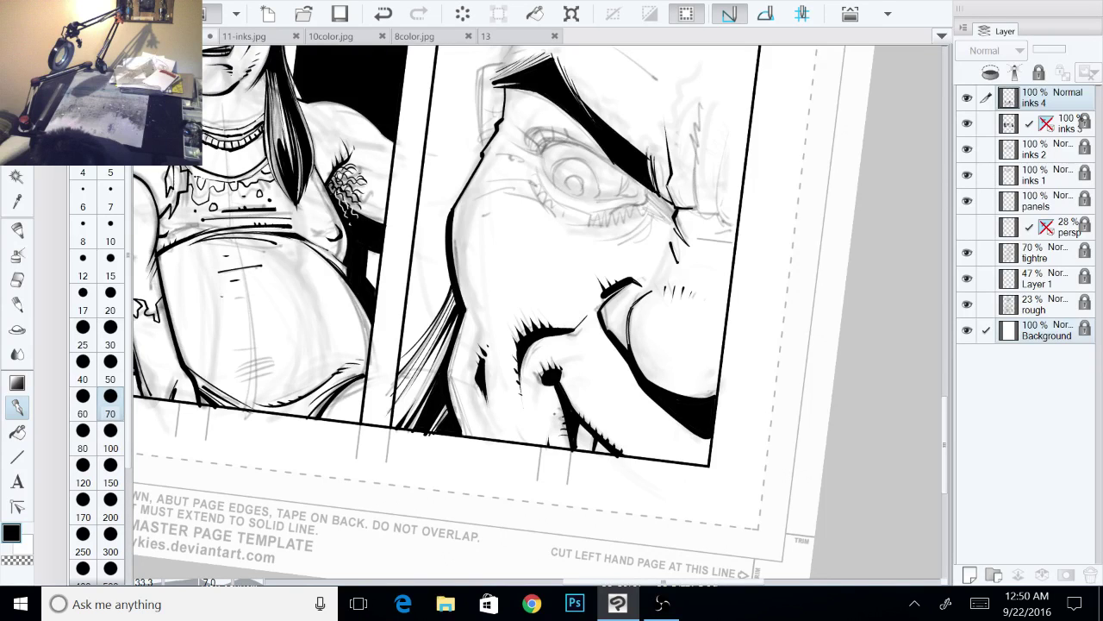
Step: Ink the inner corner of the eye beneath the heavy brow, thickening the dark edge where the lids meet
{"action": "left_click_drag", "start_coordinate": [573, 439], "coordinate": [546, 522]}
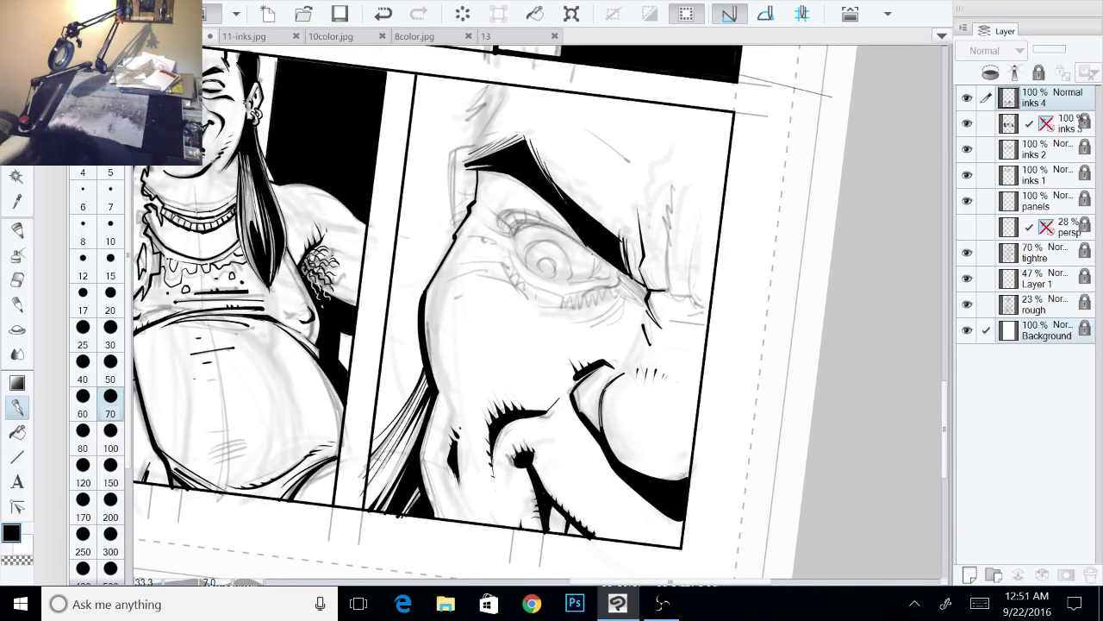
{"action": "left_click_drag", "start_coordinate": [574, 240], "coordinate": [609, 274]}
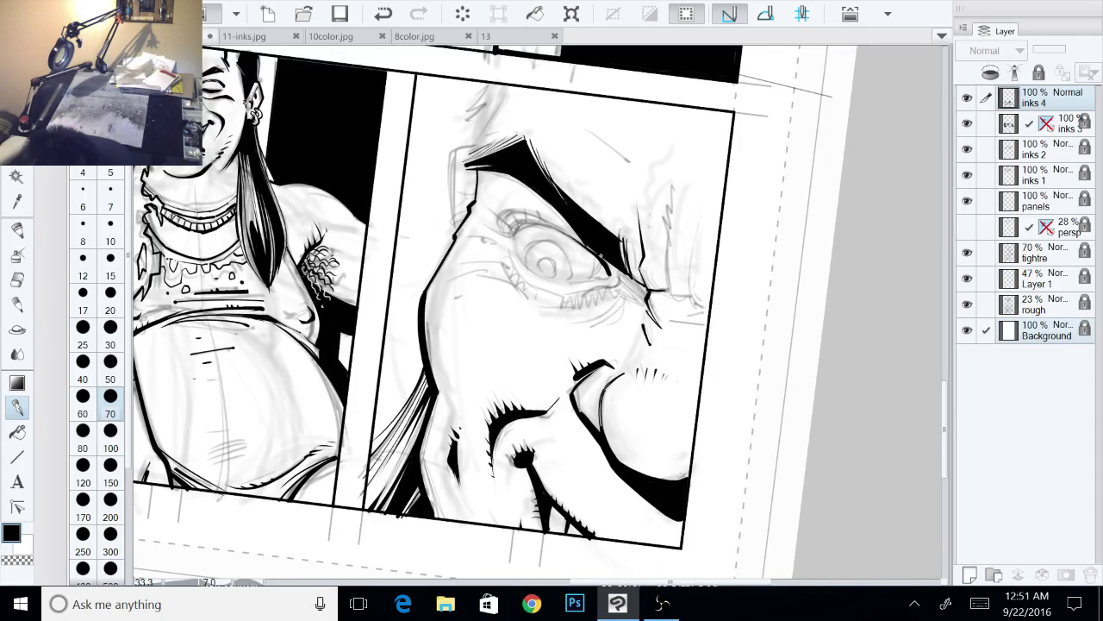
{"action": "mouse_move", "coordinate": [552, 225]}
{"action": "left_mouse_down"}
{"action": "mouse_move", "coordinate": [622, 271]}
{"action": "mouse_move", "coordinate": [620, 288]}
{"action": "left_mouse_up"}
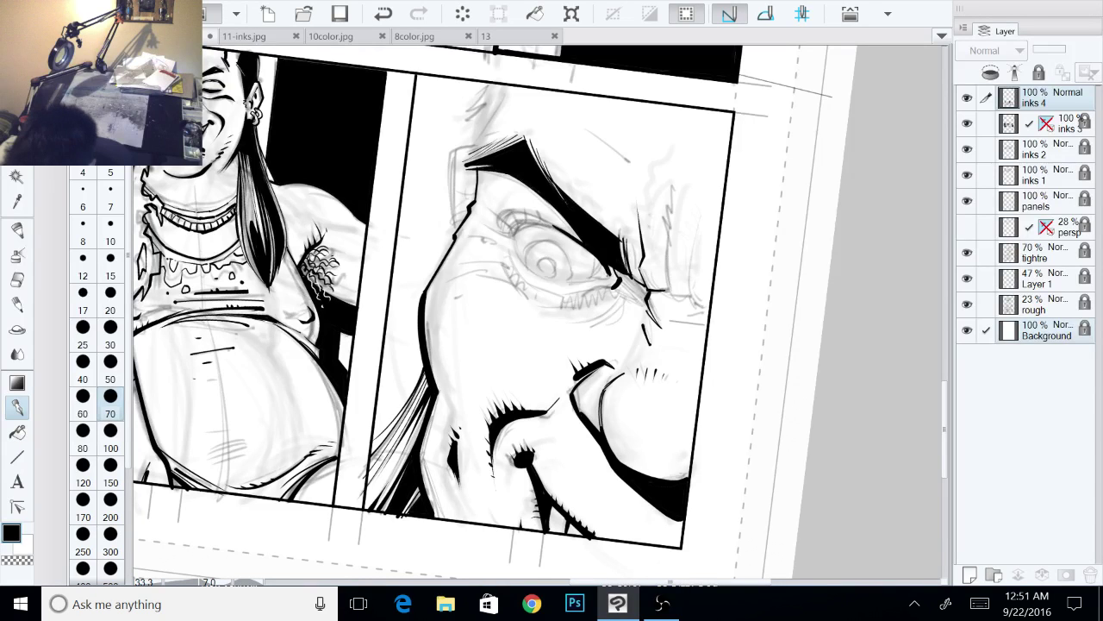
{"action": "left_click_drag", "start_coordinate": [595, 256], "coordinate": [597, 276]}
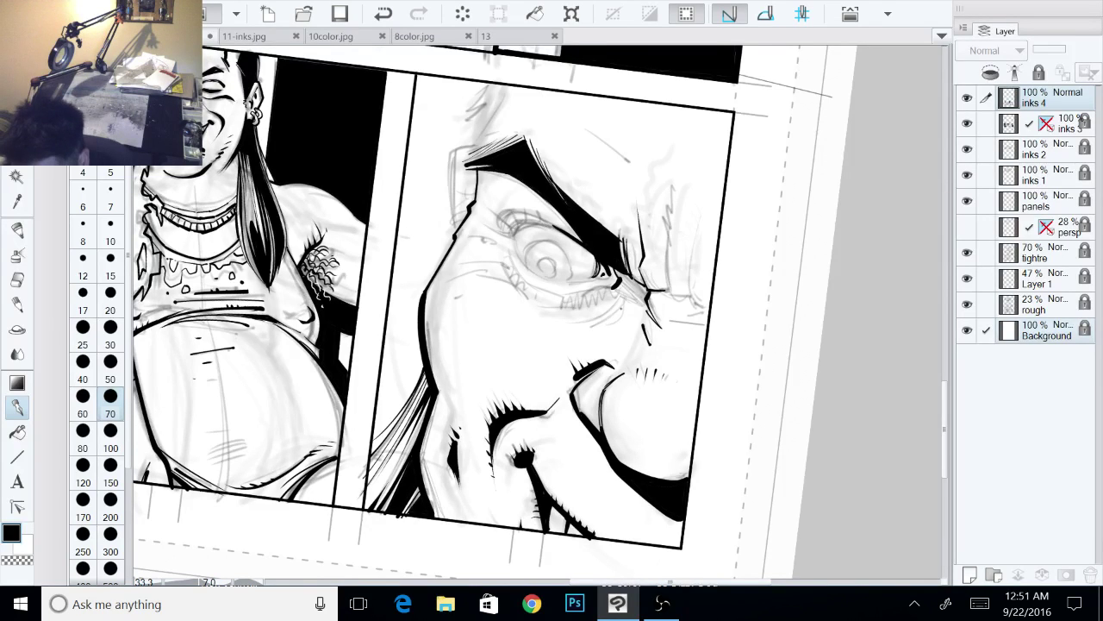
{"action": "left_click_drag", "start_coordinate": [594, 267], "coordinate": [612, 303]}
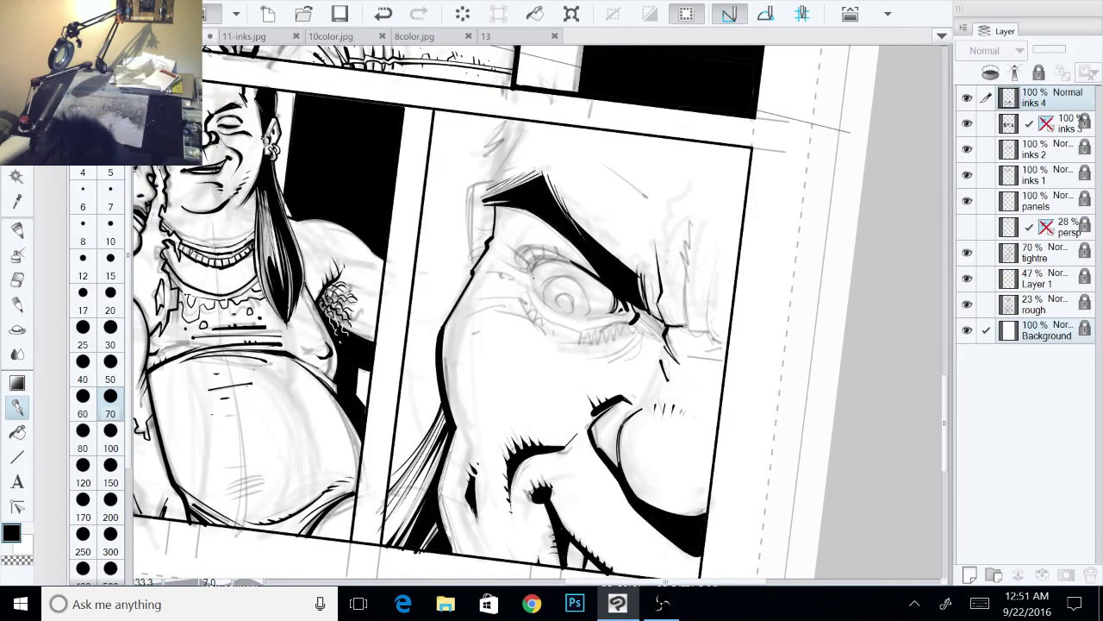
Step: Ink the eye's outer edge and lower eyelid with a curved double contour running to the inner corner
{"action": "left_click_drag", "start_coordinate": [536, 273], "coordinate": [552, 308]}
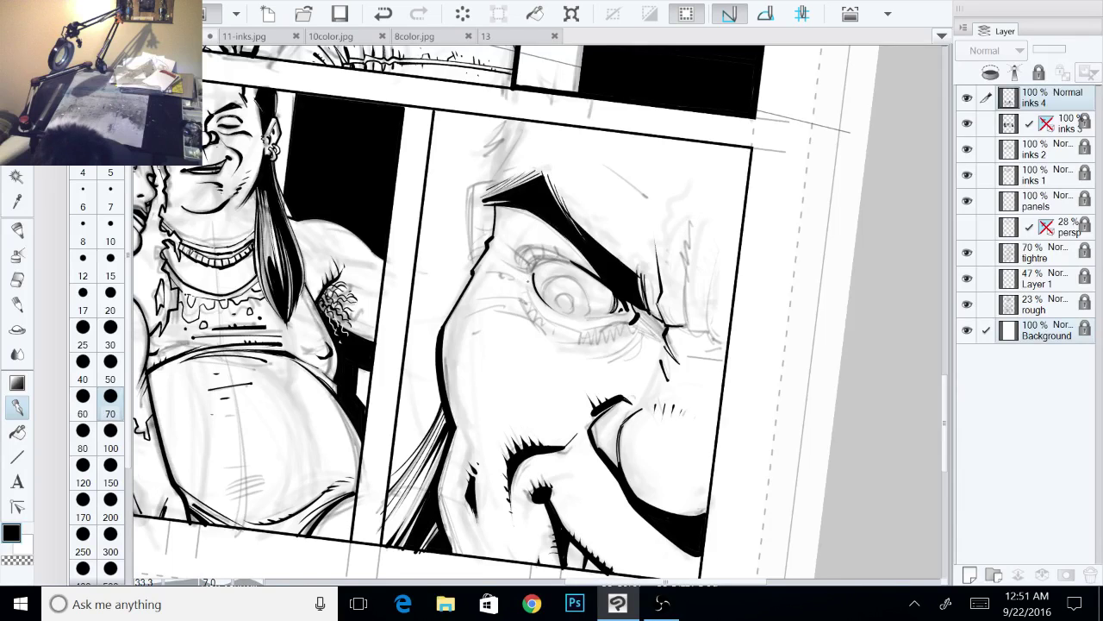
{"action": "mouse_move", "coordinate": [531, 291]}
{"action": "left_mouse_down"}
{"action": "mouse_move", "coordinate": [550, 321]}
{"action": "mouse_move", "coordinate": [527, 284]}
{"action": "left_mouse_up"}
{"action": "left_click_drag", "start_coordinate": [586, 121], "coordinate": [771, 121]}
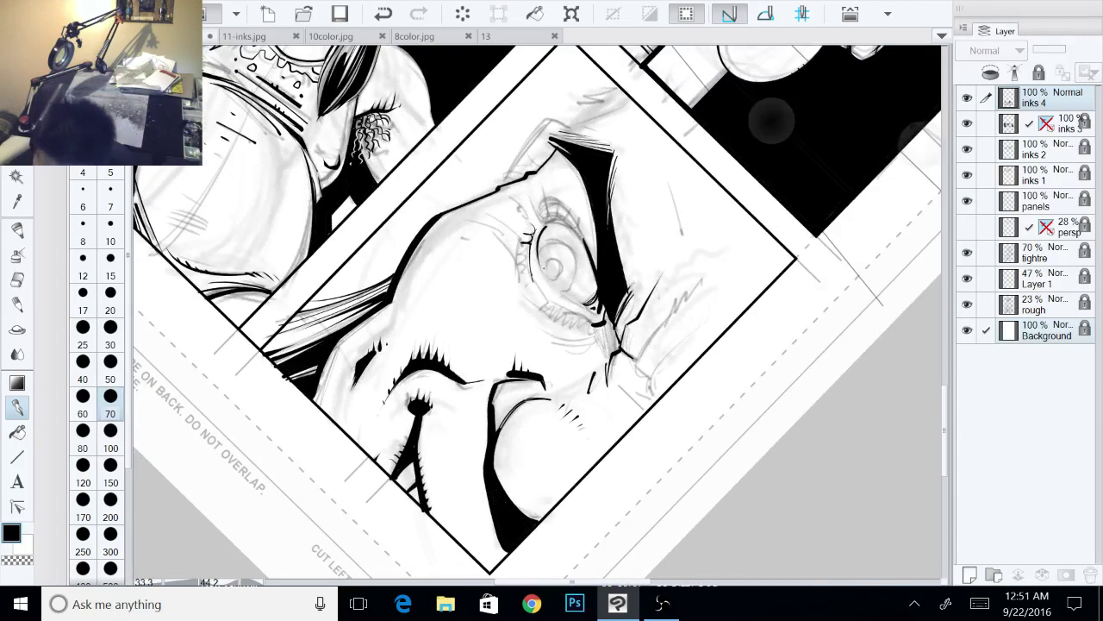
{"action": "left_click_drag", "start_coordinate": [529, 255], "coordinate": [552, 304]}
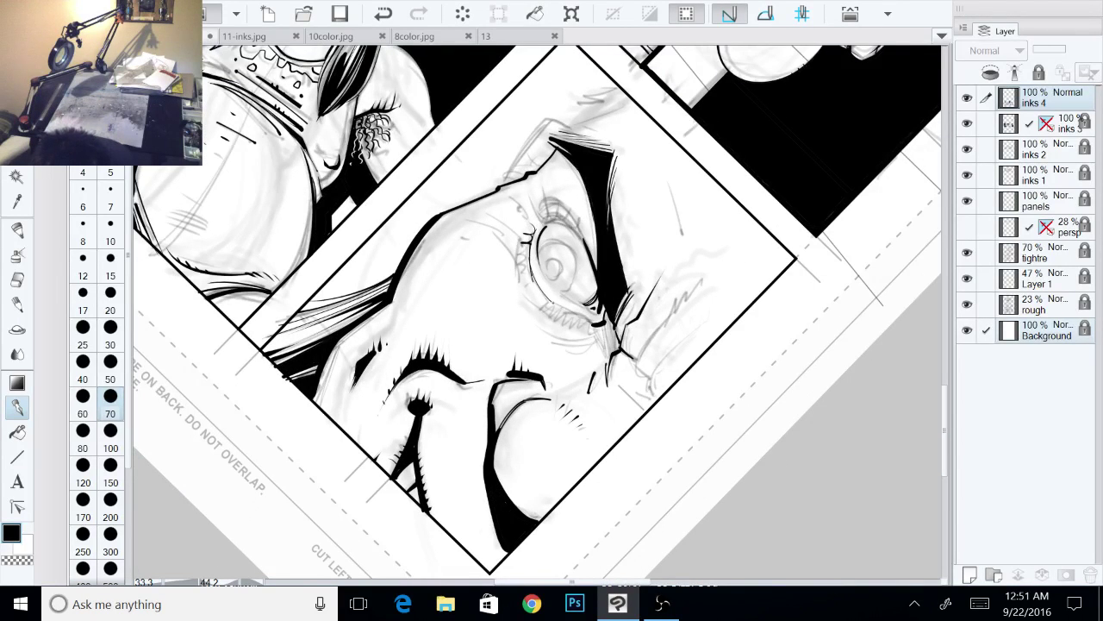
{"action": "left_click_drag", "start_coordinate": [529, 257], "coordinate": [554, 305]}
{"action": "left_click_drag", "start_coordinate": [538, 247], "coordinate": [569, 302]}
{"action": "mouse_move", "coordinate": [538, 253]}
{"action": "left_mouse_down"}
{"action": "mouse_move", "coordinate": [552, 285]}
{"action": "mouse_move", "coordinate": [593, 313]}
{"action": "left_mouse_up"}
{"action": "left_click_drag", "start_coordinate": [541, 263], "coordinate": [581, 303]}
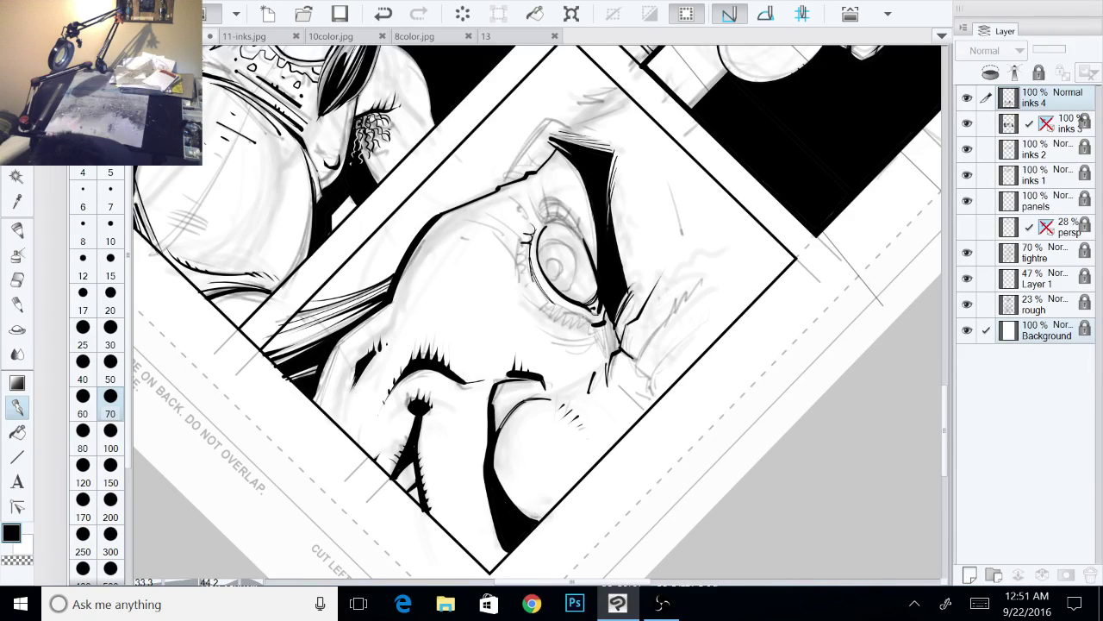
{"action": "left_click_drag", "start_coordinate": [582, 314], "coordinate": [594, 328]}
{"action": "mouse_move", "coordinate": [541, 285]}
{"action": "left_mouse_down"}
{"action": "mouse_move", "coordinate": [589, 320]}
{"action": "mouse_move", "coordinate": [538, 312]}
{"action": "left_mouse_up"}
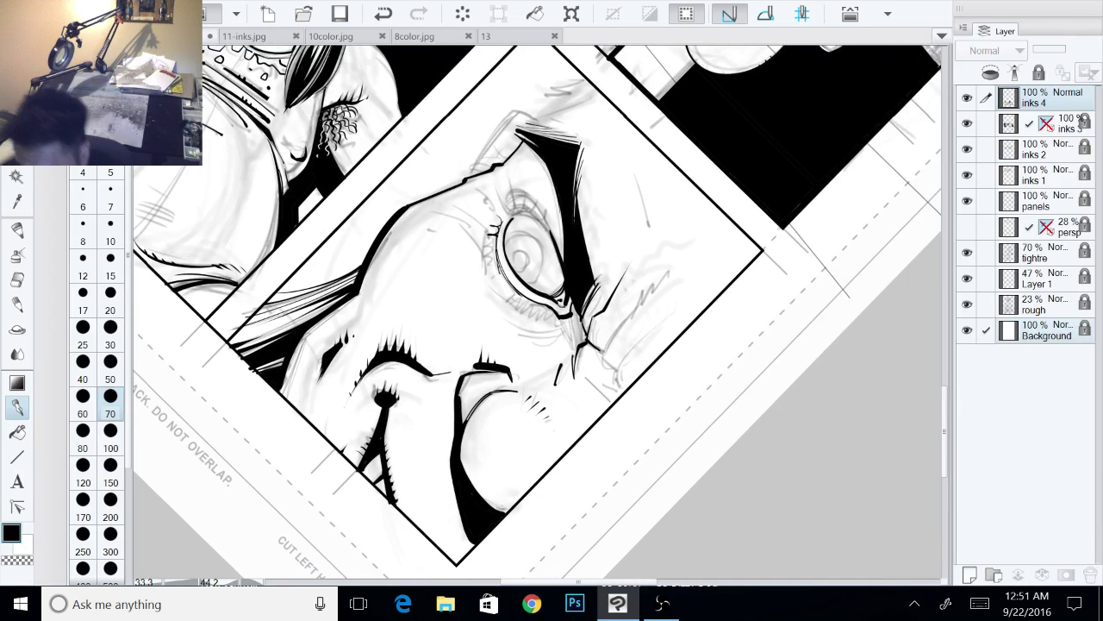
Step: Outline the thick shadow shape under the eye, from below the lower lid to the inner corner by the nose
{"action": "left_click_drag", "start_coordinate": [689, 310], "coordinate": [688, 330]}
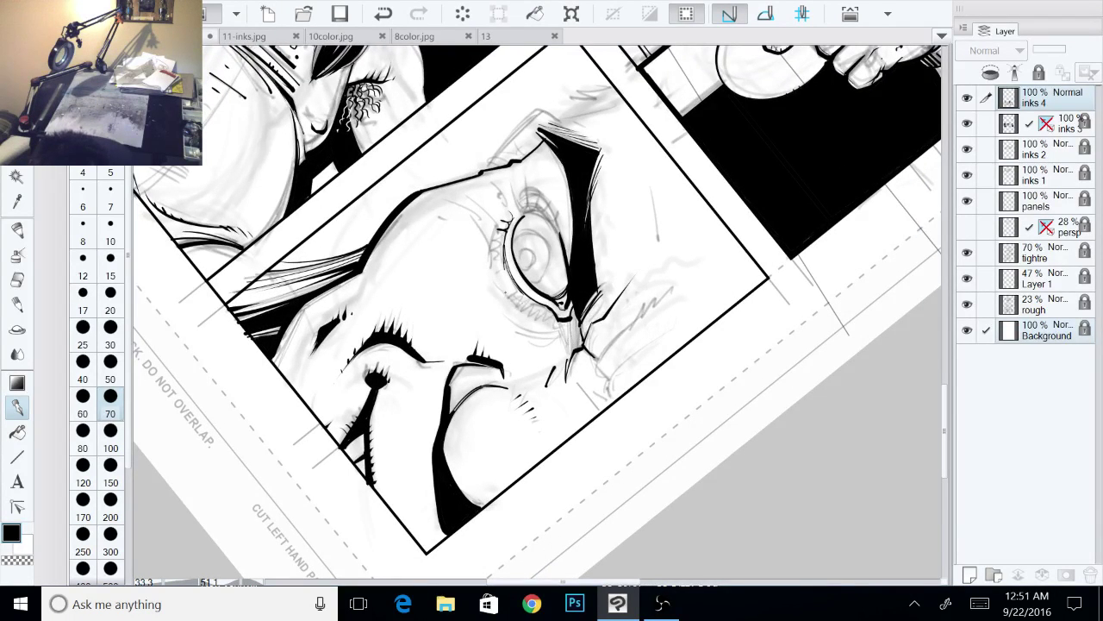
{"action": "mouse_move", "coordinate": [506, 295]}
{"action": "left_mouse_down"}
{"action": "mouse_move", "coordinate": [561, 332]}
{"action": "mouse_move", "coordinate": [511, 295]}
{"action": "mouse_move", "coordinate": [525, 295]}
{"action": "mouse_move", "coordinate": [575, 353]}
{"action": "left_mouse_up"}
{"action": "key", "text": "j"}
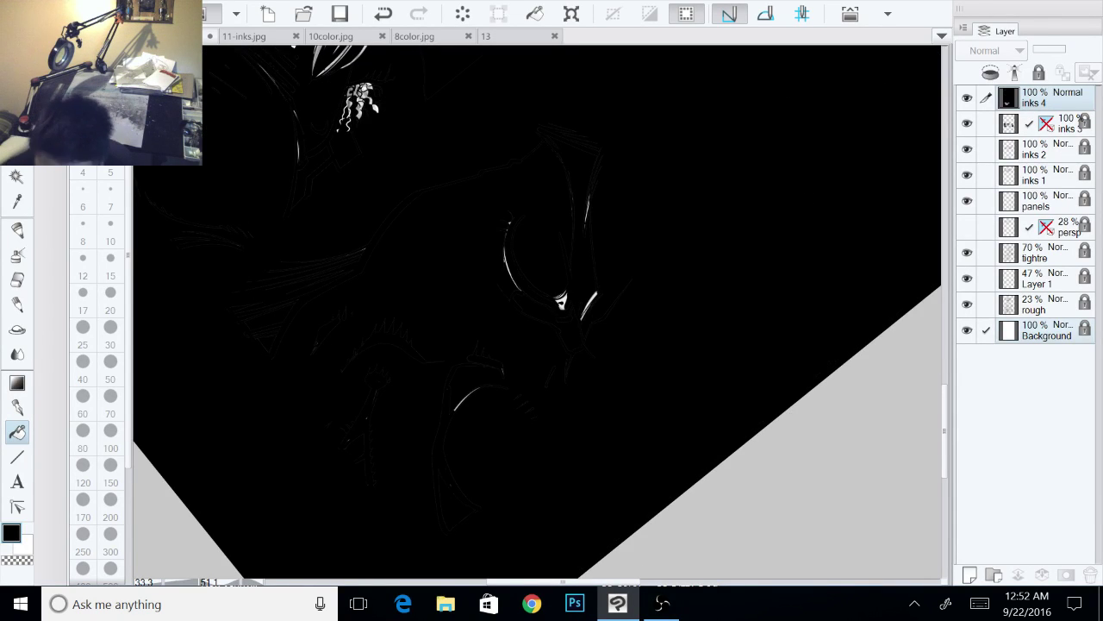
{"action": "left_click", "coordinate": [383, 13]}
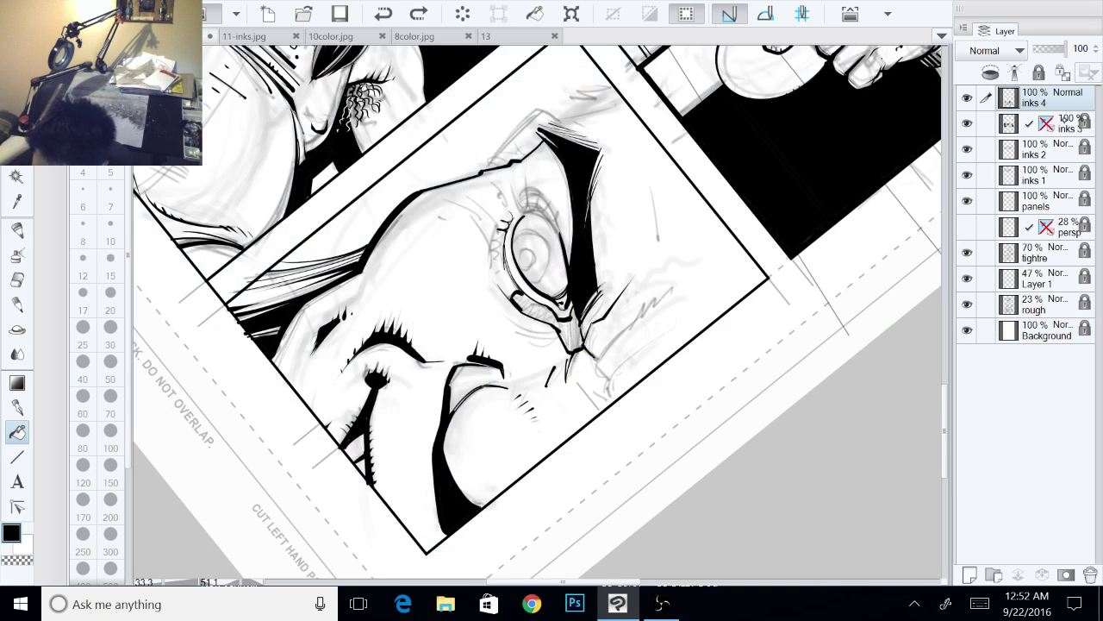
Step: Close the gaps in the under-eye shadow outline and fill the shape with solid black
{"action": "left_click_drag", "start_coordinate": [689, 171], "coordinate": [689, 144]}
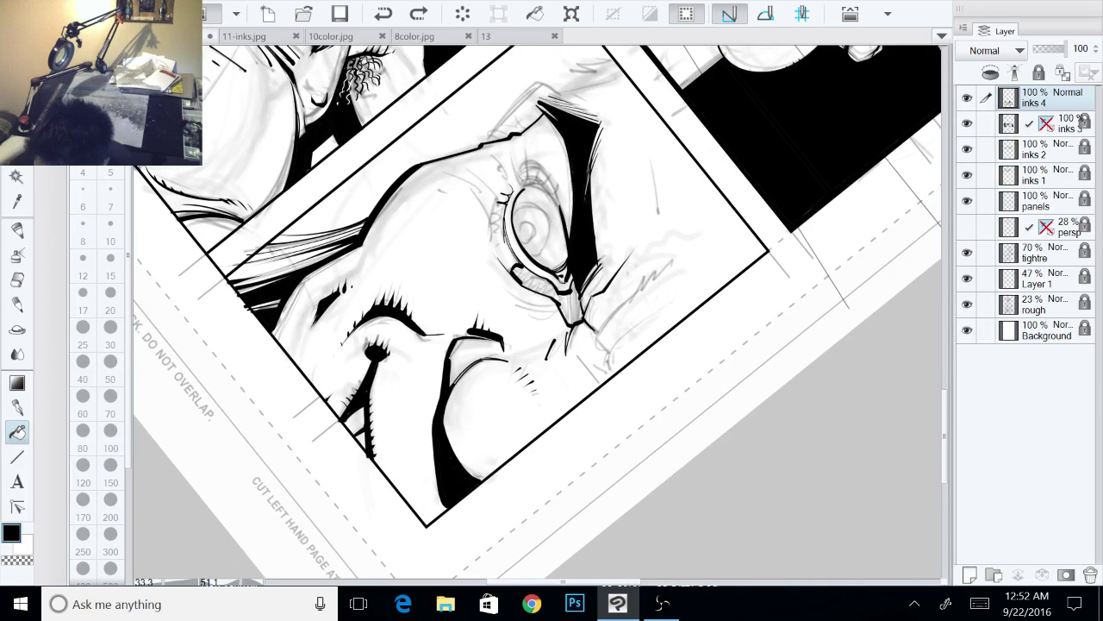
{"action": "left_click_drag", "start_coordinate": [642, 443], "coordinate": [689, 383]}
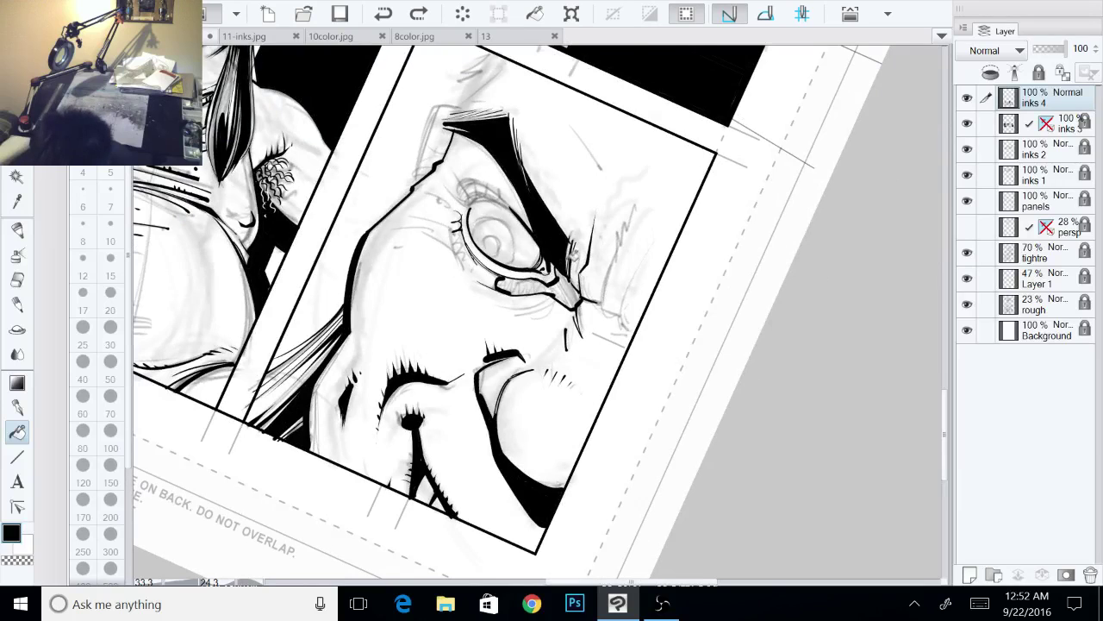
{"action": "key", "text": "p"}
{"action": "left_click_drag", "start_coordinate": [563, 273], "coordinate": [581, 302]}
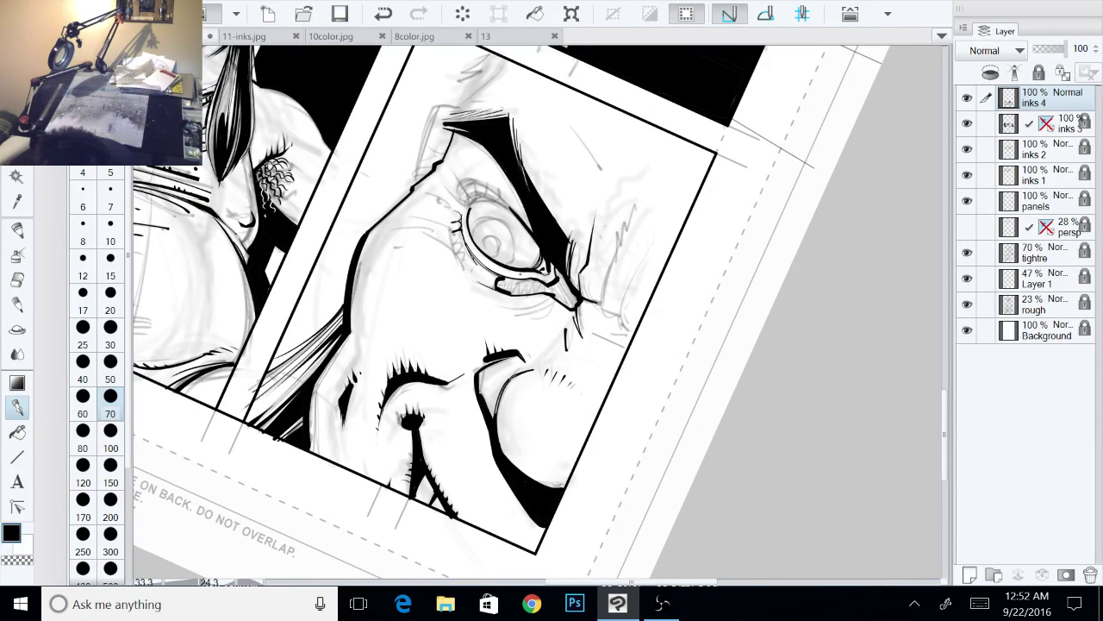
{"action": "key", "text": "minus"}
{"action": "key", "text": "minus"}
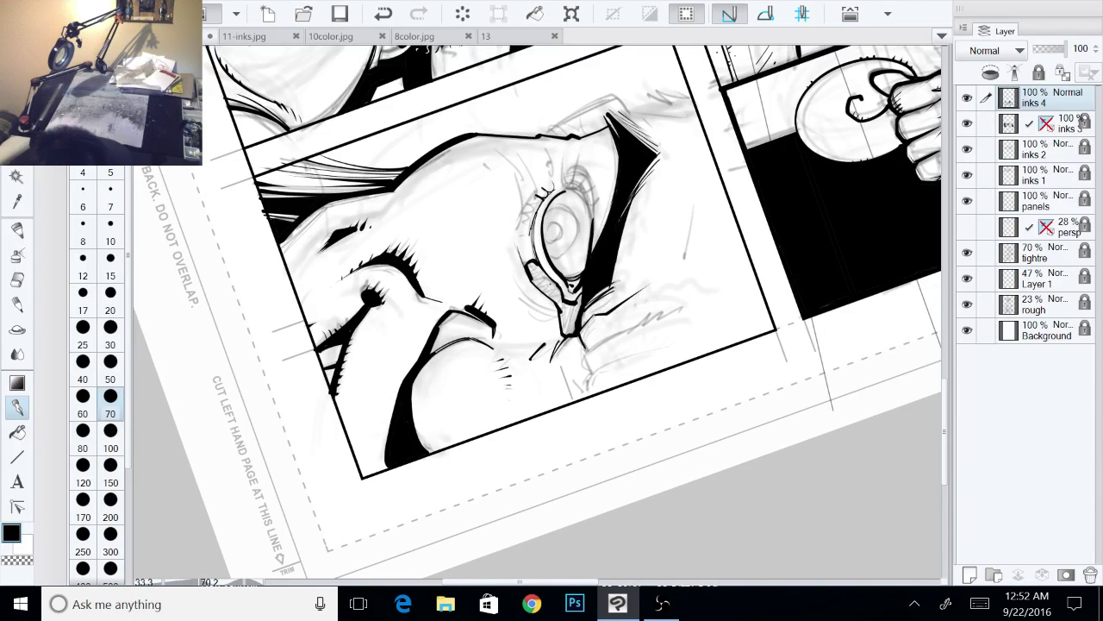
{"action": "key", "text": "g"}
{"action": "left_click", "coordinate": [556, 284]}
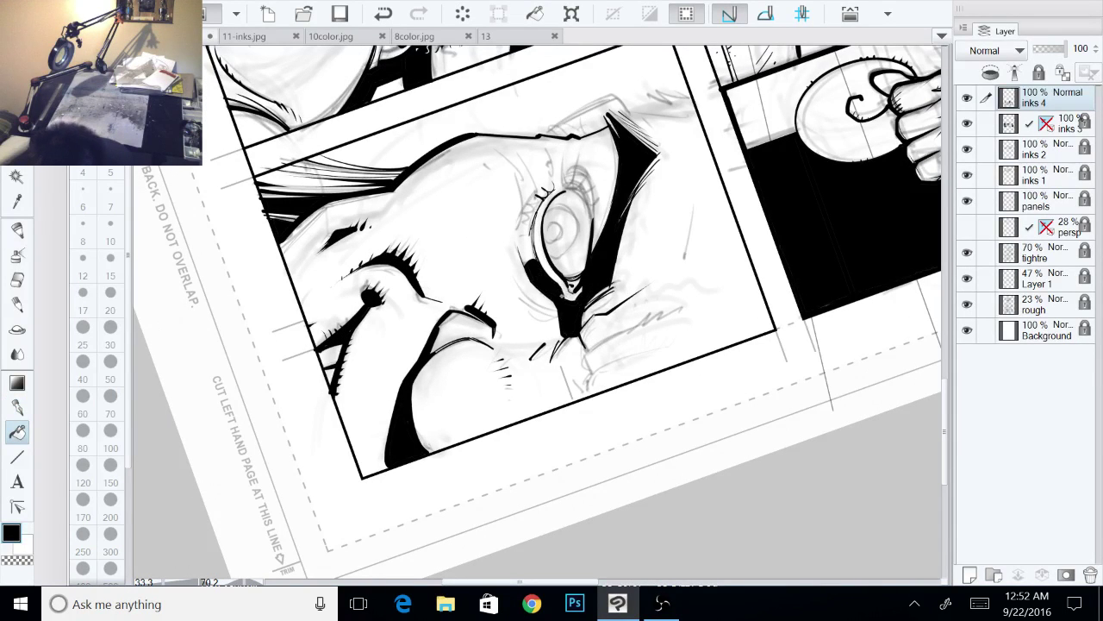
Step: Ink a short tapered wrinkle line on the forehead above the brow, following the pencil sketch
{"action": "key", "text": "p"}
{"action": "key", "text": "minus"}
{"action": "key", "text": "minus"}
{"action": "key", "text": "minus"}
{"action": "key", "text": "minus"}
{"action": "key", "text": "minus"}
{"action": "key", "text": "minus"}
{"action": "key", "text": "minus"}
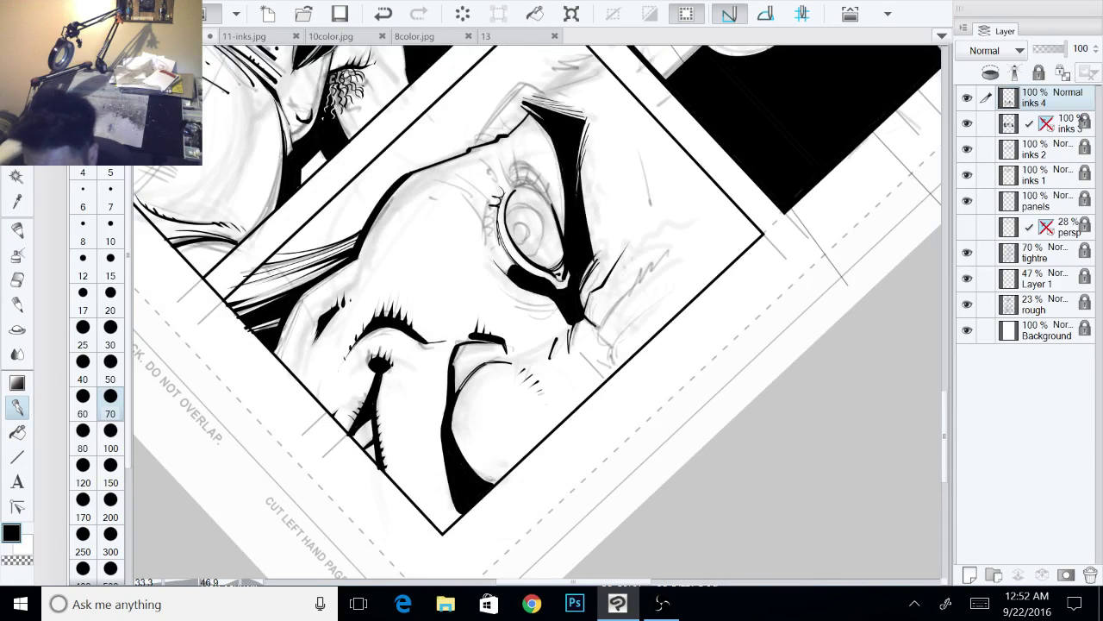
{"action": "left_click_drag", "start_coordinate": [604, 135], "coordinate": [626, 179]}
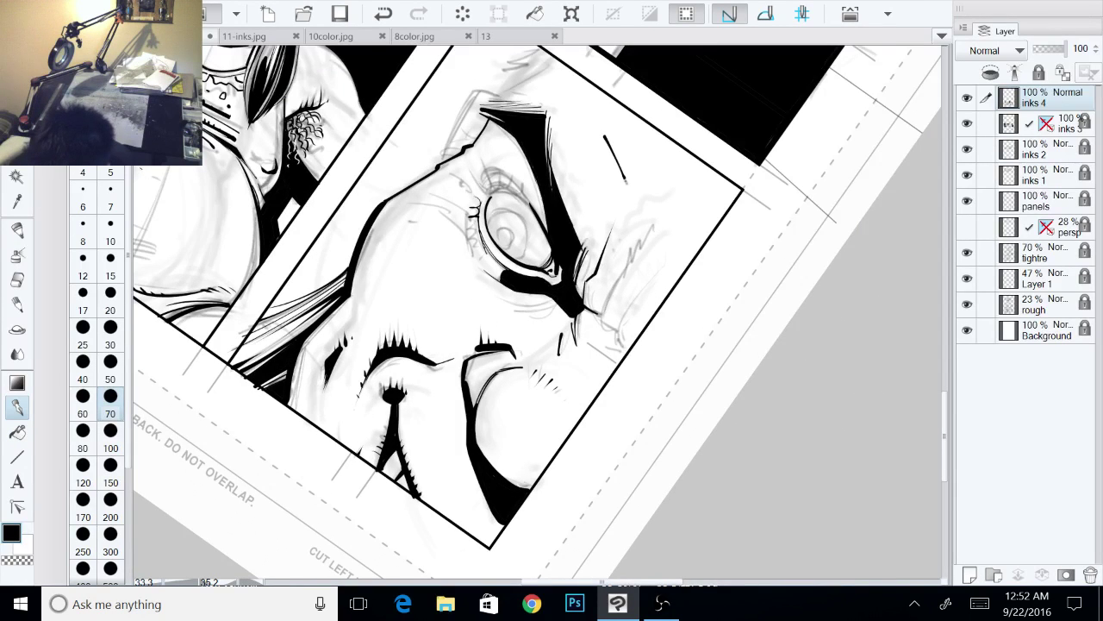
{"action": "left_click_drag", "start_coordinate": [551, 293], "coordinate": [588, 337]}
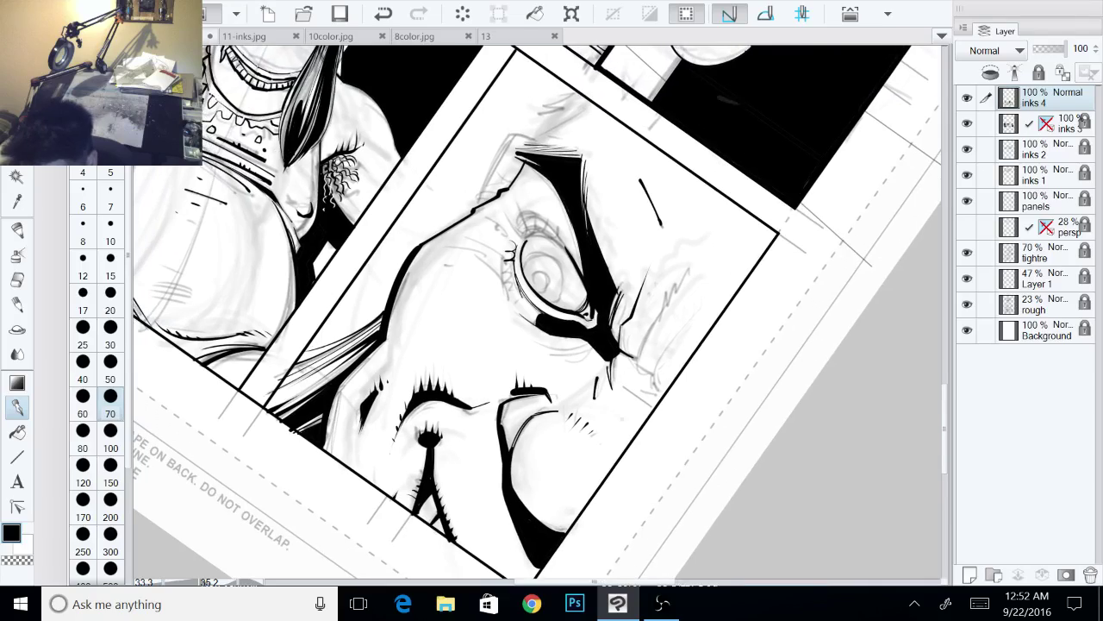
Step: Ink the upper eyelid as a heavy curved line from the outer corner of the eye toward the brow
{"action": "left_click_drag", "start_coordinate": [689, 345], "coordinate": [689, 274]}
{"action": "left_click_drag", "start_coordinate": [552, 310], "coordinate": [585, 320]}
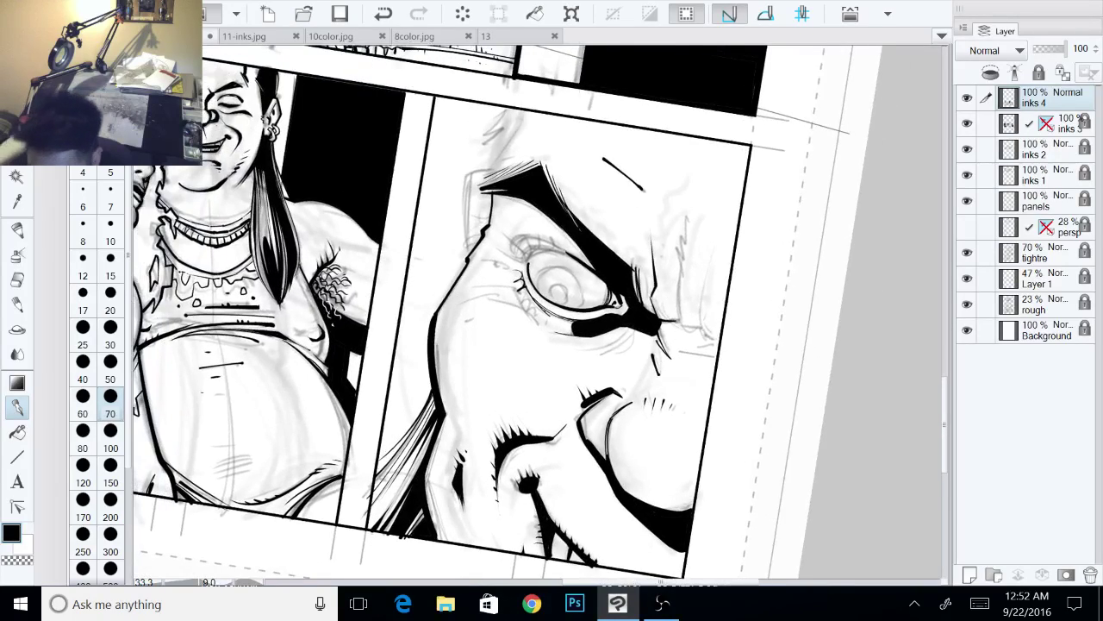
{"action": "left_click_drag", "start_coordinate": [690, 344], "coordinate": [677, 242]}
{"action": "left_click_drag", "start_coordinate": [552, 310], "coordinate": [611, 316]}
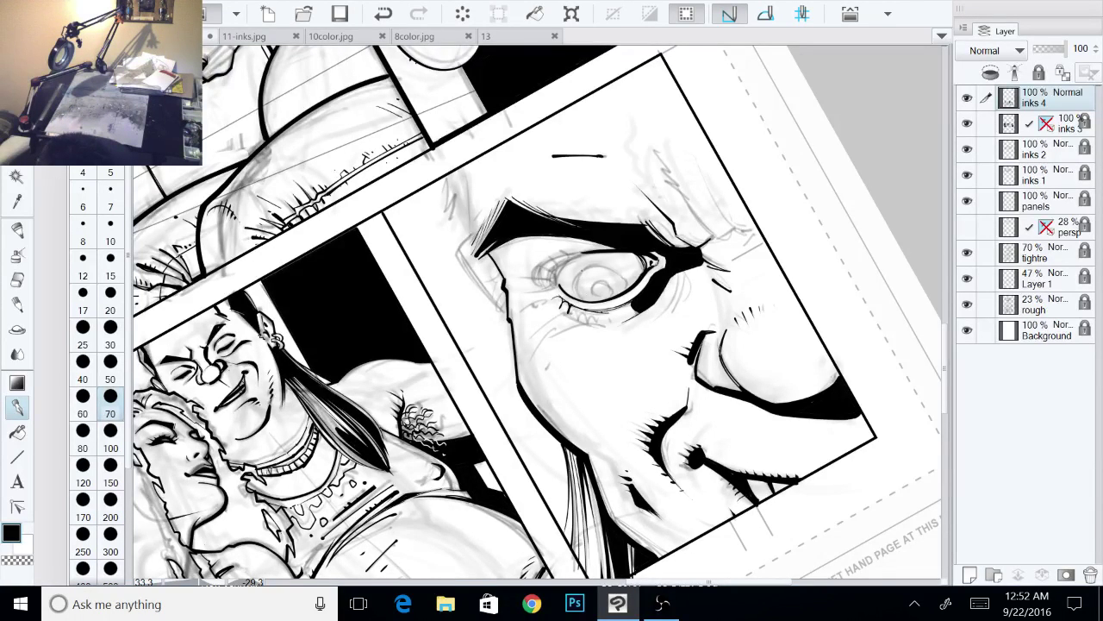
{"action": "left_click_drag", "start_coordinate": [582, 278], "coordinate": [577, 301]}
{"action": "mouse_move", "coordinate": [554, 268]}
{"action": "left_mouse_down"}
{"action": "mouse_move", "coordinate": [555, 289]}
{"action": "mouse_move", "coordinate": [512, 302]}
{"action": "left_mouse_up"}
{"action": "left_click_drag", "start_coordinate": [687, 225], "coordinate": [685, 402]}
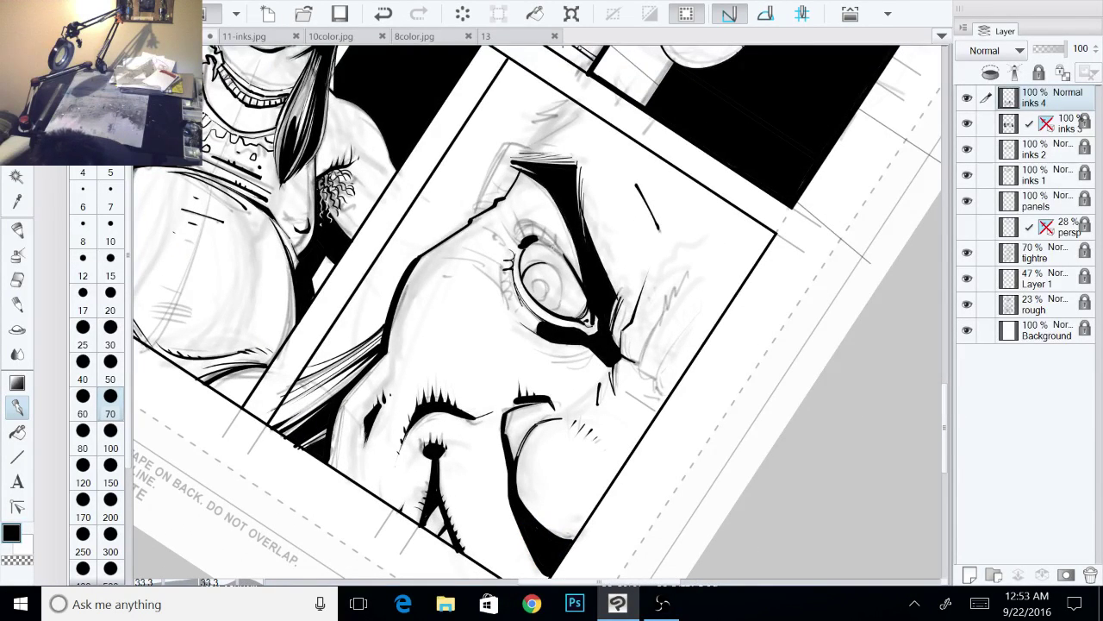
{"action": "mouse_move", "coordinate": [527, 244]}
{"action": "left_mouse_down"}
{"action": "mouse_move", "coordinate": [552, 241]}
{"action": "mouse_move", "coordinate": [583, 283]}
{"action": "left_mouse_up"}
{"action": "left_click_drag", "start_coordinate": [546, 243], "coordinate": [569, 267]}
{"action": "mouse_move", "coordinate": [538, 233]}
{"action": "left_mouse_down"}
{"action": "mouse_move", "coordinate": [562, 249]}
{"action": "mouse_move", "coordinate": [589, 307]}
{"action": "left_mouse_up"}
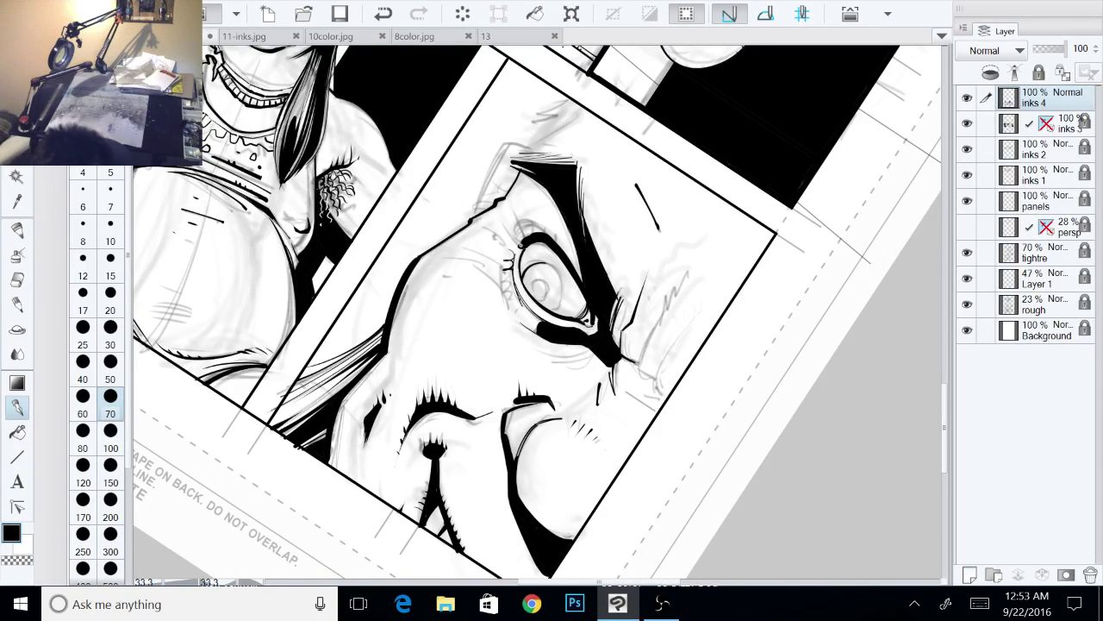
Step: Ink the upper eyelashes and short wrinkles beyond the eye's outer corner, and switch to the white drawing colour
{"action": "mouse_move", "coordinate": [522, 217]}
{"action": "left_mouse_down"}
{"action": "mouse_move", "coordinate": [503, 244]}
{"action": "mouse_move", "coordinate": [533, 215]}
{"action": "mouse_move", "coordinate": [565, 244]}
{"action": "mouse_move", "coordinate": [524, 219]}
{"action": "mouse_move", "coordinate": [620, 252]}
{"action": "left_mouse_up"}
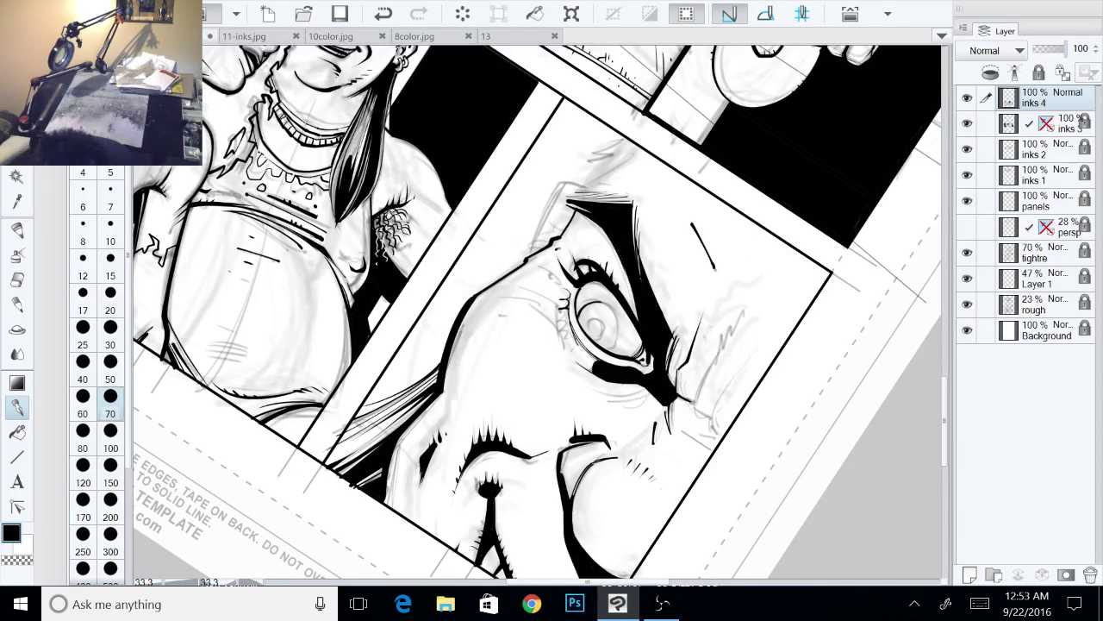
{"action": "left_click_drag", "start_coordinate": [533, 266], "coordinate": [565, 285]}
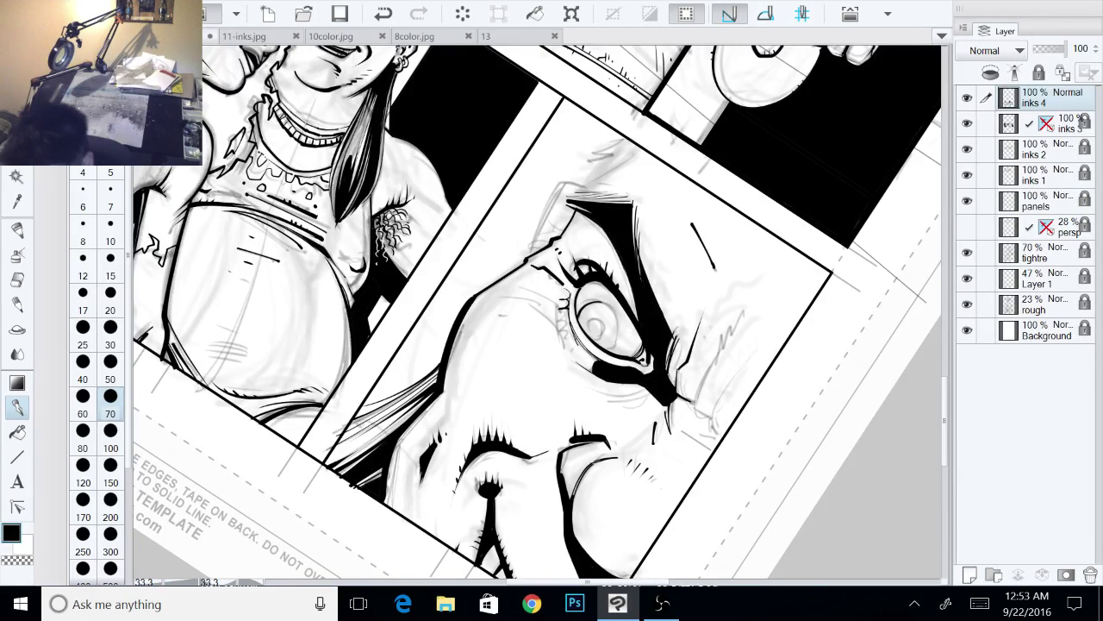
{"action": "key", "text": "x"}
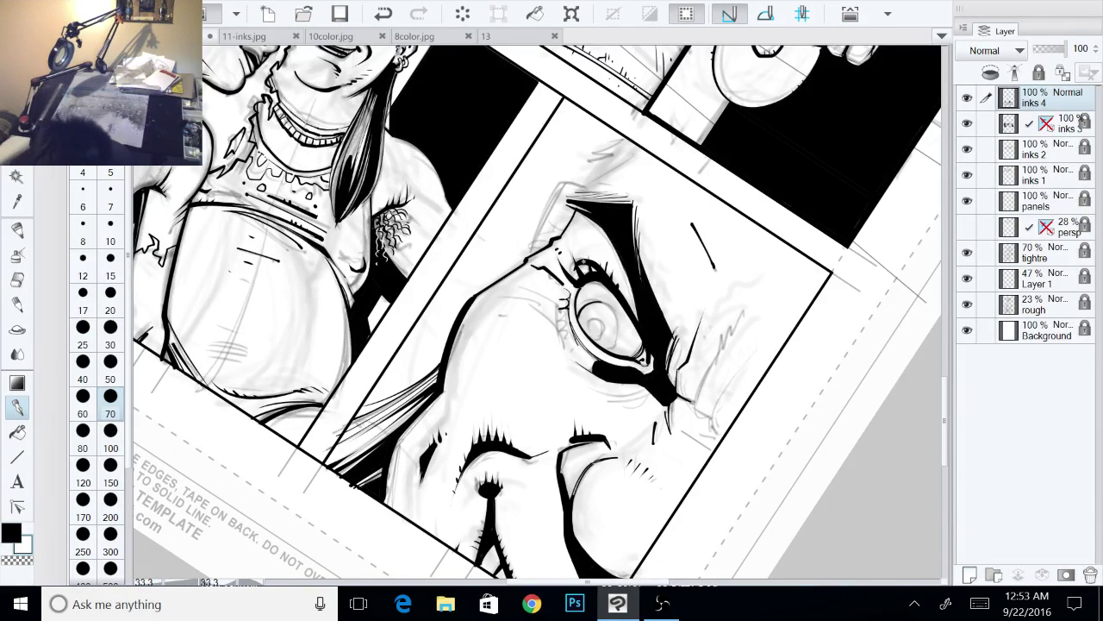
Step: Touch up the upper eyelashes in white, and ink short tapered crow's-feet wrinkles in black beyond the eye's outer corner
{"action": "left_click_drag", "start_coordinate": [589, 255], "coordinate": [593, 263]}
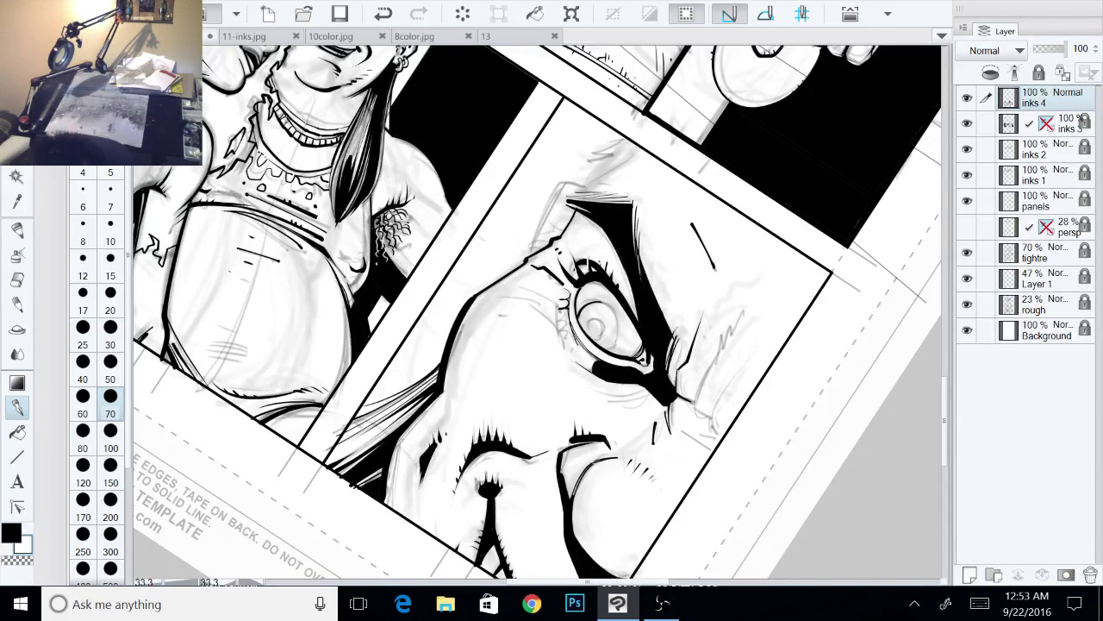
{"action": "left_click_drag", "start_coordinate": [596, 265], "coordinate": [609, 277]}
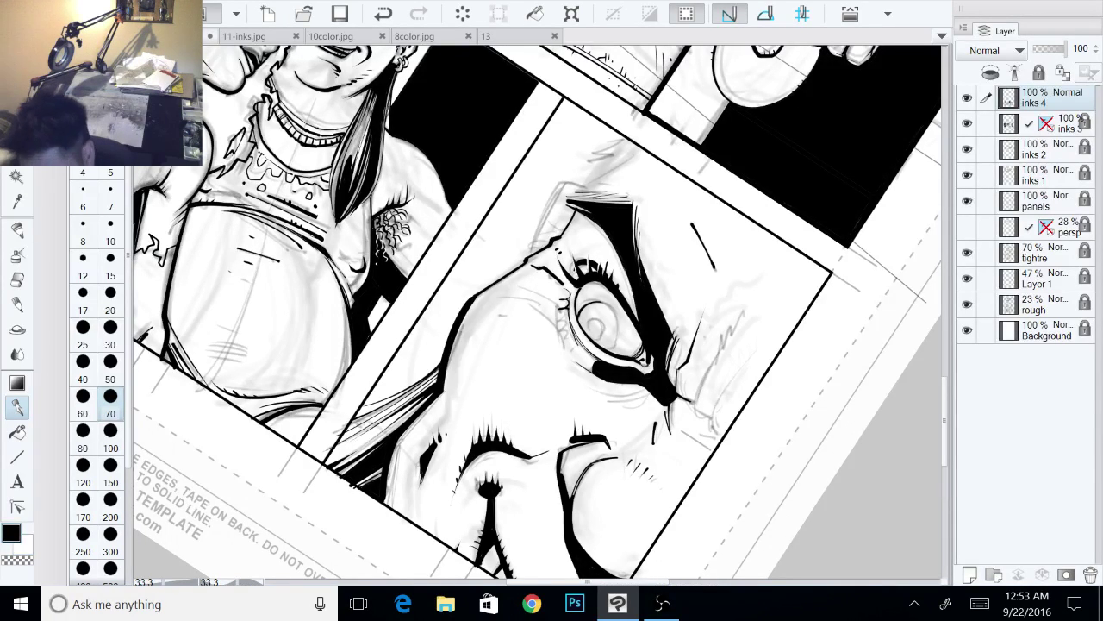
{"action": "left_click_drag", "start_coordinate": [673, 345], "coordinate": [579, 283]}
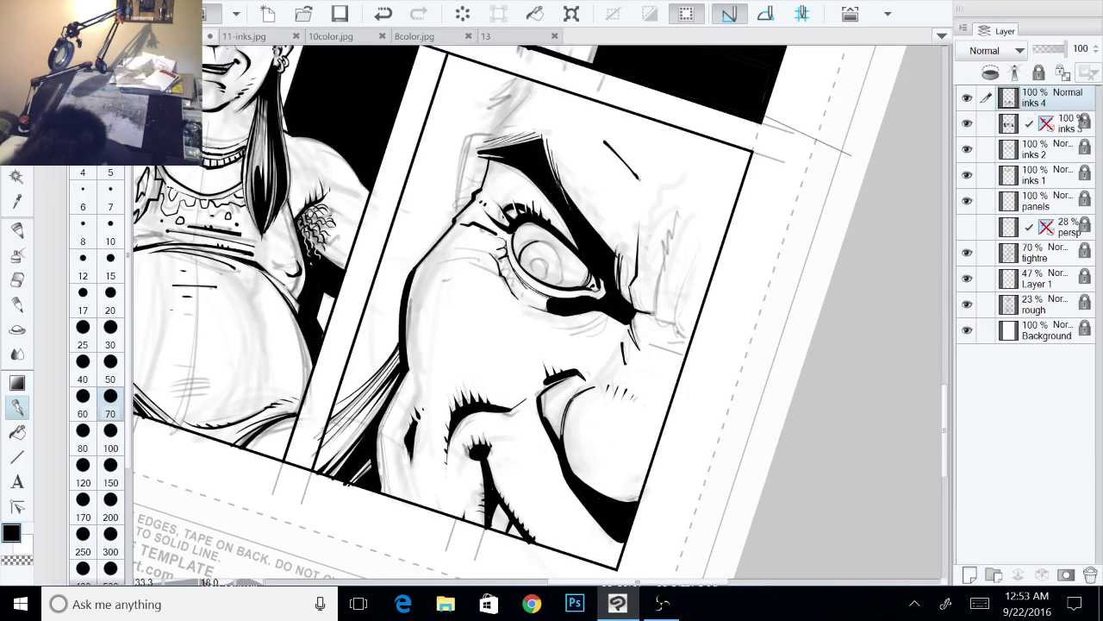
{"action": "left_click_drag", "start_coordinate": [637, 284], "coordinate": [641, 326]}
{"action": "left_click_drag", "start_coordinate": [470, 225], "coordinate": [492, 211]}
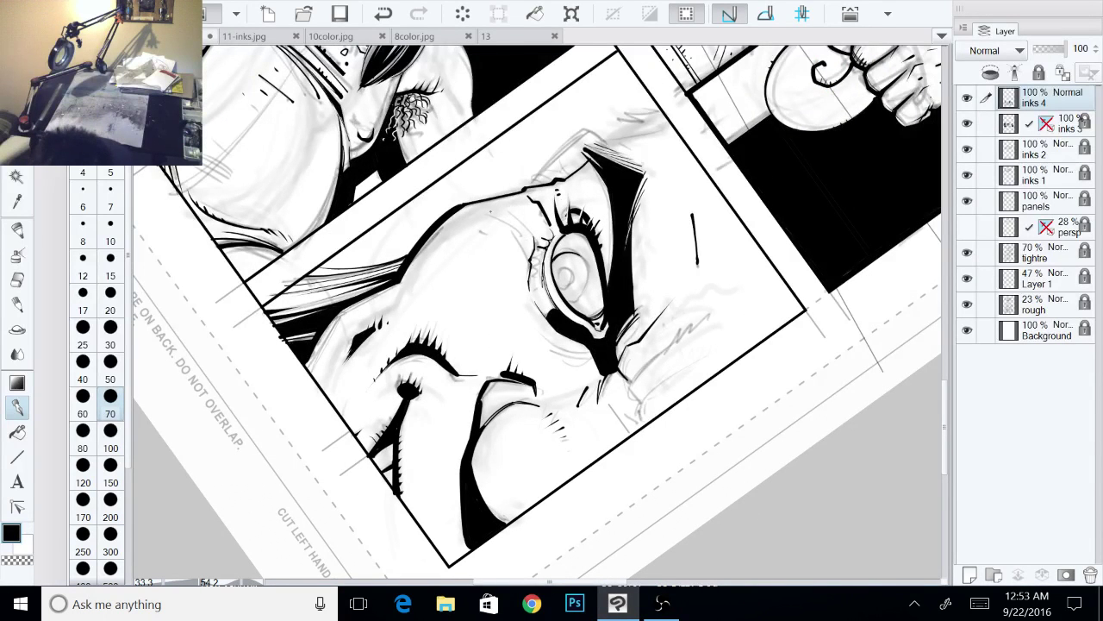
{"action": "left_click_drag", "start_coordinate": [500, 219], "coordinate": [530, 263]}
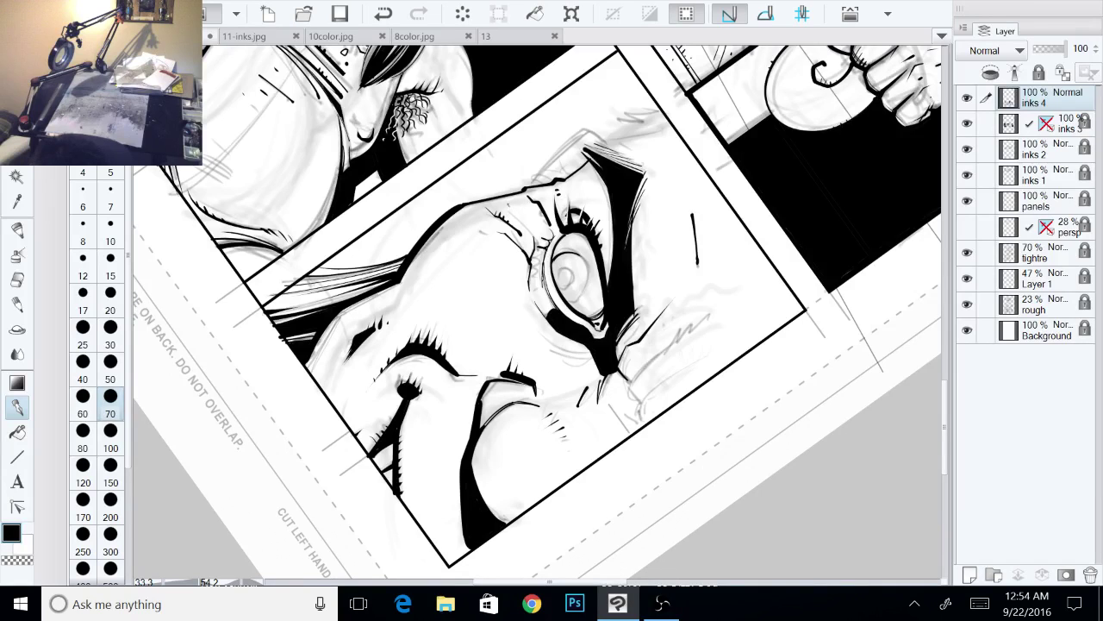
{"action": "left_click_drag", "start_coordinate": [508, 205], "coordinate": [536, 250]}
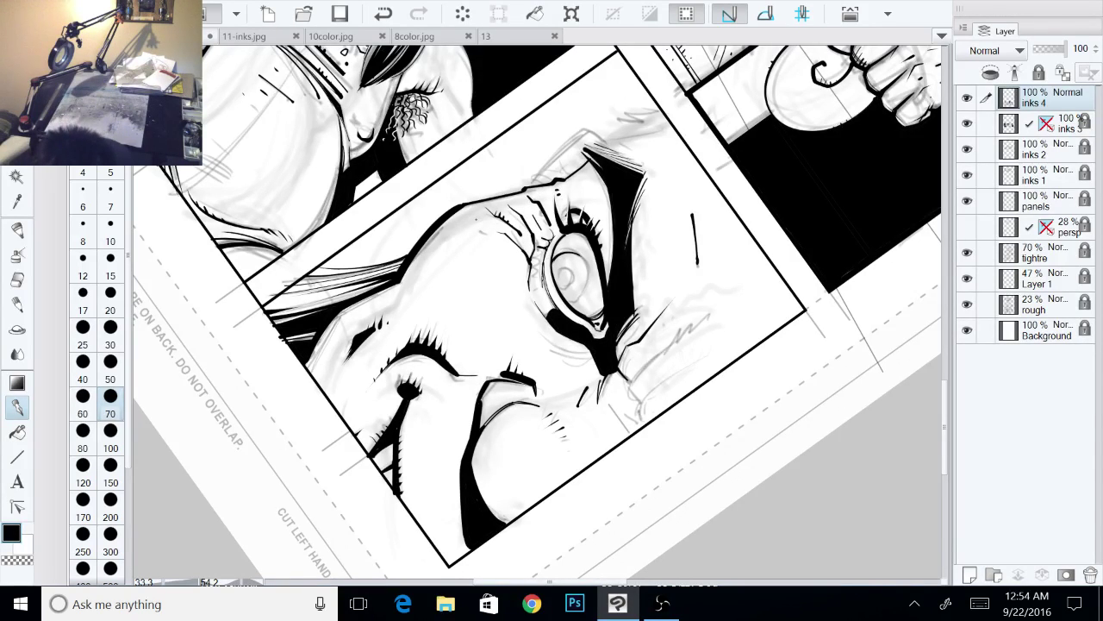
{"action": "left_click_drag", "start_coordinate": [480, 223], "coordinate": [485, 230]}
{"action": "mouse_move", "coordinate": [535, 302]}
{"action": "left_mouse_down"}
{"action": "mouse_move", "coordinate": [548, 322]}
{"action": "mouse_move", "coordinate": [557, 312]}
{"action": "left_mouse_up"}
{"action": "key", "text": "ctrl+z"}
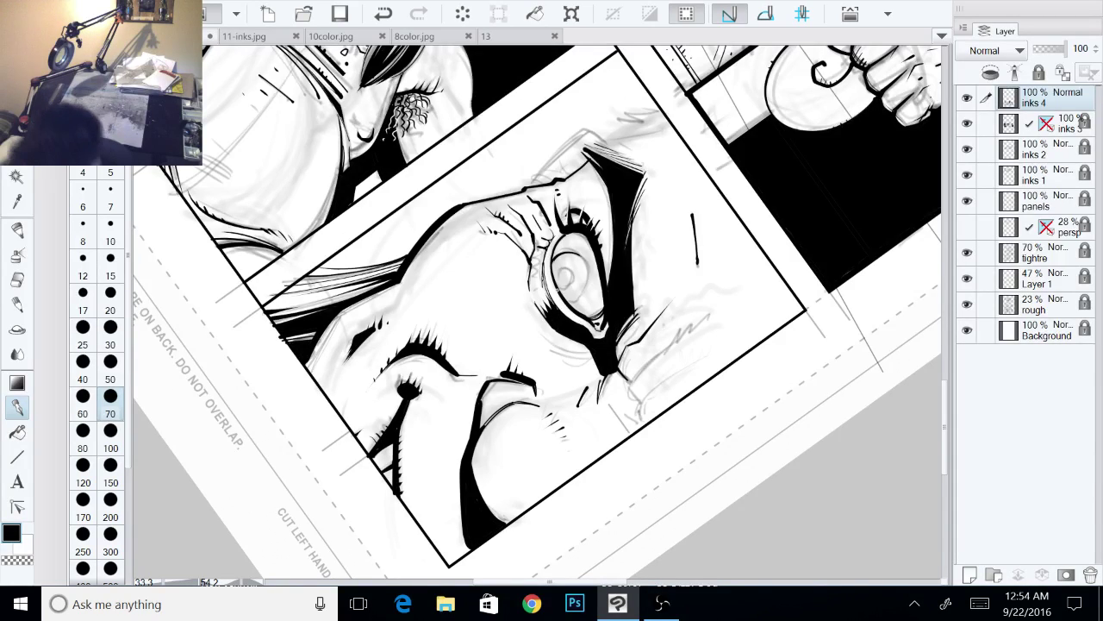
Step: Ink a row of short lower lashes beneath the eye's lower lid on the inks 4 layer
{"action": "mouse_move", "coordinate": [655, 362]}
{"action": "left_mouse_down"}
{"action": "mouse_move", "coordinate": [662, 281]}
{"action": "mouse_move", "coordinate": [606, 332]}
{"action": "mouse_move", "coordinate": [658, 331]}
{"action": "left_mouse_up"}
{"action": "key", "text": "minus"}
{"action": "key", "text": "minus"}
{"action": "key", "text": "minus"}
{"action": "left_click_drag", "start_coordinate": [539, 293], "coordinate": [580, 281]}
{"action": "left_click", "coordinate": [580, 281], "text": "ctrl+shift"}
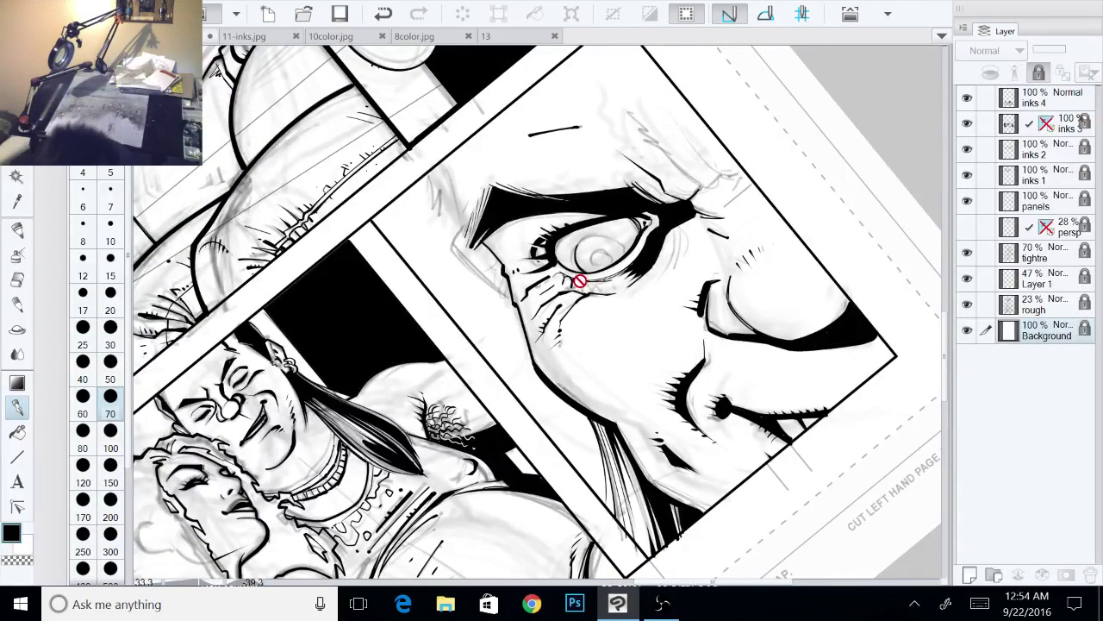
{"action": "left_click", "coordinate": [1032, 105]}
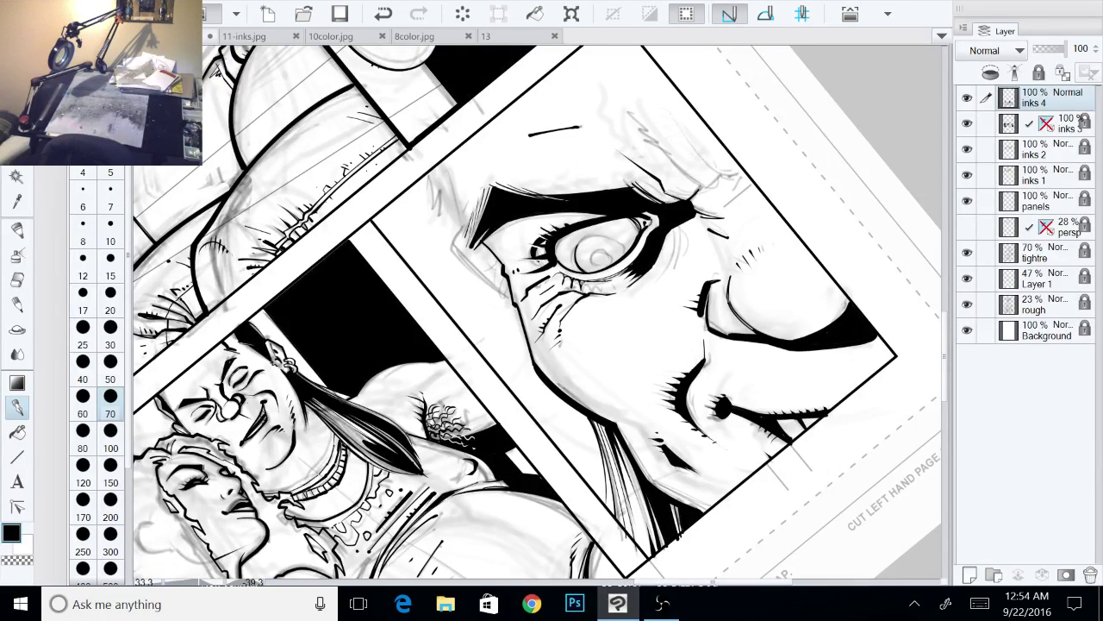
{"action": "left_click_drag", "start_coordinate": [590, 280], "coordinate": [595, 295]}
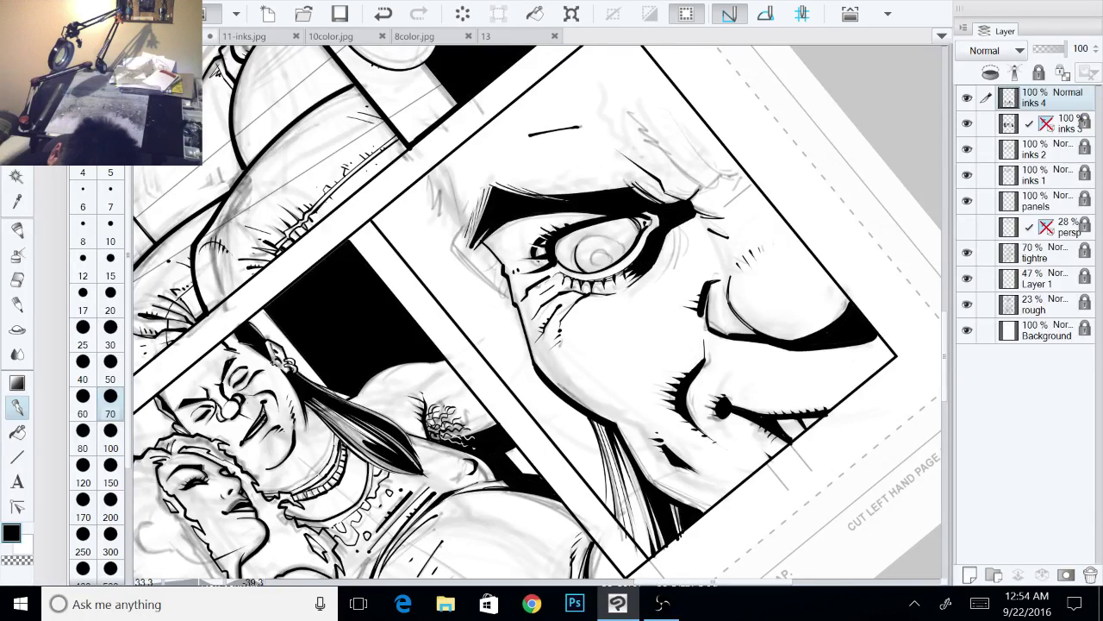
Step: Ink short hatch marks at the face's edge beside the brow and a heavy curved contour around its outer end
{"action": "key", "text": "asciicircum"}
{"action": "key", "text": "asciicircum"}
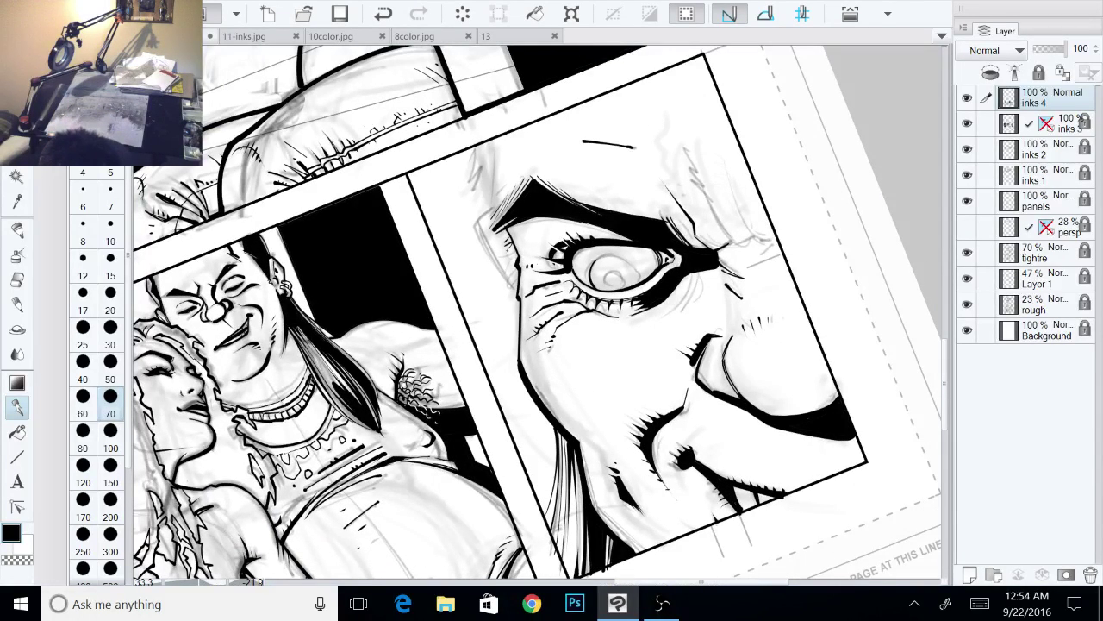
{"action": "mouse_move", "coordinate": [510, 261]}
{"action": "left_mouse_down"}
{"action": "mouse_move", "coordinate": [520, 246]}
{"action": "mouse_move", "coordinate": [509, 284]}
{"action": "mouse_move", "coordinate": [518, 293]}
{"action": "left_mouse_up"}
{"action": "left_click_drag", "start_coordinate": [478, 229], "coordinate": [507, 280]}
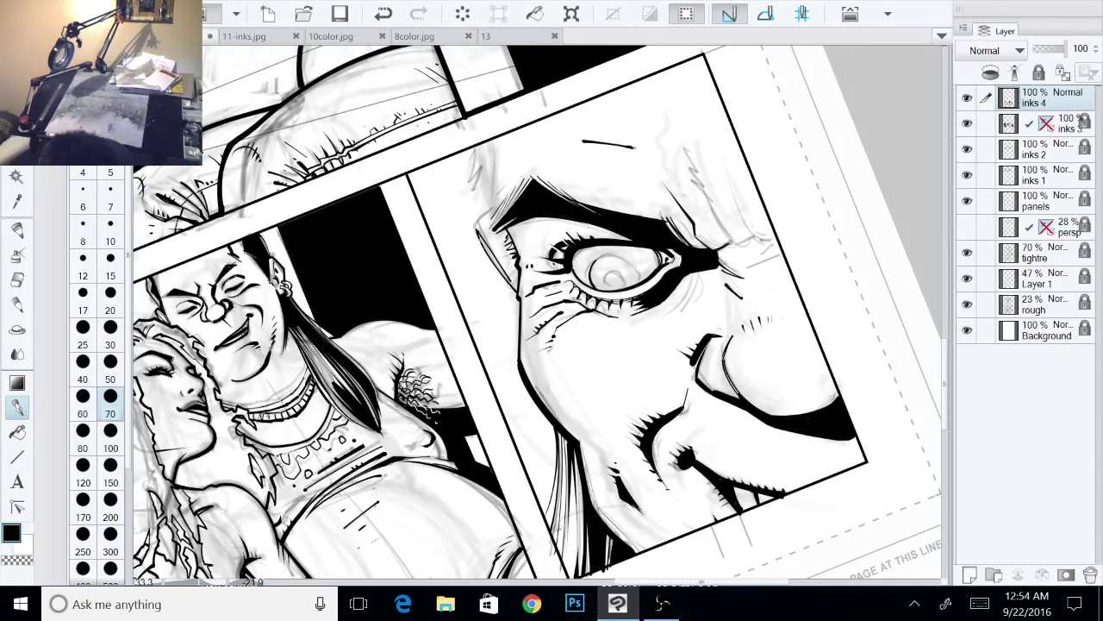
{"action": "left_click_drag", "start_coordinate": [476, 232], "coordinate": [507, 275]}
{"action": "left_click_drag", "start_coordinate": [504, 275], "coordinate": [520, 291]}
{"action": "left_click_drag", "start_coordinate": [476, 231], "coordinate": [497, 209]}
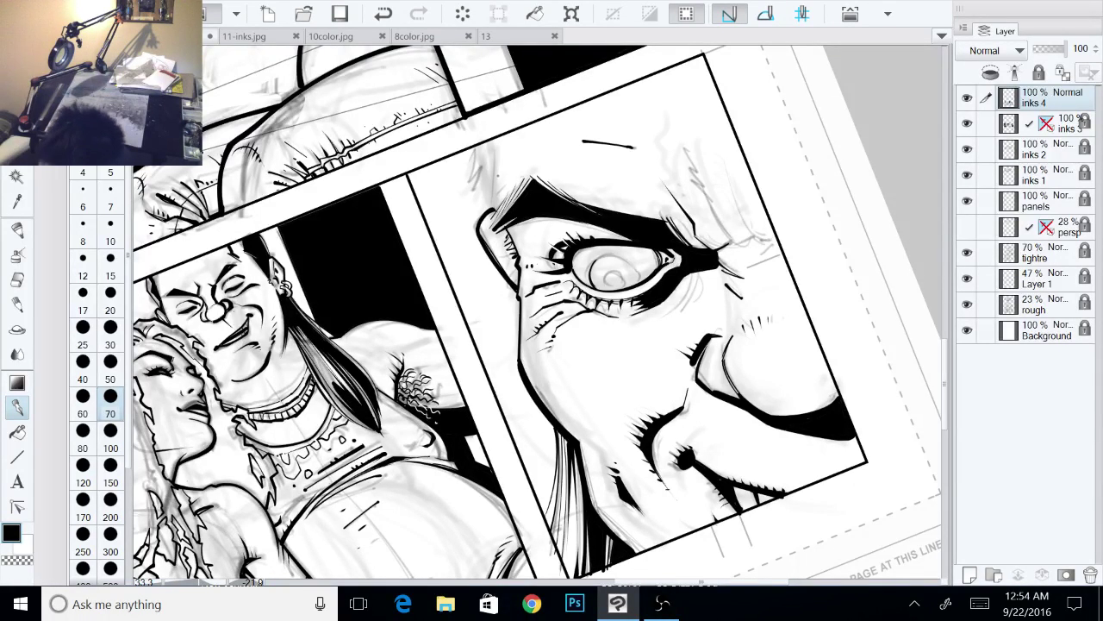
Step: Ink the hairline above the brow's outer end with jagged hair strokes and fill the enclosed hair area with solid black
{"action": "mouse_move", "coordinate": [497, 209]}
{"action": "left_mouse_down"}
{"action": "mouse_move", "coordinate": [489, 138]}
{"action": "mouse_move", "coordinate": [472, 146]}
{"action": "left_mouse_up"}
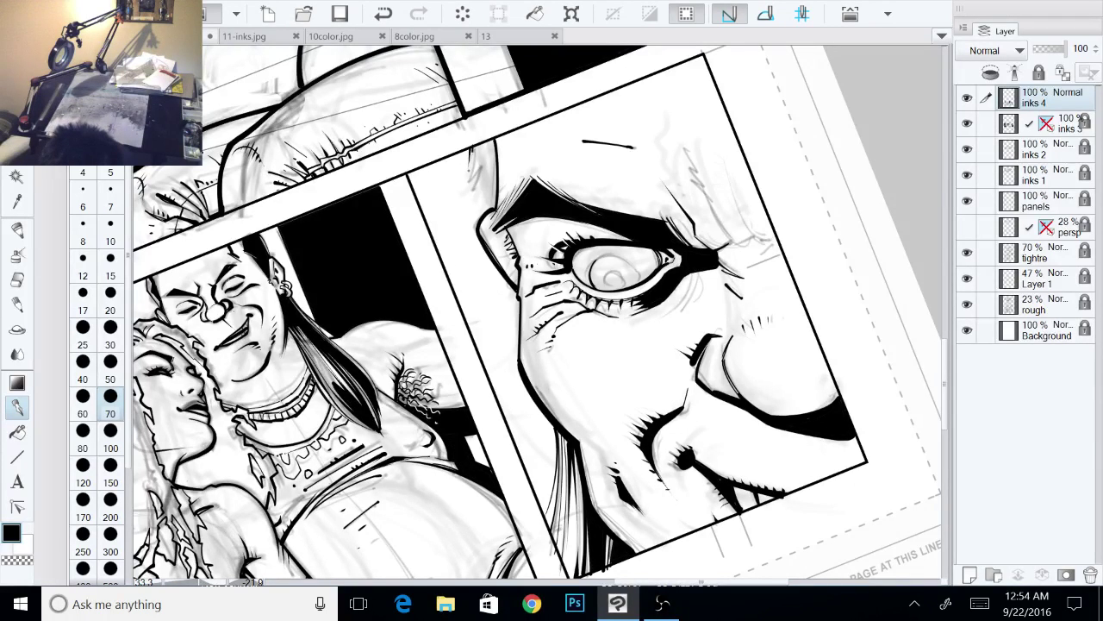
{"action": "mouse_move", "coordinate": [473, 185]}
{"action": "left_mouse_down"}
{"action": "mouse_move", "coordinate": [465, 153]}
{"action": "mouse_move", "coordinate": [477, 193]}
{"action": "left_mouse_up"}
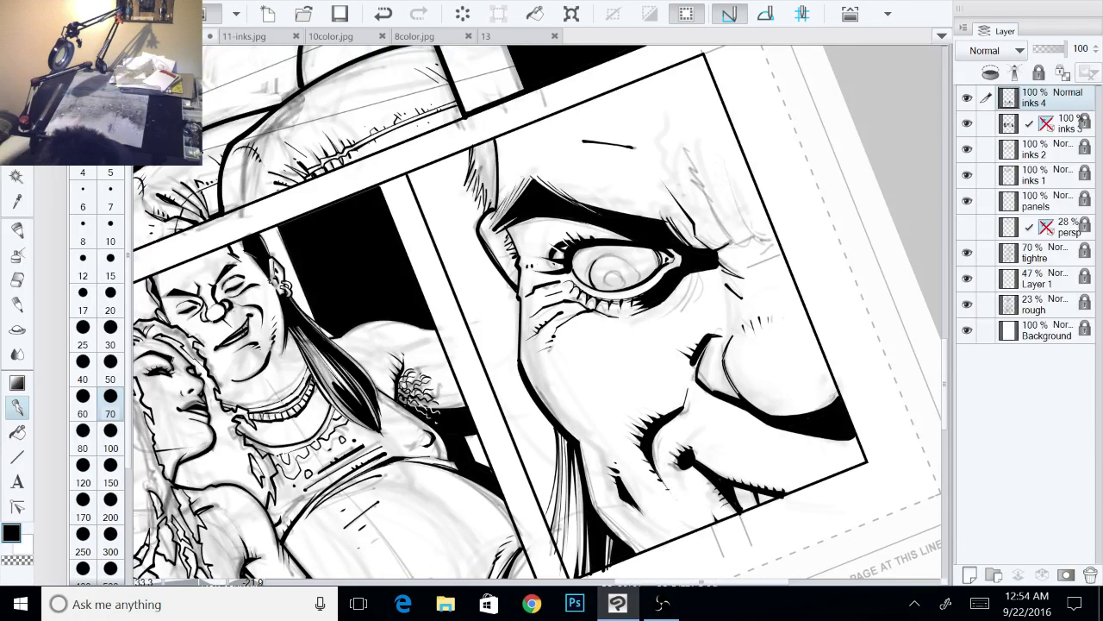
{"action": "key", "text": "x"}
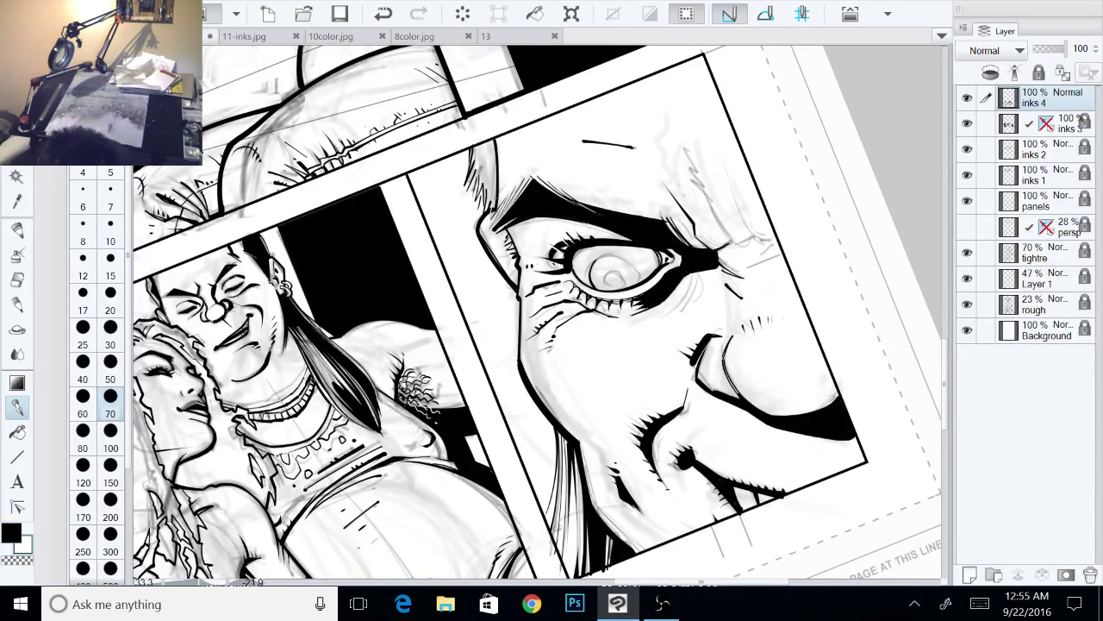
{"action": "key", "text": "x"}
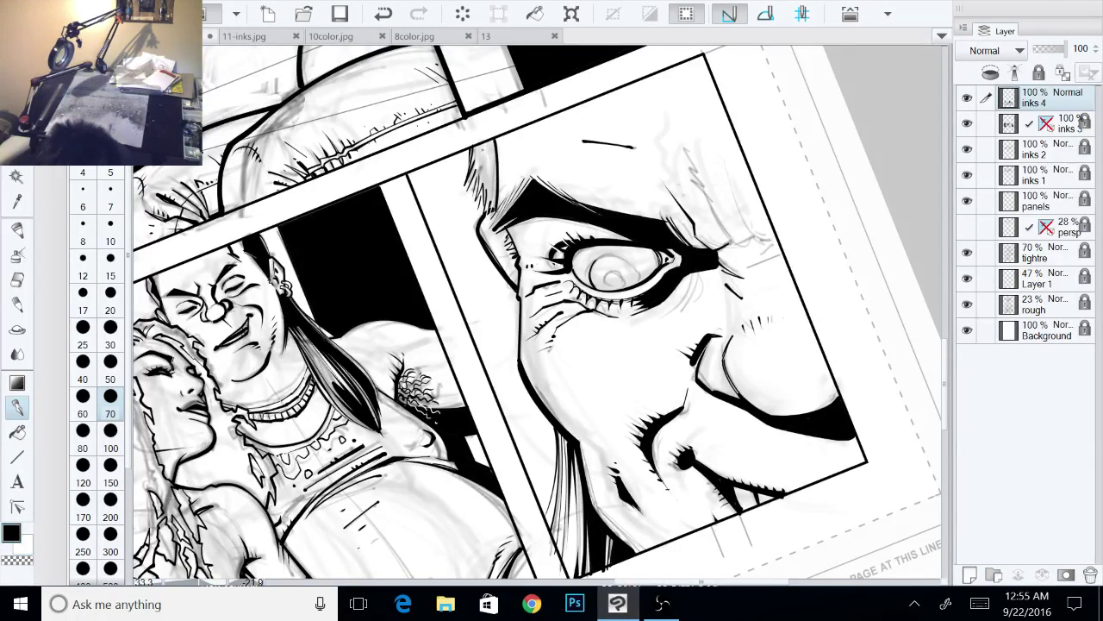
{"action": "left_click_drag", "start_coordinate": [477, 145], "coordinate": [495, 185]}
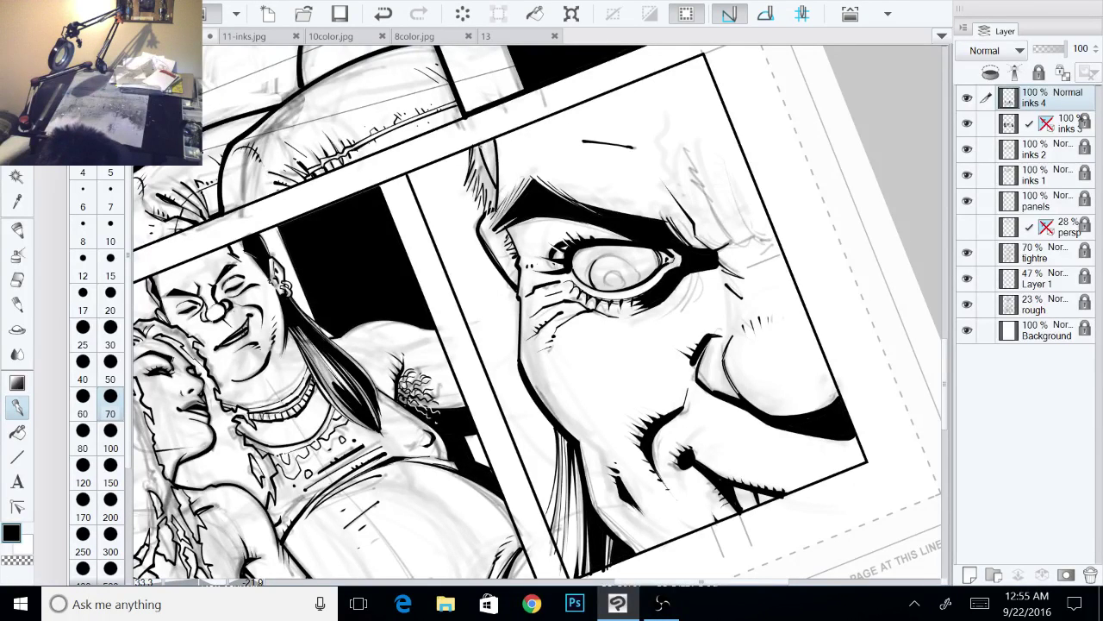
{"action": "mouse_move", "coordinate": [495, 147]}
{"action": "left_mouse_down"}
{"action": "mouse_move", "coordinate": [484, 137]}
{"action": "mouse_move", "coordinate": [474, 161]}
{"action": "mouse_move", "coordinate": [490, 172]}
{"action": "mouse_move", "coordinate": [496, 206]}
{"action": "left_mouse_up"}
{"action": "key", "text": "g"}
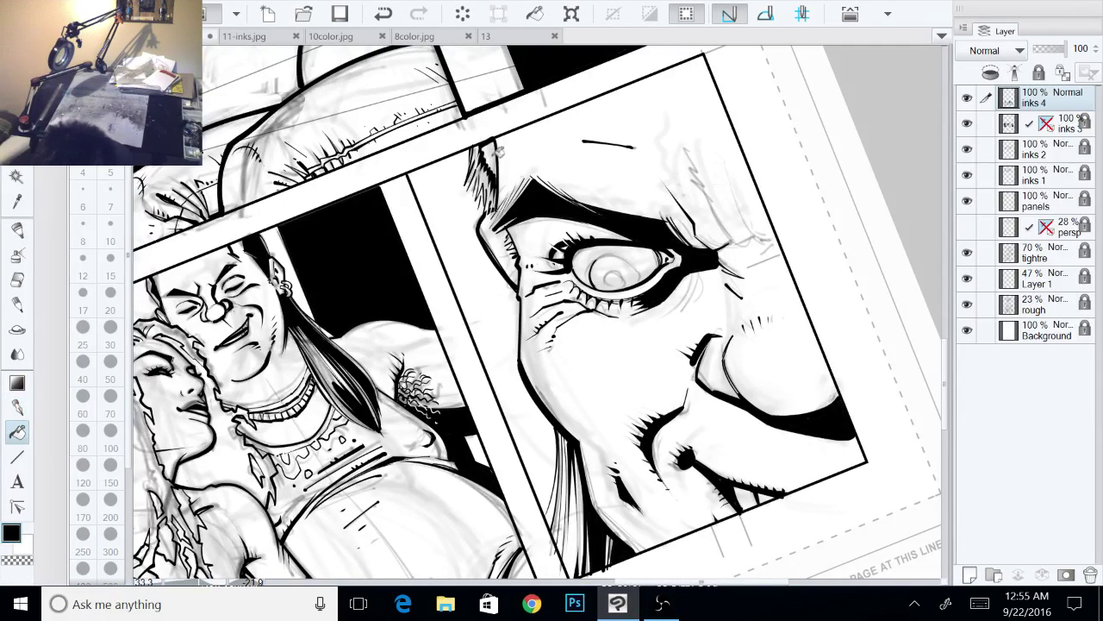
{"action": "left_click", "coordinate": [492, 159]}
{"action": "key", "text": "p"}
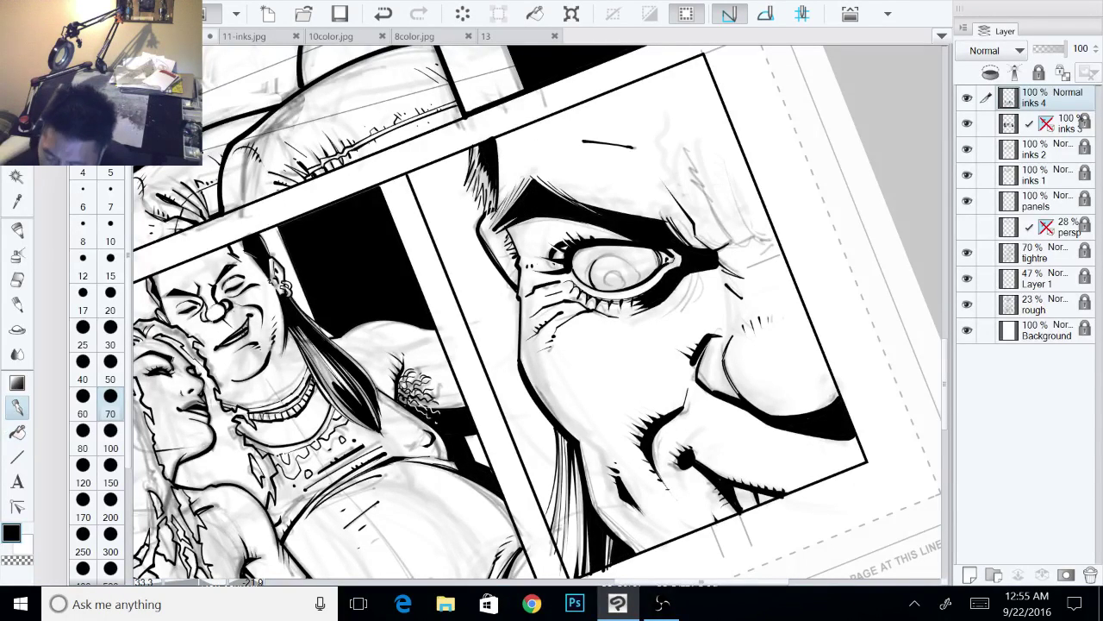
Step: Feather the lower edge of the under-eye shadow with short tapered strokes toward the inner corner of the eye
{"action": "left_click_drag", "start_coordinate": [526, 217], "coordinate": [443, 205]}
{"action": "left_click_drag", "start_coordinate": [672, 259], "coordinate": [681, 292]}
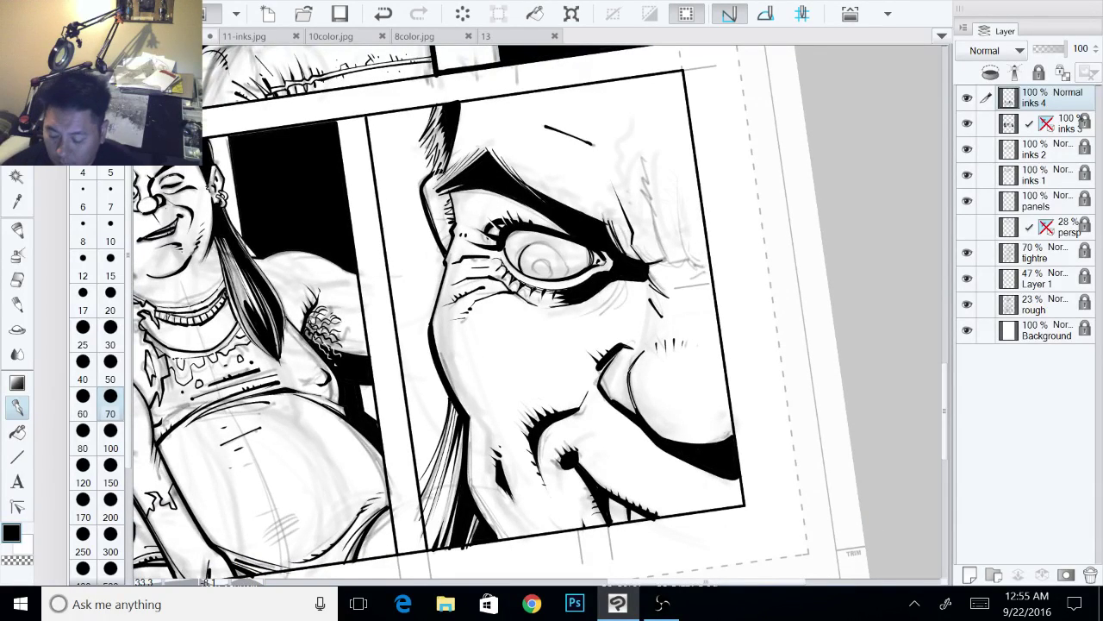
{"action": "left_click_drag", "start_coordinate": [537, 312], "coordinate": [553, 340]}
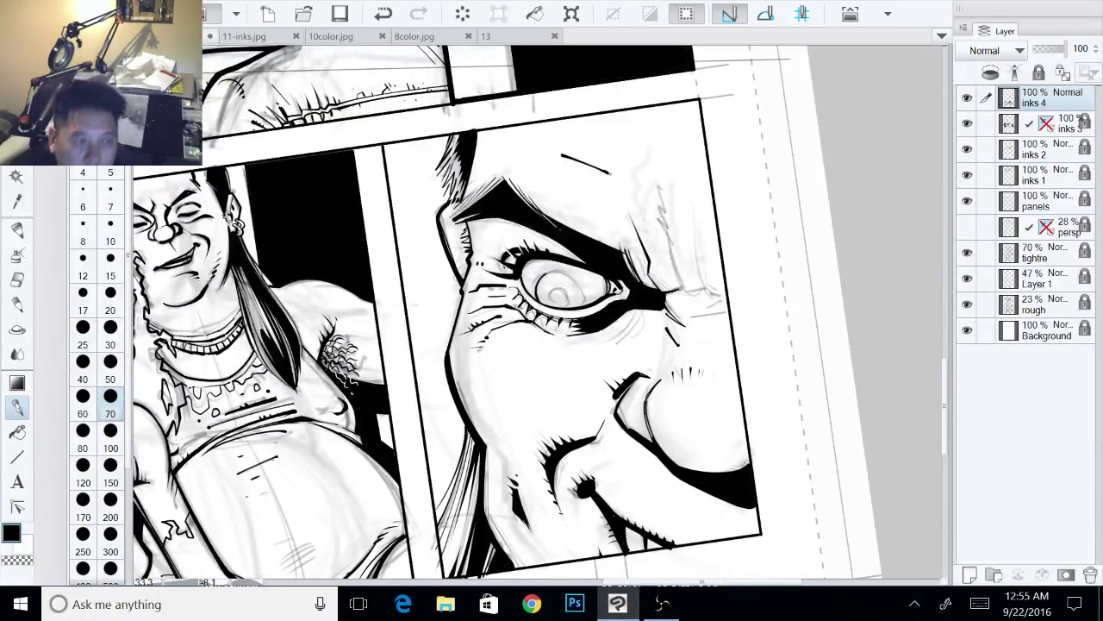
{"action": "left_click_drag", "start_coordinate": [673, 258], "coordinate": [660, 235]}
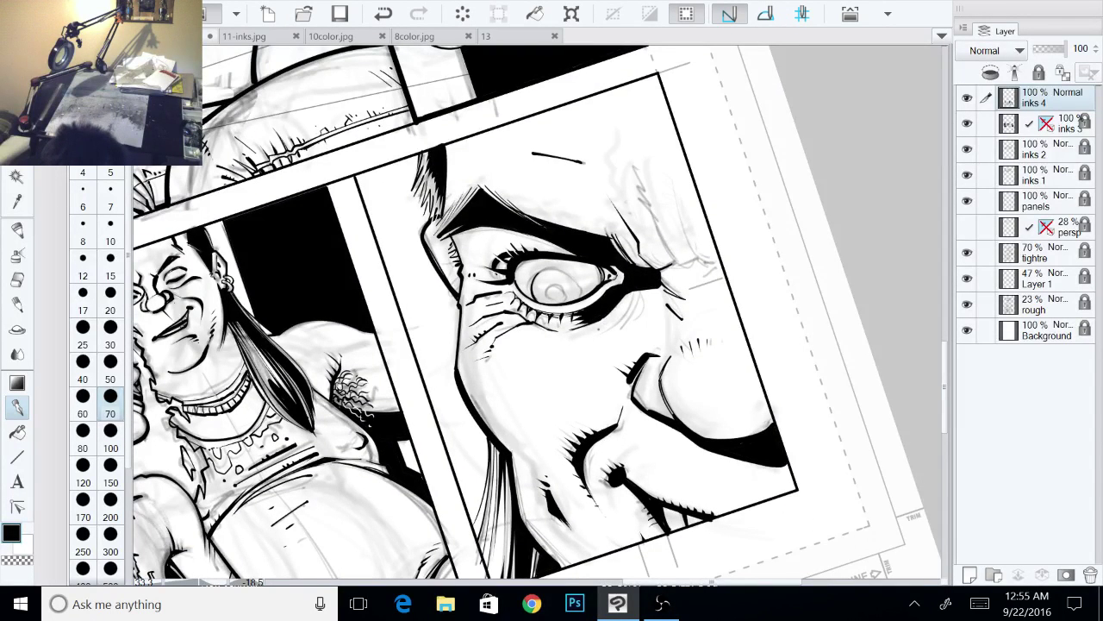
{"action": "left_click_drag", "start_coordinate": [610, 320], "coordinate": [634, 288]}
{"action": "mouse_move", "coordinate": [617, 324]}
{"action": "left_mouse_down"}
{"action": "mouse_move", "coordinate": [645, 285]}
{"action": "mouse_move", "coordinate": [641, 310]}
{"action": "mouse_move", "coordinate": [658, 284]}
{"action": "mouse_move", "coordinate": [655, 294]}
{"action": "mouse_move", "coordinate": [606, 285]}
{"action": "left_mouse_up"}
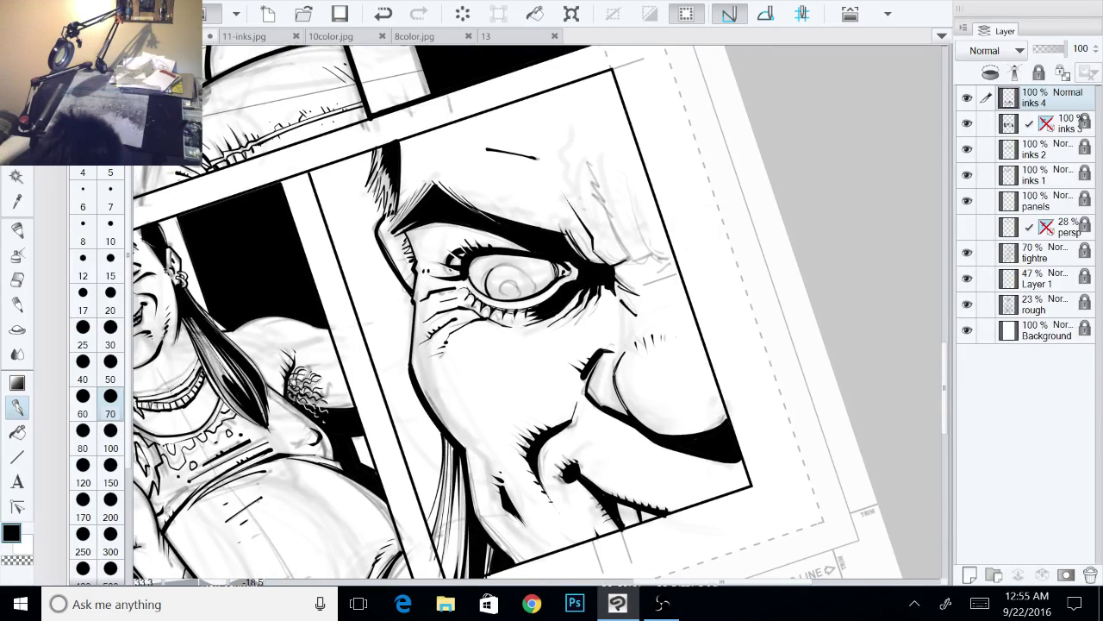
Step: Ink the vertical frown creases between the brow and the panel's edge as thick tapered lines, following the pencil sketch
{"action": "key", "text": "ctrl+@"}
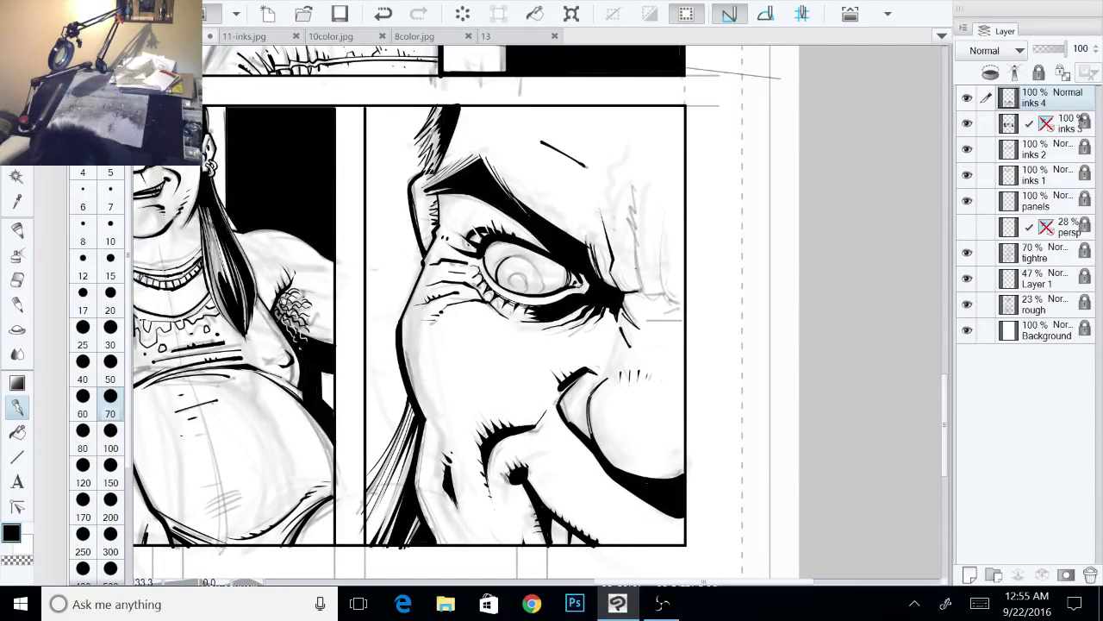
{"action": "mouse_move", "coordinate": [634, 264]}
{"action": "left_mouse_down"}
{"action": "mouse_move", "coordinate": [638, 289]}
{"action": "mouse_move", "coordinate": [638, 188]}
{"action": "left_mouse_up"}
{"action": "mouse_move", "coordinate": [634, 268]}
{"action": "left_mouse_down"}
{"action": "mouse_move", "coordinate": [633, 217]}
{"action": "mouse_move", "coordinate": [671, 224]}
{"action": "mouse_move", "coordinate": [663, 287]}
{"action": "mouse_move", "coordinate": [681, 307]}
{"action": "mouse_move", "coordinate": [668, 298]}
{"action": "left_mouse_up"}
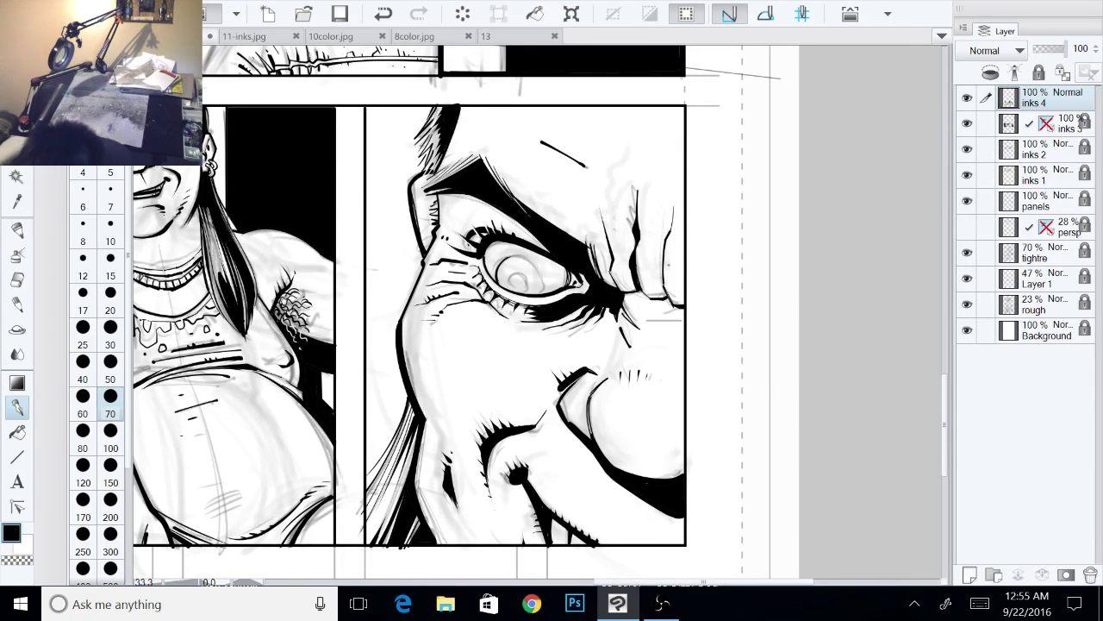
{"action": "left_click_drag", "start_coordinate": [658, 256], "coordinate": [668, 298]}
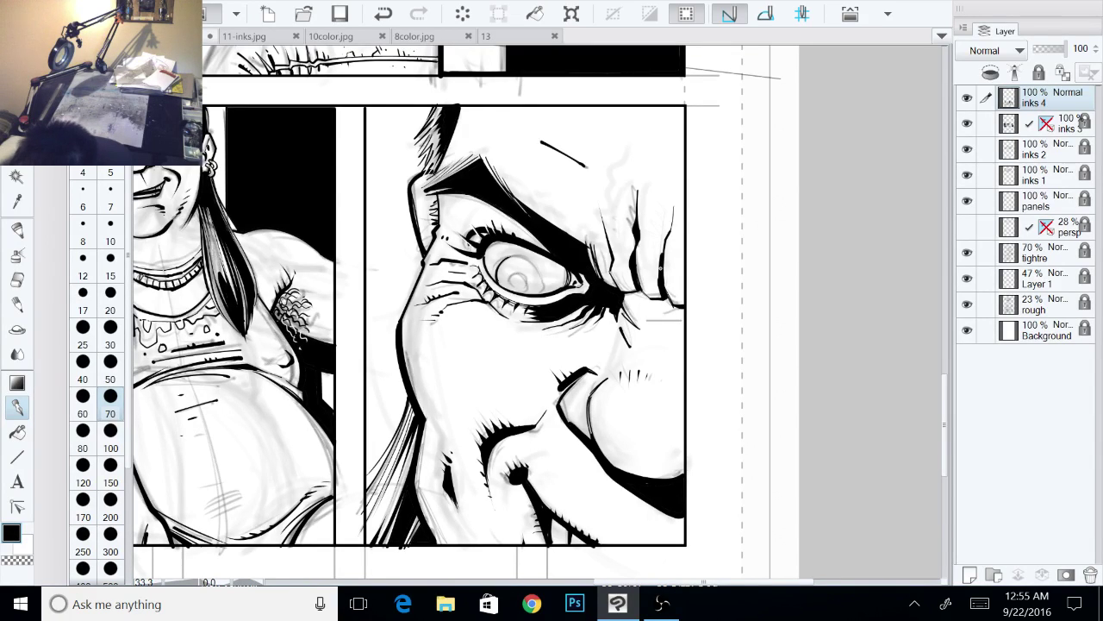
{"action": "left_click_drag", "start_coordinate": [659, 289], "coordinate": [660, 247]}
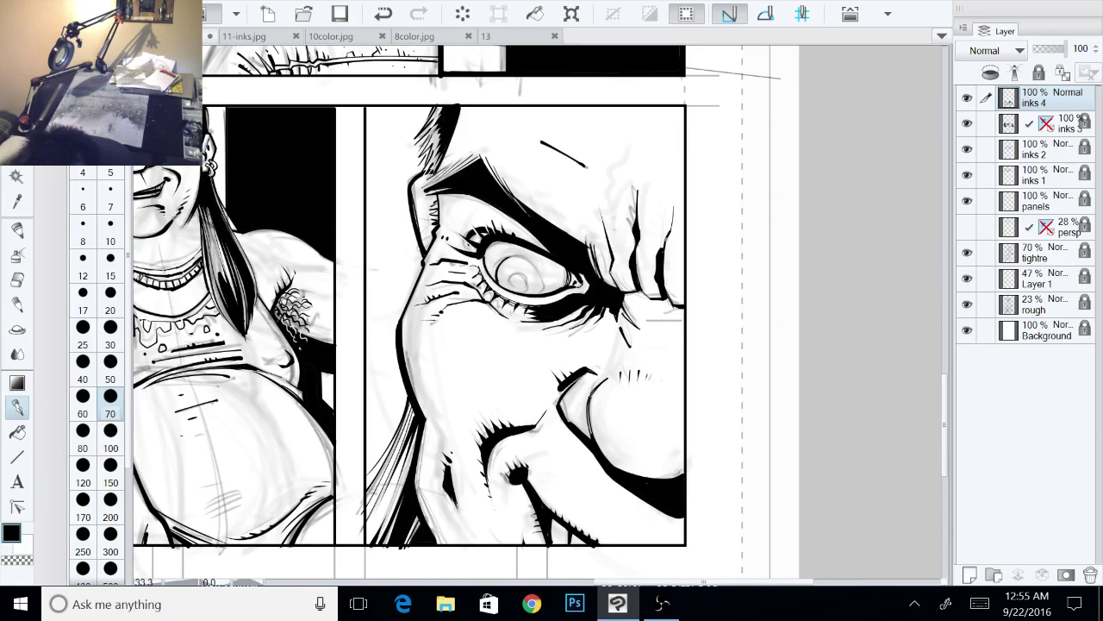
Step: Ink fine wrinkle lines across the bridge of the nose, from the eye's inner corner to the panel border
{"action": "mouse_move", "coordinate": [638, 289]}
{"action": "left_mouse_down"}
{"action": "mouse_move", "coordinate": [685, 306]}
{"action": "mouse_move", "coordinate": [610, 284]}
{"action": "mouse_move", "coordinate": [657, 329]}
{"action": "left_mouse_up"}
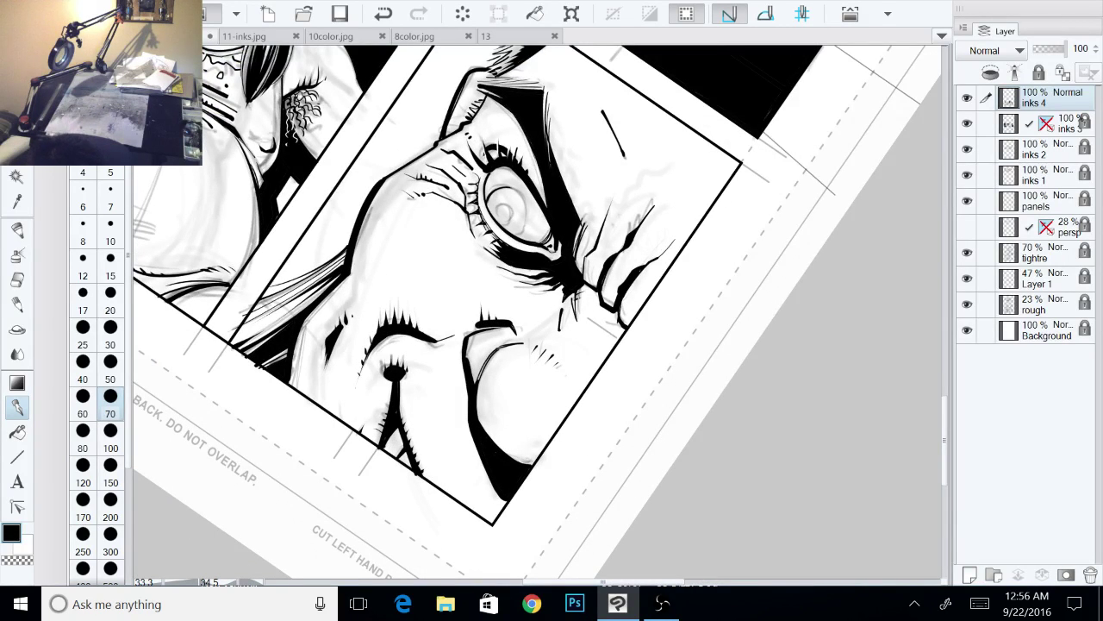
{"action": "mouse_move", "coordinate": [578, 302]}
{"action": "left_mouse_down"}
{"action": "mouse_move", "coordinate": [576, 314]}
{"action": "mouse_move", "coordinate": [616, 330]}
{"action": "left_mouse_up"}
{"action": "mouse_move", "coordinate": [598, 342]}
{"action": "left_mouse_down"}
{"action": "mouse_move", "coordinate": [624, 327]}
{"action": "mouse_move", "coordinate": [609, 355]}
{"action": "left_mouse_up"}
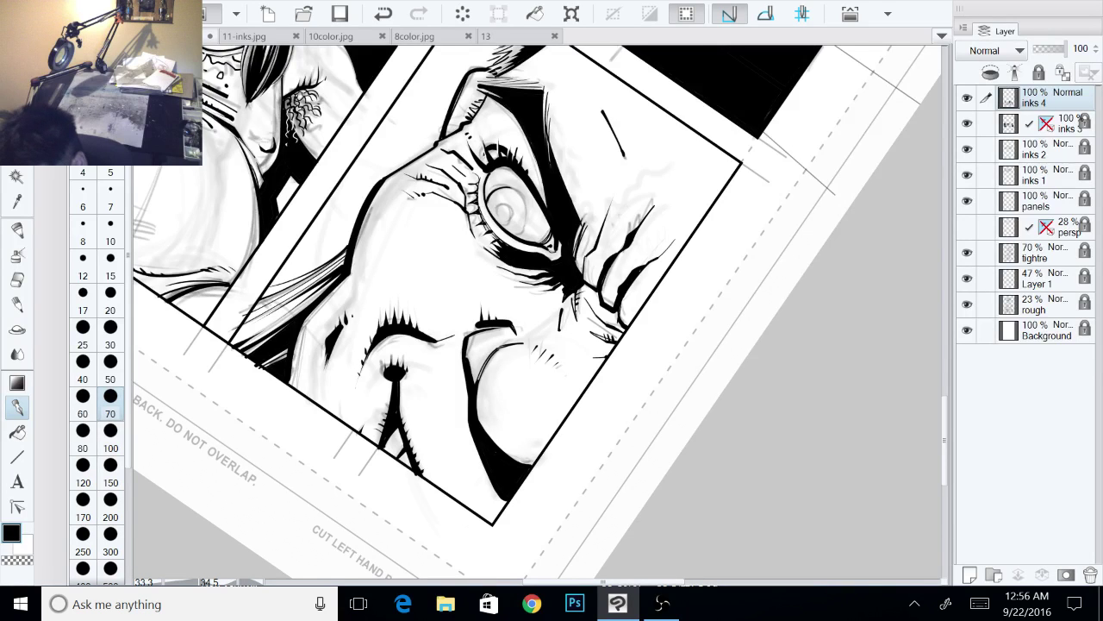
Step: Ink the curved outline of the iris inside the eye, following the pencil sketch
{"action": "left_click_drag", "start_coordinate": [492, 524], "coordinate": [592, 501]}
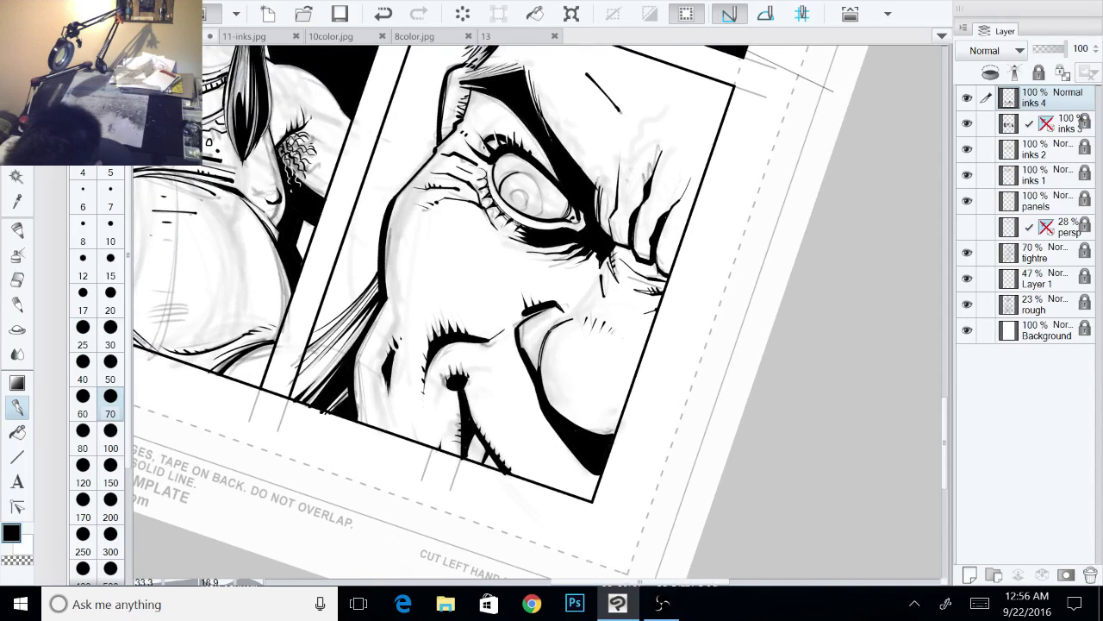
{"action": "left_click_drag", "start_coordinate": [688, 328], "coordinate": [698, 382]}
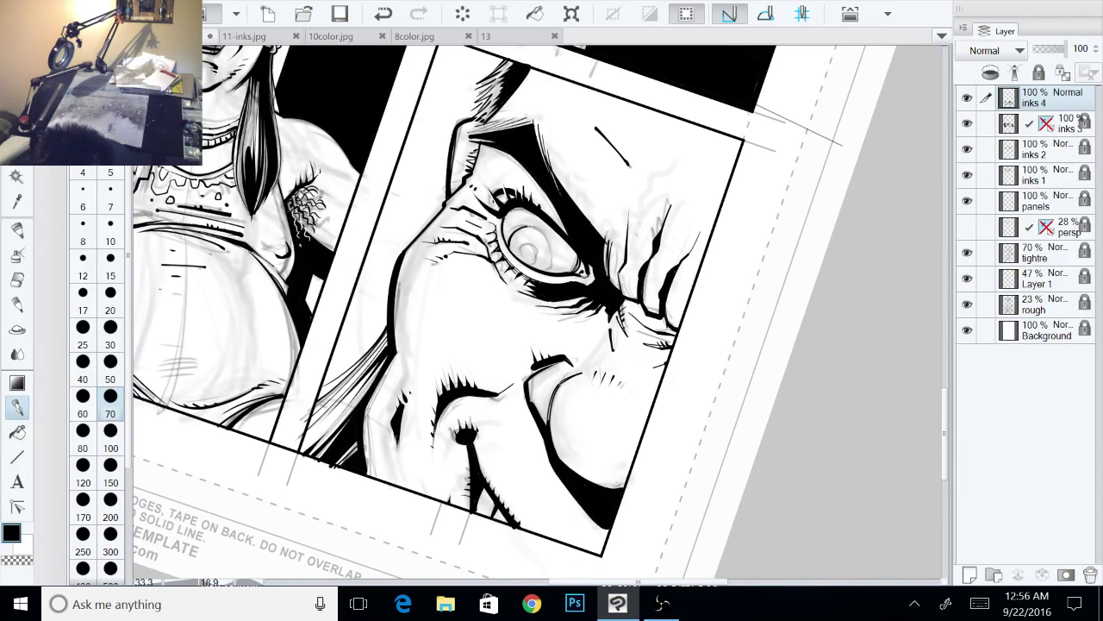
{"action": "left_click_drag", "start_coordinate": [541, 228], "coordinate": [554, 267]}
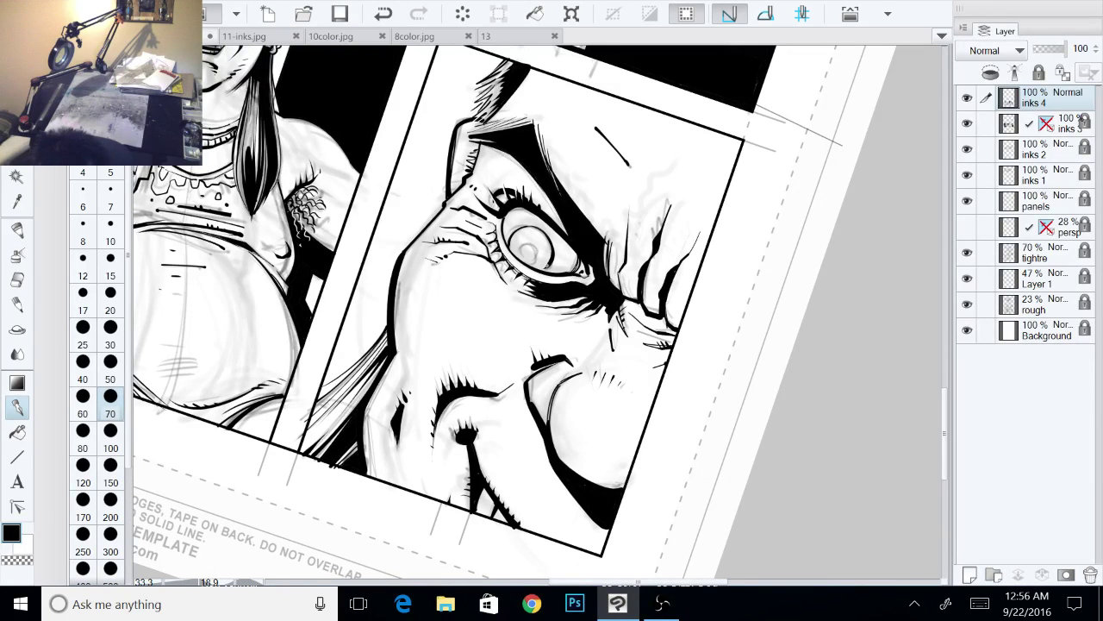
{"action": "key", "text": "ctrl+at"}
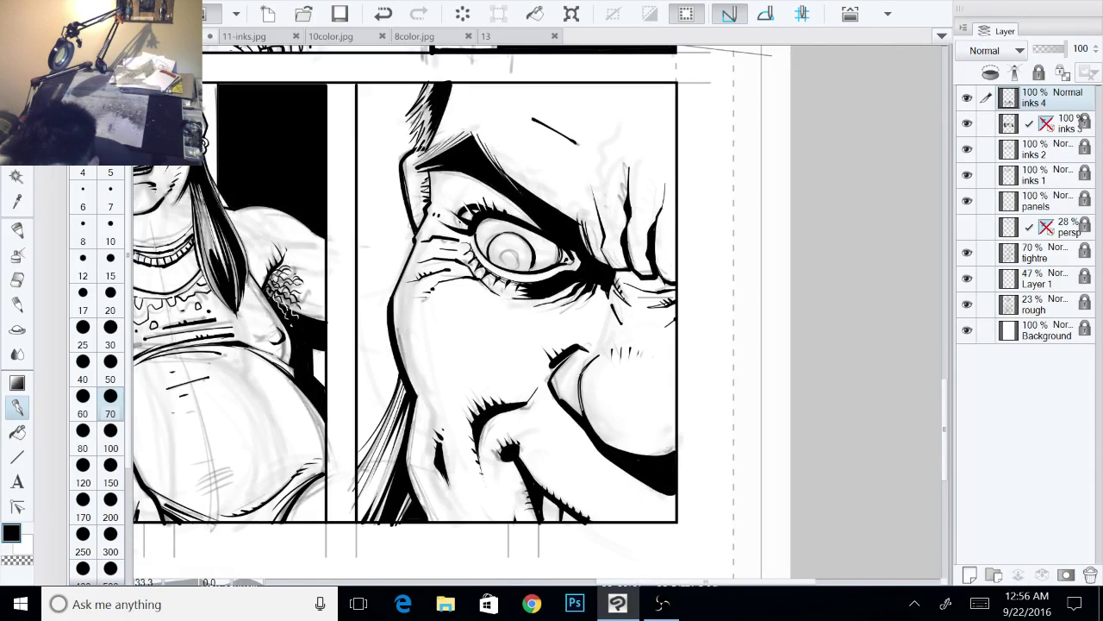
{"action": "left_click_drag", "start_coordinate": [534, 310], "coordinate": [699, 309]}
{"action": "left_click_drag", "start_coordinate": [709, 267], "coordinate": [763, 265]}
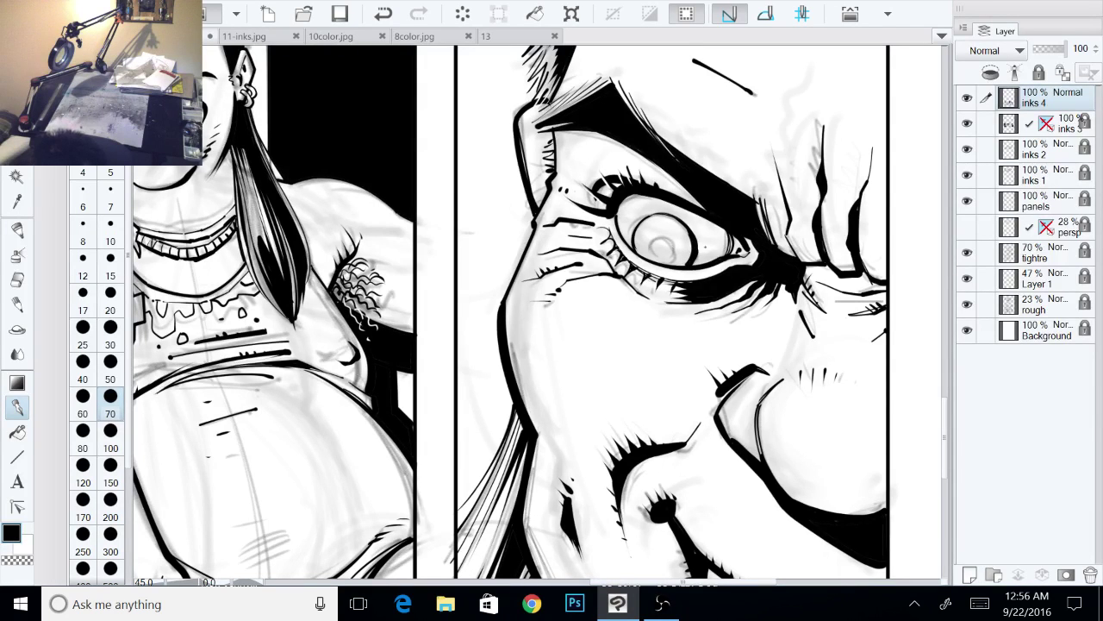
Step: Ink the pupil inside the iris as a solid black circle, leaving a small highlight unfilled
{"action": "left_click_drag", "start_coordinate": [875, 480], "coordinate": [914, 325]}
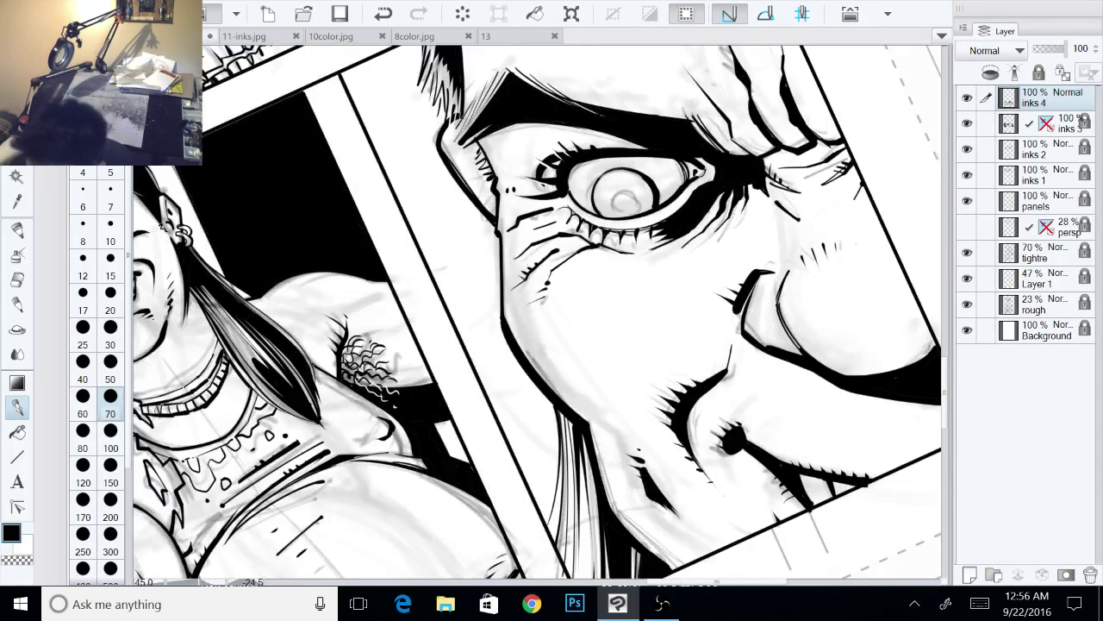
{"action": "key", "text": "-"}
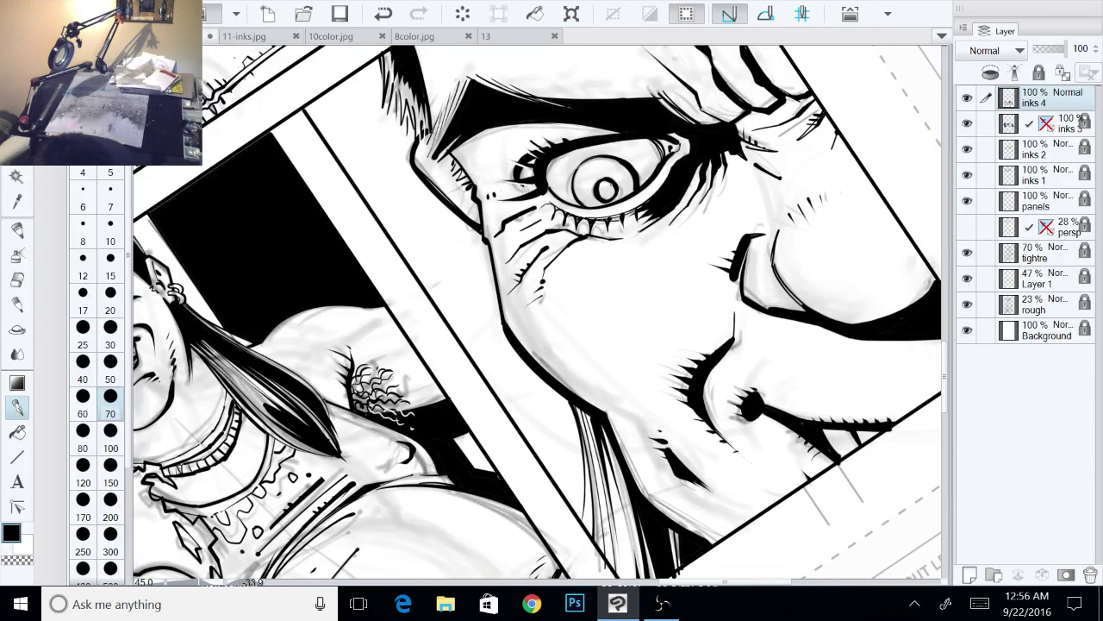
{"action": "mouse_move", "coordinate": [609, 198]}
{"action": "left_mouse_down"}
{"action": "mouse_move", "coordinate": [603, 183]}
{"action": "mouse_move", "coordinate": [574, 236]}
{"action": "mouse_move", "coordinate": [606, 273]}
{"action": "mouse_move", "coordinate": [574, 276]}
{"action": "left_mouse_up"}
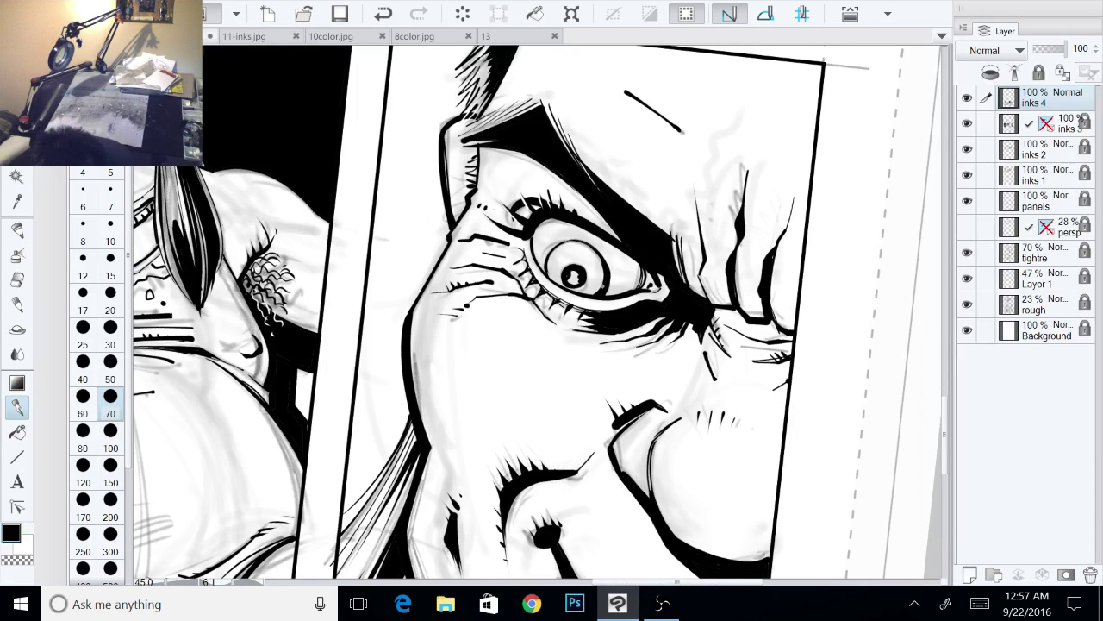
{"action": "mouse_move", "coordinate": [598, 292]}
{"action": "left_mouse_down"}
{"action": "mouse_move", "coordinate": [601, 280]}
{"action": "mouse_move", "coordinate": [568, 311]}
{"action": "left_mouse_up"}
Step: Ink short radial lines around the inside of the iris on the inks 4 layer
{"action": "left_click_drag", "start_coordinate": [659, 267], "coordinate": [593, 429]}
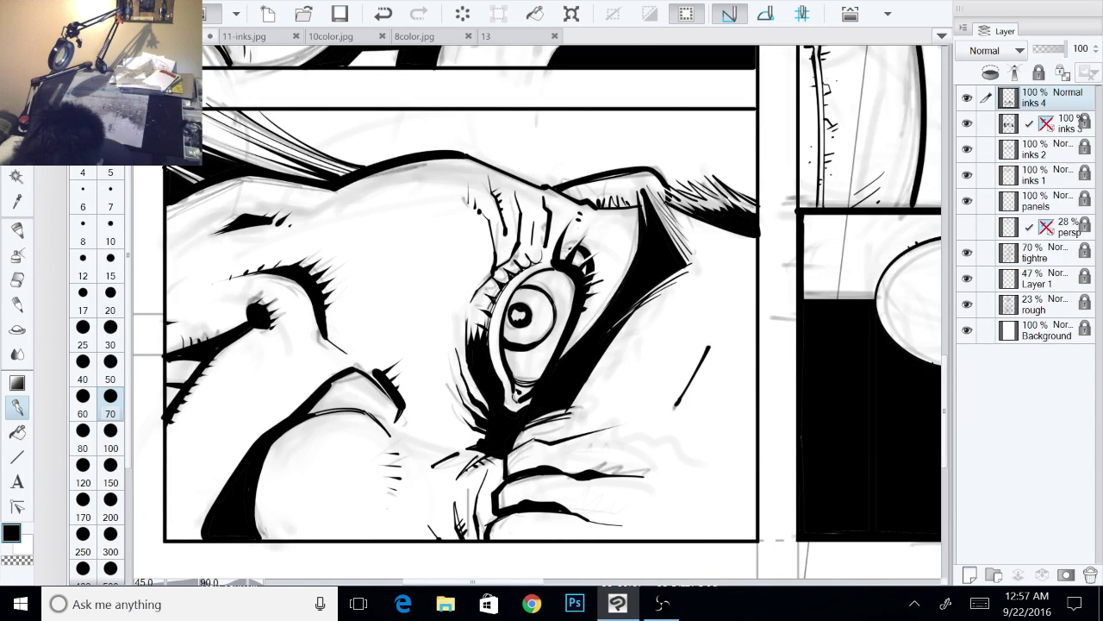
{"action": "key", "text": "minus"}
{"action": "left_click", "coordinate": [584, 306], "text": "ctrl+shift"}
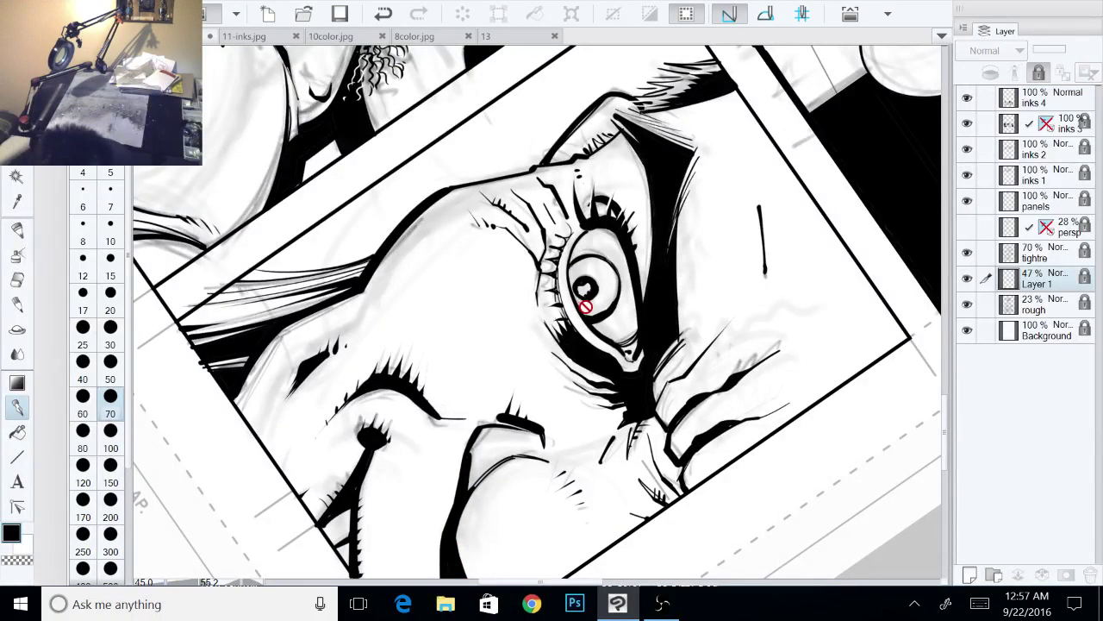
{"action": "left_click", "coordinate": [1031, 107]}
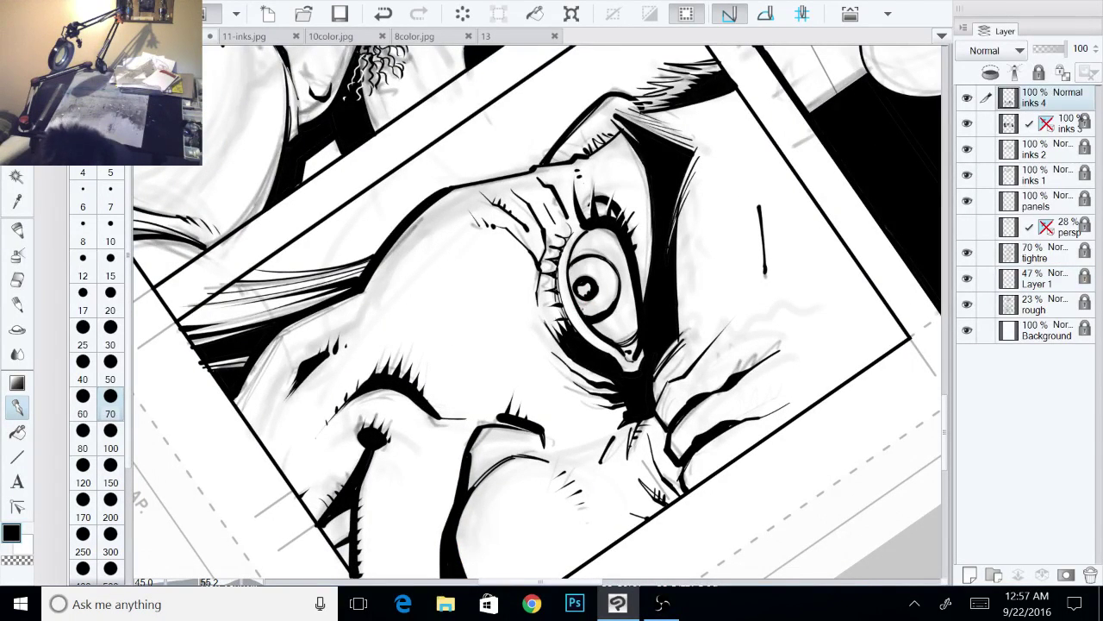
{"action": "mouse_move", "coordinate": [583, 310]}
{"action": "left_mouse_down"}
{"action": "mouse_move", "coordinate": [586, 320]}
{"action": "mouse_move", "coordinate": [590, 303]}
{"action": "mouse_move", "coordinate": [593, 315]}
{"action": "mouse_move", "coordinate": [605, 312]}
{"action": "left_mouse_up"}
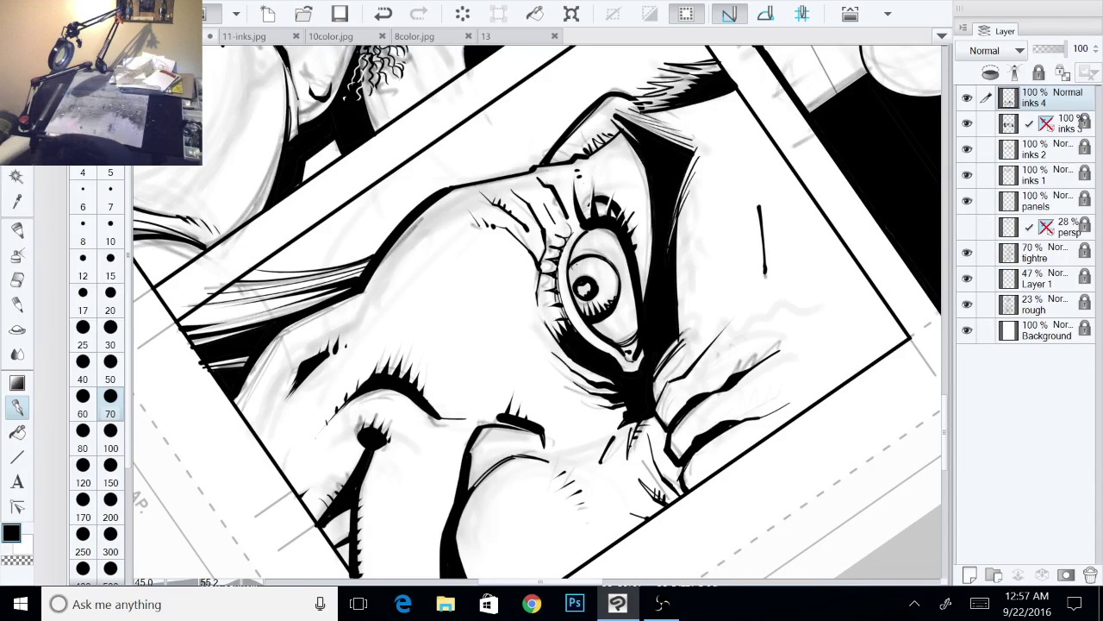
{"action": "left_click_drag", "start_coordinate": [614, 263], "coordinate": [609, 277]}
{"action": "left_click_drag", "start_coordinate": [619, 275], "coordinate": [584, 305]}
Step: Ink thin wavy veins across the white of the eye on both sides of the iris
{"action": "left_click_drag", "start_coordinate": [690, 345], "coordinate": [689, 274]}
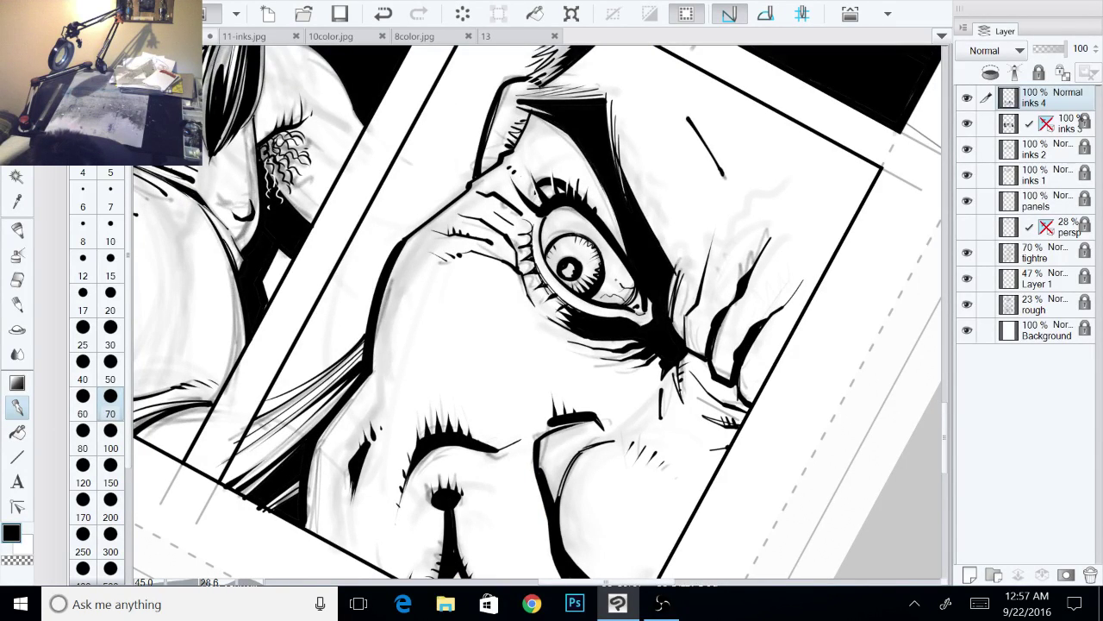
{"action": "key", "text": "ctrl+z"}
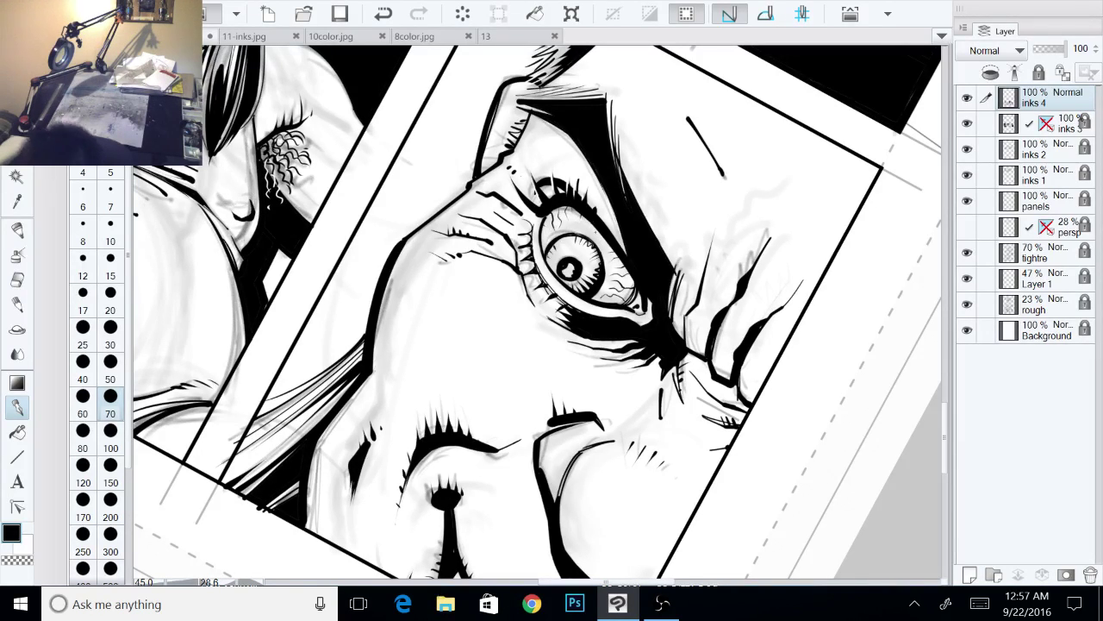
Step: Break up and thin the curved line along the side of the nose tip with transparent colour on inks 4
{"action": "left_click_drag", "start_coordinate": [569, 327], "coordinate": [497, 273]}
{"action": "left_click_drag", "start_coordinate": [534, 345], "coordinate": [543, 259]}
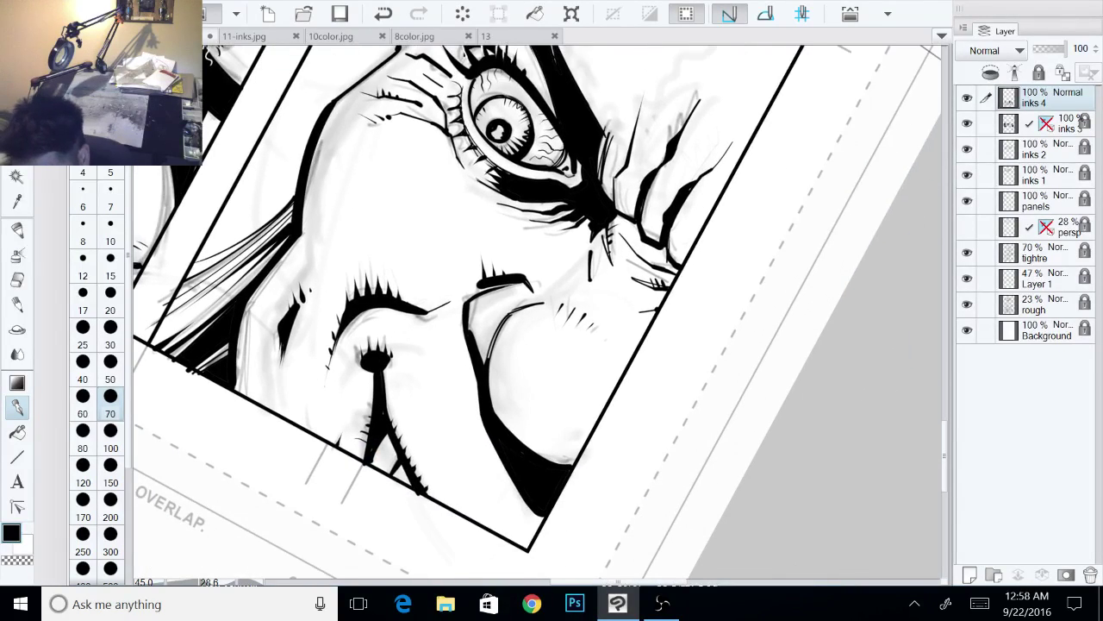
{"action": "key", "text": "ctrl+minus"}
{"action": "left_click_drag", "start_coordinate": [517, 311], "coordinate": [605, 256]}
{"action": "left_click", "coordinate": [605, 256], "text": "ctrl+shift"}
{"action": "key", "text": "x"}
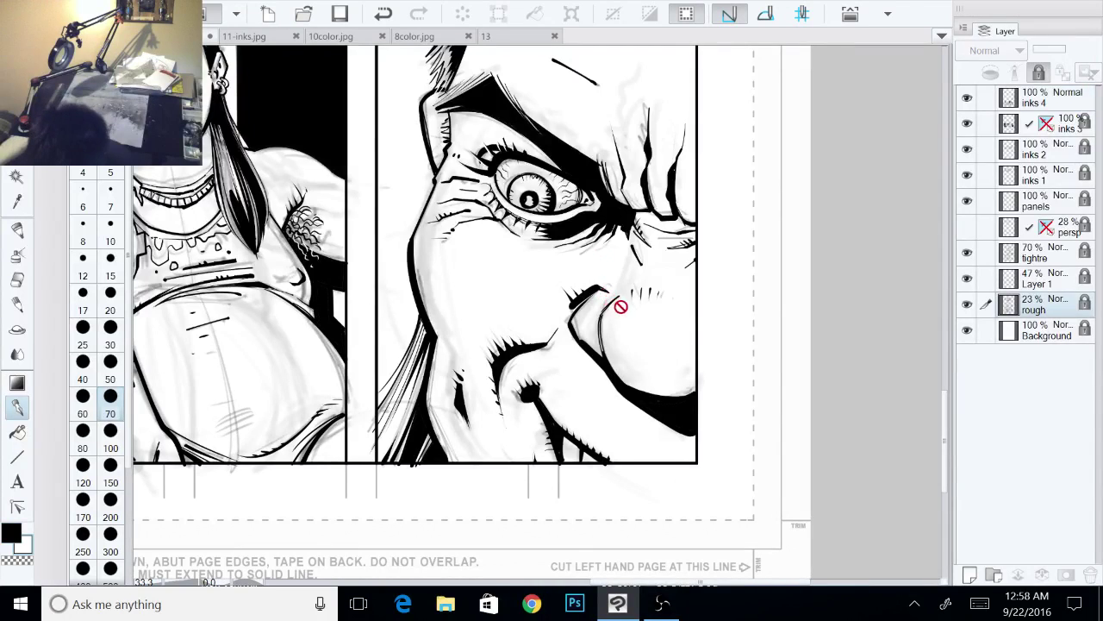
{"action": "left_click", "coordinate": [1055, 97]}
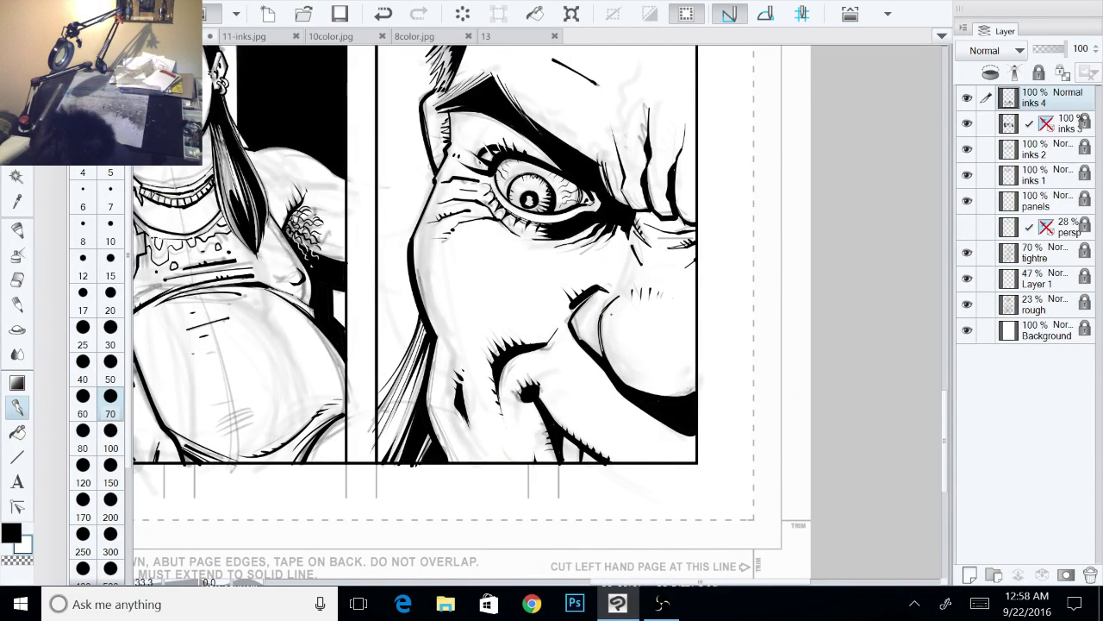
{"action": "key", "text": "x"}
{"action": "left_click_drag", "start_coordinate": [601, 316], "coordinate": [610, 342]}
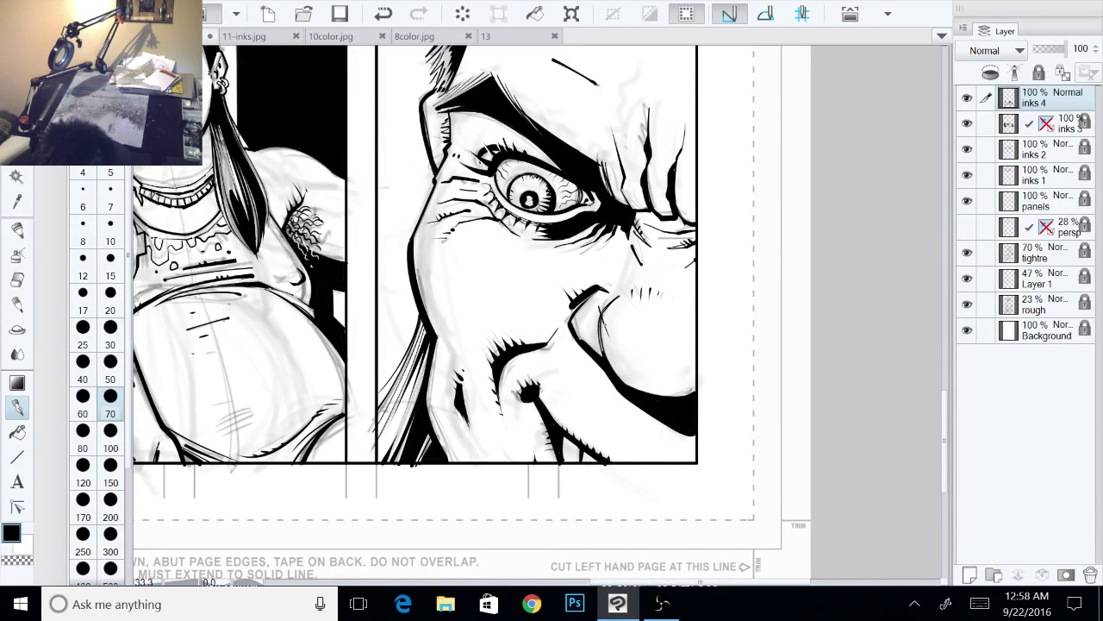
{"action": "key", "text": "ctrl+z"}
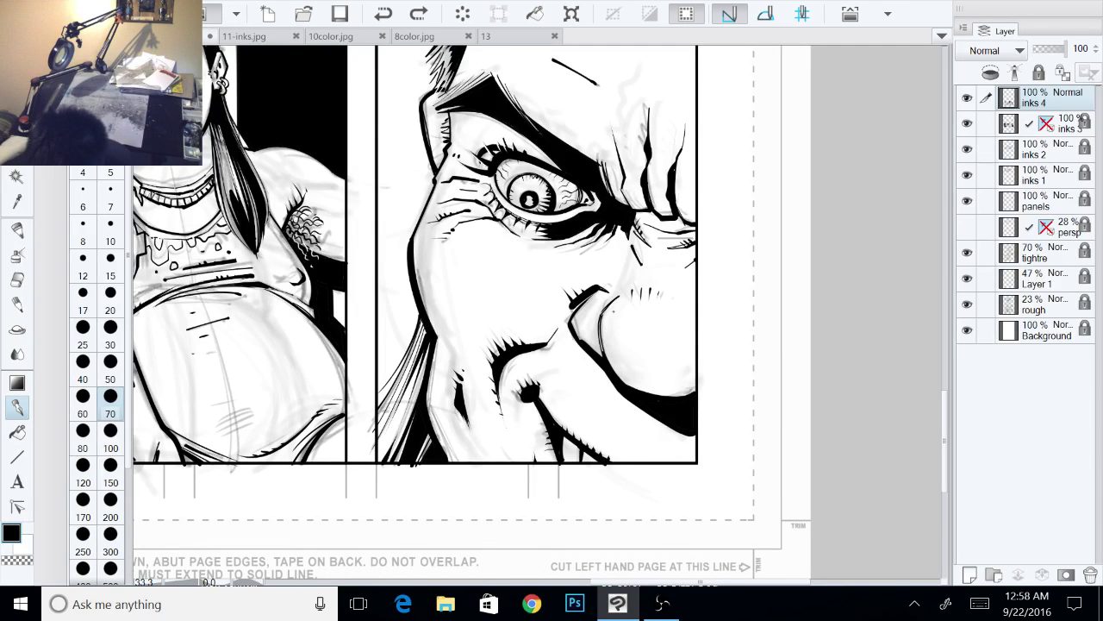
{"action": "key", "text": "x"}
{"action": "left_click_drag", "start_coordinate": [609, 332], "coordinate": [605, 306]}
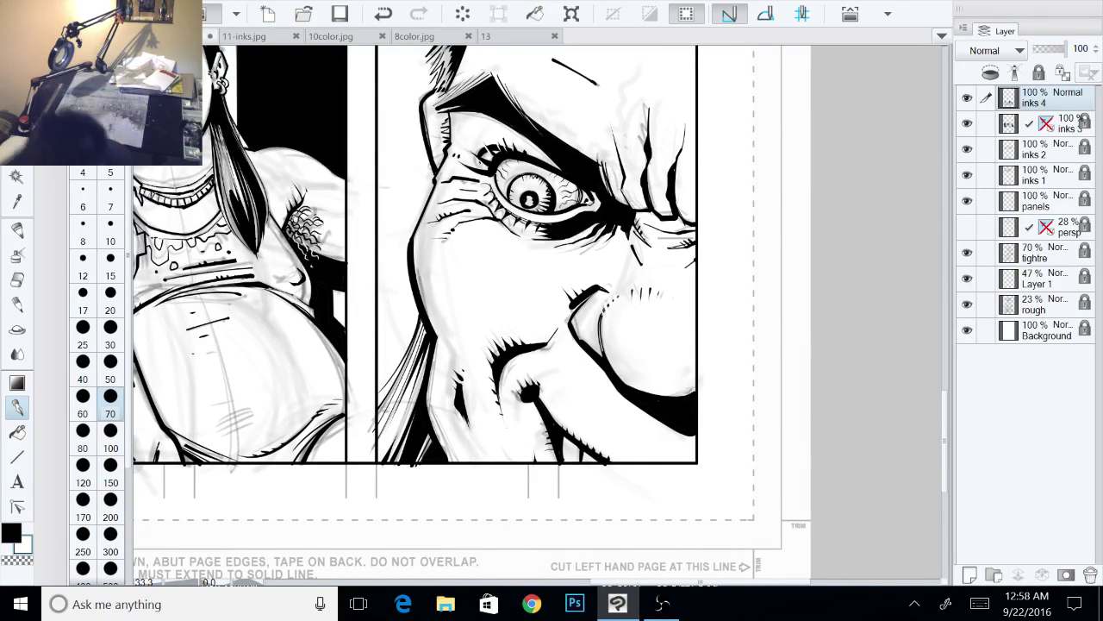
Step: Edge the black shadow beneath the nose tip in black ink and feather it upward with short hatching strokes
{"action": "left_click_drag", "start_coordinate": [552, 328], "coordinate": [446, 318]}
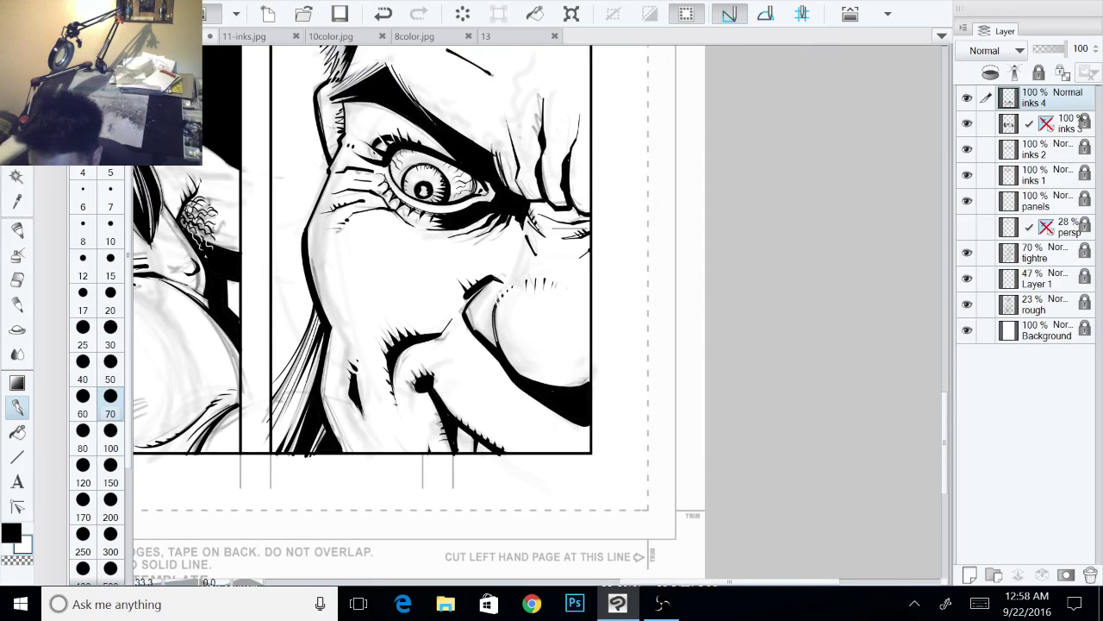
{"action": "left_click_drag", "start_coordinate": [546, 355], "coordinate": [527, 356]}
{"action": "key", "text": "x"}
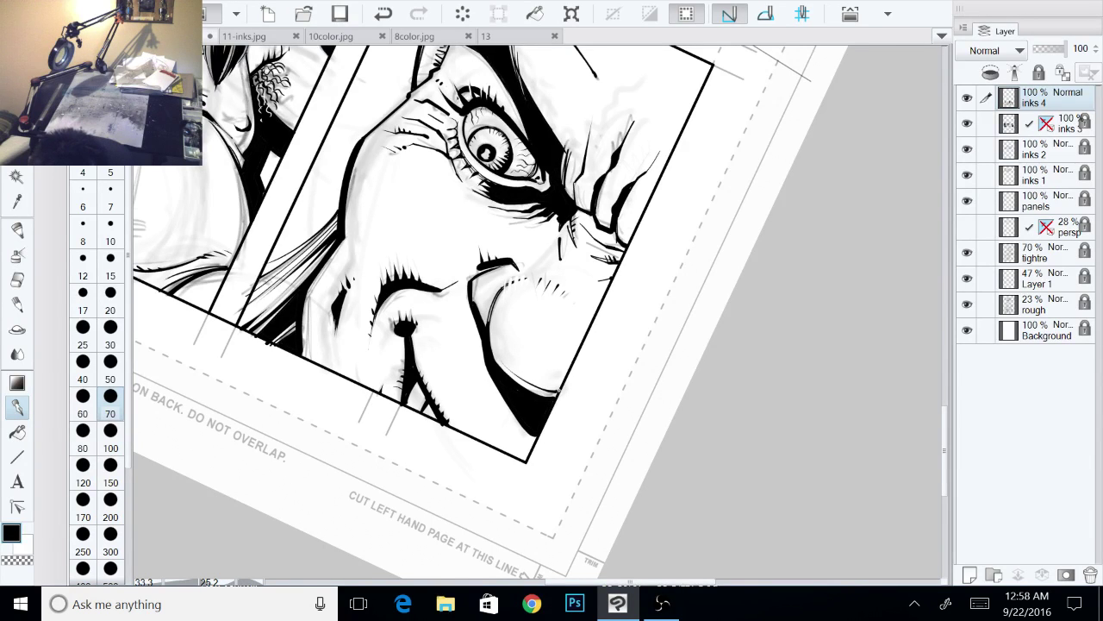
{"action": "key", "text": "minus"}
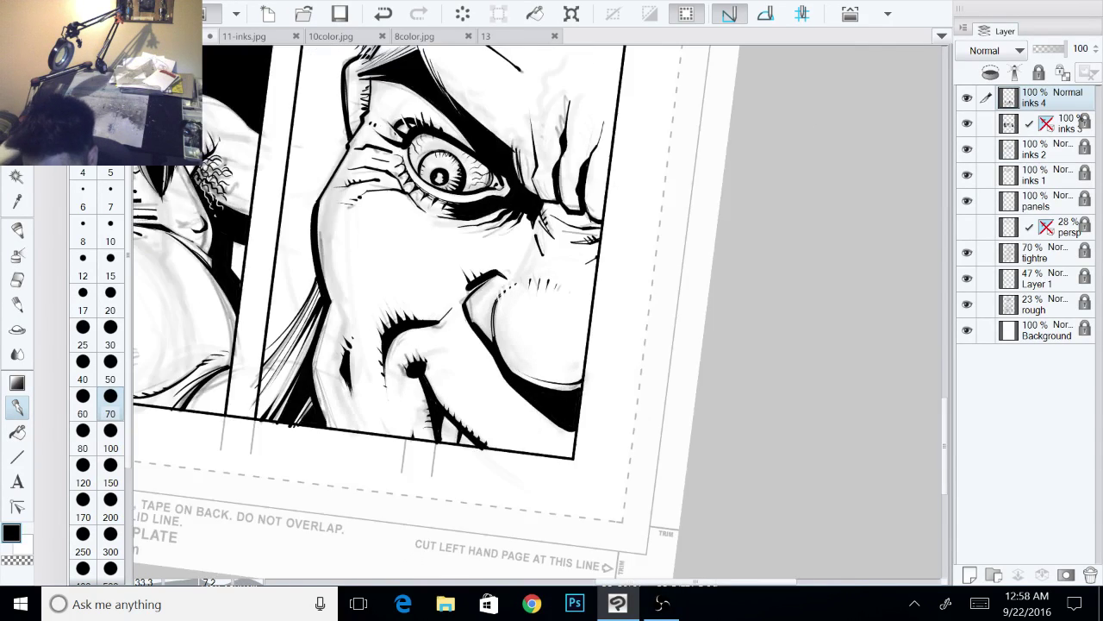
{"action": "key", "text": "minus"}
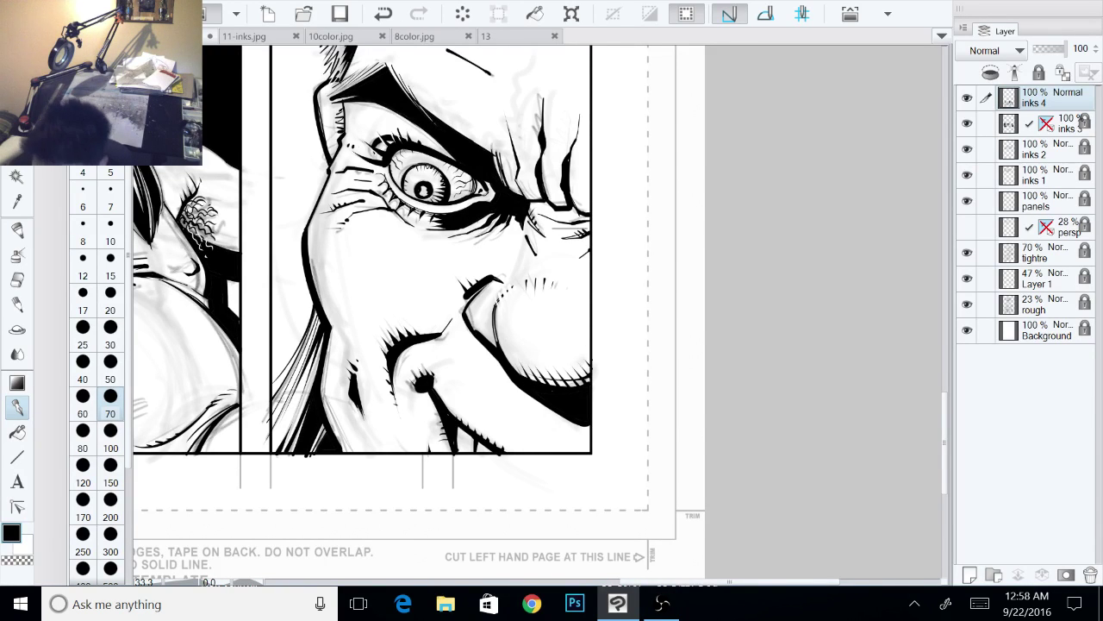
Step: Feather the vertical frown creases above the bridge of the nose with short tapered strokes and small dashes at their ends
{"action": "left_click_drag", "start_coordinate": [532, 381], "coordinate": [522, 451]}
{"action": "left_click_drag", "start_coordinate": [472, 194], "coordinate": [488, 230]}
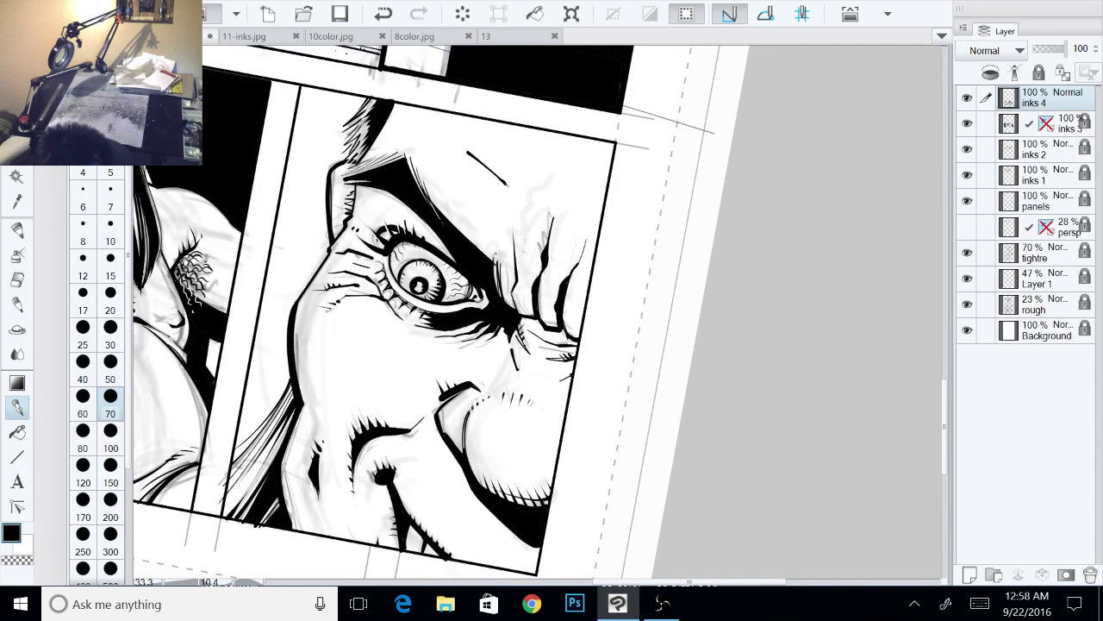
{"action": "left_click_drag", "start_coordinate": [492, 237], "coordinate": [495, 247]}
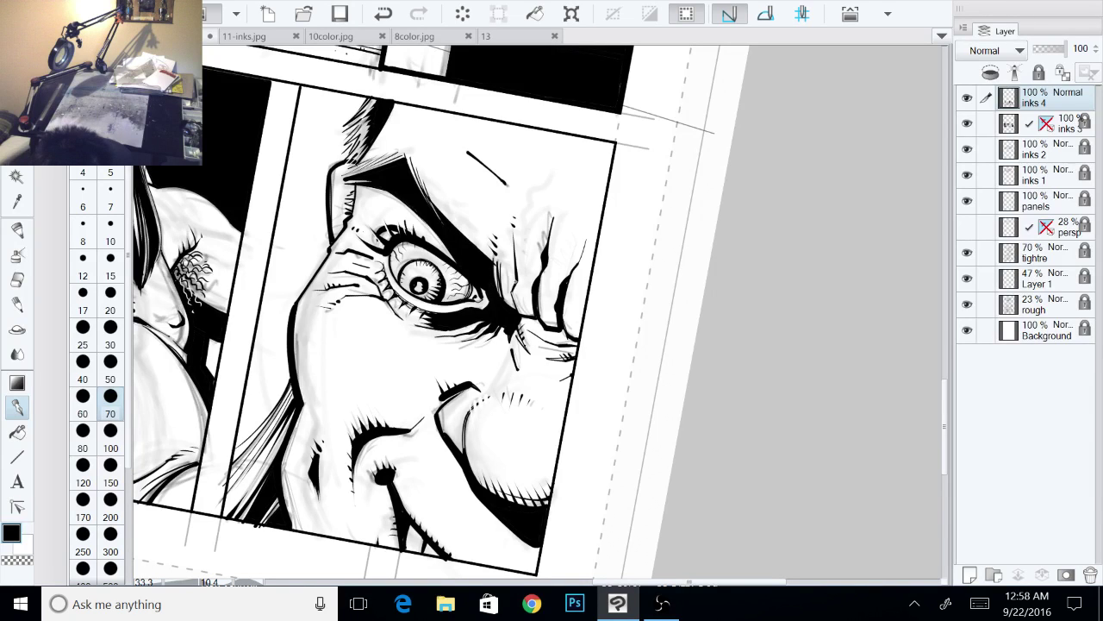
{"action": "left_click_drag", "start_coordinate": [518, 273], "coordinate": [511, 284]}
{"action": "mouse_move", "coordinate": [524, 307]}
{"action": "left_mouse_down"}
{"action": "mouse_move", "coordinate": [536, 314]}
{"action": "mouse_move", "coordinate": [550, 241]}
{"action": "left_mouse_up"}
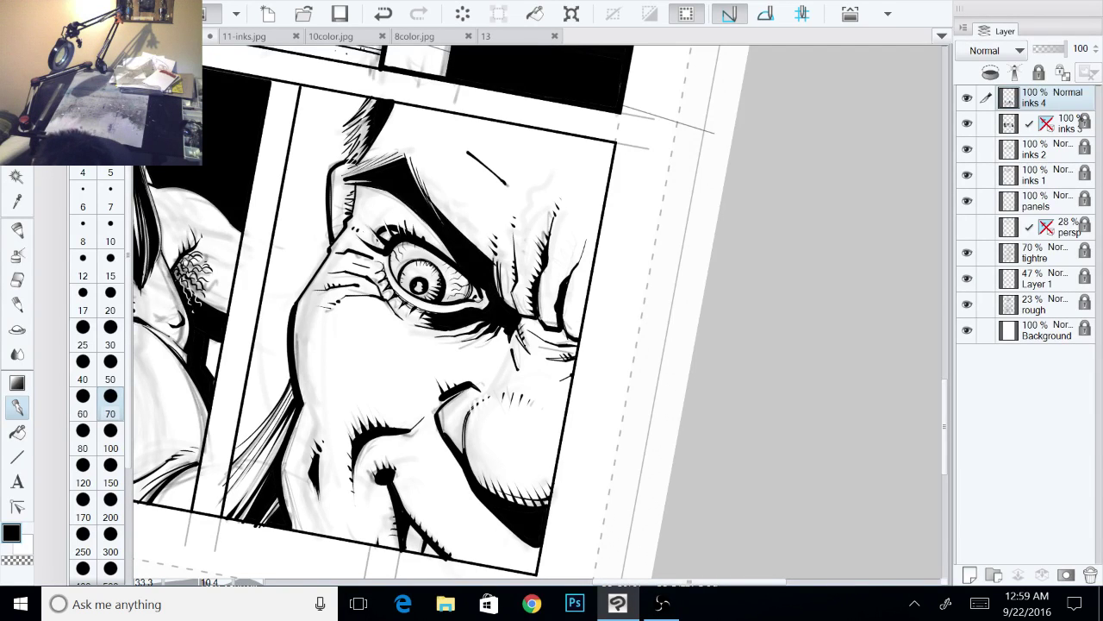
{"action": "mouse_move", "coordinate": [561, 310]}
{"action": "left_mouse_down"}
{"action": "mouse_move", "coordinate": [552, 316]}
{"action": "mouse_move", "coordinate": [554, 294]}
{"action": "left_mouse_up"}
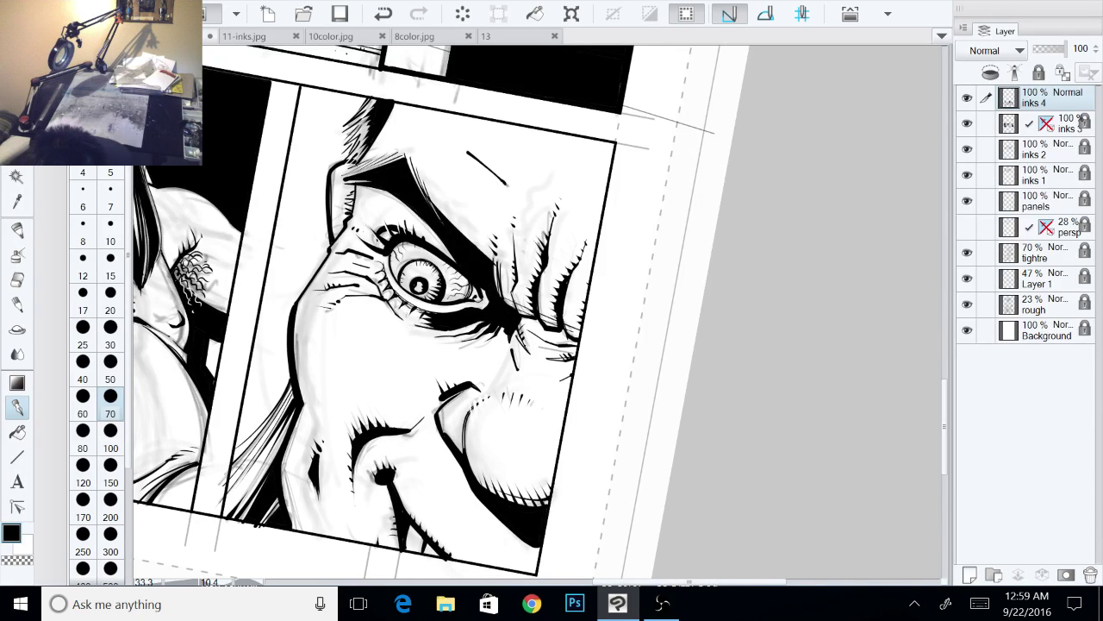
Step: Hatch thin lines across the frown creases toward the panel border and add short strokes beside the diagonal forehead line
{"action": "left_click_drag", "start_coordinate": [503, 292], "coordinate": [580, 322]}
{"action": "mouse_move", "coordinate": [516, 285]}
{"action": "left_mouse_down"}
{"action": "mouse_move", "coordinate": [594, 318]}
{"action": "mouse_move", "coordinate": [586, 304]}
{"action": "left_mouse_up"}
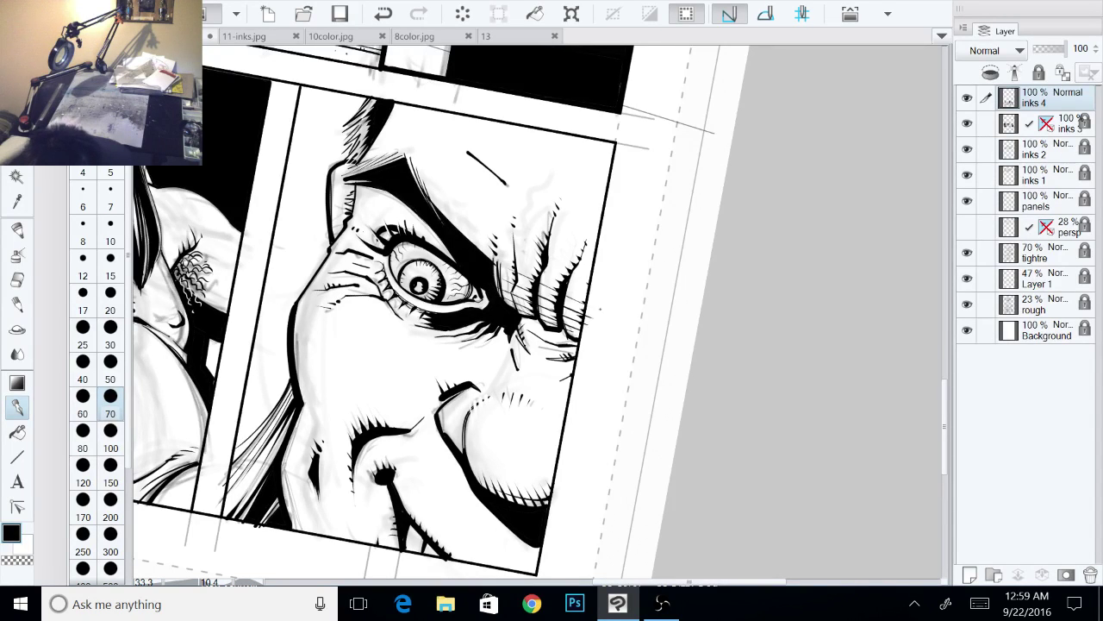
{"action": "left_click_drag", "start_coordinate": [504, 301], "coordinate": [587, 335]}
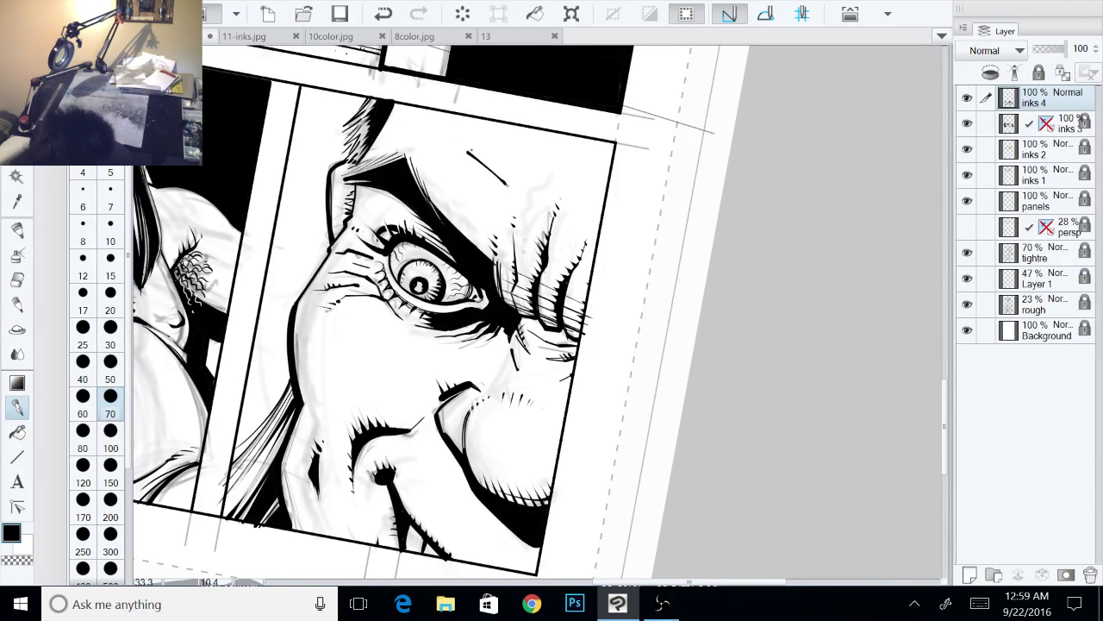
{"action": "left_click_drag", "start_coordinate": [443, 133], "coordinate": [470, 154]}
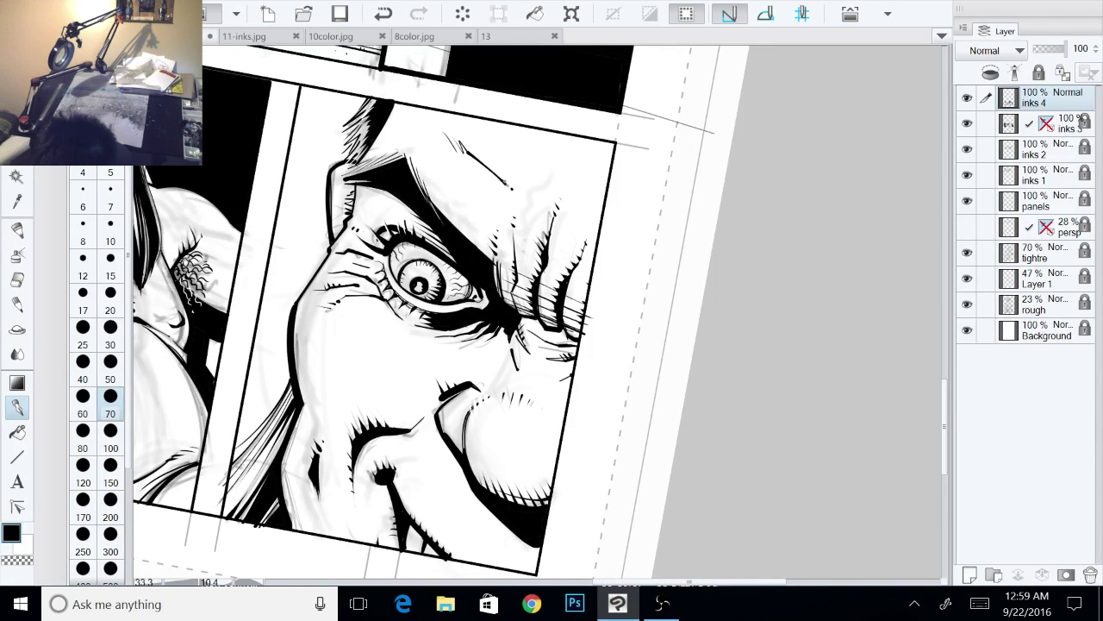
Step: Hatch fine diagonal strokes above the smile crease, extending its shadow across the lower cheek
{"action": "left_click_drag", "start_coordinate": [482, 362], "coordinate": [535, 281]}
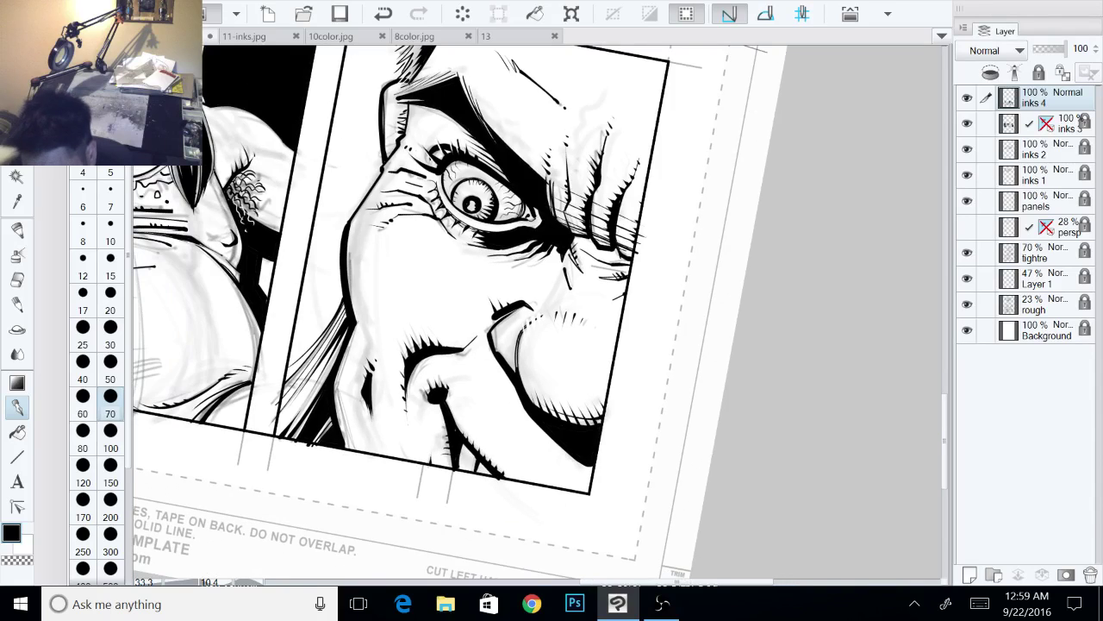
{"action": "key", "text": "ctrl+@"}
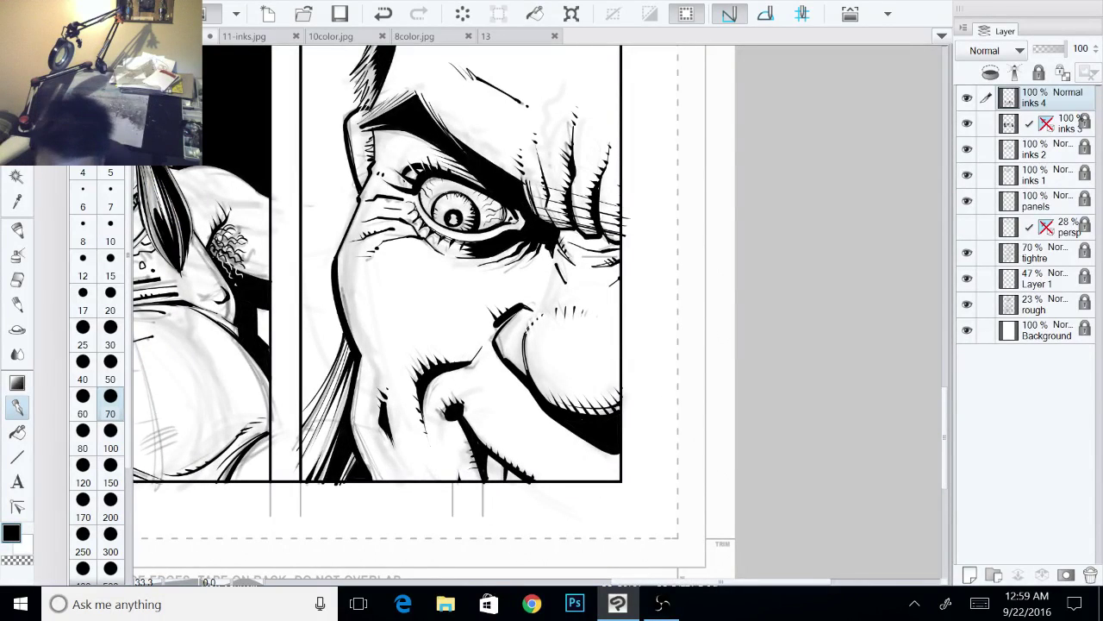
{"action": "left_click_drag", "start_coordinate": [517, 345], "coordinate": [576, 373]}
{"action": "left_click_drag", "start_coordinate": [672, 312], "coordinate": [668, 344]}
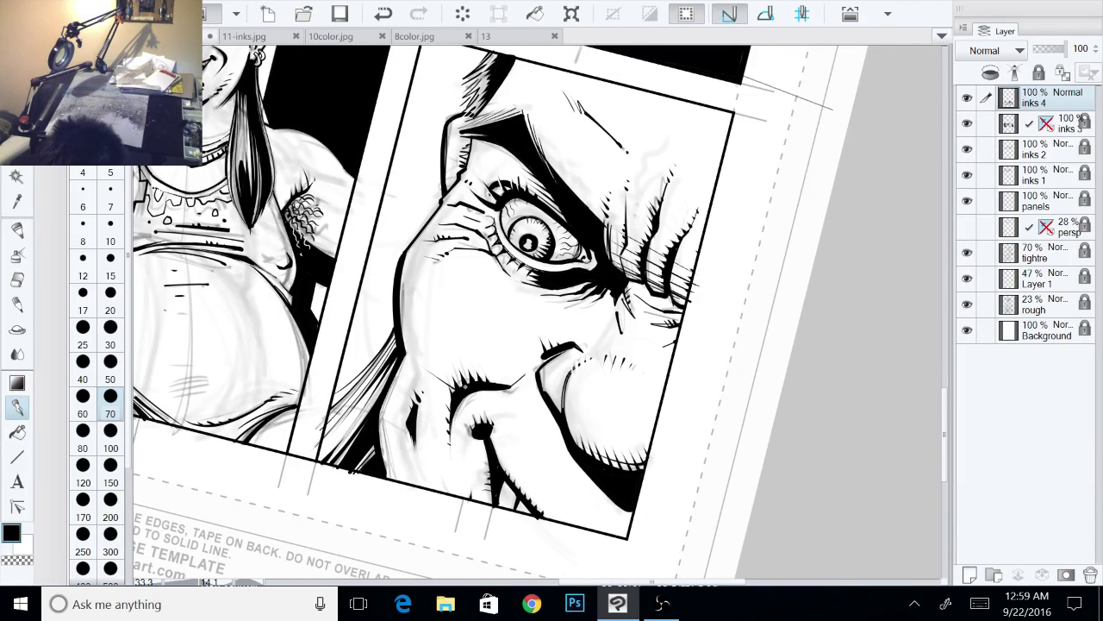
{"action": "left_click_drag", "start_coordinate": [425, 361], "coordinate": [508, 385]}
{"action": "left_click_drag", "start_coordinate": [448, 356], "coordinate": [518, 384]}
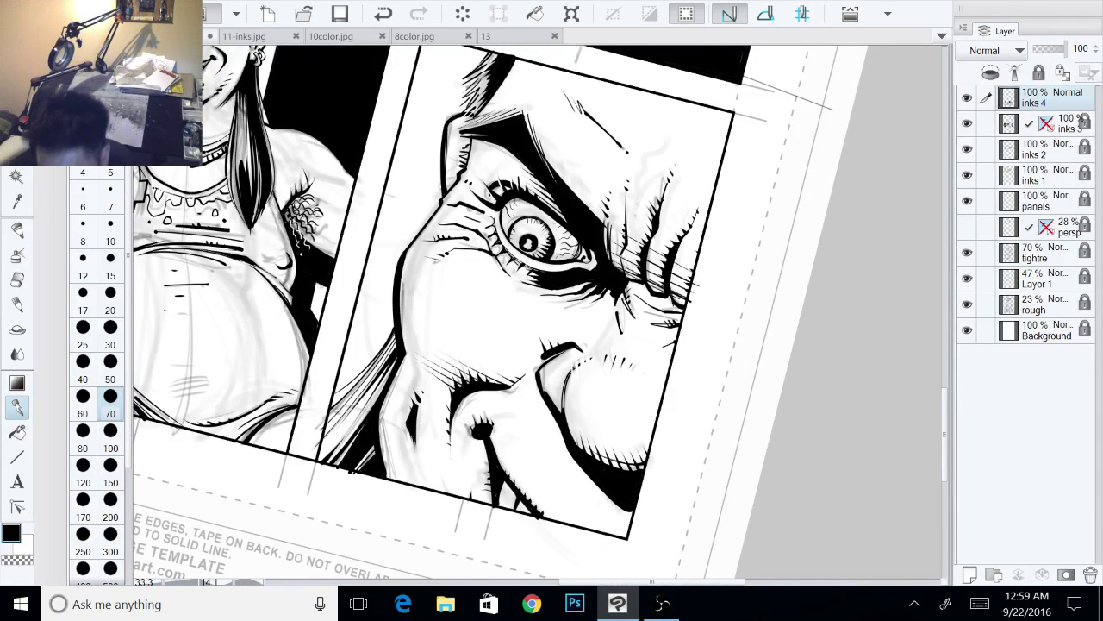
Step: Toggle the visibility of the tightre pencil layer and save the comic page
{"action": "left_click_drag", "start_coordinate": [539, 286], "coordinate": [539, 336]}
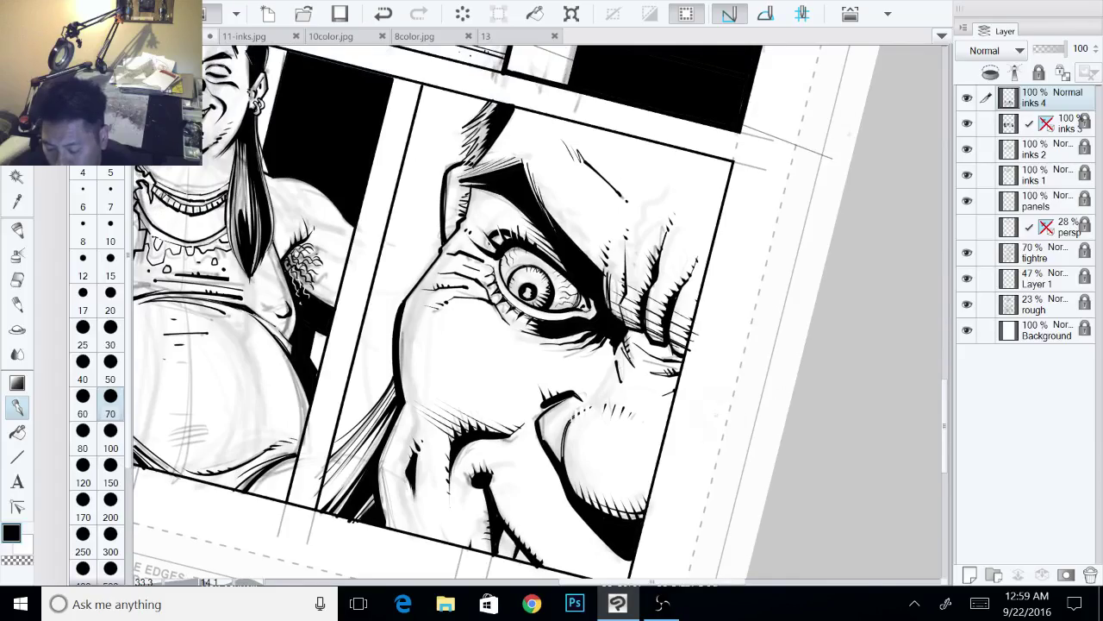
{"action": "left_click_drag", "start_coordinate": [618, 303], "coordinate": [704, 400]}
{"action": "left_click_drag", "start_coordinate": [539, 312], "coordinate": [677, 233]}
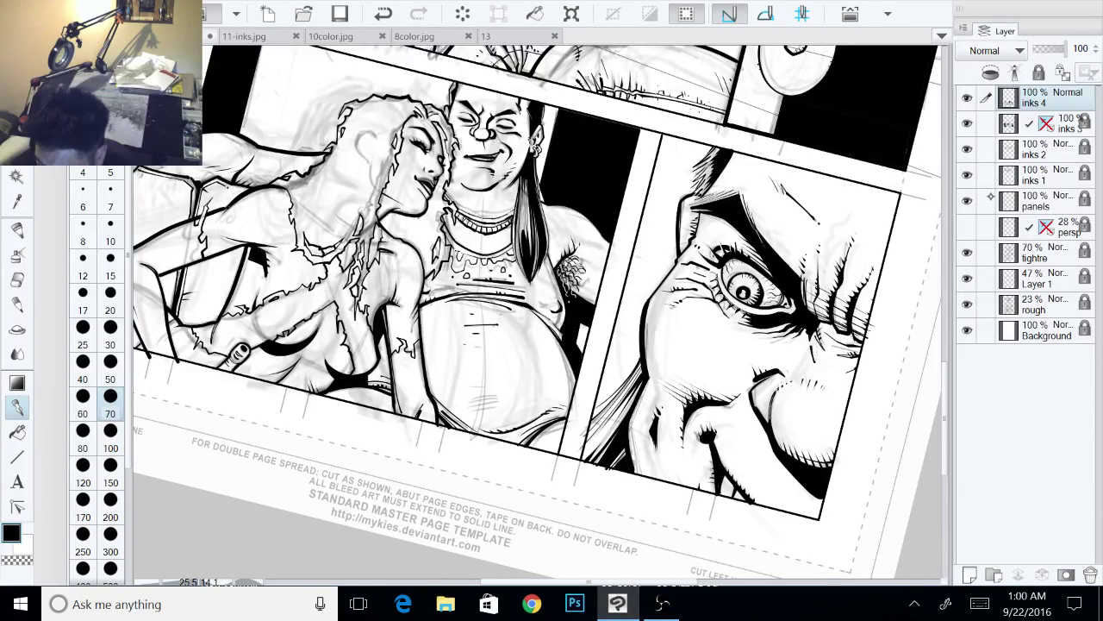
{"action": "left_click", "coordinate": [967, 252]}
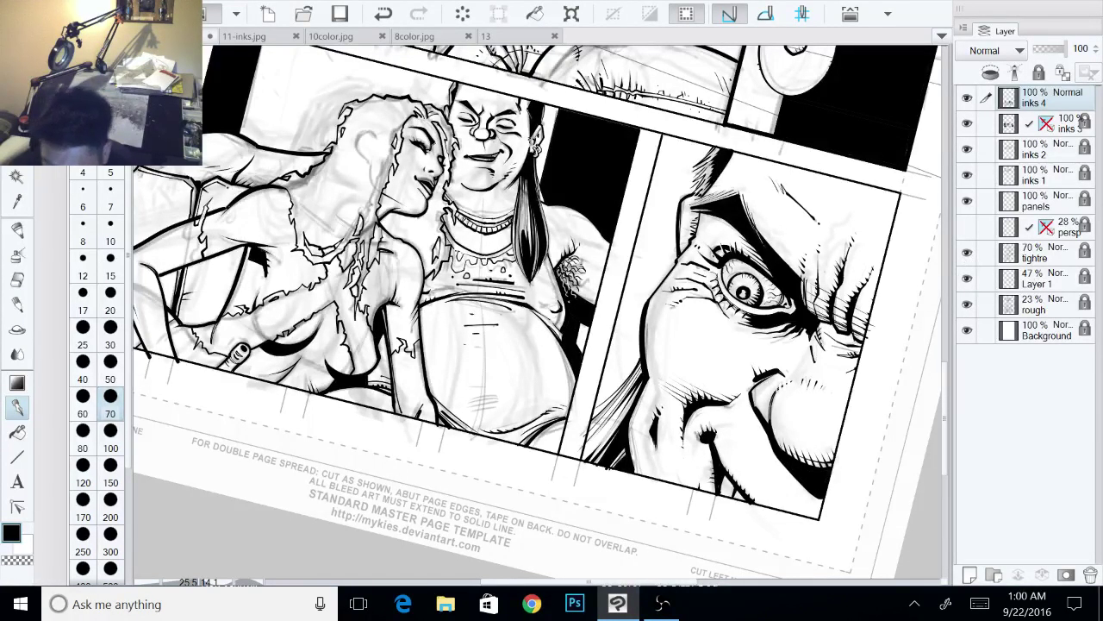
{"action": "left_click", "coordinate": [346, 15]}
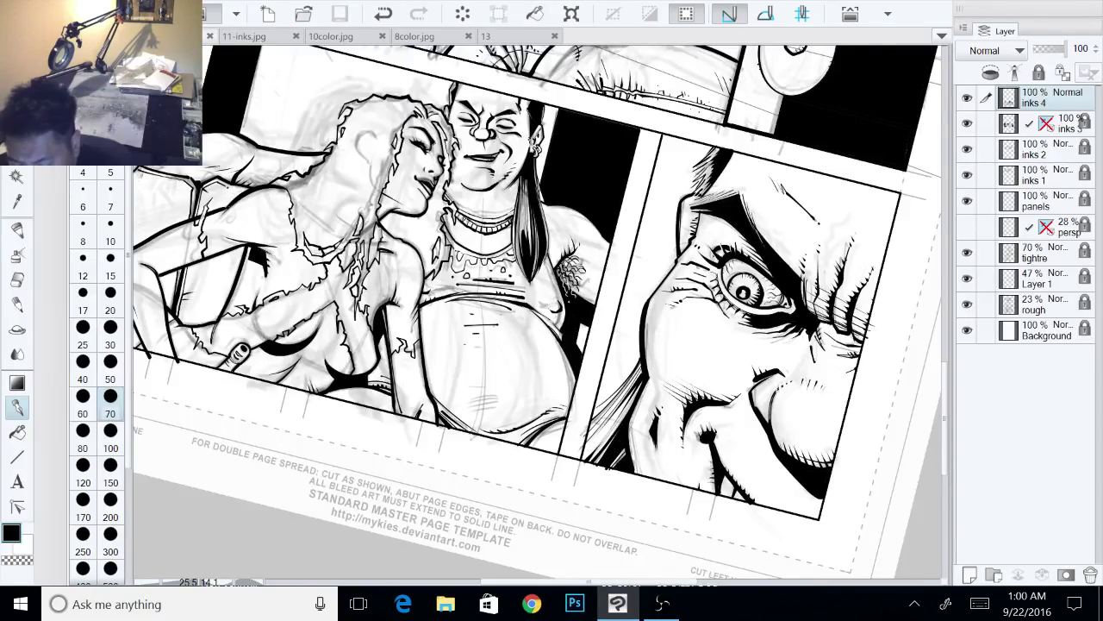
{"action": "left_click_drag", "start_coordinate": [534, 155], "coordinate": [568, 530]}
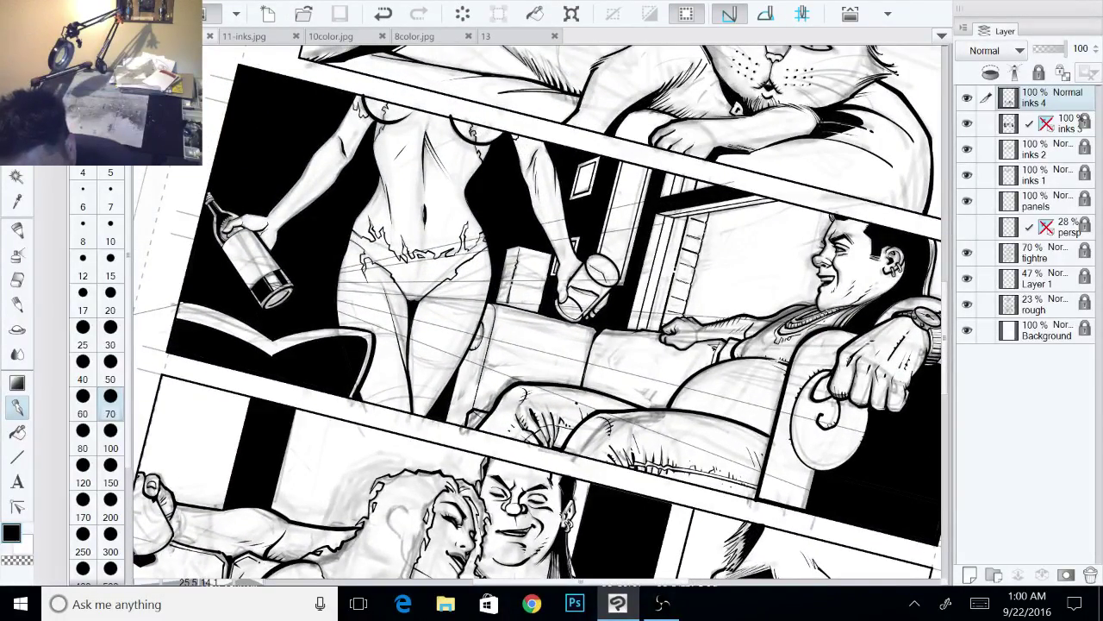
Step: Look over the inked panels from the couch scene up to the top panel of the page
{"action": "left_click_drag", "start_coordinate": [258, 191], "coordinate": [222, 250]}
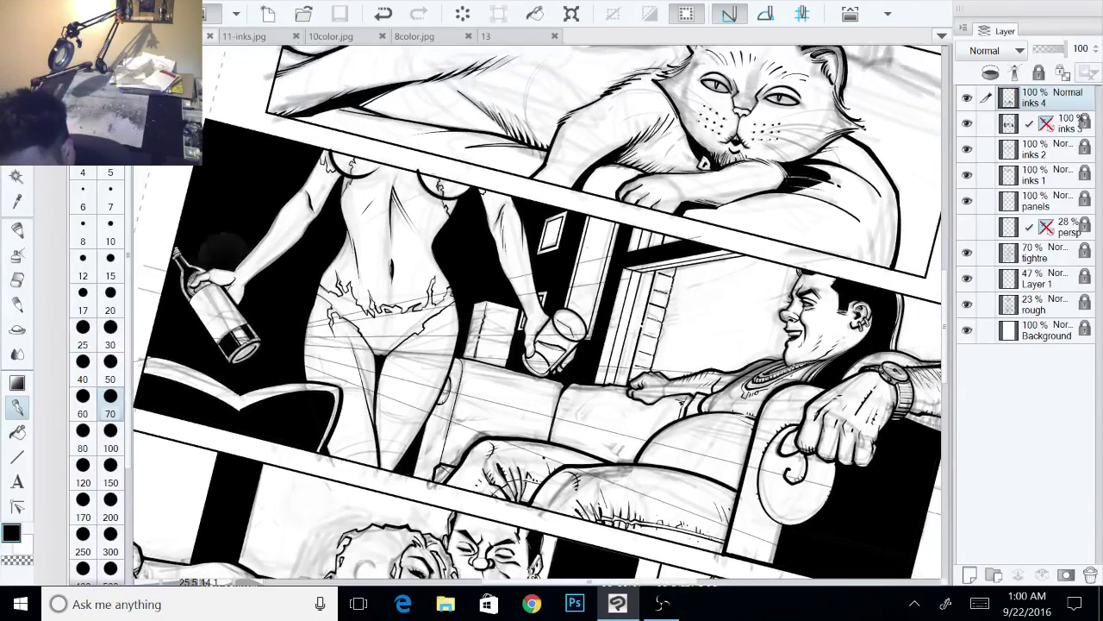
{"action": "left_click_drag", "start_coordinate": [331, 500], "coordinate": [434, 551]}
{"action": "left_click_drag", "start_coordinate": [578, 450], "coordinate": [737, 374]}
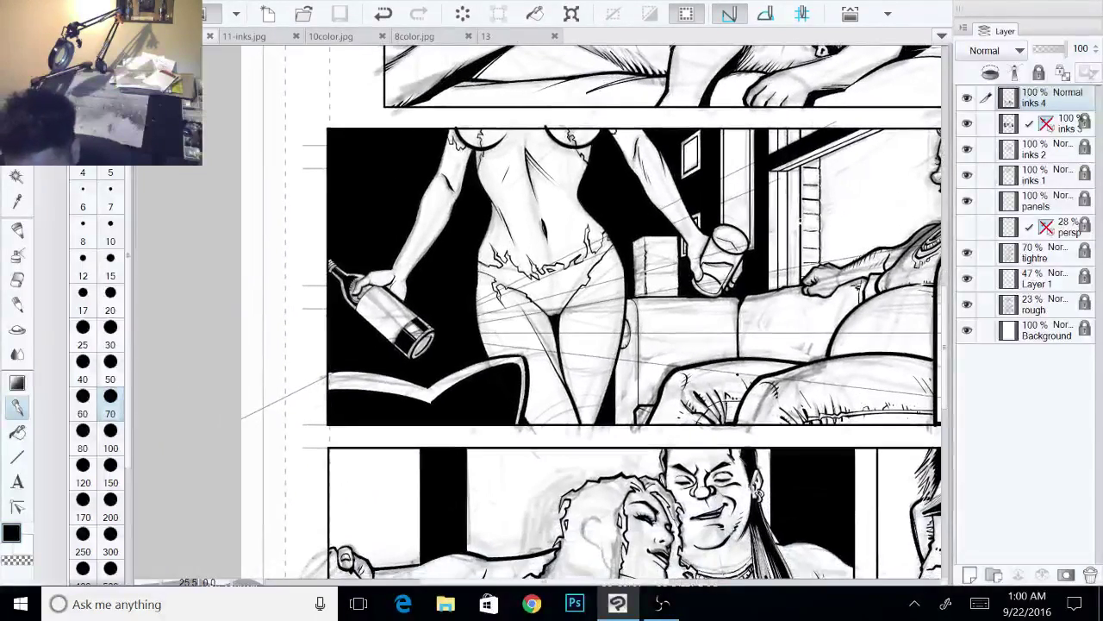
{"action": "scroll", "coordinate": [589, 315], "scroll_direction": "up", "scroll_amount": 5}
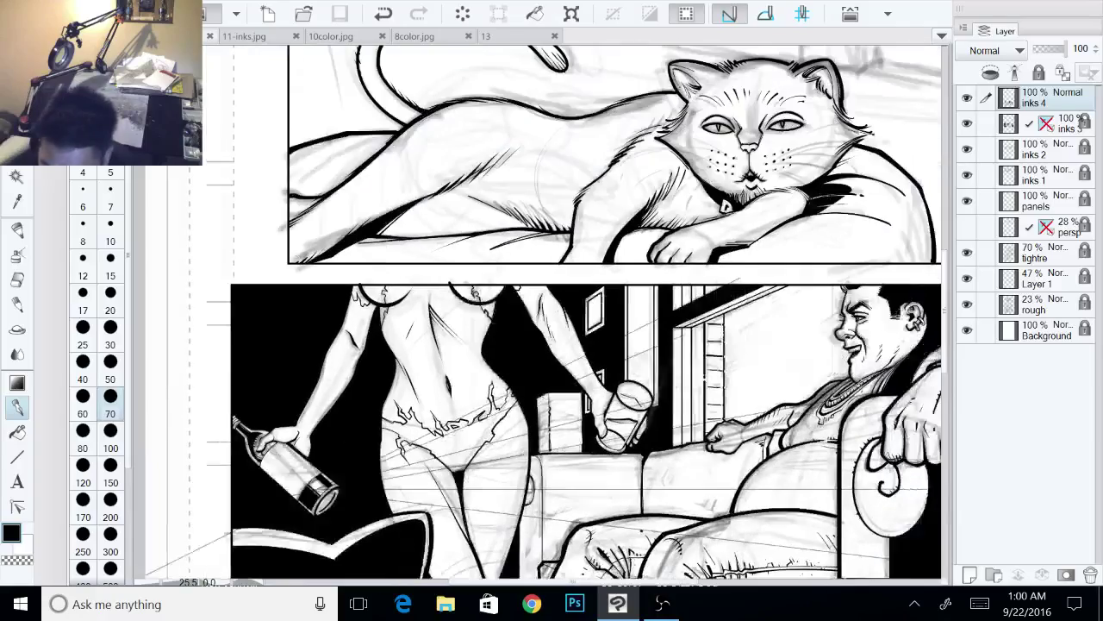
{"action": "scroll", "coordinate": [541, 314], "scroll_direction": "up", "scroll_amount": 3}
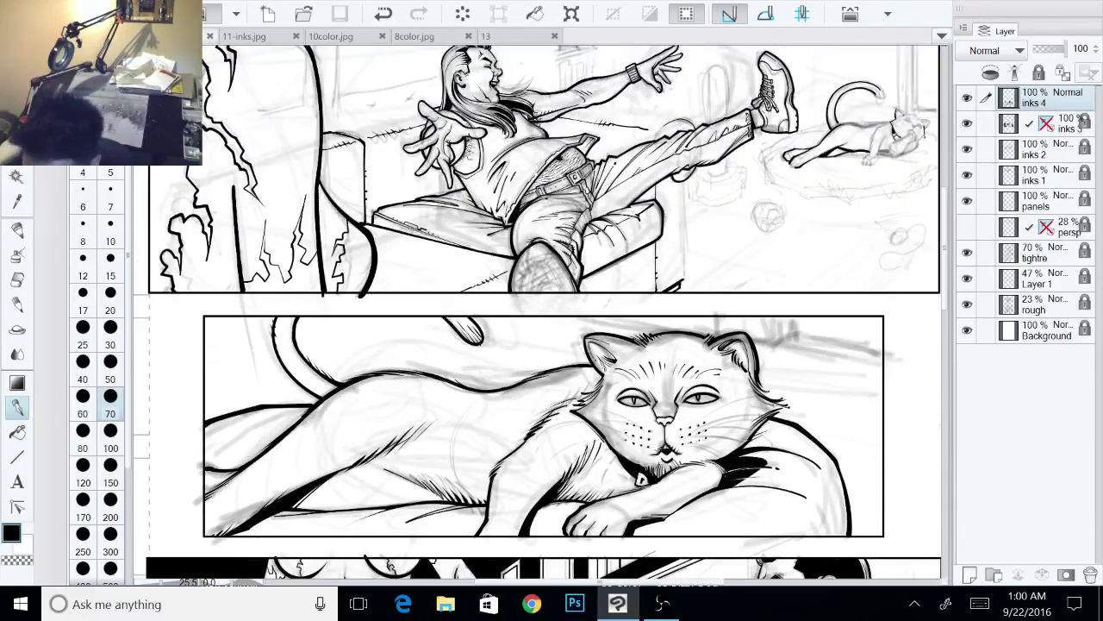
{"action": "scroll", "coordinate": [539, 314], "scroll_direction": "up", "scroll_amount": 4}
{"action": "scroll", "coordinate": [538, 314], "scroll_direction": "up", "scroll_amount": 1}
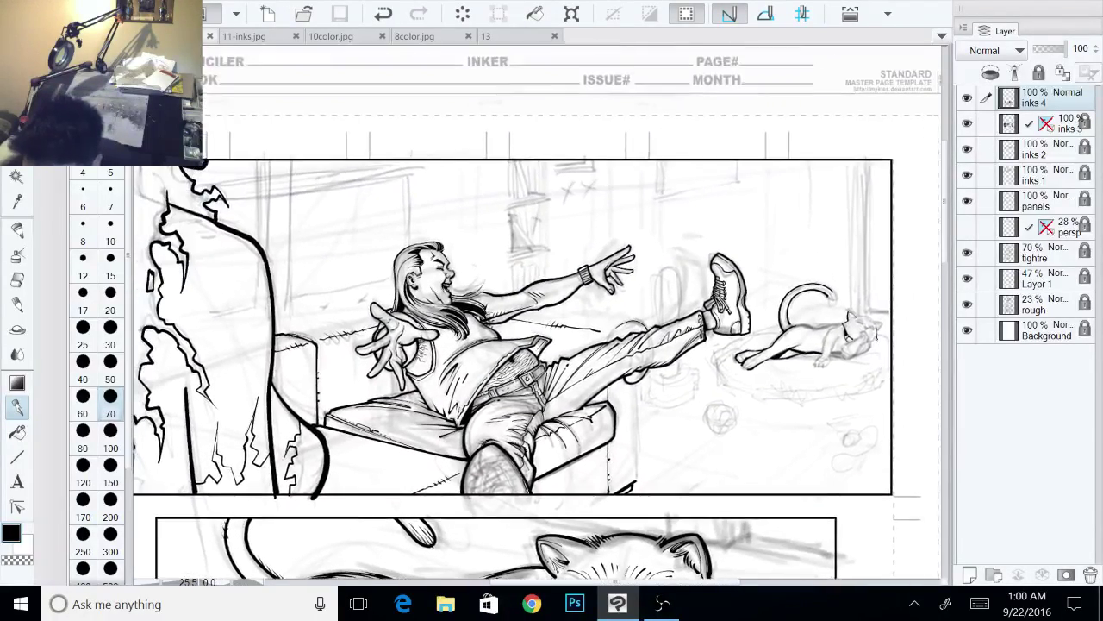
{"action": "scroll", "coordinate": [717, 327], "scroll_direction": "down", "scroll_amount": 1}
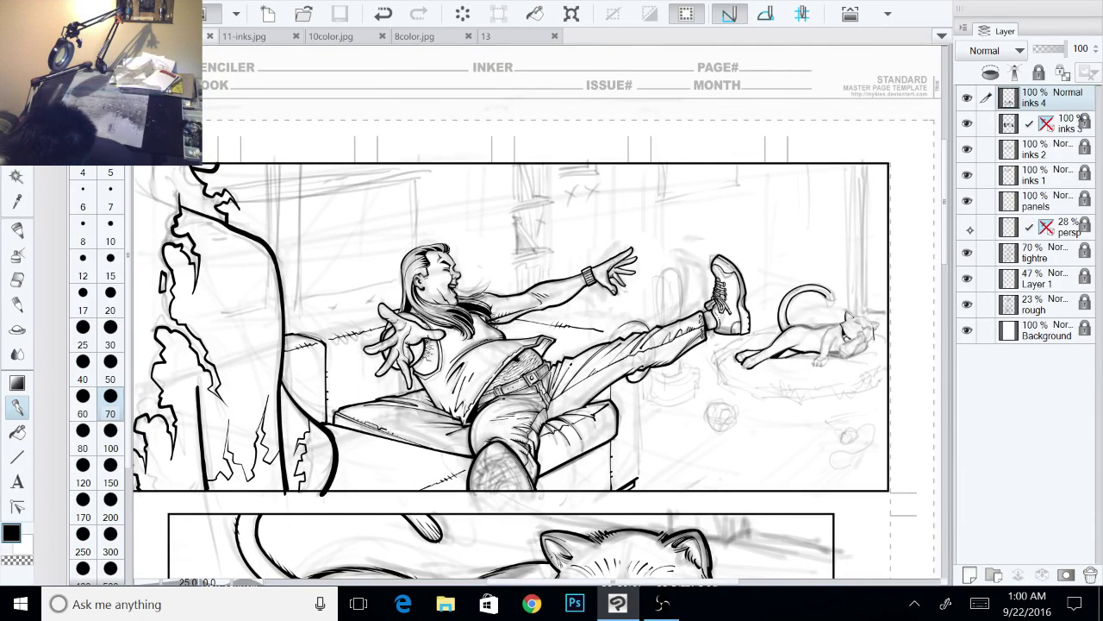
Step: Show the persp layer's perspective lines for work on the small cat in the top panel
{"action": "left_click", "coordinate": [967, 225]}
{"action": "left_click_drag", "start_coordinate": [551, 327], "coordinate": [512, 355]}
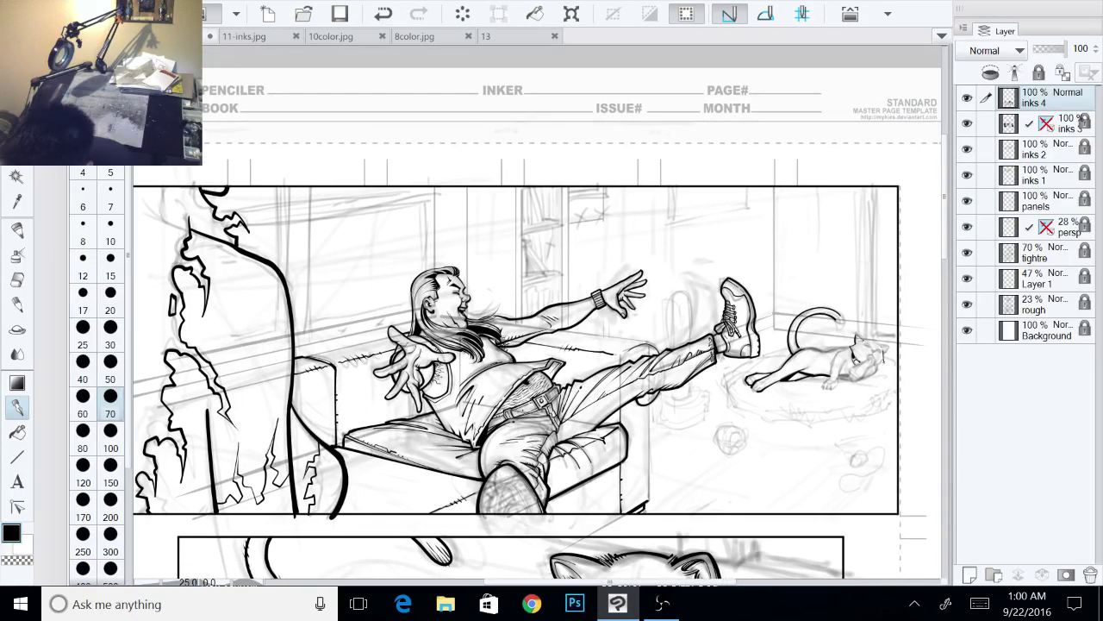
{"action": "left_click_drag", "start_coordinate": [608, 551], "coordinate": [454, 400]}
{"action": "left_click_drag", "start_coordinate": [453, 545], "coordinate": [511, 560]}
{"action": "left_click_drag", "start_coordinate": [552, 327], "coordinate": [548, 416]}
{"action": "scroll", "coordinate": [763, 279], "scroll_direction": "up", "scroll_amount": 2}
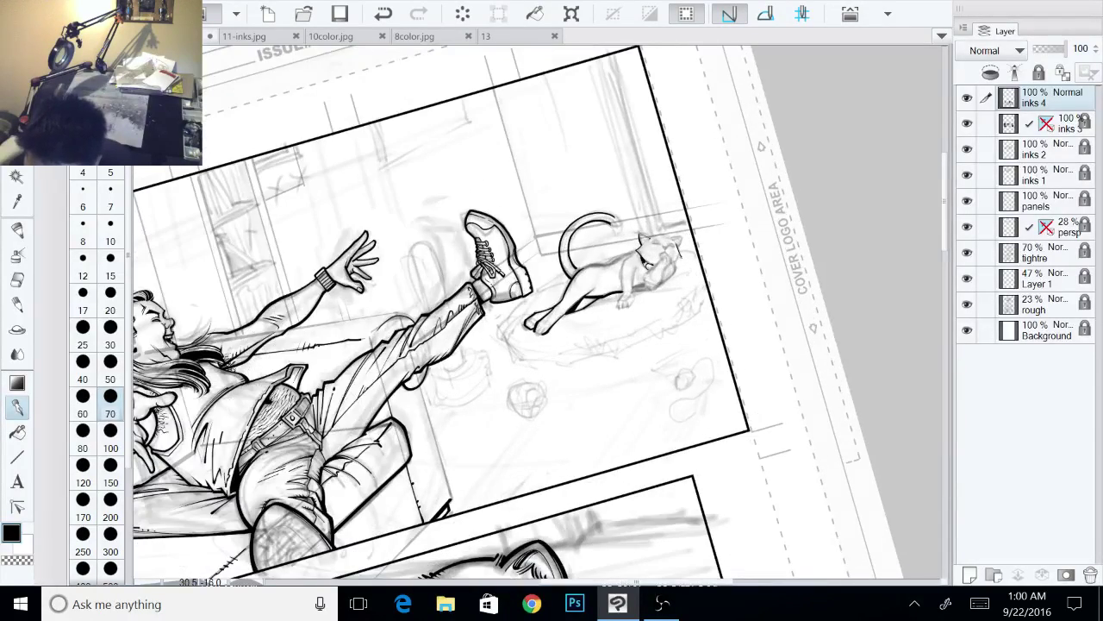
{"action": "scroll", "coordinate": [743, 265], "scroll_direction": "up", "scroll_amount": 6}
{"action": "left_click_drag", "start_coordinate": [743, 265], "coordinate": [800, 300]}
{"action": "scroll", "coordinate": [722, 296], "scroll_direction": "up", "scroll_amount": 6}
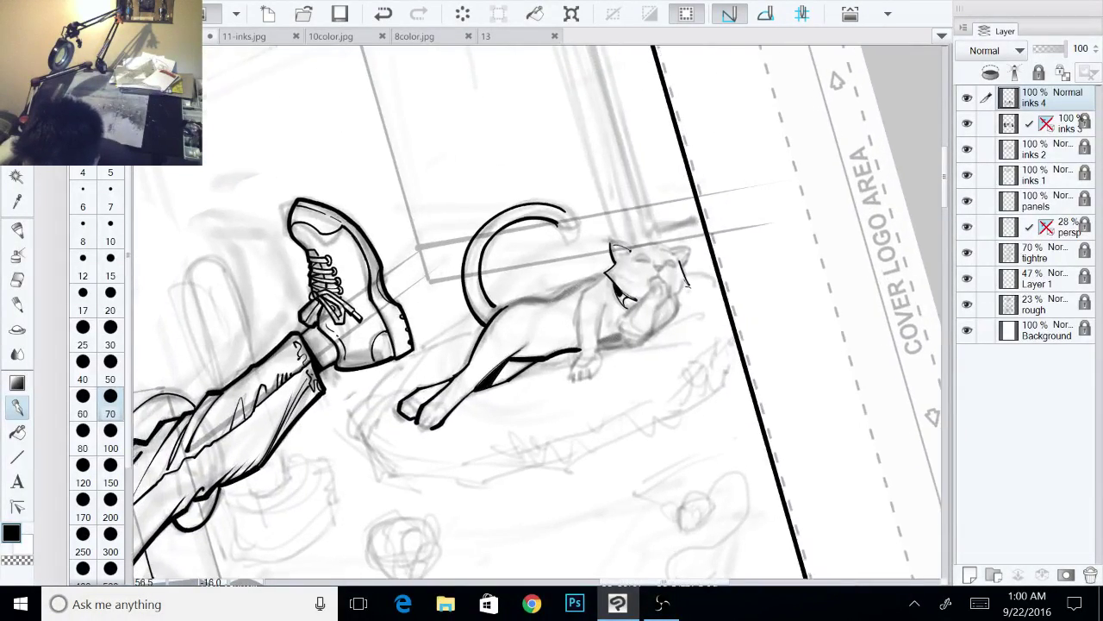
{"action": "left_click_drag", "start_coordinate": [721, 296], "coordinate": [802, 227]}
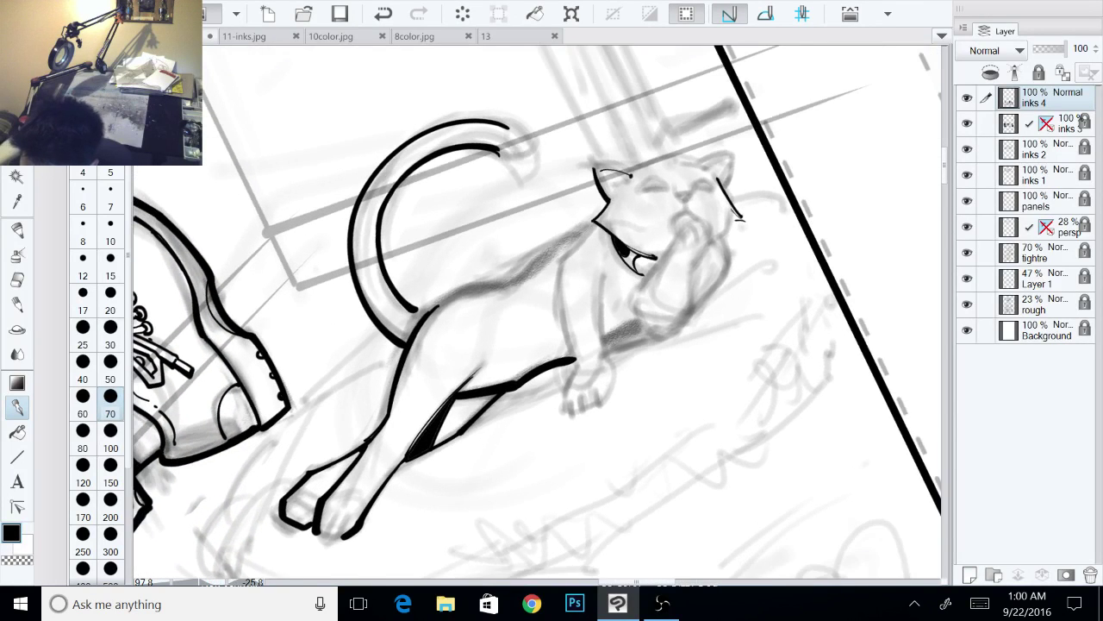
{"action": "left_click_drag", "start_coordinate": [676, 249], "coordinate": [711, 276]}
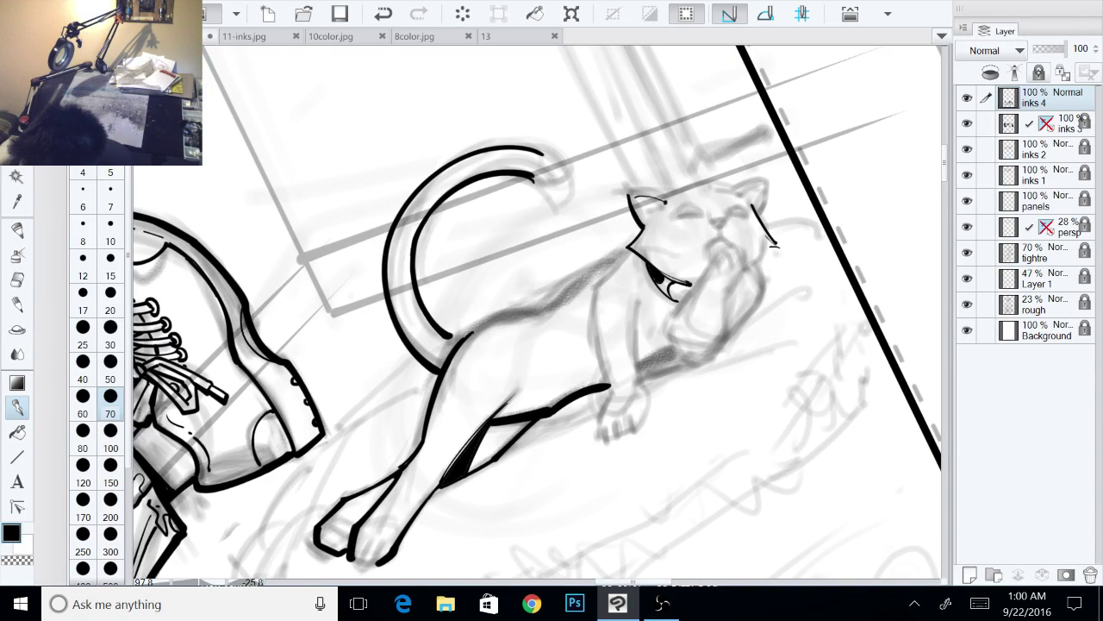
Step: Lock the inks 4 layer, then make inks 1 the active layer, visible and unlocked
{"action": "left_click", "coordinate": [1038, 72]}
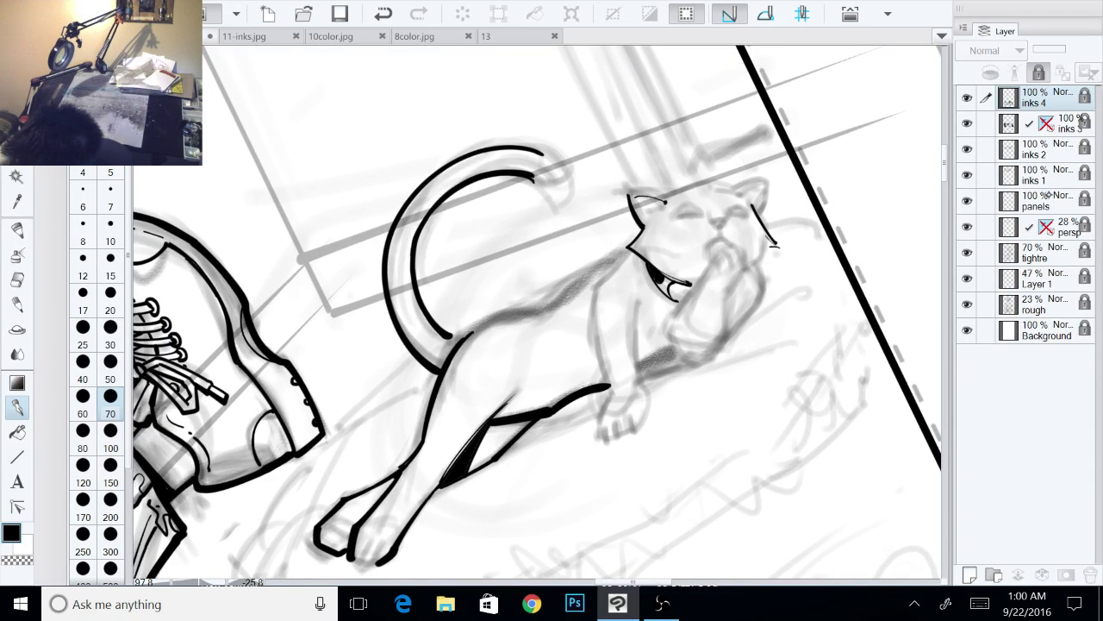
{"action": "left_click", "coordinate": [1047, 175]}
{"action": "key", "text": "ctrl+z"}
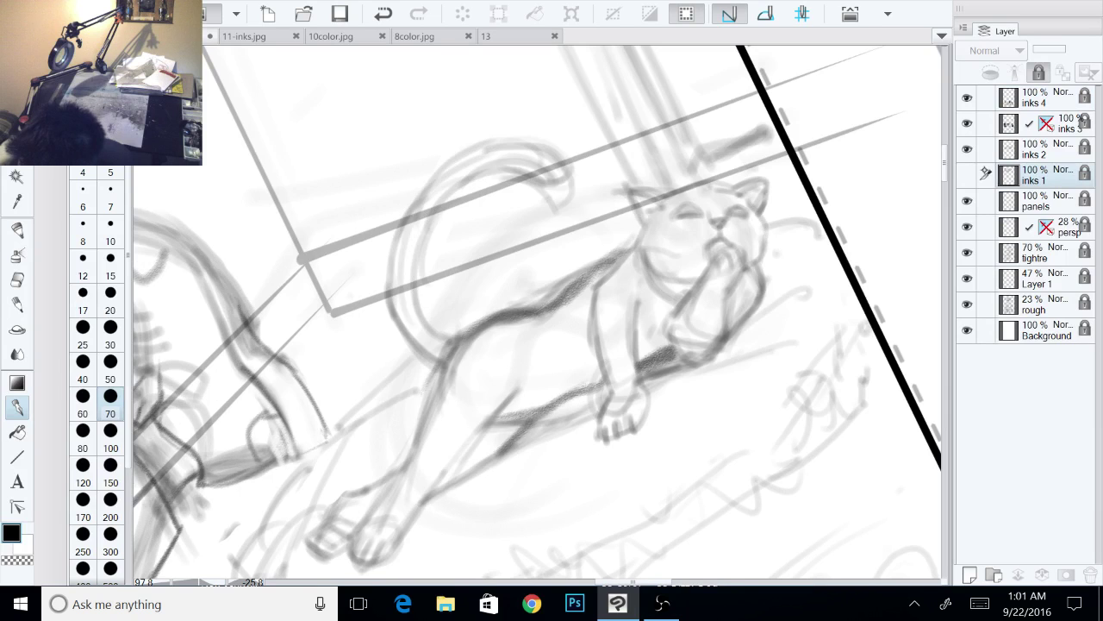
{"action": "left_click", "coordinate": [967, 175]}
{"action": "left_click", "coordinate": [1038, 72]}
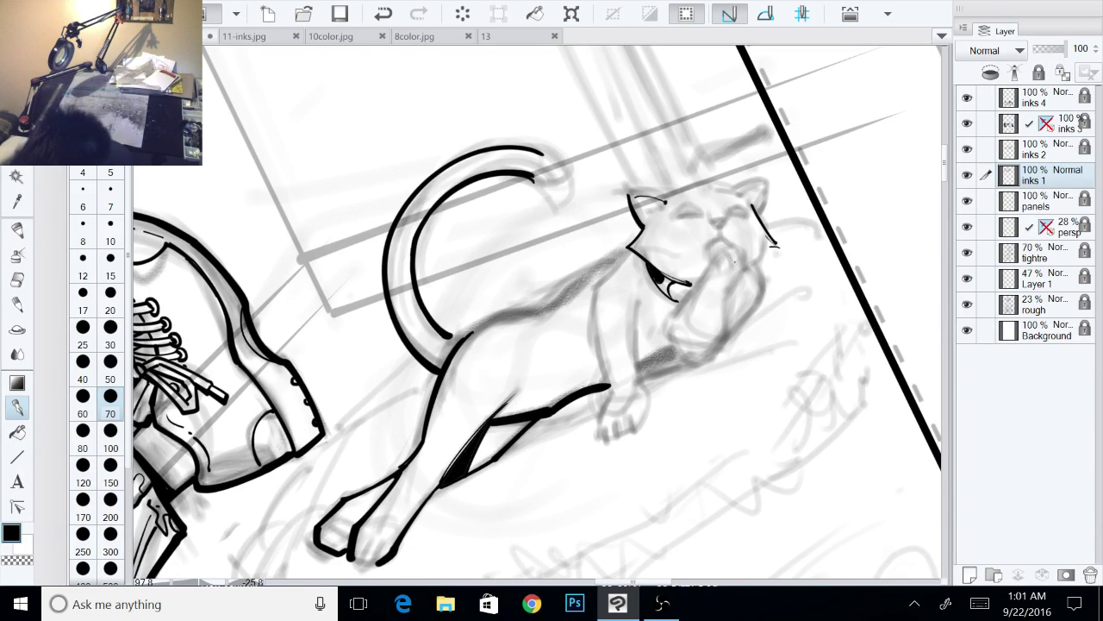
Step: Ink the toes and outer forearm of the cat's raised paw and the cheek edge beside it
{"action": "left_click_drag", "start_coordinate": [718, 257], "coordinate": [716, 269]}
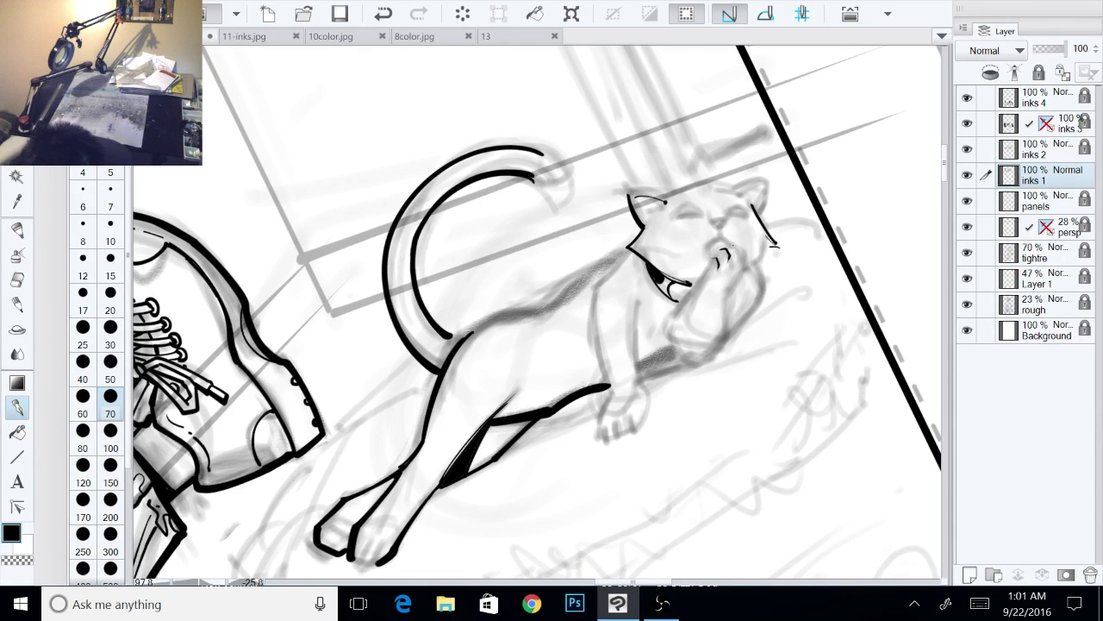
{"action": "left_click_drag", "start_coordinate": [734, 246], "coordinate": [729, 291]}
{"action": "left_click_drag", "start_coordinate": [739, 247], "coordinate": [744, 259]}
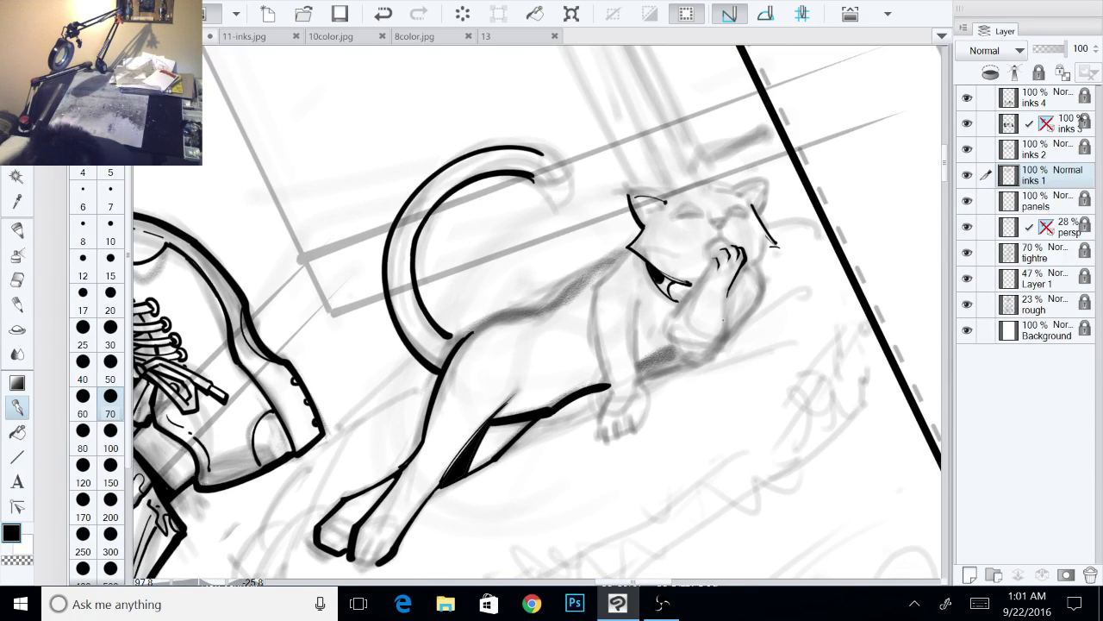
{"action": "left_click_drag", "start_coordinate": [728, 297], "coordinate": [727, 332]}
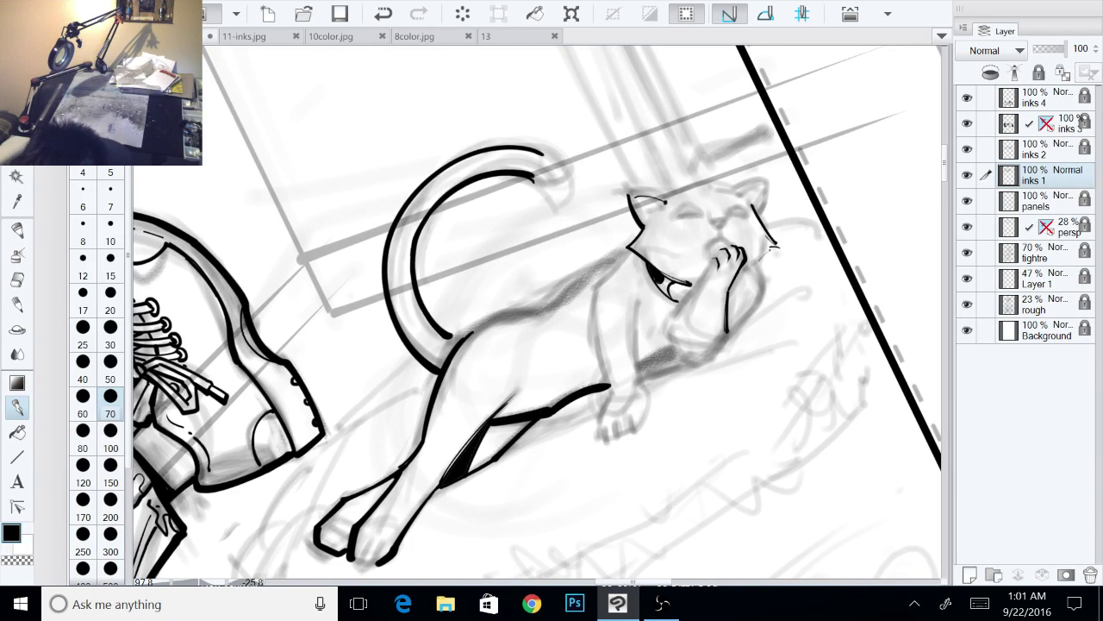
{"action": "left_click_drag", "start_coordinate": [778, 247], "coordinate": [746, 280]}
{"action": "left_click_drag", "start_coordinate": [753, 264], "coordinate": [763, 278]}
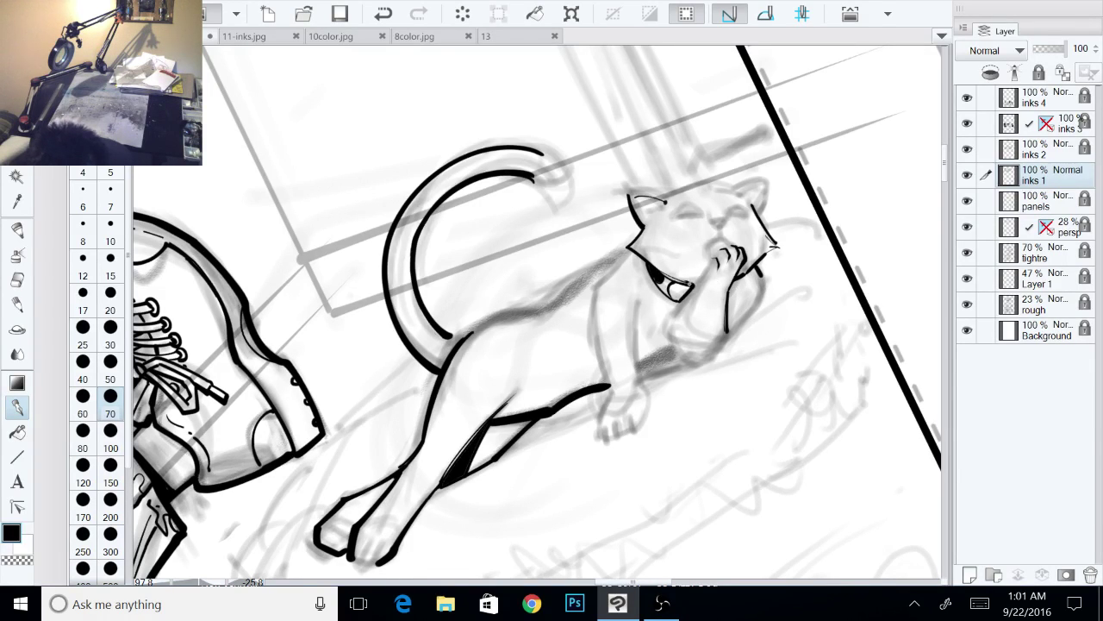
Step: Fill the cat's collar with black, then outline and fill the black shadow behind the raised forearm
{"action": "key", "text": "g"}
{"action": "left_click", "coordinate": [685, 291]}
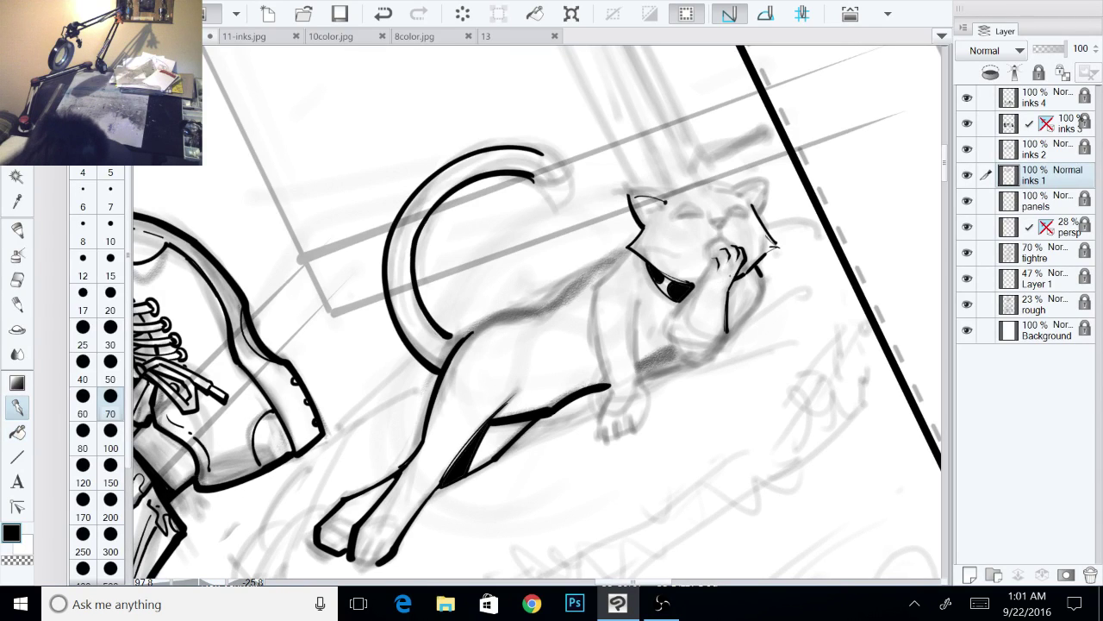
{"action": "key", "text": "p"}
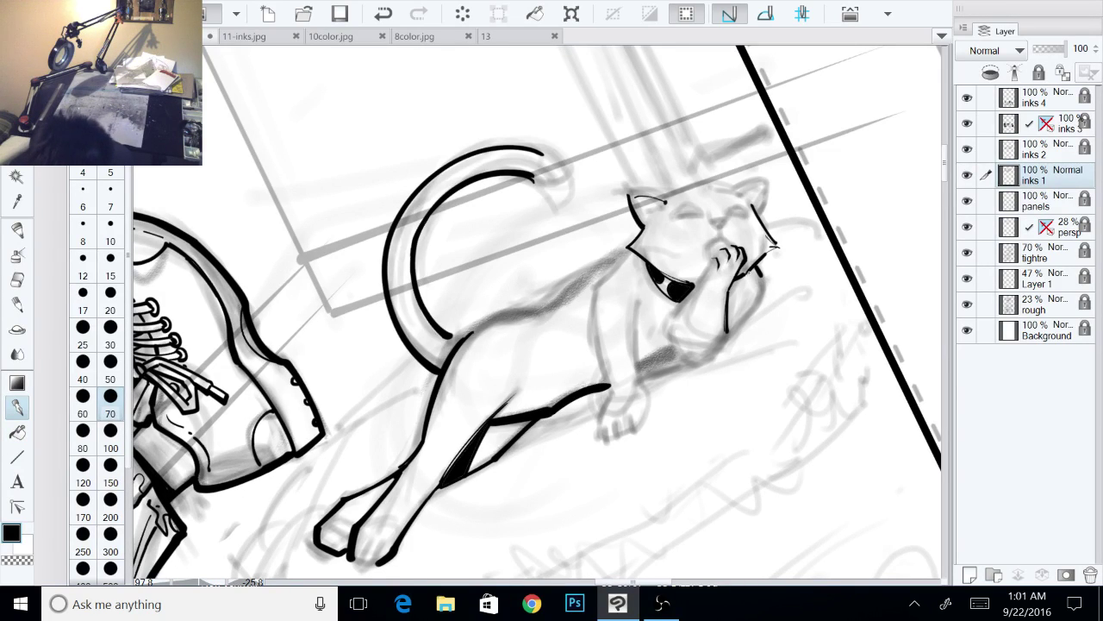
{"action": "mouse_move", "coordinate": [763, 273]}
{"action": "left_mouse_down"}
{"action": "mouse_move", "coordinate": [762, 293]}
{"action": "mouse_move", "coordinate": [811, 258]}
{"action": "mouse_move", "coordinate": [764, 284]}
{"action": "mouse_move", "coordinate": [705, 362]}
{"action": "mouse_move", "coordinate": [763, 296]}
{"action": "left_mouse_up"}
{"action": "key", "text": "g"}
{"action": "left_click", "coordinate": [752, 293]}
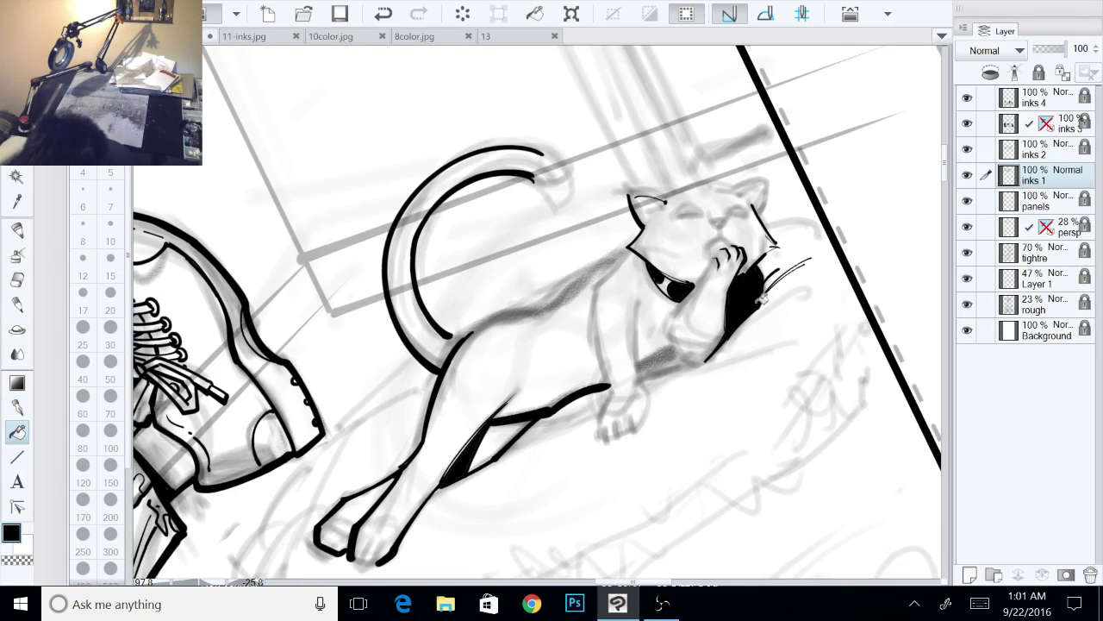
Step: Reinforce the toes of the cat's raised paw and ink the inner edge of its wrist, undoing the last stroke
{"action": "key", "text": "p"}
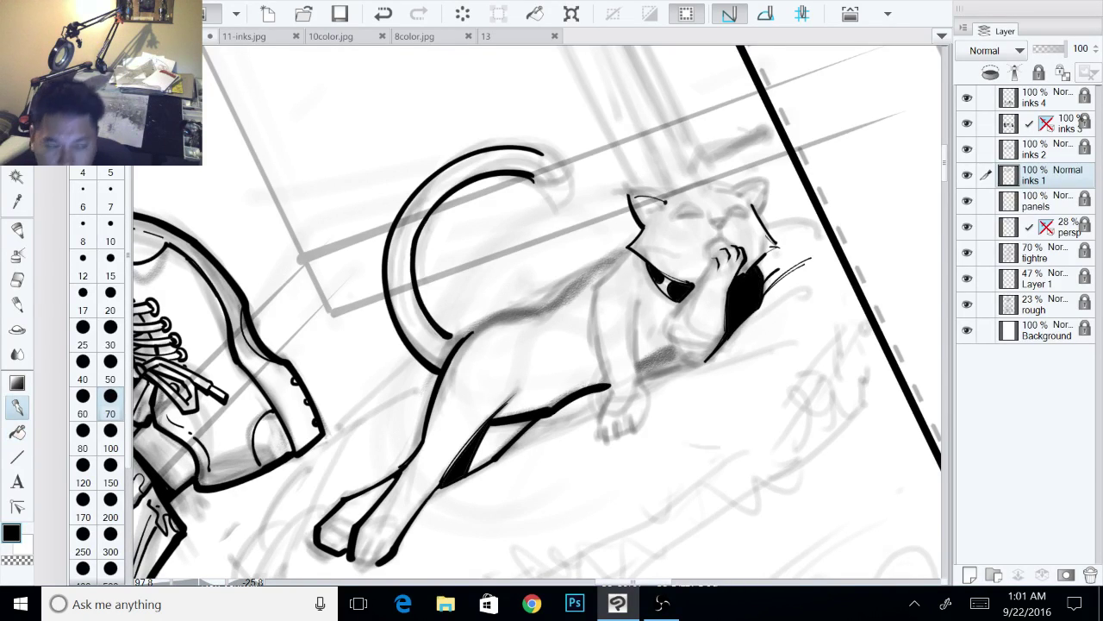
{"action": "left_click_drag", "start_coordinate": [752, 293], "coordinate": [718, 198]}
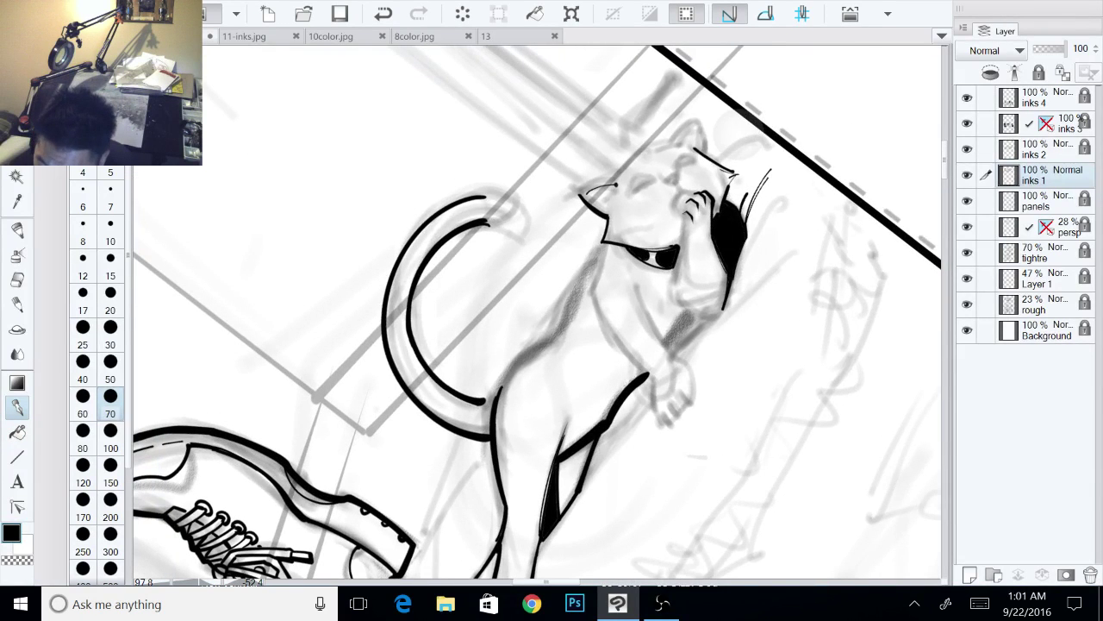
{"action": "key", "text": "minus"}
{"action": "key", "text": "minus"}
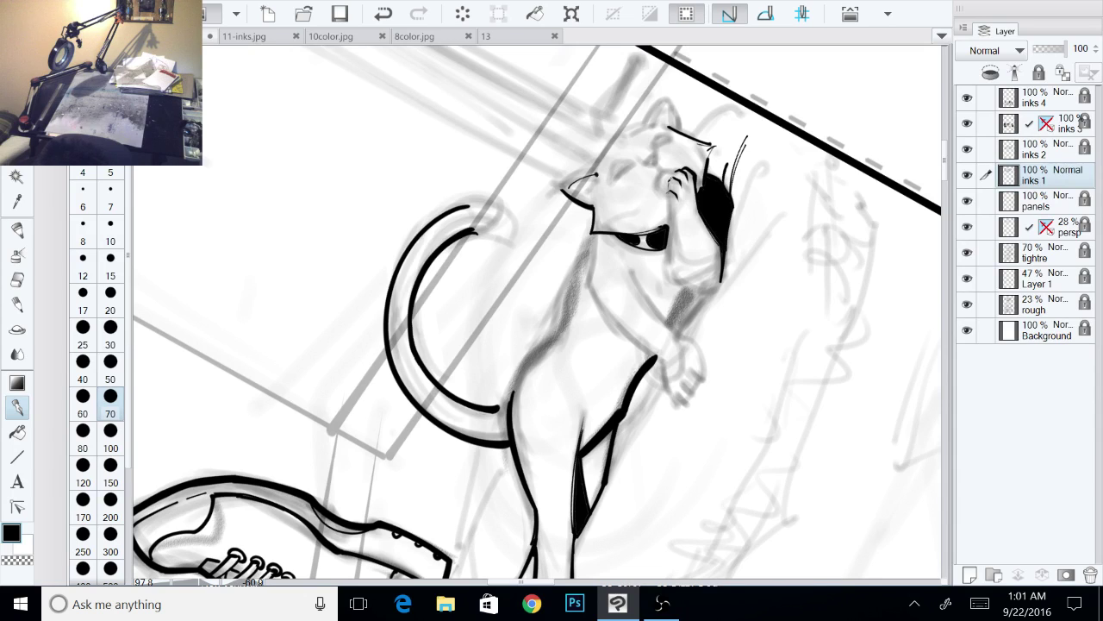
{"action": "mouse_move", "coordinate": [670, 180]}
{"action": "left_mouse_down"}
{"action": "mouse_move", "coordinate": [685, 166]}
{"action": "mouse_move", "coordinate": [664, 199]}
{"action": "mouse_move", "coordinate": [677, 263]}
{"action": "left_mouse_up"}
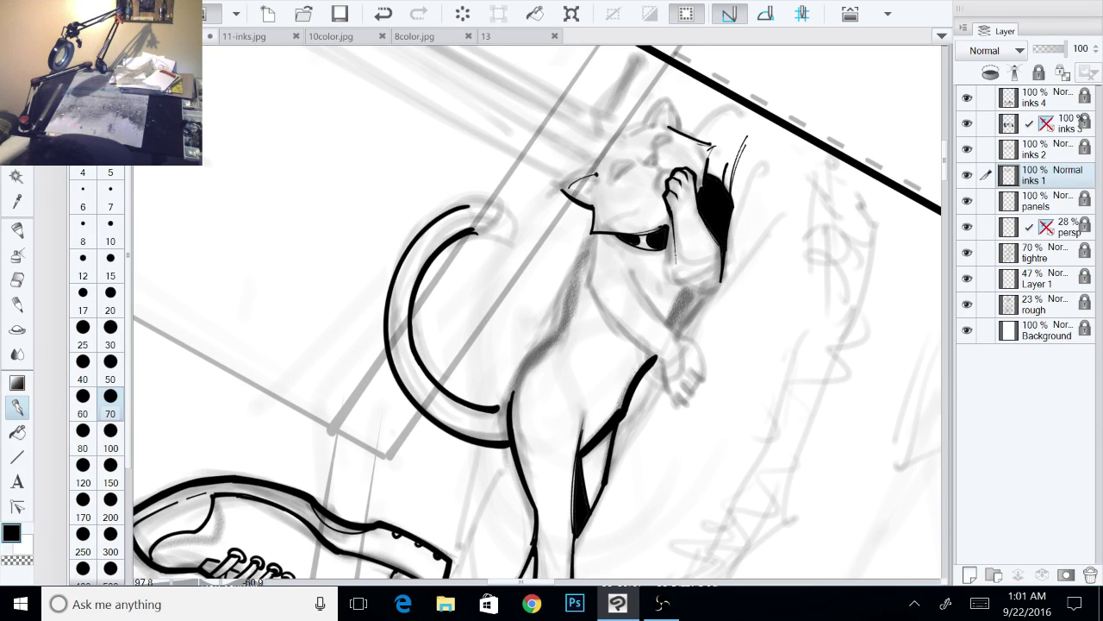
{"action": "left_click_drag", "start_coordinate": [671, 197], "coordinate": [667, 220]}
{"action": "left_click_drag", "start_coordinate": [673, 220], "coordinate": [678, 232]}
{"action": "key", "text": "ctrl+z"}
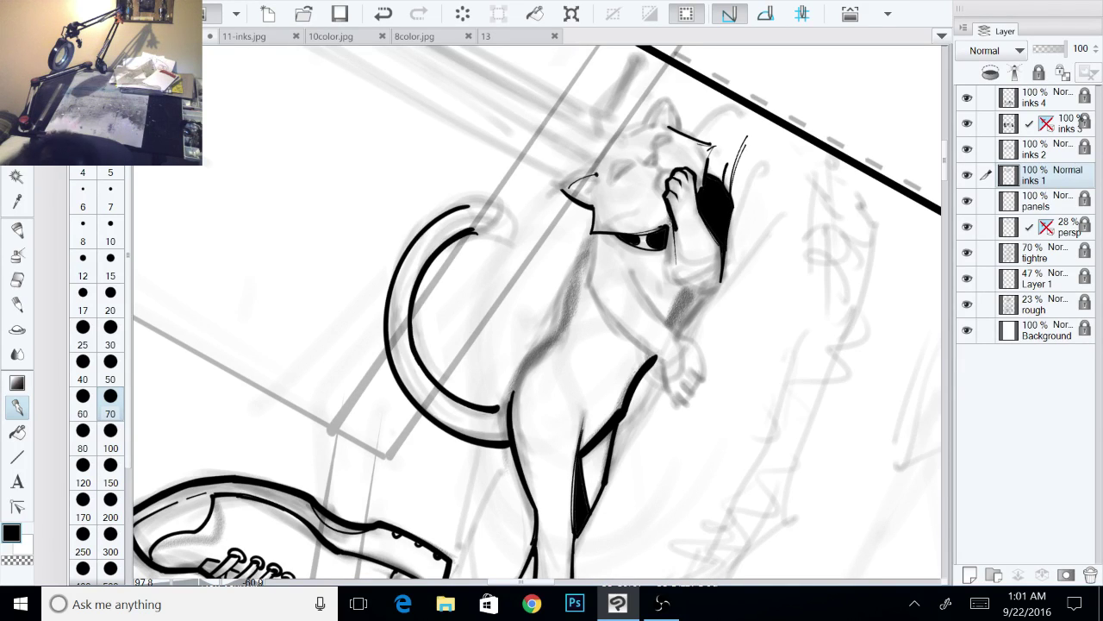
Step: Clean up the raised forearm with transparent colour, close its elbow outline, and ink the adjacent bed crease and collar end
{"action": "key", "text": "c"}
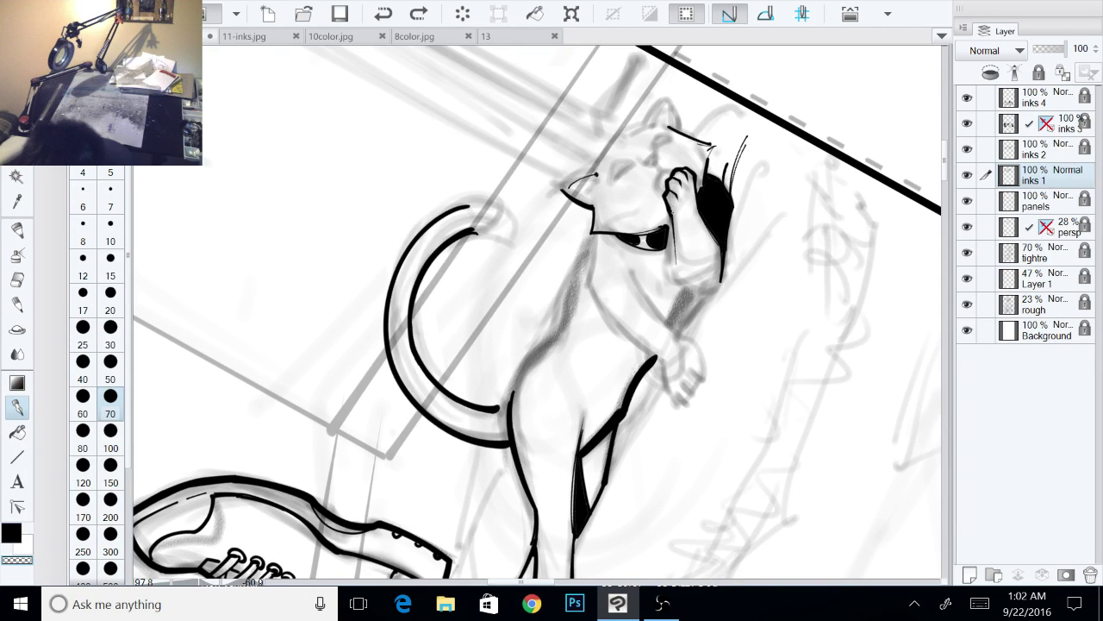
{"action": "mouse_move", "coordinate": [668, 200]}
{"action": "left_mouse_down"}
{"action": "mouse_move", "coordinate": [681, 271]}
{"action": "mouse_move", "coordinate": [705, 296]}
{"action": "mouse_move", "coordinate": [779, 193]}
{"action": "left_mouse_up"}
{"action": "key", "text": "c"}
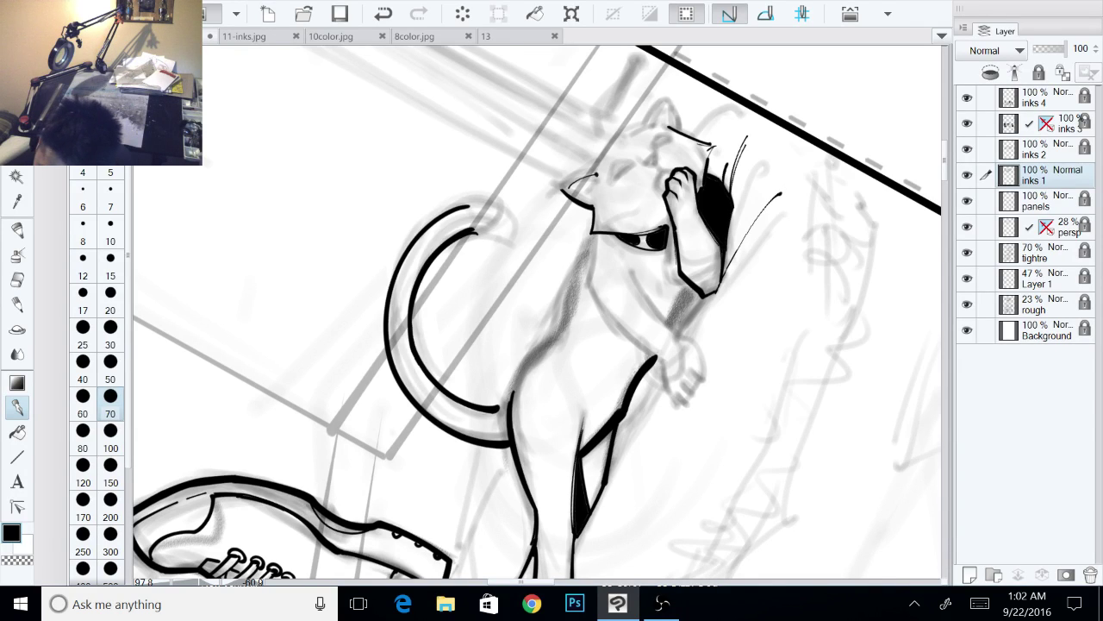
{"action": "left_click_drag", "start_coordinate": [667, 228], "coordinate": [669, 238]}
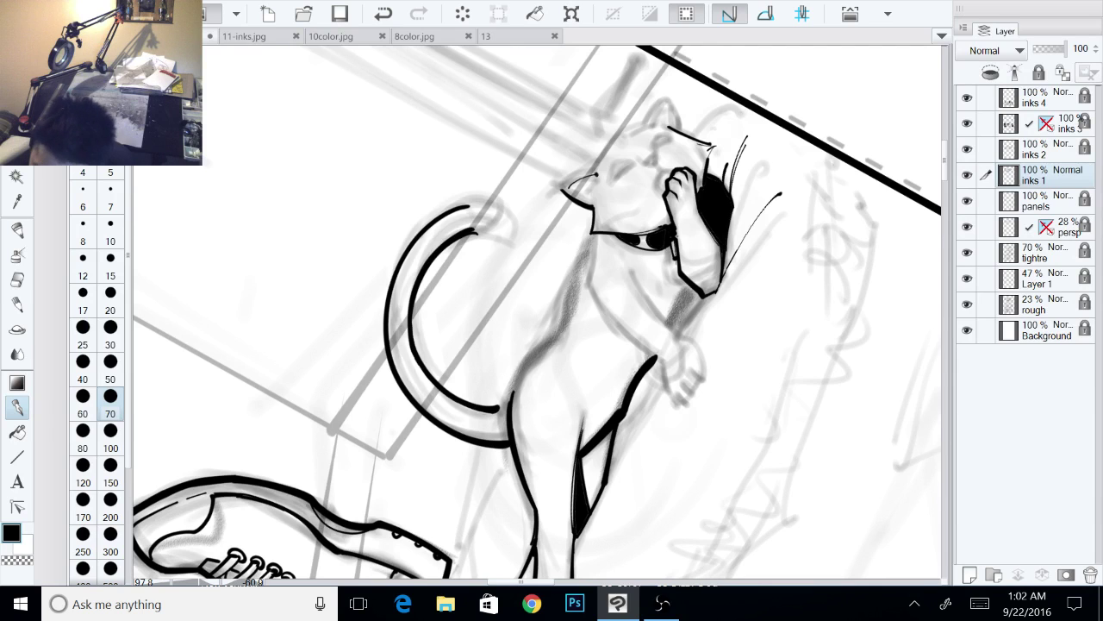
Step: Ink both edges of the cat's resting front leg, with fine fur strokes across its chest
{"action": "mouse_move", "coordinate": [597, 286]}
{"action": "left_mouse_down"}
{"action": "mouse_move", "coordinate": [607, 350]}
{"action": "mouse_move", "coordinate": [635, 386]}
{"action": "left_mouse_up"}
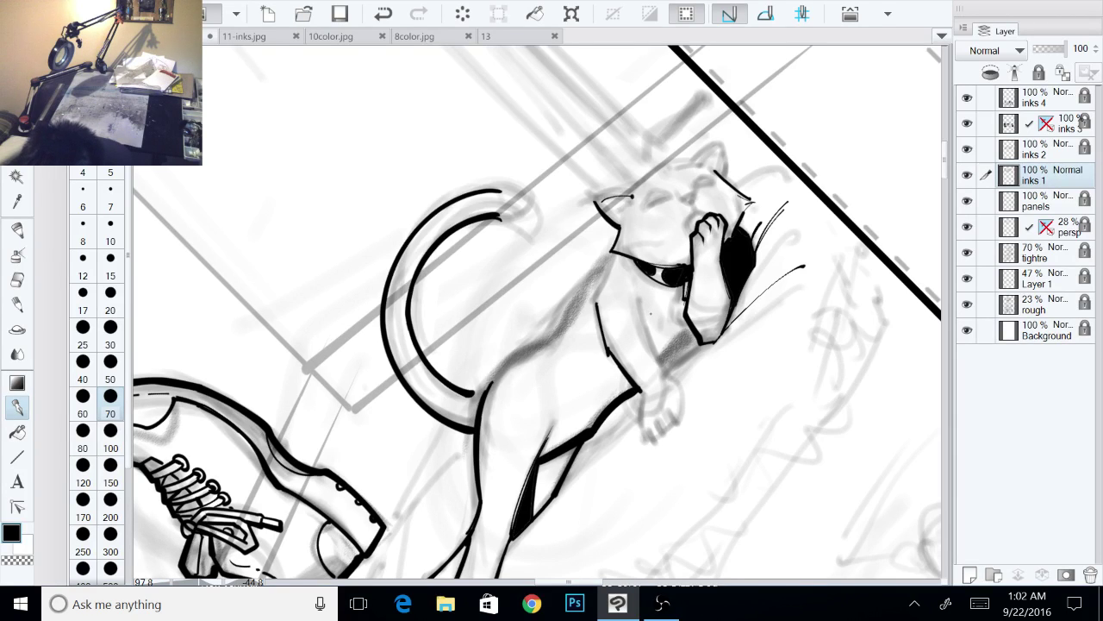
{"action": "left_click_drag", "start_coordinate": [627, 270], "coordinate": [663, 326]}
{"action": "left_click_drag", "start_coordinate": [661, 324], "coordinate": [670, 337]}
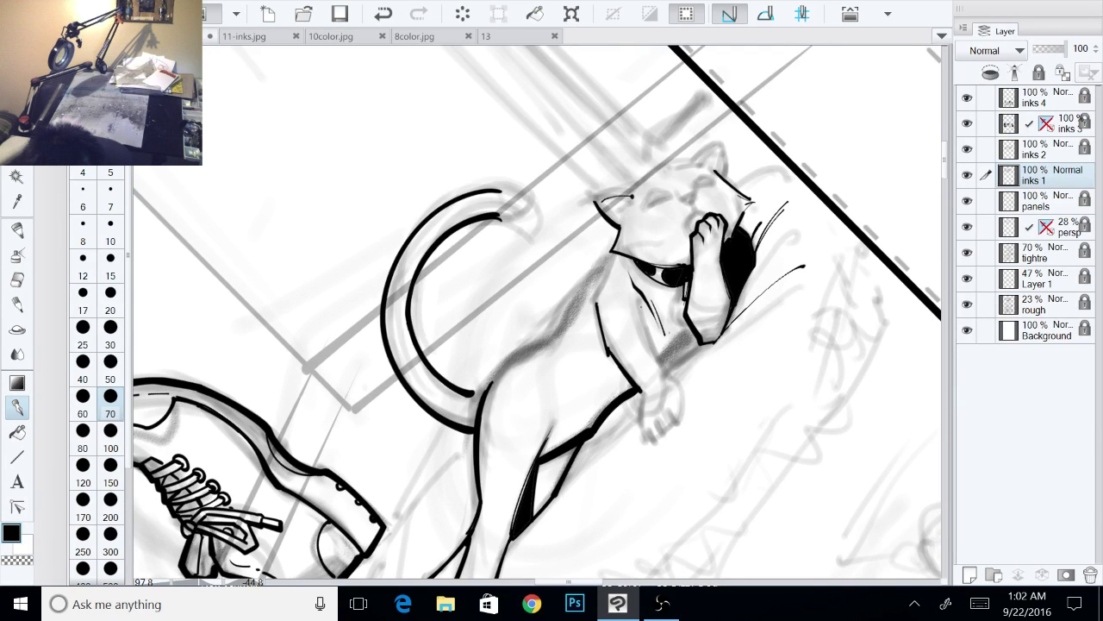
{"action": "left_click_drag", "start_coordinate": [638, 299], "coordinate": [651, 341]}
{"action": "left_click_drag", "start_coordinate": [652, 340], "coordinate": [682, 393]}
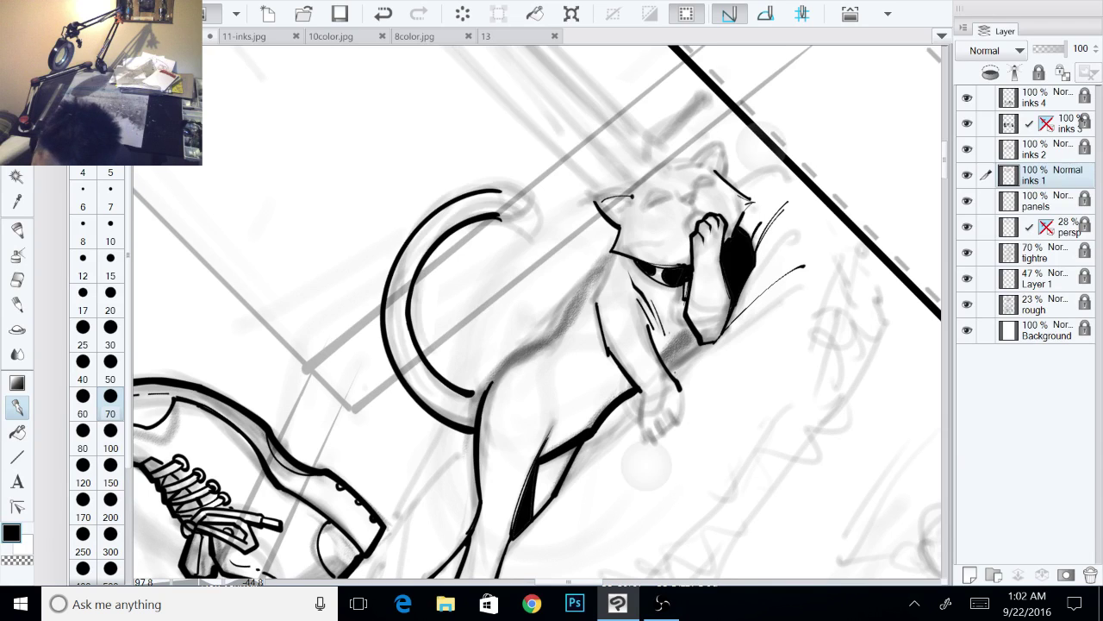
Step: Outline the cat's underside between the resting leg and raised elbow, and fill the enclosed shadow with black
{"action": "mouse_move", "coordinate": [670, 374]}
{"action": "left_mouse_down"}
{"action": "mouse_move", "coordinate": [705, 348]}
{"action": "mouse_move", "coordinate": [692, 334]}
{"action": "left_mouse_up"}
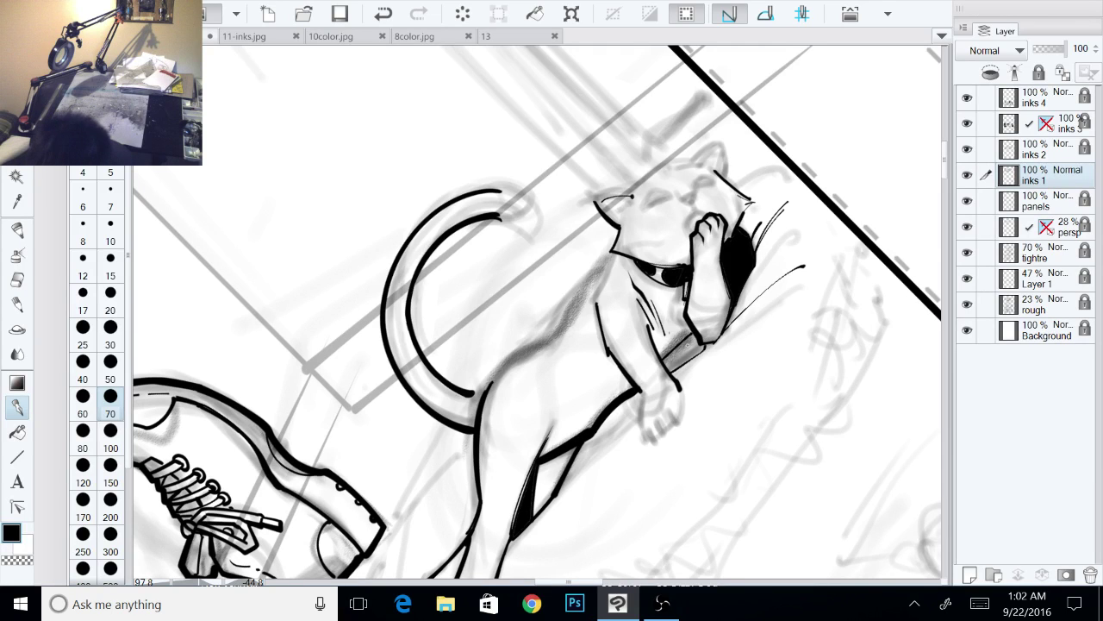
{"action": "key", "text": "g"}
{"action": "left_click", "coordinate": [691, 349]}
{"action": "key", "text": "p"}
{"action": "mouse_move", "coordinate": [681, 344]}
{"action": "left_mouse_down"}
{"action": "mouse_move", "coordinate": [660, 275]}
{"action": "mouse_move", "coordinate": [689, 337]}
{"action": "left_mouse_up"}
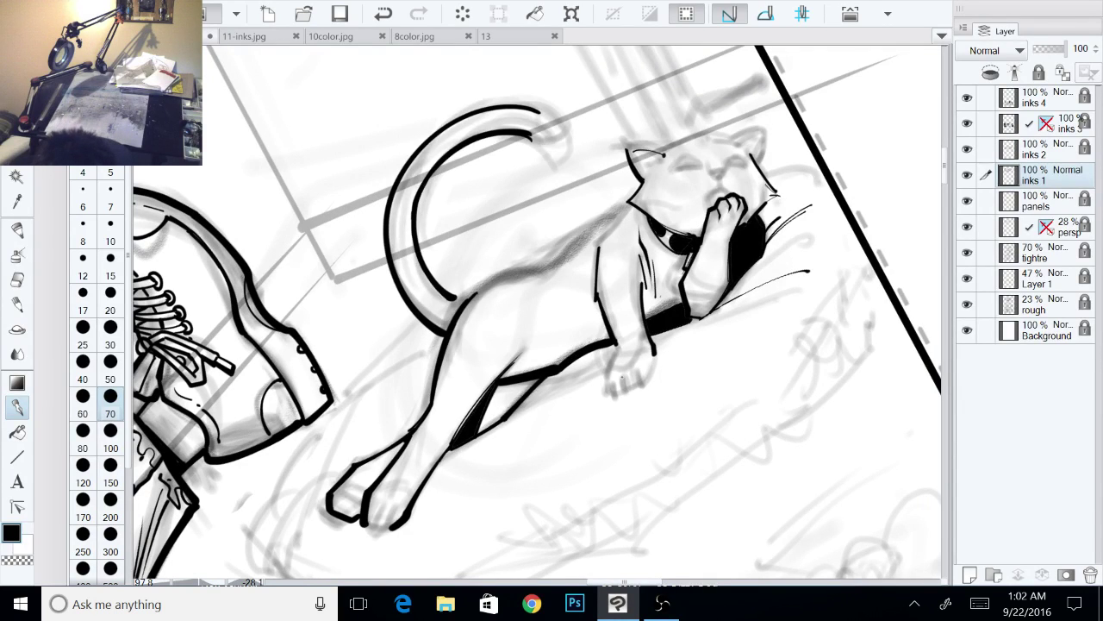
Step: Ink the toes of the cat's resting front paw with short curved strokes
{"action": "mouse_move", "coordinate": [627, 363]}
{"action": "left_mouse_down"}
{"action": "mouse_move", "coordinate": [622, 390]}
{"action": "mouse_move", "coordinate": [612, 381]}
{"action": "left_mouse_up"}
{"action": "left_click_drag", "start_coordinate": [615, 377], "coordinate": [610, 394]}
{"action": "left_click_drag", "start_coordinate": [606, 376], "coordinate": [603, 393]}
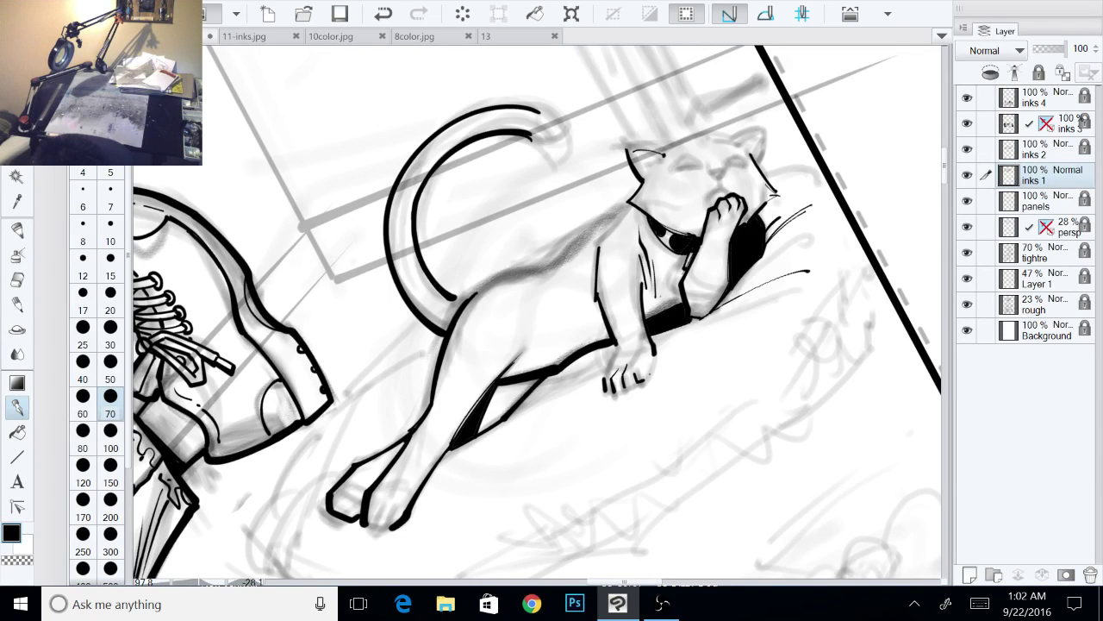
Step: Close the outline of the cat's resting front paw around its toes, and clean up its edge with transparent colour
{"action": "mouse_move", "coordinate": [653, 354]}
{"action": "left_mouse_down"}
{"action": "mouse_move", "coordinate": [648, 379]}
{"action": "mouse_move", "coordinate": [610, 394]}
{"action": "left_mouse_up"}
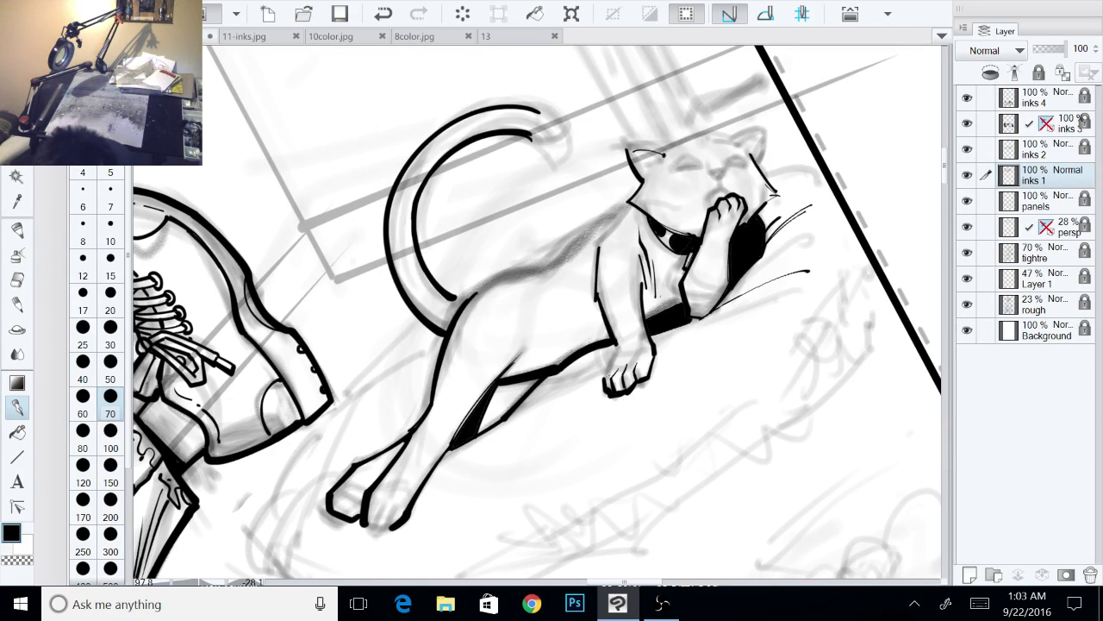
{"action": "left_click_drag", "start_coordinate": [616, 353], "coordinate": [605, 375]}
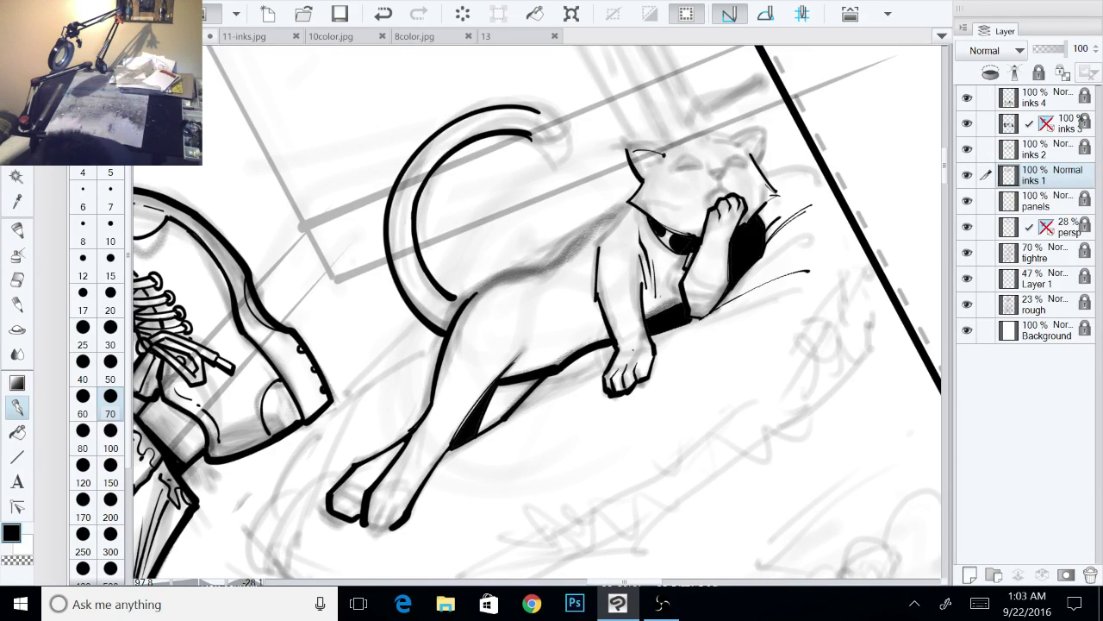
{"action": "key", "text": "c"}
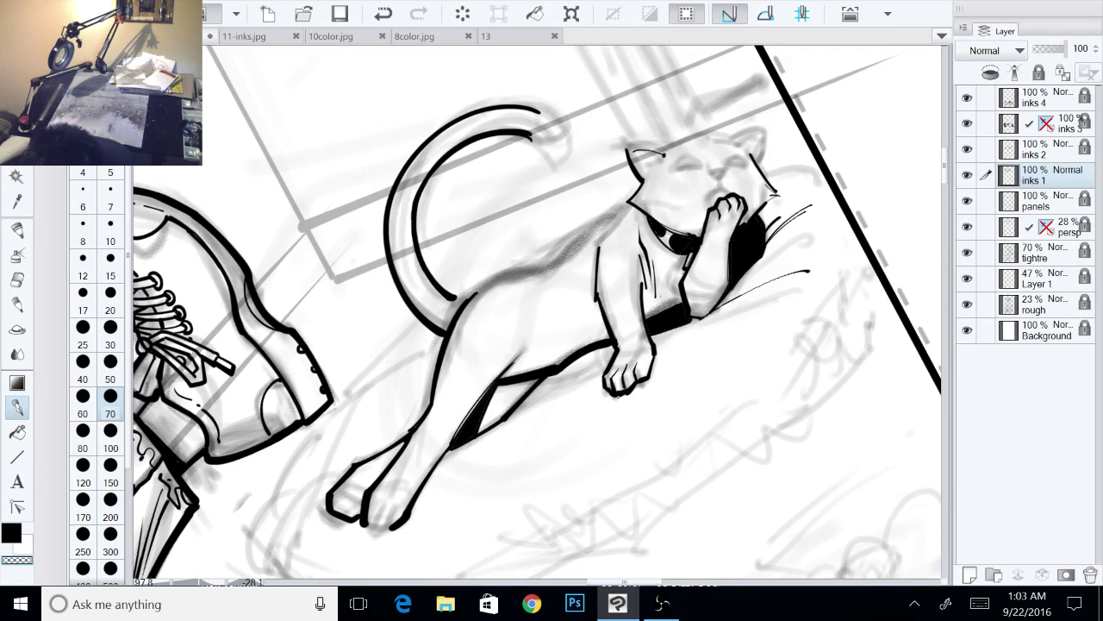
{"action": "left_click_drag", "start_coordinate": [633, 395], "coordinate": [682, 375]}
{"action": "left_click_drag", "start_coordinate": [647, 371], "coordinate": [681, 395]}
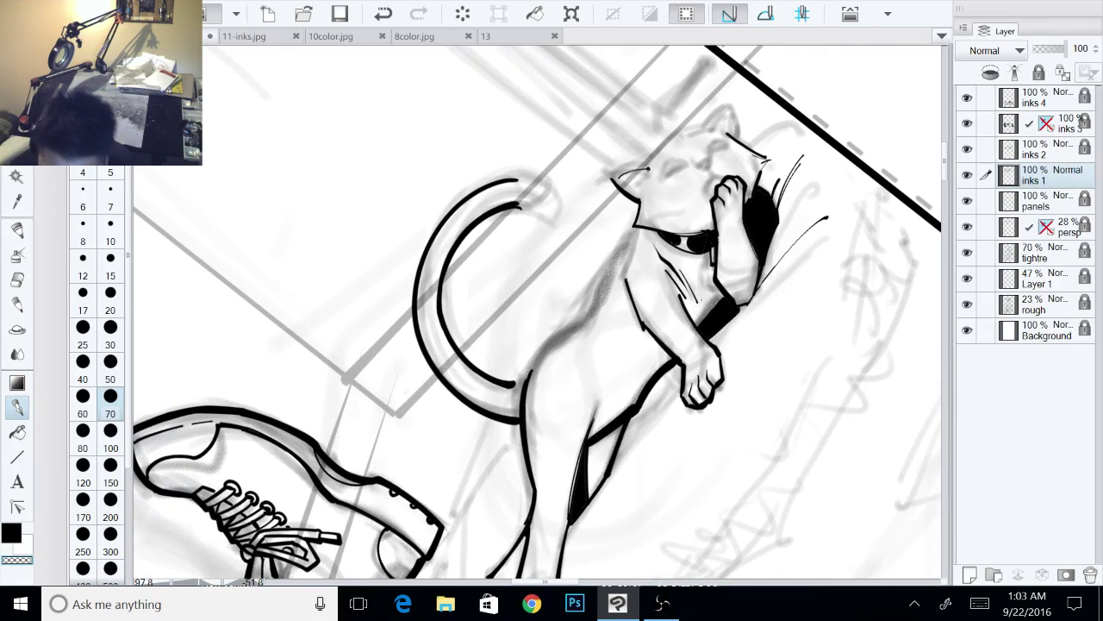
Step: Ink the shoulder line above the resting front leg and the upper part of the cat's back below the neck
{"action": "key", "text": "c"}
{"action": "left_click_drag", "start_coordinate": [627, 281], "coordinate": [639, 246]}
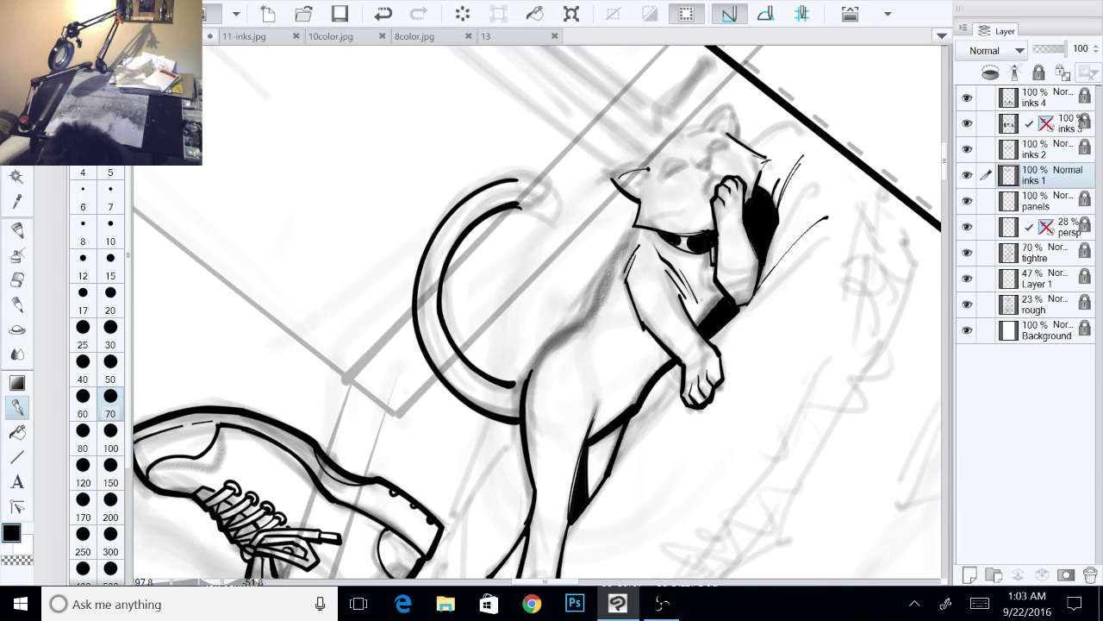
{"action": "left_click_drag", "start_coordinate": [590, 317], "coordinate": [636, 227]}
{"action": "key", "text": "ctrl+z"}
{"action": "left_click_drag", "start_coordinate": [605, 277], "coordinate": [635, 226]}
{"action": "key", "text": "ctrl+z"}
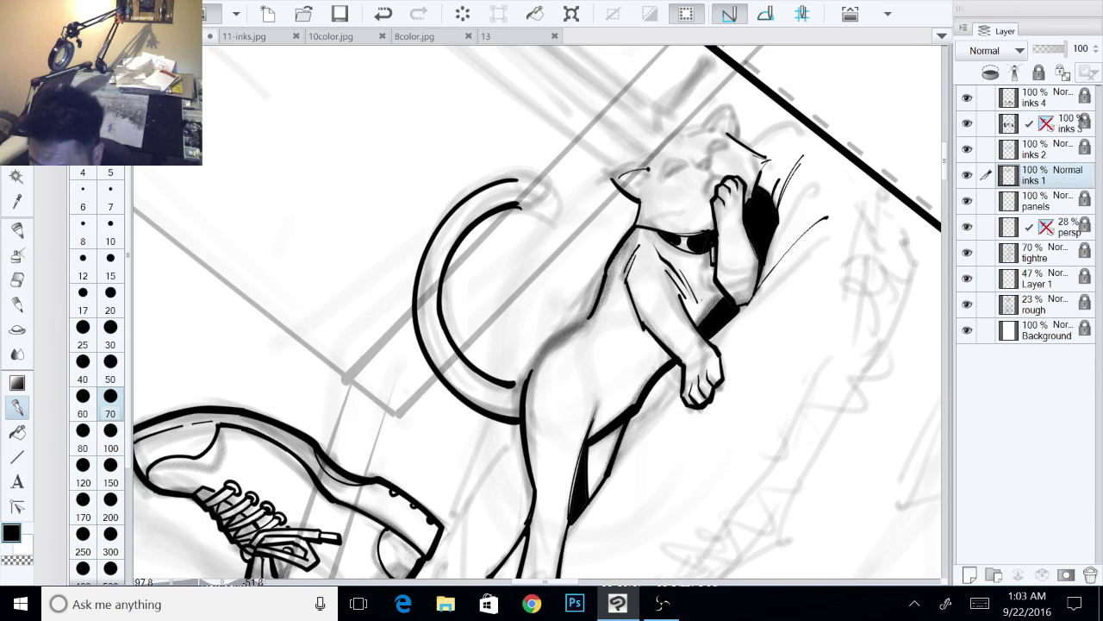
Step: Continue the cat's back outline in black from mid-back over the waist to the base of the tail
{"action": "left_click_drag", "start_coordinate": [608, 269], "coordinate": [588, 246]}
{"action": "left_click_drag", "start_coordinate": [558, 362], "coordinate": [606, 312]}
{"action": "left_click_drag", "start_coordinate": [608, 369], "coordinate": [621, 352]}
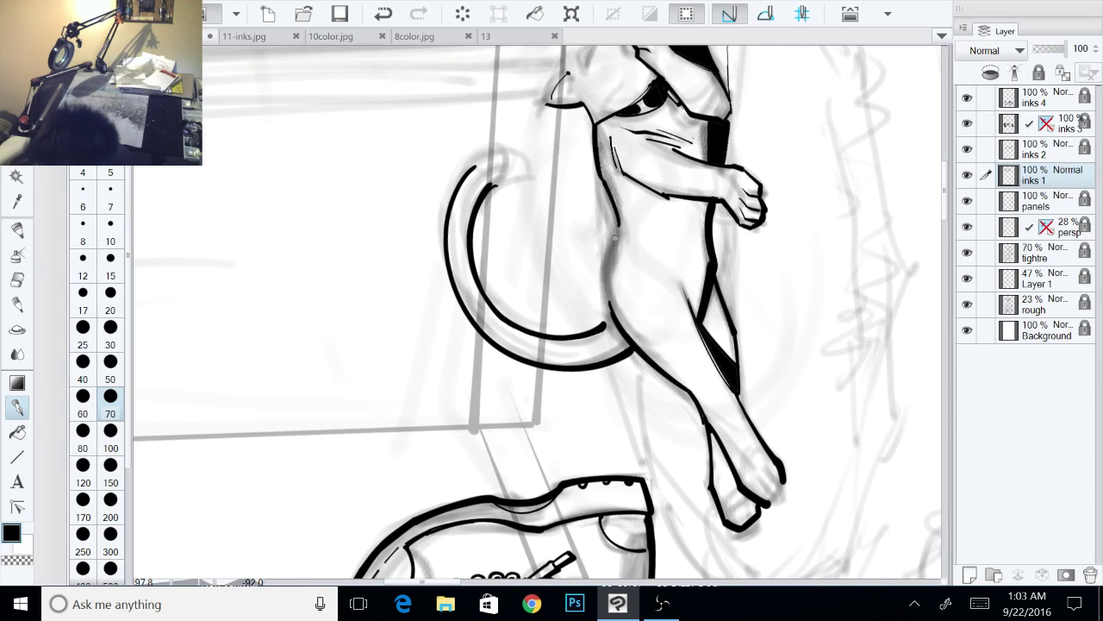
{"action": "left_click_drag", "start_coordinate": [617, 224], "coordinate": [609, 304]}
{"action": "mouse_move", "coordinate": [619, 226]}
{"action": "left_mouse_down"}
{"action": "mouse_move", "coordinate": [610, 318]}
{"action": "mouse_move", "coordinate": [543, 317]}
{"action": "mouse_move", "coordinate": [526, 258]}
{"action": "left_mouse_up"}
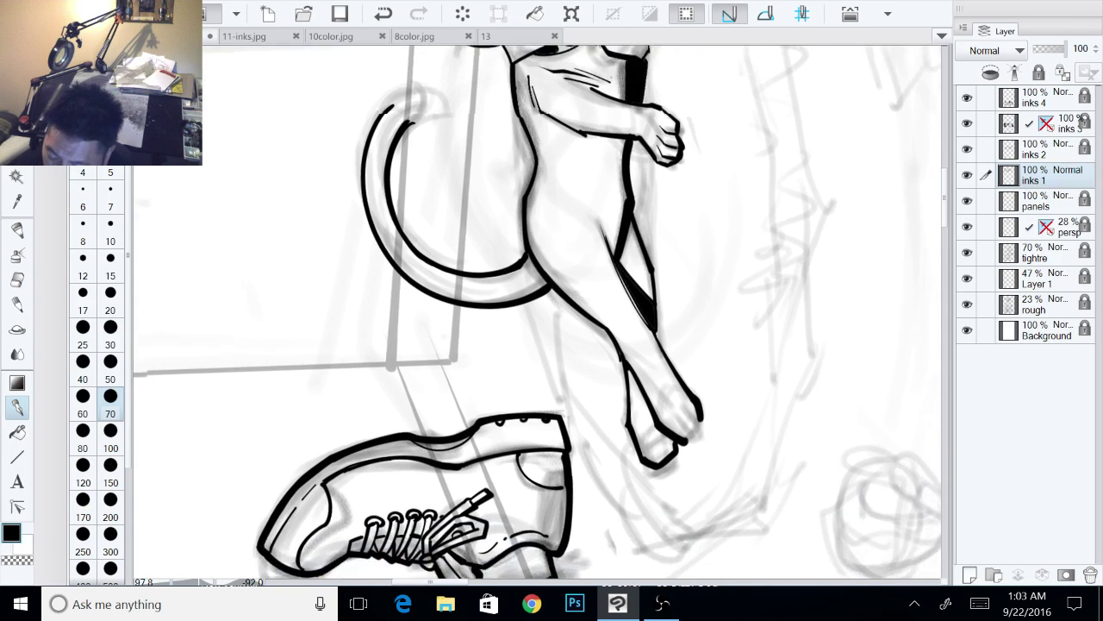
Step: Close the outline and ink the toes of both hind paws with short strokes on the inks 1 layer
{"action": "left_click_drag", "start_coordinate": [655, 310], "coordinate": [646, 359]}
{"action": "left_click_drag", "start_coordinate": [552, 413], "coordinate": [557, 292]}
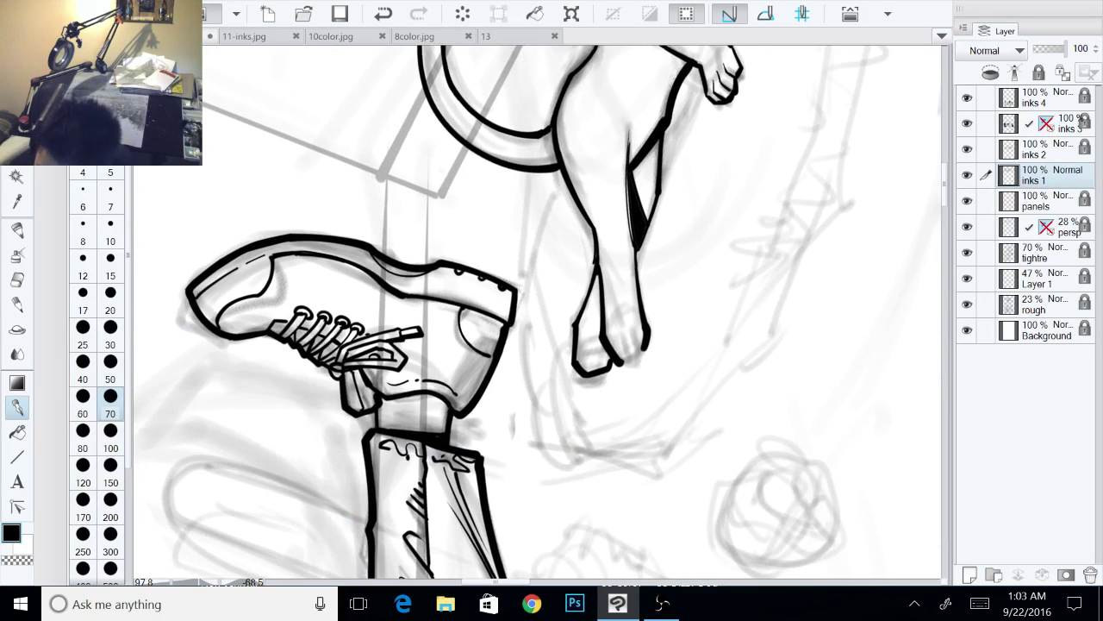
{"action": "left_click", "coordinate": [630, 333], "text": "ctrl+shift"}
{"action": "left_click", "coordinate": [1044, 99]}
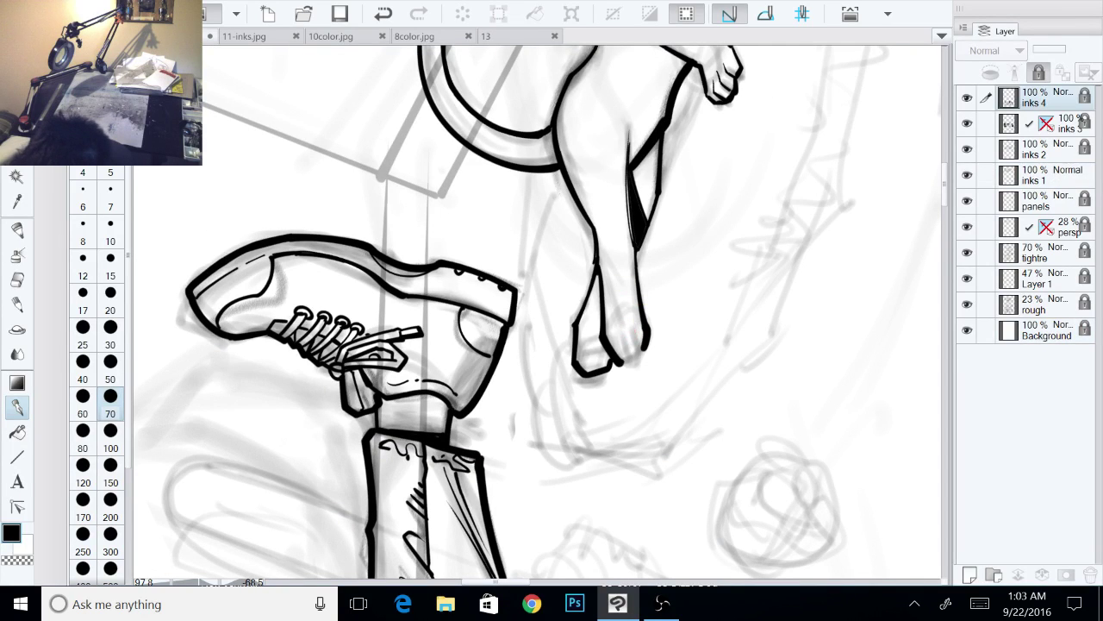
{"action": "left_click", "coordinate": [627, 329], "text": "ctrl+shift"}
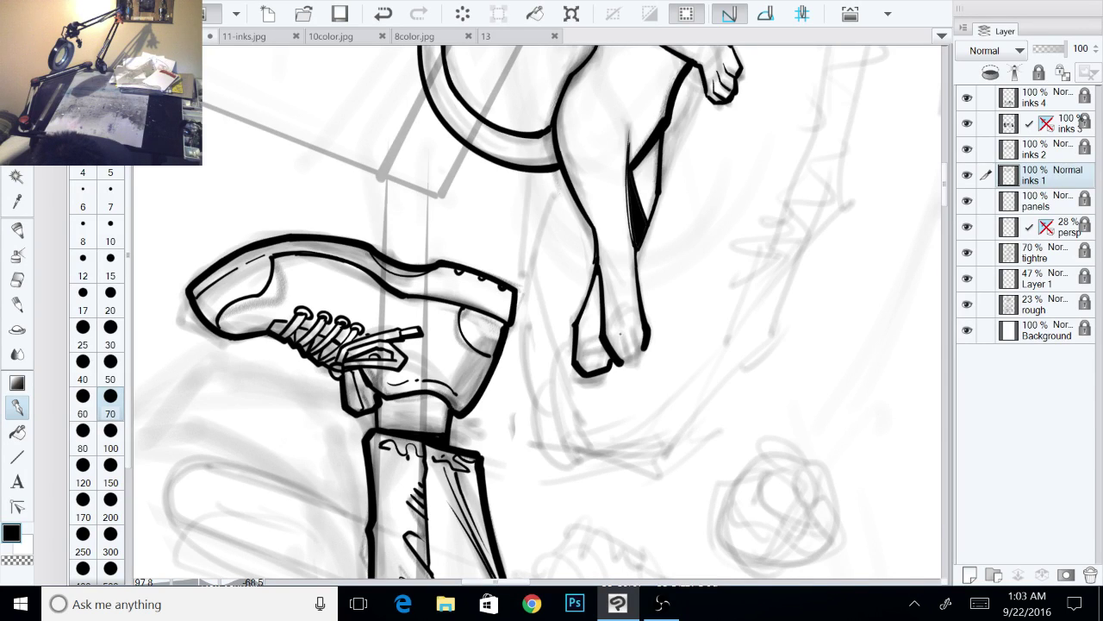
{"action": "mouse_move", "coordinate": [621, 334]}
{"action": "left_mouse_down"}
{"action": "mouse_move", "coordinate": [630, 358]}
{"action": "mouse_move", "coordinate": [618, 357]}
{"action": "mouse_move", "coordinate": [641, 351]}
{"action": "mouse_move", "coordinate": [620, 361]}
{"action": "left_mouse_up"}
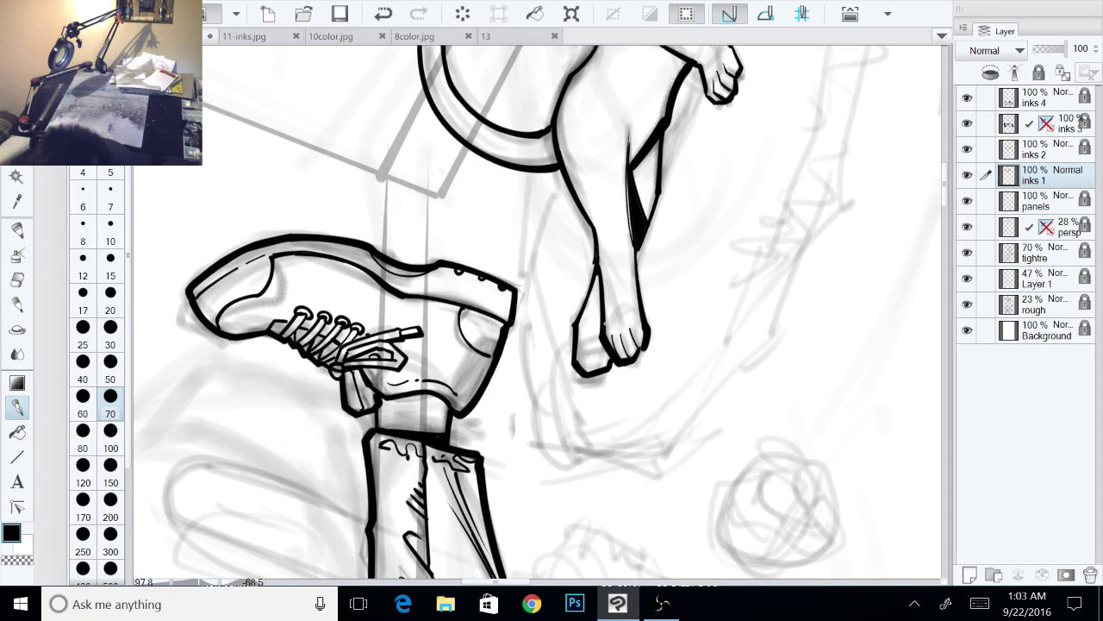
{"action": "left_click_drag", "start_coordinate": [622, 277], "coordinate": [628, 325]}
{"action": "left_click_drag", "start_coordinate": [628, 325], "coordinate": [623, 238]}
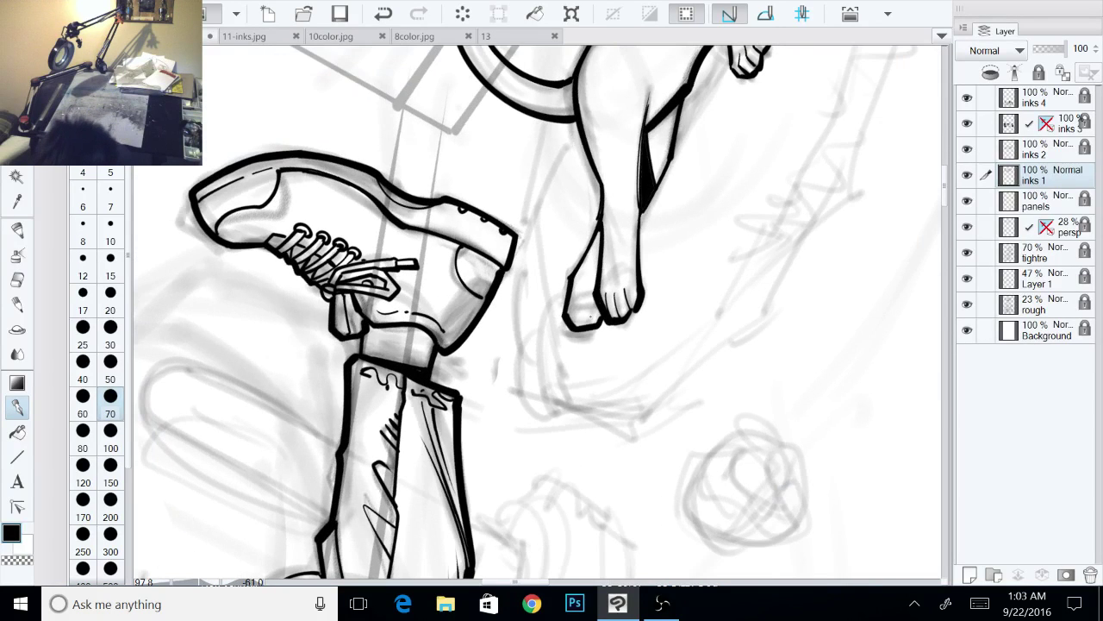
{"action": "mouse_move", "coordinate": [590, 307]}
{"action": "left_mouse_down"}
{"action": "mouse_move", "coordinate": [585, 324]}
{"action": "mouse_move", "coordinate": [581, 306]}
{"action": "mouse_move", "coordinate": [567, 314]}
{"action": "mouse_move", "coordinate": [521, 449]}
{"action": "left_mouse_up"}
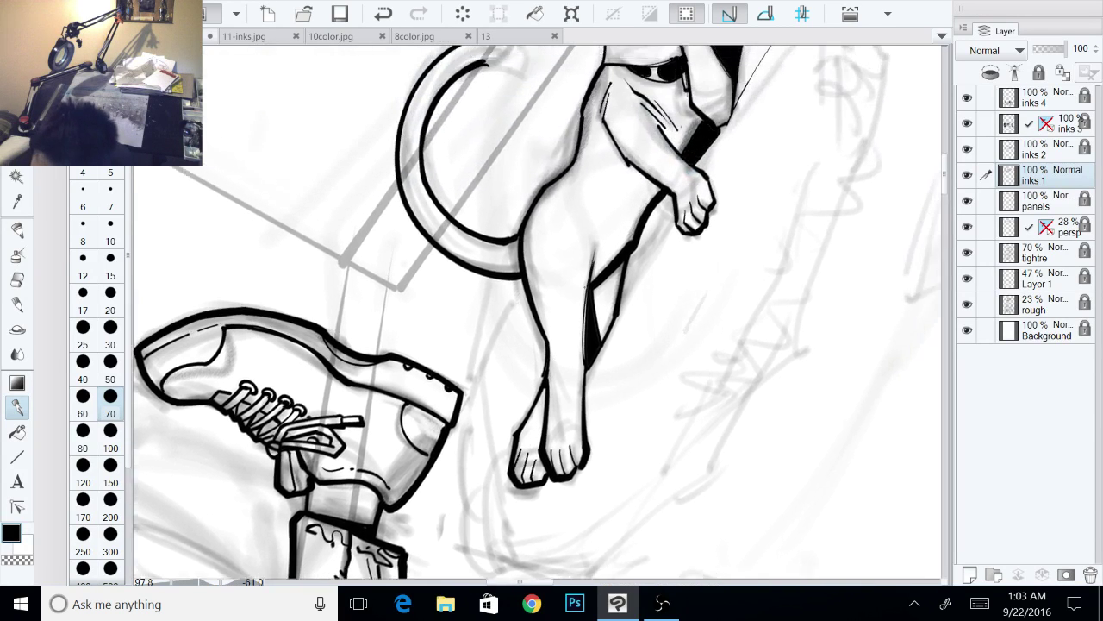
Step: Close the tip of the cat's curled tail with short tapered fur strokes
{"action": "left_click_drag", "start_coordinate": [560, 276], "coordinate": [533, 434]}
{"action": "left_click_drag", "start_coordinate": [673, 259], "coordinate": [650, 404]}
{"action": "left_click_drag", "start_coordinate": [561, 276], "coordinate": [529, 325]}
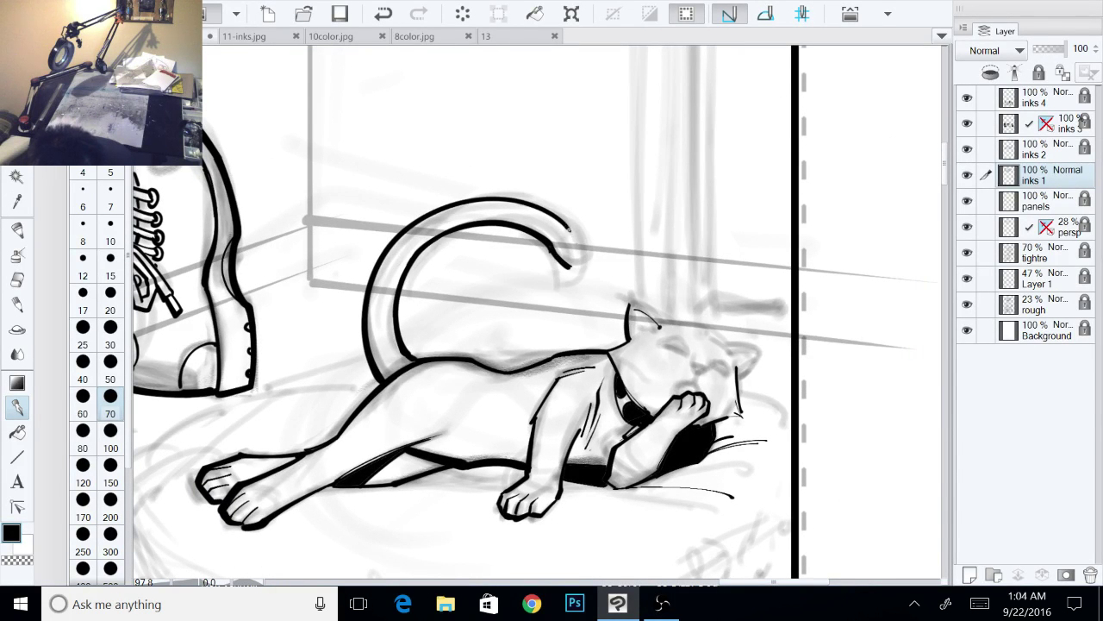
{"action": "left_click_drag", "start_coordinate": [569, 230], "coordinate": [570, 265]}
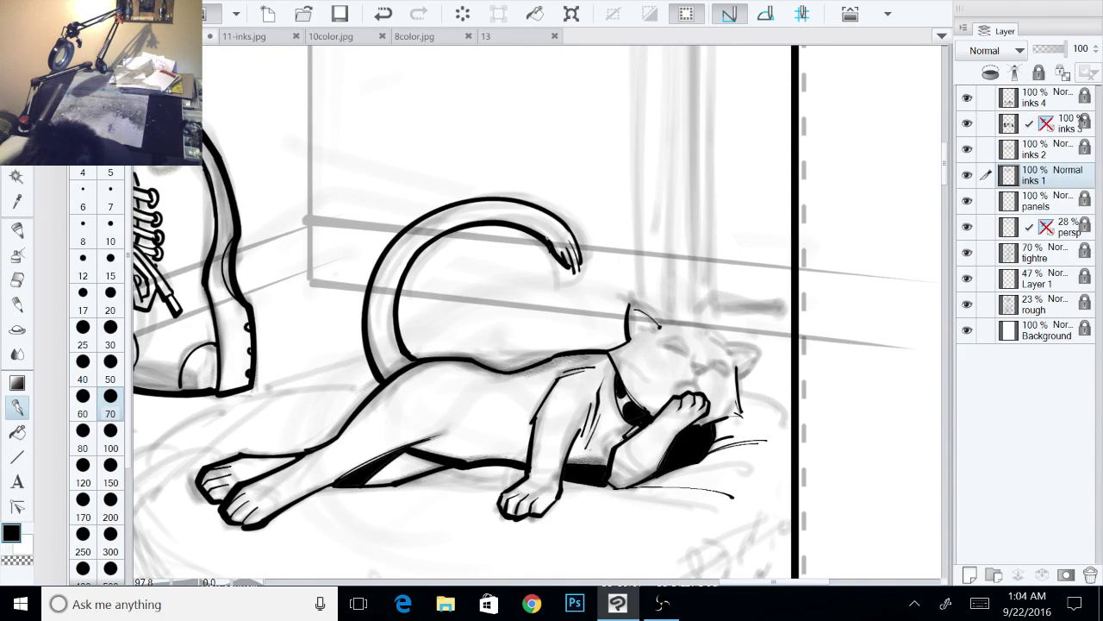
{"action": "key", "text": "c"}
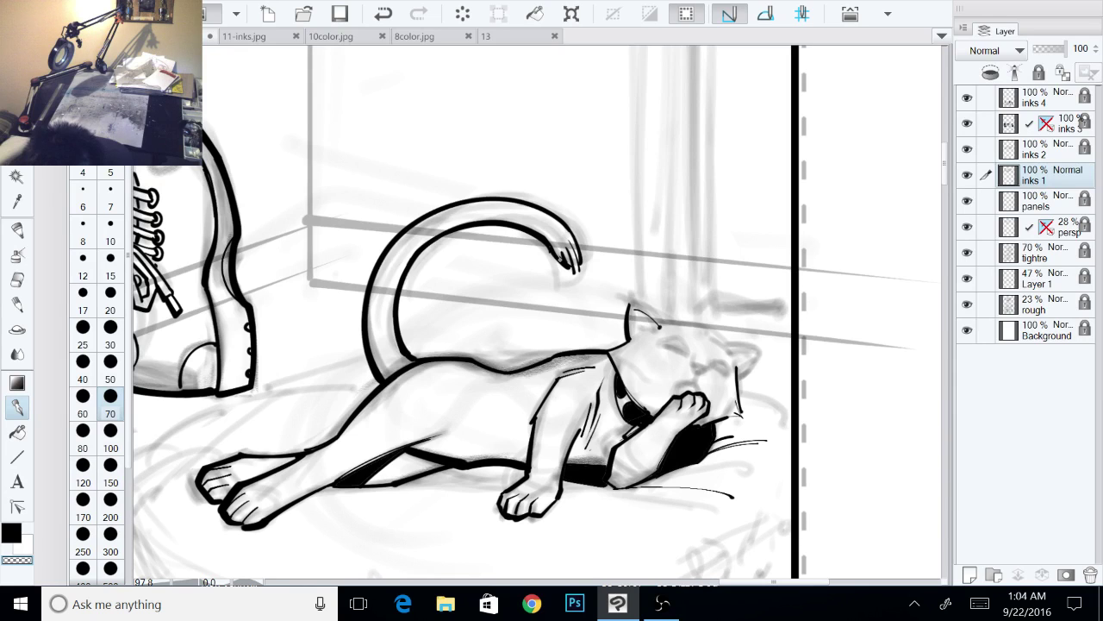
{"action": "key", "text": "c"}
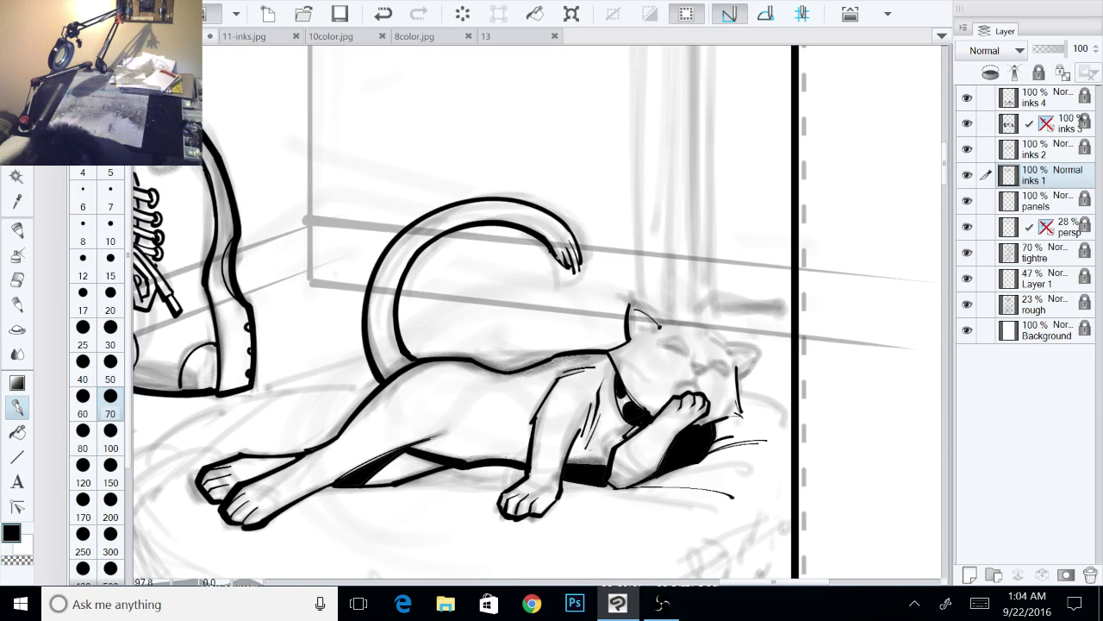
{"action": "key", "text": "c"}
{"action": "left_click_drag", "start_coordinate": [570, 256], "coordinate": [502, 213]}
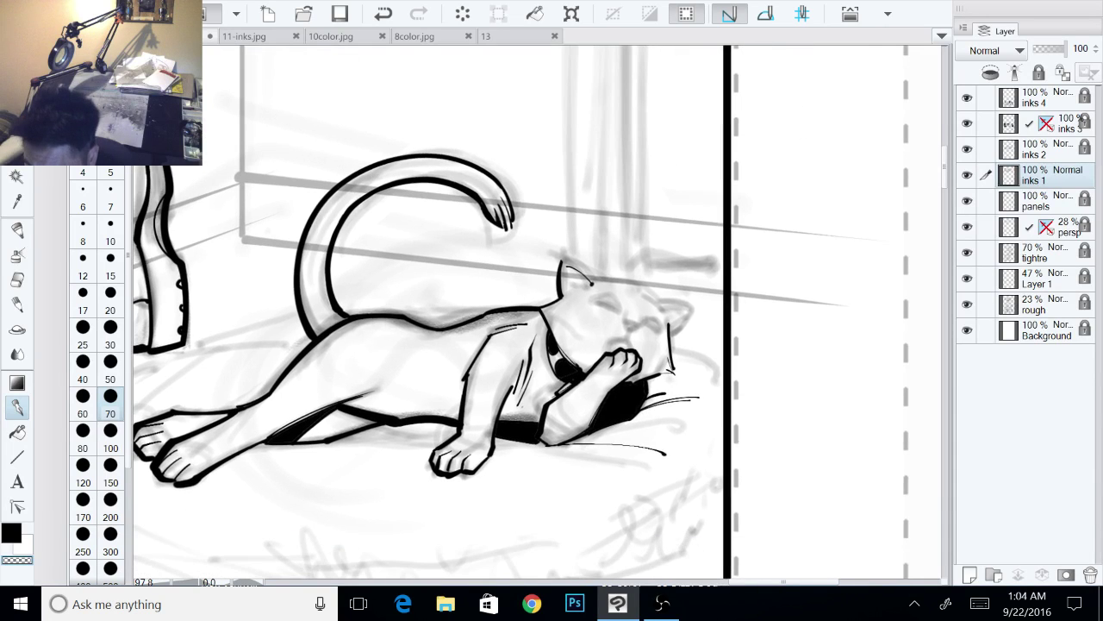
Step: Ink the inside of the cat's near ear, its nose and mouth, and fine fur strokes on the cheek
{"action": "key", "text": "c"}
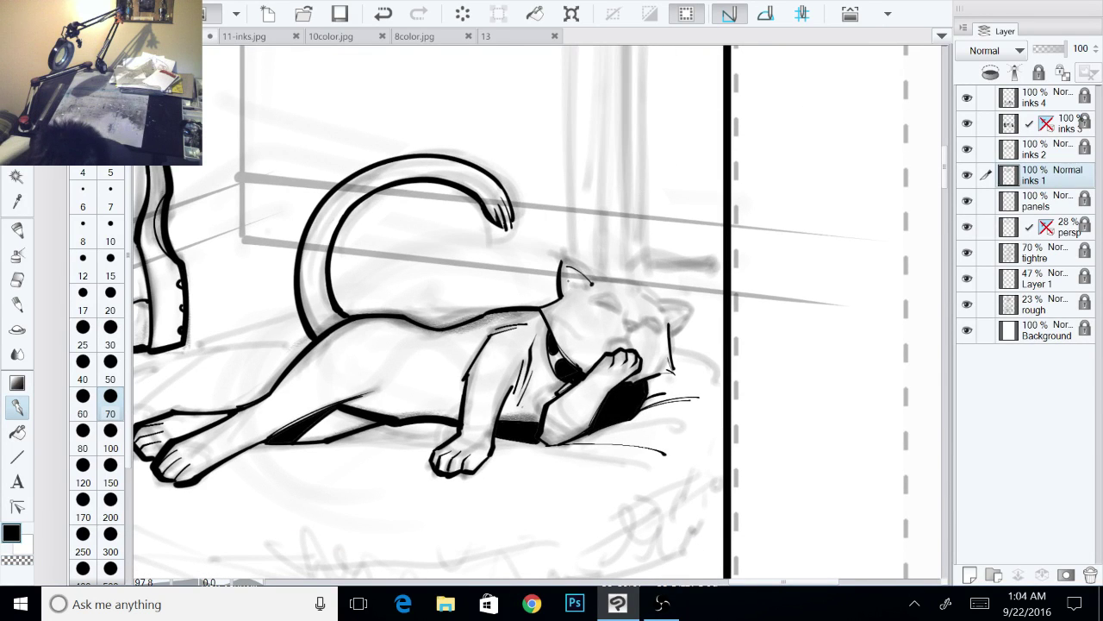
{"action": "mouse_move", "coordinate": [567, 268]}
{"action": "left_mouse_down"}
{"action": "mouse_move", "coordinate": [568, 290]}
{"action": "mouse_move", "coordinate": [569, 273]}
{"action": "mouse_move", "coordinate": [577, 283]}
{"action": "left_mouse_up"}
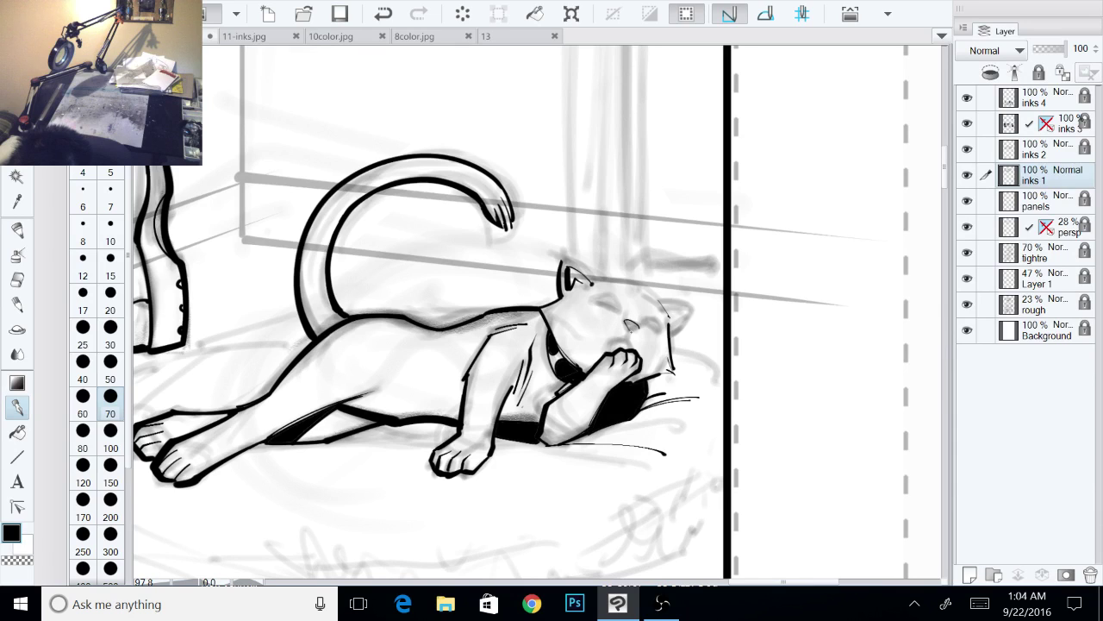
{"action": "mouse_move", "coordinate": [624, 320]}
{"action": "left_mouse_down"}
{"action": "mouse_move", "coordinate": [630, 332]}
{"action": "mouse_move", "coordinate": [642, 326]}
{"action": "left_mouse_up"}
{"action": "mouse_move", "coordinate": [608, 342]}
{"action": "left_mouse_down"}
{"action": "mouse_move", "coordinate": [635, 349]}
{"action": "mouse_move", "coordinate": [607, 344]}
{"action": "left_mouse_up"}
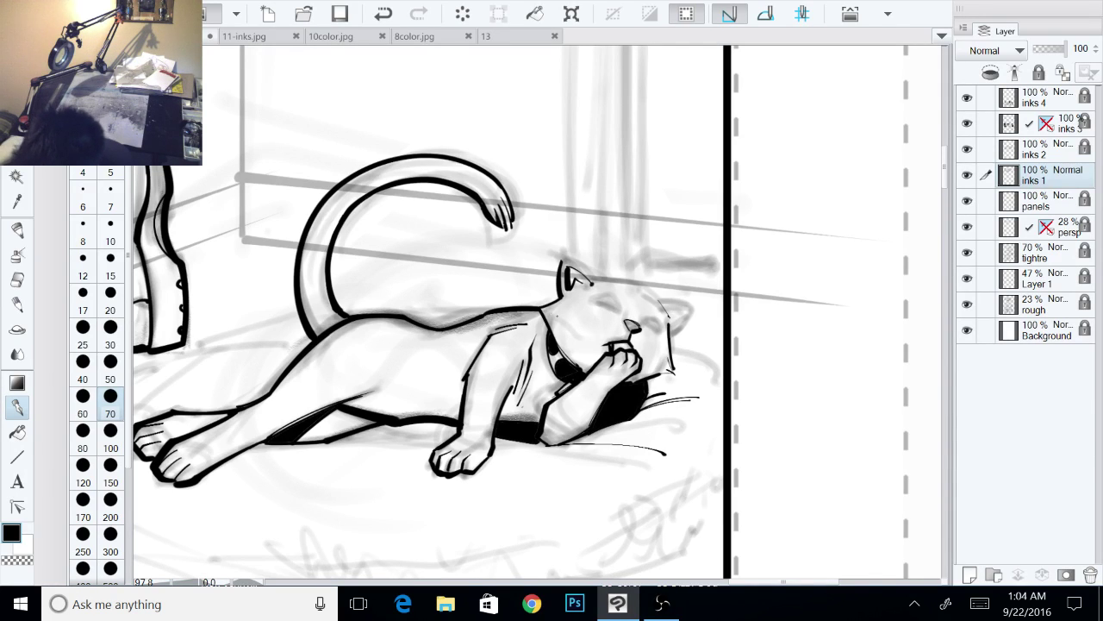
{"action": "mouse_move", "coordinate": [543, 308]}
{"action": "left_mouse_down"}
{"action": "mouse_move", "coordinate": [565, 319]}
{"action": "mouse_move", "coordinate": [495, 311]}
{"action": "left_mouse_up"}
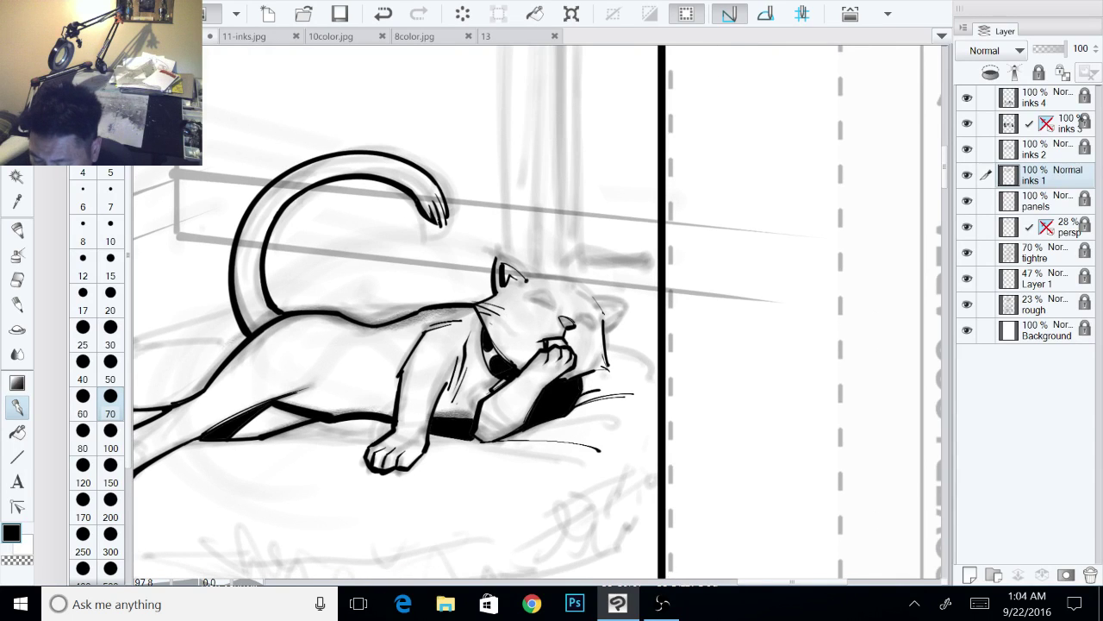
Step: Ink the cat's far ear, and outline the near ear's edge and the top of the head between both ears
{"action": "left_click_drag", "start_coordinate": [638, 362], "coordinate": [649, 303], "text": "shift"}
{"action": "left_click_drag", "start_coordinate": [567, 305], "coordinate": [617, 286]}
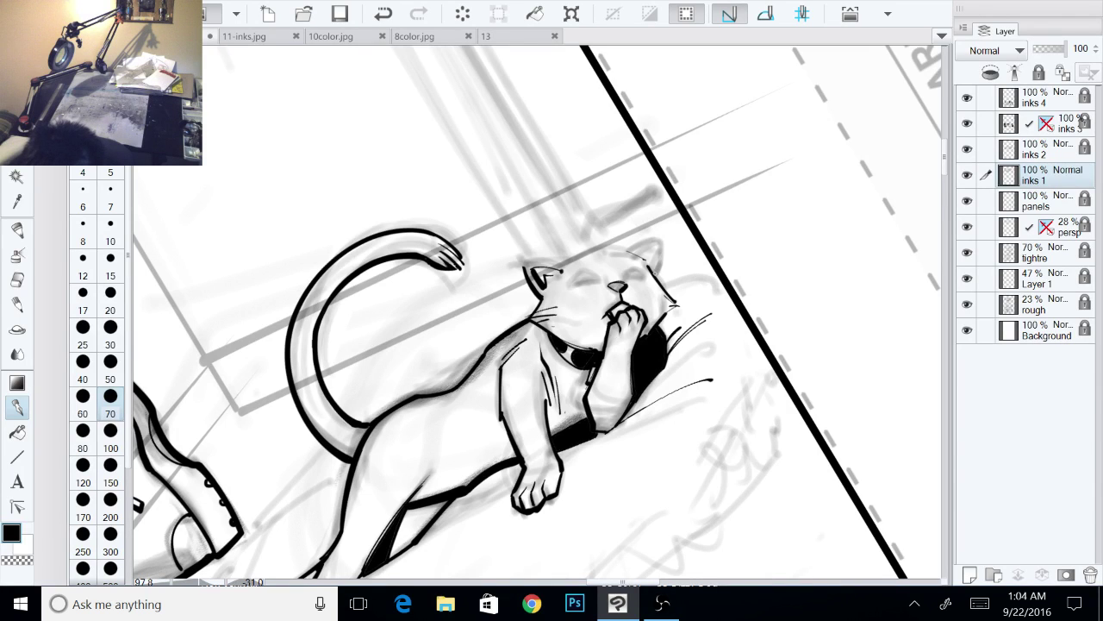
{"action": "mouse_move", "coordinate": [661, 250]}
{"action": "left_mouse_down"}
{"action": "mouse_move", "coordinate": [658, 277]}
{"action": "mouse_move", "coordinate": [648, 245]}
{"action": "mouse_move", "coordinate": [664, 255]}
{"action": "left_mouse_up"}
{"action": "mouse_move", "coordinate": [659, 248]}
{"action": "left_mouse_down"}
{"action": "mouse_move", "coordinate": [664, 278]}
{"action": "mouse_move", "coordinate": [640, 359]}
{"action": "left_mouse_up"}
{"action": "key", "text": "asciicircum"}
{"action": "key", "text": "asciicircum"}
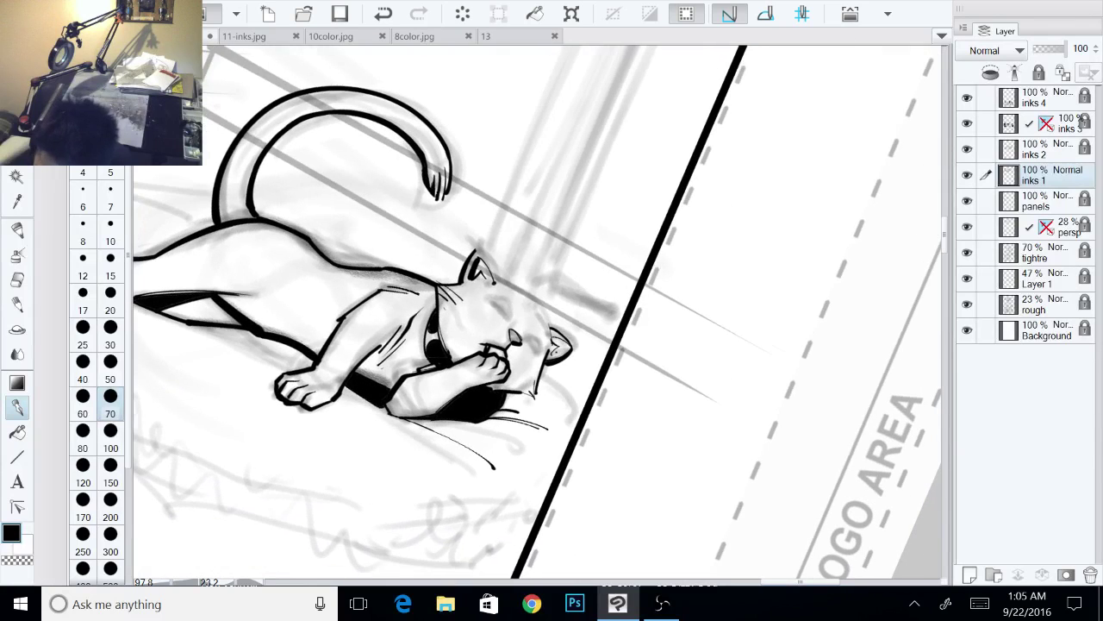
{"action": "left_click_drag", "start_coordinate": [479, 251], "coordinate": [554, 328]}
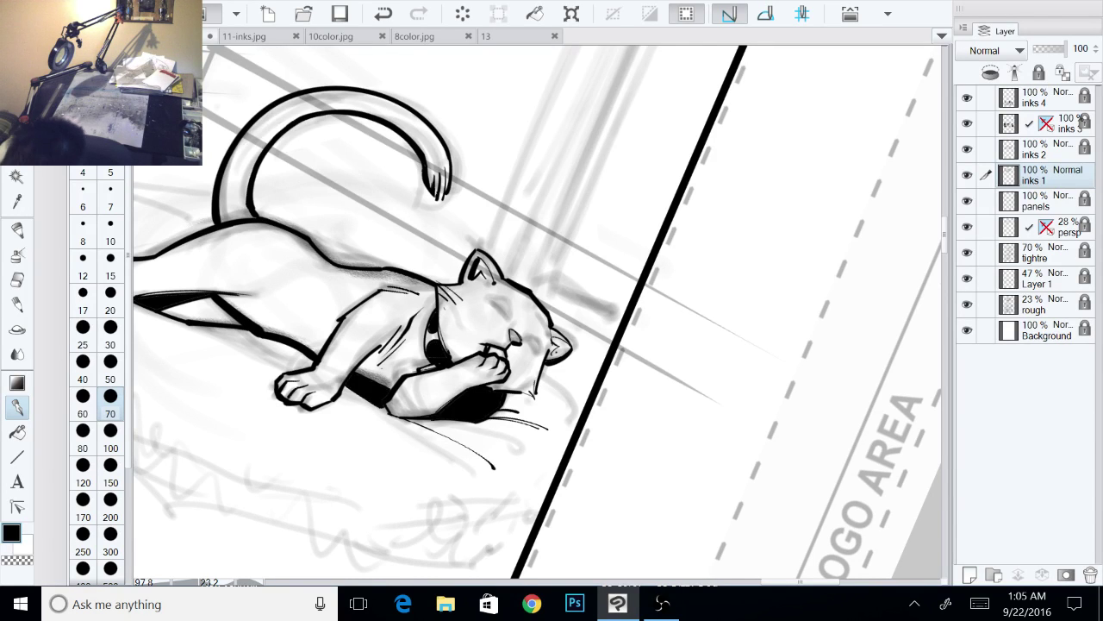
Step: Ink the cat's two closed eyes with curved lids and add small crease lines around the brow and muzzle
{"action": "mouse_move", "coordinate": [492, 301]}
{"action": "left_mouse_down"}
{"action": "mouse_move", "coordinate": [509, 314]}
{"action": "mouse_move", "coordinate": [497, 303]}
{"action": "left_mouse_up"}
{"action": "left_click_drag", "start_coordinate": [493, 301], "coordinate": [539, 356]}
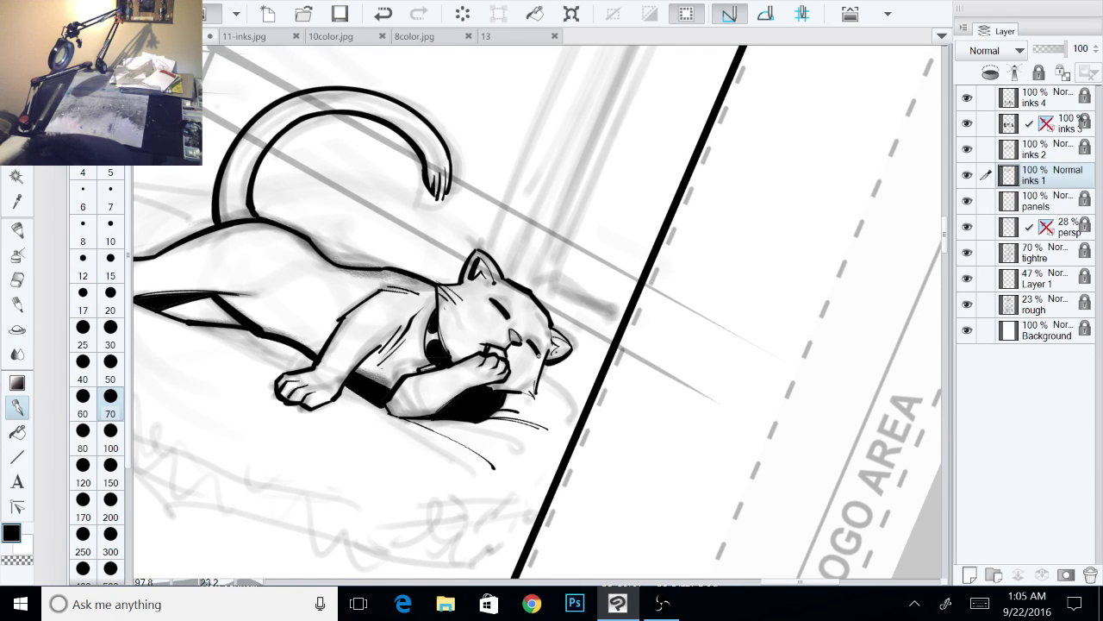
{"action": "left_click_drag", "start_coordinate": [490, 297], "coordinate": [544, 356]}
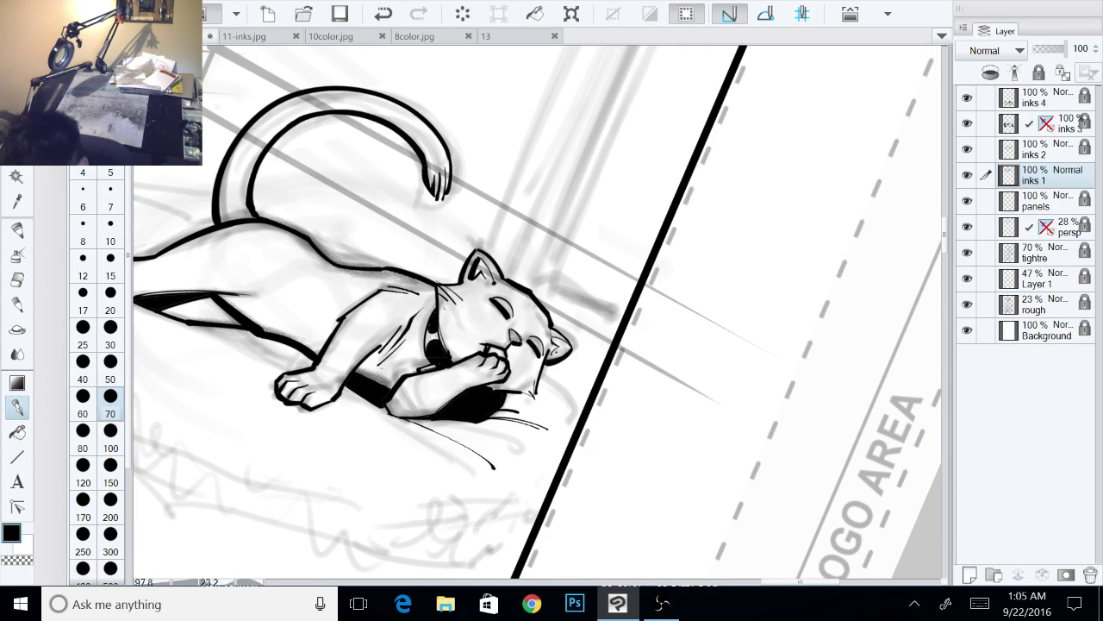
{"action": "key", "text": "ctrl+at"}
{"action": "left_click_drag", "start_coordinate": [515, 316], "coordinate": [597, 302]}
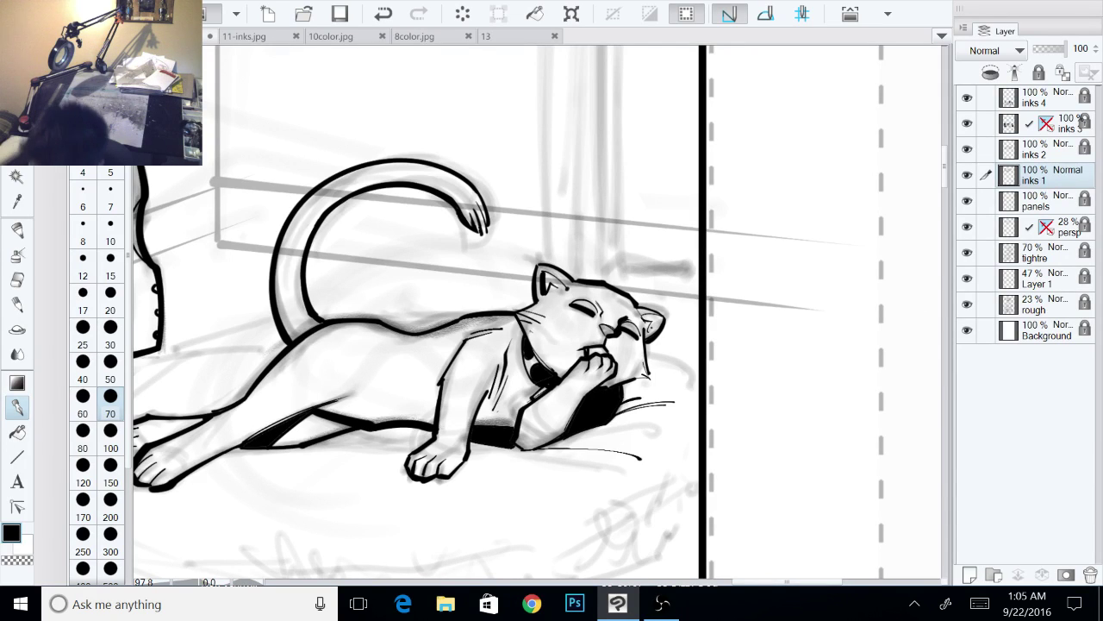
{"action": "left_click_drag", "start_coordinate": [539, 393], "coordinate": [577, 315]}
{"action": "scroll", "coordinate": [764, 316], "scroll_direction": "down", "scroll_amount": 3}
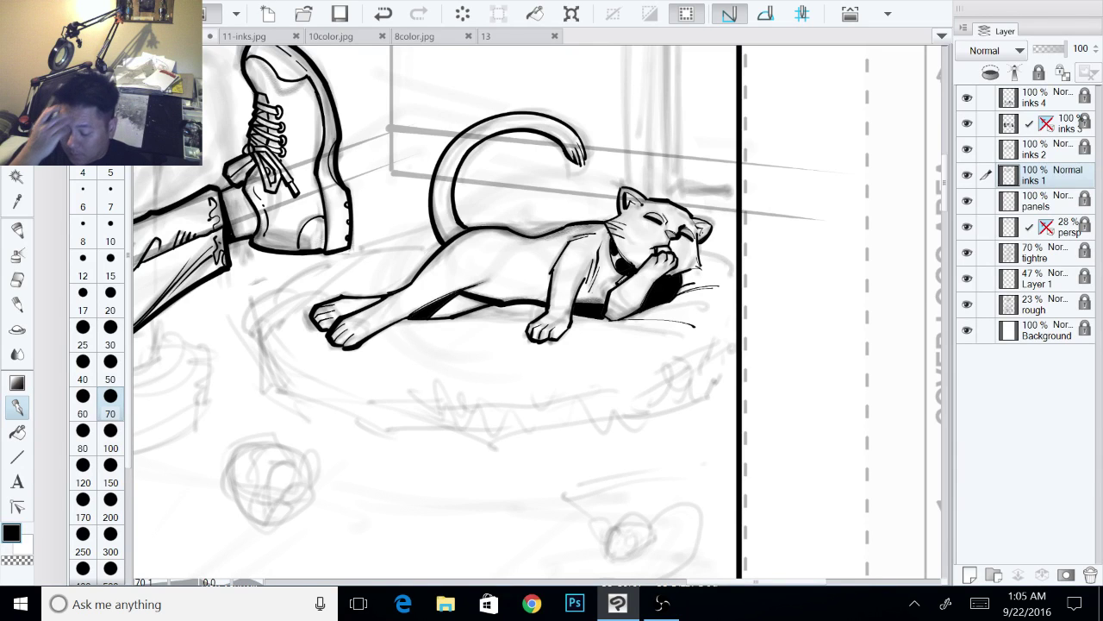
Step: Outline the left end of the cat's bed and its back edge from the shoe to the cat's tail
{"action": "left_click_drag", "start_coordinate": [774, 444], "coordinate": [787, 479]}
{"action": "scroll", "coordinate": [802, 457], "scroll_direction": "down", "scroll_amount": 5}
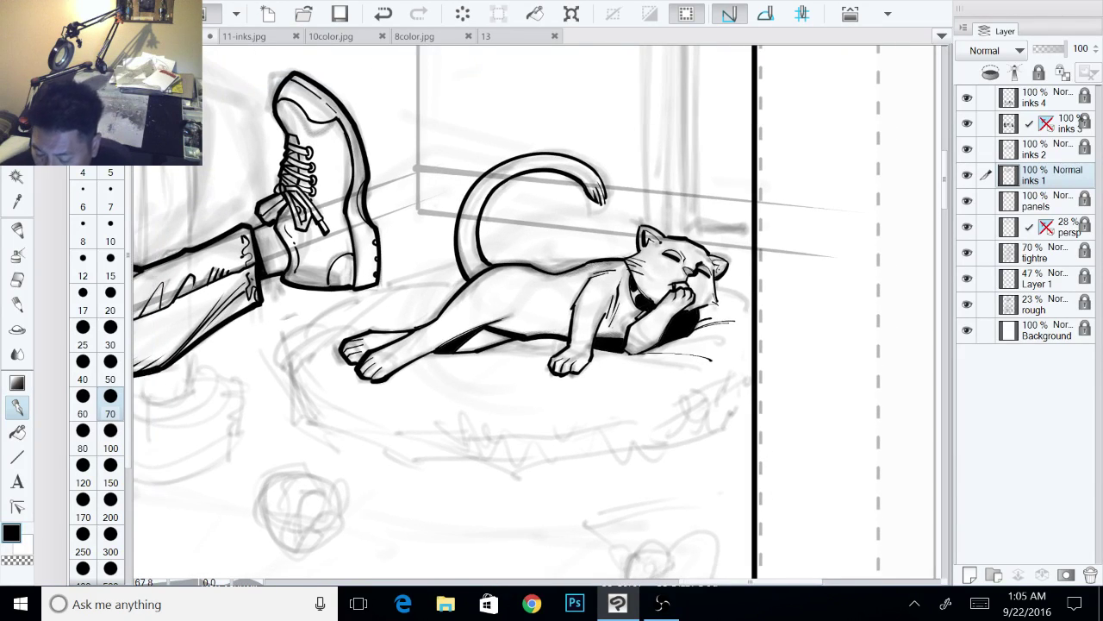
{"action": "left_click_drag", "start_coordinate": [552, 345], "coordinate": [532, 331]}
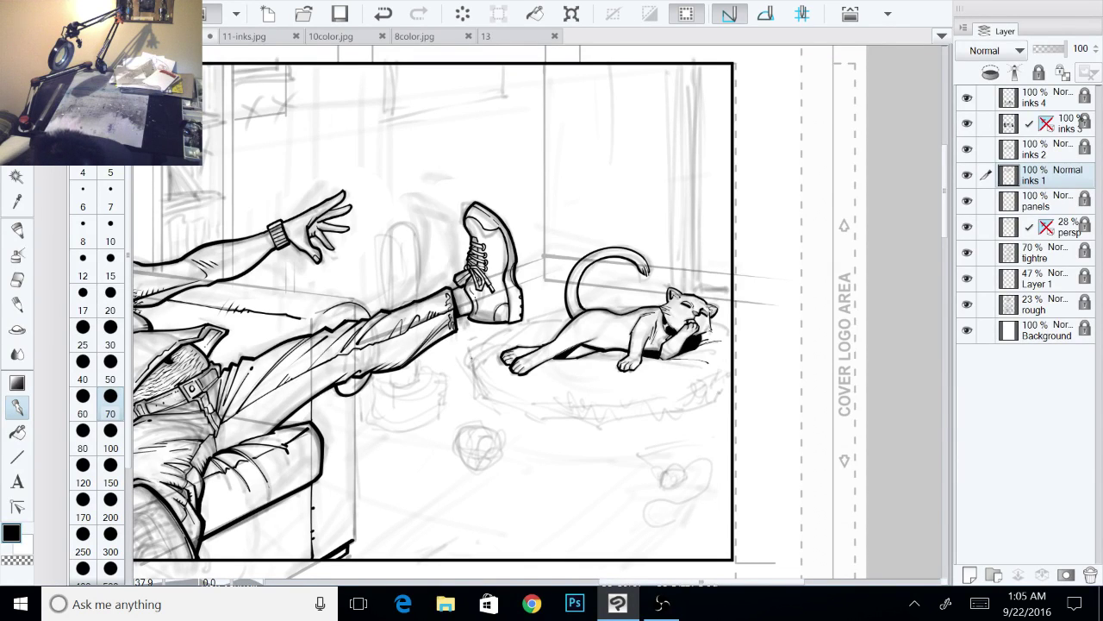
{"action": "left_click_drag", "start_coordinate": [471, 354], "coordinate": [497, 400]}
{"action": "left_click_drag", "start_coordinate": [485, 337], "coordinate": [471, 355]}
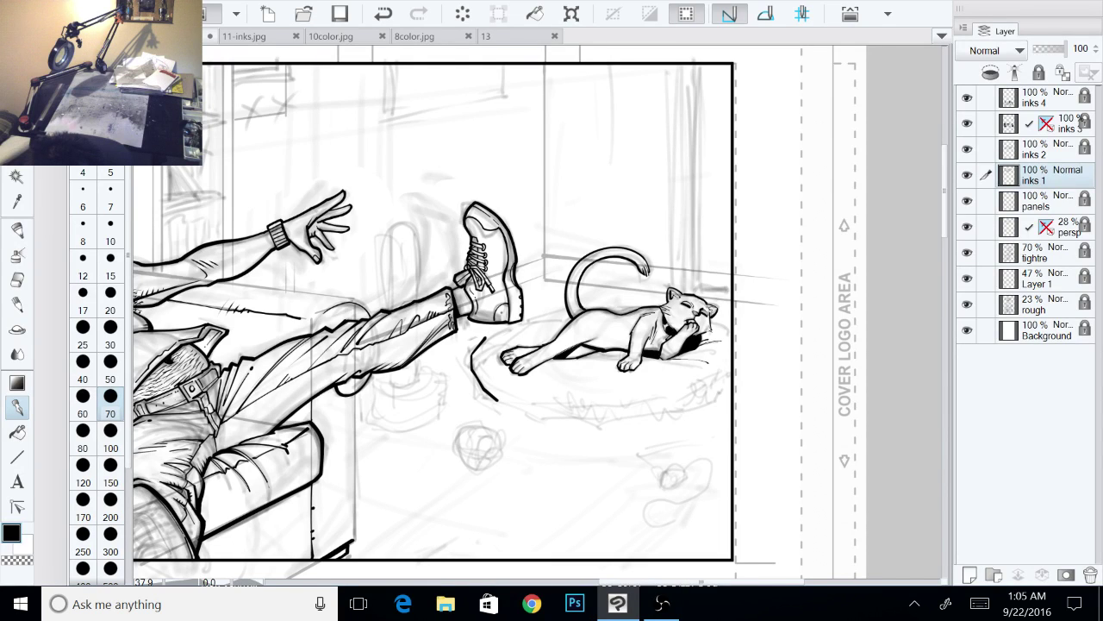
{"action": "mouse_move", "coordinate": [506, 322]}
{"action": "left_mouse_down"}
{"action": "mouse_move", "coordinate": [488, 334]}
{"action": "mouse_move", "coordinate": [572, 303]}
{"action": "left_mouse_up"}
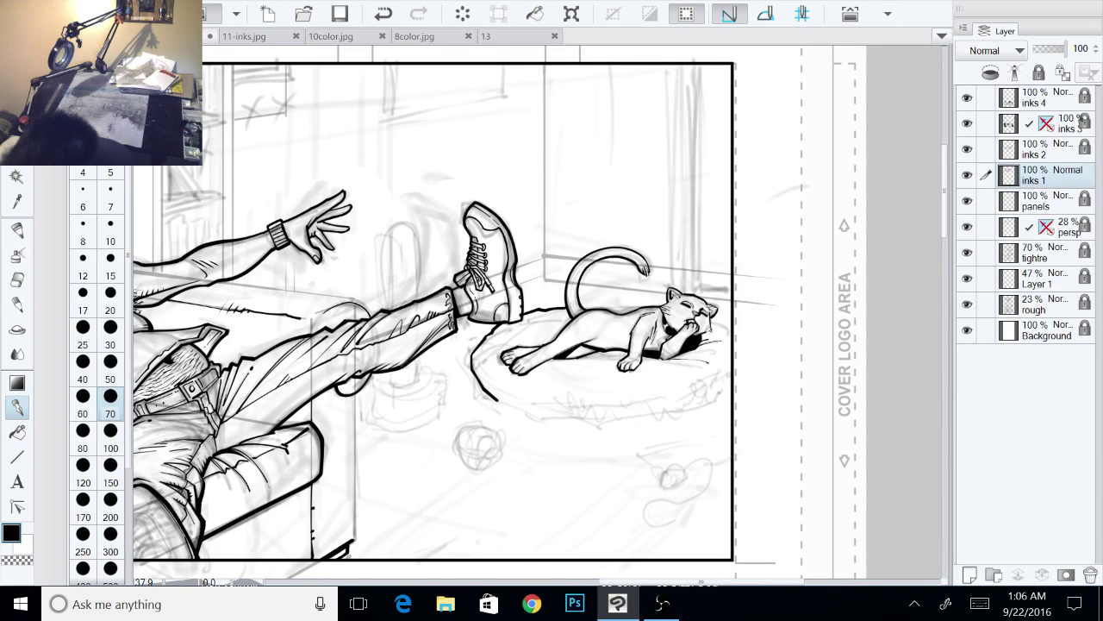
Step: Ink the bed's back edge behind the cat's body and the short curve from its head to the panel border
{"action": "left_click_drag", "start_coordinate": [791, 192], "coordinate": [802, 402]}
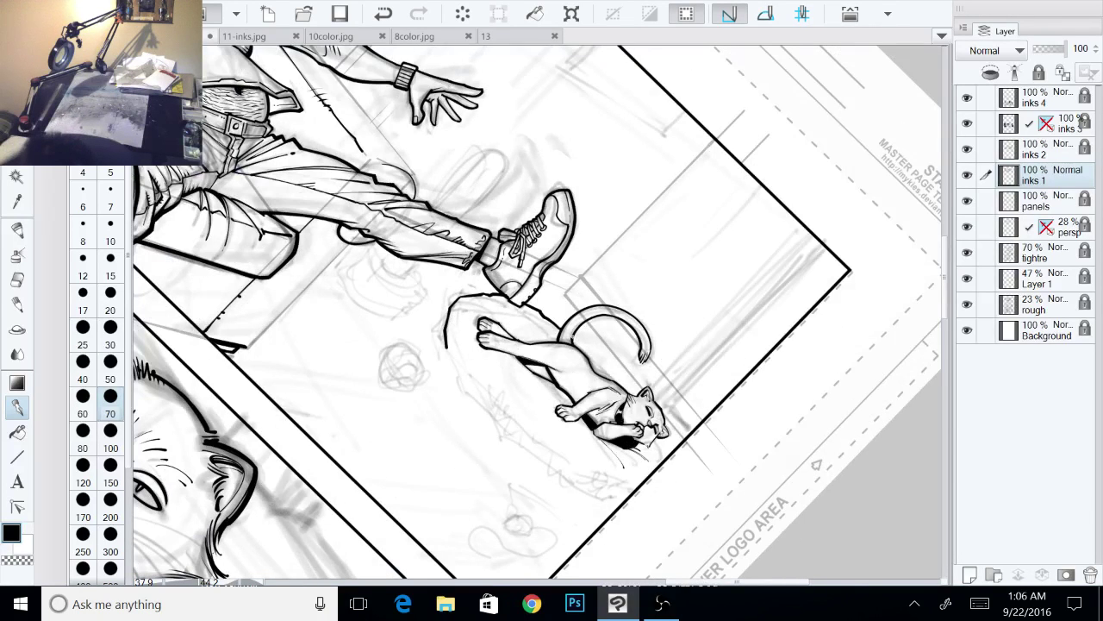
{"action": "left_click_drag", "start_coordinate": [572, 334], "coordinate": [608, 380]}
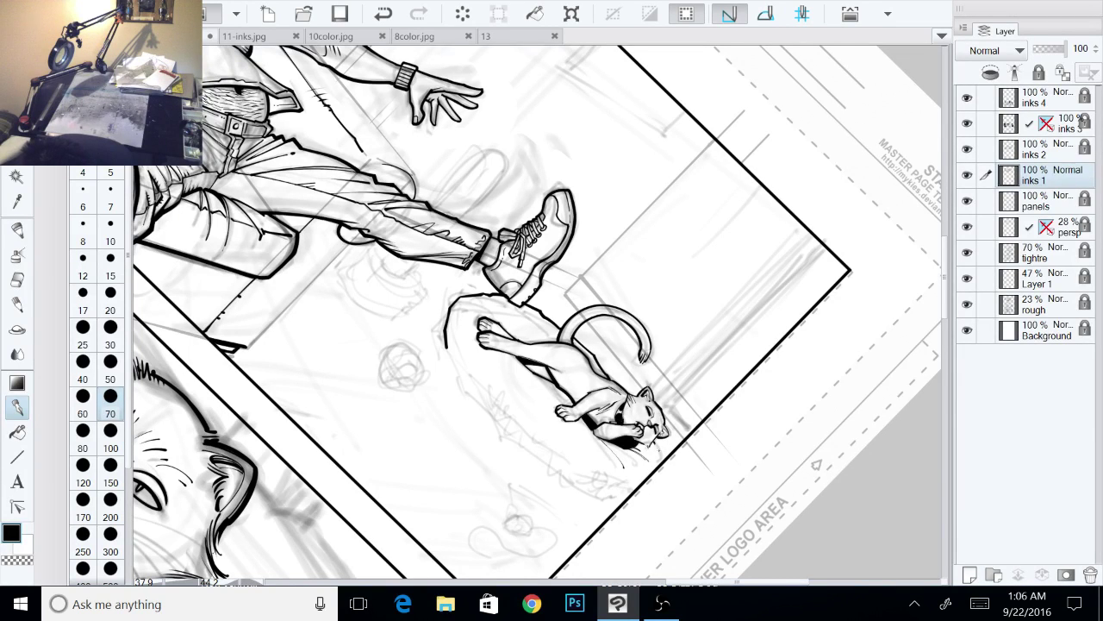
{"action": "left_click_drag", "start_coordinate": [653, 442], "coordinate": [661, 462]}
{"action": "left_click_drag", "start_coordinate": [535, 387], "coordinate": [537, 298]}
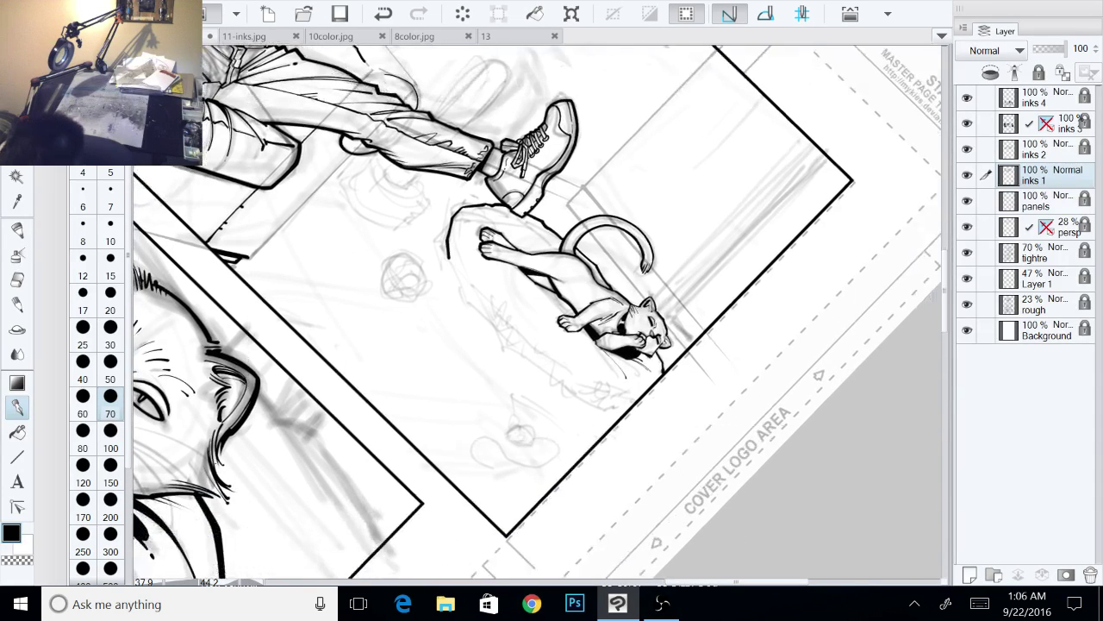
Step: Ink the long curved front edge of the cat's bed, continuing from its left end toward the panel border
{"action": "left_click_drag", "start_coordinate": [672, 379], "coordinate": [686, 339]}
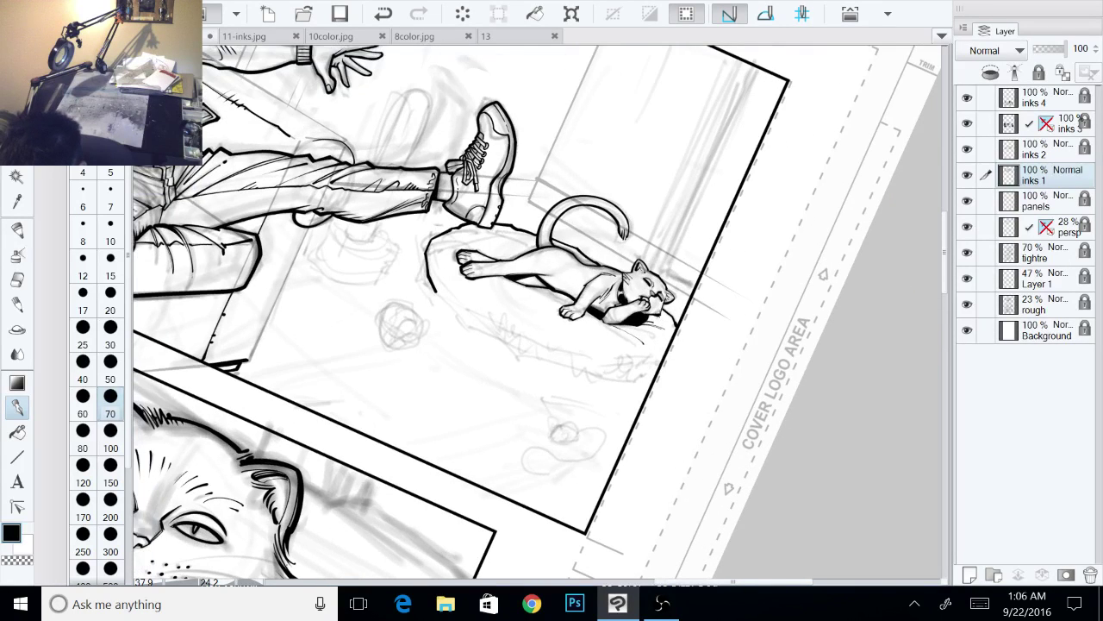
{"action": "scroll", "coordinate": [689, 276], "scroll_direction": "up", "scroll_amount": 3}
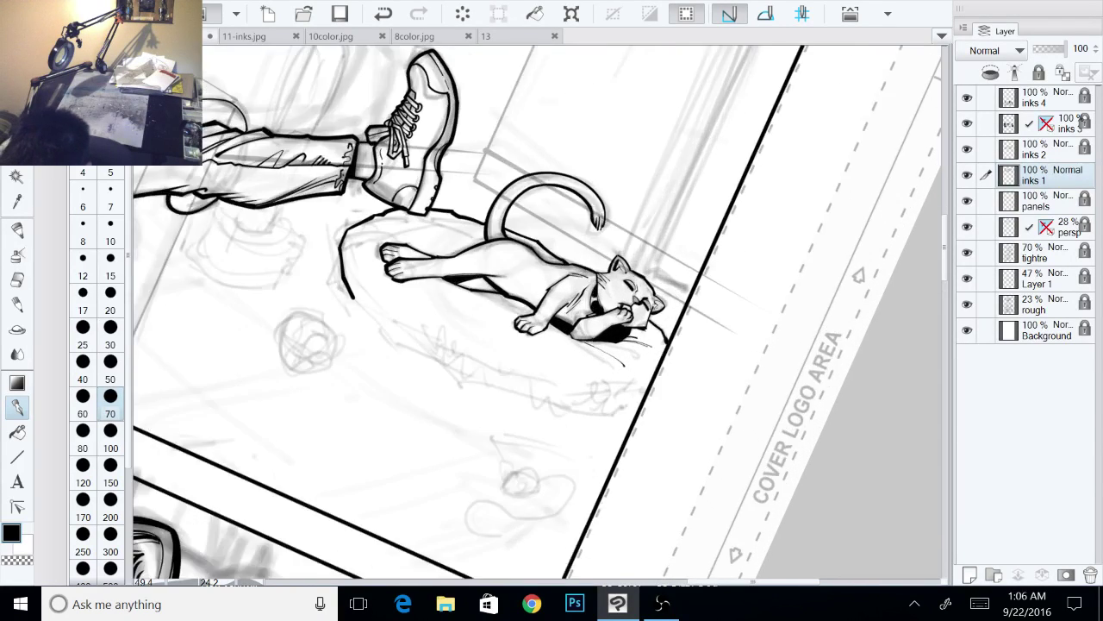
{"action": "left_click_drag", "start_coordinate": [636, 283], "coordinate": [712, 349]}
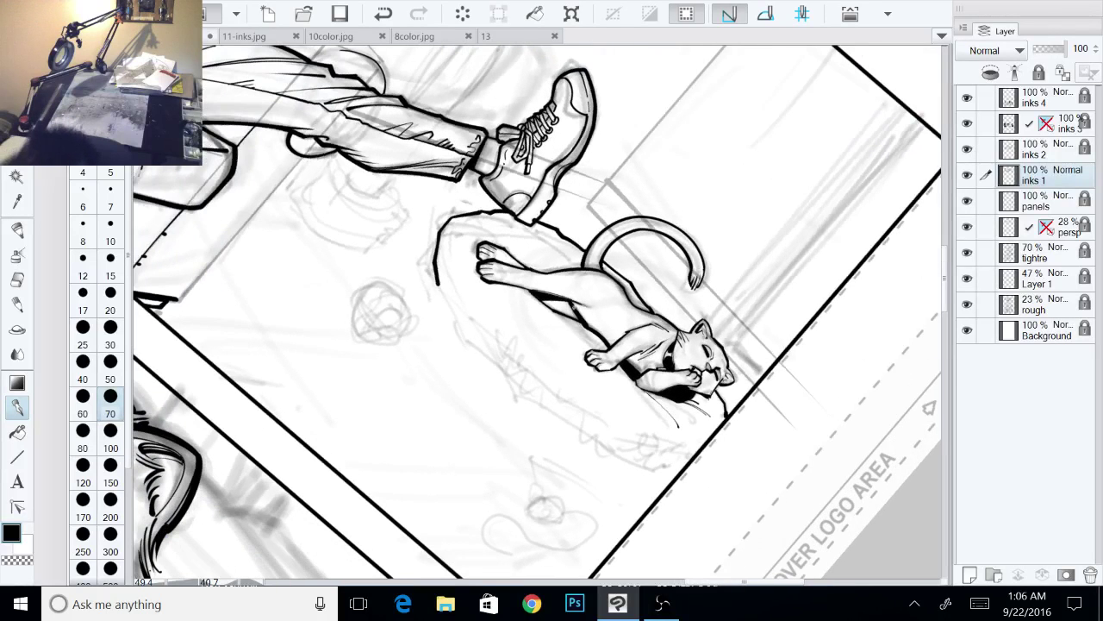
{"action": "mouse_move", "coordinate": [553, 312]}
{"action": "left_mouse_down"}
{"action": "mouse_move", "coordinate": [604, 353]}
{"action": "mouse_move", "coordinate": [577, 310]}
{"action": "left_mouse_up"}
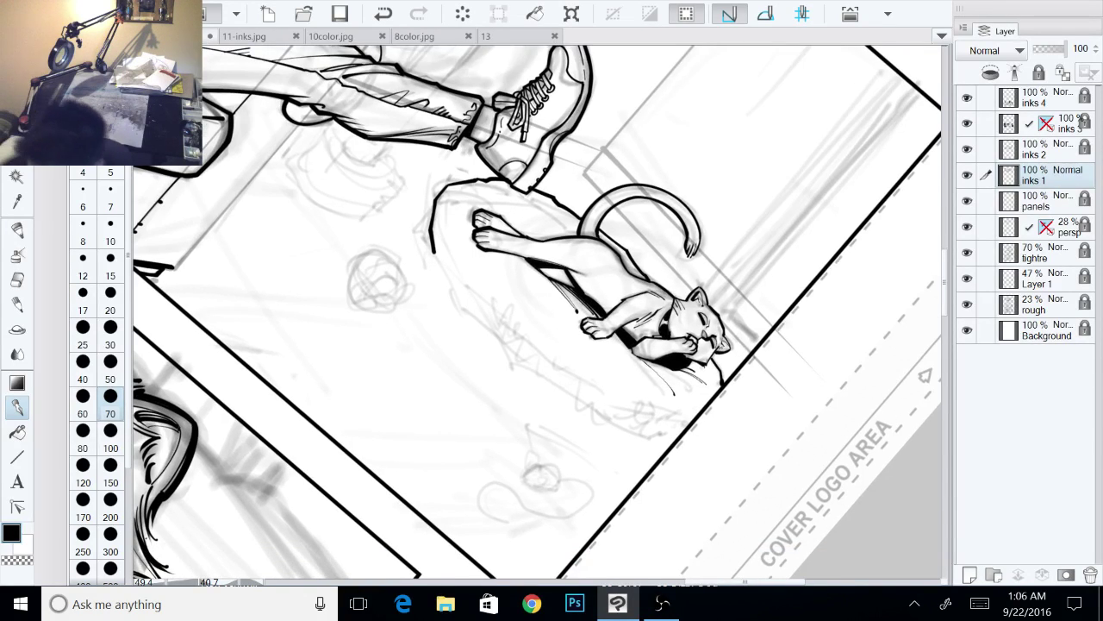
{"action": "left_click_drag", "start_coordinate": [434, 251], "coordinate": [454, 294]}
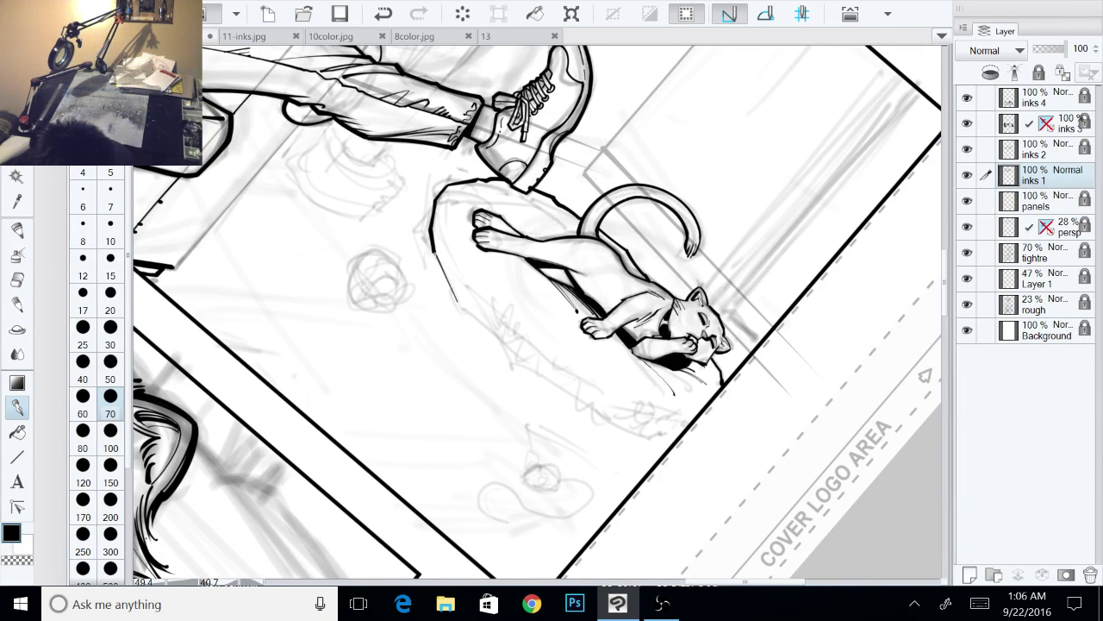
{"action": "mouse_move", "coordinate": [432, 252]}
{"action": "left_mouse_down"}
{"action": "mouse_move", "coordinate": [456, 301]}
{"action": "mouse_move", "coordinate": [596, 413]}
{"action": "left_mouse_up"}
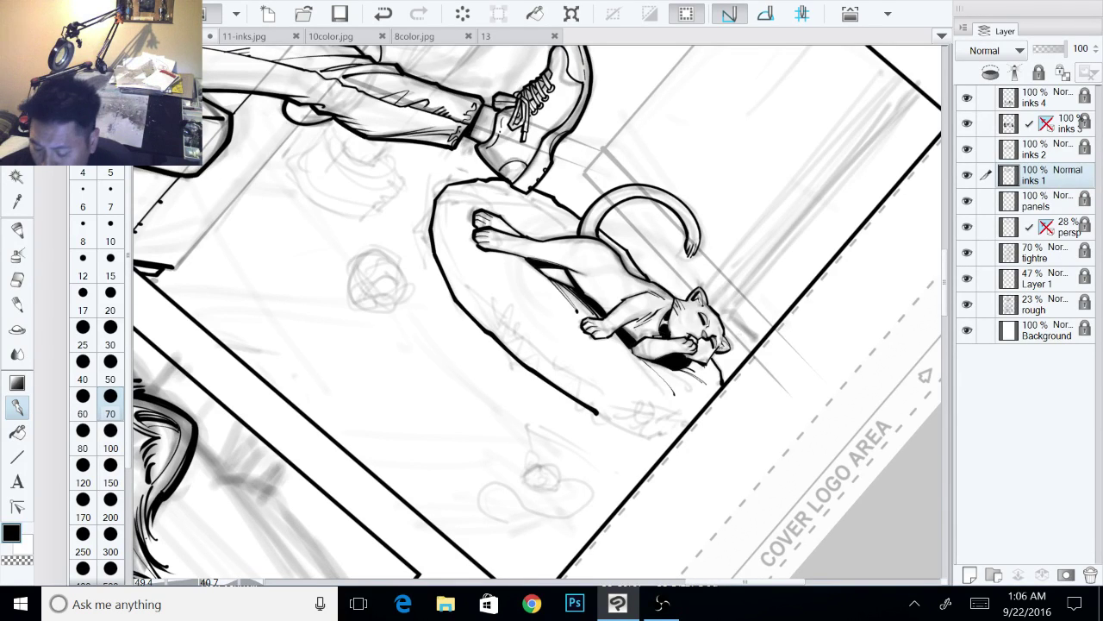
Step: Ink the bed's right end from the panel border down to join the front edge
{"action": "left_click_drag", "start_coordinate": [754, 153], "coordinate": [483, 51]}
{"action": "left_click", "coordinate": [680, 248], "text": "ctrl+shift"}
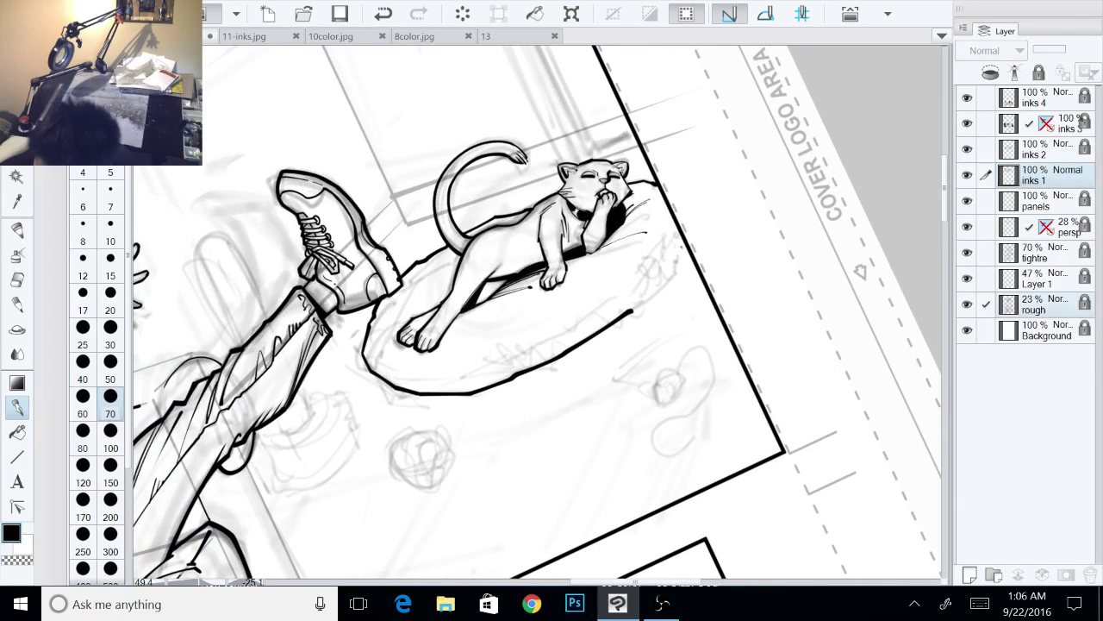
{"action": "left_click_drag", "start_coordinate": [685, 237], "coordinate": [676, 274]}
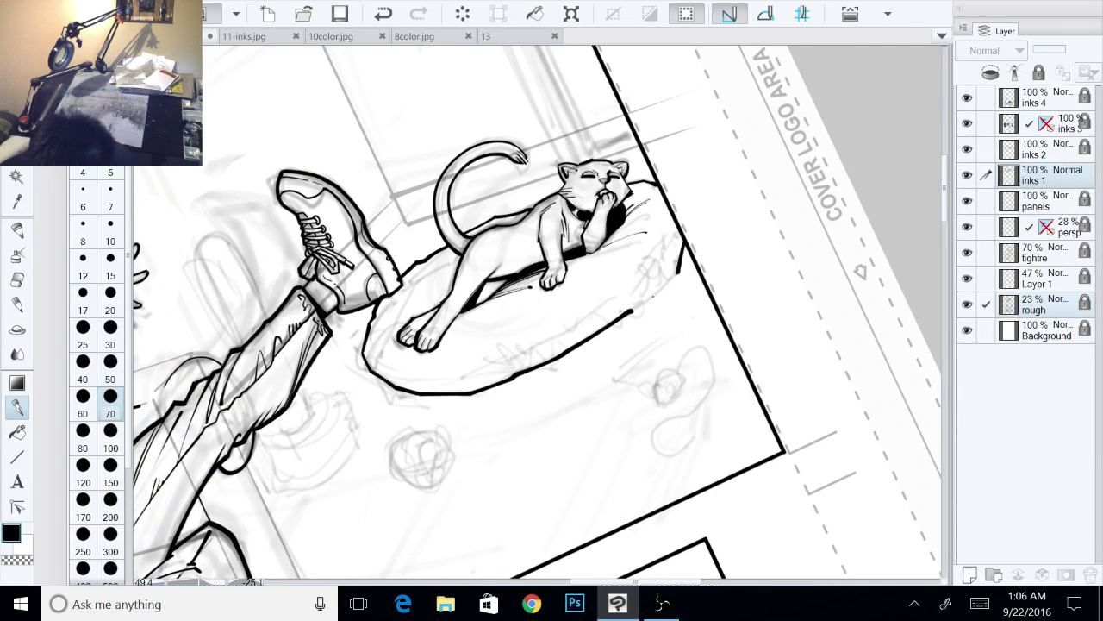
{"action": "key", "text": "minus"}
{"action": "key", "text": "minus"}
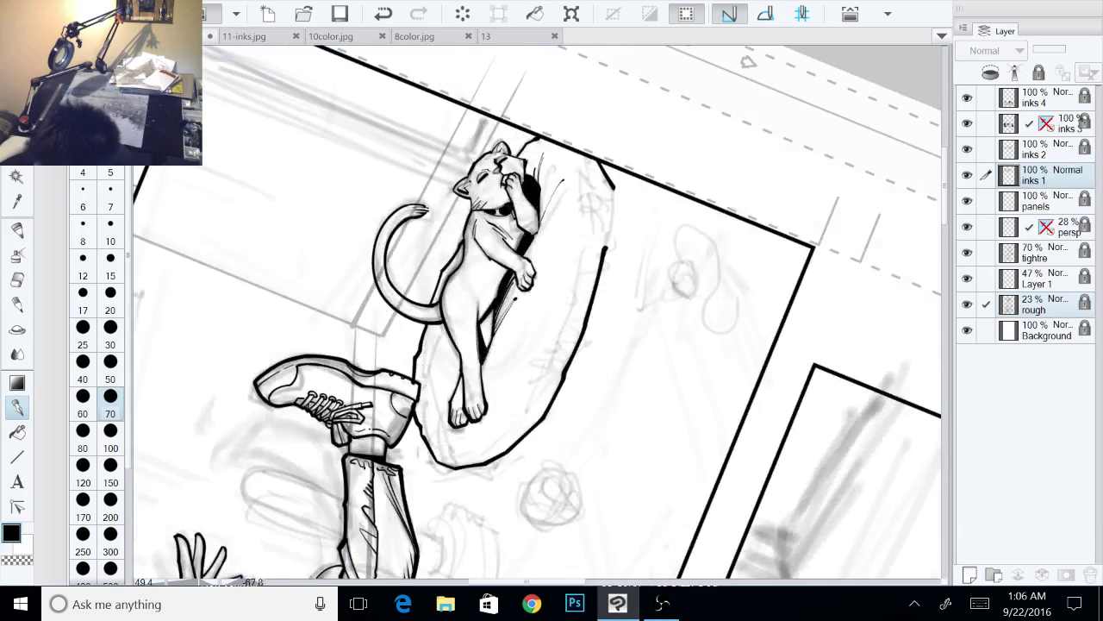
{"action": "left_click_drag", "start_coordinate": [612, 182], "coordinate": [593, 299]}
Step: Smooth the join in the bed's right edge with transparent colour, and thicken the line near the panel border
{"action": "key", "text": "c"}
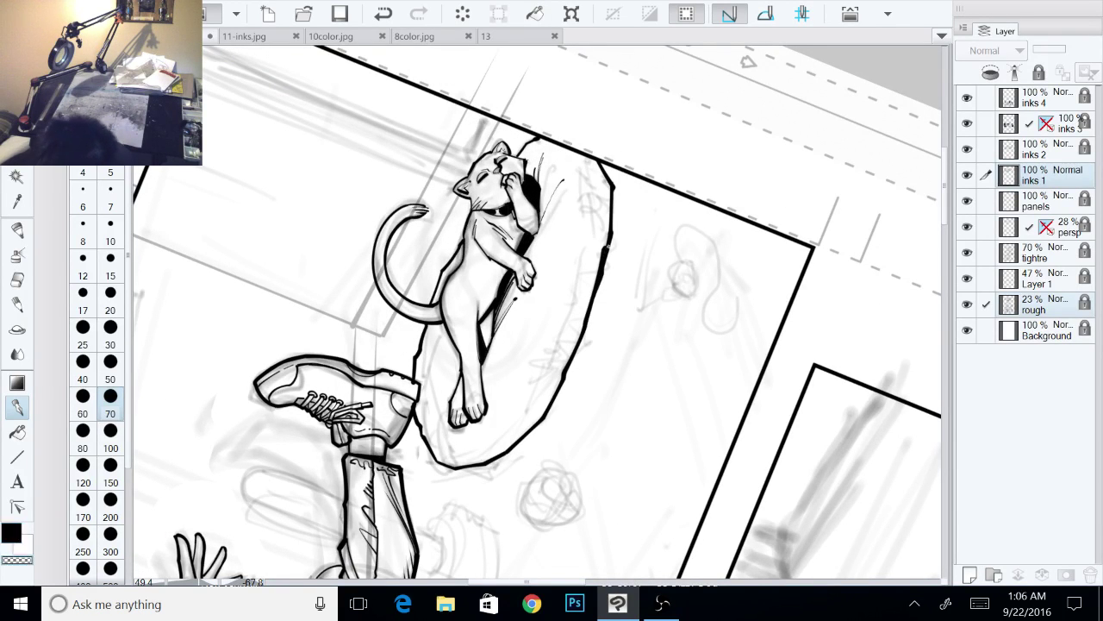
{"action": "left_click_drag", "start_coordinate": [602, 251], "coordinate": [594, 289]}
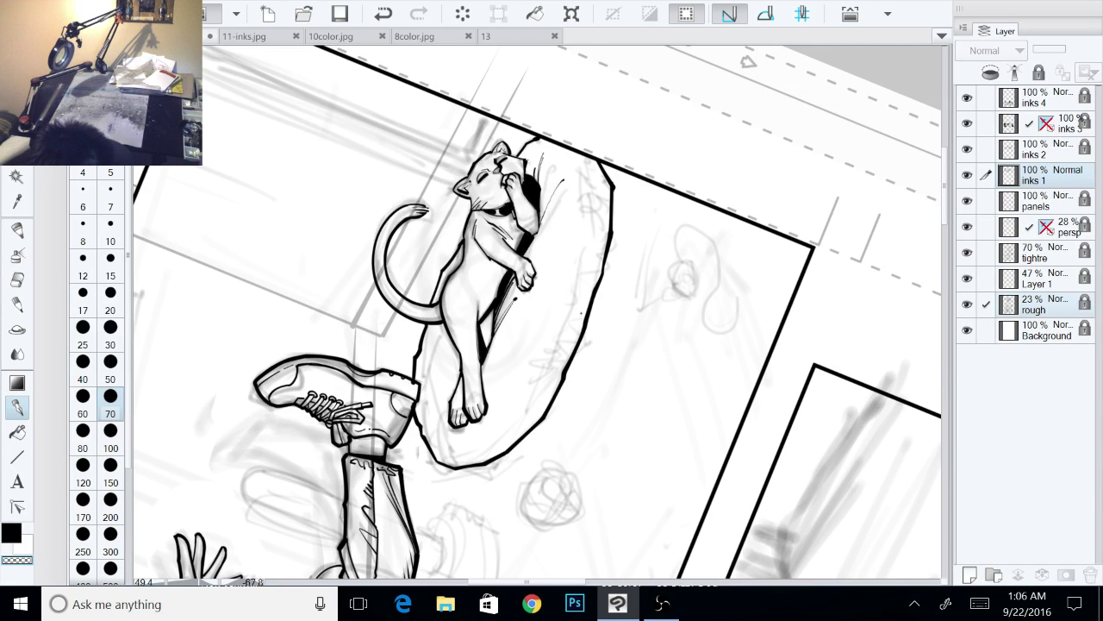
{"action": "key", "text": "c"}
{"action": "left_click_drag", "start_coordinate": [612, 234], "coordinate": [594, 296]}
{"action": "left_click_drag", "start_coordinate": [601, 161], "coordinate": [612, 219]}
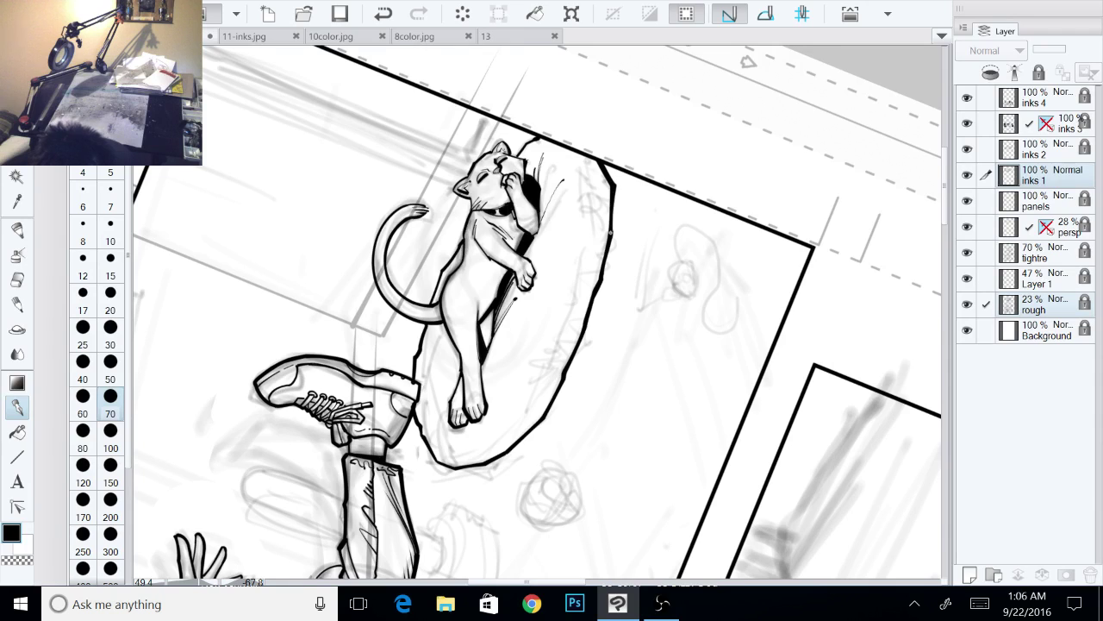
Step: Thicken the lower left part of the bed's front outline and trim the excess ink with transparent colour
{"action": "left_click_drag", "start_coordinate": [662, 401], "coordinate": [630, 343]}
{"action": "left_click_drag", "start_coordinate": [659, 464], "coordinate": [595, 496]}
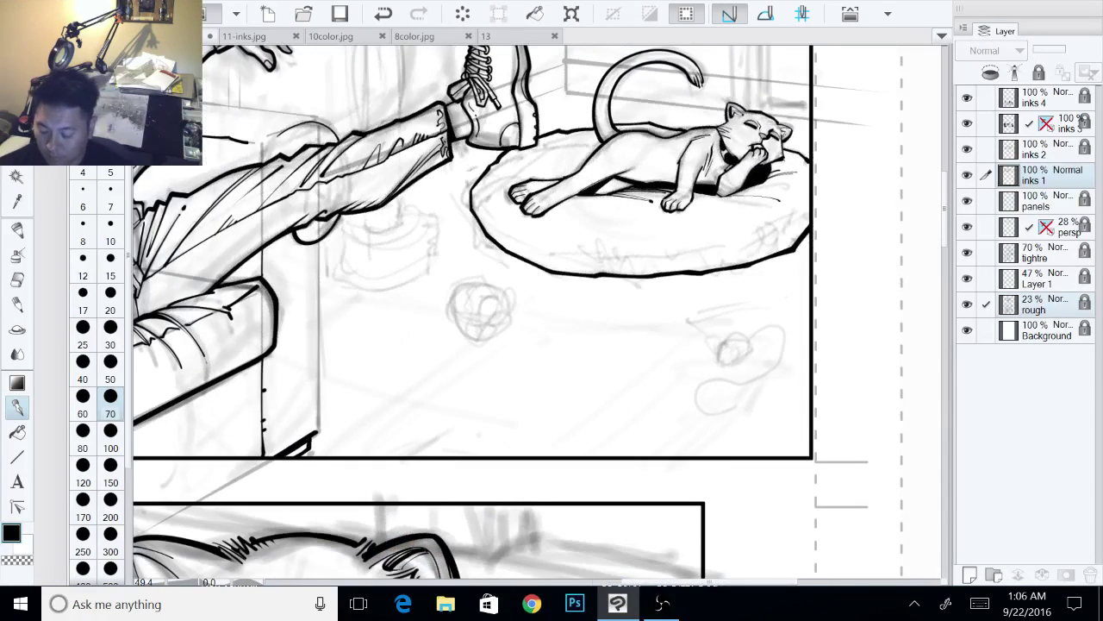
{"action": "left_click_drag", "start_coordinate": [594, 336], "coordinate": [598, 492]}
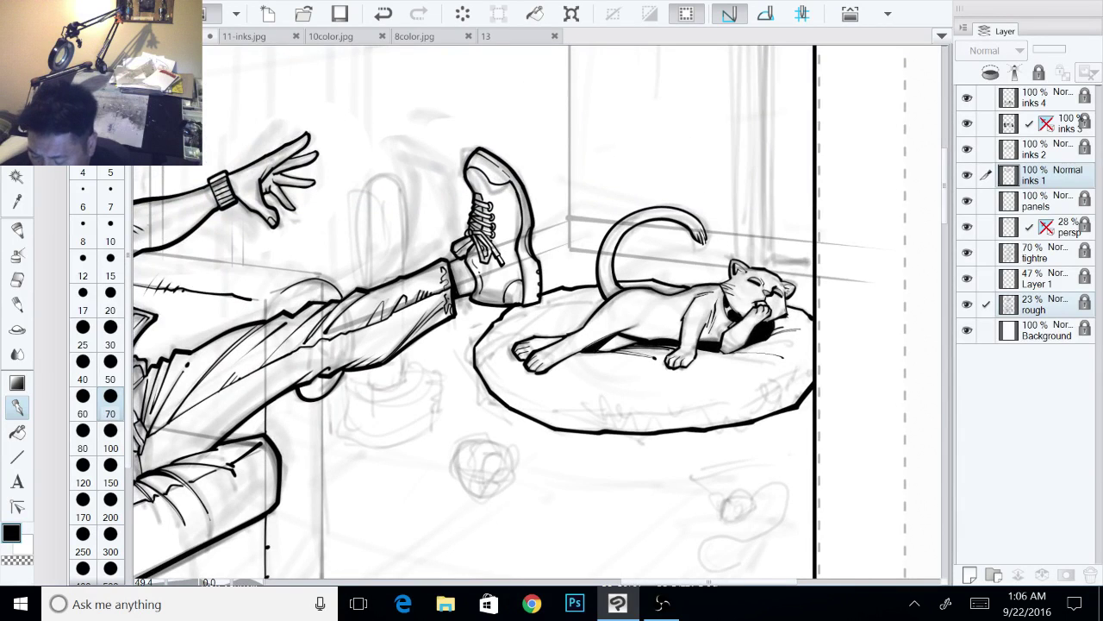
{"action": "left_click_drag", "start_coordinate": [603, 345], "coordinate": [538, 305]}
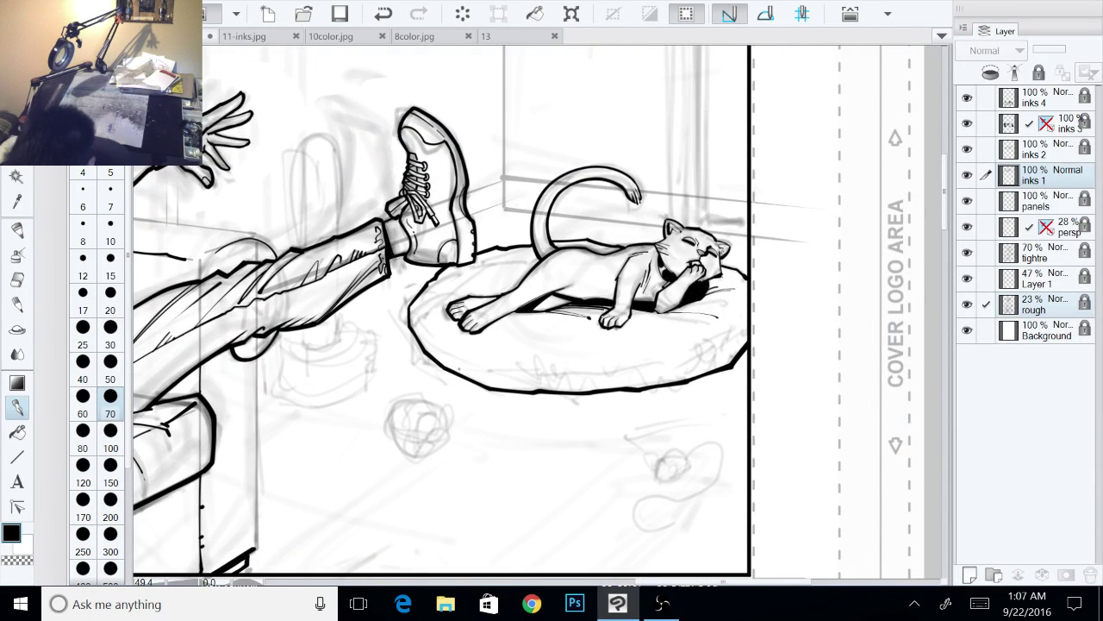
{"action": "left_click_drag", "start_coordinate": [436, 362], "coordinate": [527, 393]}
{"action": "left_click_drag", "start_coordinate": [462, 373], "coordinate": [537, 391]}
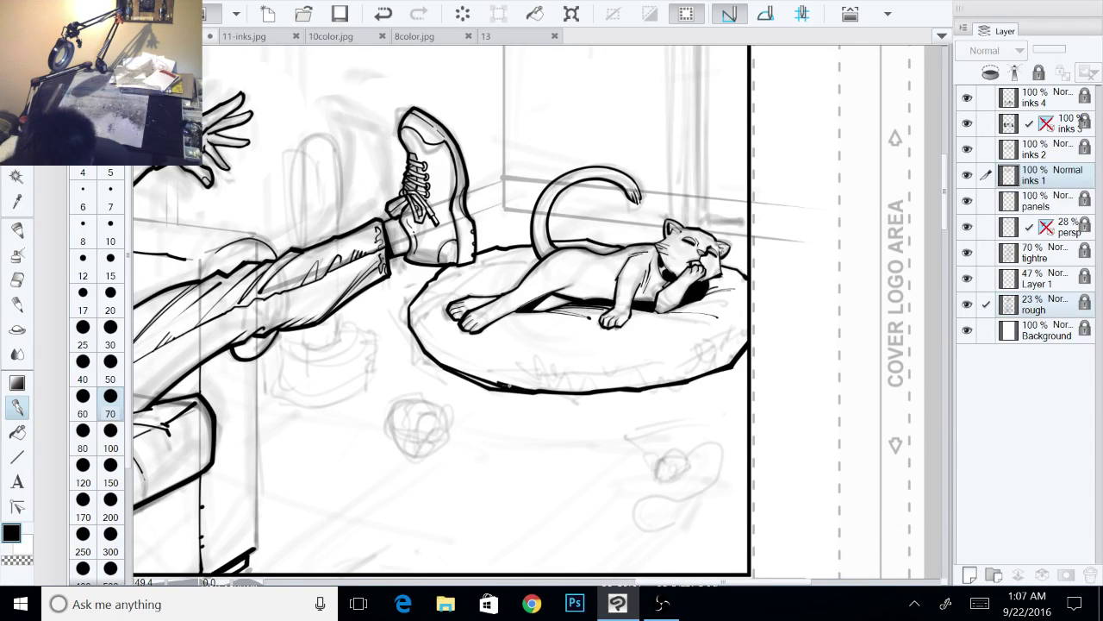
{"action": "key", "text": "c"}
{"action": "left_click_drag", "start_coordinate": [448, 371], "coordinate": [532, 397]}
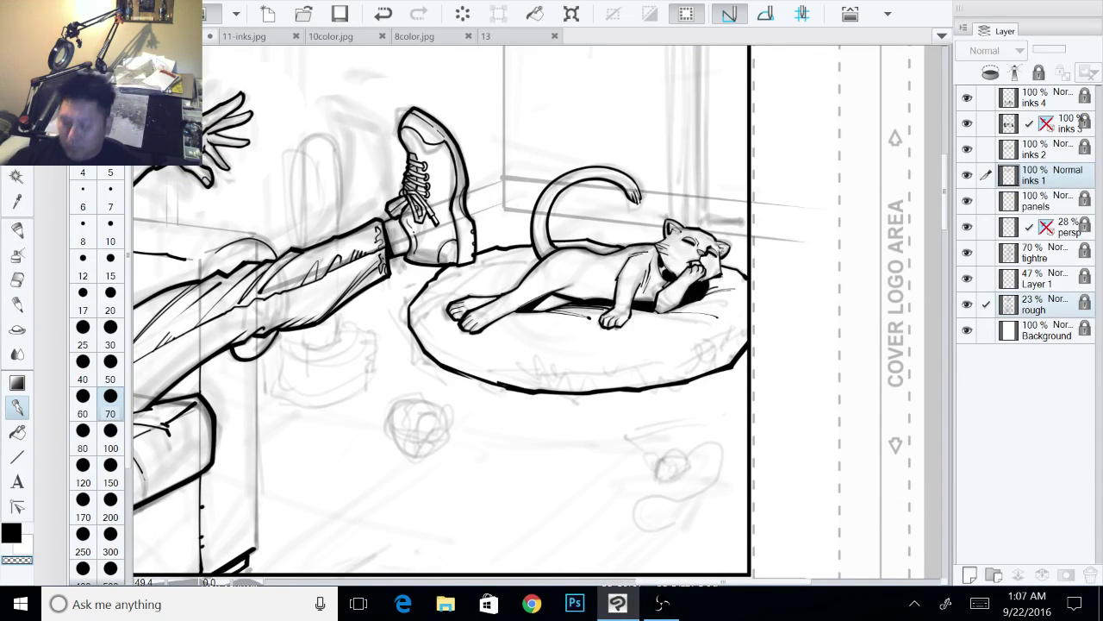
{"action": "key", "text": "c"}
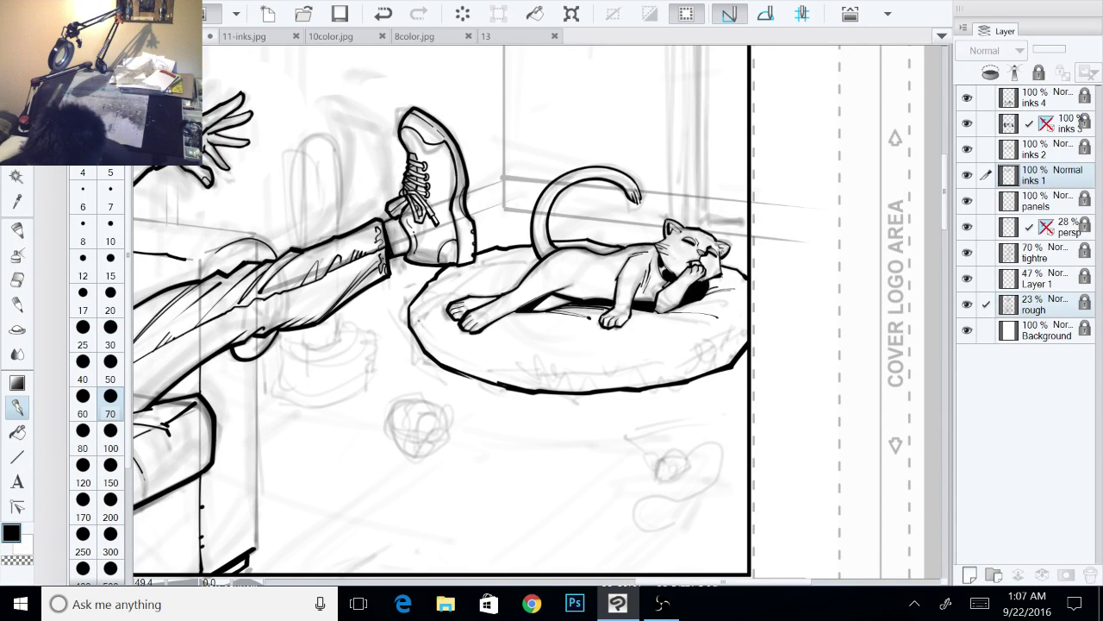
Step: Ink a thin, uneven rim line just inside the bed's front edge from its left end to its right end
{"action": "mouse_move", "coordinate": [417, 318]}
{"action": "left_mouse_down"}
{"action": "mouse_move", "coordinate": [440, 346]}
{"action": "mouse_move", "coordinate": [497, 369]}
{"action": "mouse_move", "coordinate": [473, 405]}
{"action": "mouse_move", "coordinate": [437, 362]}
{"action": "mouse_move", "coordinate": [527, 424]}
{"action": "mouse_move", "coordinate": [582, 441]}
{"action": "left_mouse_up"}
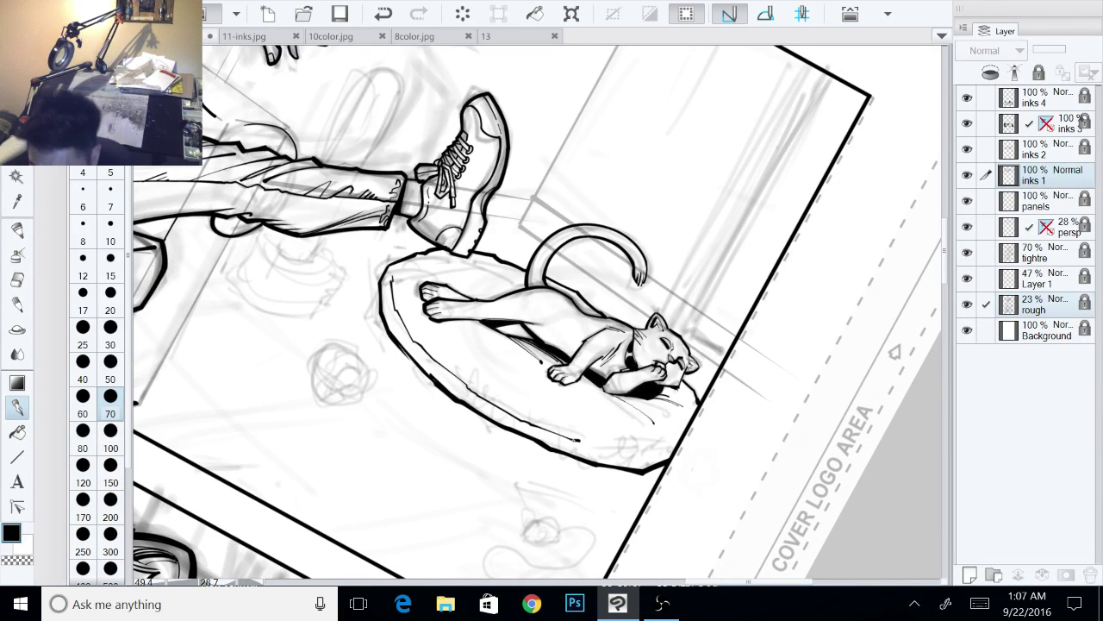
{"action": "key", "text": "minus"}
{"action": "key", "text": "minus"}
{"action": "key", "text": "minus"}
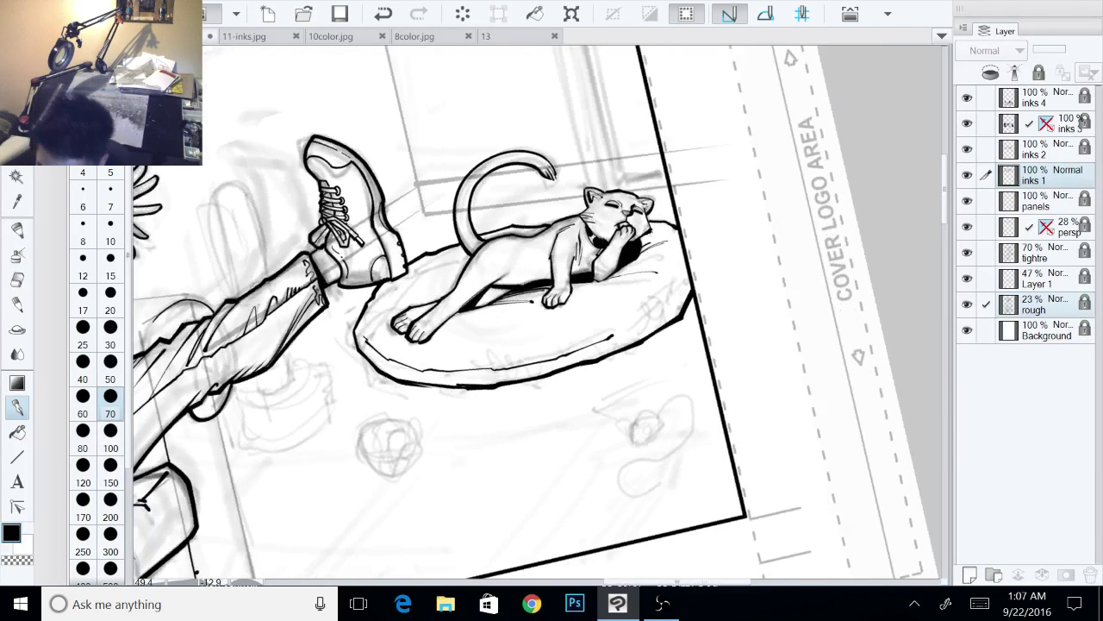
{"action": "left_click_drag", "start_coordinate": [610, 337], "coordinate": [686, 279]}
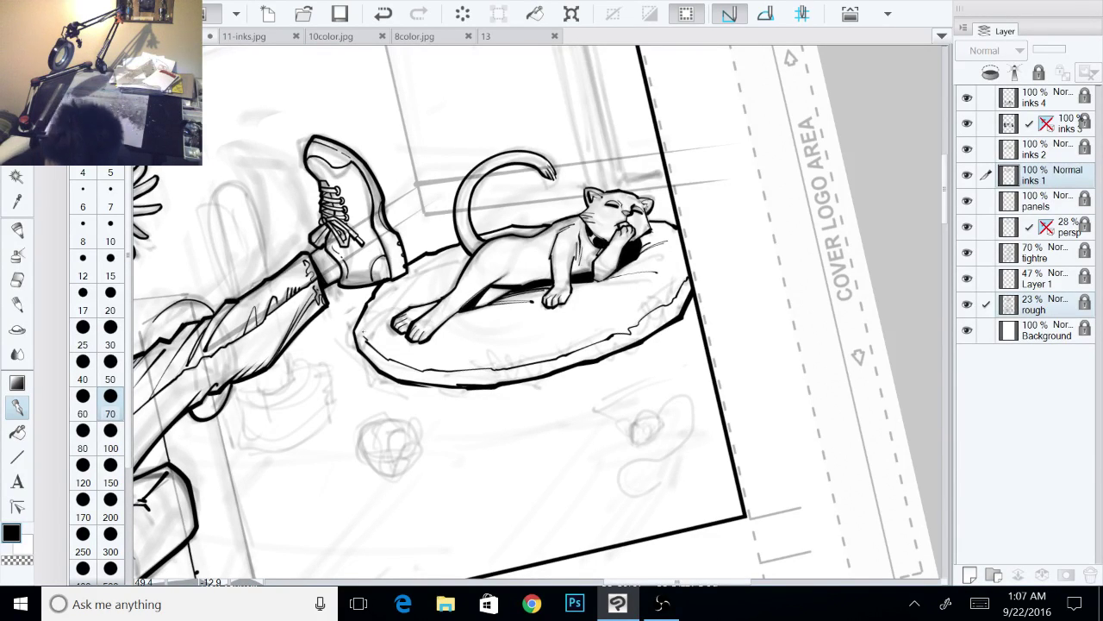
Step: Ink the toy mouse on the floor in front of the bed, with its ear, eyes and long curling tail
{"action": "left_click_drag", "start_coordinate": [535, 362], "coordinate": [559, 325]}
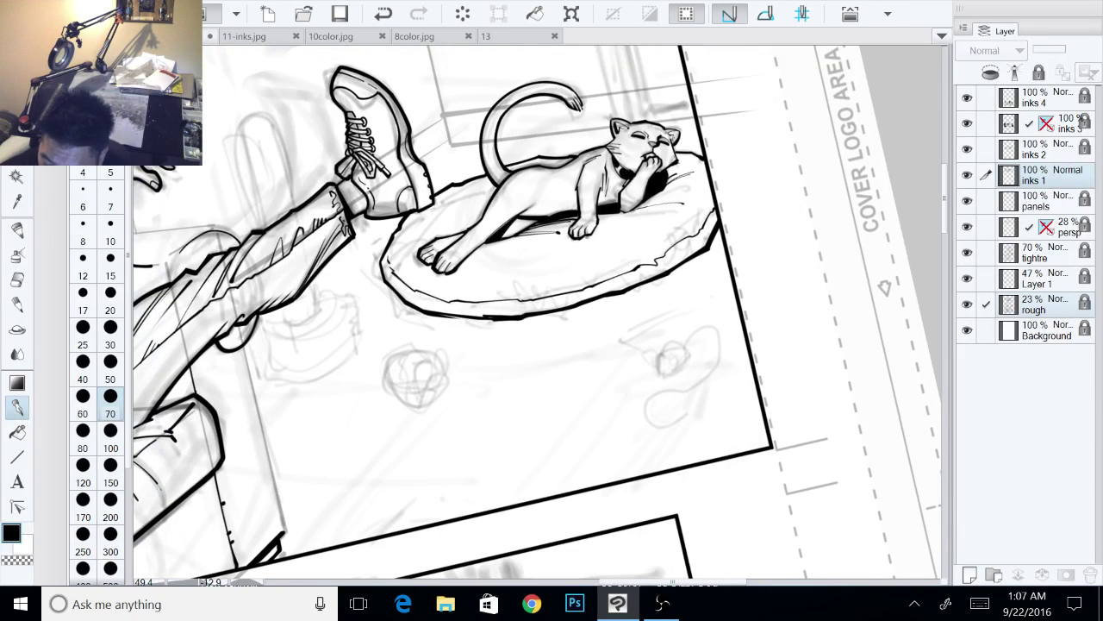
{"action": "scroll", "coordinate": [807, 258], "scroll_direction": "up", "scroll_amount": 3}
{"action": "scroll", "coordinate": [760, 268], "scroll_direction": "up", "scroll_amount": 2}
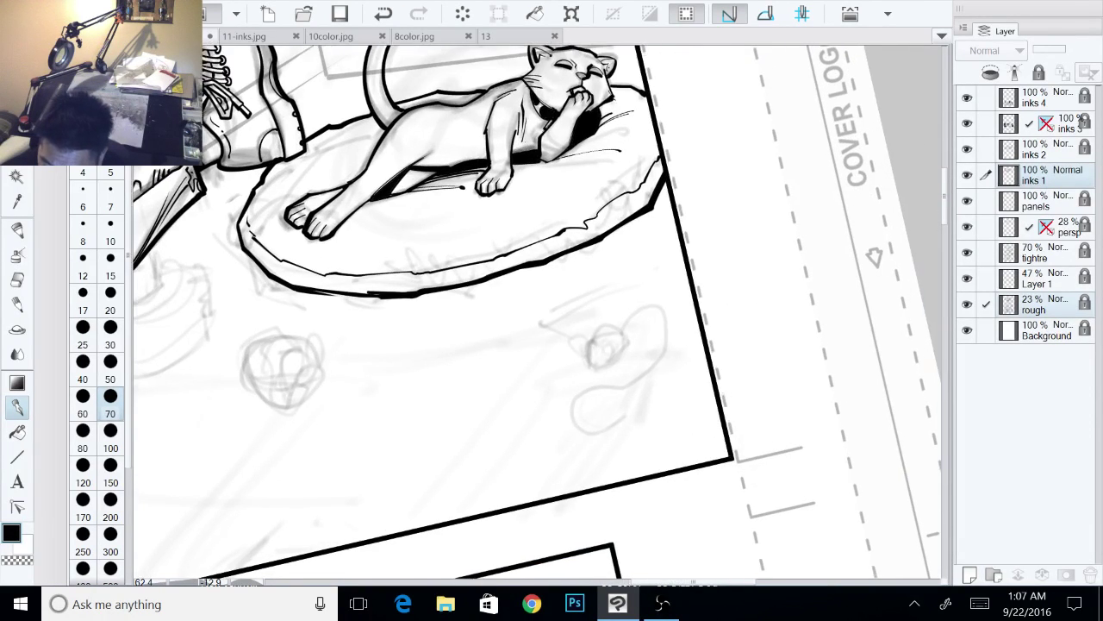
{"action": "left_click_drag", "start_coordinate": [760, 268], "coordinate": [805, 275]}
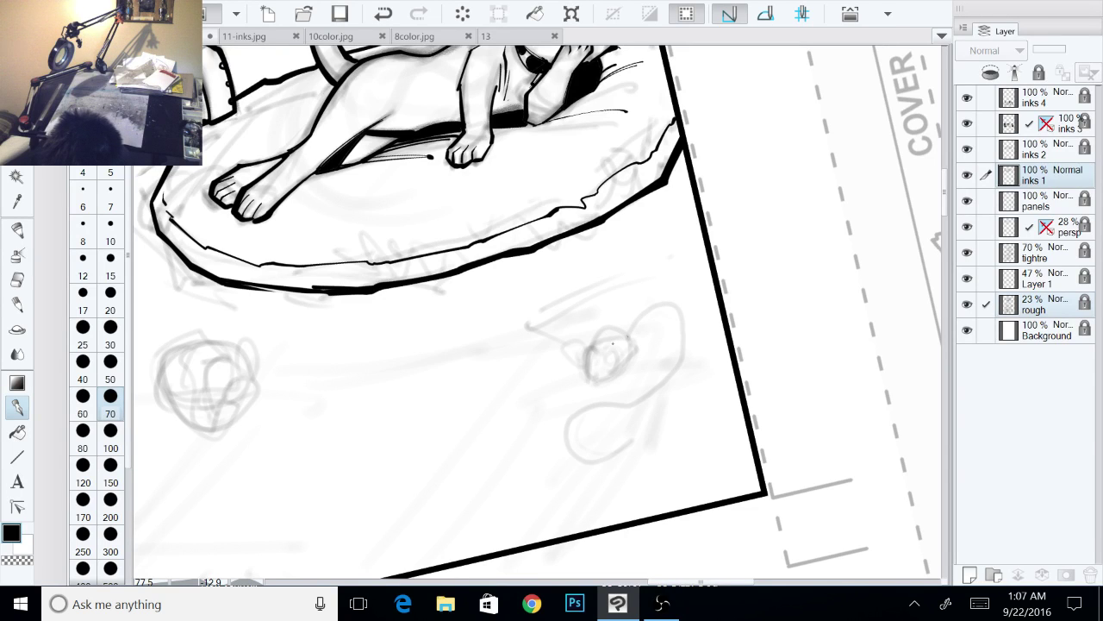
{"action": "mouse_move", "coordinate": [592, 379]}
{"action": "left_mouse_down"}
{"action": "mouse_move", "coordinate": [609, 328]}
{"action": "mouse_move", "coordinate": [630, 344]}
{"action": "left_mouse_up"}
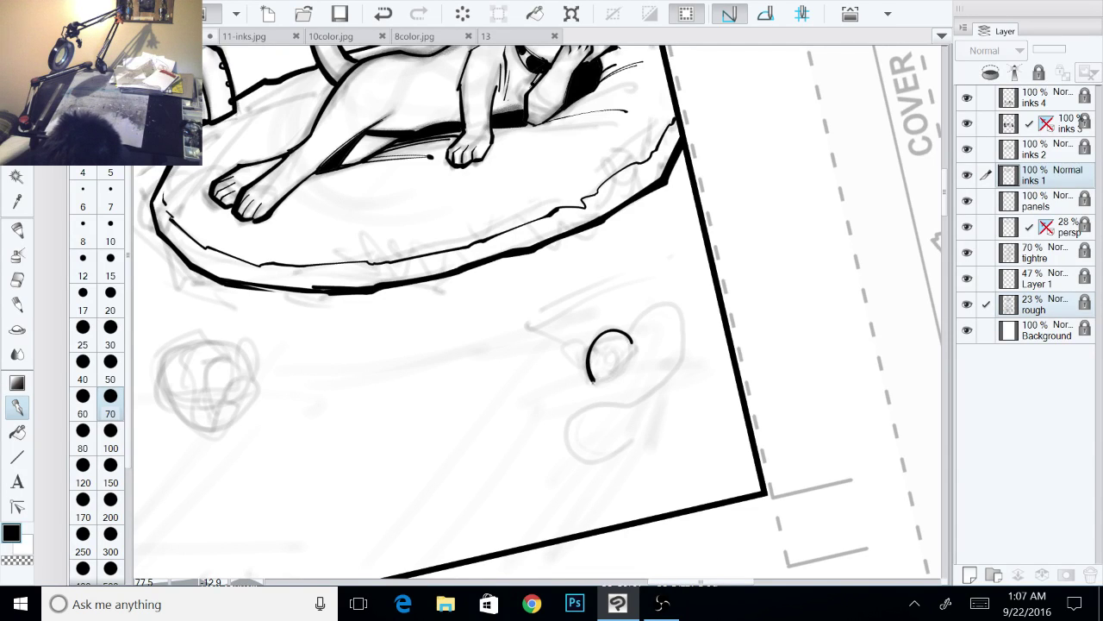
{"action": "mouse_move", "coordinate": [592, 380]}
{"action": "left_mouse_down"}
{"action": "mouse_move", "coordinate": [627, 365]}
{"action": "mouse_move", "coordinate": [631, 340]}
{"action": "mouse_move", "coordinate": [601, 369]}
{"action": "mouse_move", "coordinate": [618, 352]}
{"action": "mouse_move", "coordinate": [589, 360]}
{"action": "left_mouse_up"}
{"action": "key", "text": "c"}
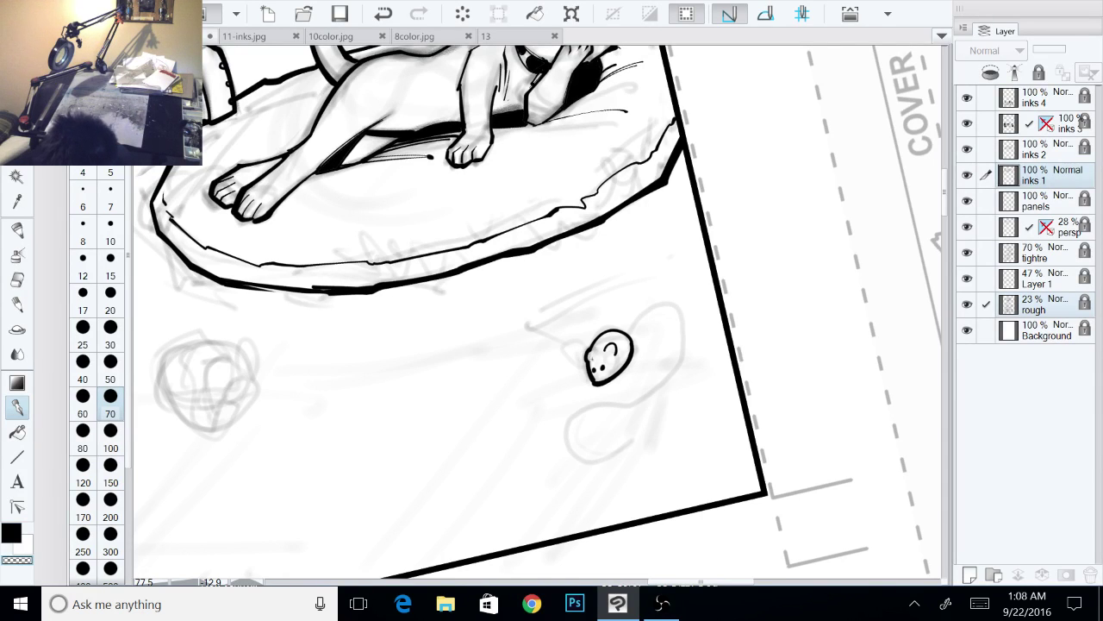
{"action": "key", "text": "c"}
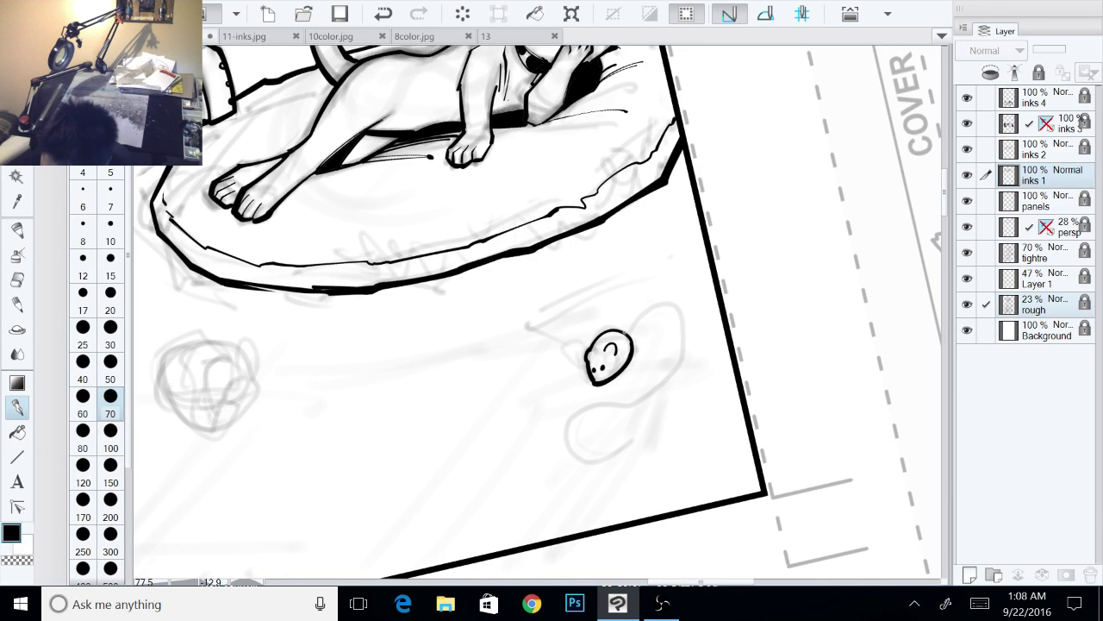
{"action": "mouse_move", "coordinate": [624, 326]}
{"action": "left_mouse_down"}
{"action": "mouse_move", "coordinate": [682, 335]}
{"action": "mouse_move", "coordinate": [657, 391]}
{"action": "mouse_move", "coordinate": [577, 449]}
{"action": "mouse_move", "coordinate": [619, 448]}
{"action": "left_mouse_up"}
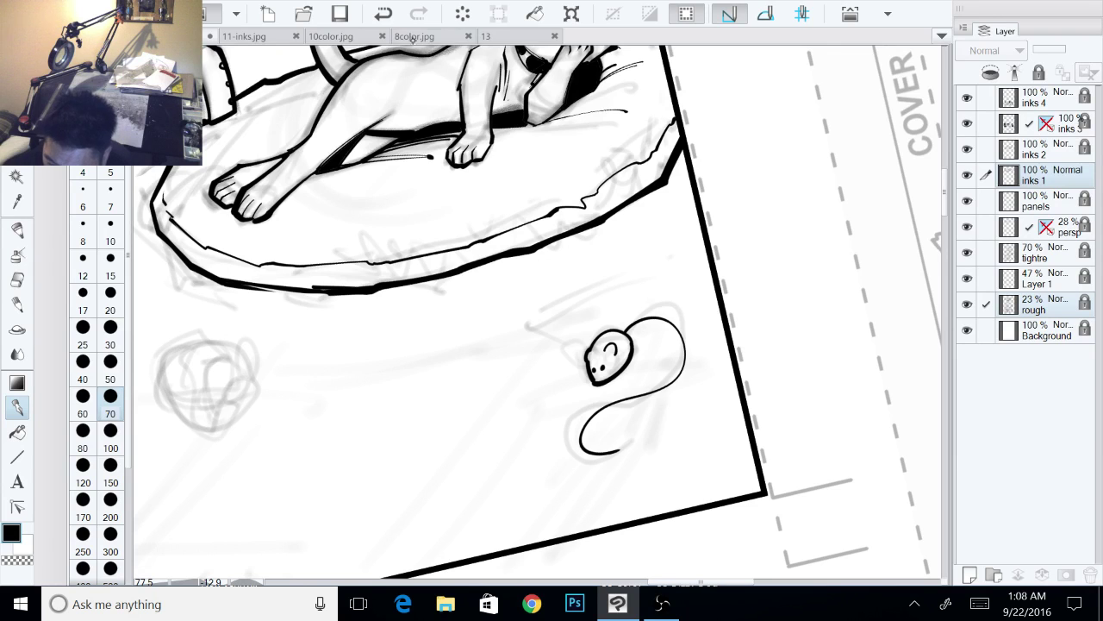
Step: Undo the toy mouse's thin tail and re-ink it as a heavier S-shaped curve
{"action": "left_click", "coordinate": [384, 14]}
{"action": "mouse_move", "coordinate": [626, 329]}
{"action": "left_mouse_down"}
{"action": "mouse_move", "coordinate": [686, 367]}
{"action": "mouse_move", "coordinate": [605, 412]}
{"action": "mouse_move", "coordinate": [624, 461]}
{"action": "left_mouse_up"}
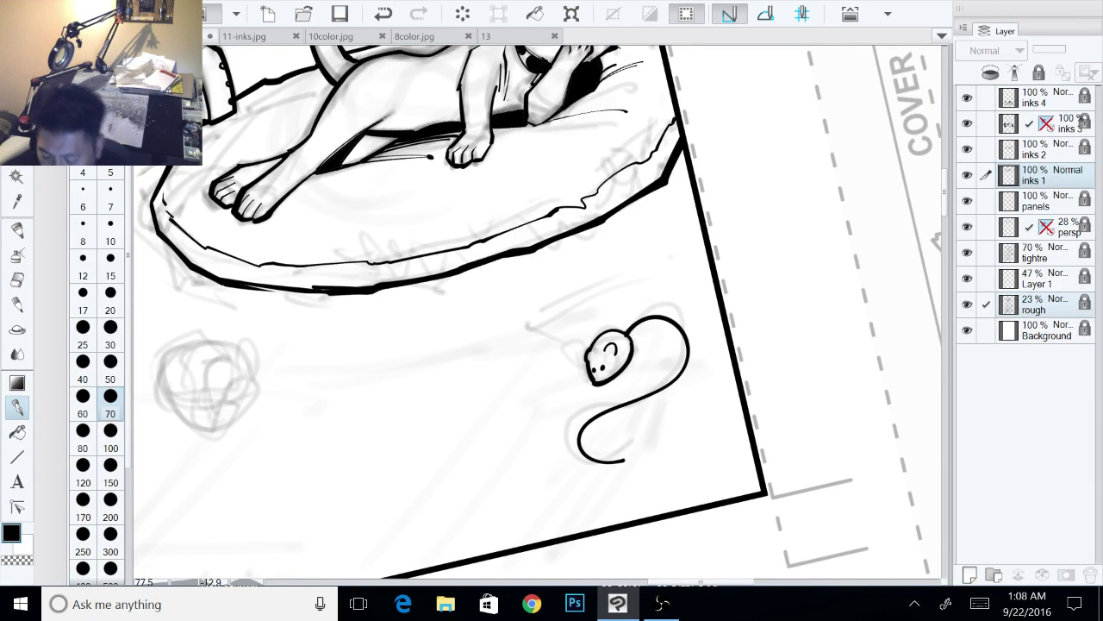
Step: Return the canvas to its unrotated orientation and switch from the pen to the Linear ruler for the top panel's background
{"action": "scroll", "coordinate": [702, 246], "scroll_direction": "down", "scroll_amount": 5}
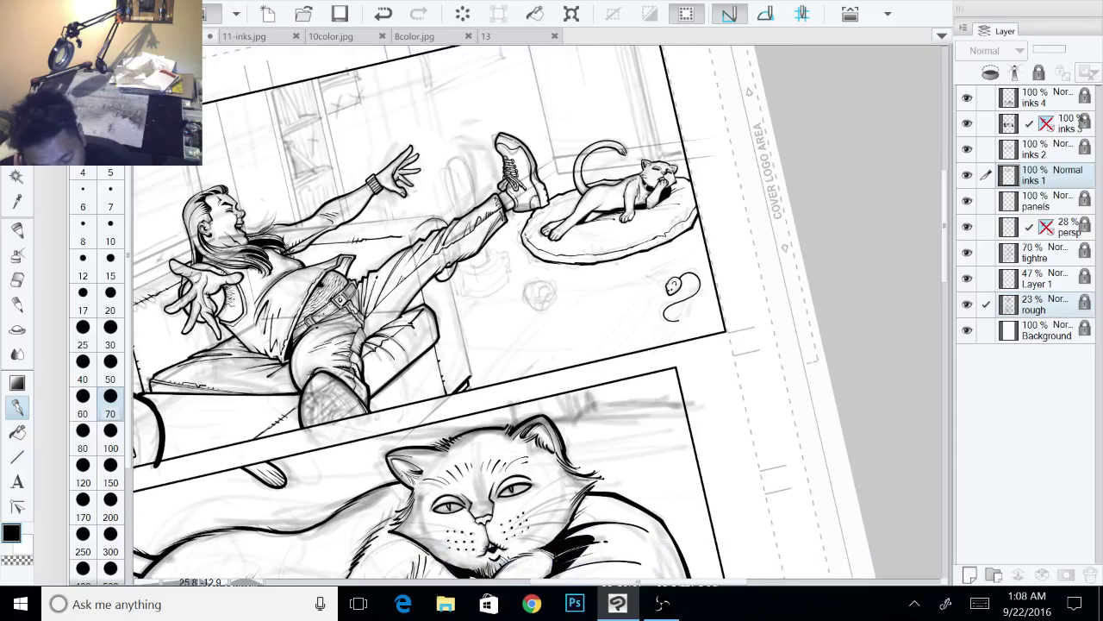
{"action": "left_click_drag", "start_coordinate": [690, 246], "coordinate": [704, 323]}
{"action": "left_click_drag", "start_coordinate": [603, 324], "coordinate": [677, 389]}
{"action": "key", "text": "ctrl+@"}
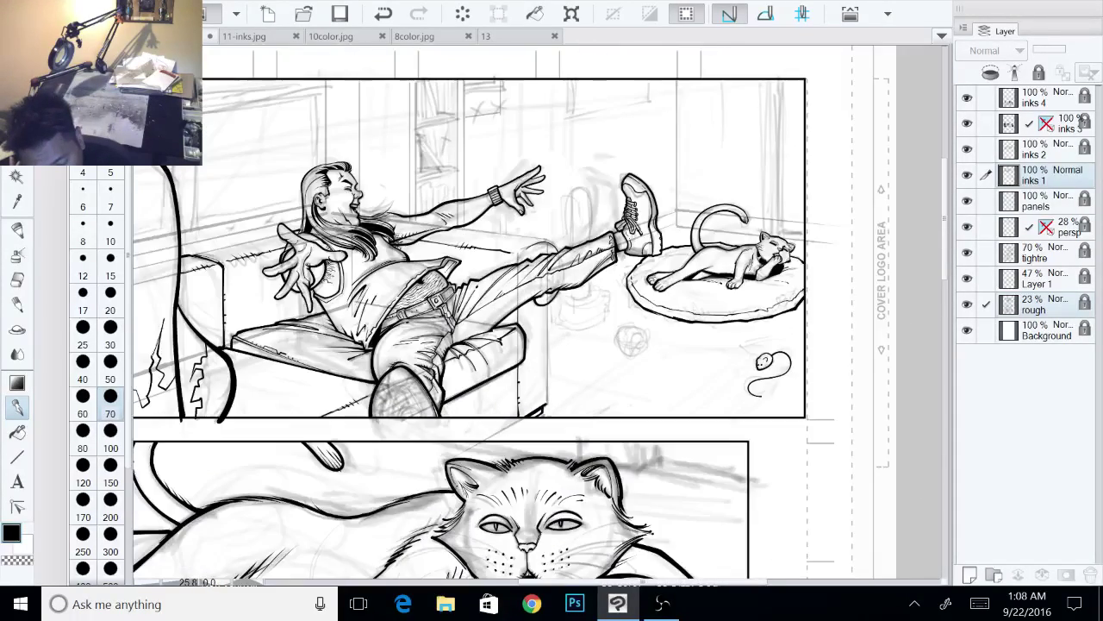
{"action": "left_click_drag", "start_coordinate": [535, 310], "coordinate": [662, 372]}
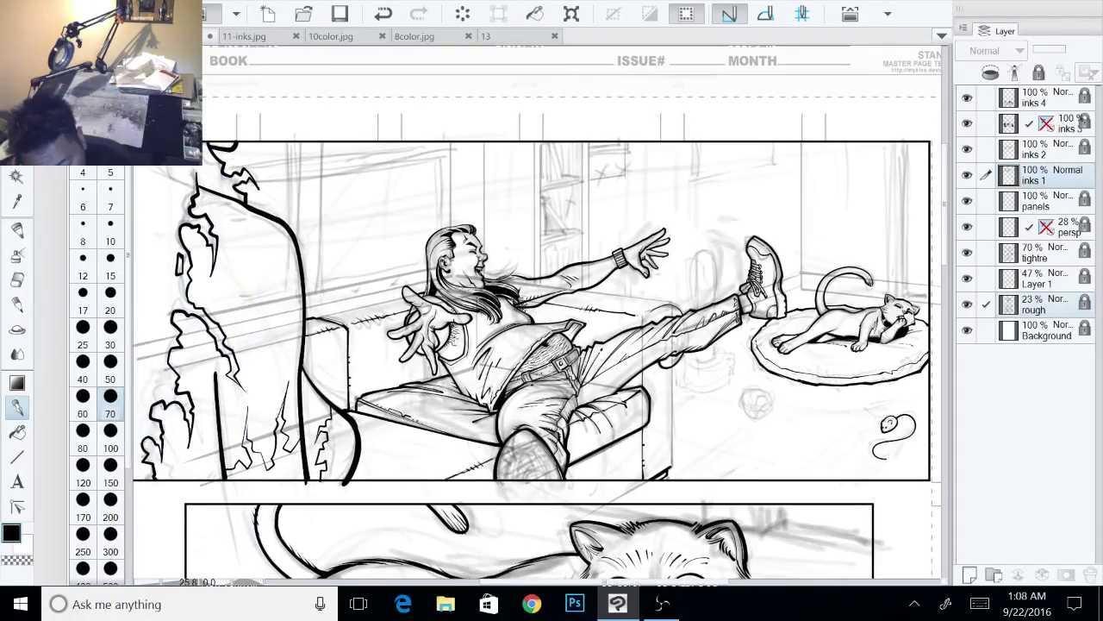
{"action": "left_click_drag", "start_coordinate": [552, 345], "coordinate": [657, 356]}
{"action": "scroll", "coordinate": [552, 312], "scroll_direction": "up", "scroll_amount": 1}
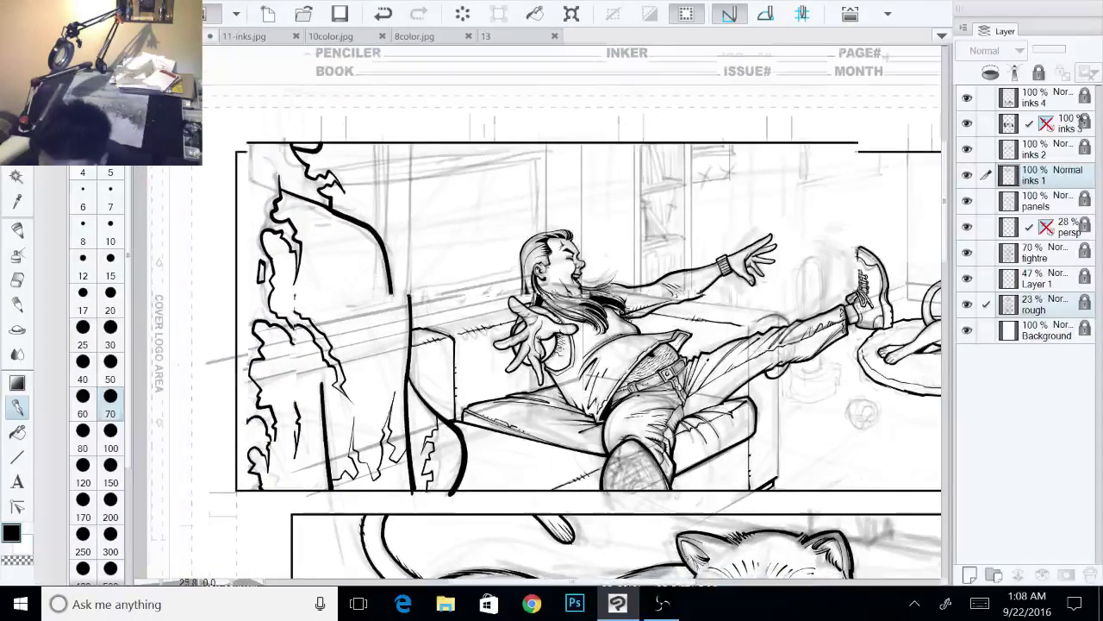
{"action": "left_click_drag", "start_coordinate": [551, 311], "coordinate": [516, 355]}
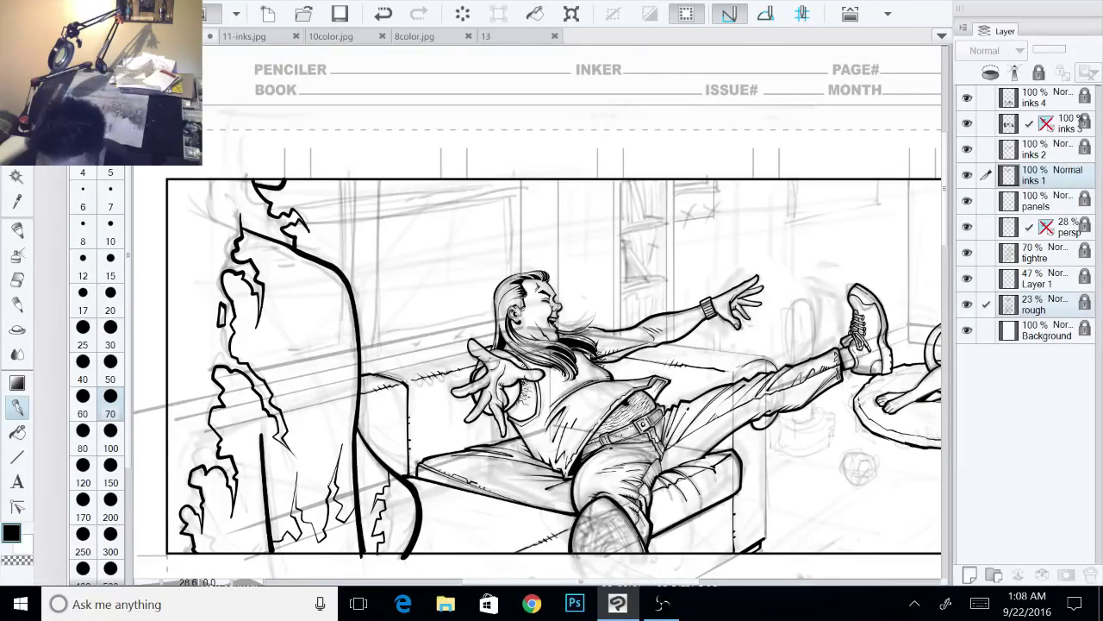
{"action": "left_click", "coordinate": [17, 457]}
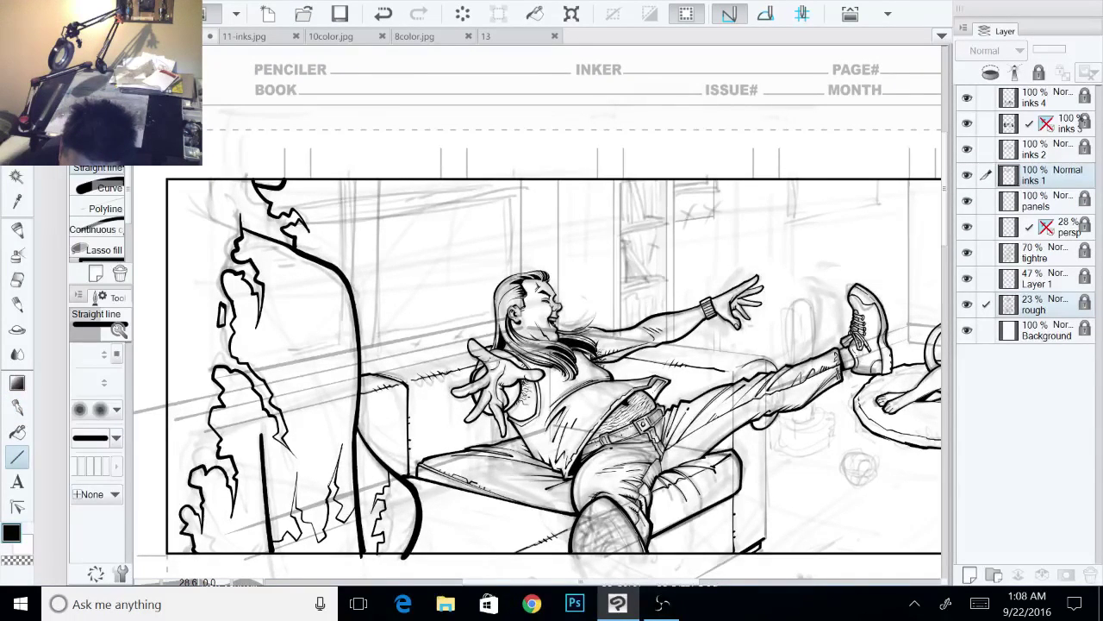
{"action": "key", "text": "u"}
Step: Lay linear rulers along the left wall's sketched line and the sofa's base, converging on a vanishing point beyond the page's right edge
{"action": "left_click_drag", "start_coordinate": [859, 210], "coordinate": [776, 179]}
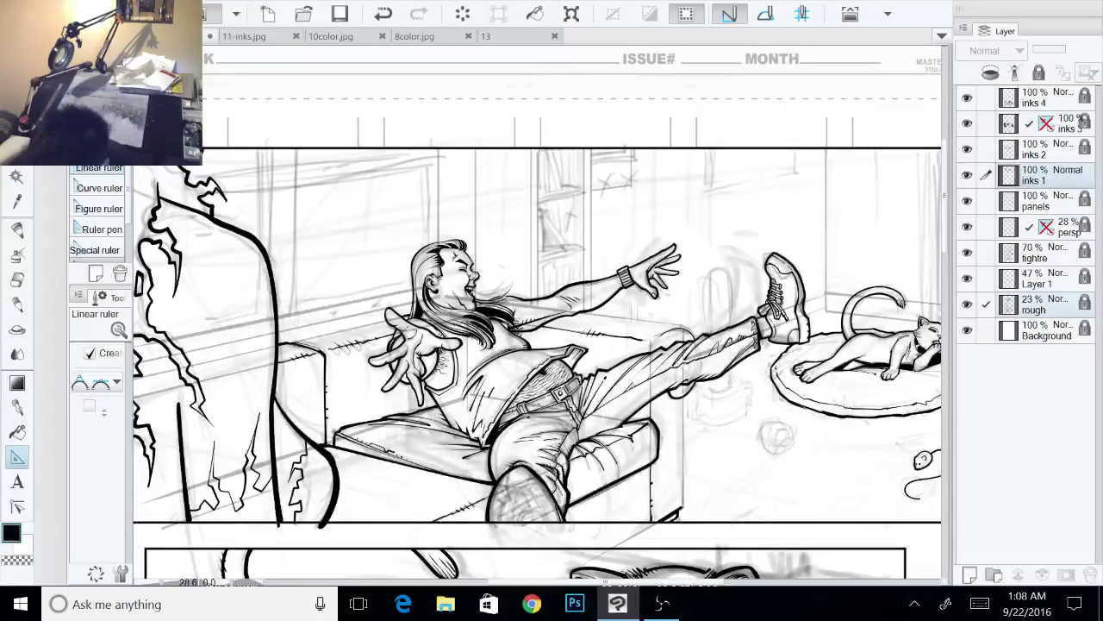
{"action": "left_click_drag", "start_coordinate": [692, 255], "coordinate": [725, 228]}
{"action": "scroll", "coordinate": [713, 304], "scroll_direction": "down", "scroll_amount": 3}
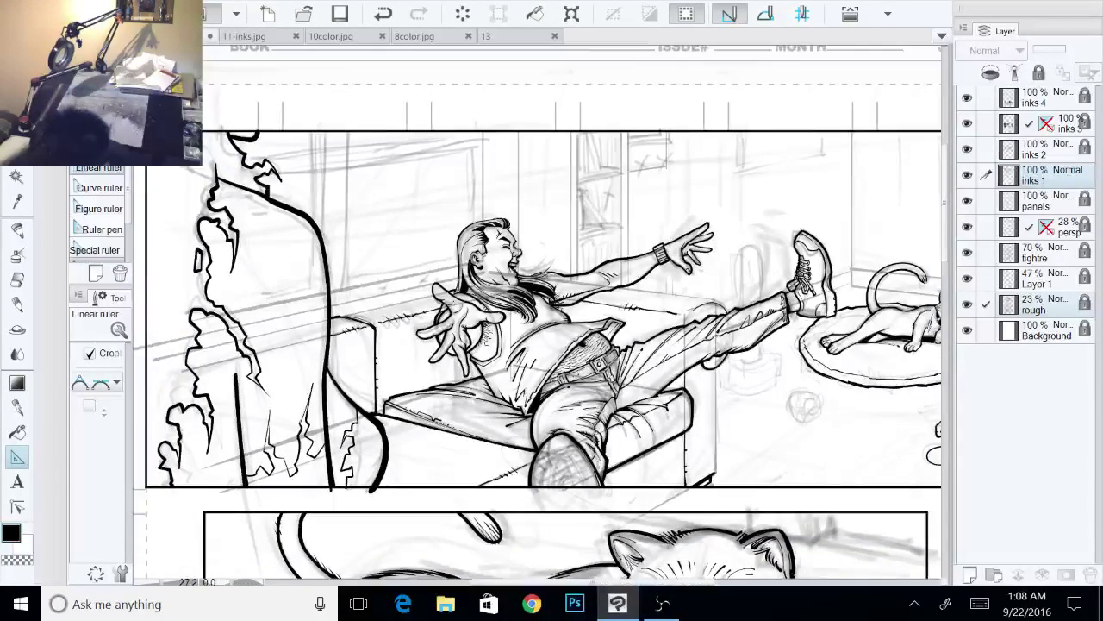
{"action": "left_click_drag", "start_coordinate": [713, 305], "coordinate": [623, 303]}
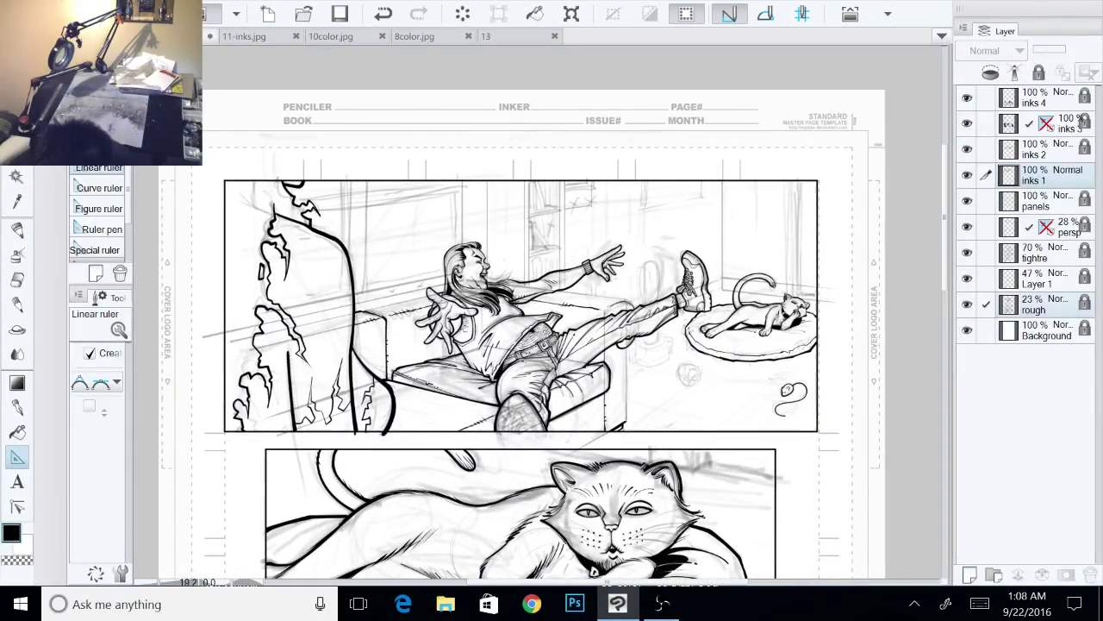
{"action": "left_click_drag", "start_coordinate": [731, 386], "coordinate": [649, 409]}
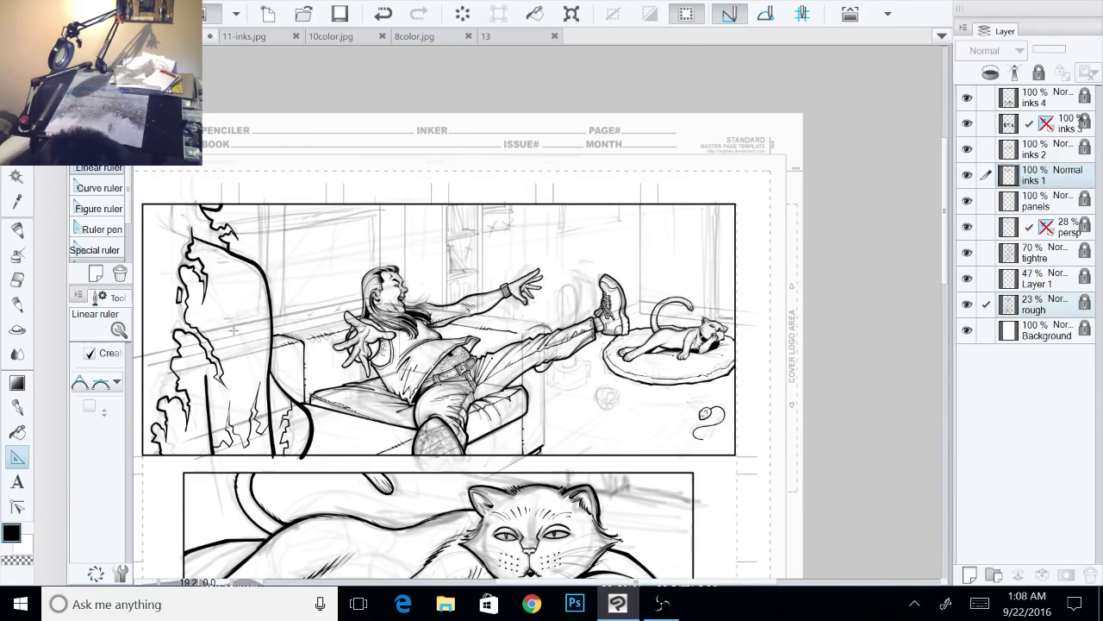
{"action": "left_click_drag", "start_coordinate": [175, 337], "coordinate": [787, 195]}
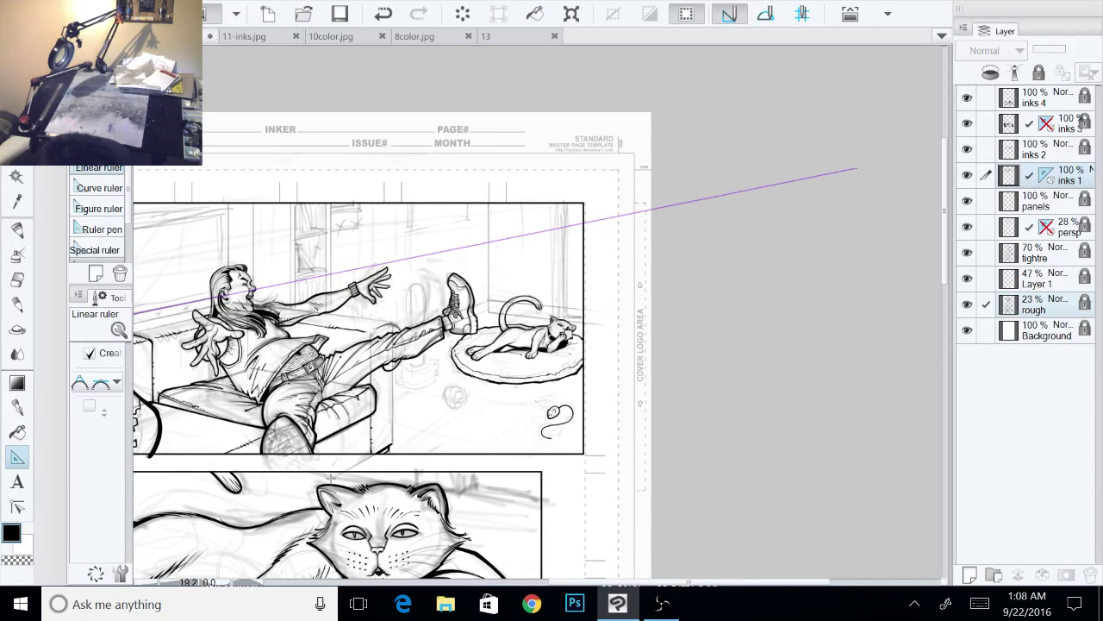
{"action": "left_click_drag", "start_coordinate": [331, 475], "coordinate": [876, 160]}
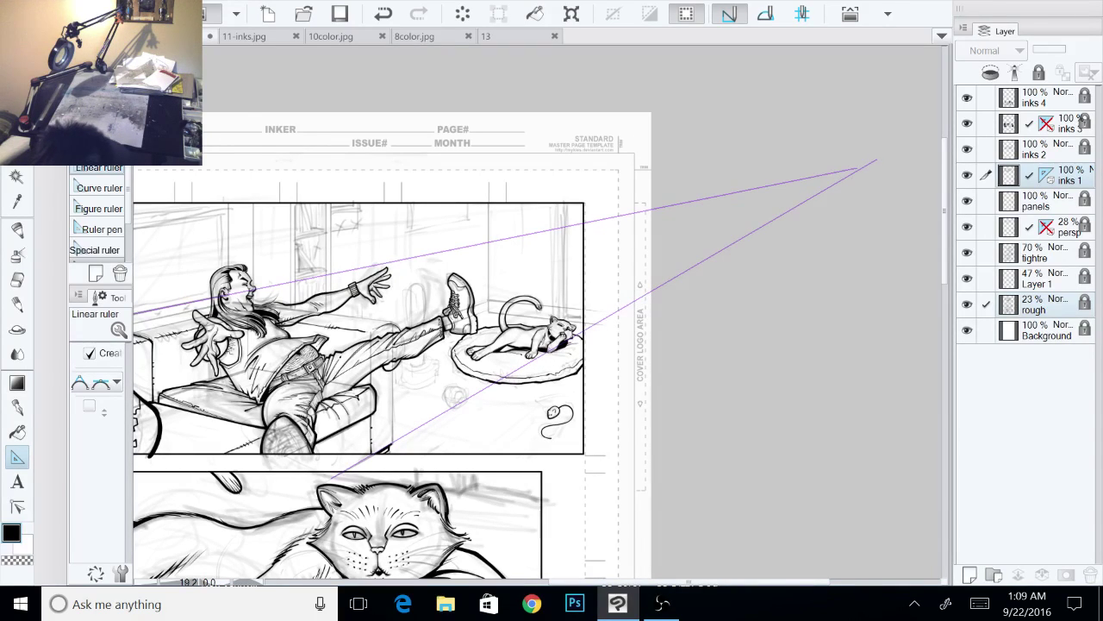
Step: Add two more linear rulers from the sketched lines on the left wall toward the vanishing point beyond the page
{"action": "left_click_drag", "start_coordinate": [794, 191], "coordinate": [846, 205]}
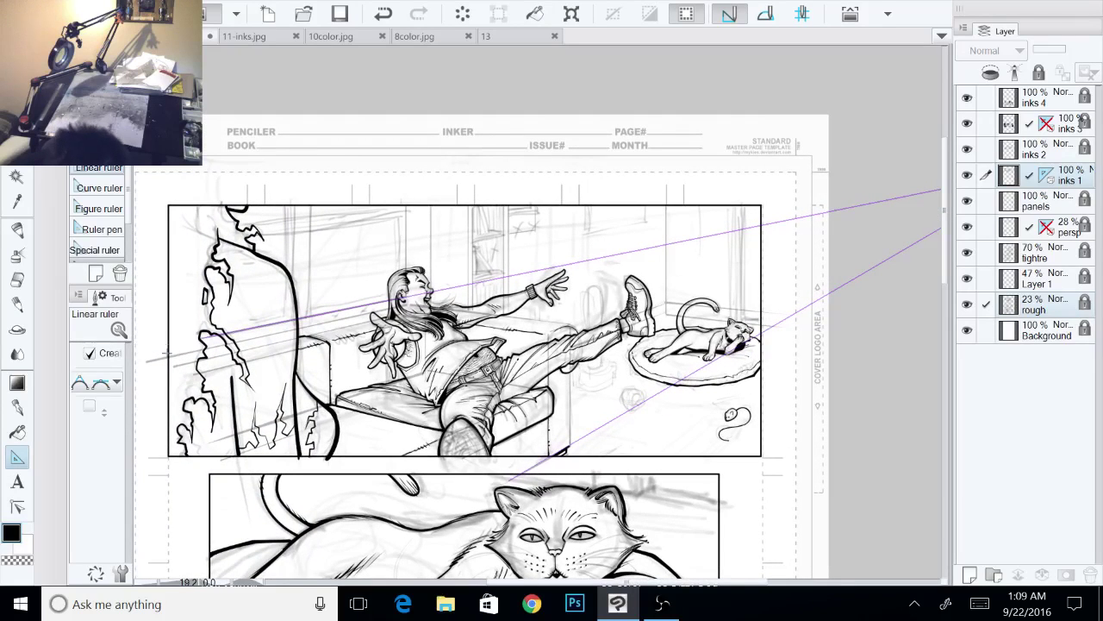
{"action": "left_click_drag", "start_coordinate": [168, 357], "coordinate": [915, 158]}
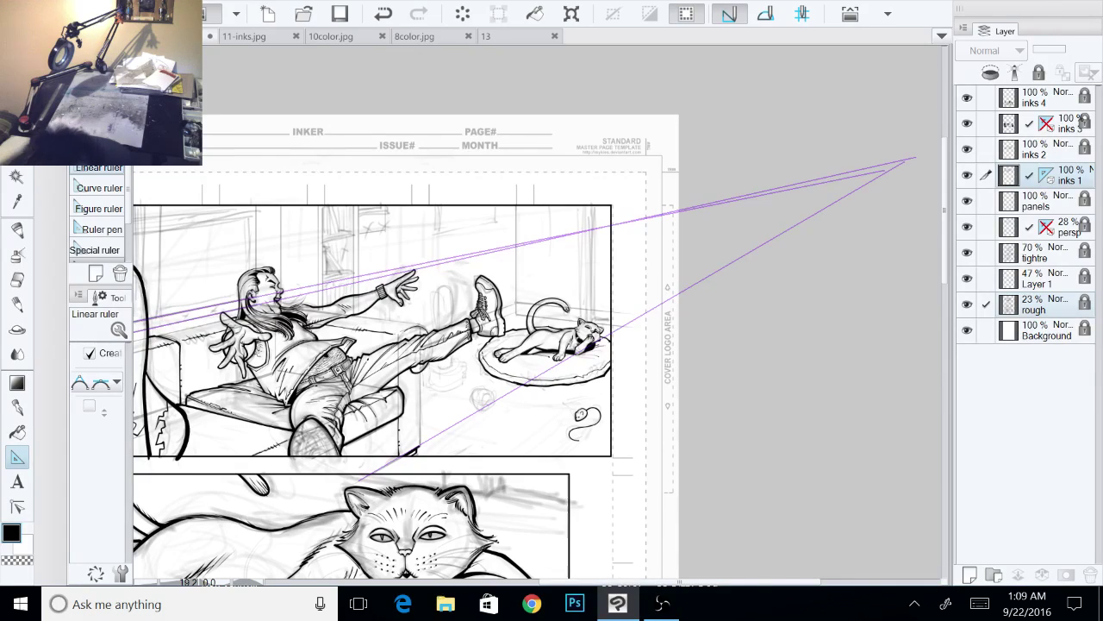
{"action": "scroll", "coordinate": [842, 220], "scroll_direction": "left", "scroll_amount": 2}
{"action": "scroll", "coordinate": [842, 220], "scroll_direction": "up", "scroll_amount": 2}
{"action": "scroll", "coordinate": [842, 219], "scroll_direction": "right", "scroll_amount": 1}
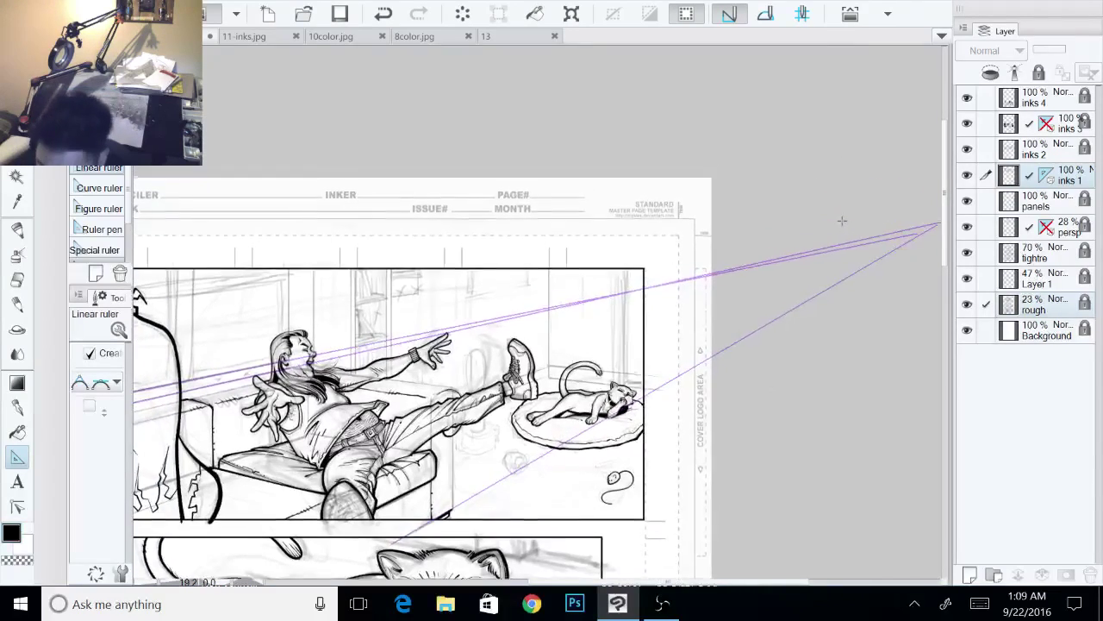
{"action": "scroll", "coordinate": [842, 220], "scroll_direction": "down", "scroll_amount": 1}
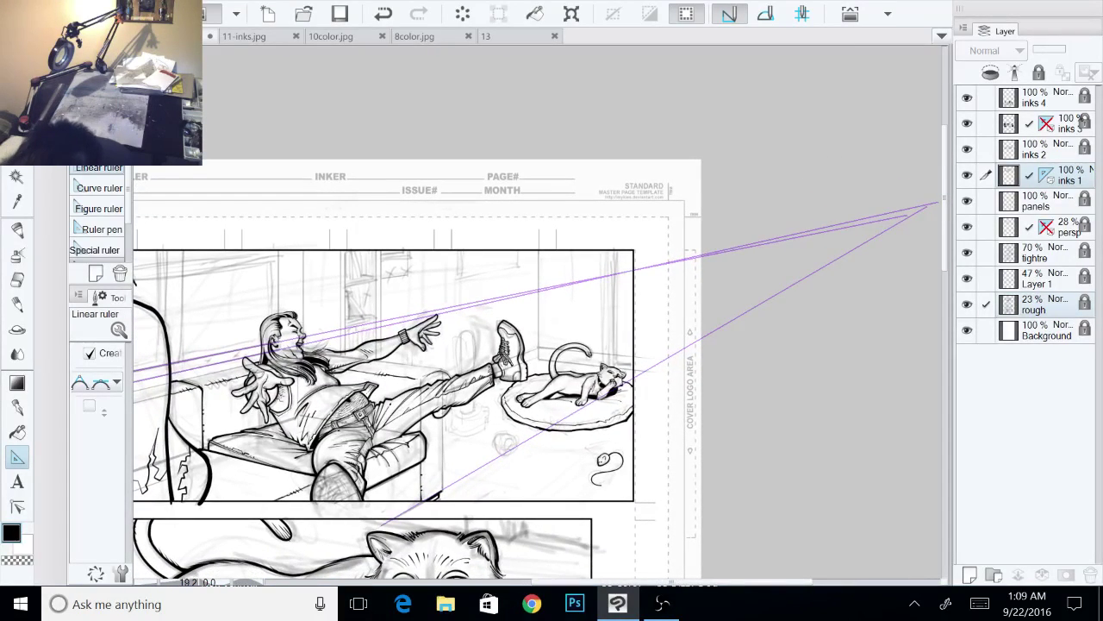
{"action": "scroll", "coordinate": [537, 328], "scroll_direction": "left", "scroll_amount": 3}
{"action": "scroll", "coordinate": [536, 327], "scroll_direction": "down", "scroll_amount": 1}
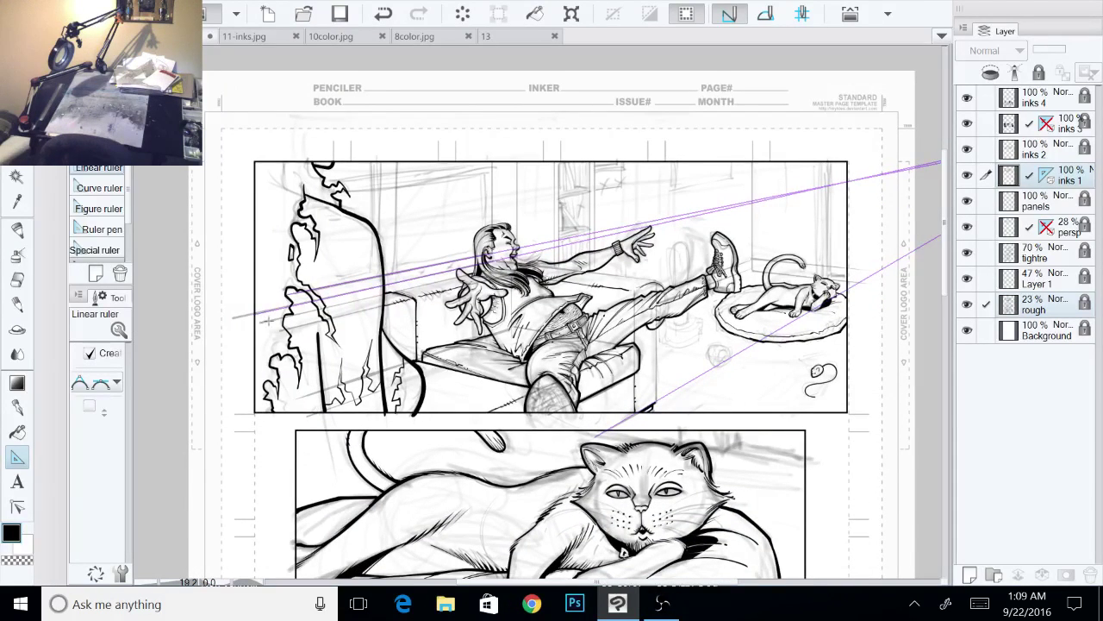
{"action": "left_click_drag", "start_coordinate": [268, 320], "coordinate": [921, 133]}
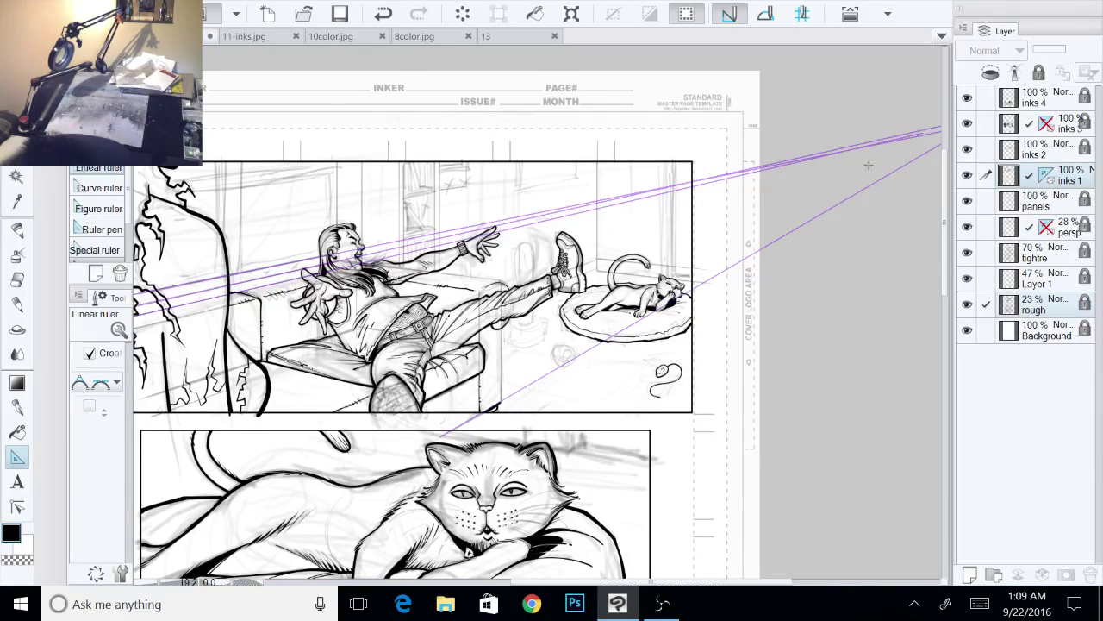
Step: Add linear rulers from the lower left wall line and from the panel's lower left across the sofa toward the same vanishing point
{"action": "left_click_drag", "start_coordinate": [569, 310], "coordinate": [742, 275]}
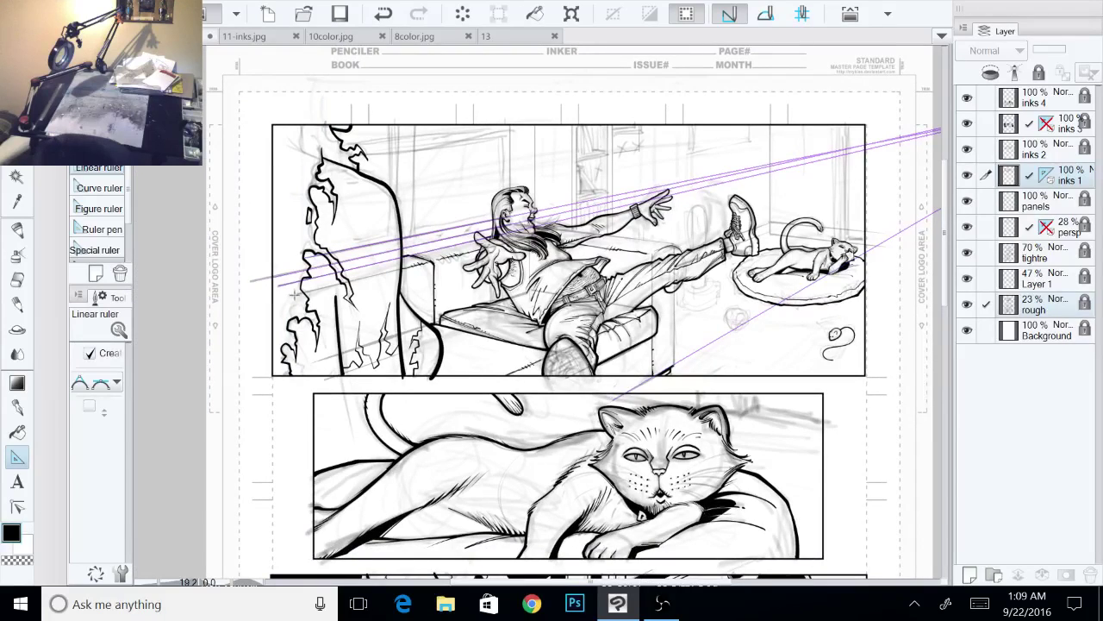
{"action": "left_click_drag", "start_coordinate": [294, 295], "coordinate": [919, 101]}
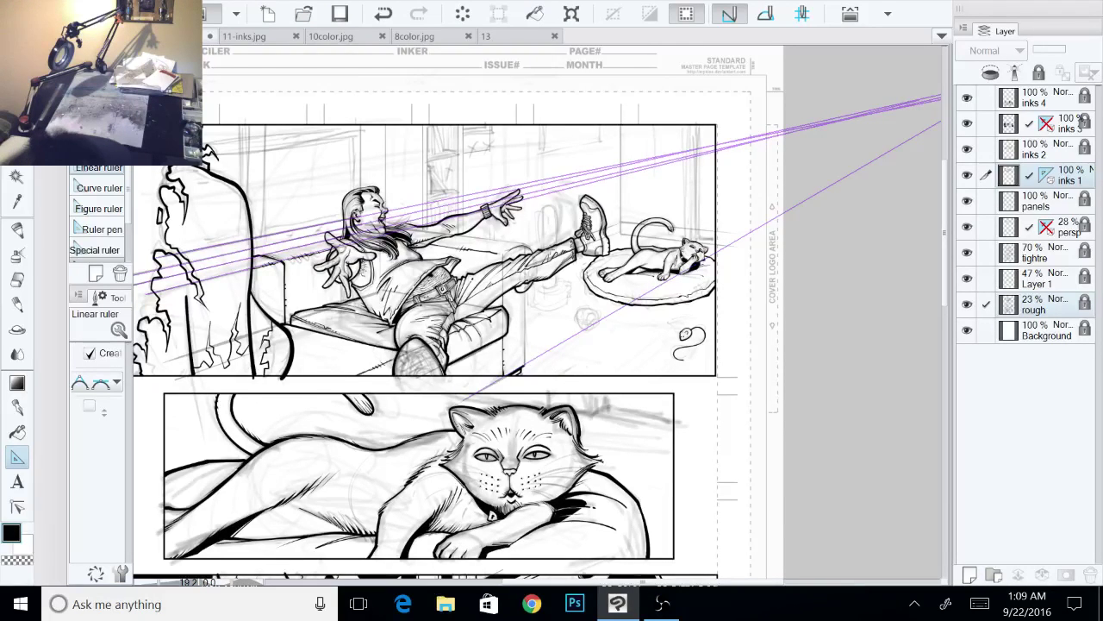
{"action": "left_click_drag", "start_coordinate": [176, 359], "coordinate": [824, 157]}
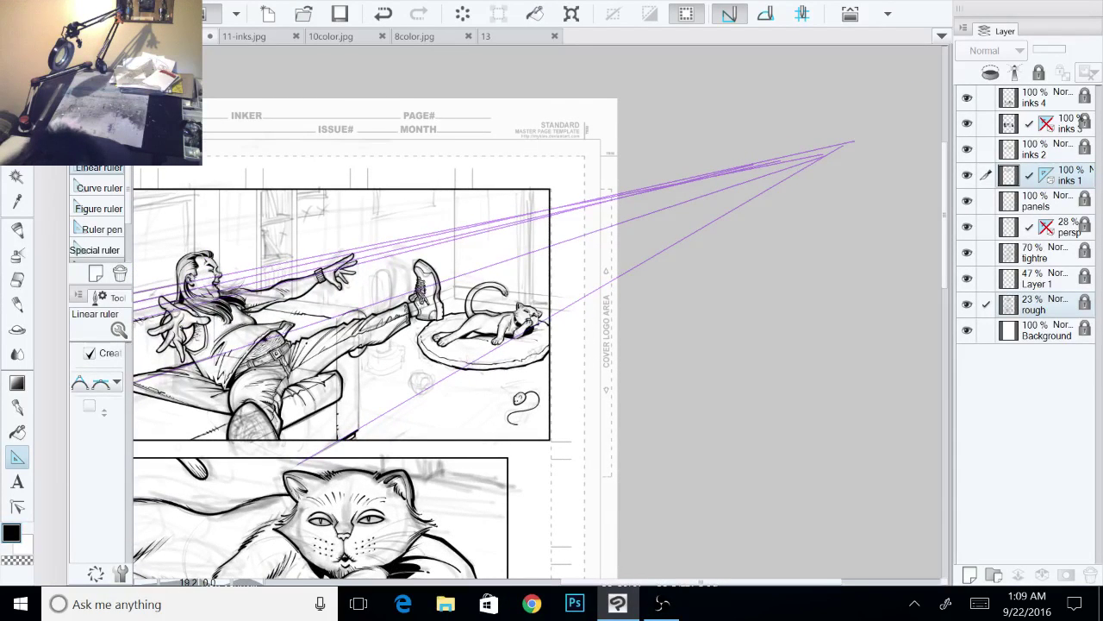
Step: Examine how the linear rulers converge beyond the page, comparing the top panel with the persp layer hidden and shown
{"action": "left_click_drag", "start_coordinate": [575, 390], "coordinate": [631, 354]}
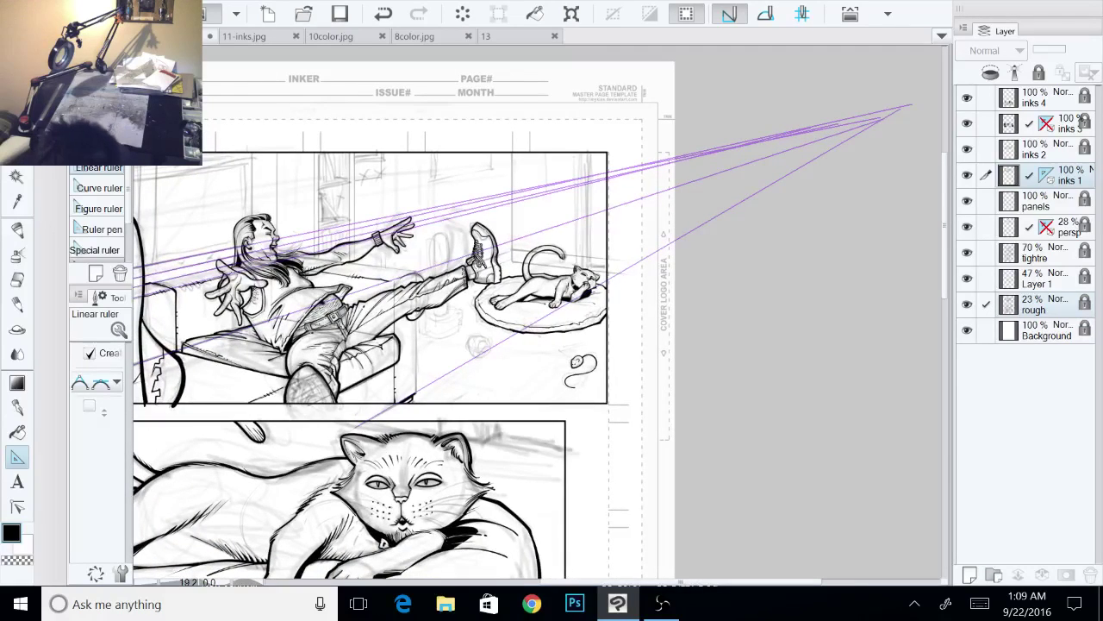
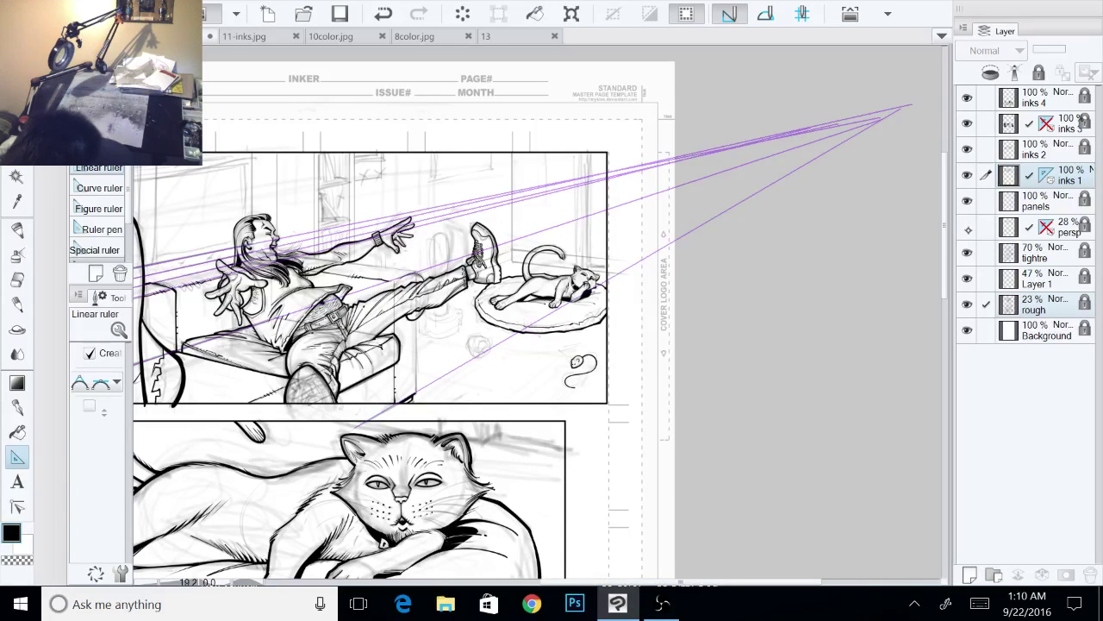
{"action": "left_click", "coordinate": [968, 229]}
{"action": "left_click", "coordinate": [968, 229]}
{"action": "left_click_drag", "start_coordinate": [448, 310], "coordinate": [625, 306]}
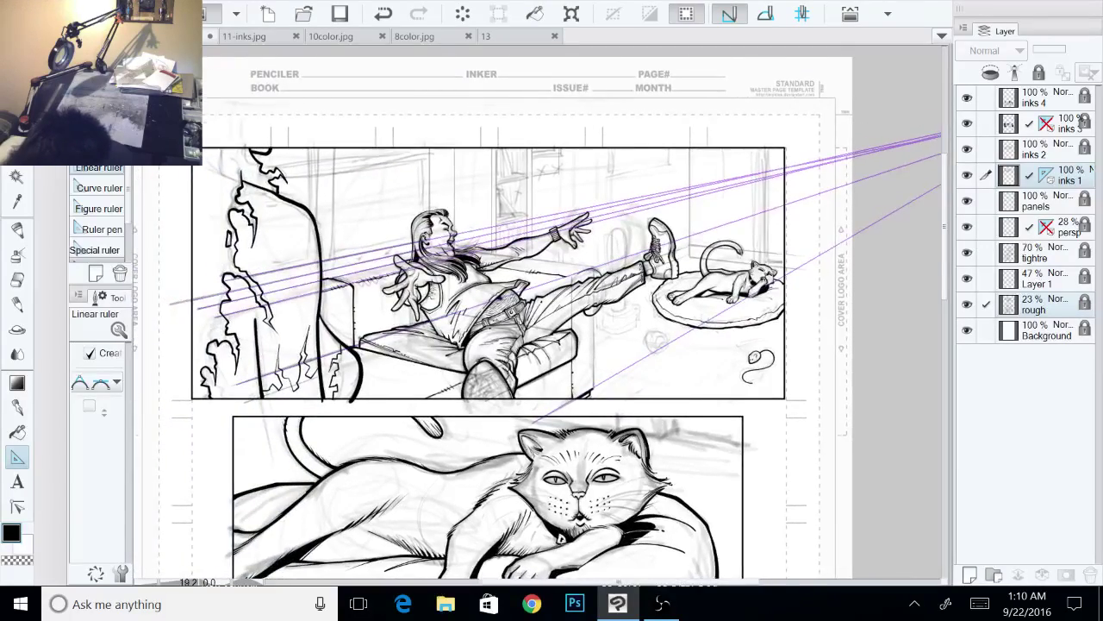
{"action": "left_click_drag", "start_coordinate": [734, 371], "coordinate": [499, 394]}
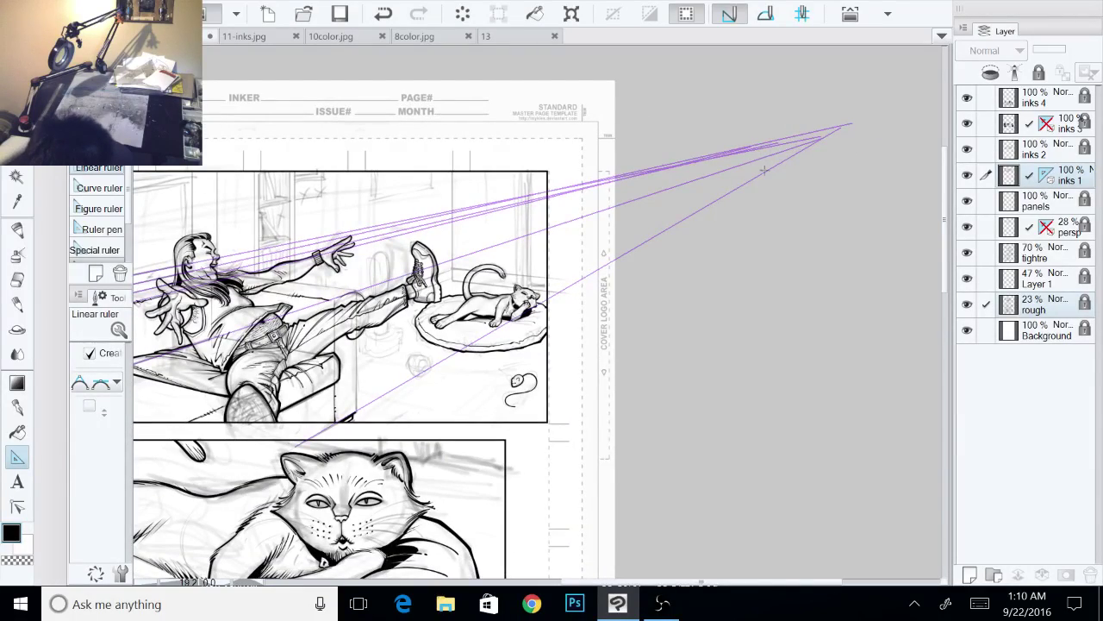
{"action": "scroll", "coordinate": [746, 172], "scroll_direction": "left", "scroll_amount": 6}
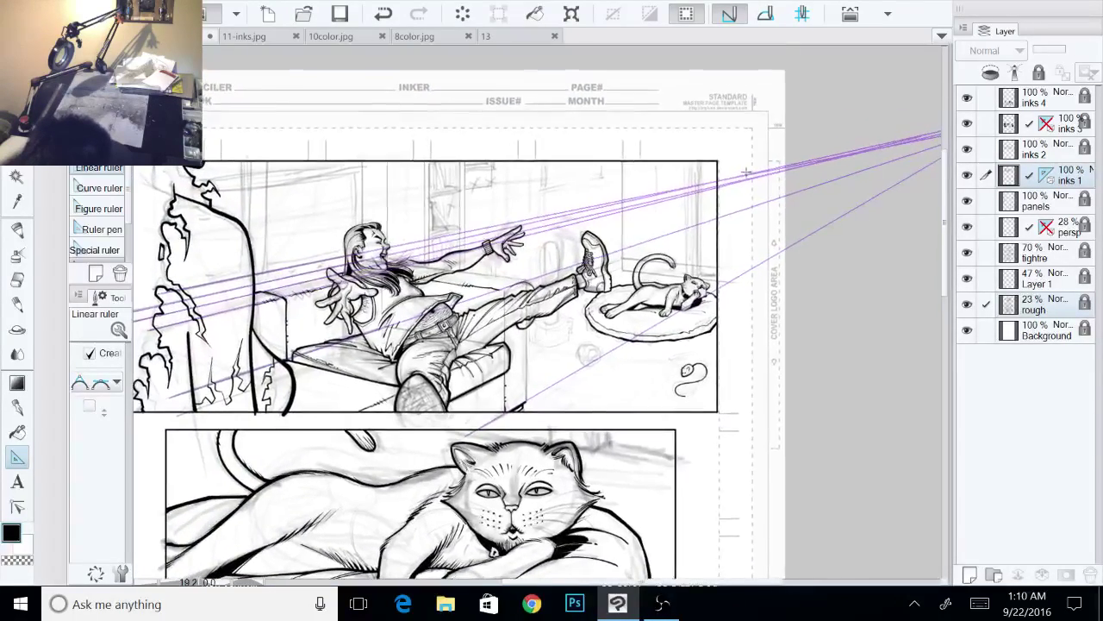
{"action": "scroll", "coordinate": [746, 172], "scroll_direction": "up", "scroll_amount": 1}
{"action": "scroll", "coordinate": [534, 327], "scroll_direction": "down", "scroll_amount": 3}
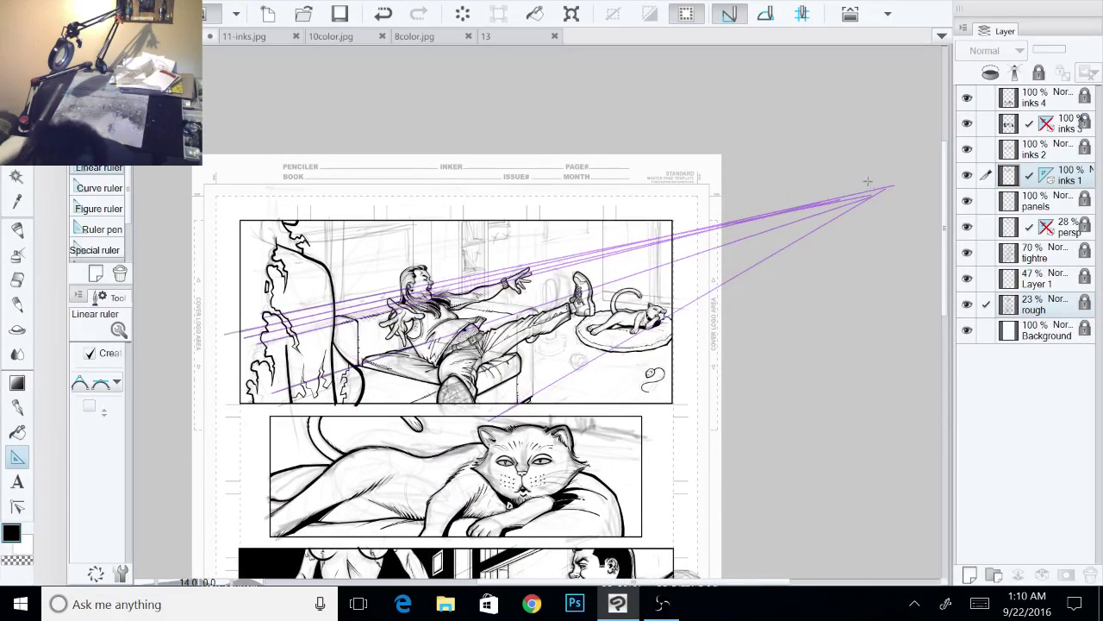
Step: Try a linear ruler from the vanishing point to the top panel's upper left, and undo every linear ruler on inks 1
{"action": "left_click_drag", "start_coordinate": [872, 193], "coordinate": [222, 252]}
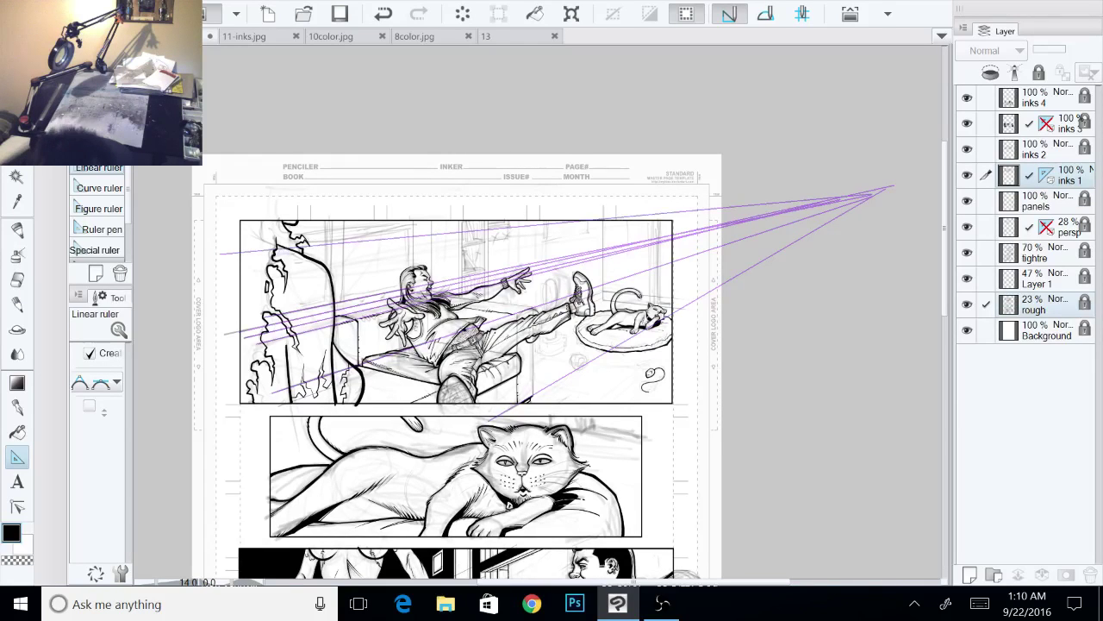
{"action": "left_click", "coordinate": [382, 13]}
{"action": "left_click", "coordinate": [383, 14]}
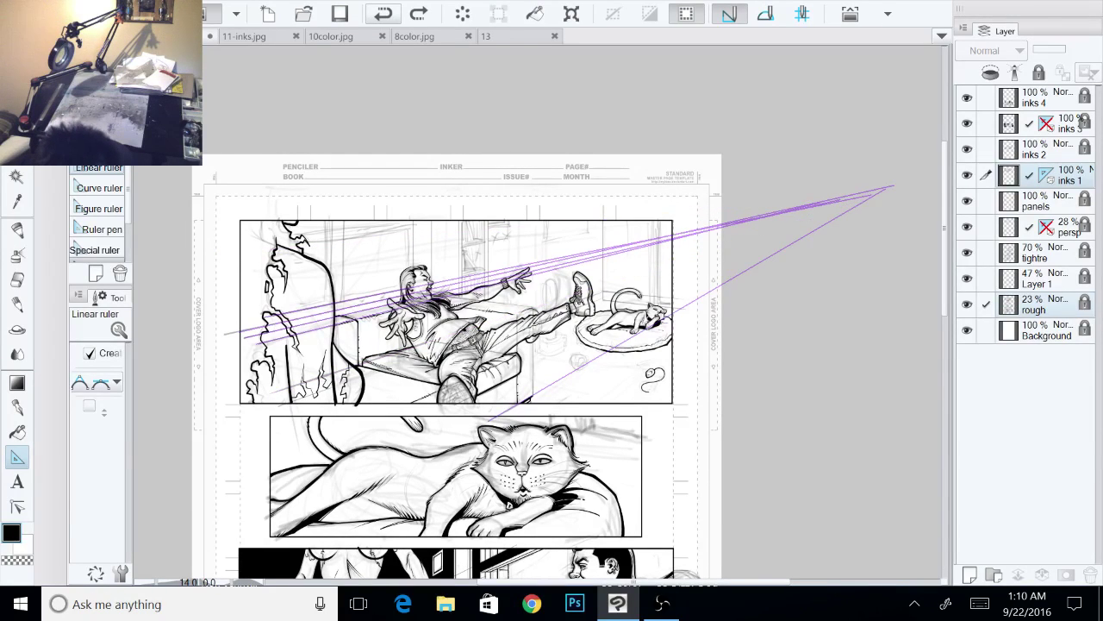
{"action": "left_click", "coordinate": [383, 13]}
{"action": "left_click", "coordinate": [382, 14]}
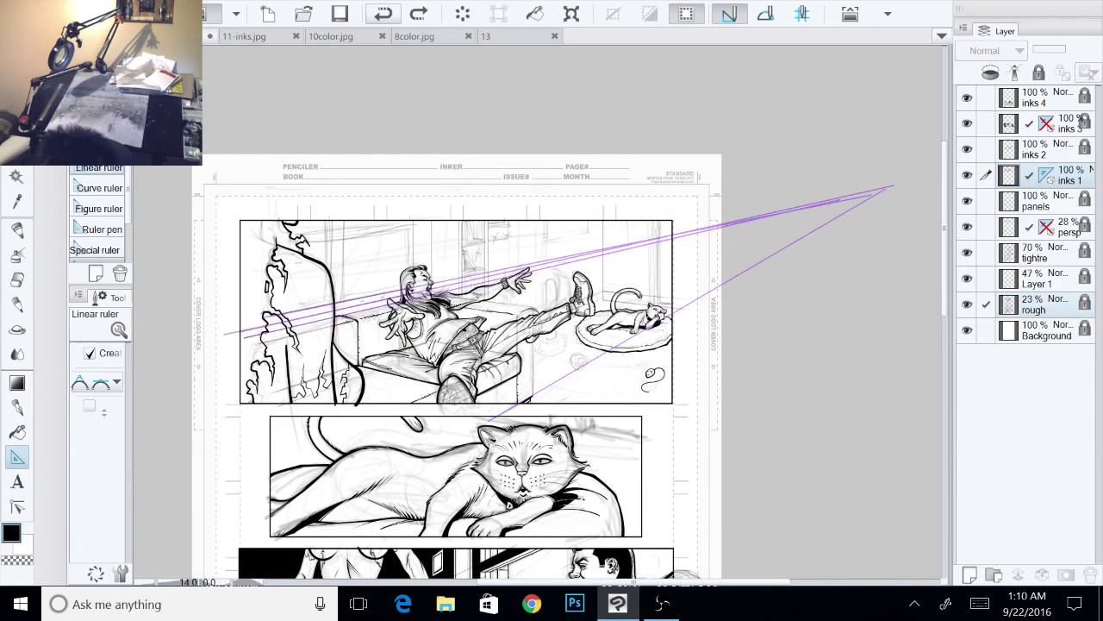
{"action": "left_click", "coordinate": [382, 14]}
{"action": "left_click", "coordinate": [382, 13]}
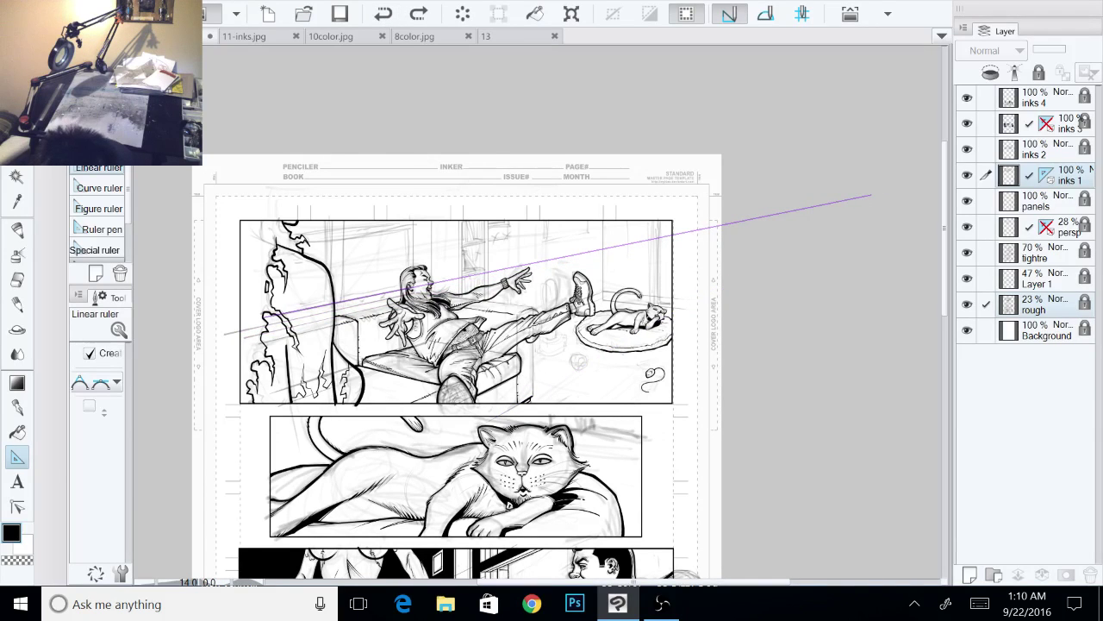
{"action": "left_click", "coordinate": [382, 14]}
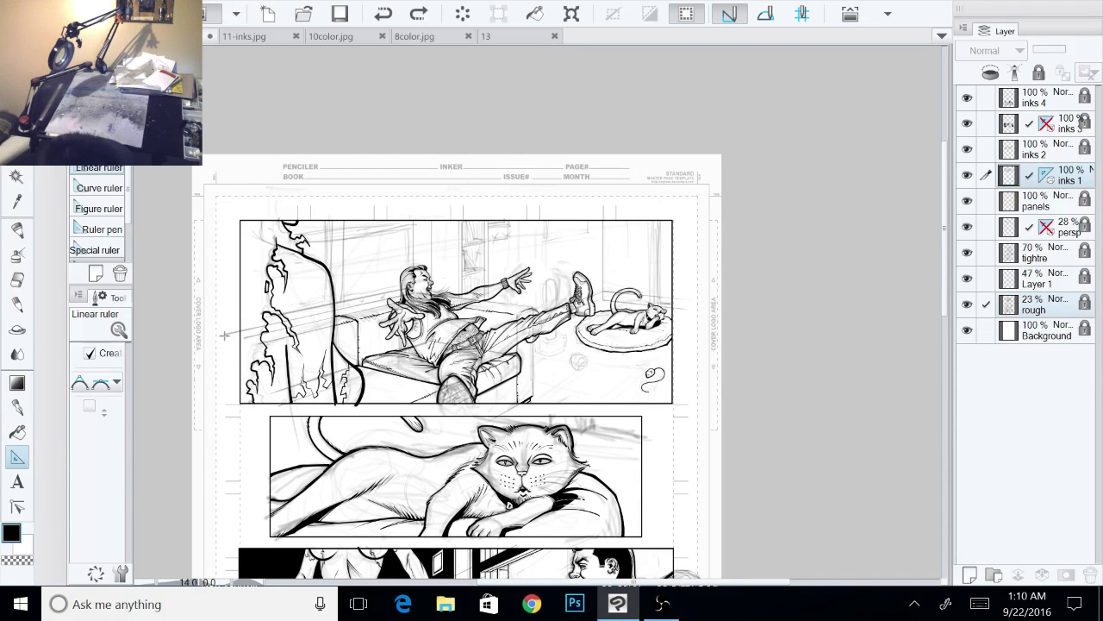
Step: Lay a new linear ruler along the left wall's sketched line in the top panel, extending well beyond the page's right edge
{"action": "left_click_drag", "start_coordinate": [229, 331], "coordinate": [939, 176]}
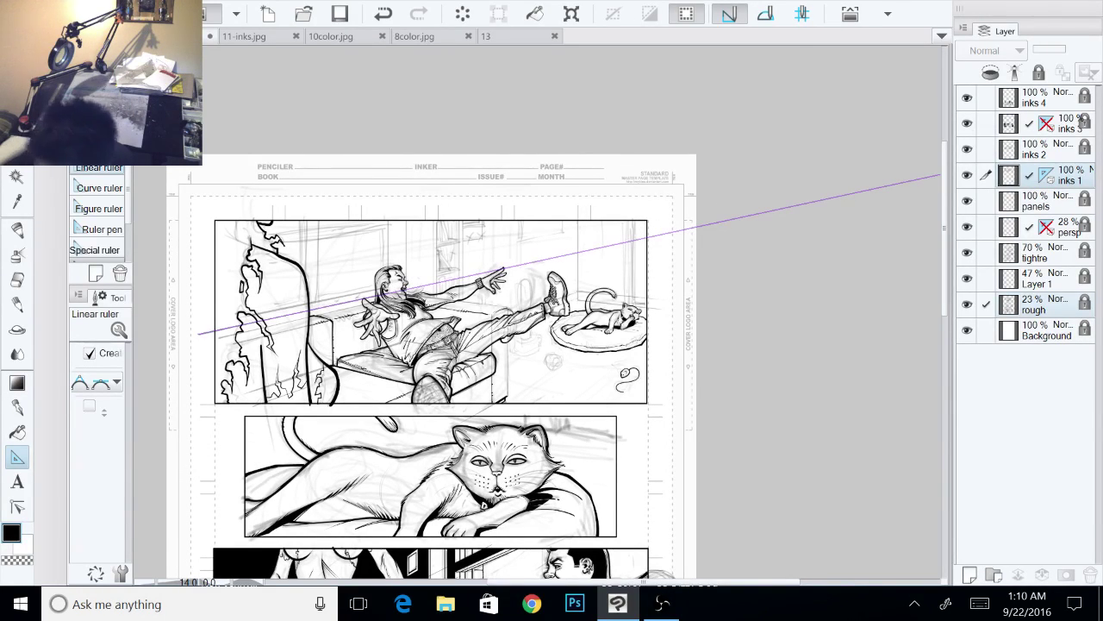
{"action": "left_click_drag", "start_coordinate": [658, 410], "coordinate": [597, 362]}
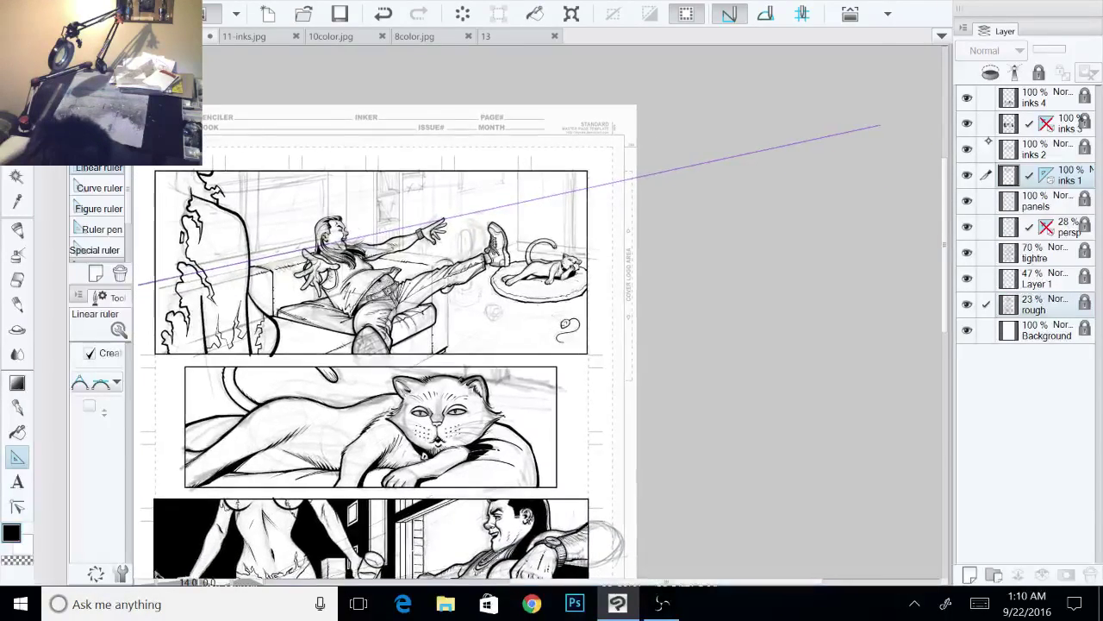
Step: Add linear rulers converging on the vanishing point, one along the left wall's lower line and others across the top panel's upper left
{"action": "left_click_drag", "start_coordinate": [460, 295], "coordinate": [466, 313]}
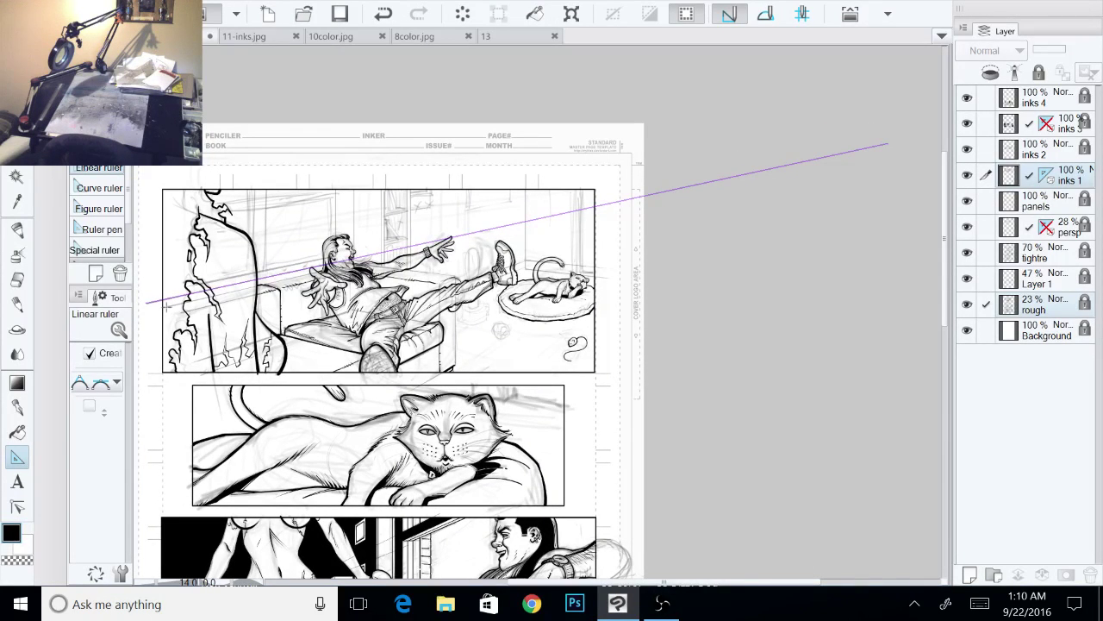
{"action": "left_click_drag", "start_coordinate": [170, 304], "coordinate": [916, 117]}
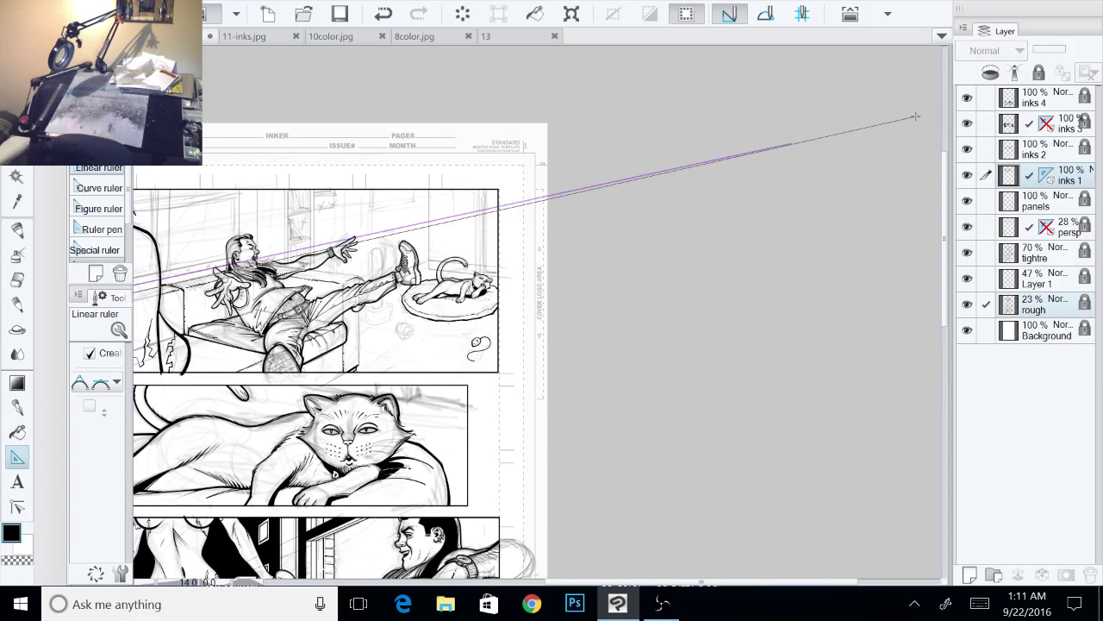
{"action": "left_click_drag", "start_coordinate": [789, 145], "coordinate": [158, 224]}
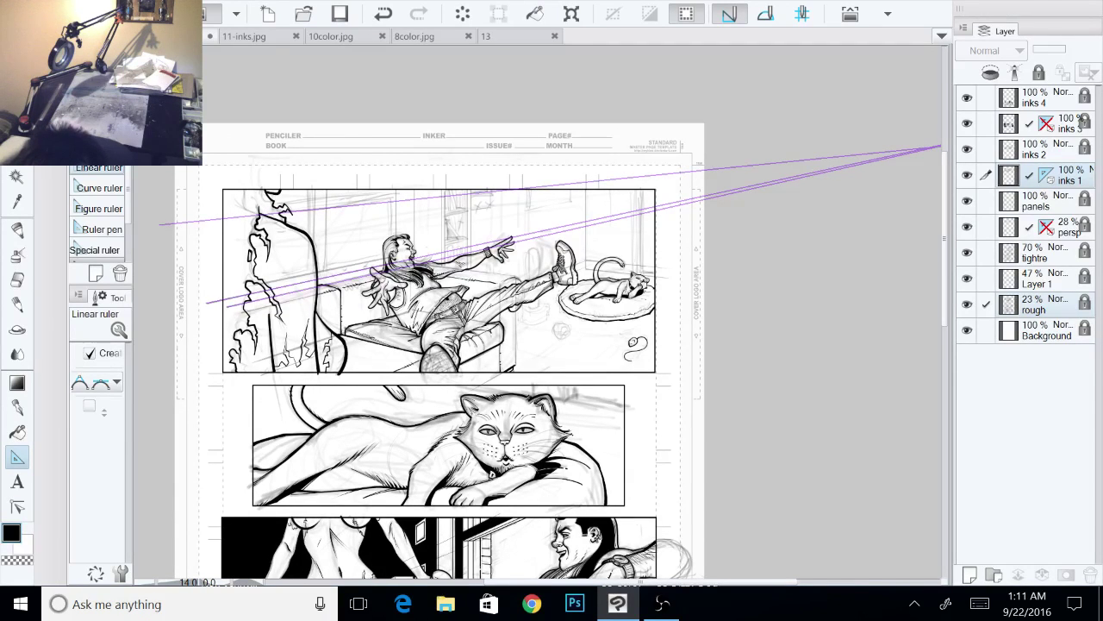
{"action": "left_click_drag", "start_coordinate": [940, 198], "coordinate": [894, 190]}
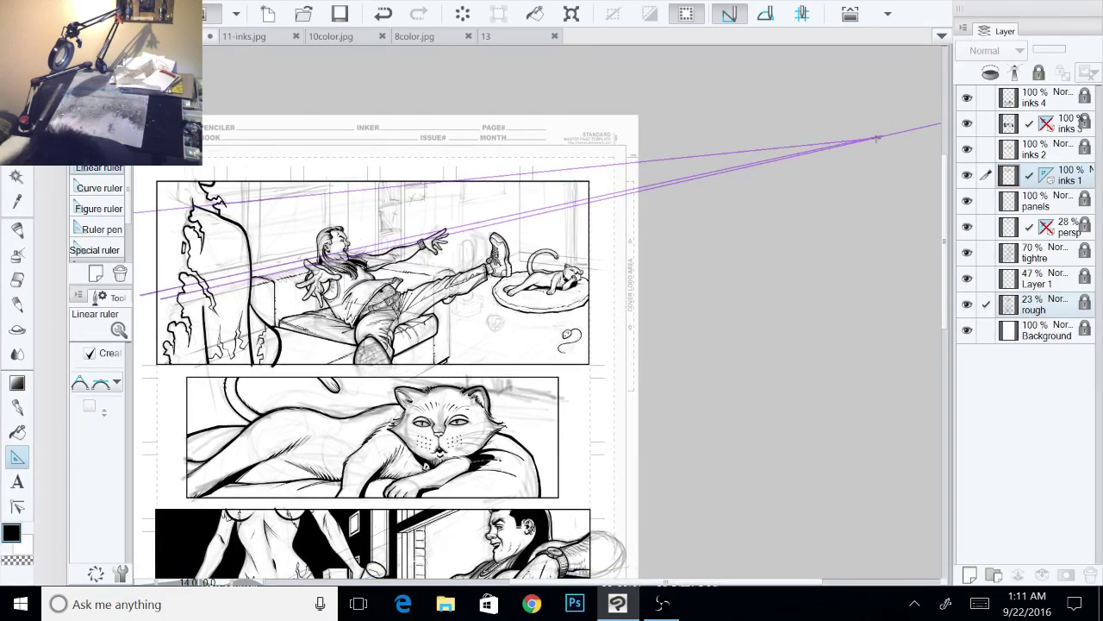
{"action": "scroll", "coordinate": [172, 203], "scroll_direction": "left", "scroll_amount": 2}
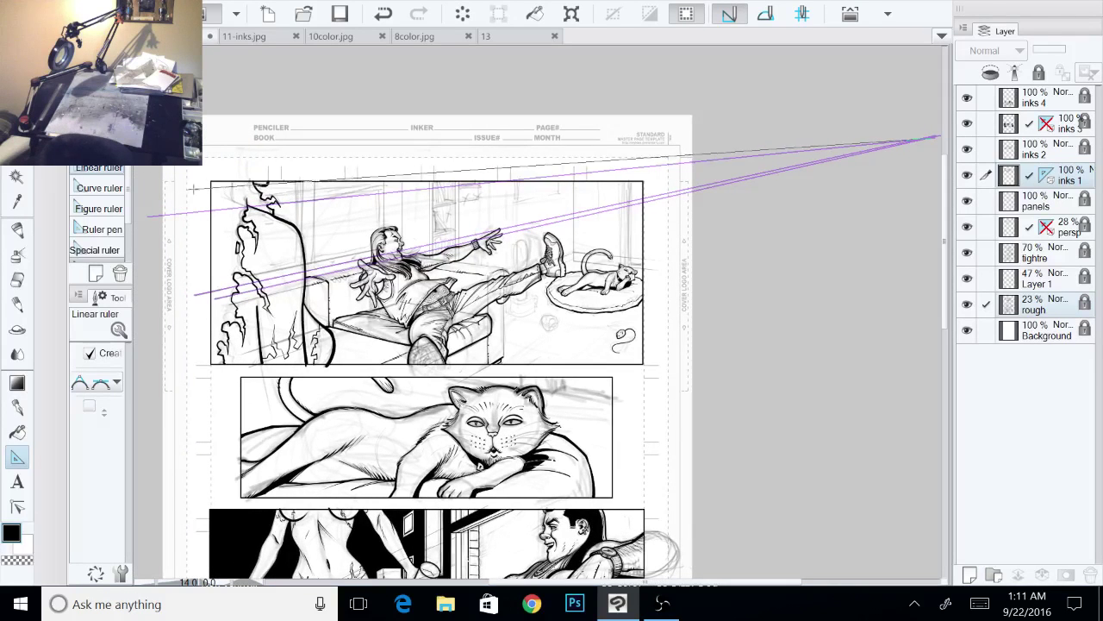
{"action": "left_click_drag", "start_coordinate": [172, 203], "coordinate": [171, 204]}
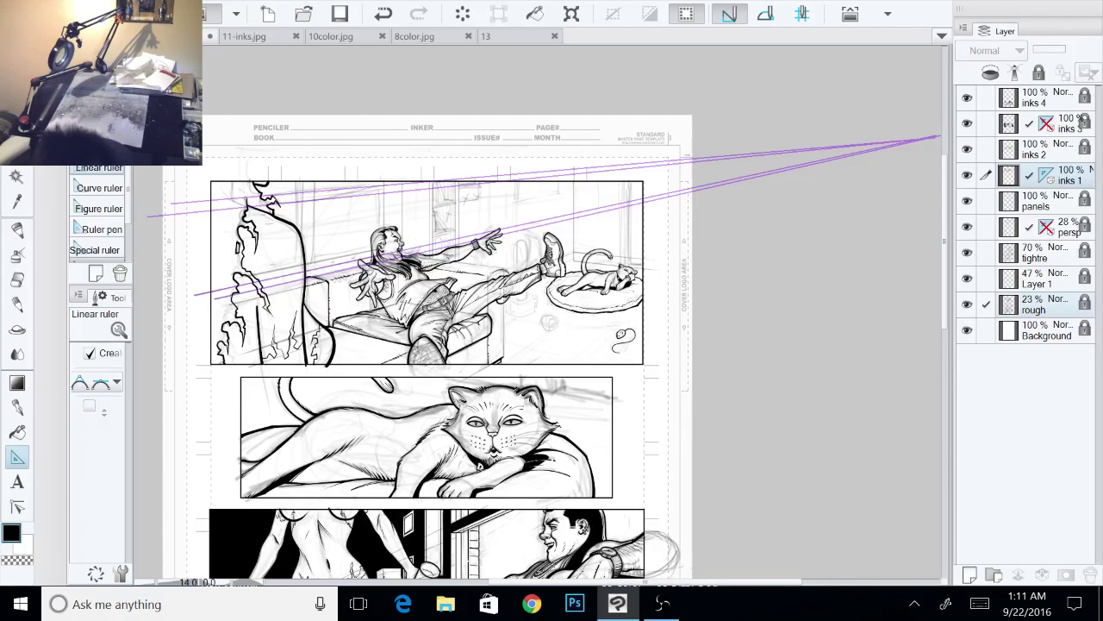
Step: Consult the room in 10color.jpg and add two more linear rulers from the vanishing point to the top panel's lower left wall lines
{"action": "left_click", "coordinate": [331, 36]}
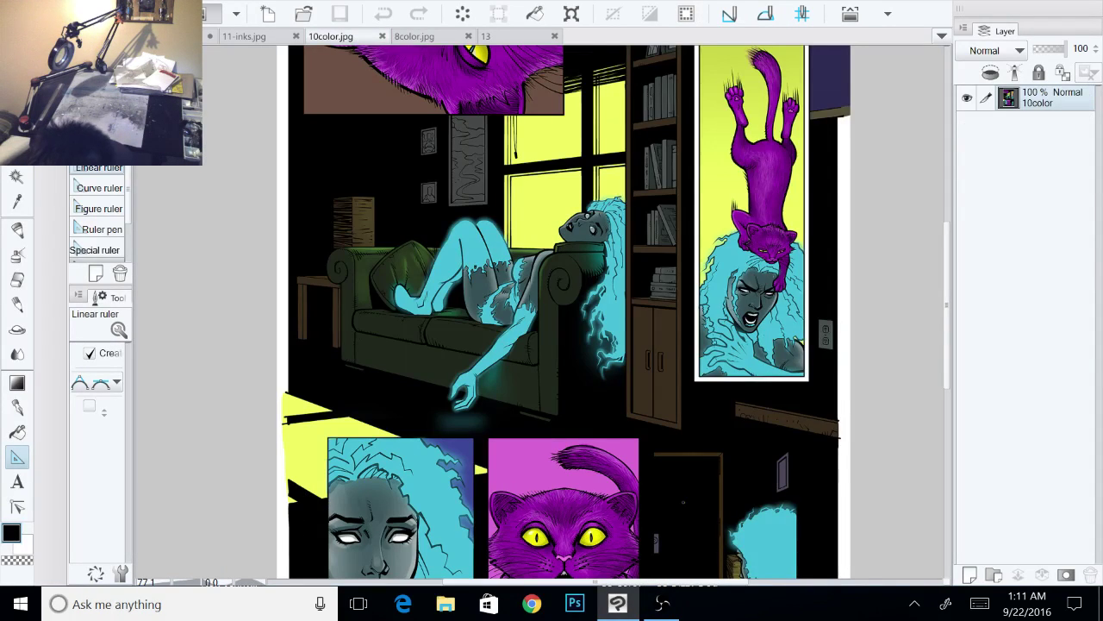
{"action": "left_click", "coordinate": [176, 36]}
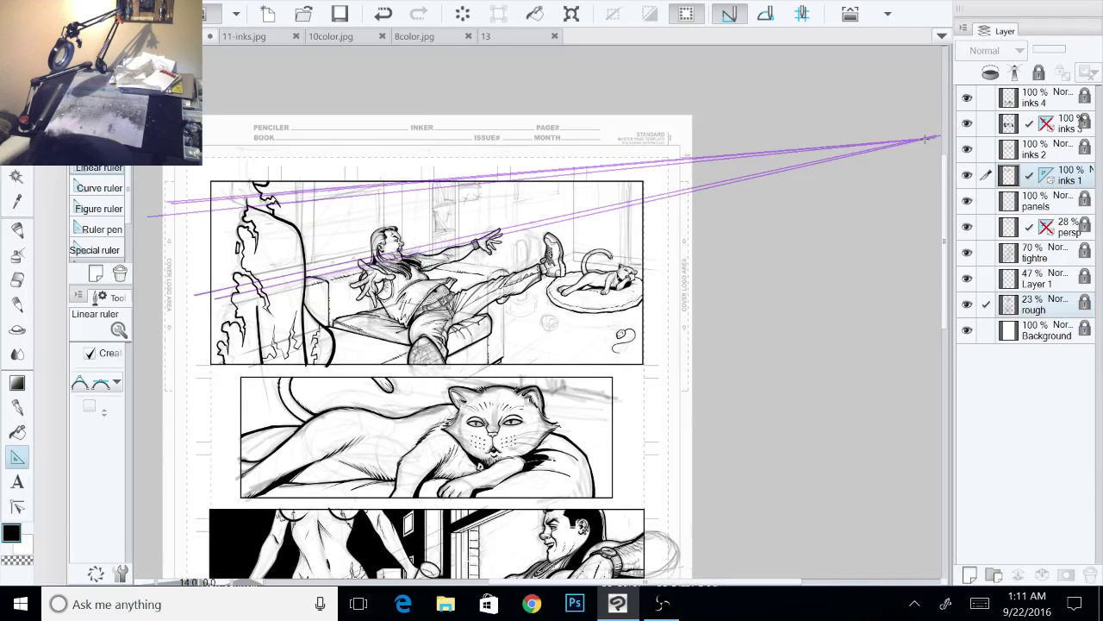
{"action": "left_click_drag", "start_coordinate": [925, 137], "coordinate": [170, 289]}
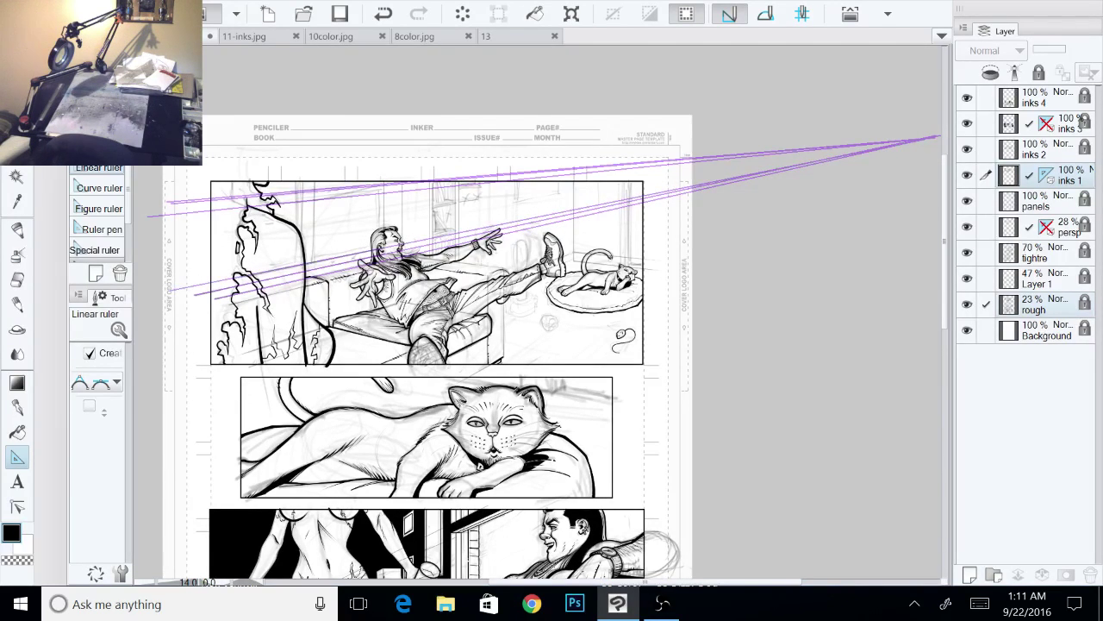
{"action": "left_click_drag", "start_coordinate": [925, 138], "coordinate": [164, 286]}
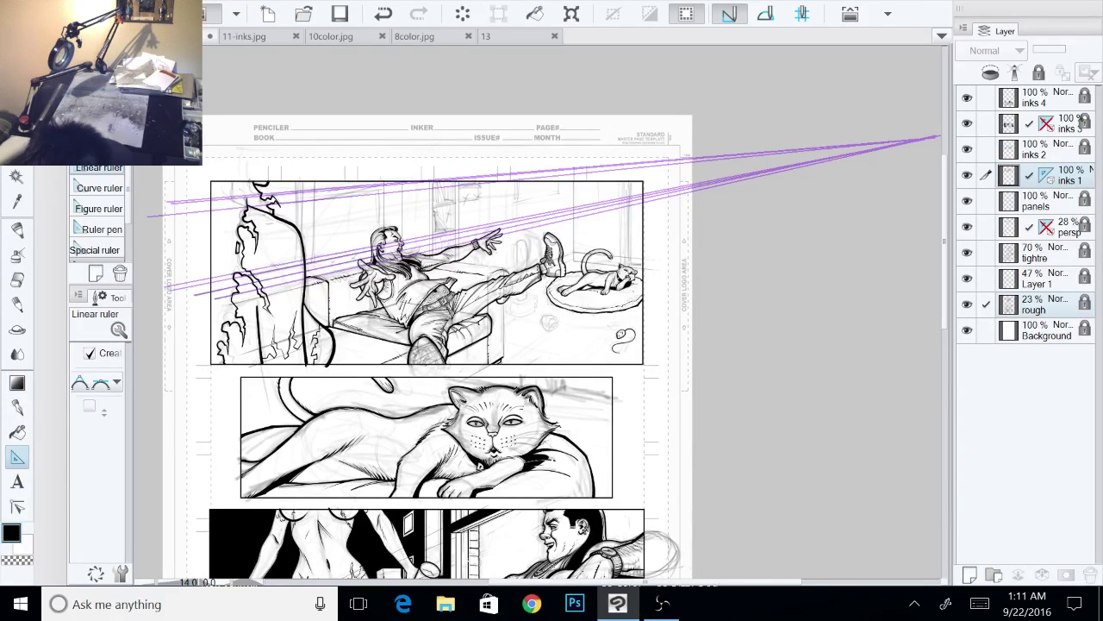
Step: Lay vertical linear rulers along the sketched window frame edges on the top panel's left wall
{"action": "left_click_drag", "start_coordinate": [840, 258], "coordinate": [971, 275]}
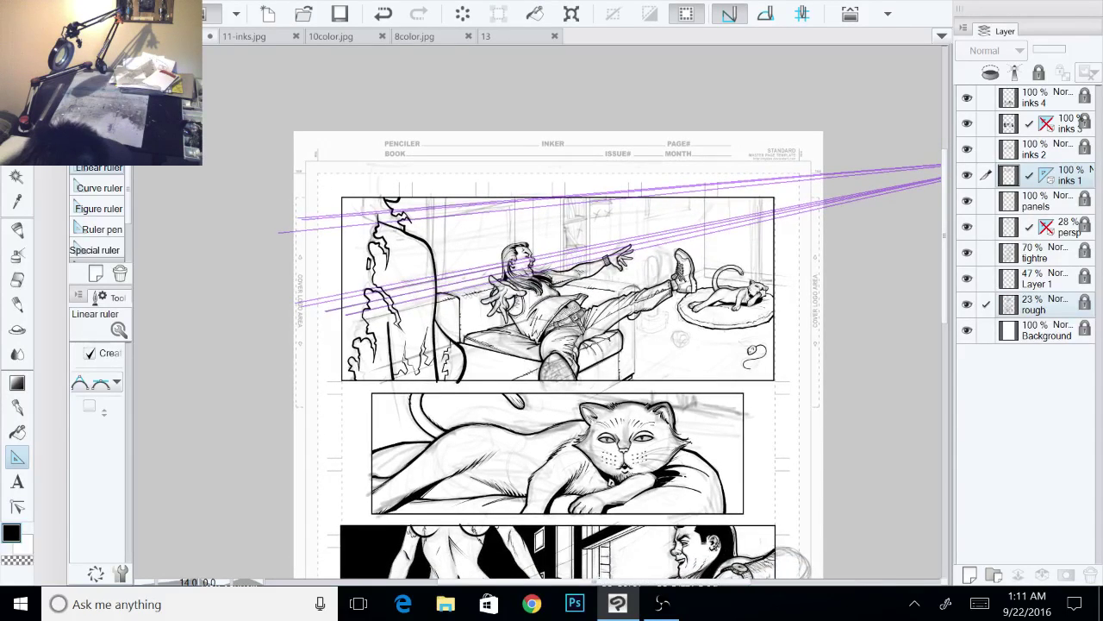
{"action": "left_click_drag", "start_coordinate": [647, 337], "coordinate": [691, 341]}
{"action": "left_click_drag", "start_coordinate": [557, 340], "coordinate": [702, 366]}
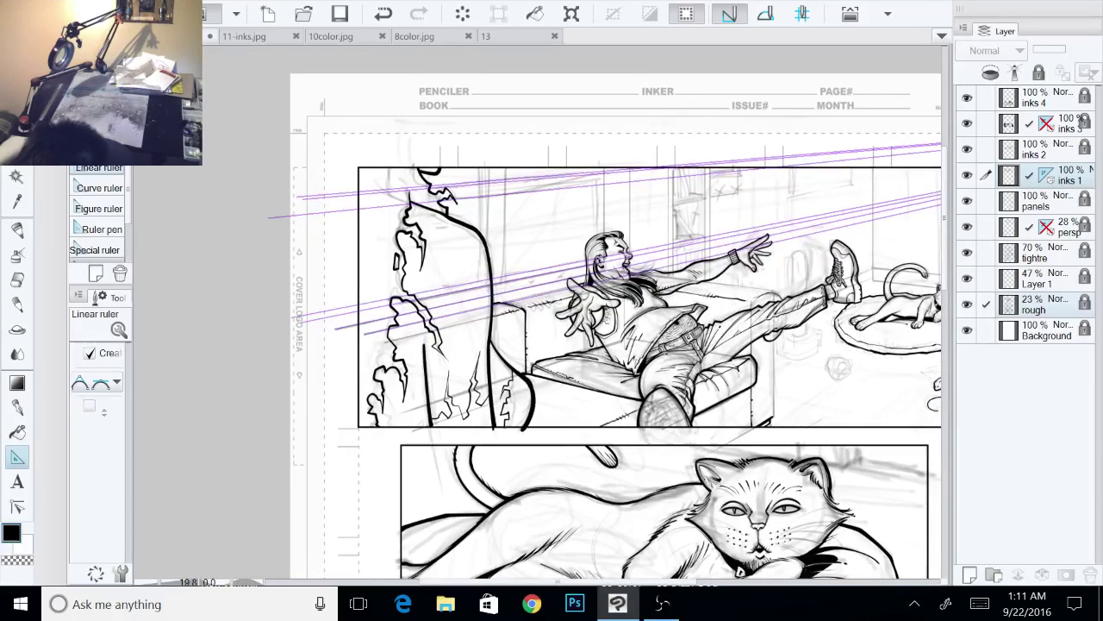
{"action": "scroll", "coordinate": [654, 325], "scroll_direction": "up", "scroll_amount": 2}
{"action": "left_click_drag", "start_coordinate": [654, 325], "coordinate": [692, 410]}
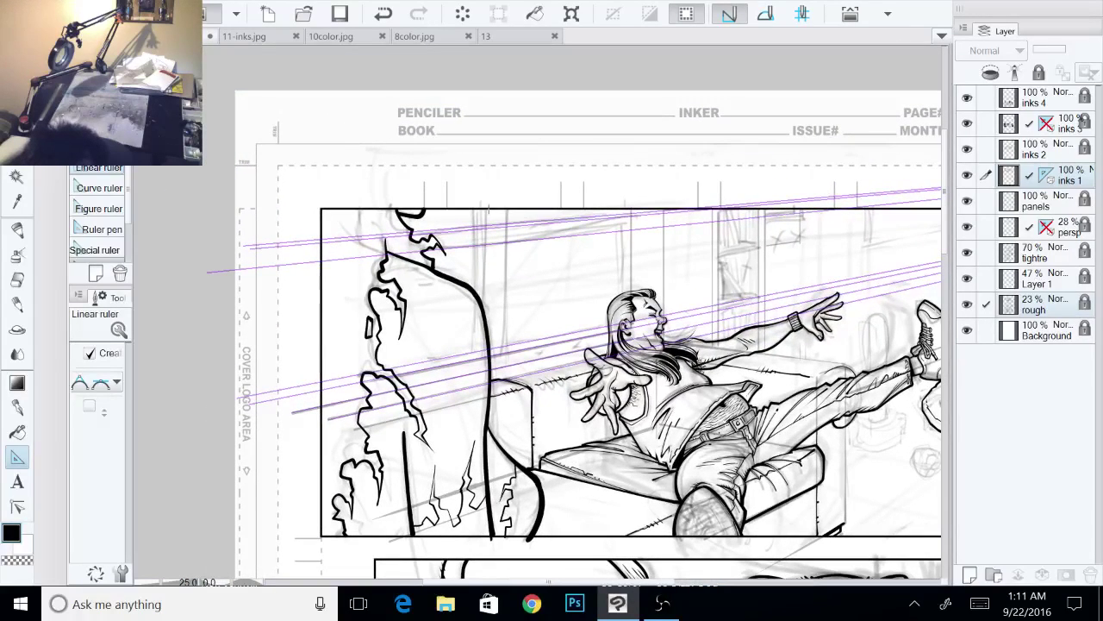
{"action": "left_click_drag", "start_coordinate": [507, 209], "coordinate": [525, 354]}
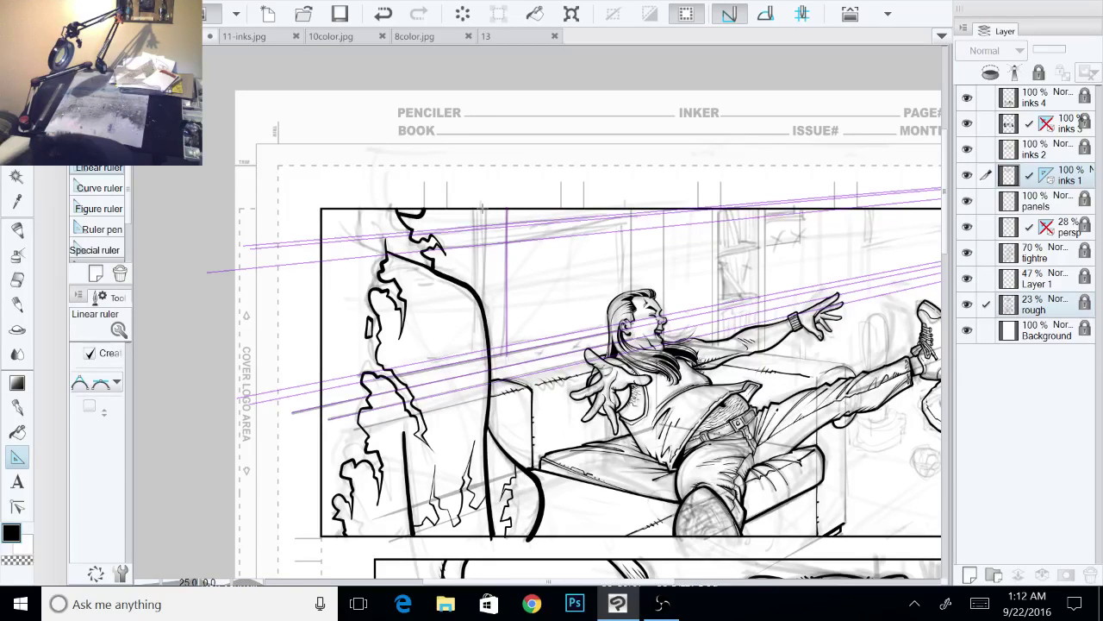
{"action": "mouse_move", "coordinate": [497, 296]}
{"action": "left_mouse_down"}
{"action": "mouse_move", "coordinate": [514, 338]}
{"action": "mouse_move", "coordinate": [506, 303]}
{"action": "left_mouse_up"}
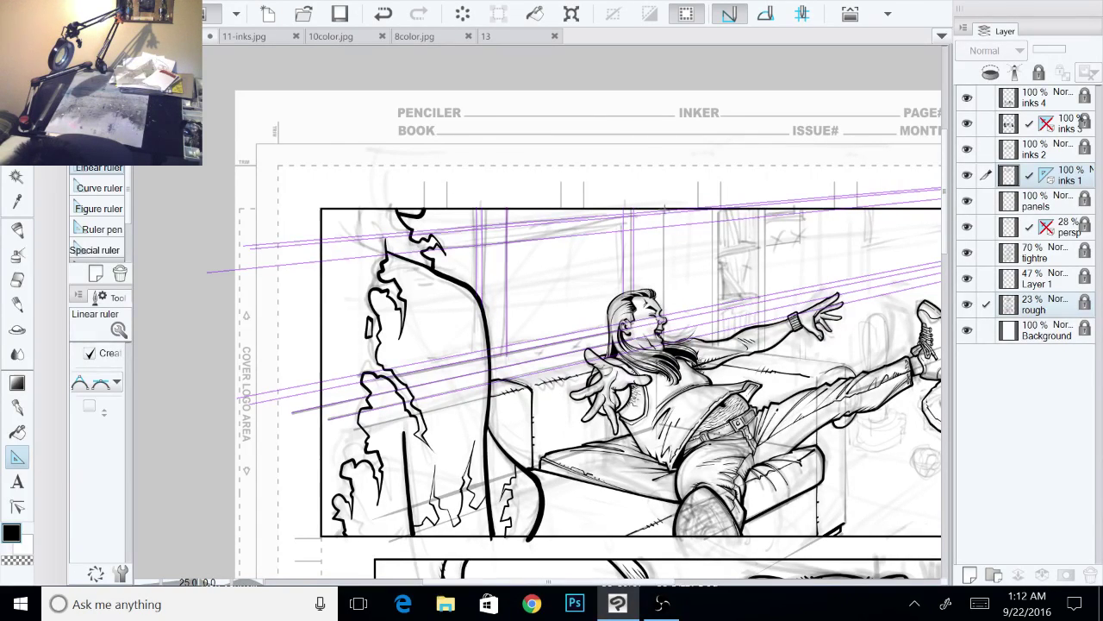
Step: Lay paired vertical linear rulers along both sides of the sketched bookshelf behind the reclining man
{"action": "left_click_drag", "start_coordinate": [671, 266], "coordinate": [506, 283]}
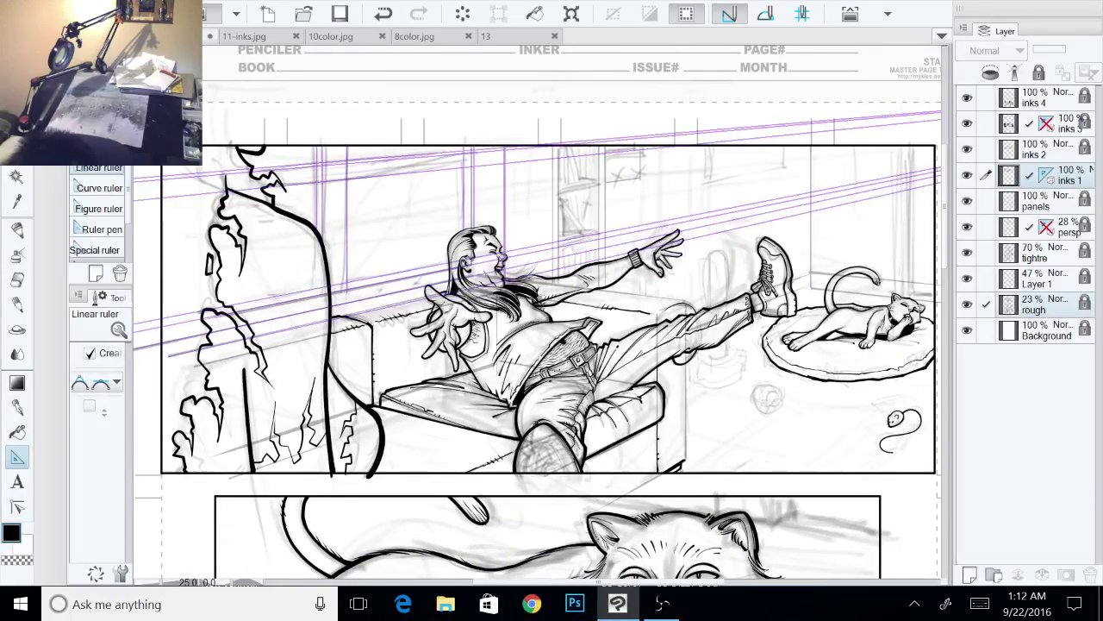
{"action": "scroll", "coordinate": [689, 275], "scroll_direction": "up", "scroll_amount": 3}
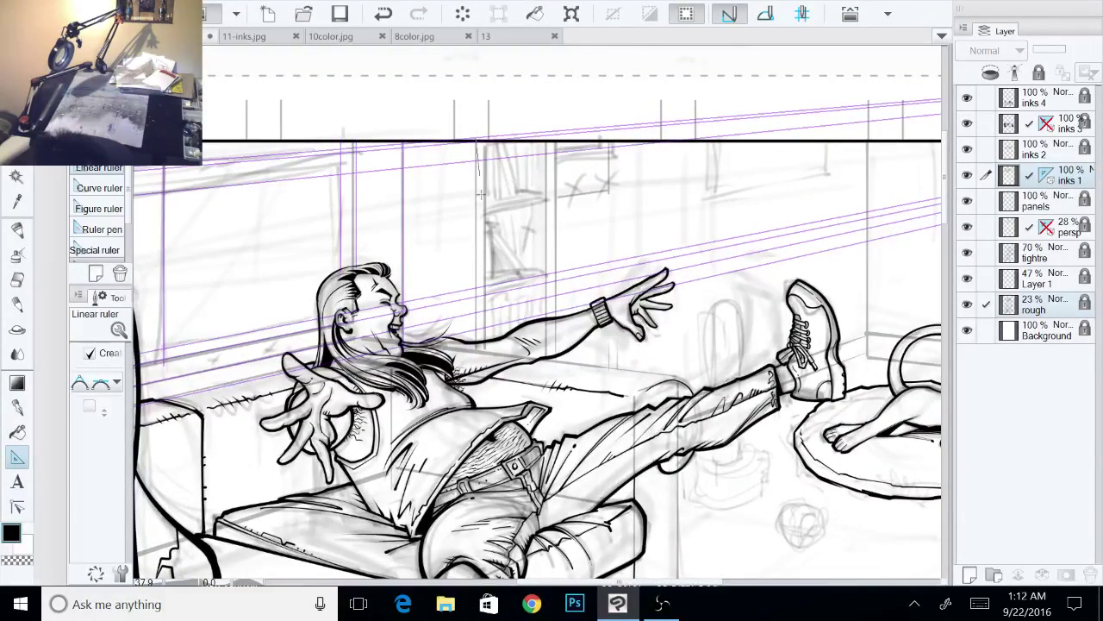
{"action": "left_click_drag", "start_coordinate": [481, 194], "coordinate": [498, 338]}
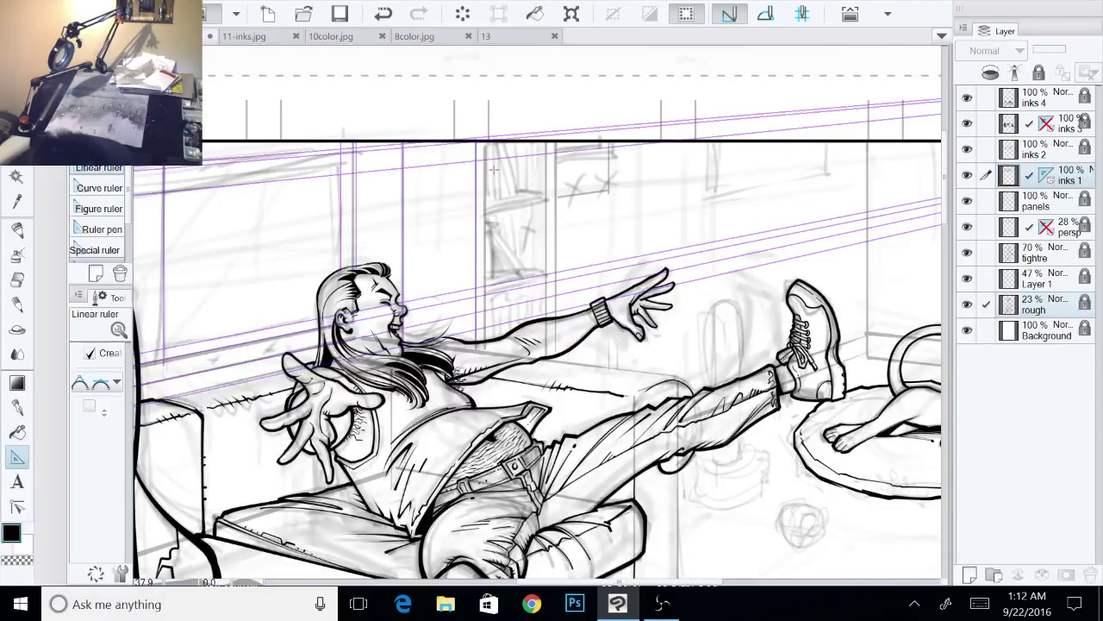
{"action": "left_click_drag", "start_coordinate": [484, 138], "coordinate": [491, 342]}
{"action": "left_click_drag", "start_coordinate": [552, 183], "coordinate": [567, 353]}
{"action": "left_click_drag", "start_coordinate": [556, 142], "coordinate": [571, 357]}
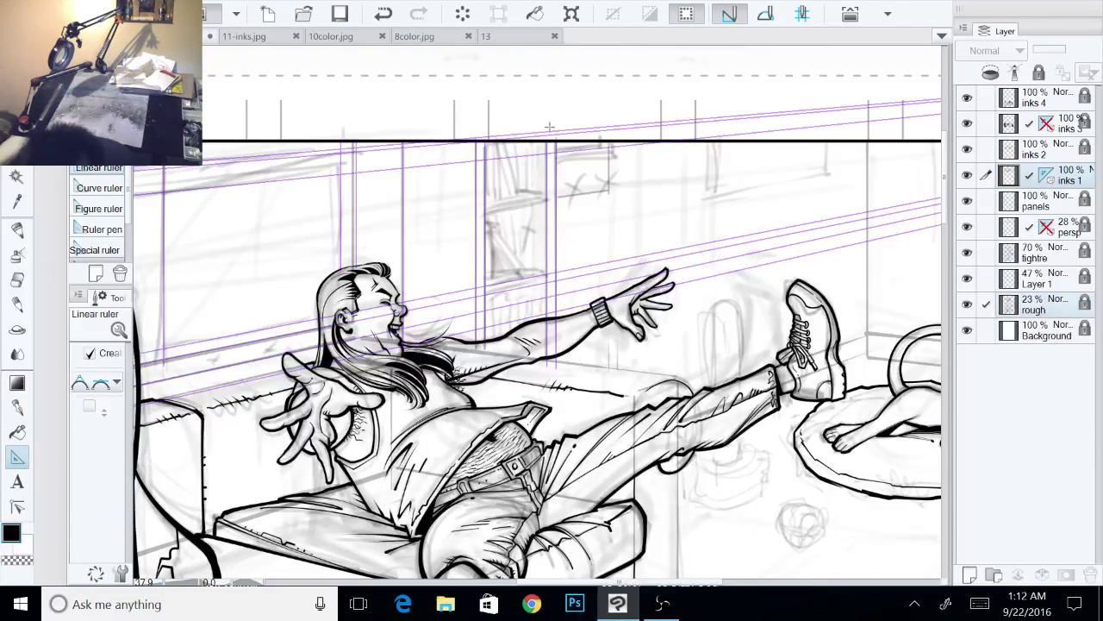
Step: Consult the room in 10color.jpg and place short vertical rulers at the far edge of the picture frame beside the bookshelf
{"action": "left_click", "coordinate": [347, 37]}
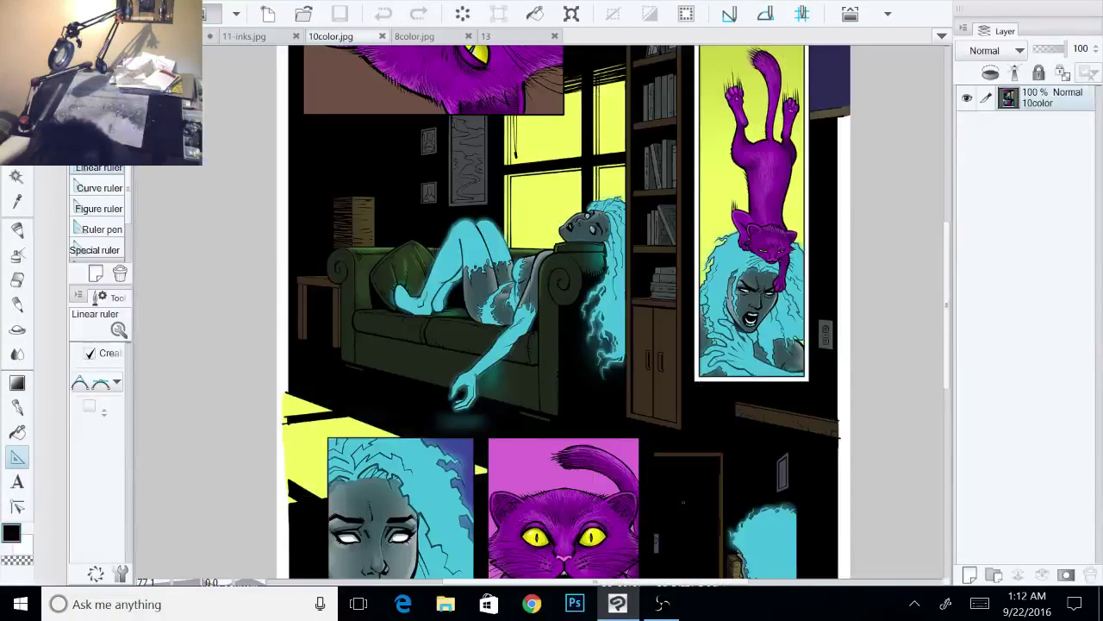
{"action": "left_click_drag", "start_coordinate": [552, 259], "coordinate": [515, 400]}
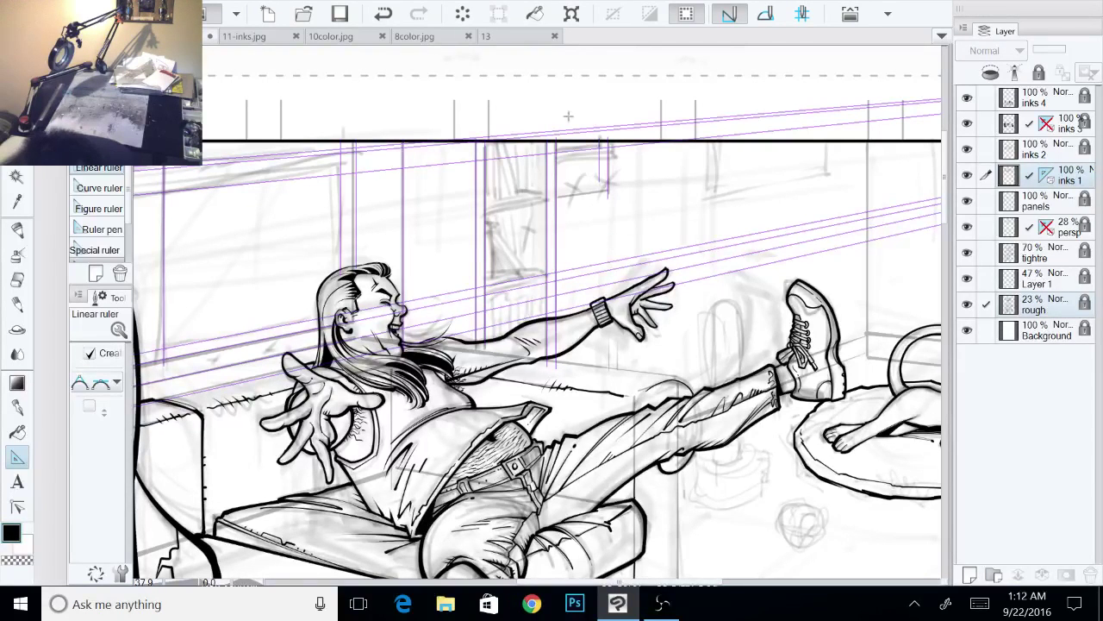
{"action": "key", "text": "ctrl+z"}
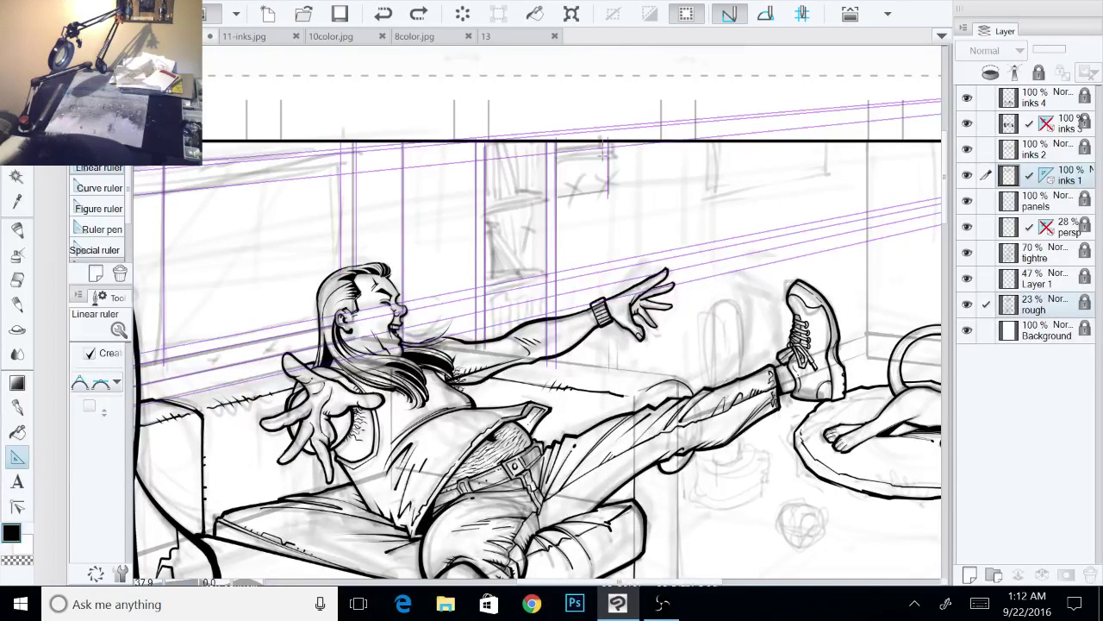
{"action": "left_click_drag", "start_coordinate": [602, 156], "coordinate": [604, 183]}
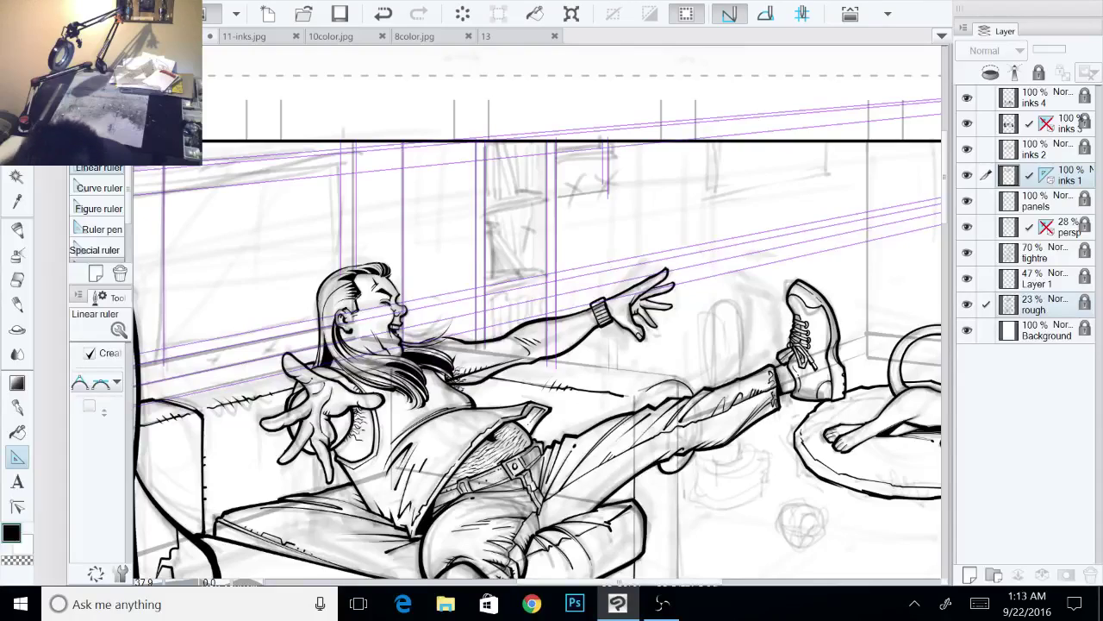
Step: Recheck 10color.jpg and add short vertical rulers for both sides of the second sketched frame on the wall
{"action": "left_click_drag", "start_coordinate": [619, 582], "coordinate": [663, 582]}
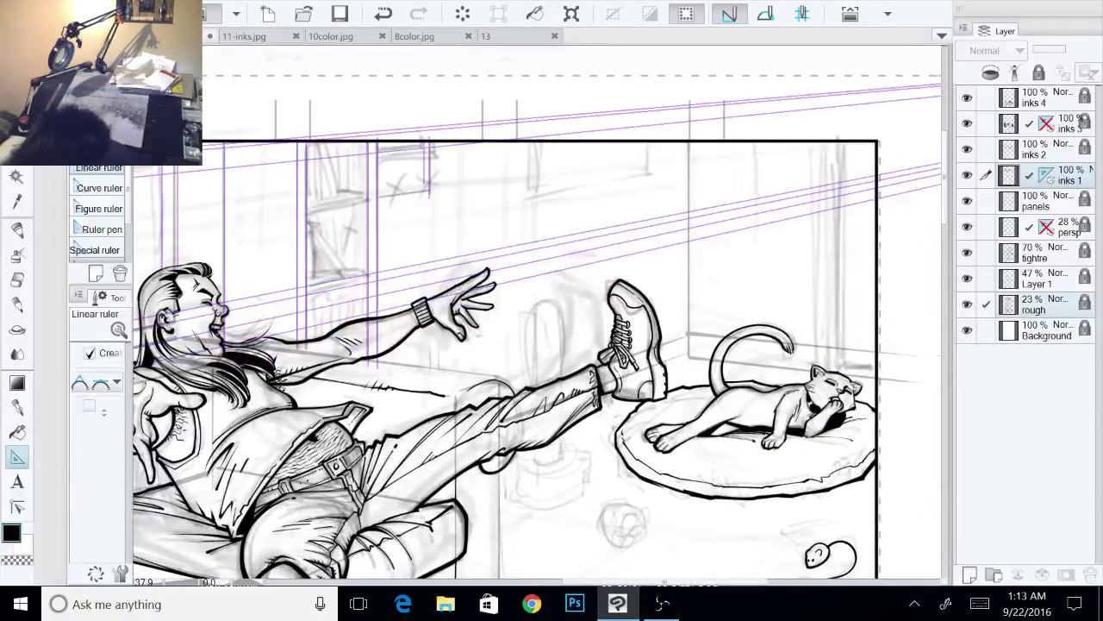
{"action": "left_click", "coordinate": [331, 37]}
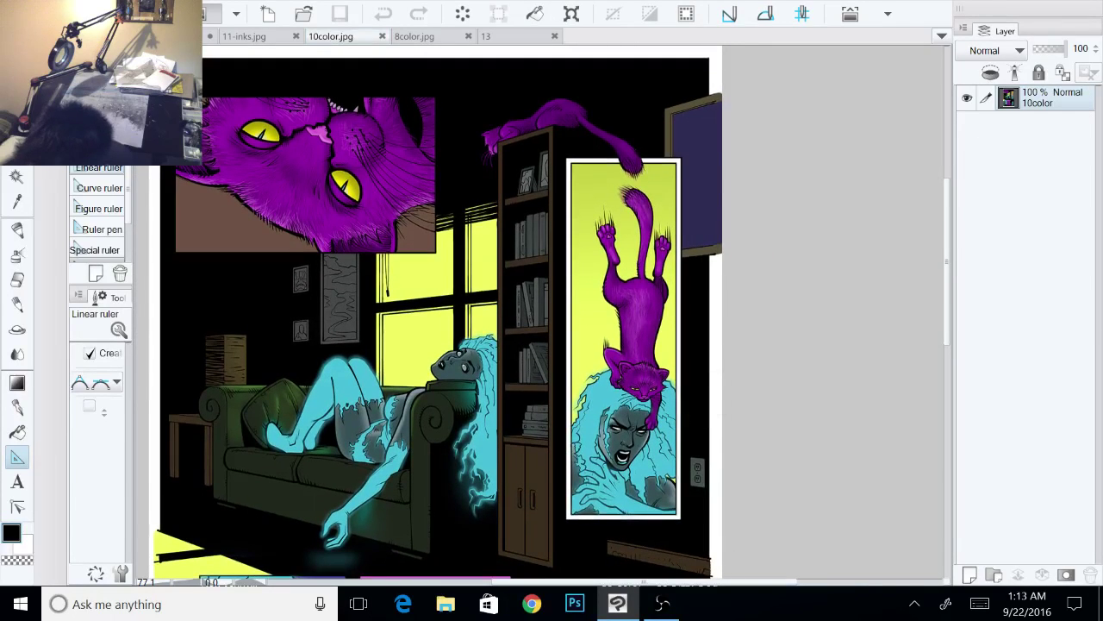
{"action": "left_click", "coordinate": [210, 38]}
{"action": "left_click_drag", "start_coordinate": [741, 345], "coordinate": [697, 331]}
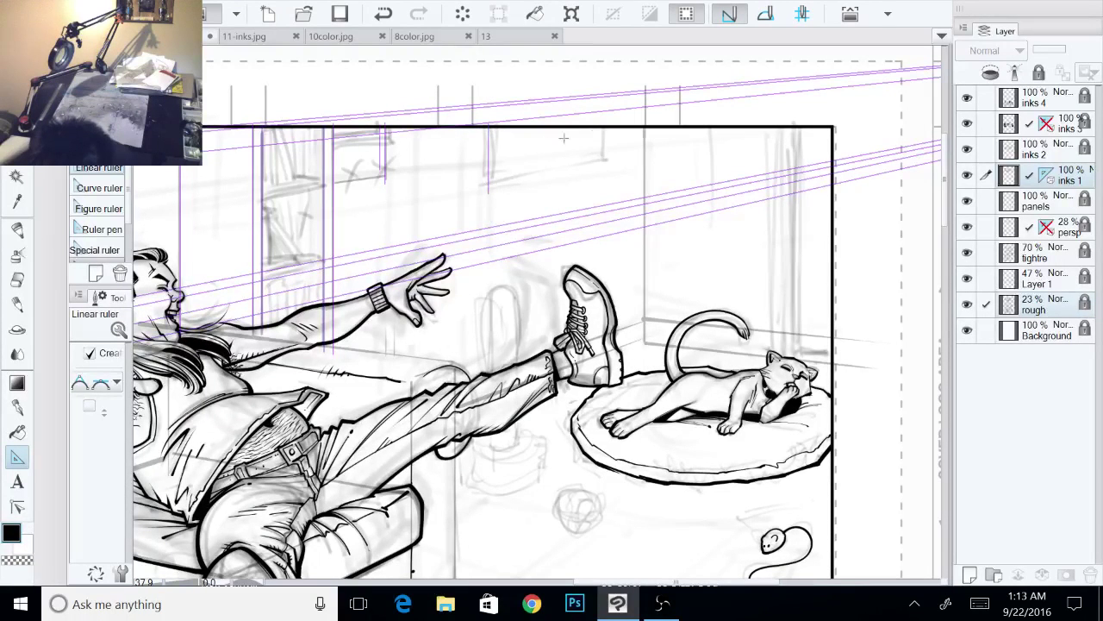
{"action": "left_click_drag", "start_coordinate": [601, 123], "coordinate": [601, 173]}
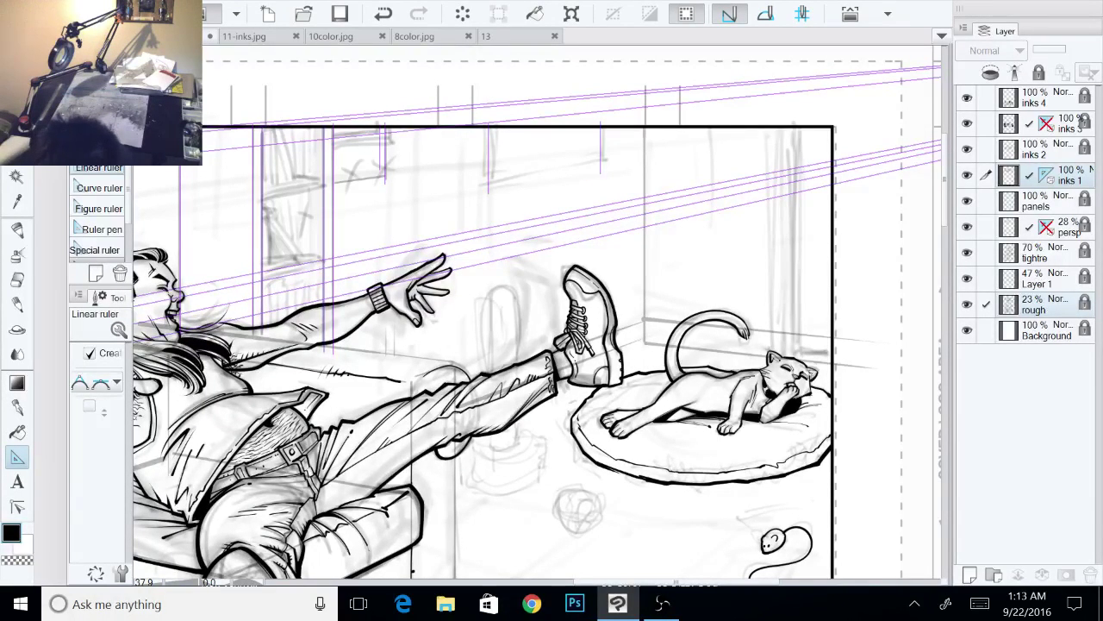
Step: Add linear rulers from the vanishing point along the lower edges of the wall frames and across the bookshelf
{"action": "scroll", "coordinate": [552, 310], "scroll_direction": "down", "scroll_amount": 5}
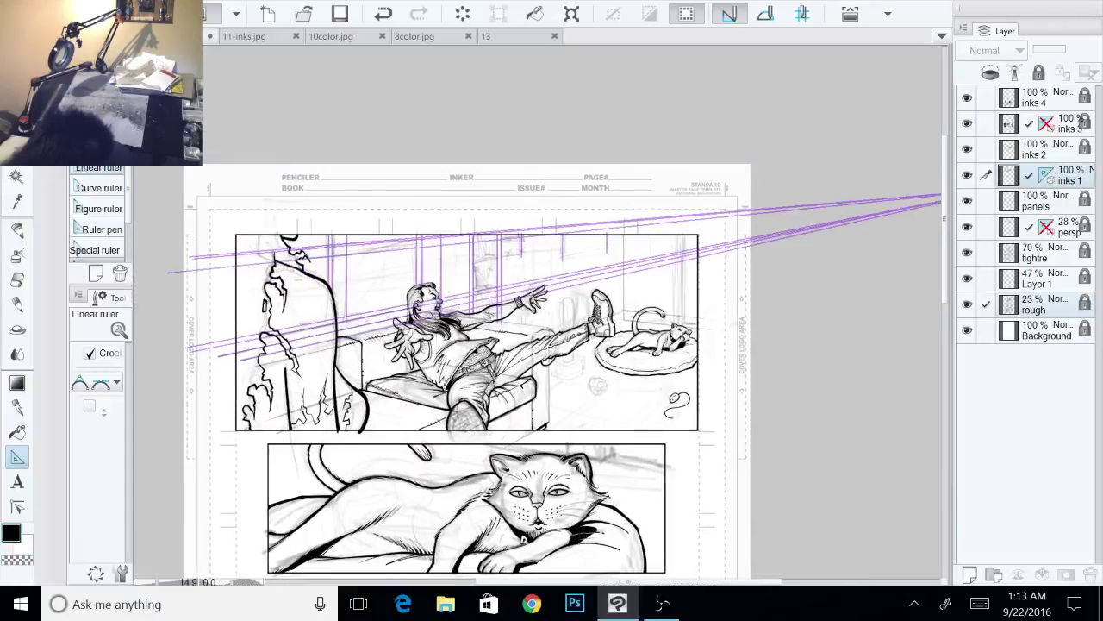
{"action": "left_click_drag", "start_coordinate": [603, 302], "coordinate": [423, 315]}
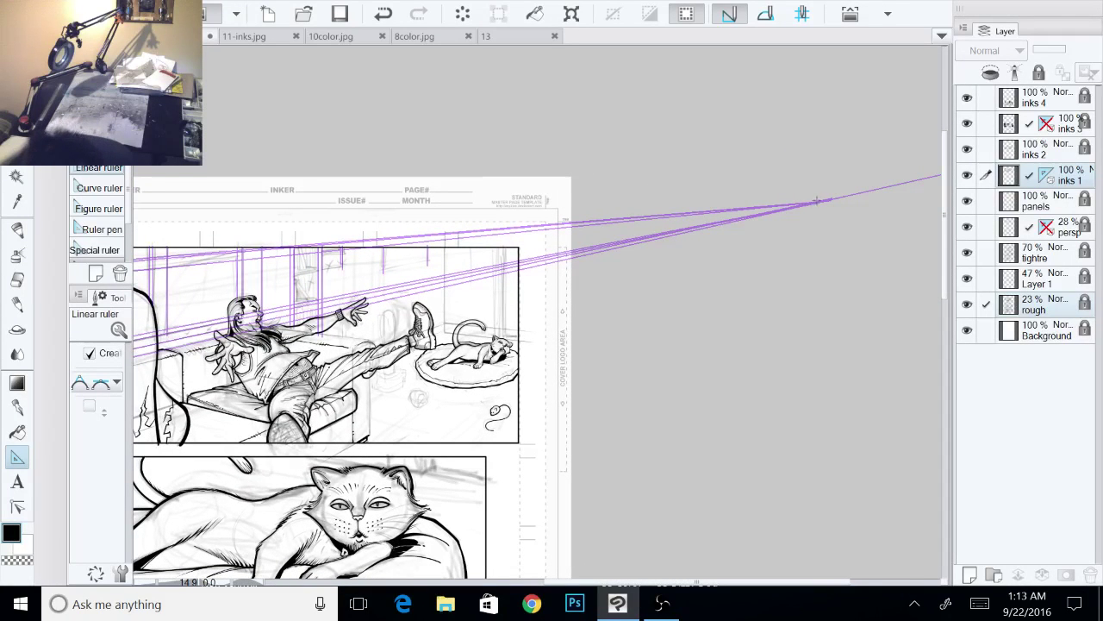
{"action": "left_click_drag", "start_coordinate": [801, 205], "coordinate": [241, 281]}
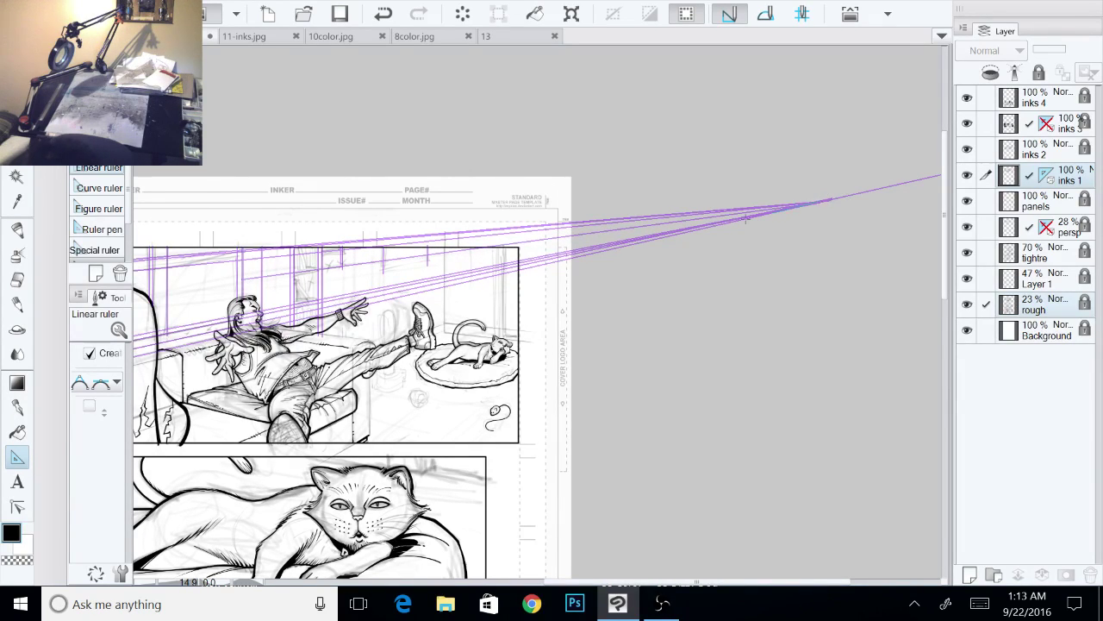
{"action": "left_click_drag", "start_coordinate": [746, 219], "coordinate": [226, 286]}
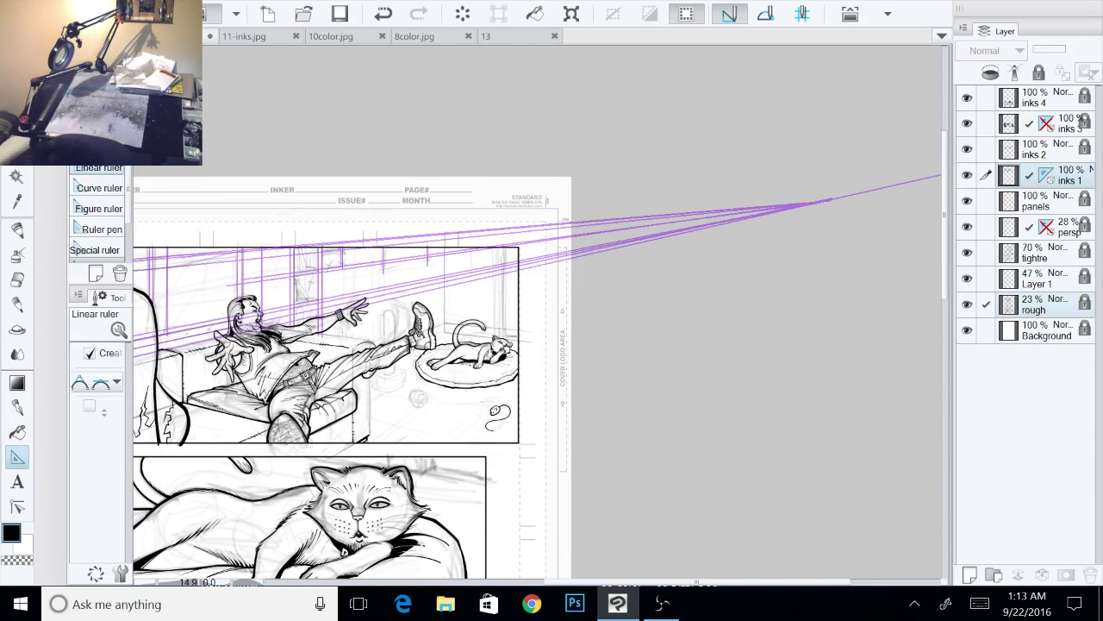
Step: Examine the rulers against the sketched wall frames, bookshelf and room corner in the top panel
{"action": "left_click_drag", "start_coordinate": [741, 315], "coordinate": [850, 329]}
{"action": "left_click_drag", "start_coordinate": [485, 492], "coordinate": [604, 487]}
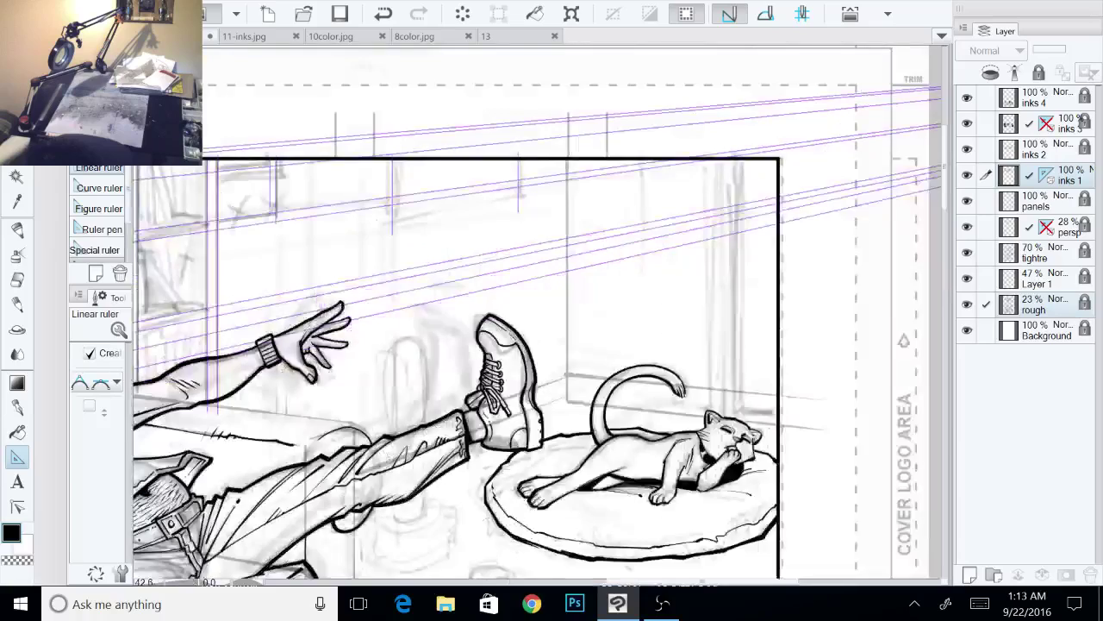
{"action": "left_click_drag", "start_coordinate": [482, 345], "coordinate": [638, 348]}
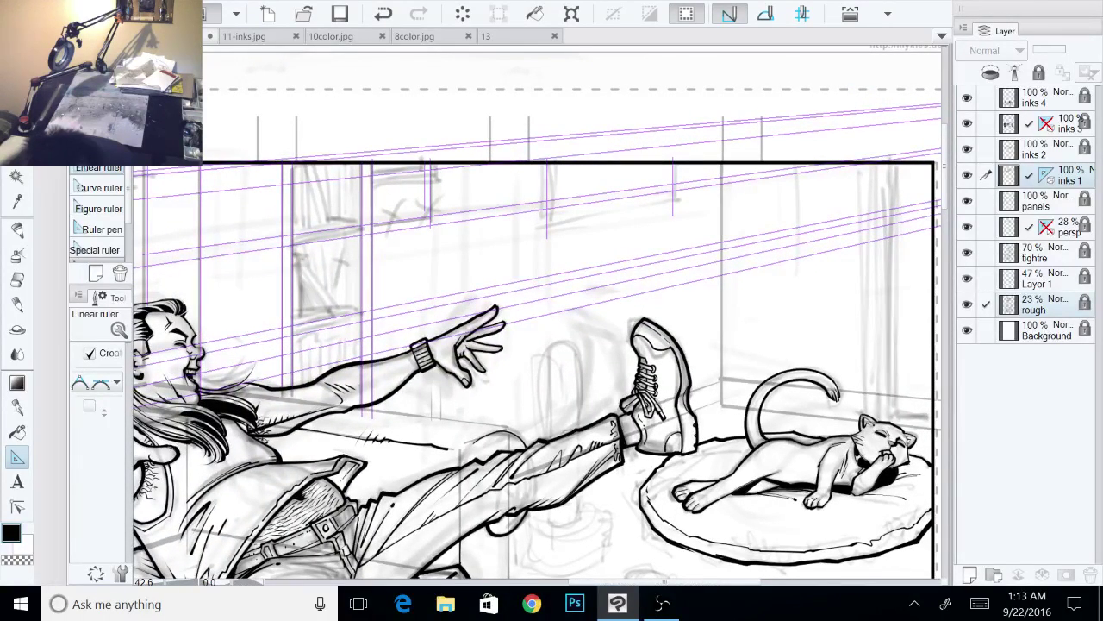
{"action": "left_click_drag", "start_coordinate": [569, 327], "coordinate": [482, 397]}
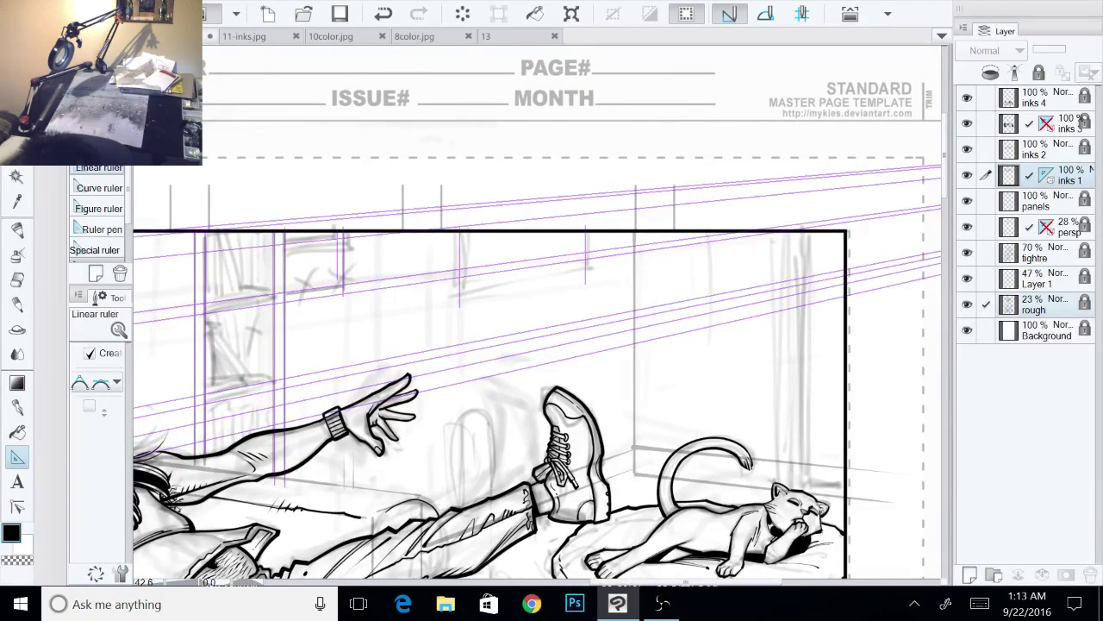
{"action": "left_click_drag", "start_coordinate": [647, 324], "coordinate": [573, 336]}
{"action": "scroll", "coordinate": [534, 362], "scroll_direction": "down", "scroll_amount": 2}
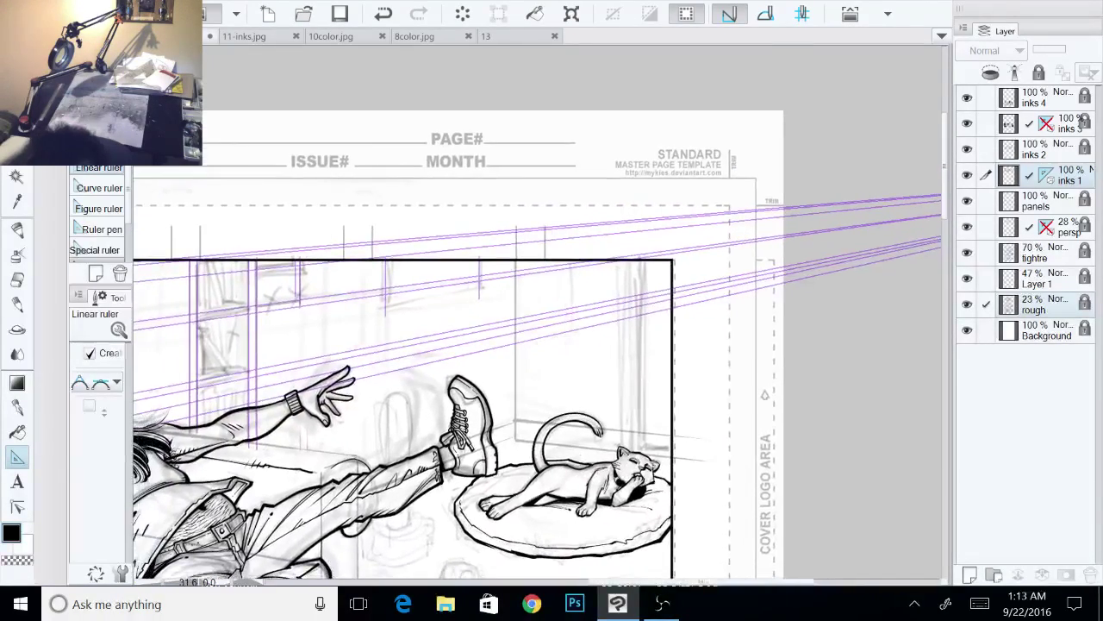
Step: Add a linear ruler from the right vanishing point across the lower wall-frame edges to the bookshelf, redrawing it after one undone attempt
{"action": "scroll", "coordinate": [539, 367], "scroll_direction": "right", "scroll_amount": 1}
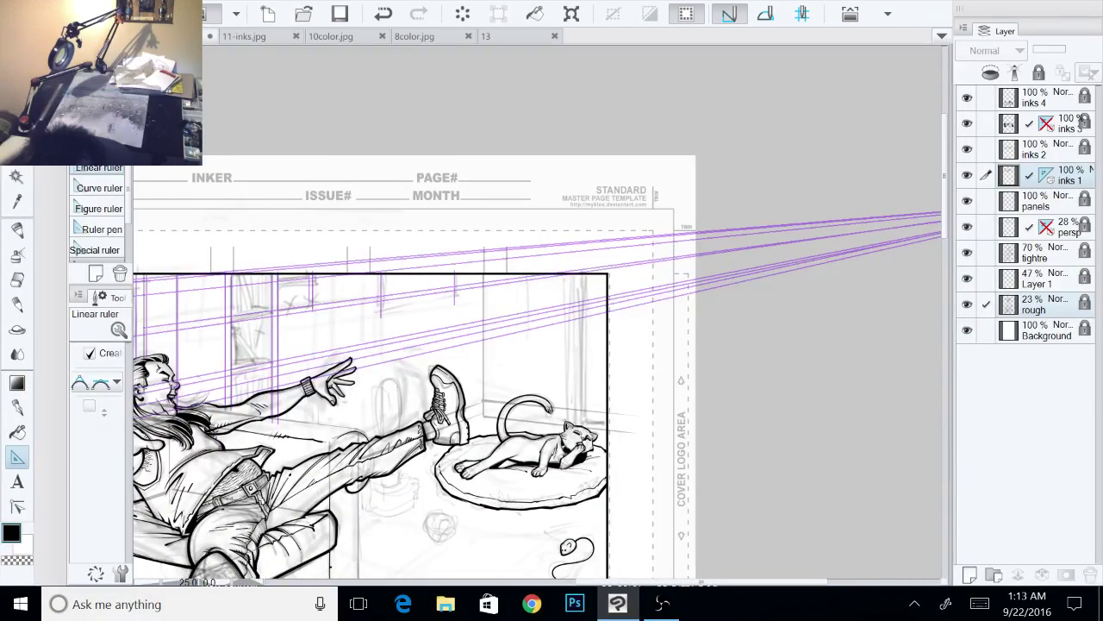
{"action": "scroll", "coordinate": [539, 347], "scroll_direction": "down", "scroll_amount": 1}
{"action": "scroll", "coordinate": [534, 362], "scroll_direction": "down", "scroll_amount": 2}
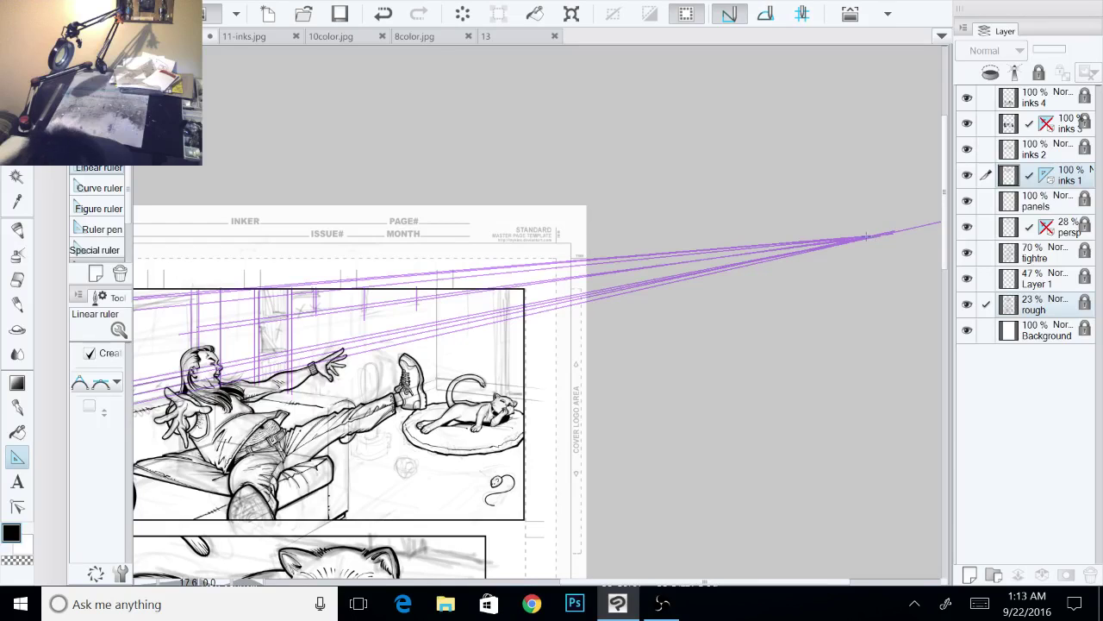
{"action": "left_click_drag", "start_coordinate": [866, 237], "coordinate": [221, 318]}
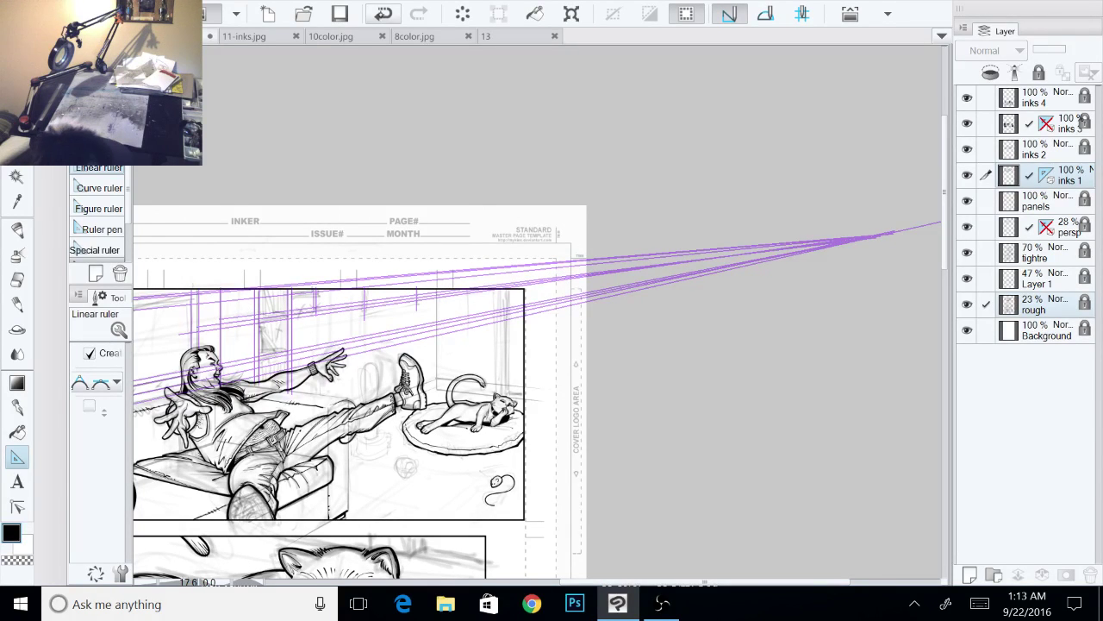
{"action": "key", "text": "ctrl+z"}
{"action": "left_click_drag", "start_coordinate": [876, 235], "coordinate": [248, 315]}
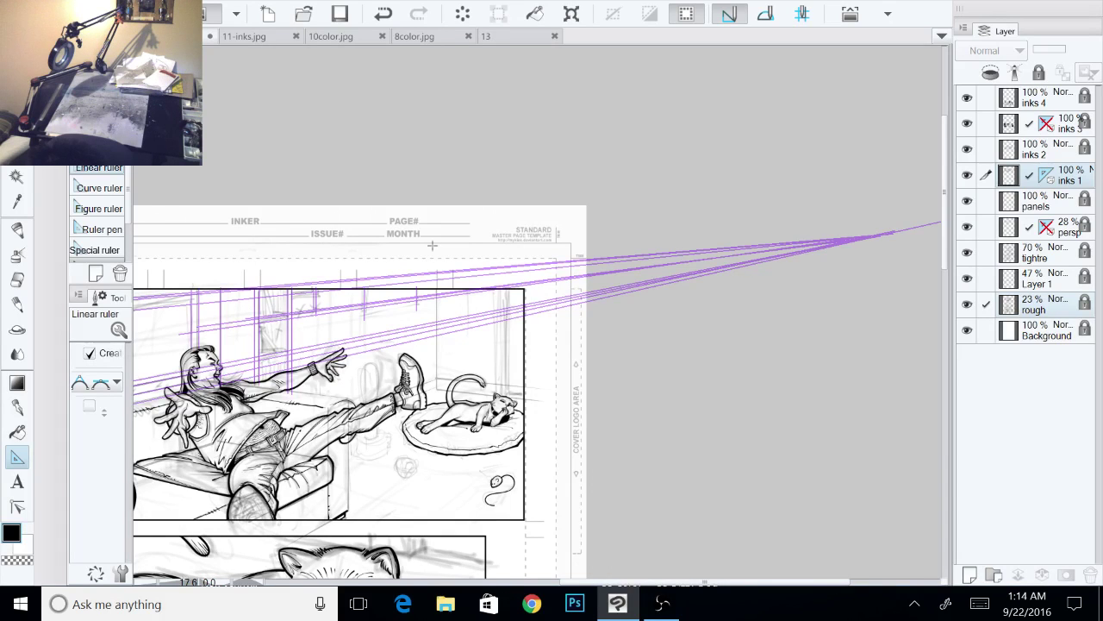
Step: Examine the perspective rulers against the sketched bookshelf and wall frames in the top panel
{"action": "left_click_drag", "start_coordinate": [432, 245], "coordinate": [568, 242]}
{"action": "scroll", "coordinate": [537, 319], "scroll_direction": "up", "scroll_amount": 8}
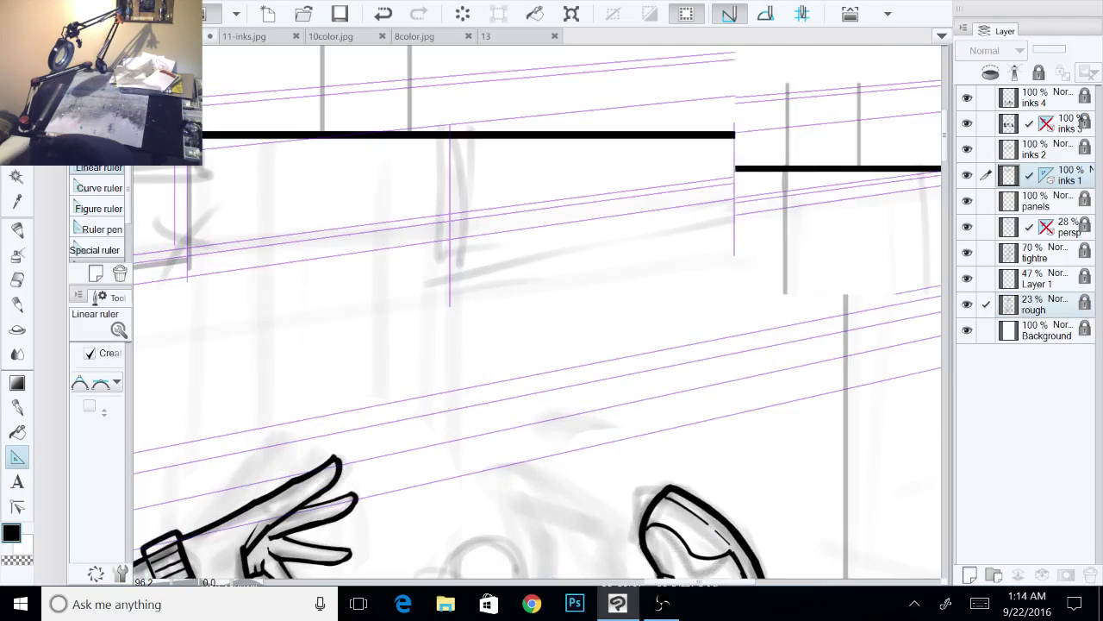
{"action": "left_click_drag", "start_coordinate": [414, 293], "coordinate": [643, 317]}
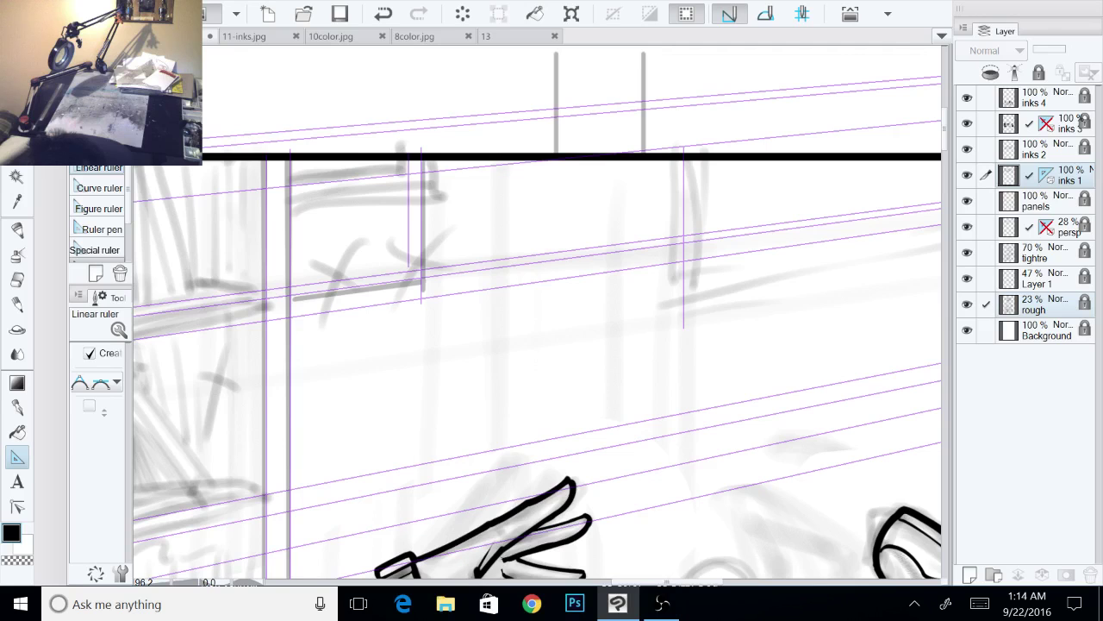
{"action": "scroll", "coordinate": [581, 310], "scroll_direction": "down", "scroll_amount": 1}
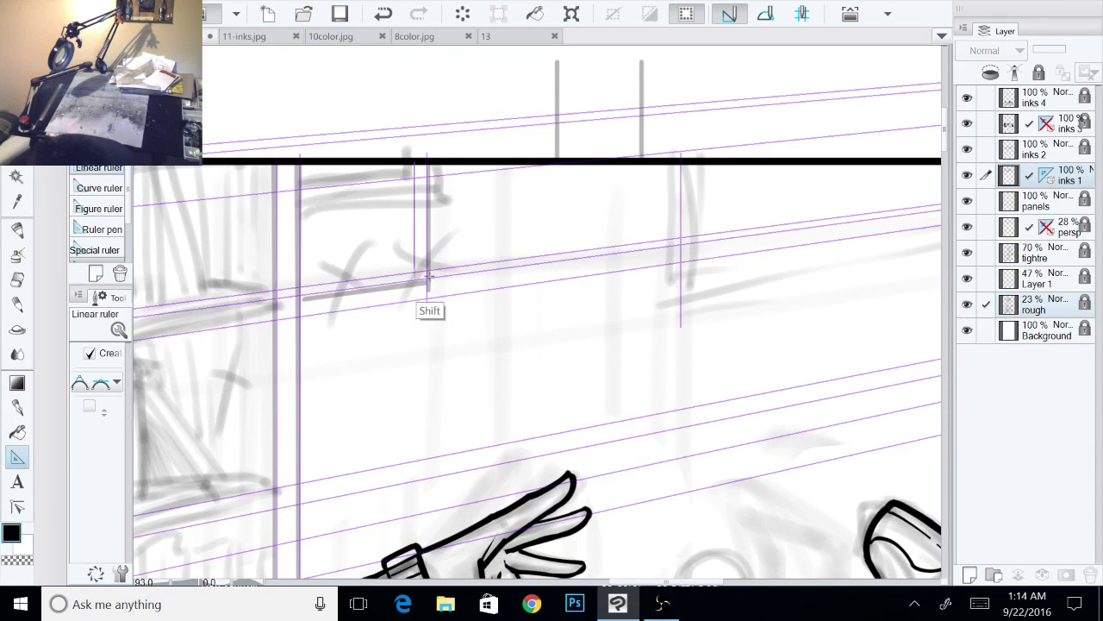
{"action": "scroll", "coordinate": [442, 261], "scroll_direction": "down", "scroll_amount": 4}
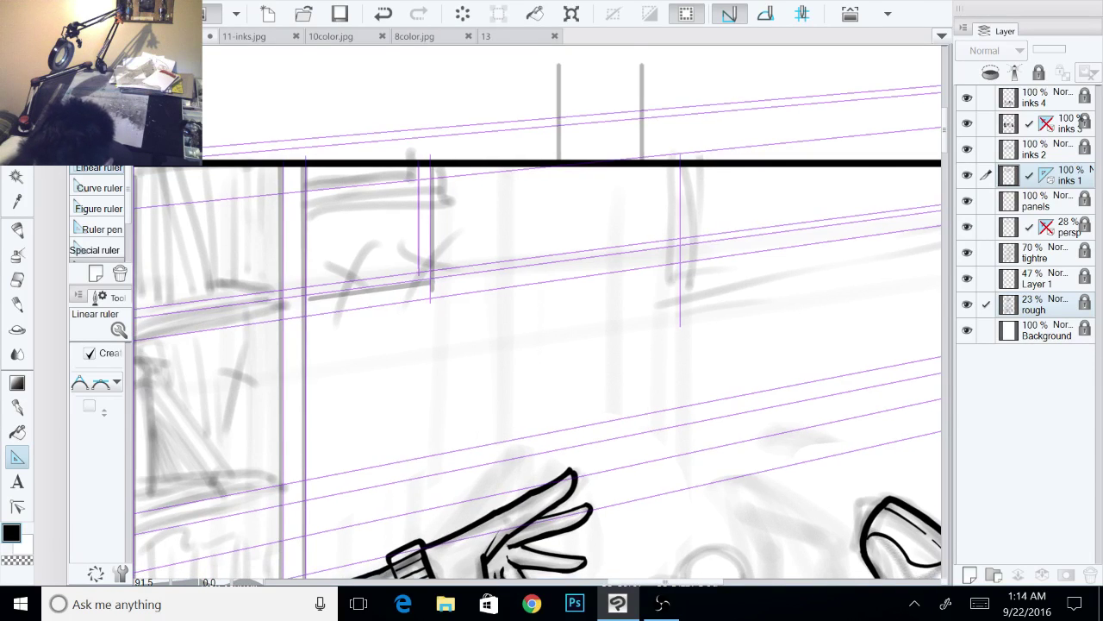
{"action": "scroll", "coordinate": [442, 260], "scroll_direction": "down", "scroll_amount": 4}
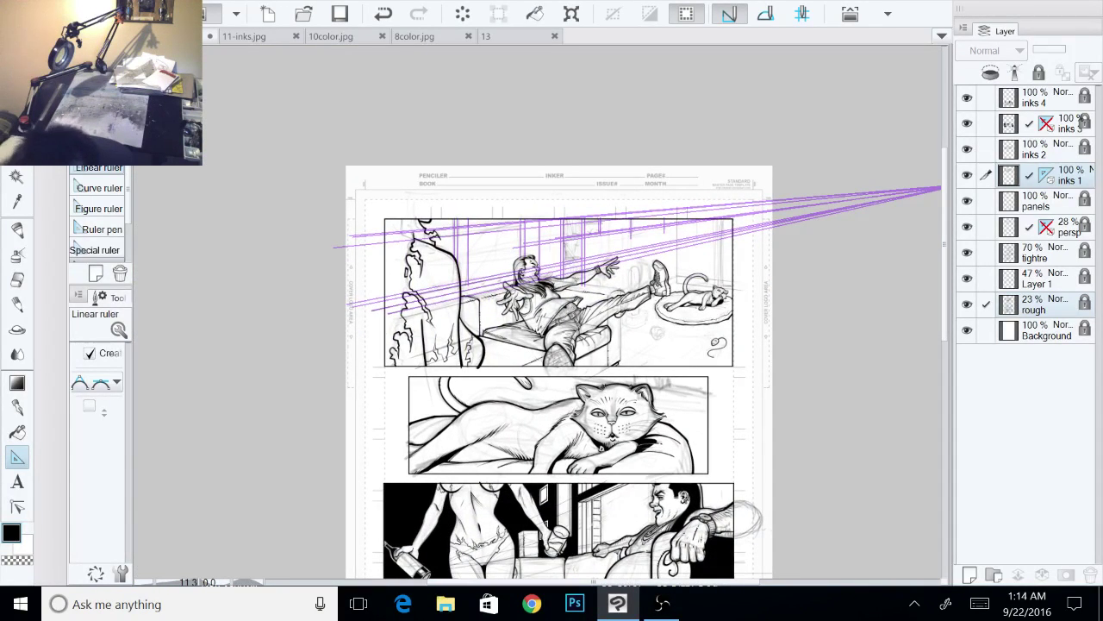
{"action": "scroll", "coordinate": [520, 296], "scroll_direction": "up", "scroll_amount": 3}
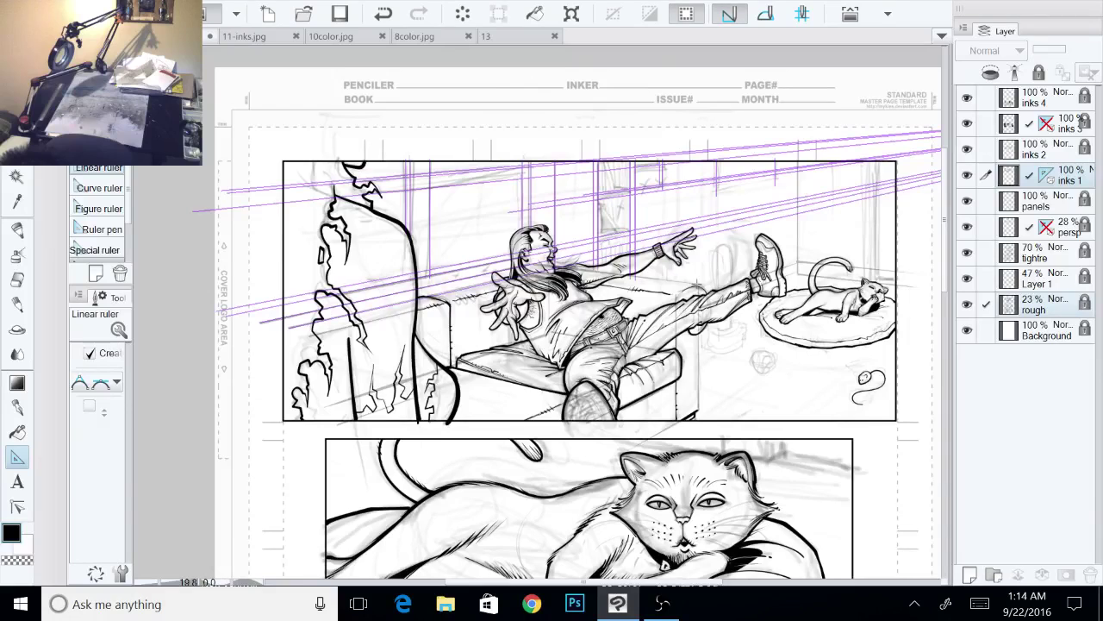
{"action": "left_click_drag", "start_coordinate": [697, 284], "coordinate": [134, 179]}
{"action": "left_click_drag", "start_coordinate": [655, 345], "coordinate": [549, 297]}
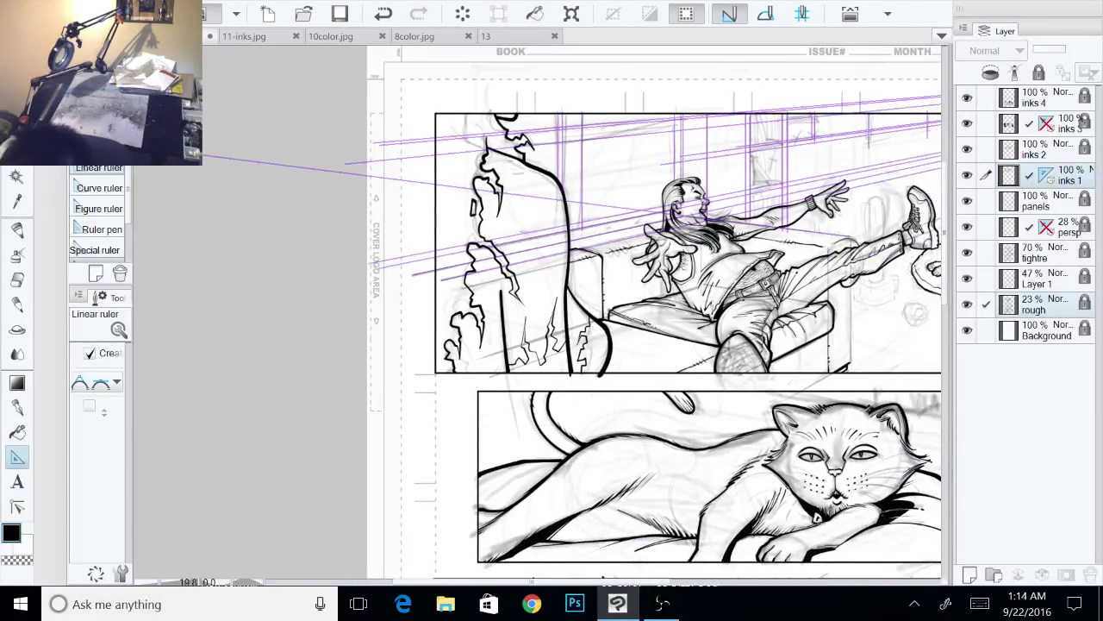
{"action": "scroll", "coordinate": [746, 324], "scroll_direction": "down", "scroll_amount": 2}
{"action": "left_click_drag", "start_coordinate": [746, 323], "coordinate": [611, 343]}
{"action": "scroll", "coordinate": [761, 332], "scroll_direction": "down", "scroll_amount": 1}
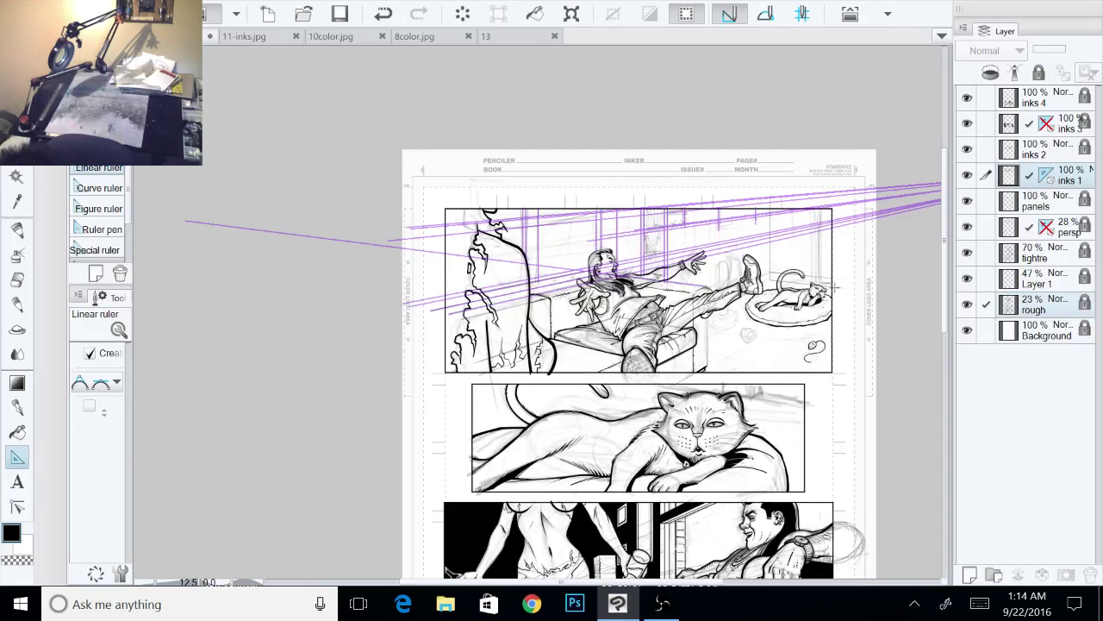
{"action": "left_click_drag", "start_coordinate": [834, 287], "coordinate": [66, 256]}
{"action": "left_click_drag", "start_coordinate": [764, 309], "coordinate": [622, 301]}
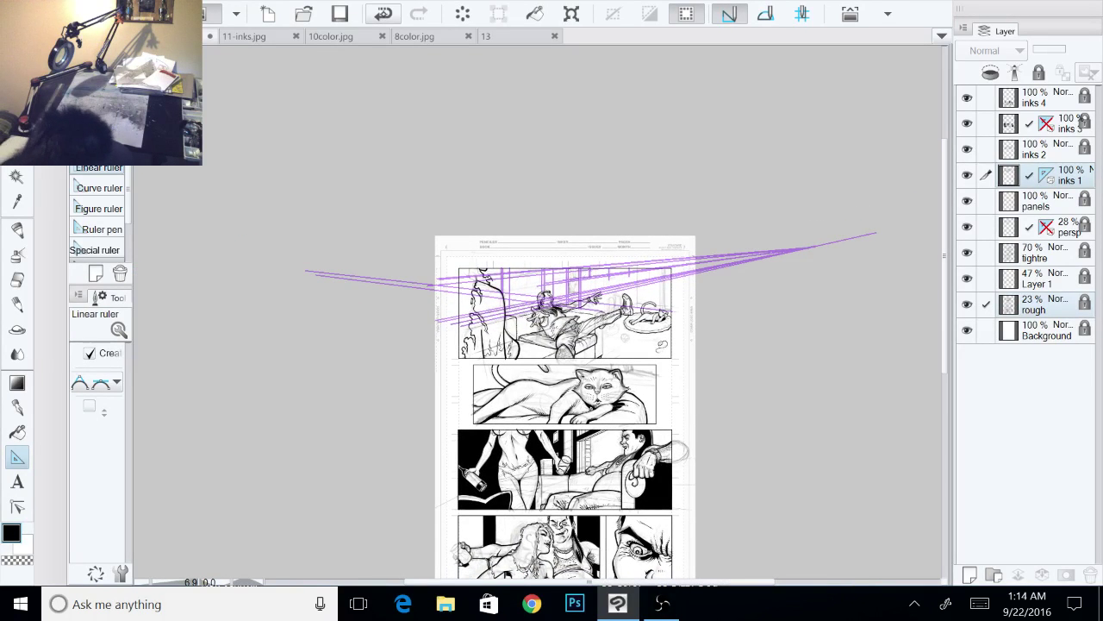
{"action": "key", "text": "ctrl+z"}
{"action": "key", "text": "ctrl+z"}
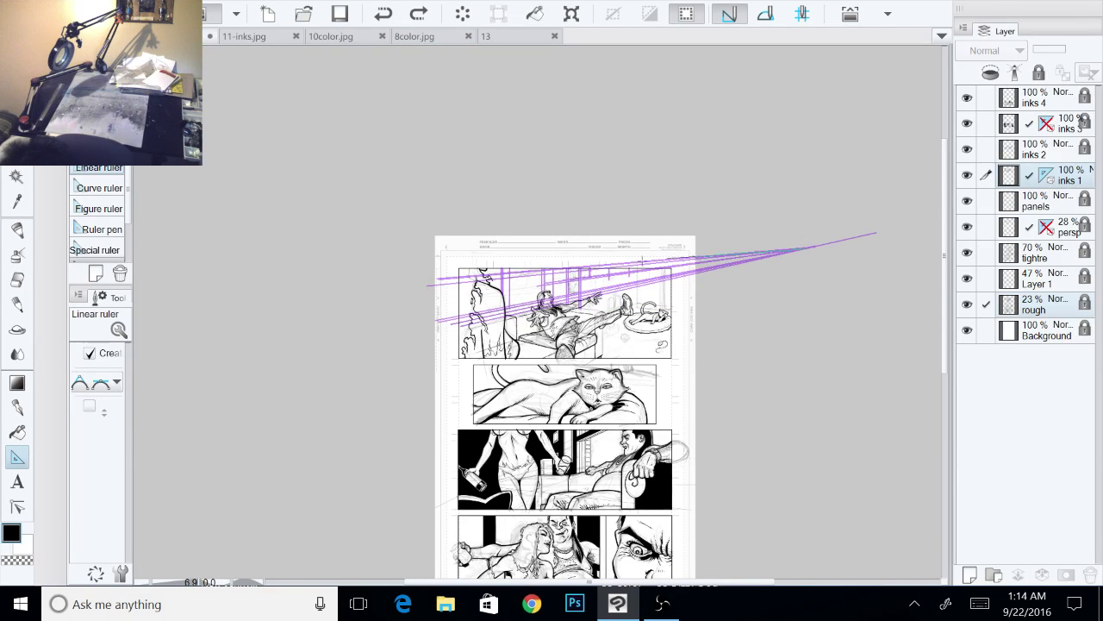
Step: Add a horizontal horizon-line ruler from the right vanishing point across the page header and well beyond the page's left edge
{"action": "left_click_drag", "start_coordinate": [642, 258], "coordinate": [206, 249]}
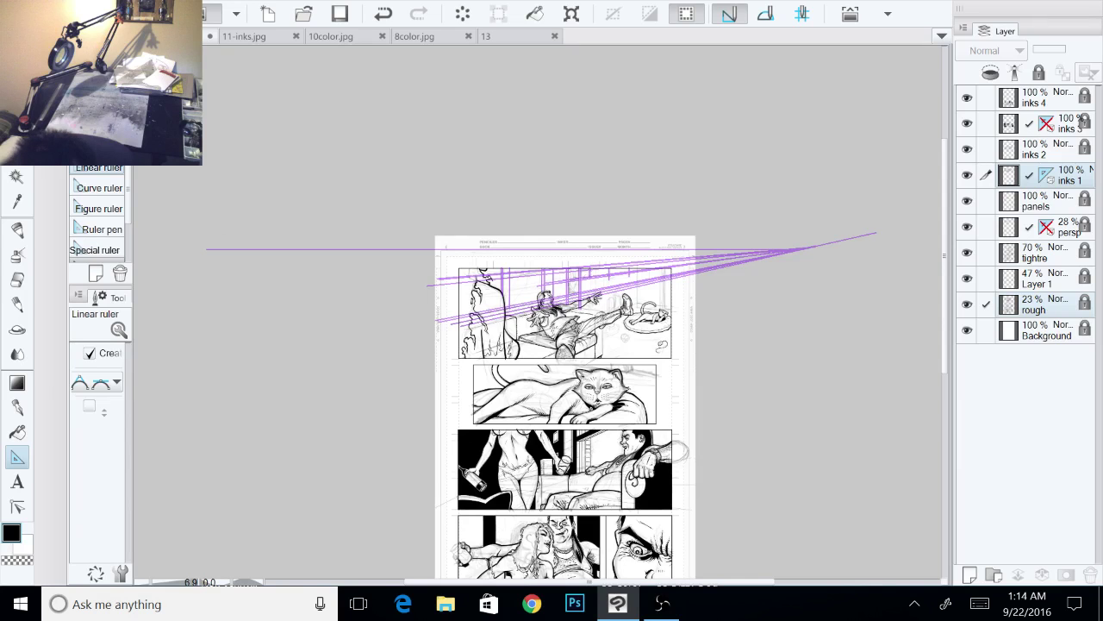
{"action": "left_click_drag", "start_coordinate": [664, 141], "coordinate": [711, 90]}
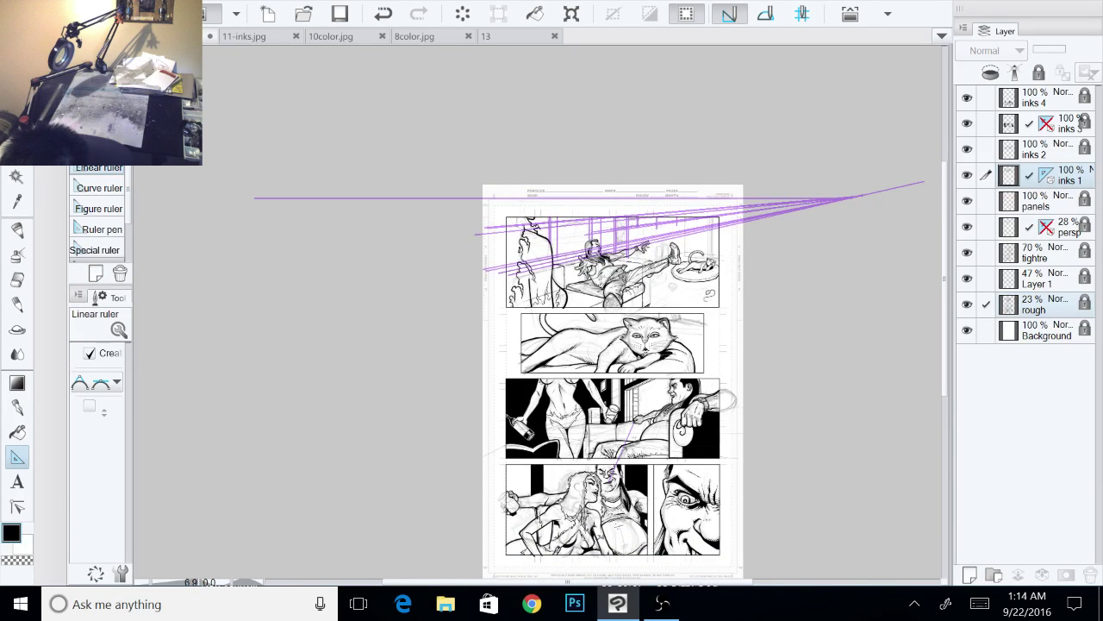
{"action": "scroll", "coordinate": [648, 447], "scroll_direction": "up", "scroll_amount": 2}
{"action": "left_click_drag", "start_coordinate": [589, 182], "coordinate": [753, 246]}
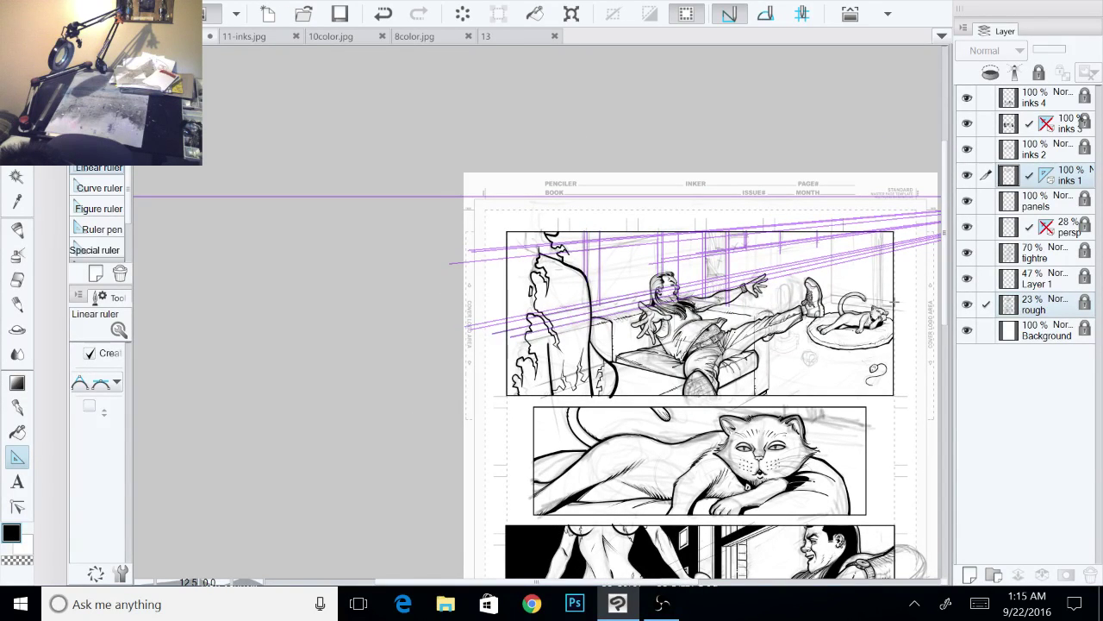
Step: Add a linear ruler from the back wall's base behind the cat out to the left vanishing point on the horizon
{"action": "left_click_drag", "start_coordinate": [896, 301], "coordinate": [127, 206]}
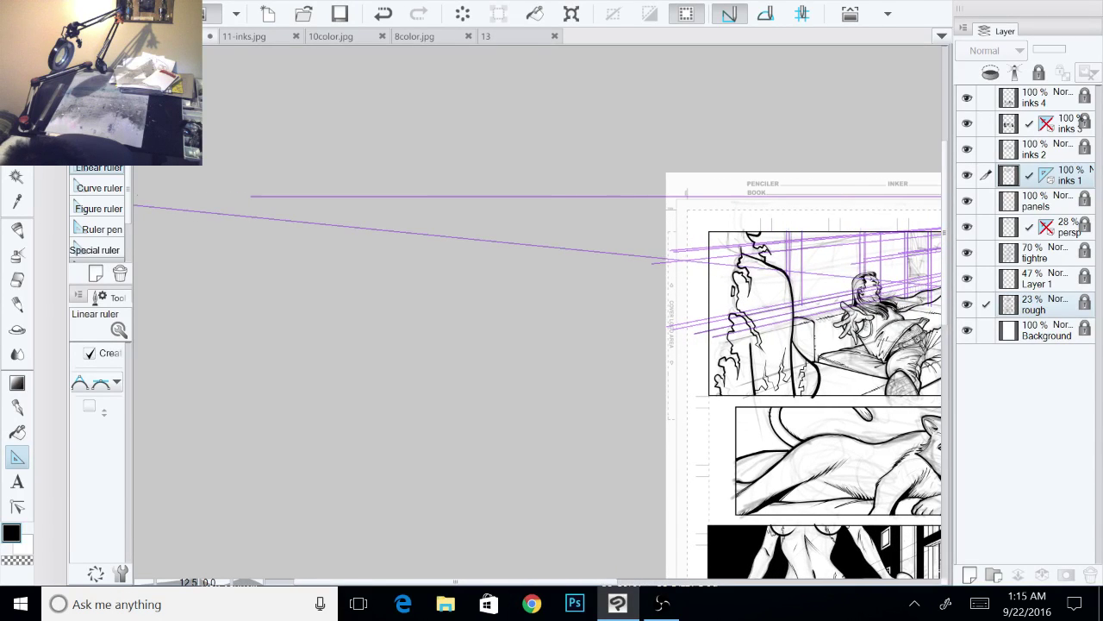
{"action": "left_click_drag", "start_coordinate": [396, 227], "coordinate": [141, 196]}
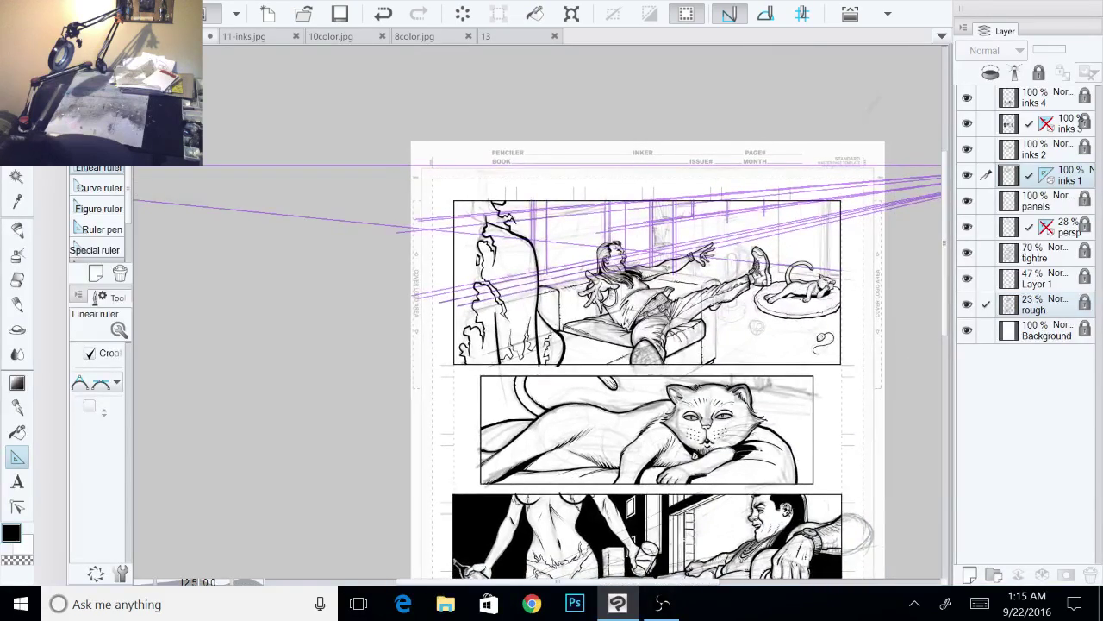
{"action": "left_click_drag", "start_coordinate": [810, 264], "coordinate": [909, 264]}
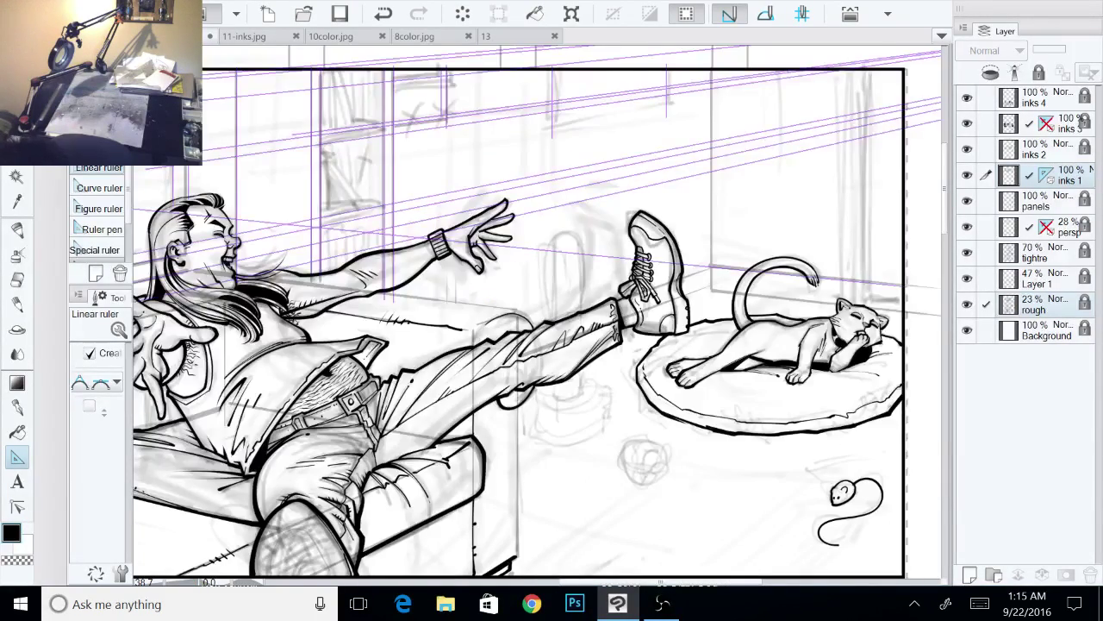
{"action": "left_click_drag", "start_coordinate": [414, 294], "coordinate": [777, 319]}
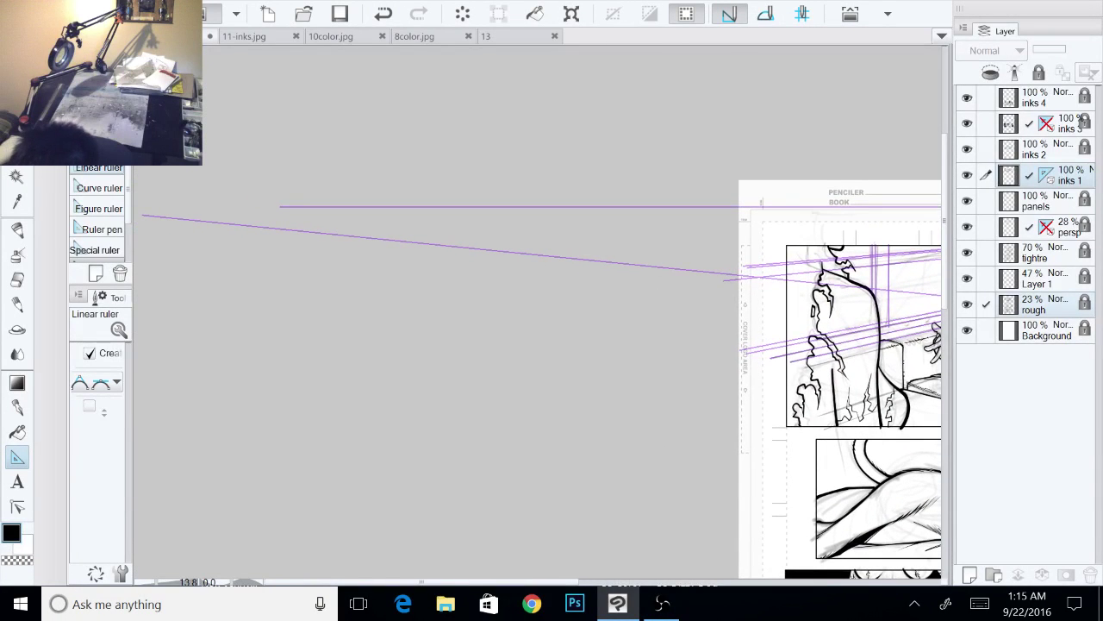
Step: Add two more linear rulers fanning from the left vanishing point across the top panel's room and seated man
{"action": "left_click_drag", "start_coordinate": [146, 207], "coordinate": [887, 345]}
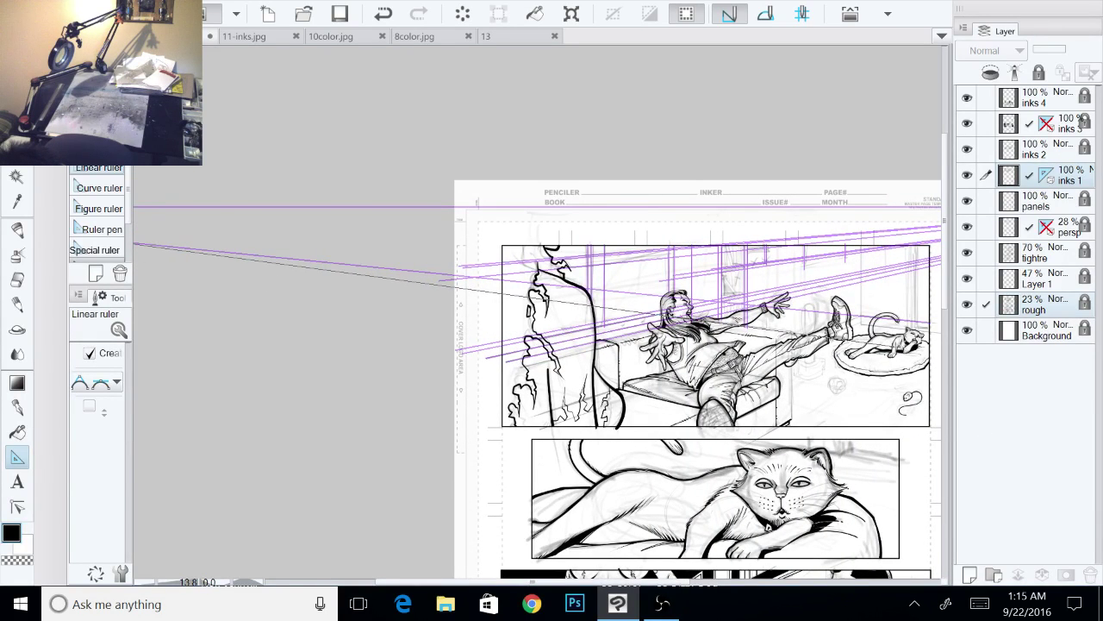
{"action": "left_click_drag", "start_coordinate": [728, 324], "coordinate": [729, 325]}
{"action": "left_click_drag", "start_coordinate": [881, 344], "coordinate": [814, 358]}
{"action": "left_click_drag", "start_coordinate": [448, 344], "coordinate": [823, 353]}
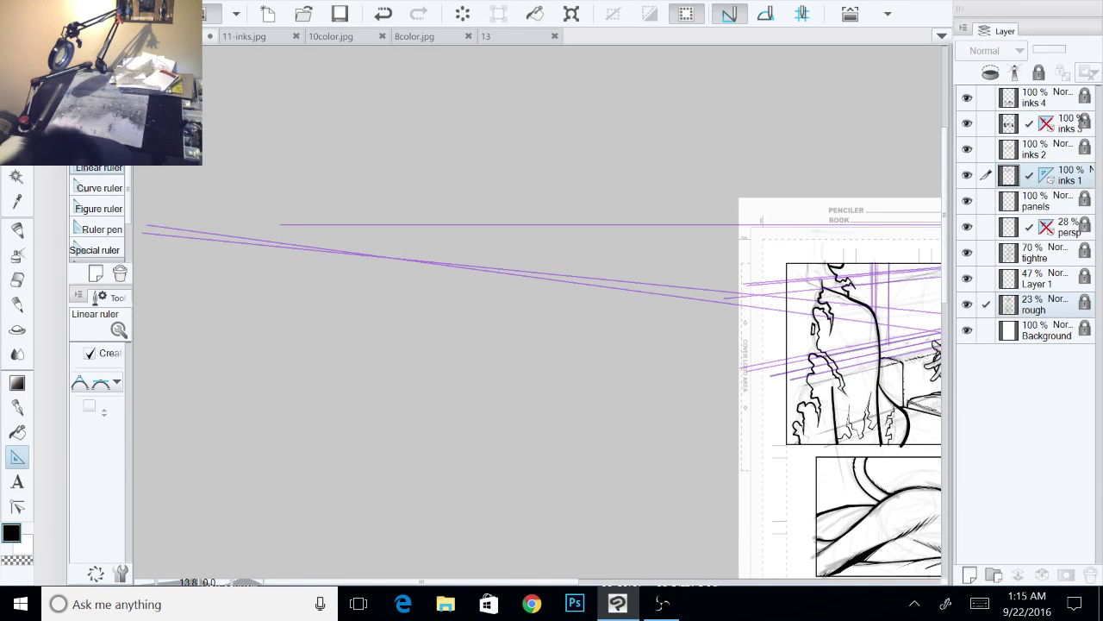
{"action": "left_click_drag", "start_coordinate": [147, 226], "coordinate": [856, 335]}
{"action": "left_click_drag", "start_coordinate": [517, 344], "coordinate": [918, 372]}
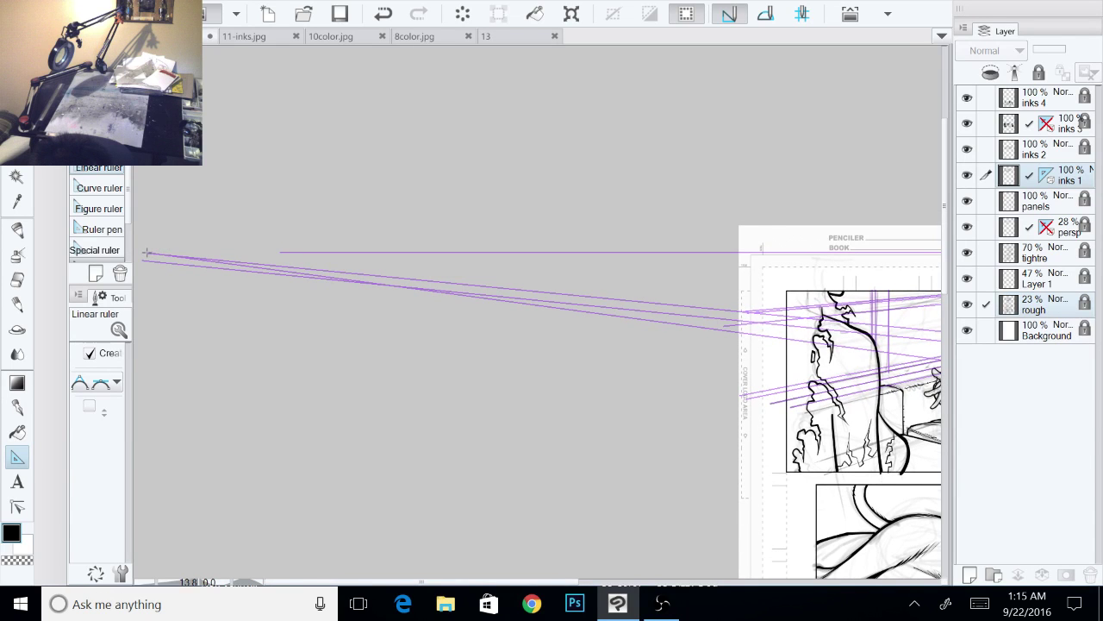
Step: Add linear rulers from the left vanishing point to the wall frame's lower edge and past the cat at the back wall's base
{"action": "scroll", "coordinate": [256, 251], "scroll_direction": "right", "scroll_amount": 12}
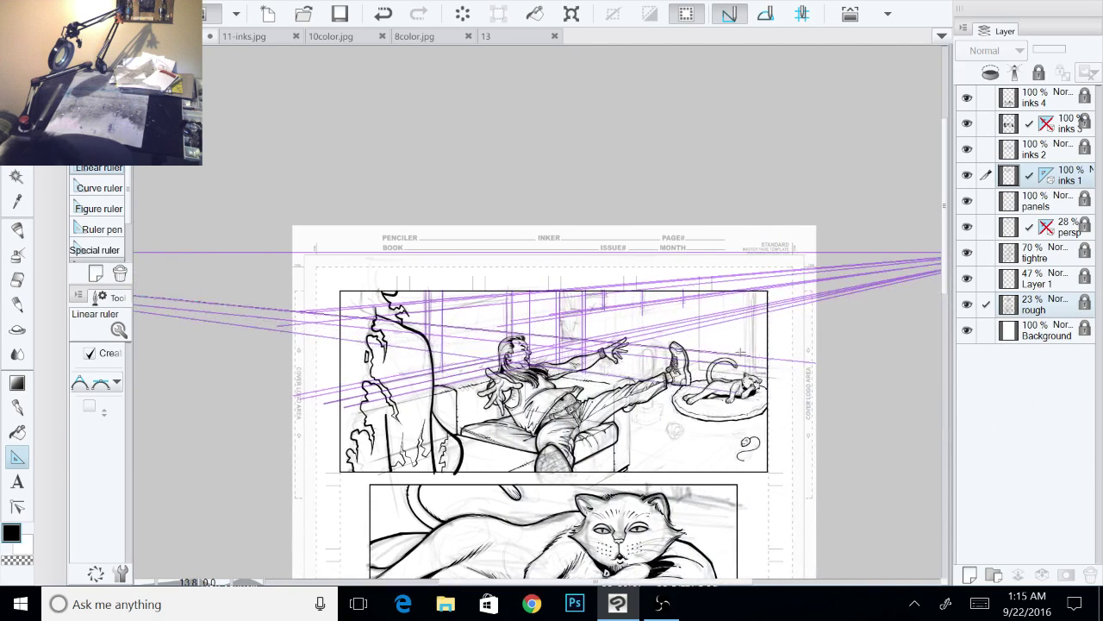
{"action": "left_click_drag", "start_coordinate": [637, 298], "coordinate": [1096, 342]}
{"action": "scroll", "coordinate": [664, 318], "scroll_direction": "down", "scroll_amount": 2}
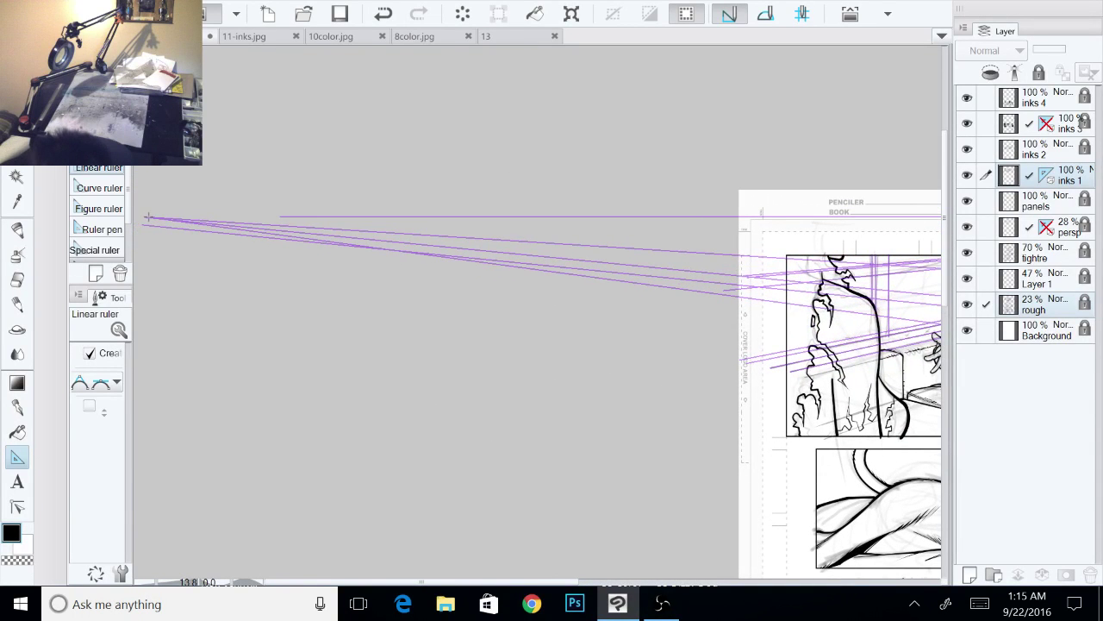
{"action": "left_click_drag", "start_coordinate": [186, 224], "coordinate": [771, 354]}
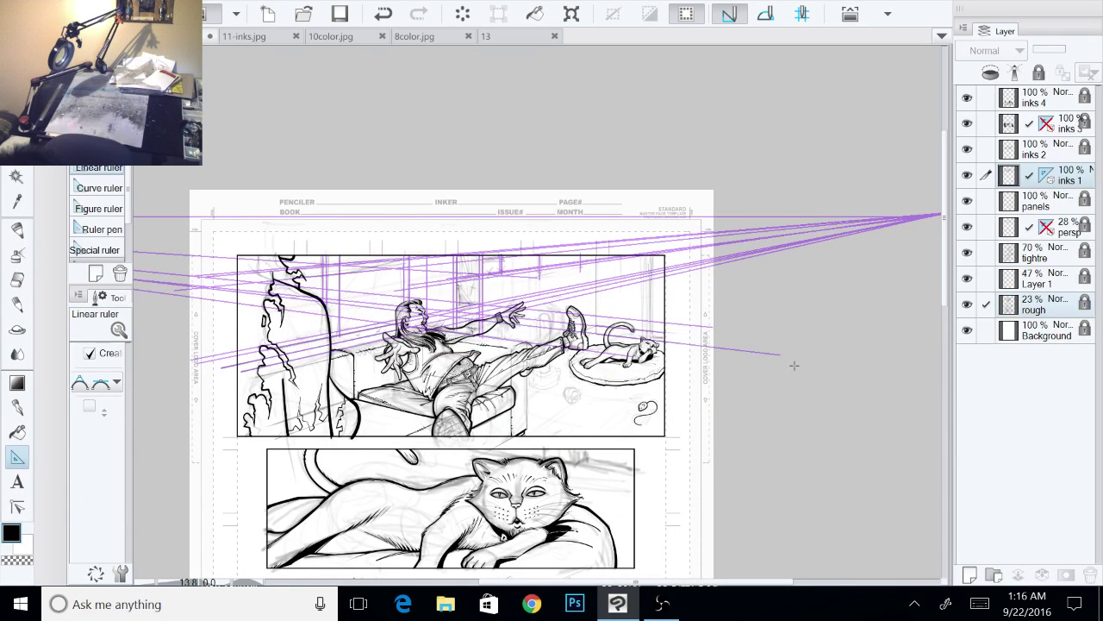
Step: Add two linear rulers from the right vanishing point along the side wall's baseboard, through the room corner and behind the man
{"action": "scroll", "coordinate": [775, 377], "scroll_direction": "right", "scroll_amount": 4}
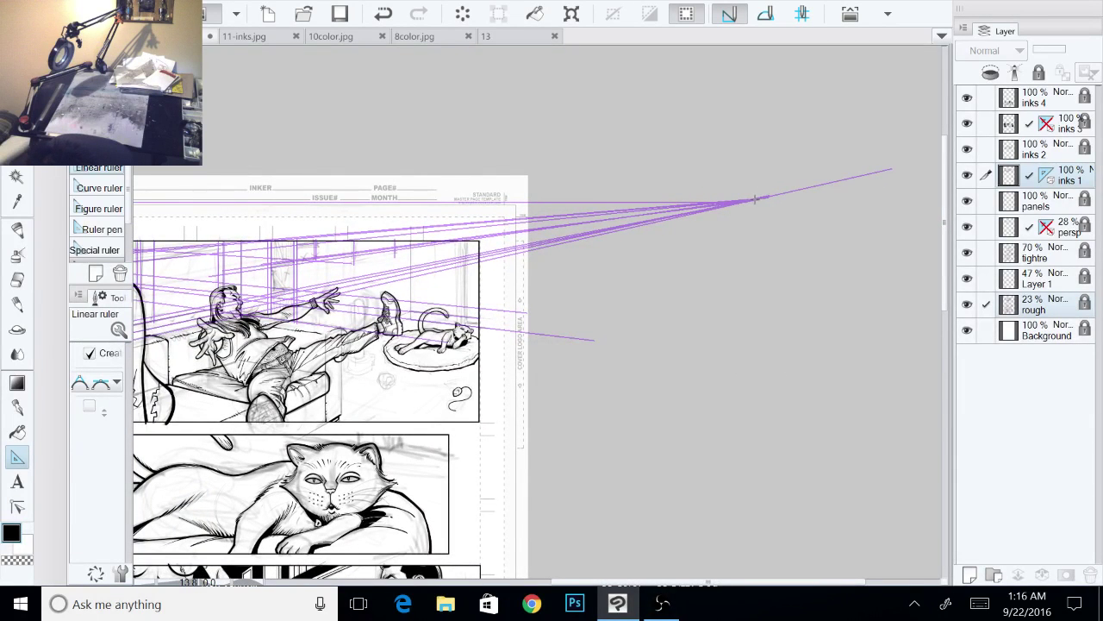
{"action": "mouse_move", "coordinate": [758, 197]}
{"action": "left_mouse_down"}
{"action": "mouse_move", "coordinate": [229, 383]}
{"action": "mouse_move", "coordinate": [343, 339]}
{"action": "left_mouse_up"}
{"action": "left_click_drag", "start_coordinate": [225, 385], "coordinate": [225, 383]}
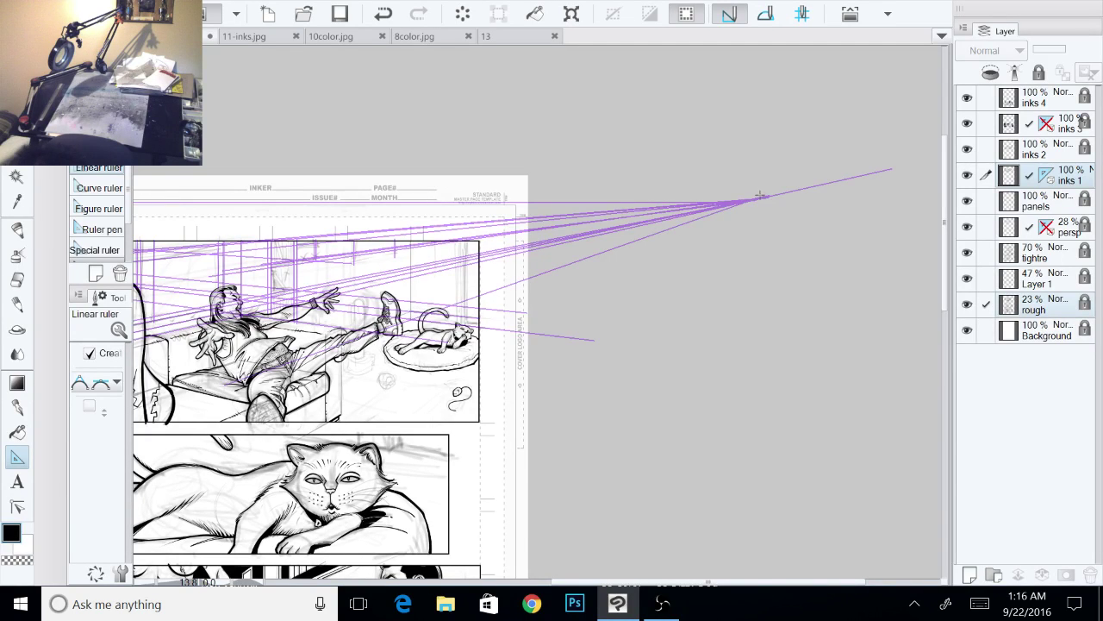
{"action": "left_click_drag", "start_coordinate": [762, 197], "coordinate": [225, 362]}
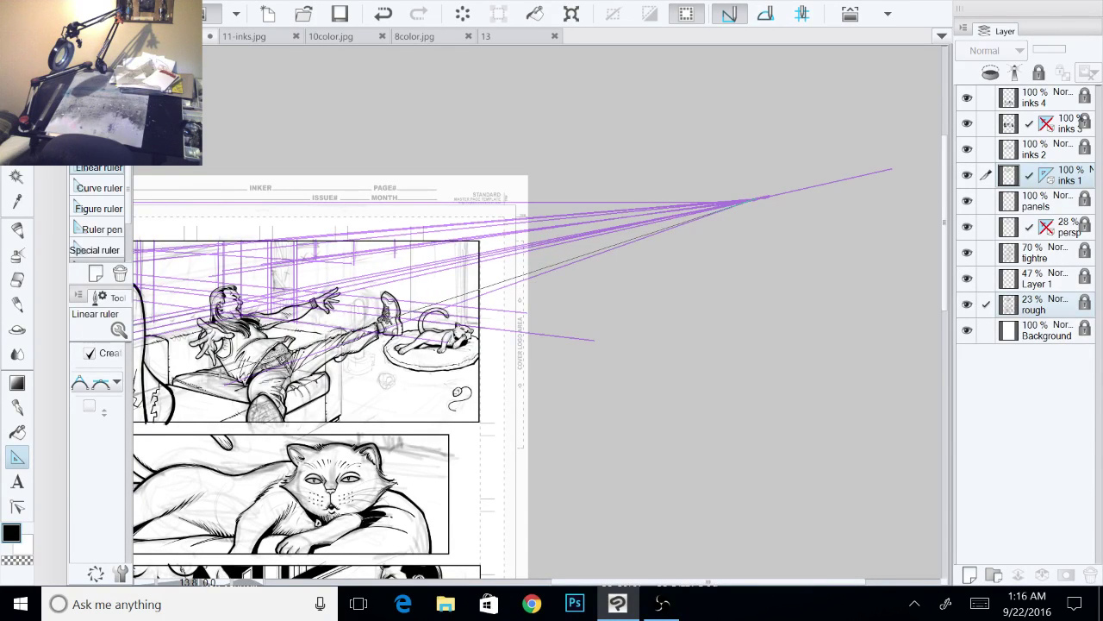
Step: Add a vertical linear ruler along the sketched room corner, from the baseboard behind the cat's tail up to the panel's top border
{"action": "scroll", "coordinate": [505, 304], "scroll_direction": "up", "scroll_amount": 6}
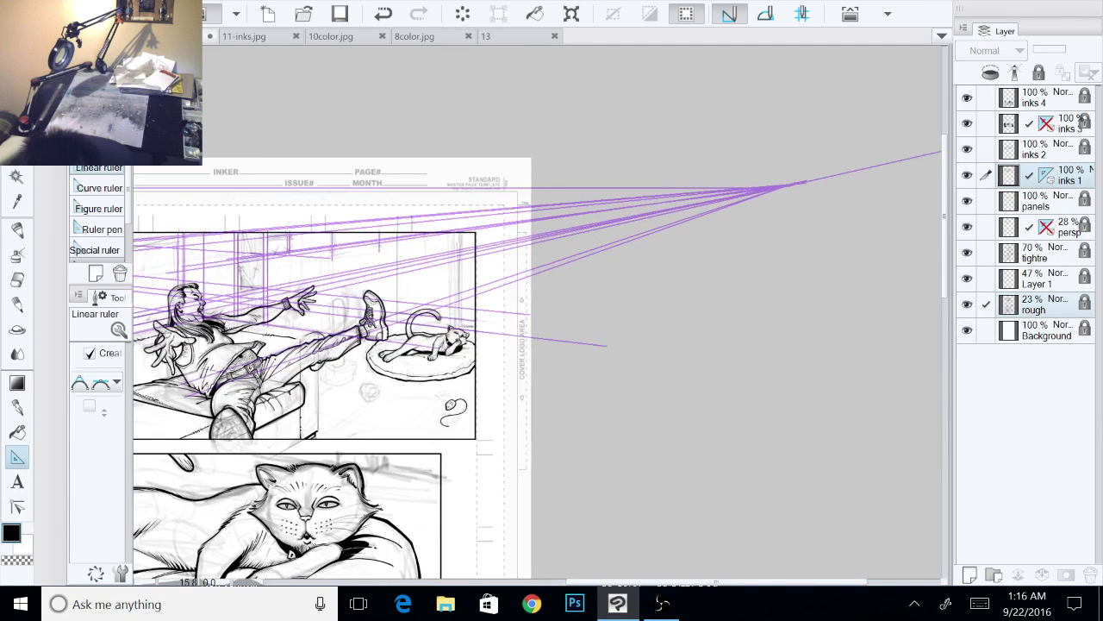
{"action": "left_click_drag", "start_coordinate": [365, 337], "coordinate": [563, 353]}
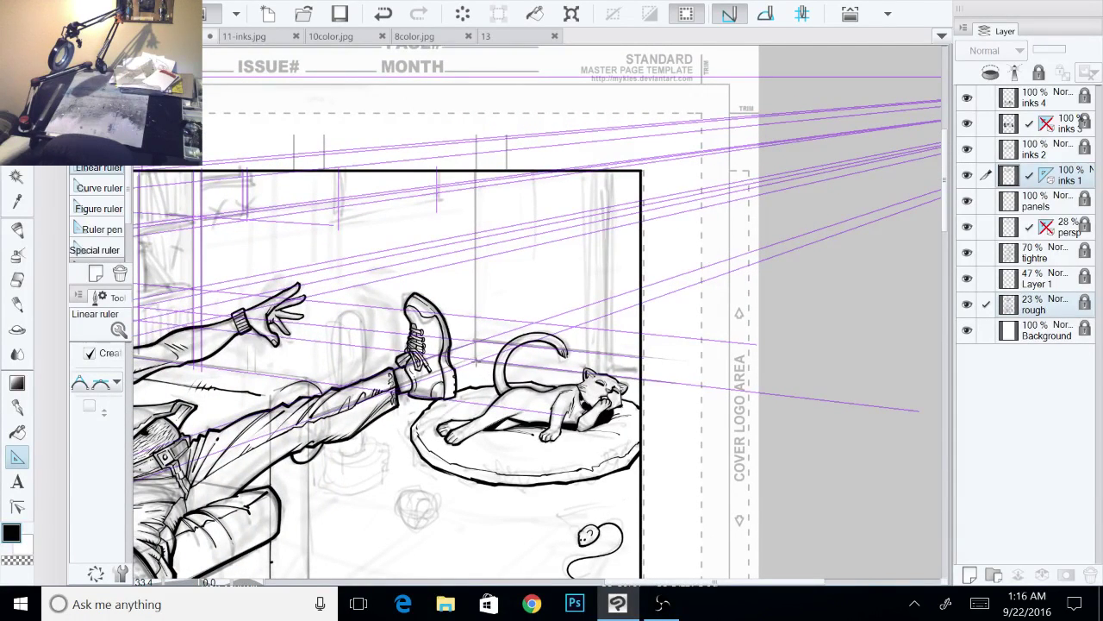
{"action": "left_click_drag", "start_coordinate": [476, 360], "coordinate": [623, 165]}
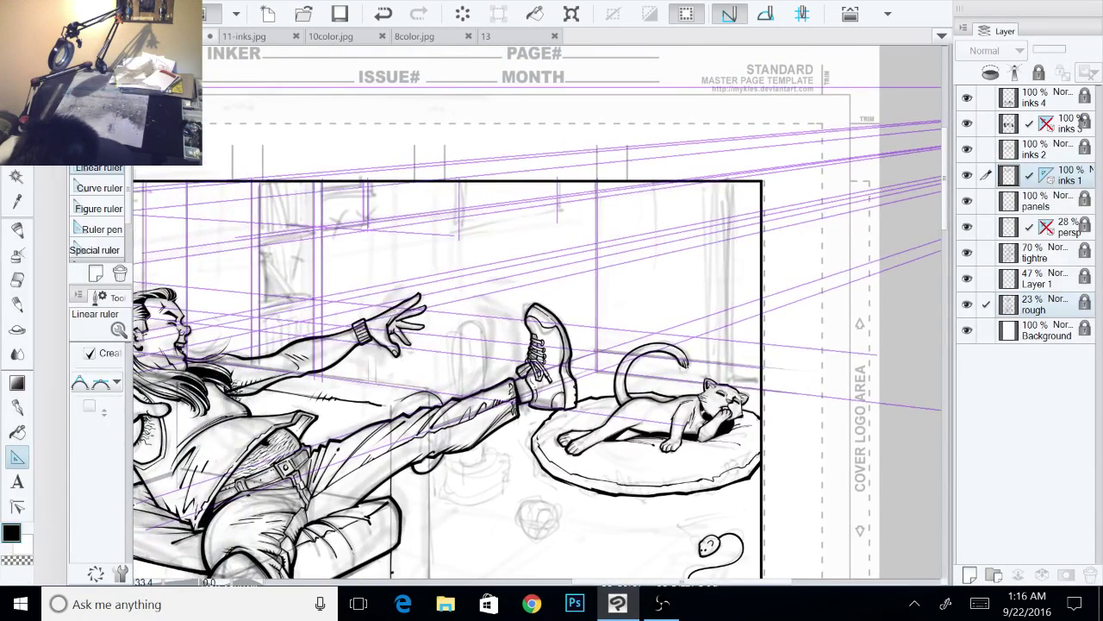
{"action": "scroll", "coordinate": [697, 315], "scroll_direction": "down", "scroll_amount": 5}
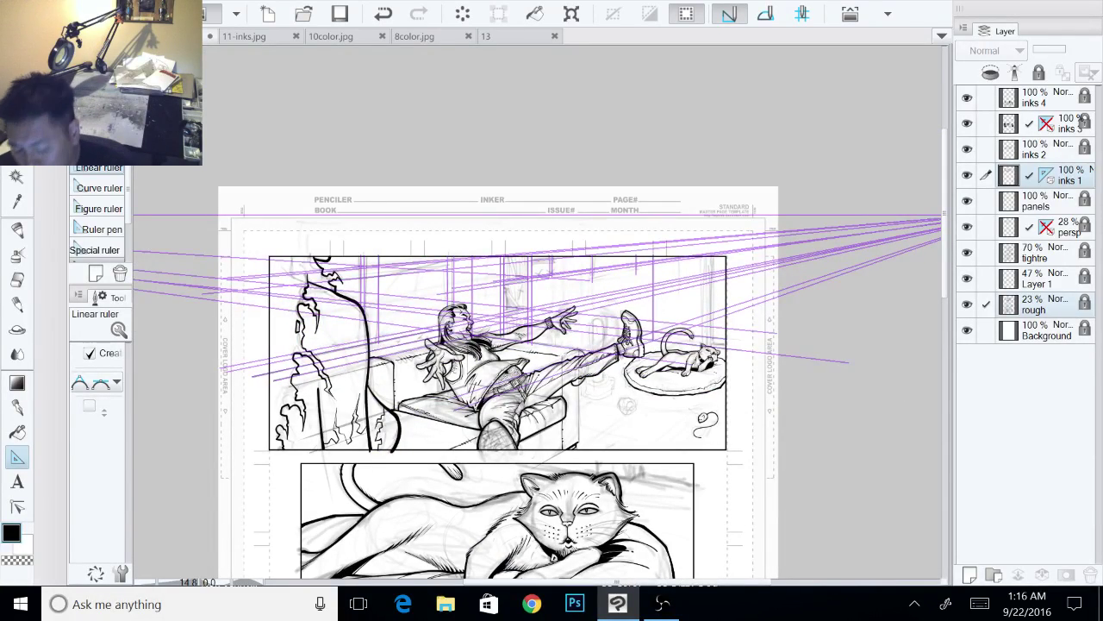
Step: Look over the lower panels of the page and switch to the Open Broadcaster Software window
{"action": "left_click_drag", "start_coordinate": [525, 405], "coordinate": [544, 176]}
{"action": "scroll", "coordinate": [540, 310], "scroll_direction": "down", "scroll_amount": 4}
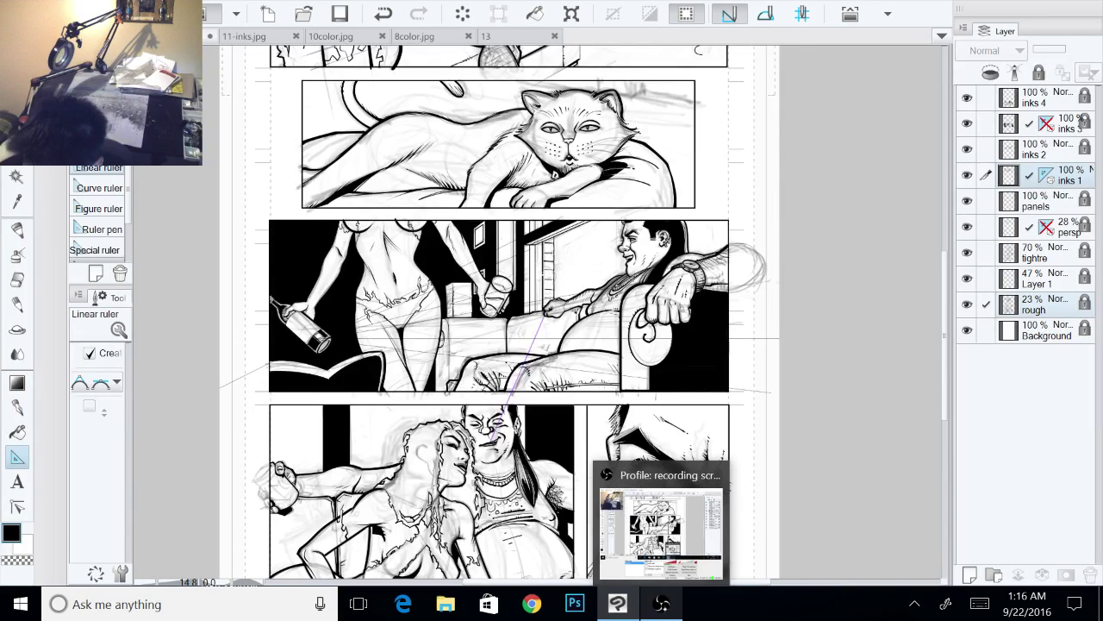
{"action": "left_click", "coordinate": [662, 604]}
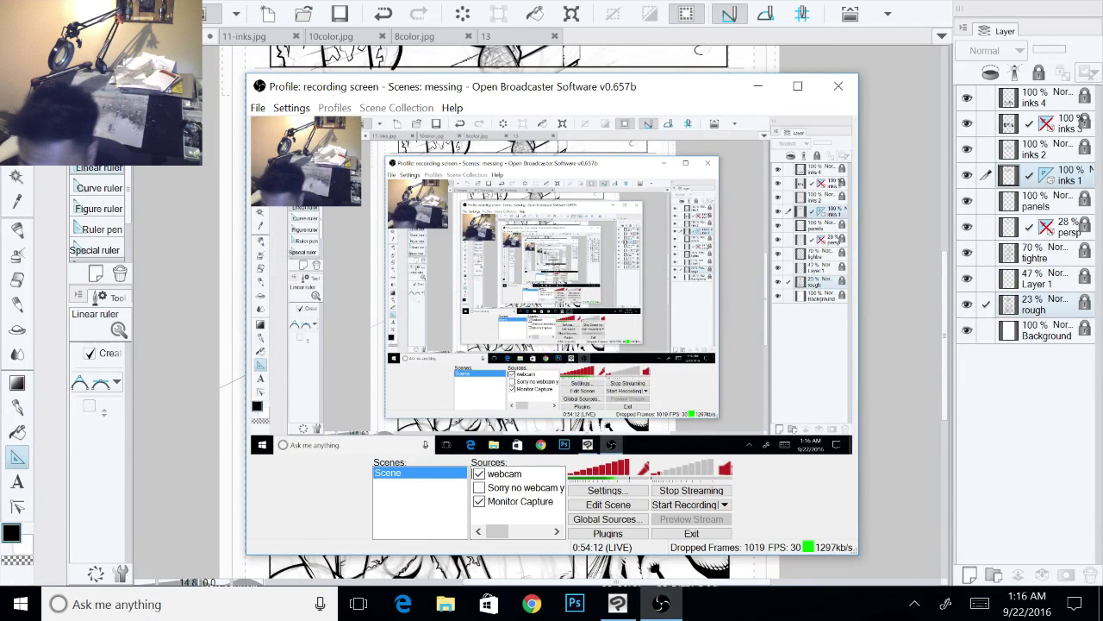